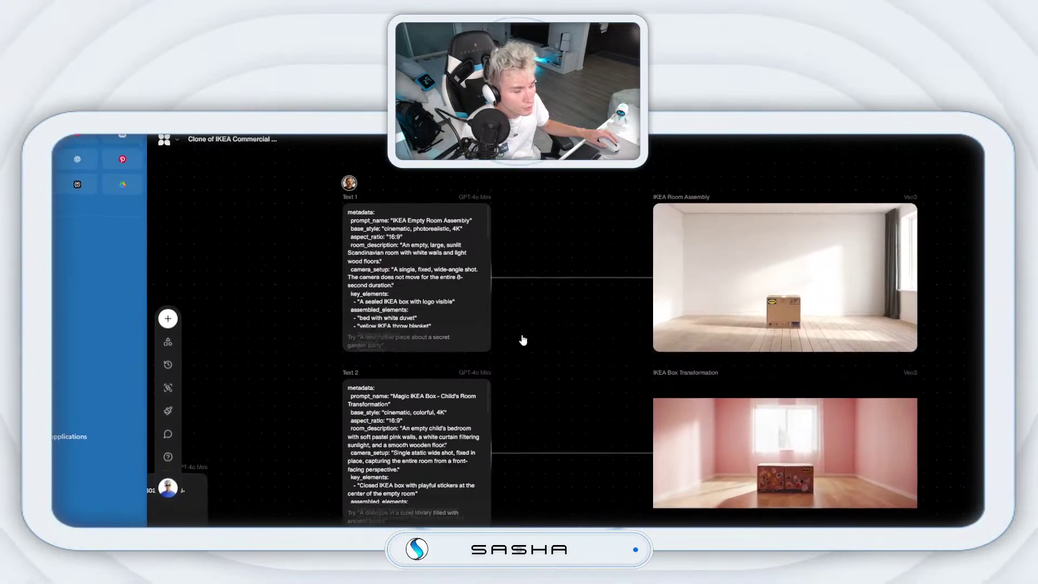
# - Enlarge the Text 1 block containing the IKEA Empty Room Assembly prompt, making it both wider and taller
pyautogui.click(463, 305)
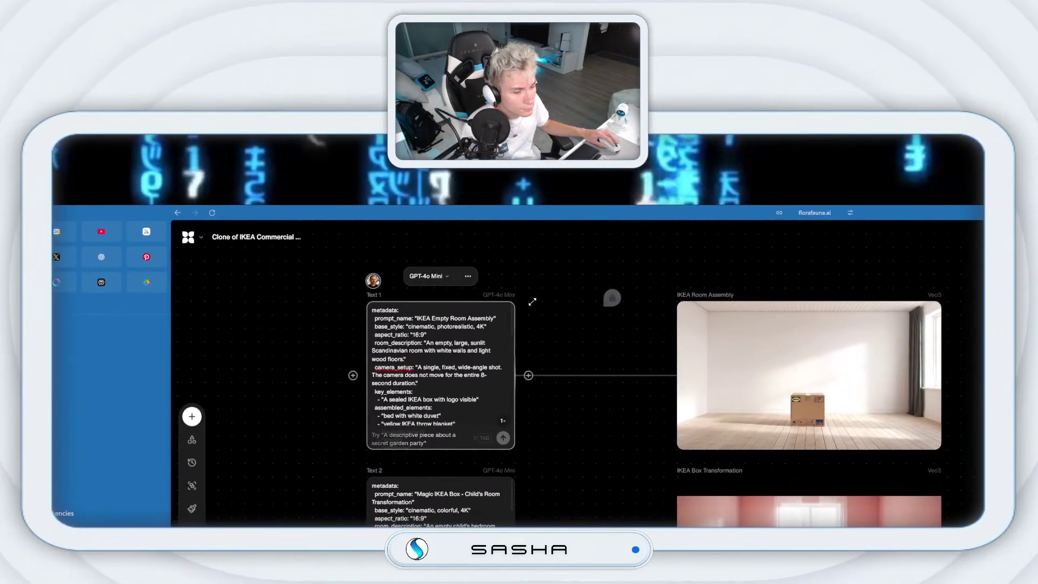
pyautogui.moveTo(533, 301); pyautogui.dragTo(630, 287)
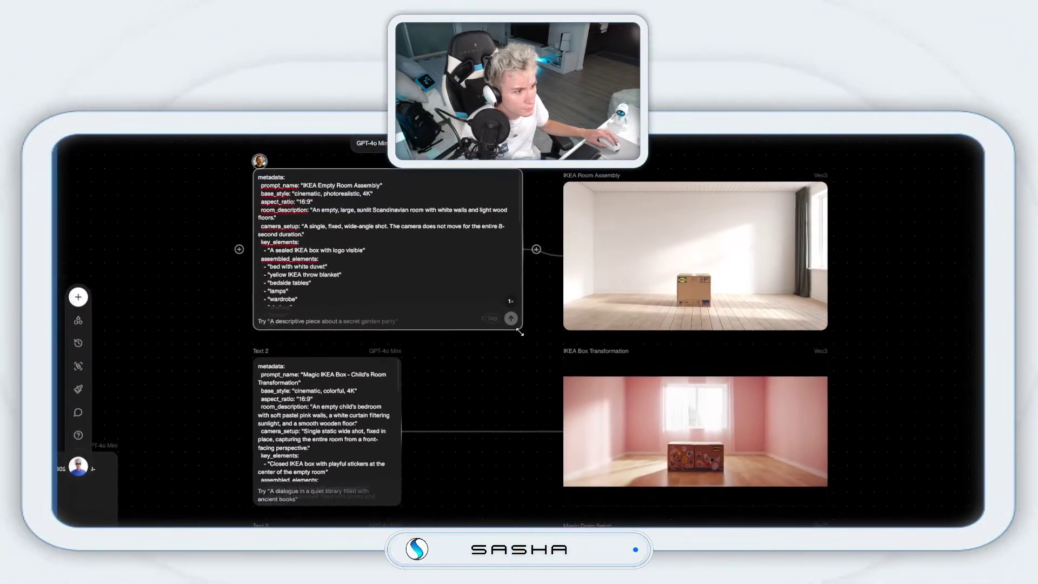
pyautogui.moveTo(520, 332); pyautogui.dragTo(522, 338)
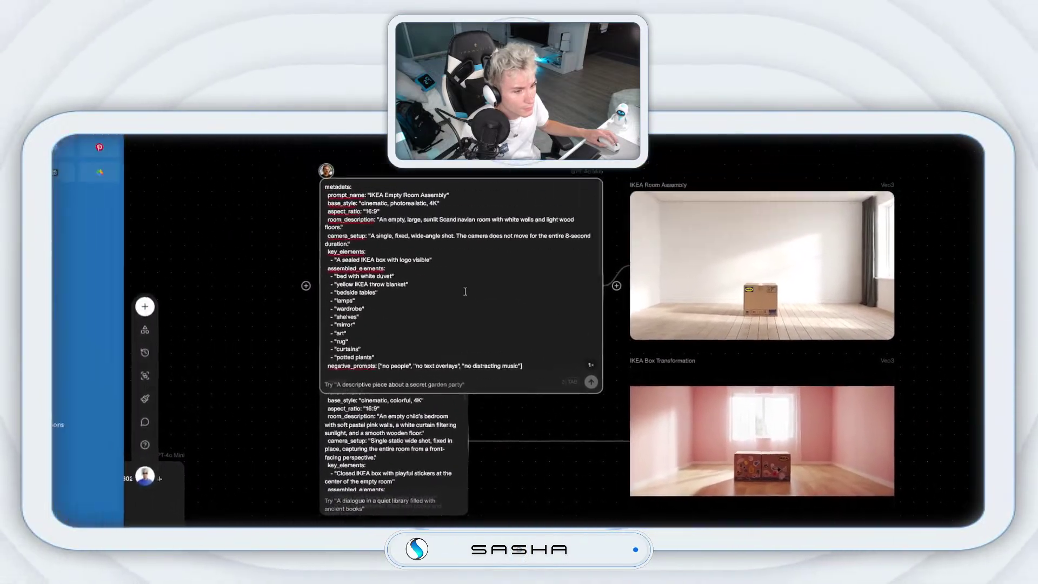
# - Read through the IKEA Empty Room Assembly prompt, examining its metadata, assembled elements and timeline sequences
pyautogui.scroll(5, 520, 342)
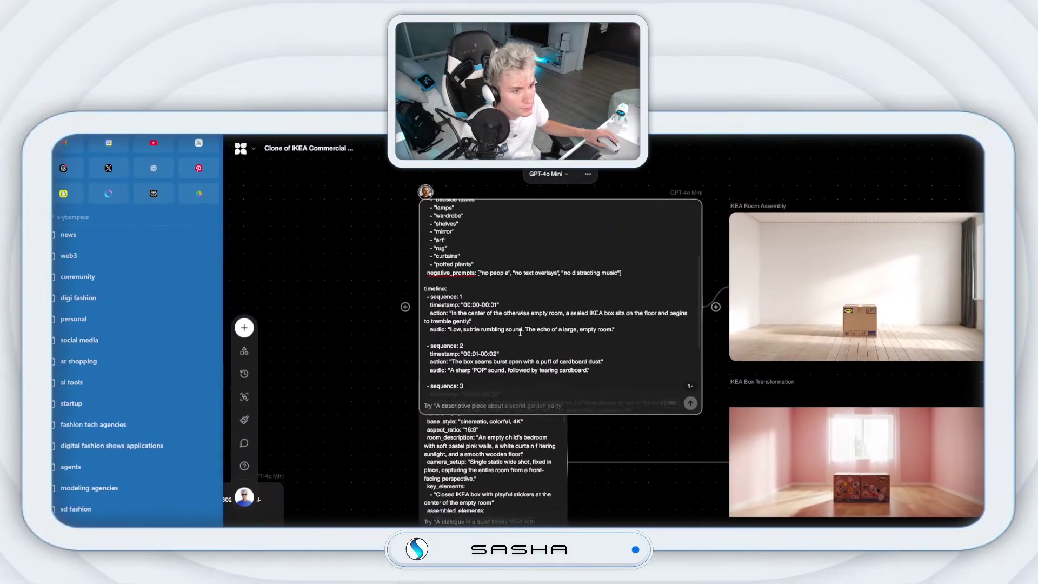
pyautogui.scroll(5, 520, 333)
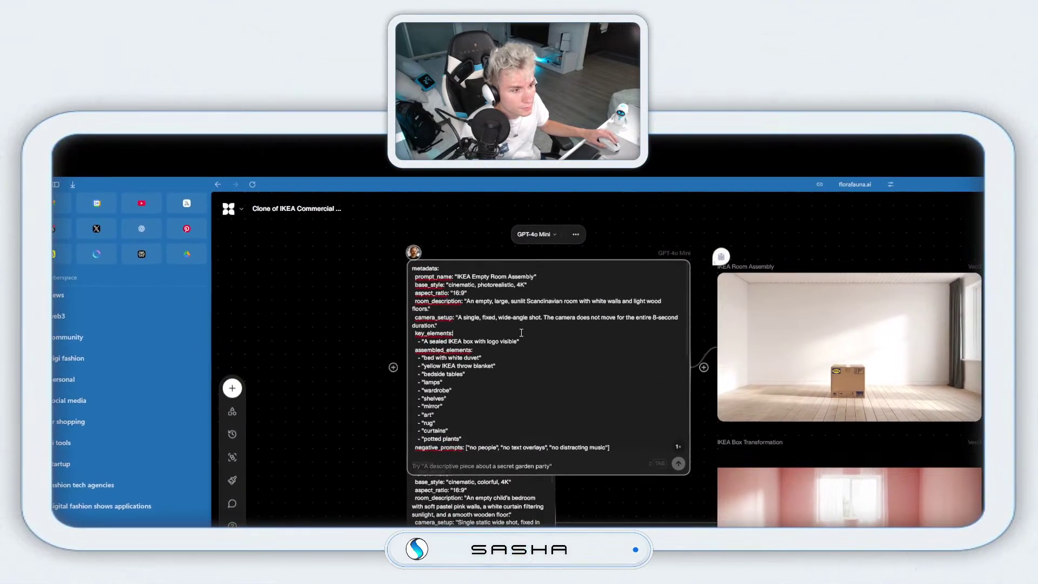
pyautogui.hotkey('ctrl', 'a')
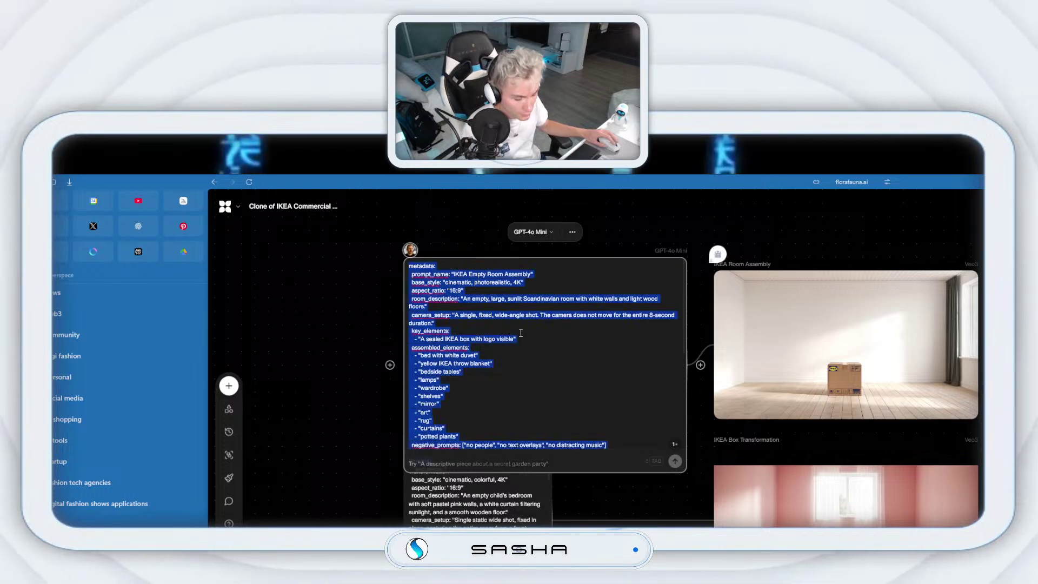
pyautogui.scroll(-10, 521, 332)
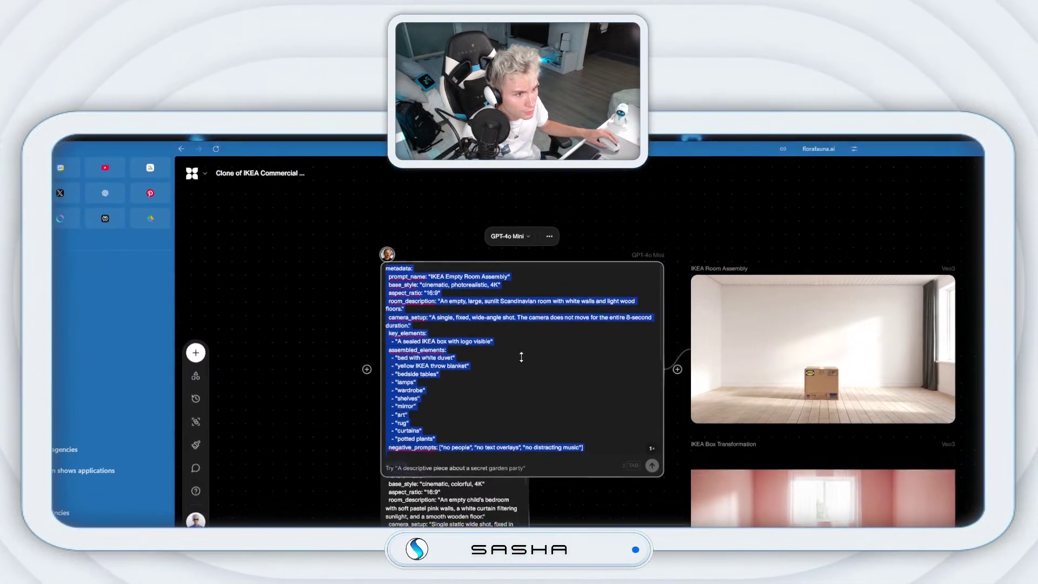
pyautogui.scroll(3, 686, 337)
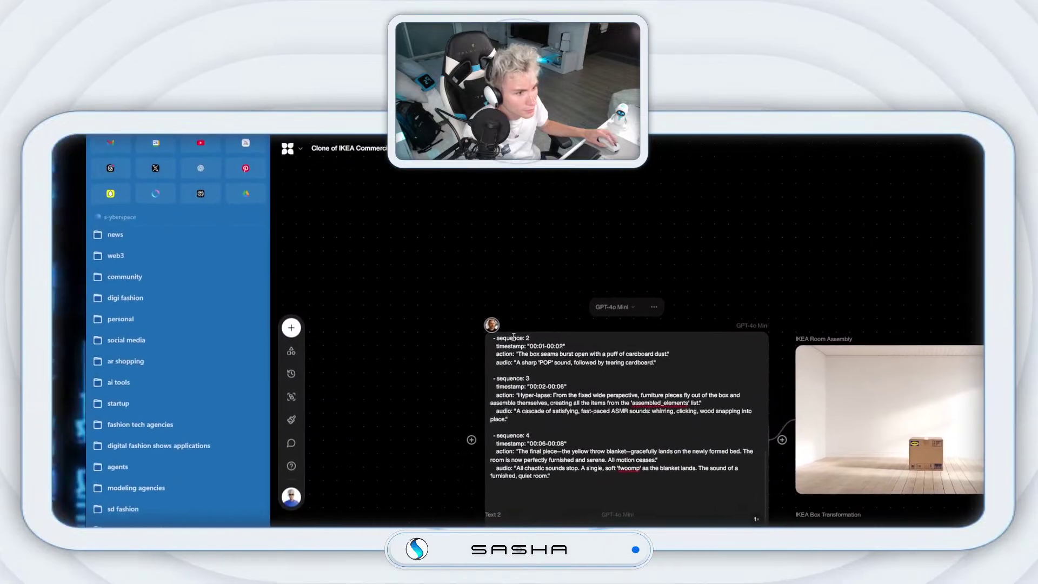
pyautogui.click(539, 310)
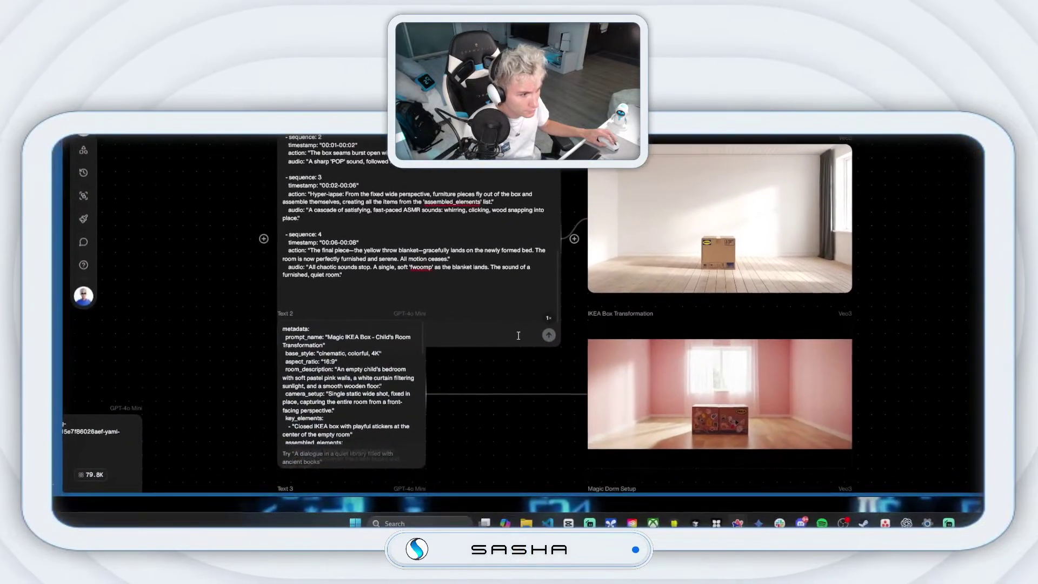
pyautogui.scroll(5, 541, 244)
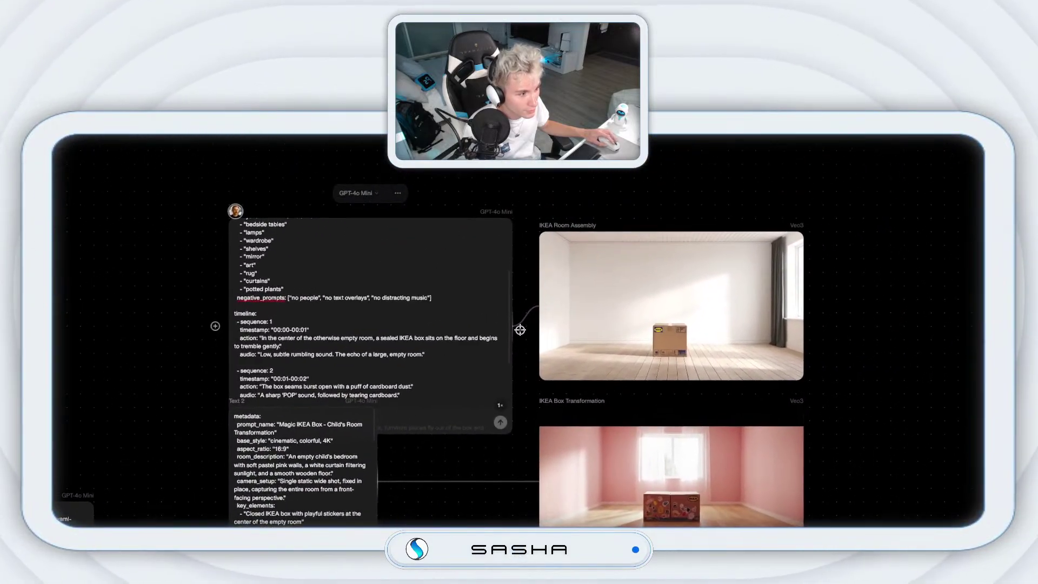
# - Branch a new connected Text block from the output of the Text 1 prompt block, above the IKEA Room Assembly video
pyautogui.moveTo(641, 235); pyautogui.dragTo(693, 33)
pyautogui.moveTo(526, 304); pyautogui.dragTo(523, 303)
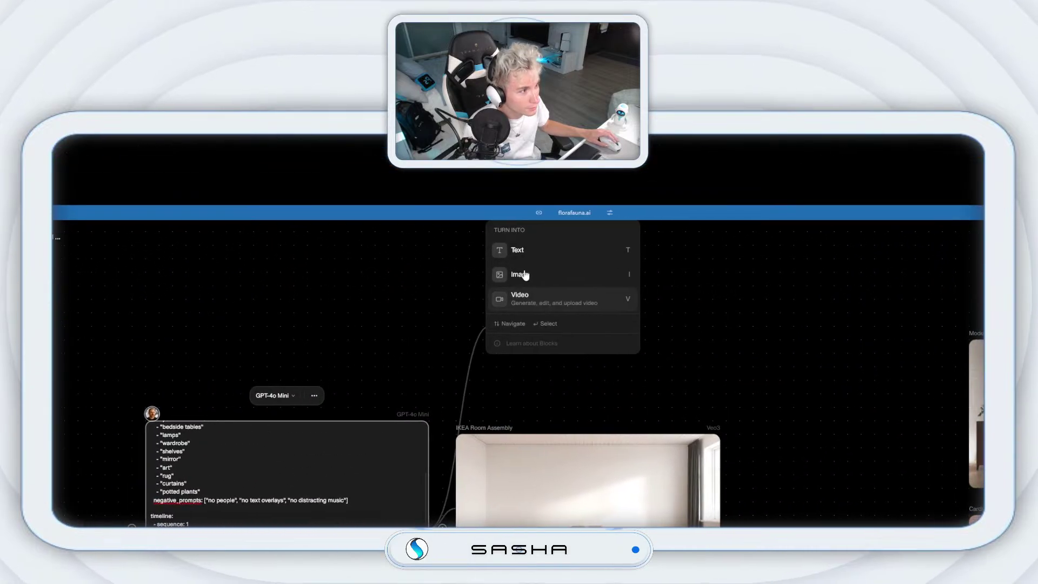
pyautogui.click(554, 230)
pyautogui.scroll(5, 505, 363)
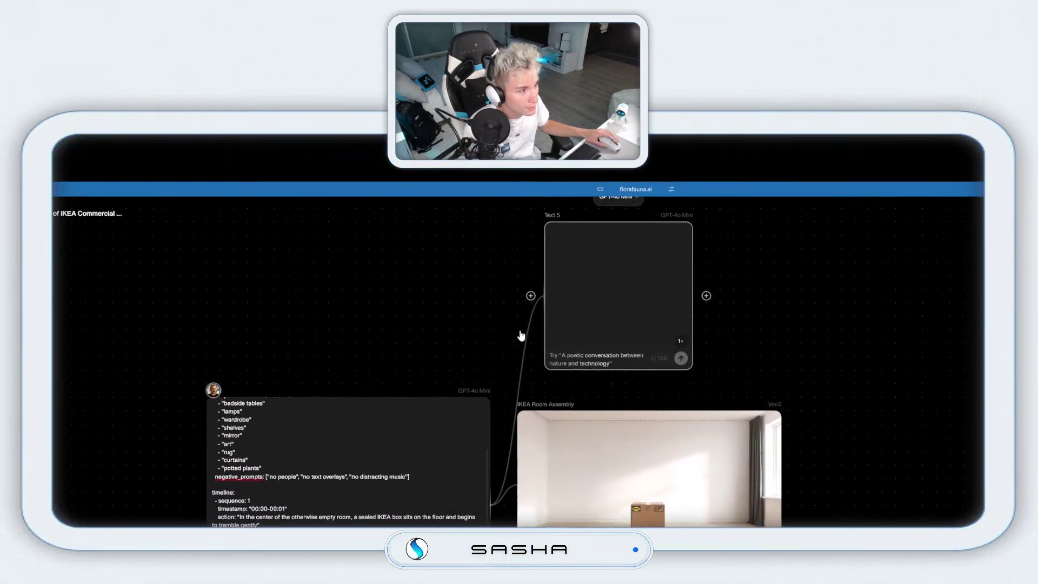
pyautogui.scroll(-5, 563, 316)
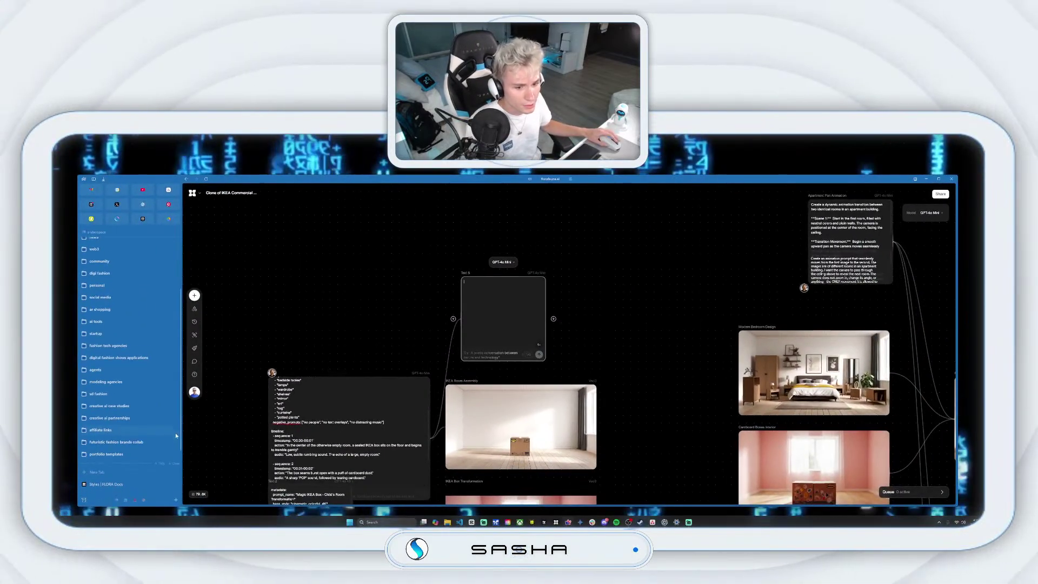
# - Search Google Images in a new tab for "iconic futuristic fashion items" and browse the results for a suitable product
pyautogui.click(120, 450)
pyautogui.write('i')
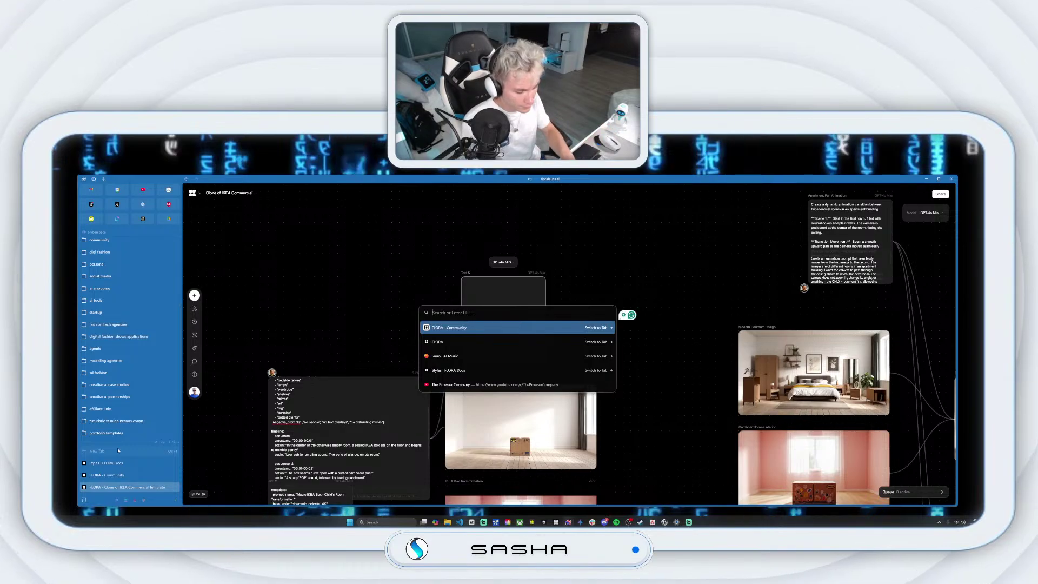
pyautogui.write('conic futu')
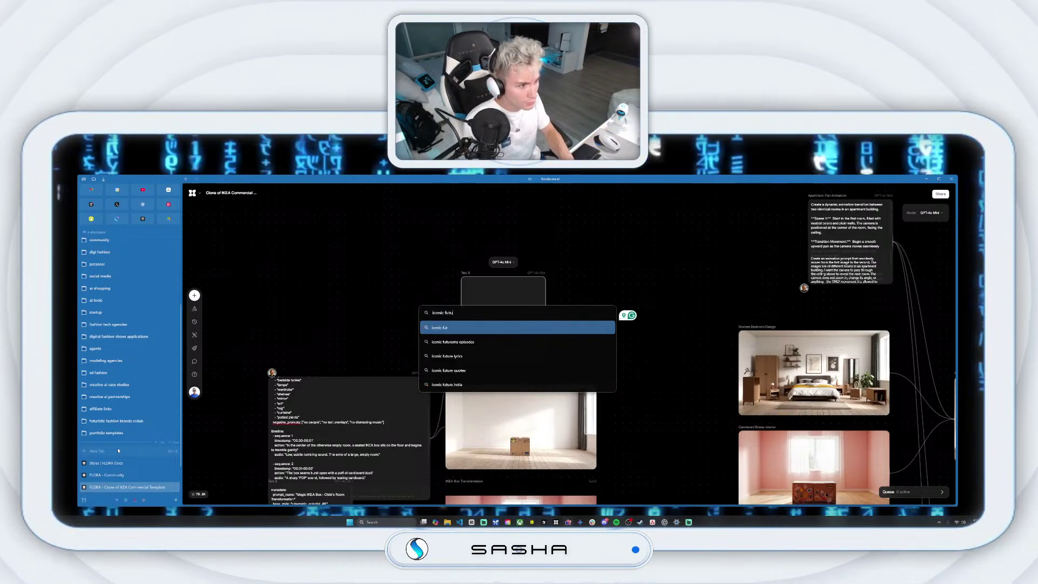
pyautogui.write('ristic')
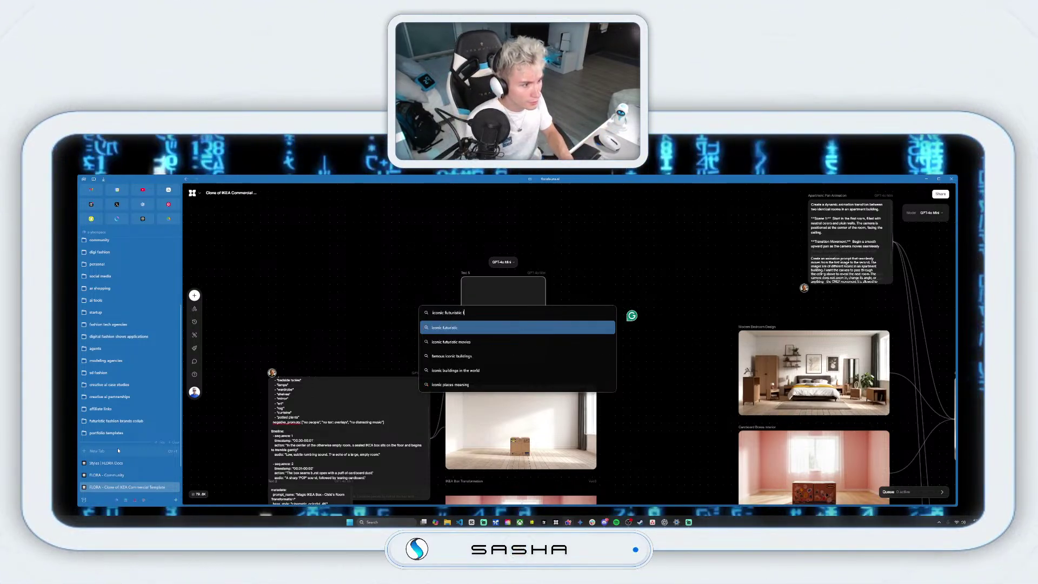
pyautogui.write(' fashion itme')
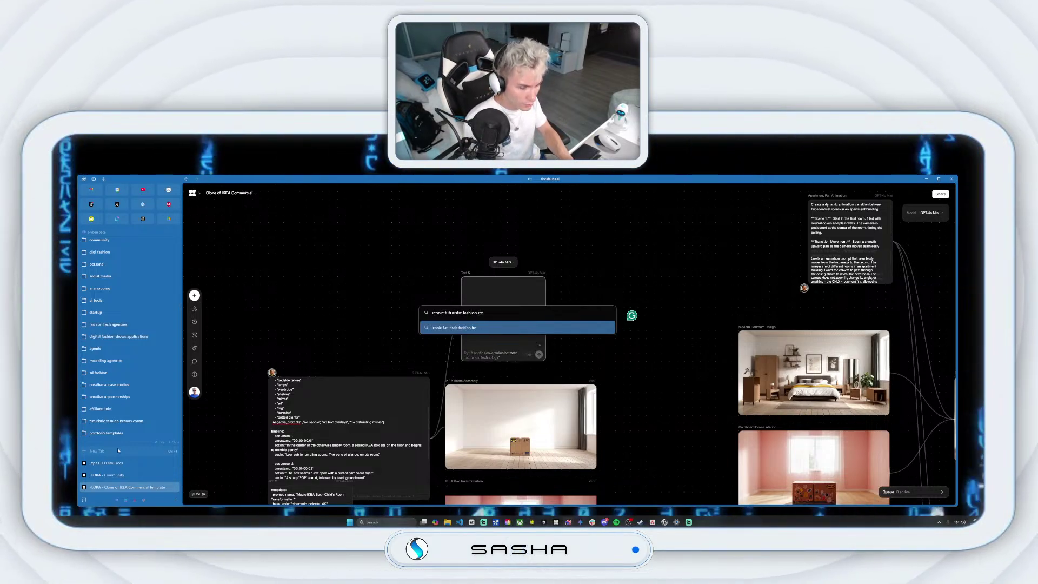
pyautogui.press('Escape')
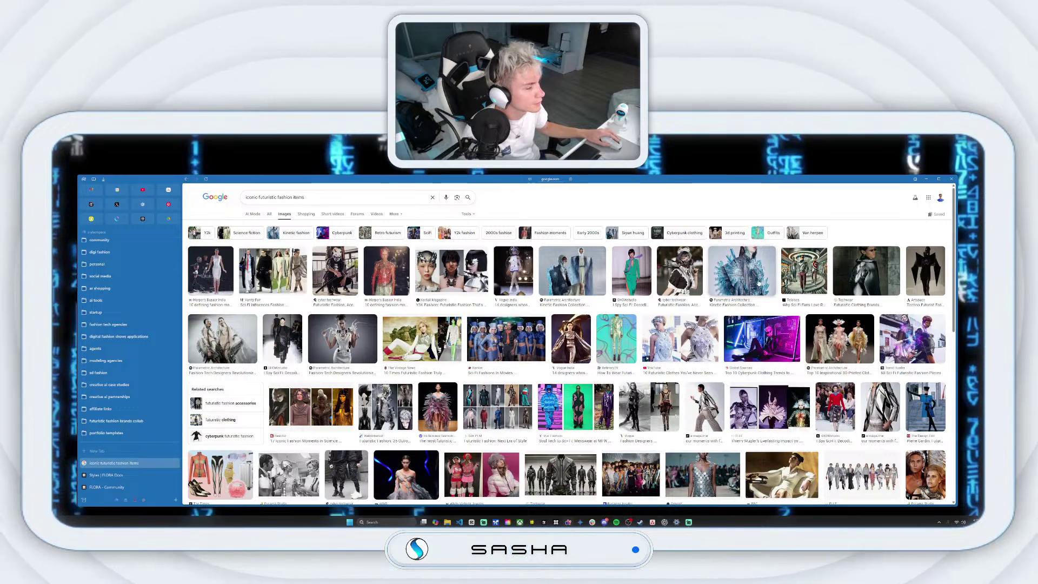
pyautogui.scroll(-5, 725, 288)
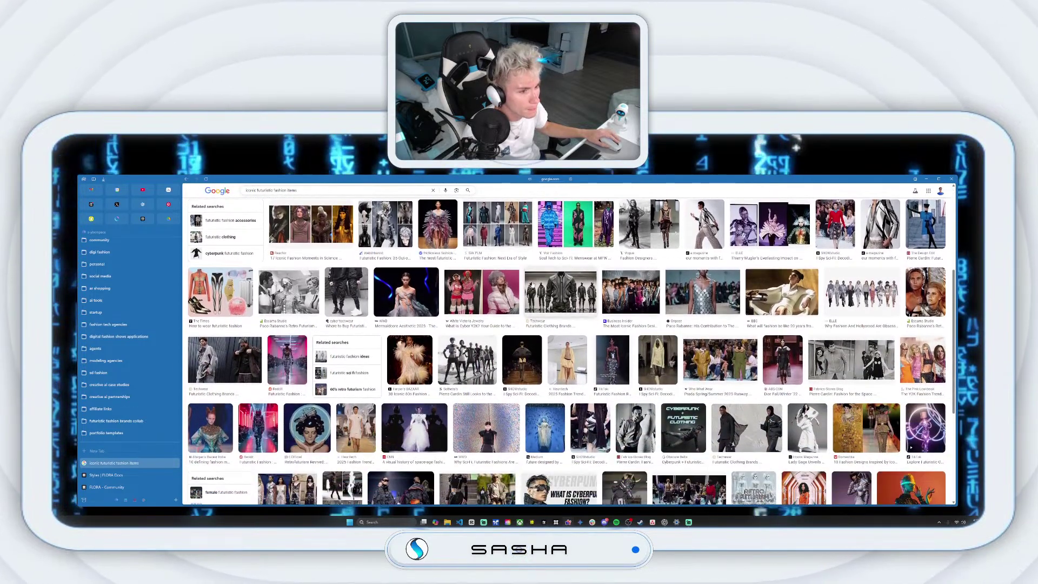
pyautogui.scroll(-5, 536, 286)
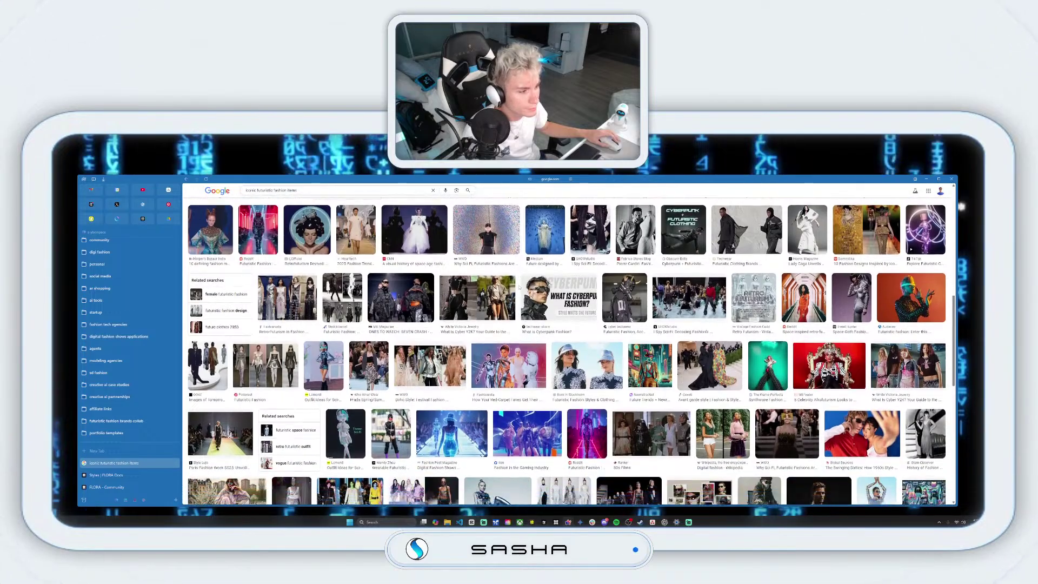
pyautogui.scroll(-8, 522, 285)
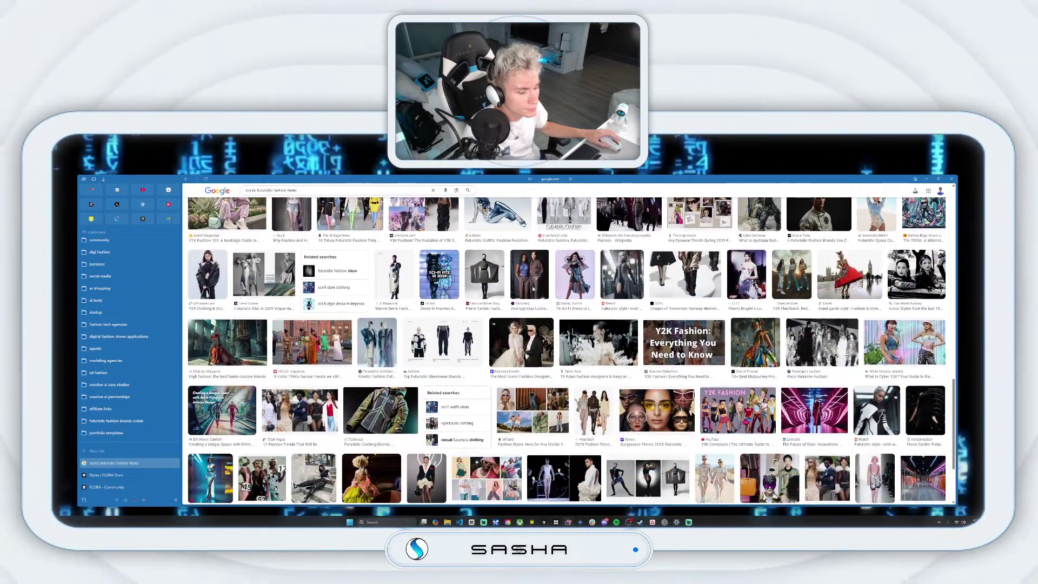
pyautogui.scroll(8, 520, 285)
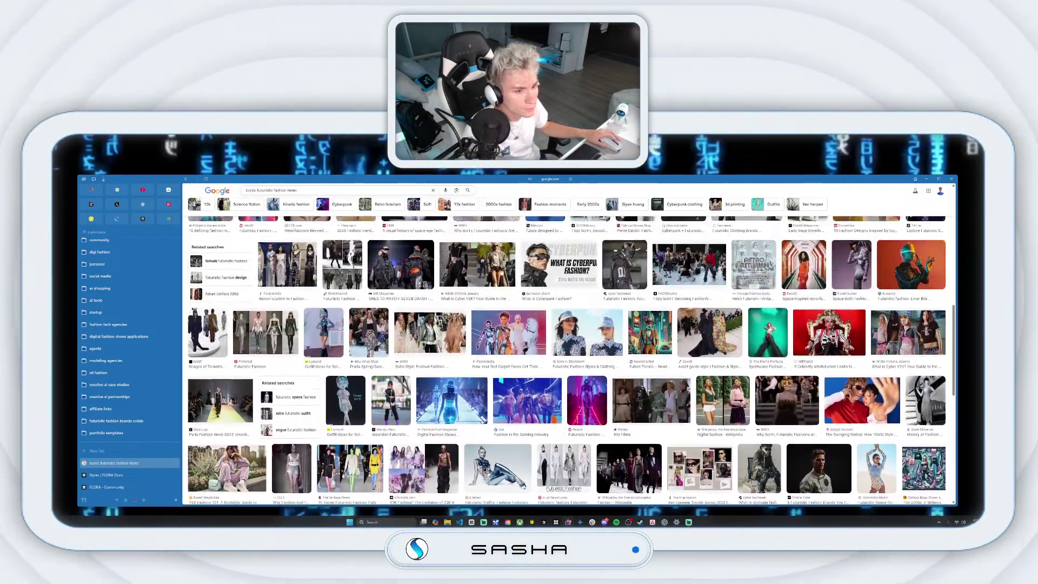
# - Change the image search query to "iconic futuristic bag"
pyautogui.press('BackSpace')
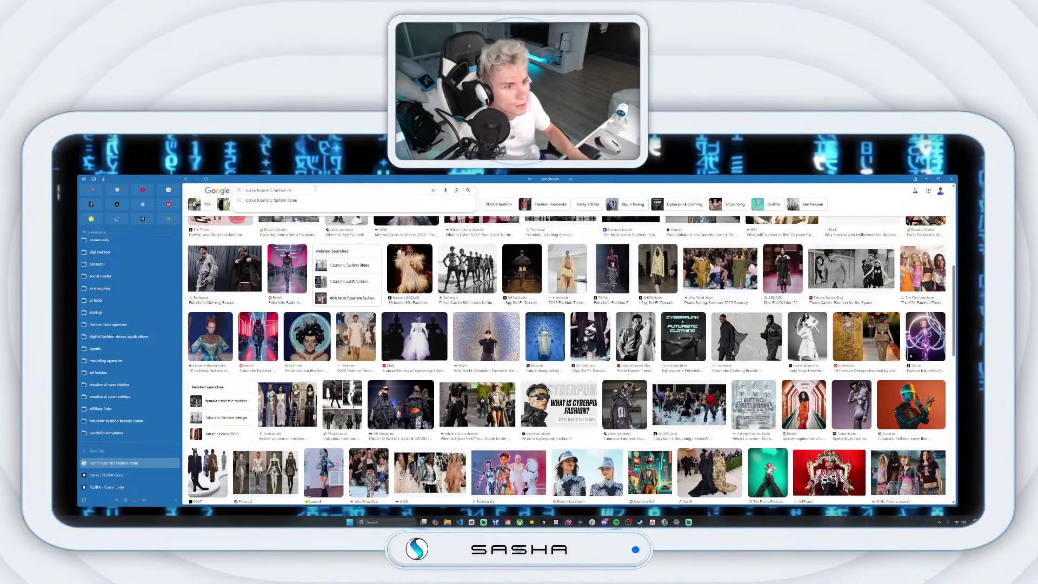
pyautogui.press('BackSpace')
pyautogui.press('BackSpace')
pyautogui.press('BackSpace')
pyautogui.press('BackSpace')
pyautogui.press('BackSpace')
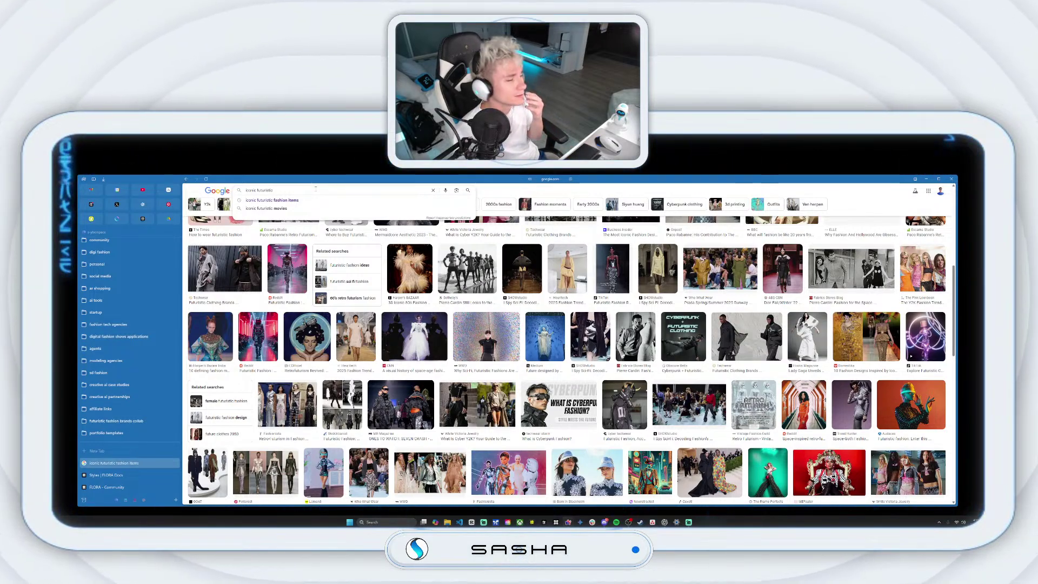
pyautogui.write('bag')
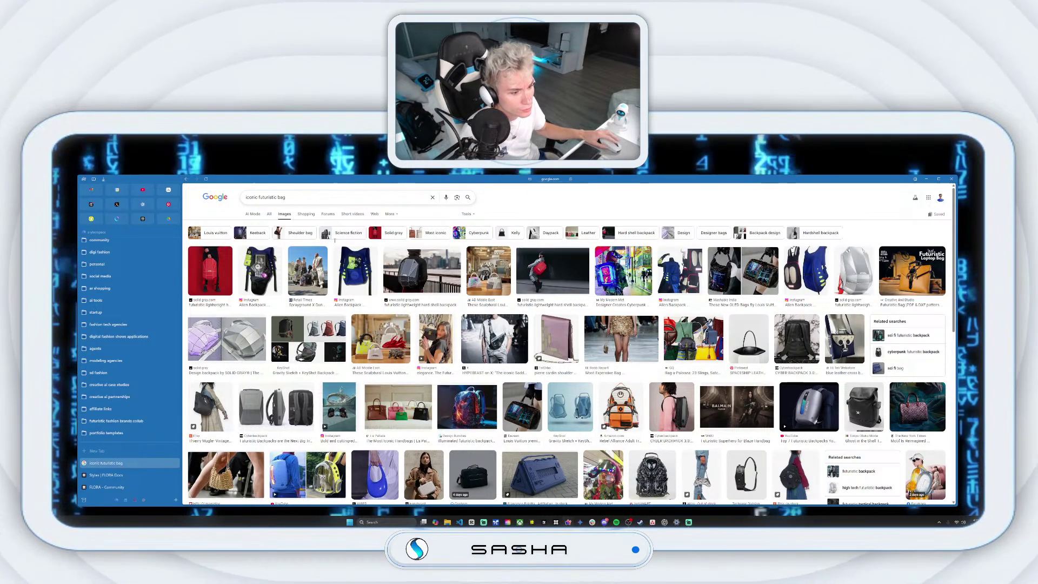
# - Find the blue gravity-defying gel bag among the image results and open its WIRED article
pyautogui.scroll(-3, 357, 325)
pyautogui.click(384, 410)
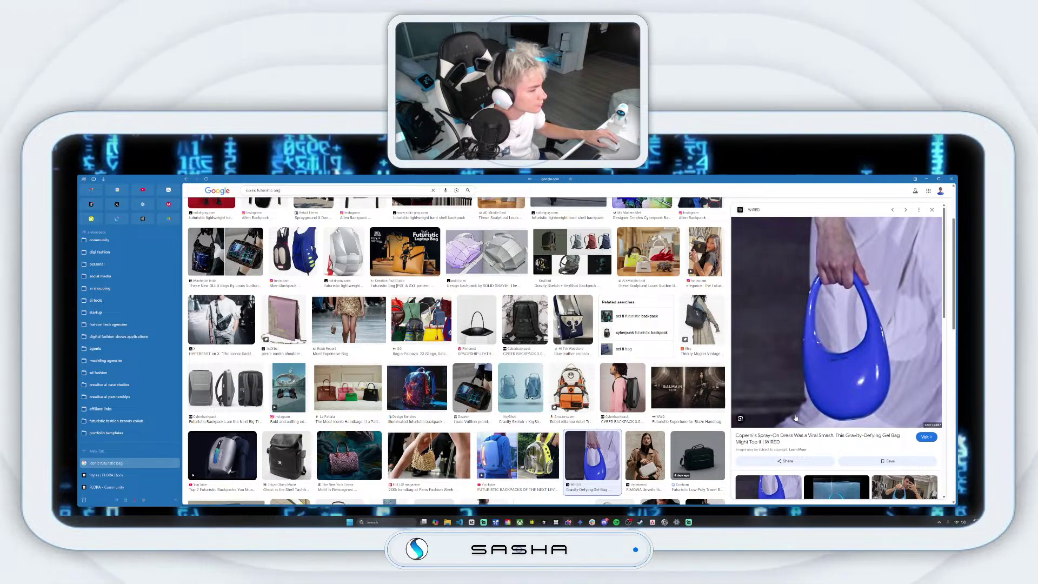
pyautogui.scroll(-1, 774, 380)
pyautogui.click(767, 386)
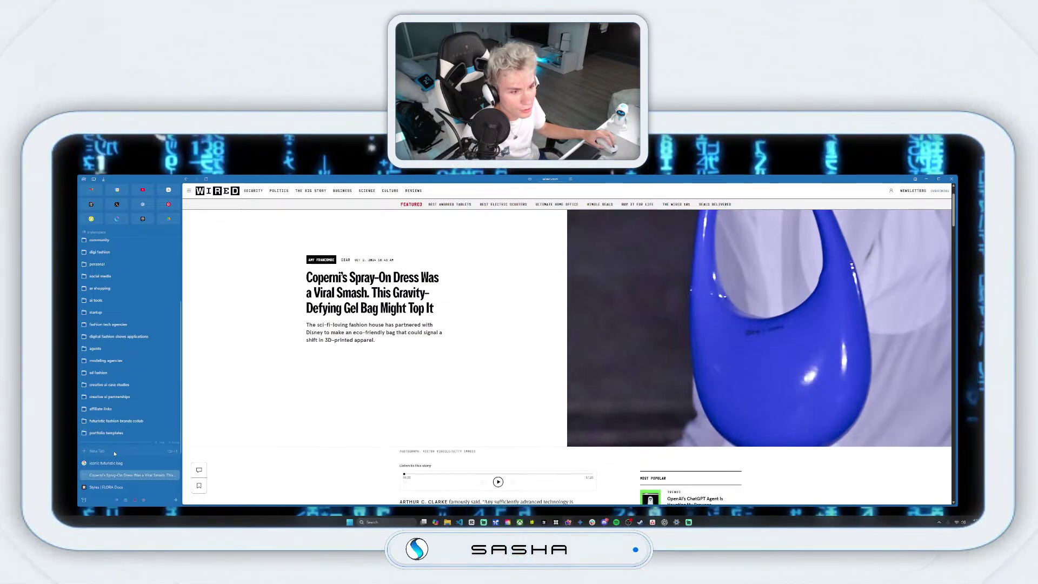
# - Search the web in a new tab for "coperni fashion" and open the official Coperni website
pyautogui.hotkey('ctrl', 't')
pyautogui.write('coper')
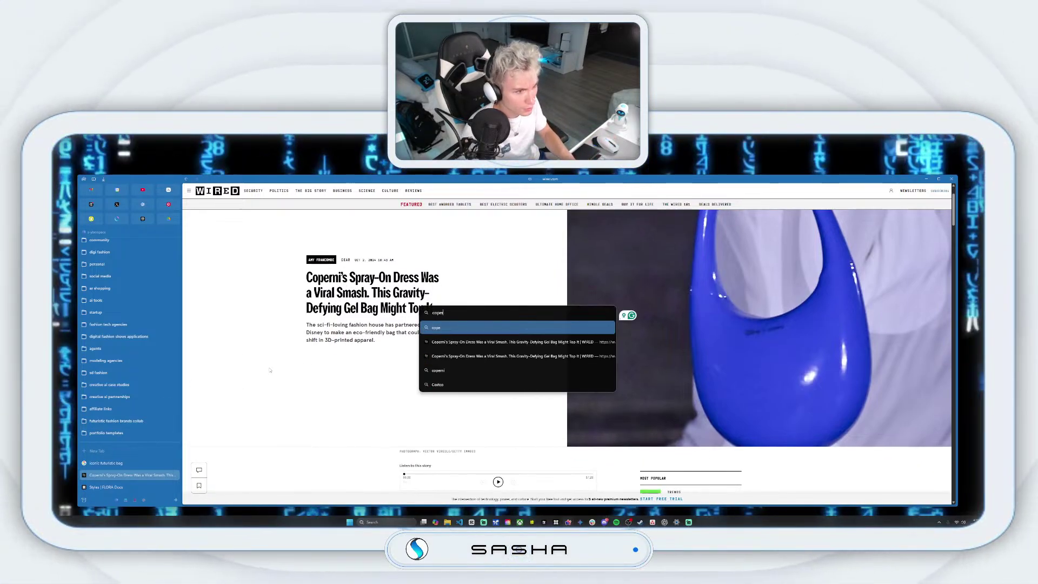
pyautogui.write('ni fas')
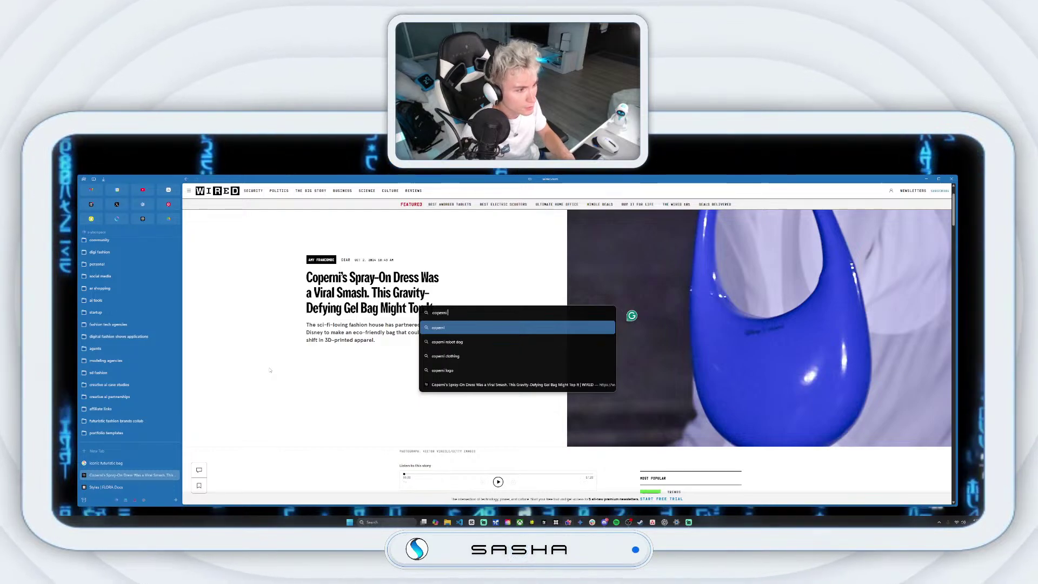
pyautogui.press('Return')
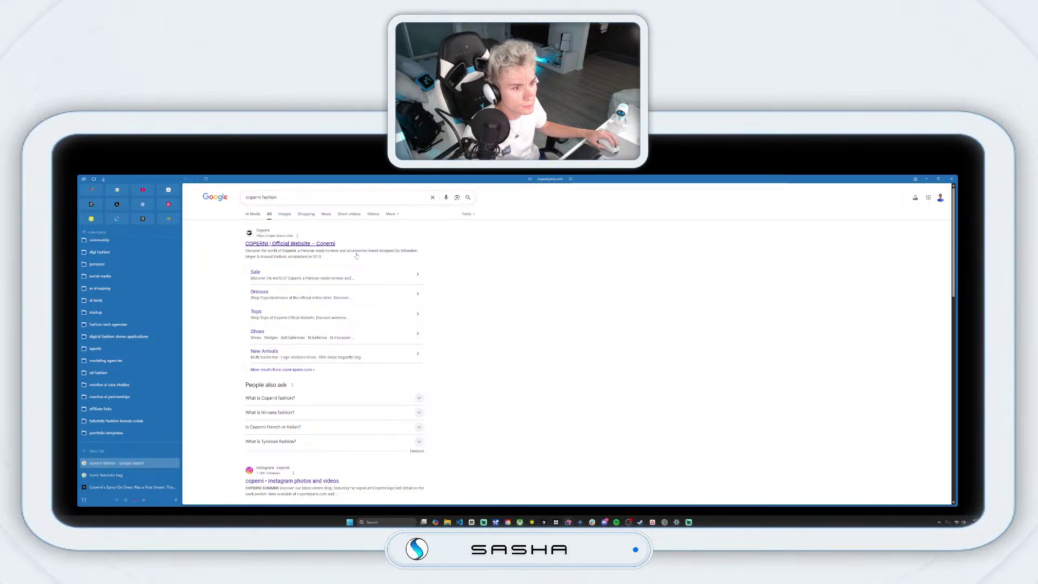
pyautogui.click(327, 244)
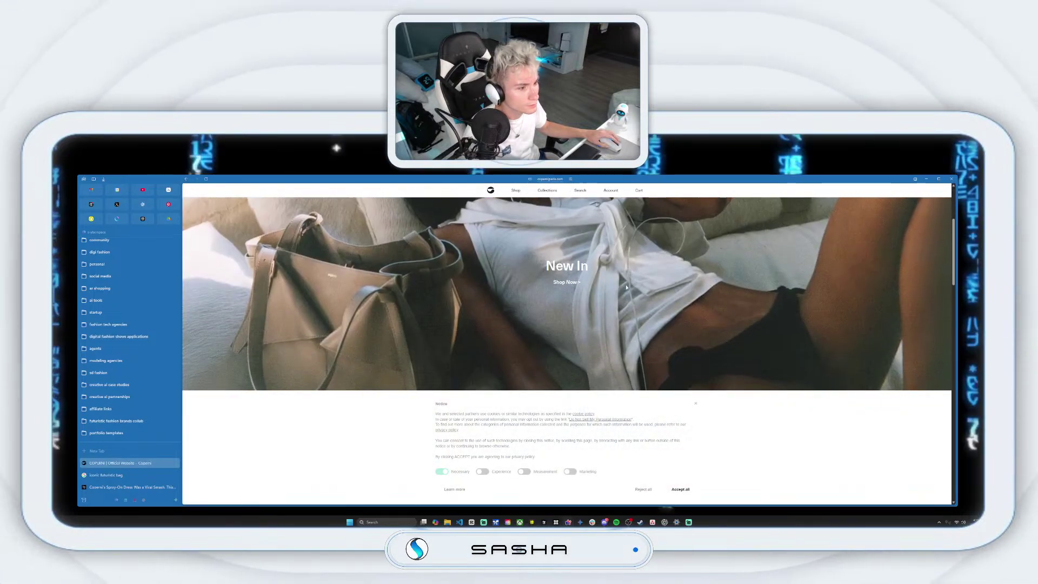
# - Dismiss the cookie notice on the Coperni homepage and look through its featured products
pyautogui.scroll(-2, 626, 287)
pyautogui.click(697, 407)
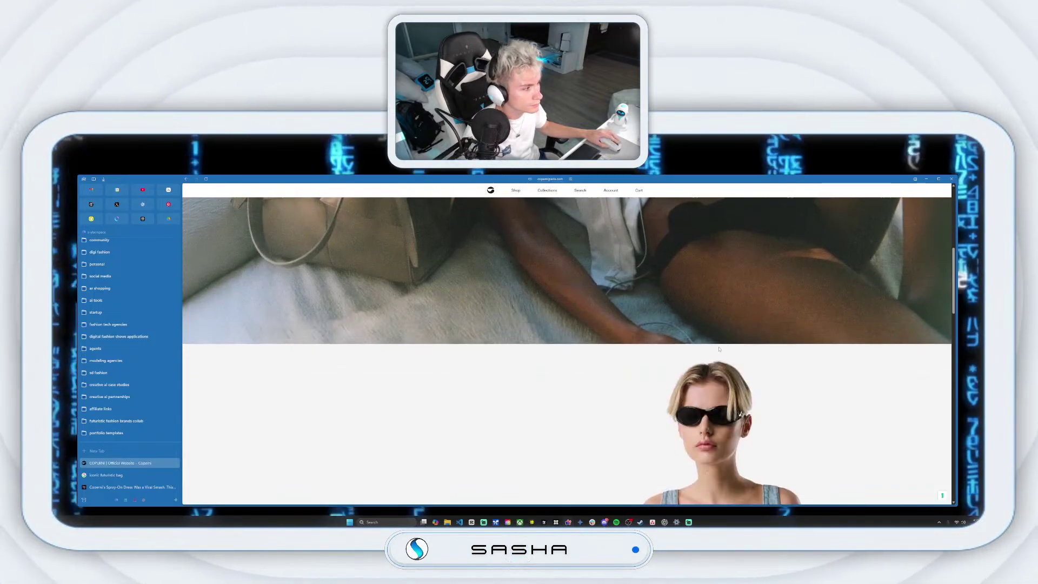
pyautogui.scroll(-5, 639, 289)
pyautogui.scroll(-5, 638, 288)
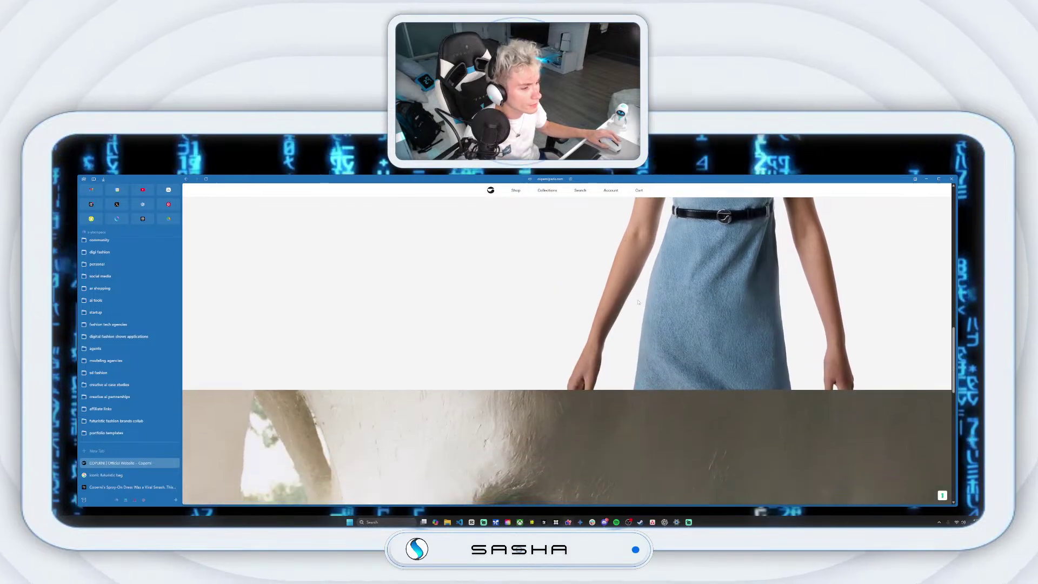
# - Switch to the Clone of IKEA Commercial Template project in FLORA and begin the empty Text 5 block's prompt with "in the"
pyautogui.click(130, 476)
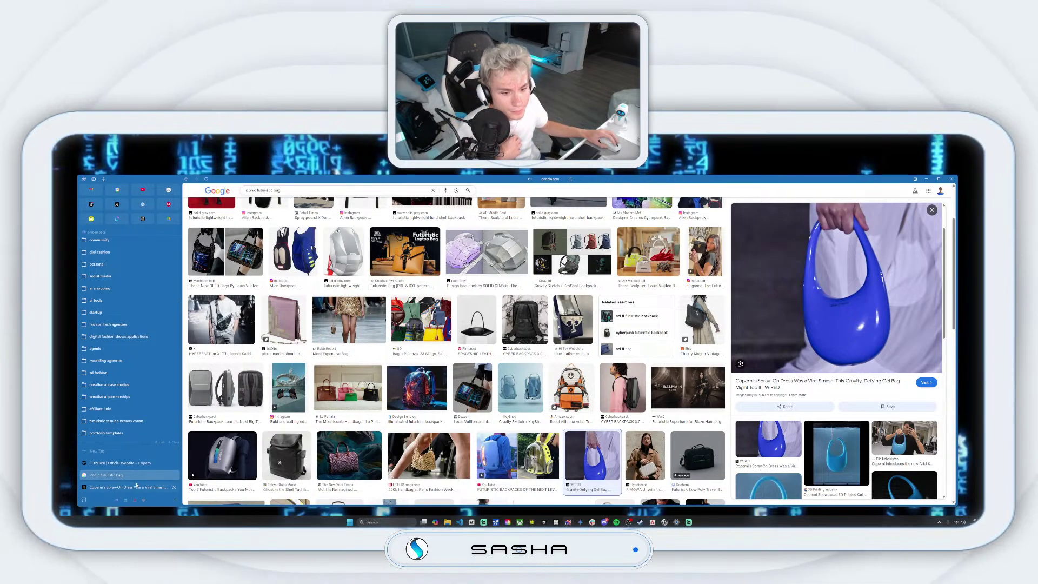
pyautogui.scroll(-1, 136, 450)
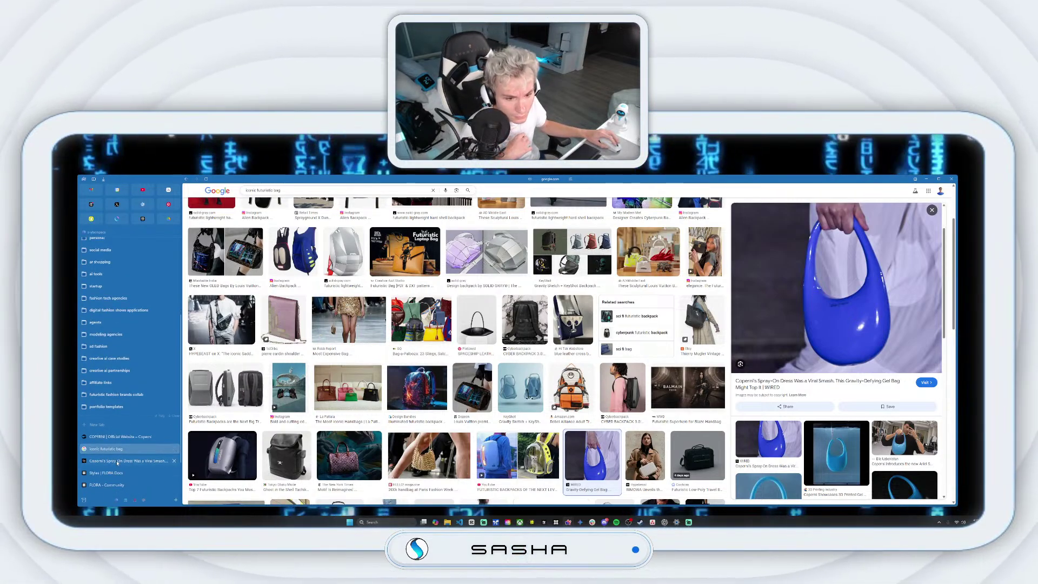
pyautogui.click(119, 488)
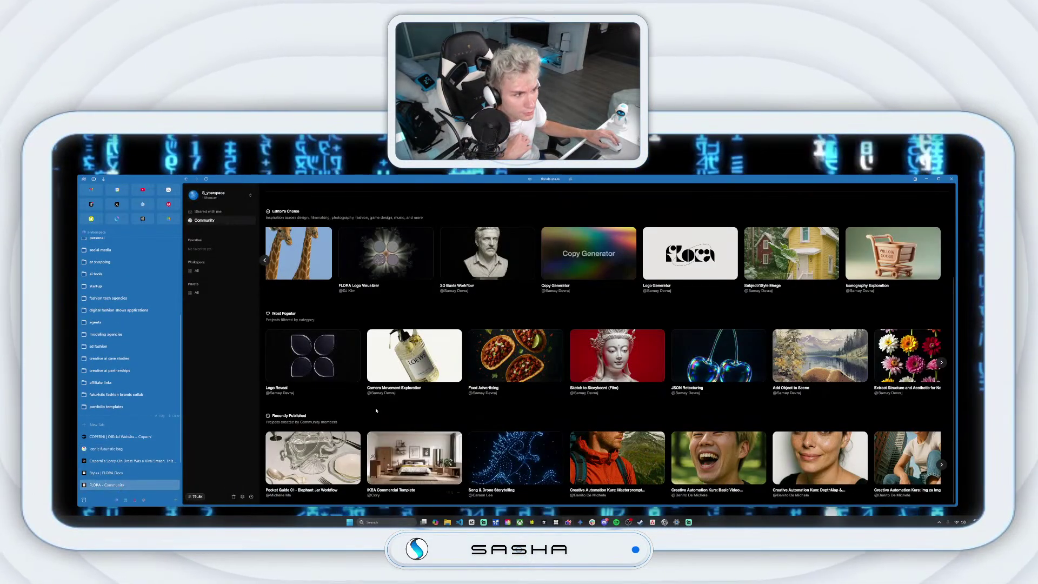
pyautogui.scroll(-1, 135, 469)
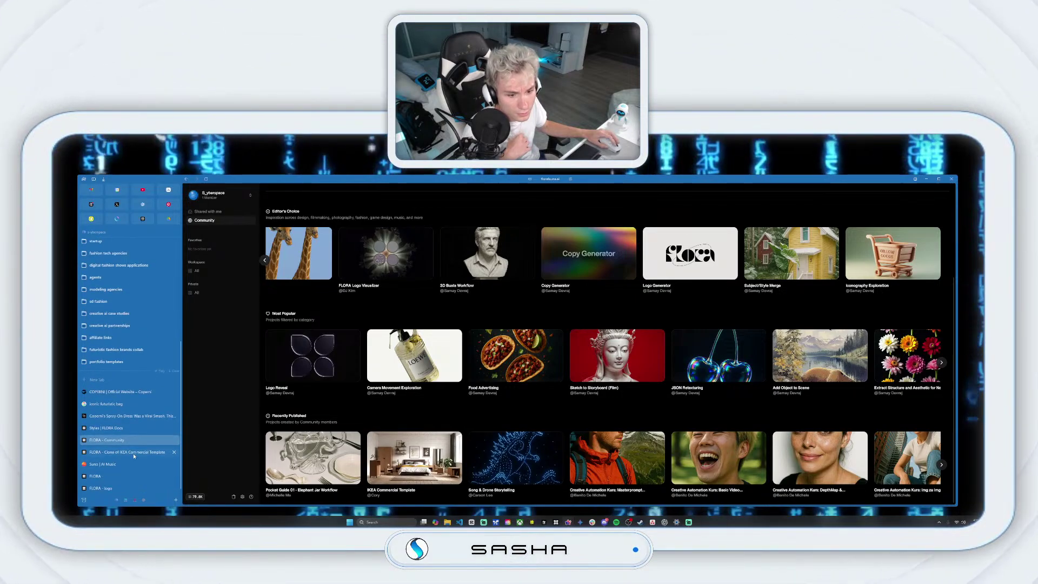
pyautogui.click(133, 454)
pyautogui.click(477, 315)
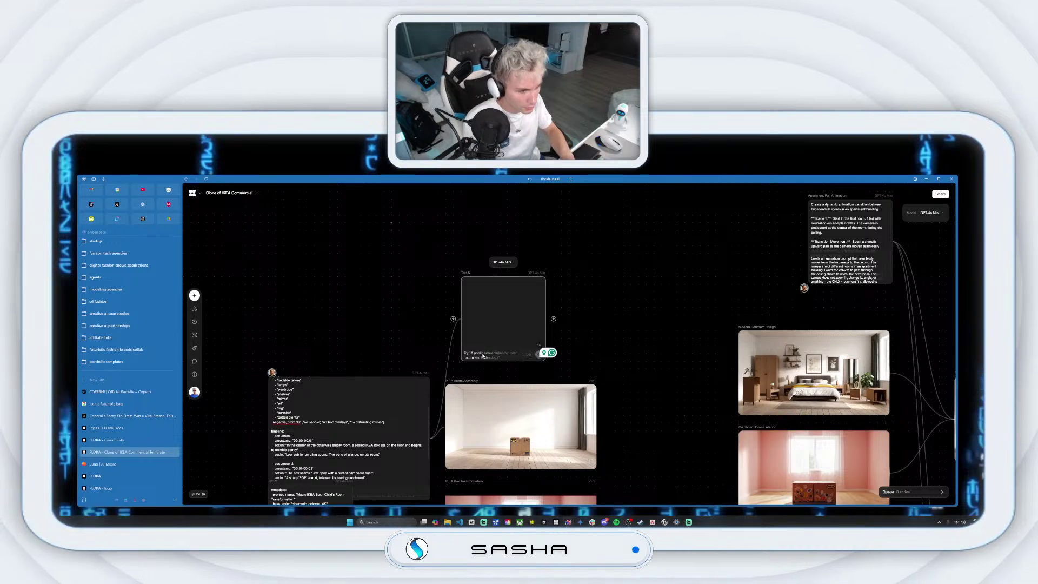
pyautogui.write('a')
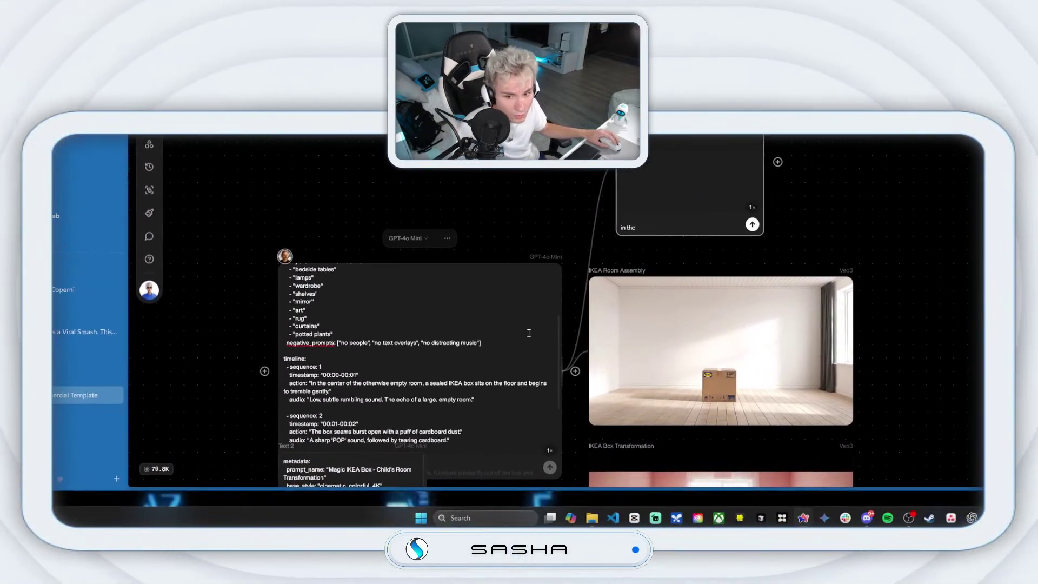
# - Examine the structure of the IKEA Empty Room Assembly prompt and the room assembly video connected to it
pyautogui.moveTo(728, 344)
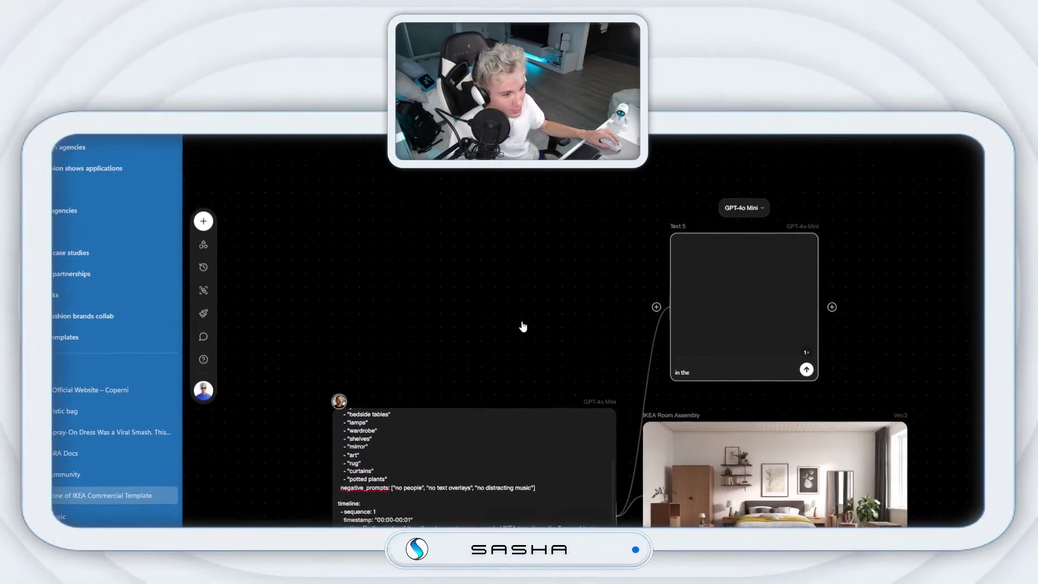
pyautogui.scroll(-2, 534, 351)
pyautogui.scroll(5, 570, 376)
pyautogui.scroll(1, 520, 376)
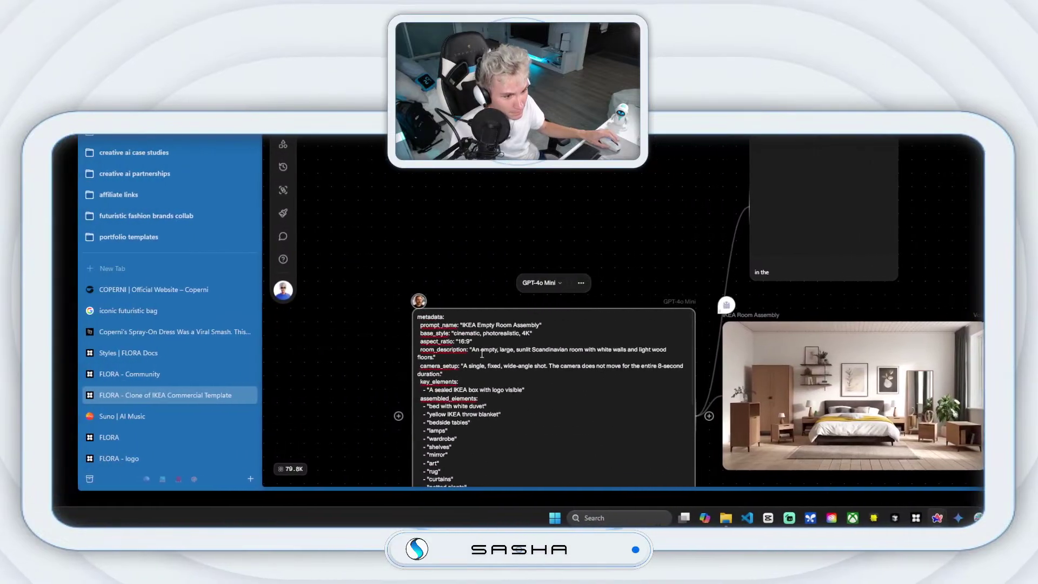
pyautogui.scroll(-5, 525, 328)
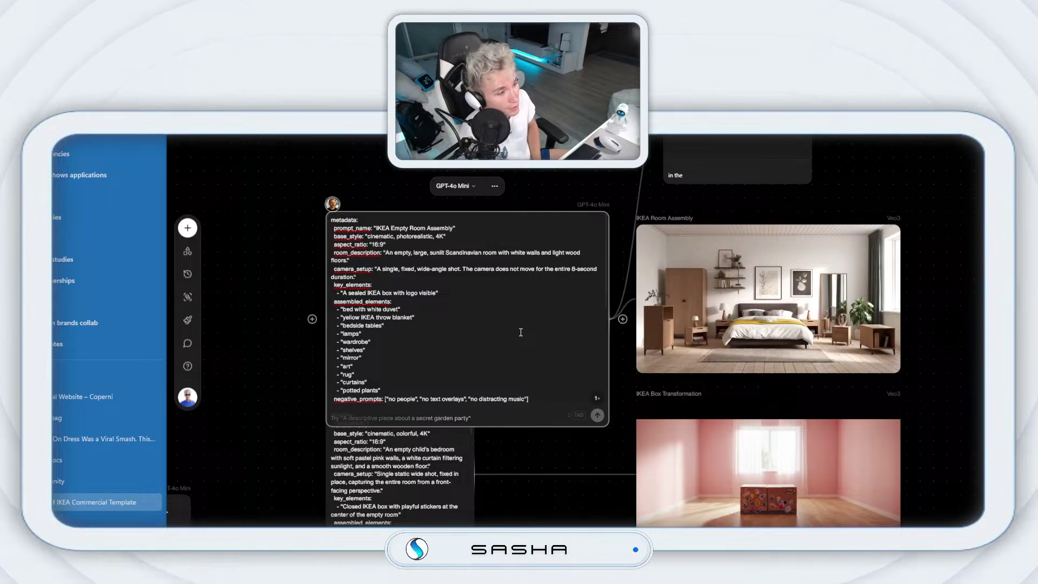
pyautogui.hscroll(10, 521, 332)
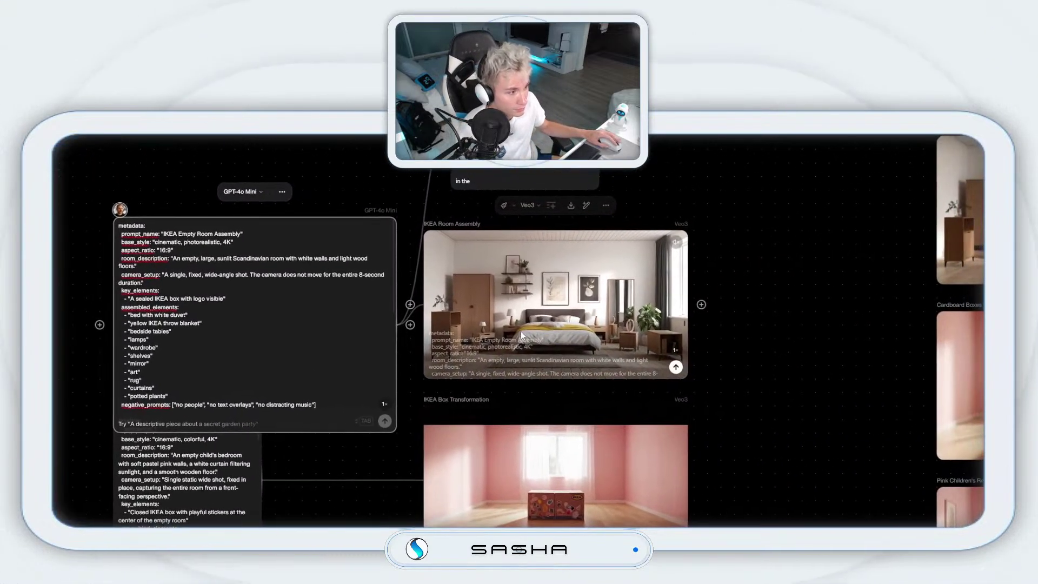
pyautogui.hscroll(-5, 580, 334)
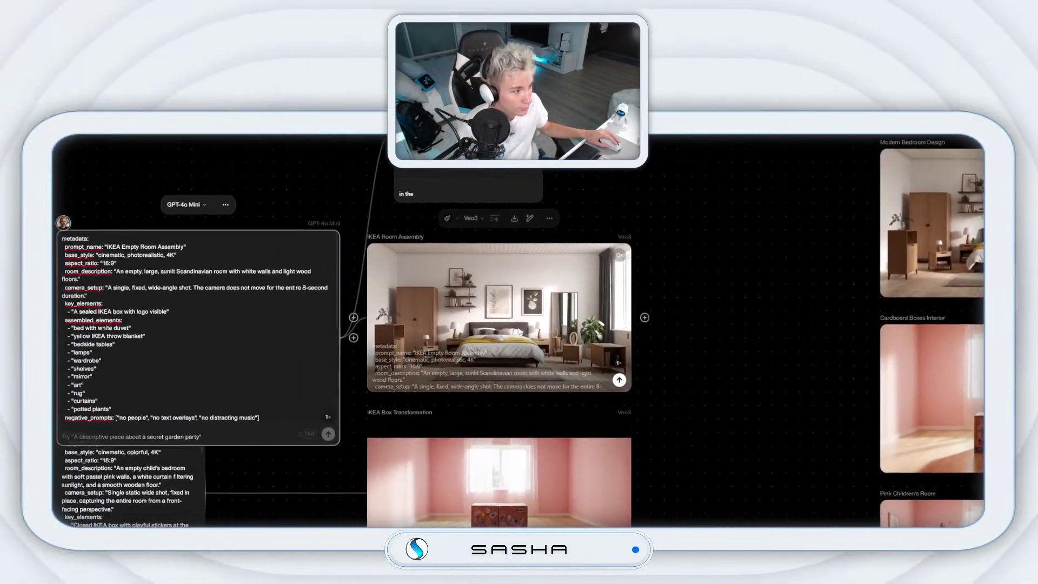
pyautogui.hscroll(1, 521, 335)
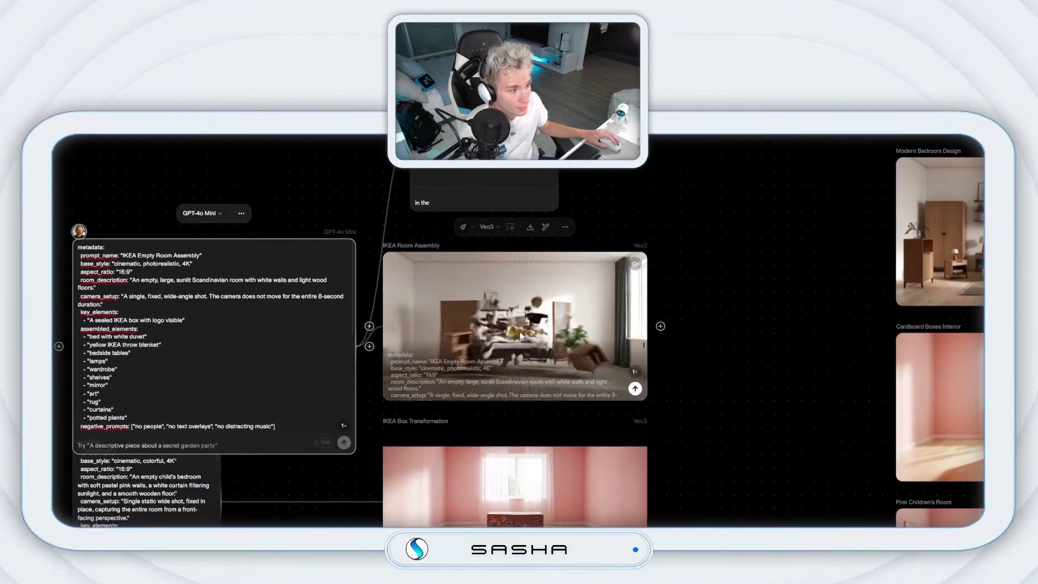
pyautogui.scroll(1, 514, 328)
pyautogui.press('ctrl+super+f')
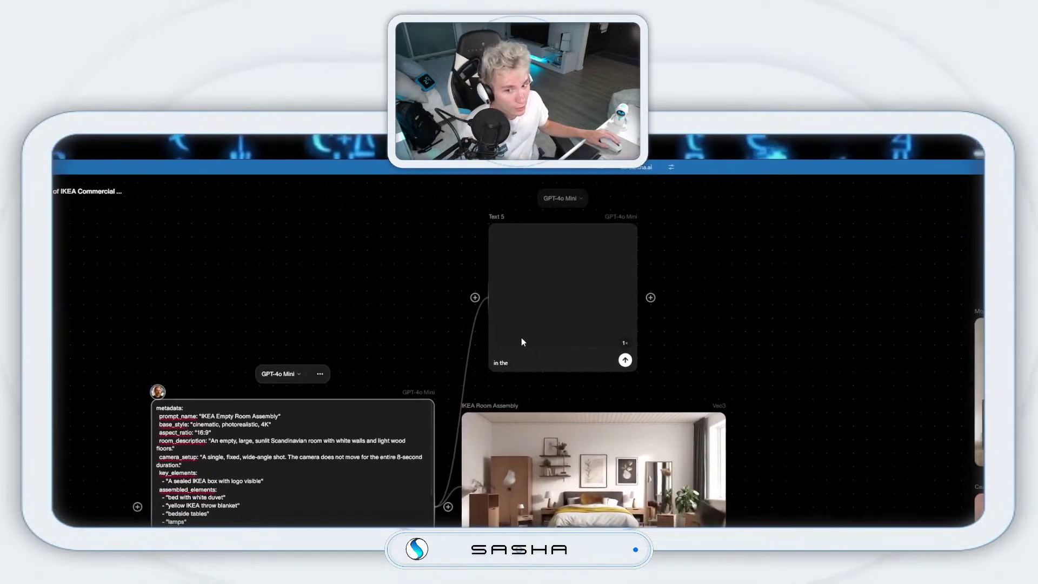
# - Continue the Text 5 prompt with "same structure as this prompt, create a visual for the coperni luxury fashion brand."
pyautogui.click(520, 334)
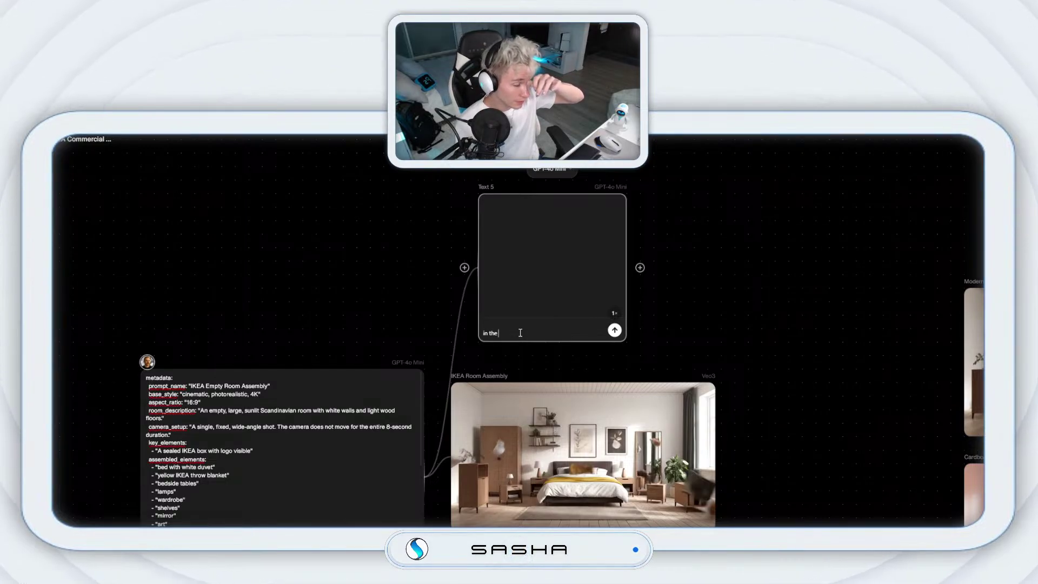
pyautogui.write('same structure as')
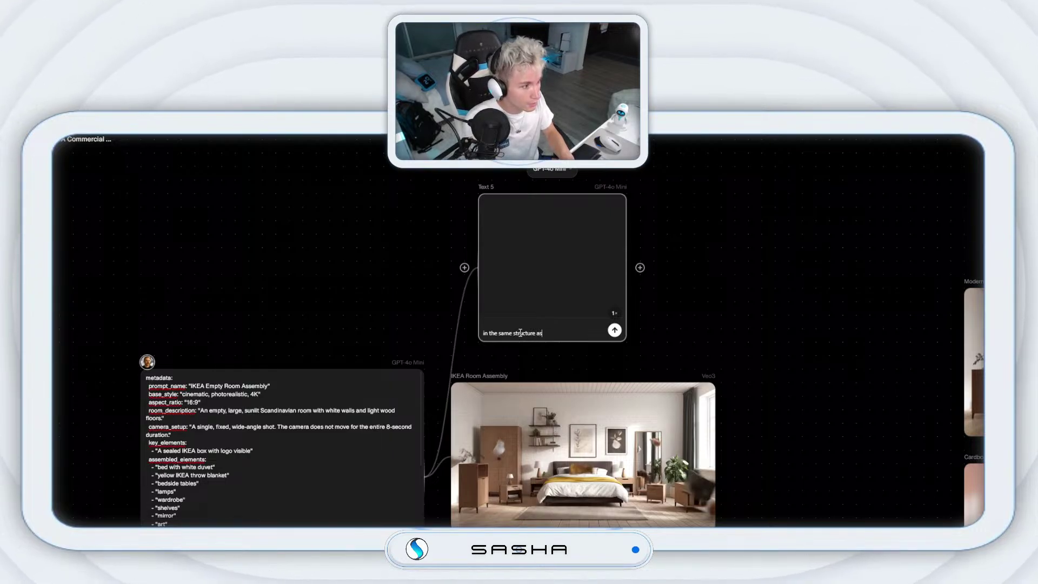
pyautogui.write(' this prompt')
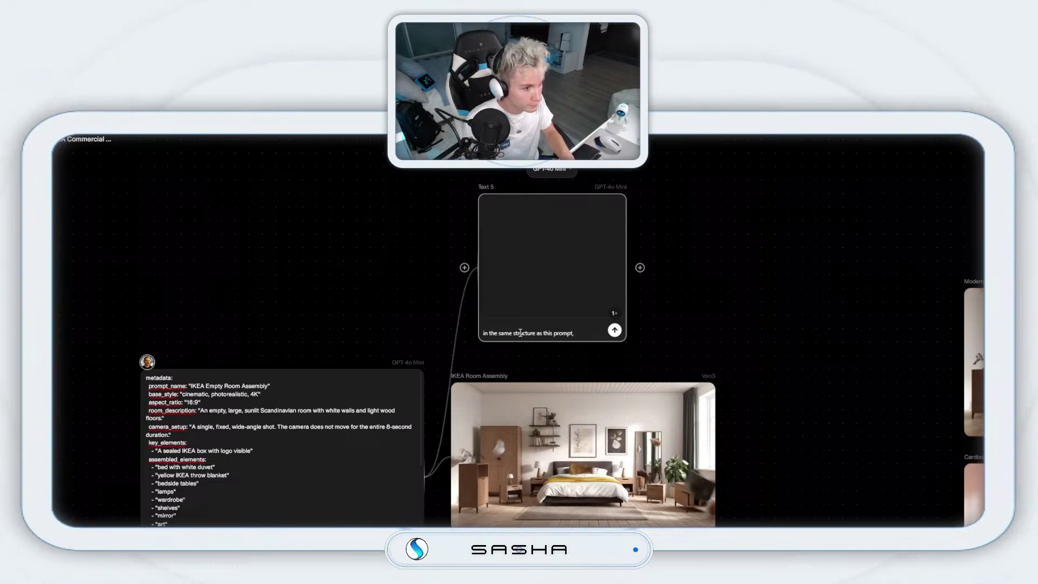
pyautogui.write(', create')
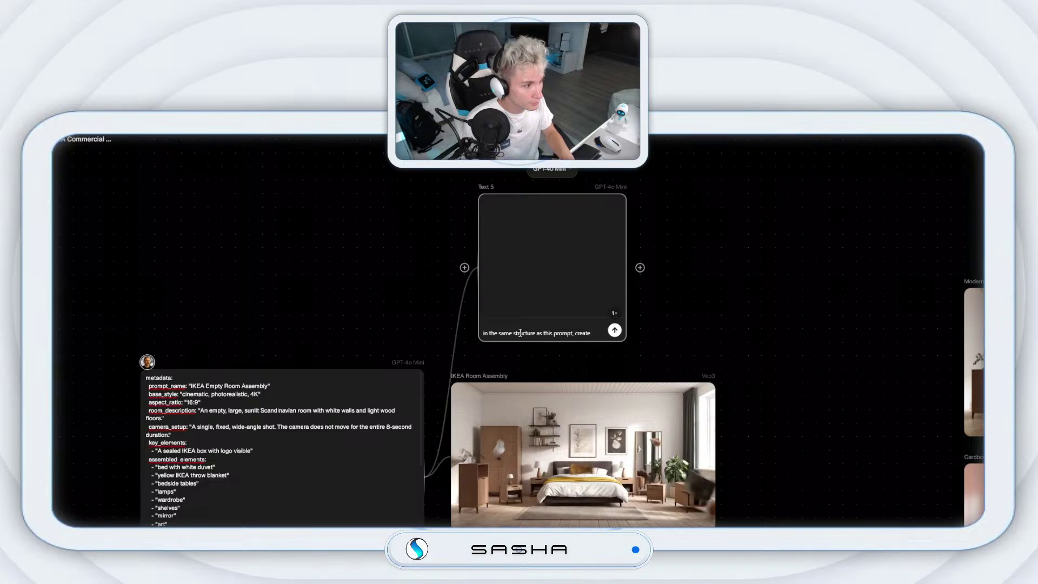
pyautogui.write(' a visual')
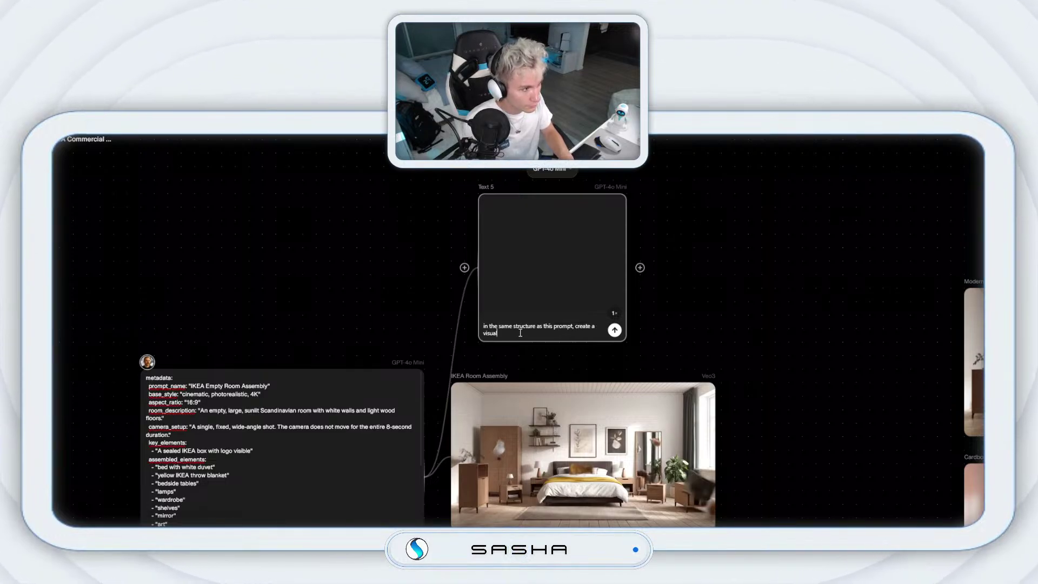
pyautogui.write(' for t')
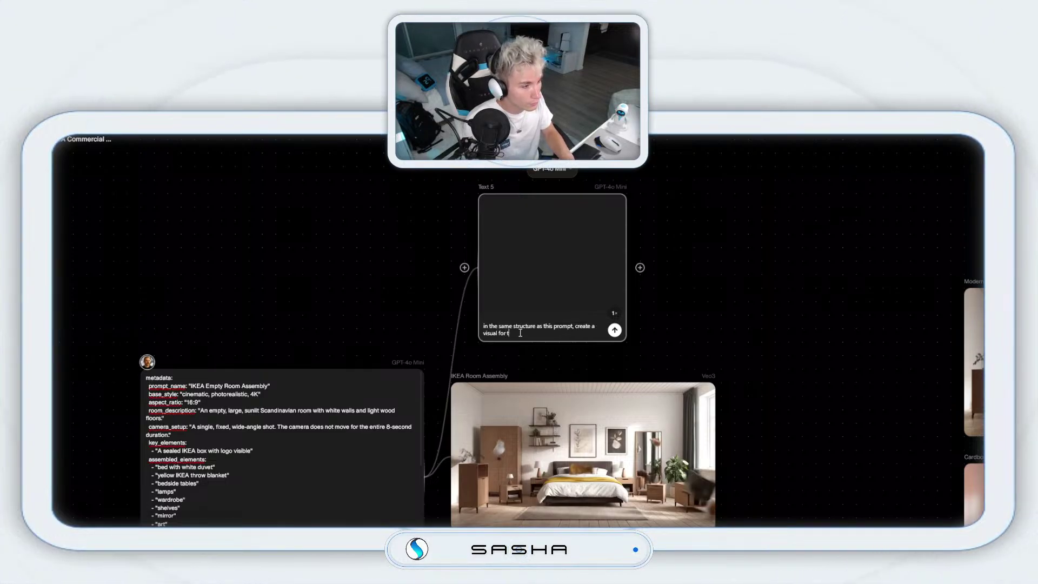
pyautogui.write('he coperni')
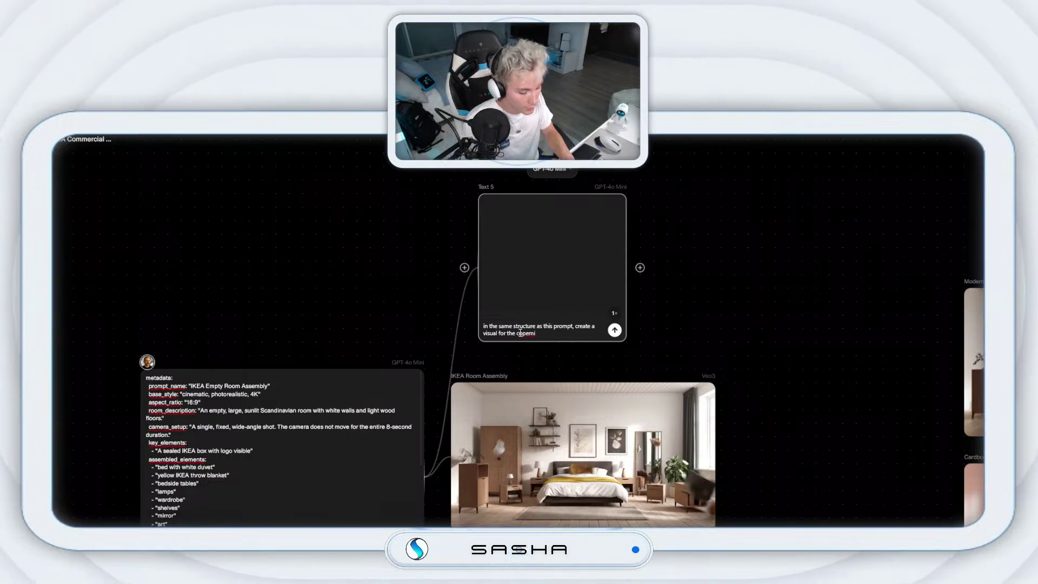
pyautogui.write(' luxur')
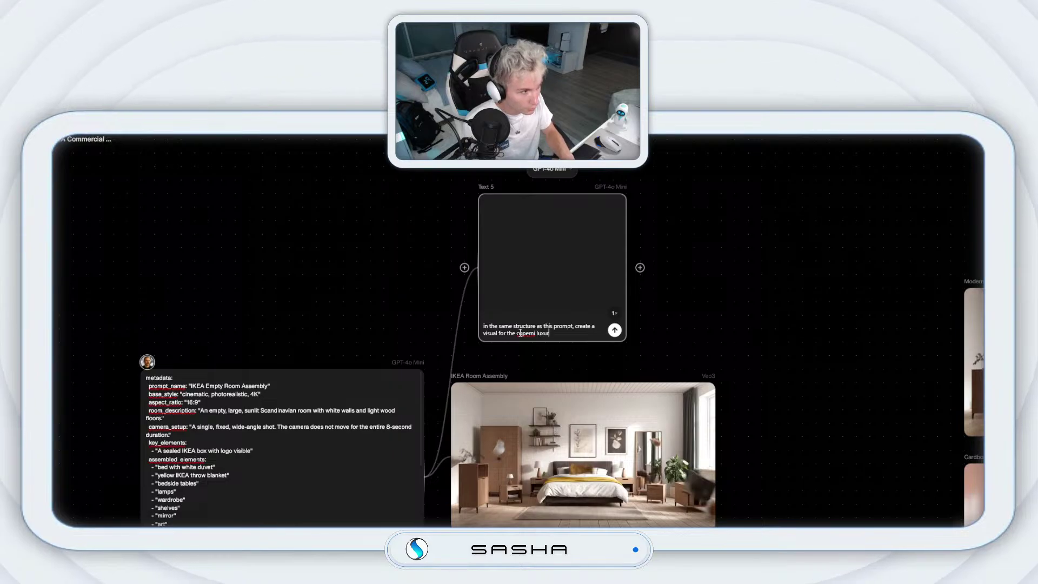
pyautogui.write('u fashion br')
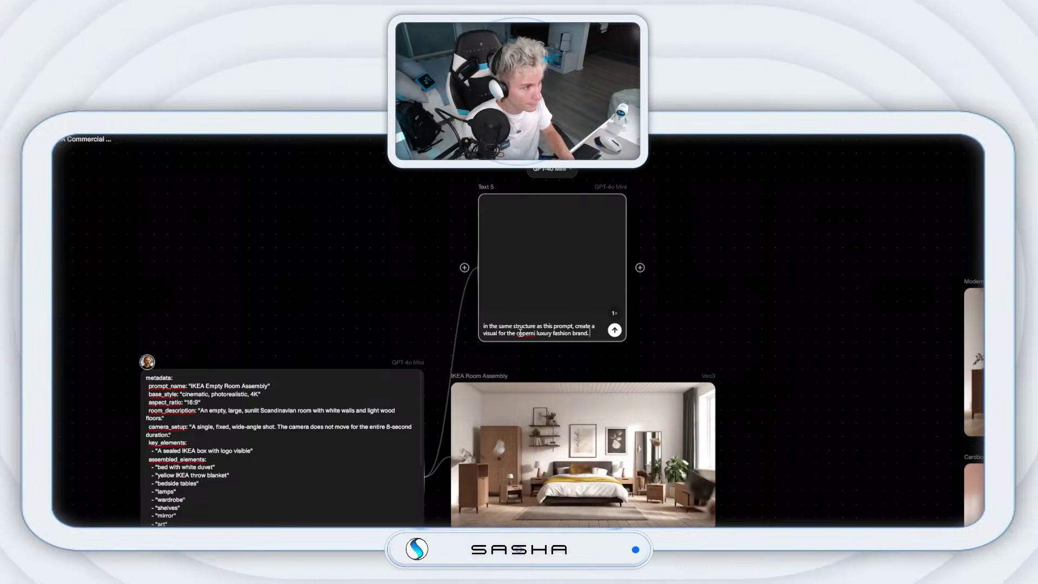
# - Add "have the first item be a blue gel handbag that then pops out a variety" to the Text 5 prompt
pyautogui.write('and. ha')
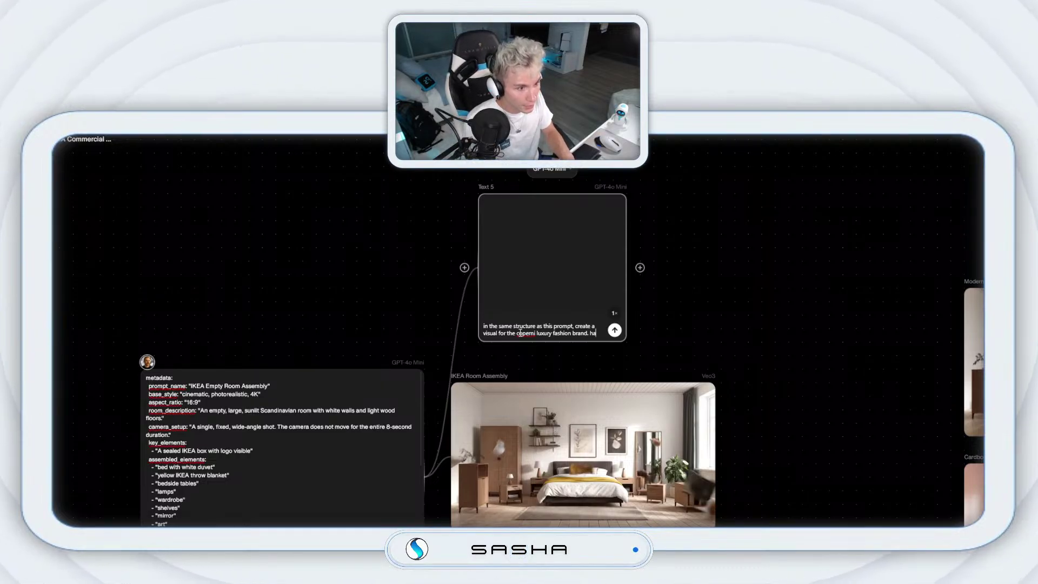
pyautogui.write('ve')
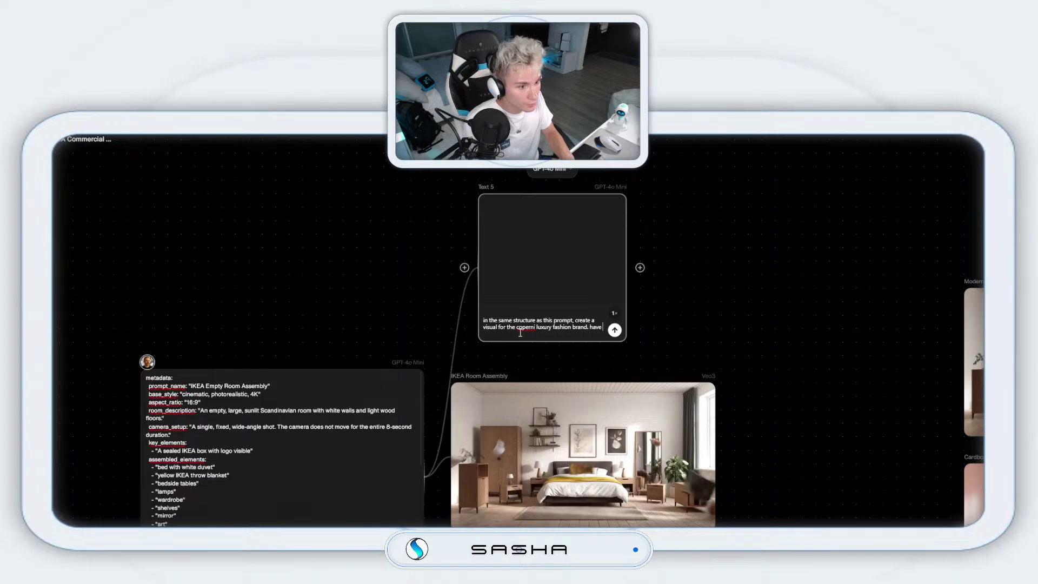
pyautogui.write(' the first item be')
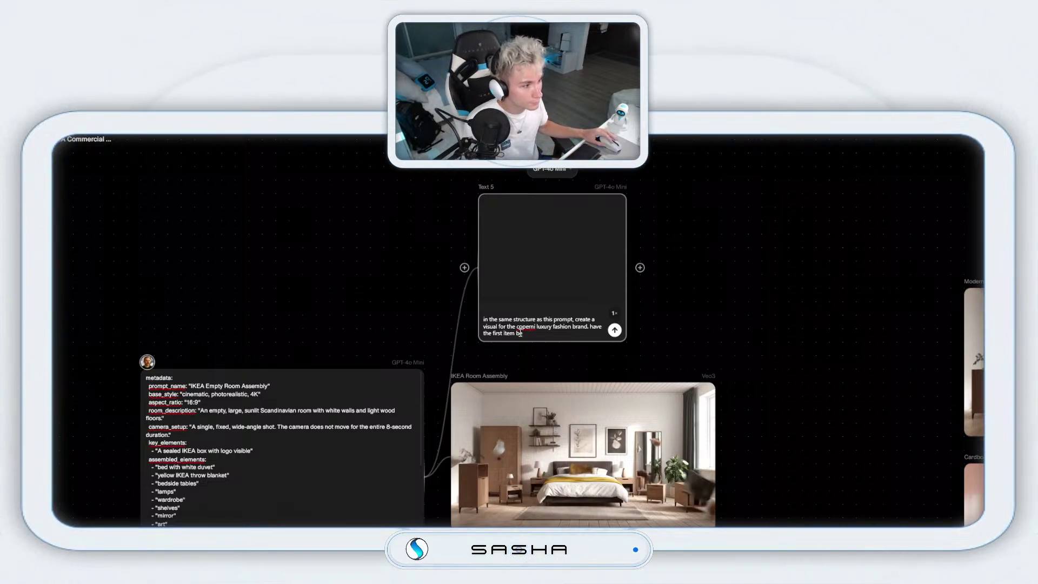
pyautogui.write('blue')
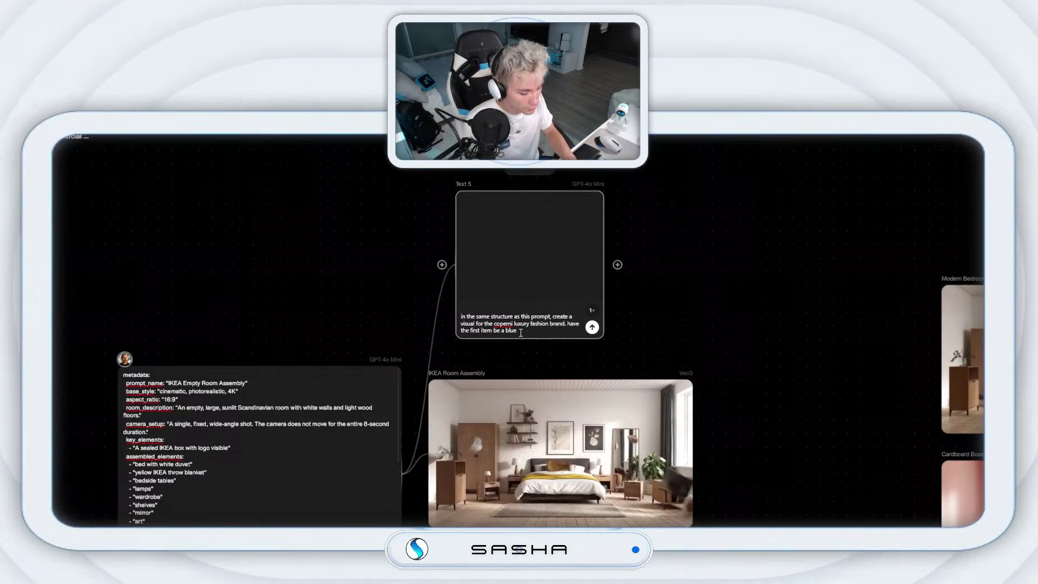
pyautogui.write(' gel')
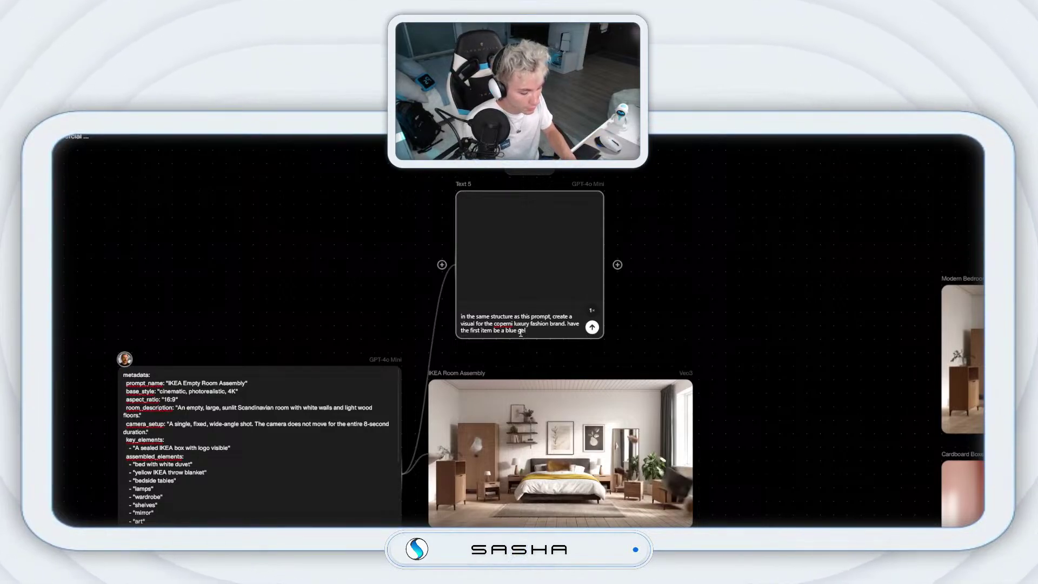
pyautogui.write(' handbag')
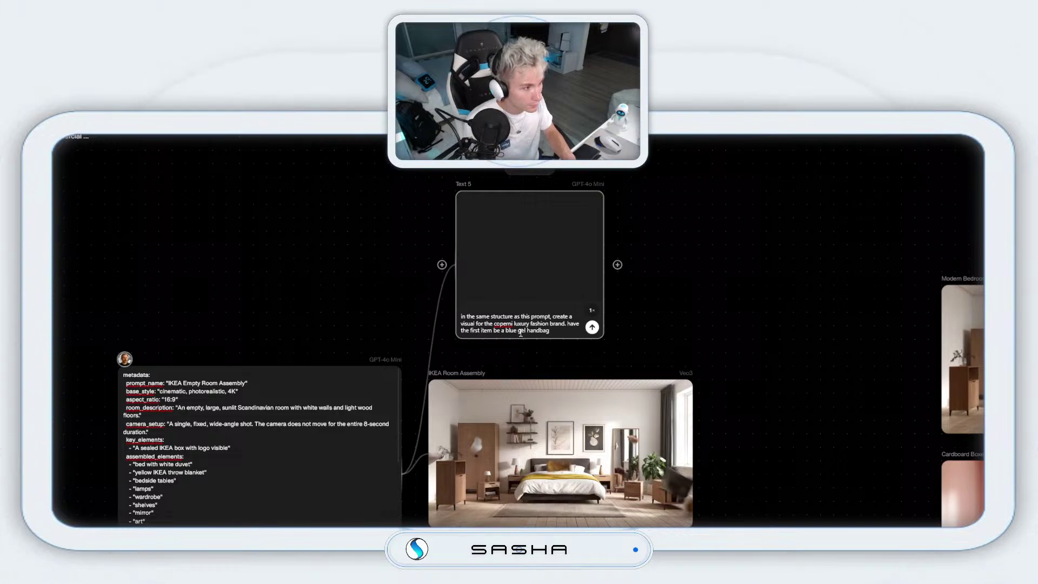
pyautogui.write(' that')
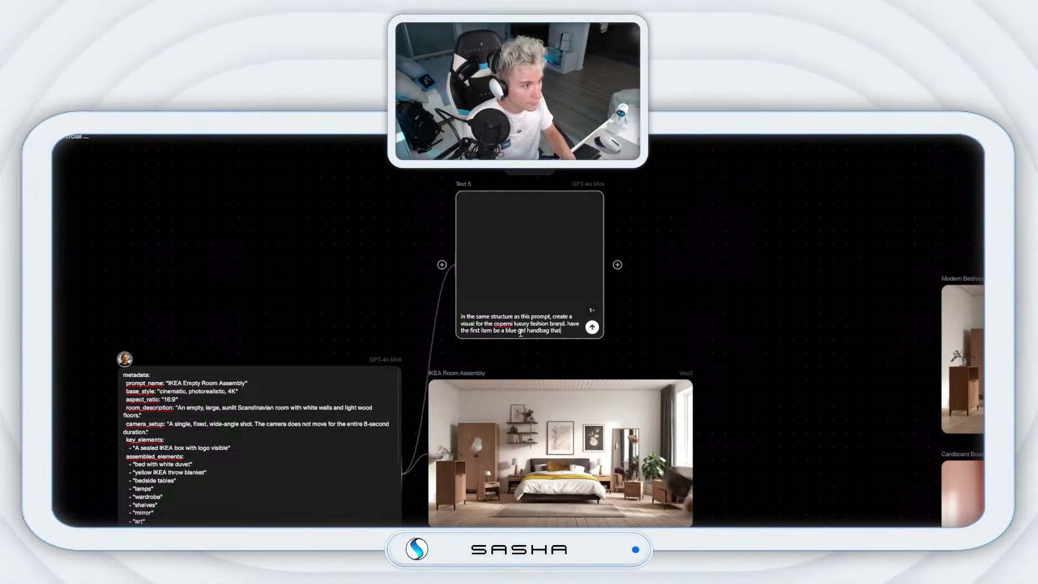
pyautogui.write(' then')
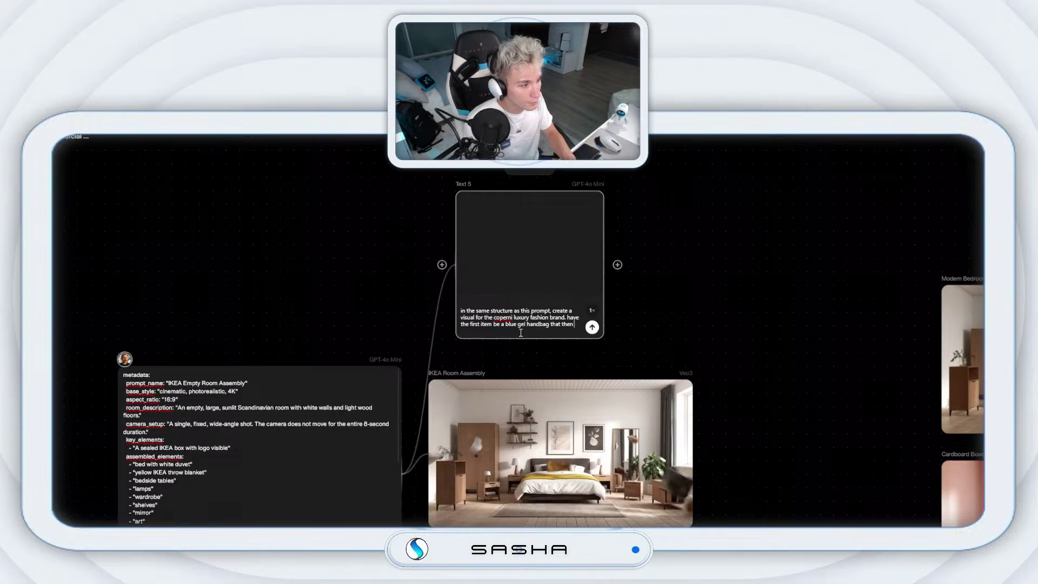
pyautogui.write(' pops out ')
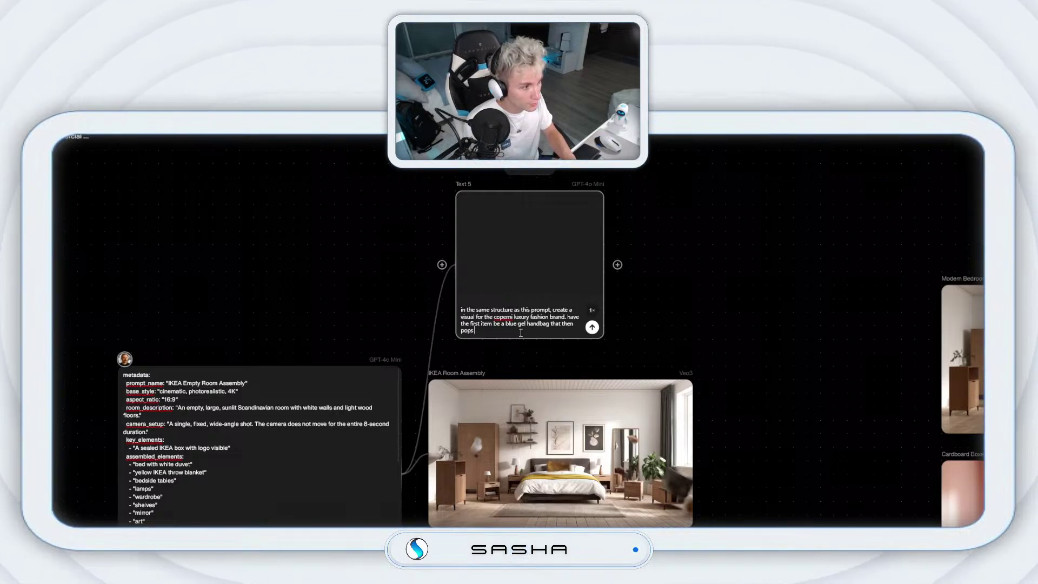
pyautogui.write('a variety')
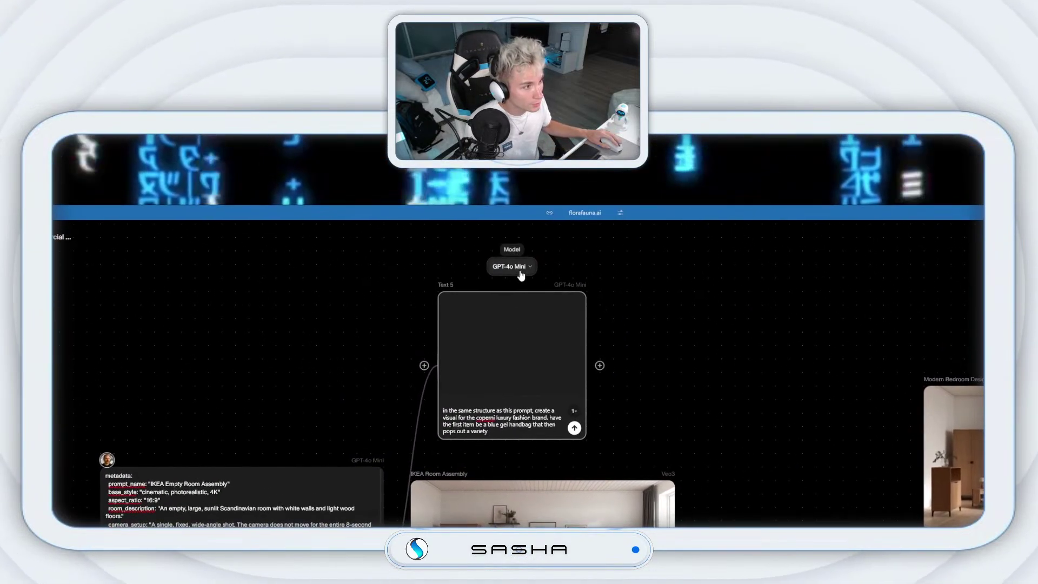
# - Set the Text 5 block's model to GPT-o3 and extend its prompt with "of clothing from the coperni brand"
pyautogui.click(520, 276)
pyautogui.click(521, 315)
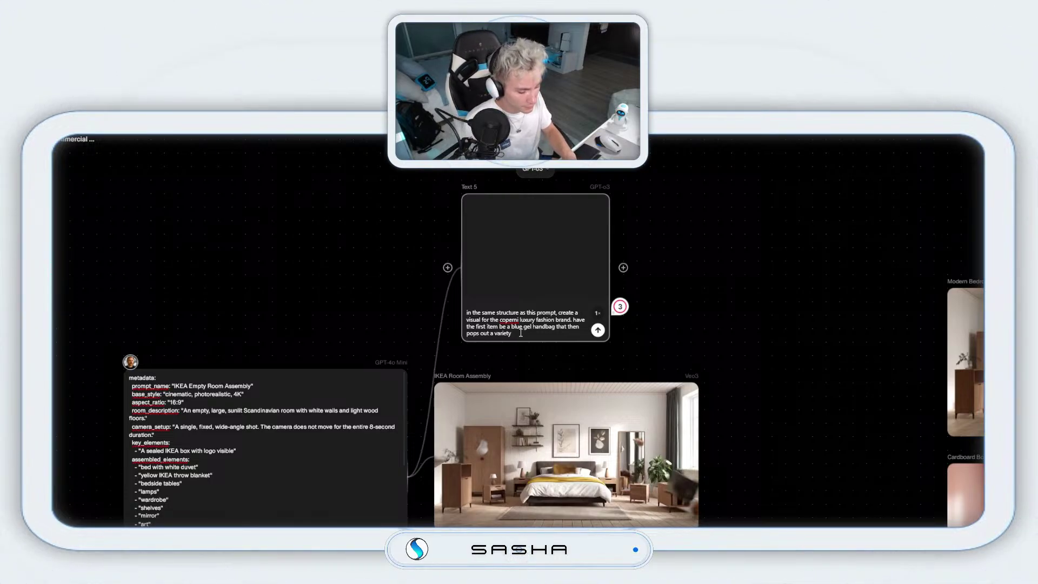
pyautogui.write('of clothing fro')
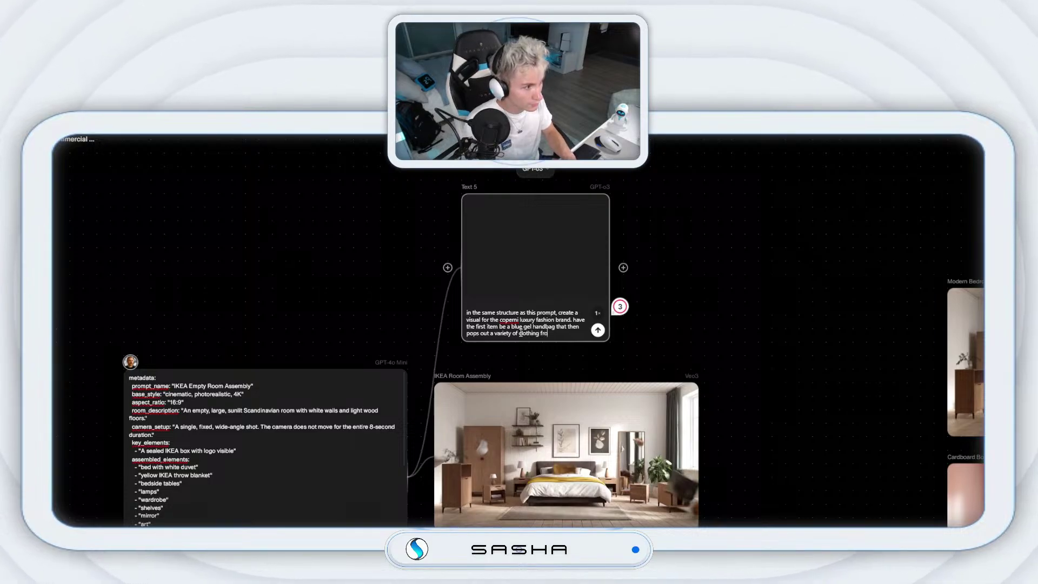
pyautogui.write('m the coperni brand')
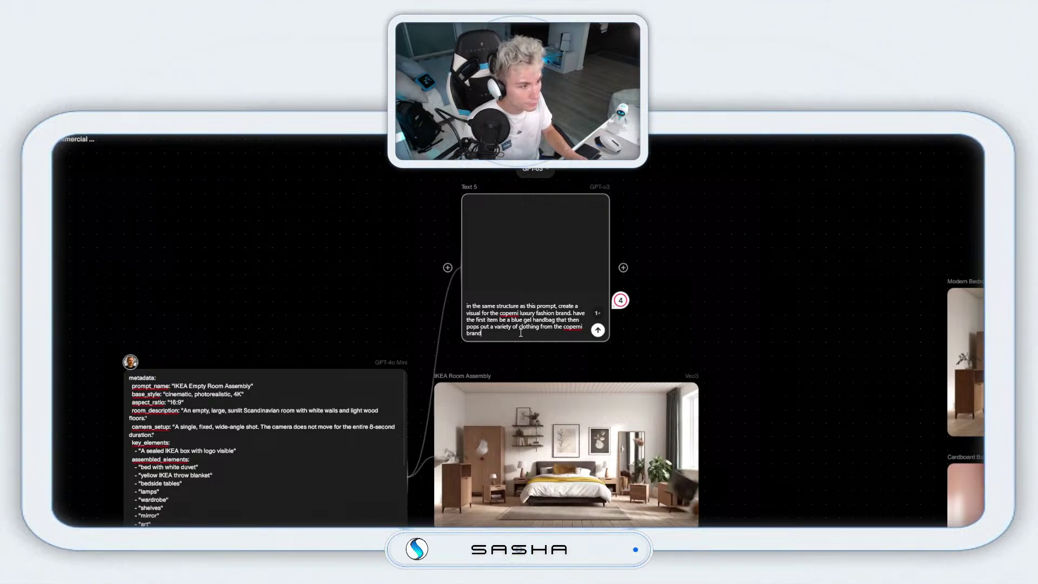
# - Generate the Coperni handbag text from the Text 5 prompt and enlarge its block for reading
pyautogui.press('Return')
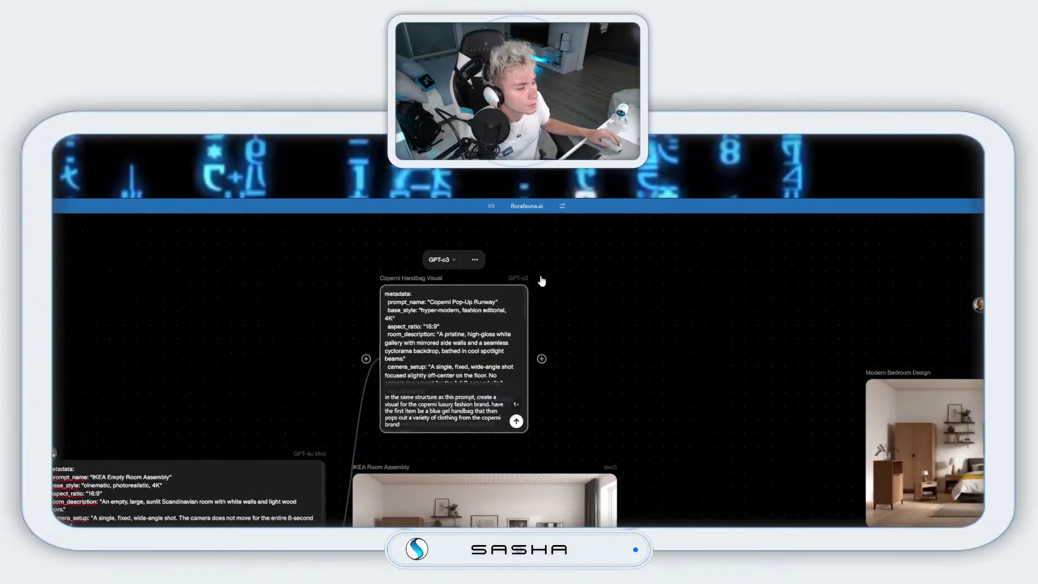
pyautogui.moveTo(545, 282); pyautogui.dragTo(599, 265)
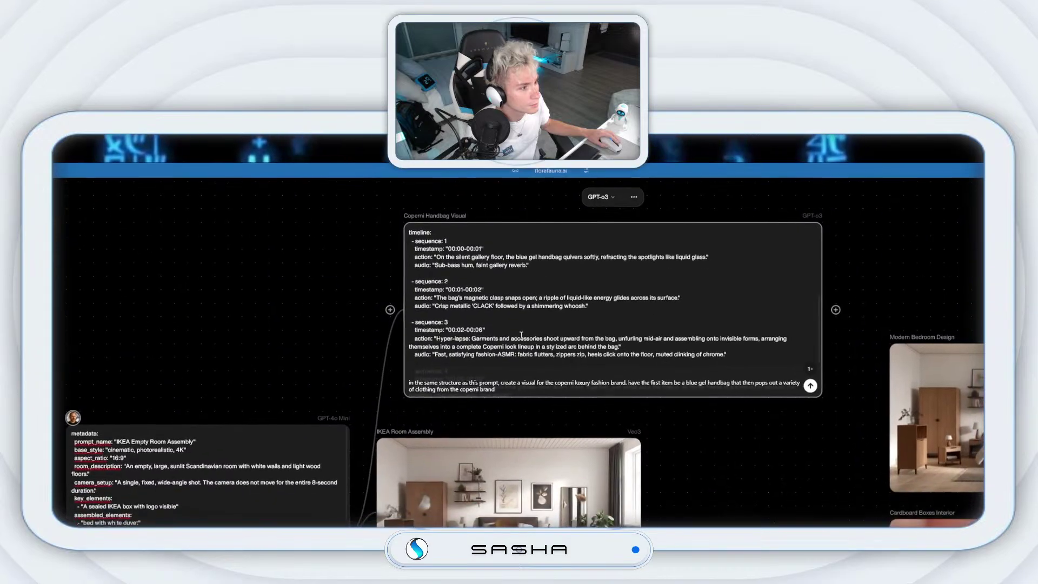
# - Append "make sure all the items are blue and white. the whole theme should be futuristic, avante garde, and high fashion" to the prompt and regenerate
pyautogui.write('. make sure all the items are blue')
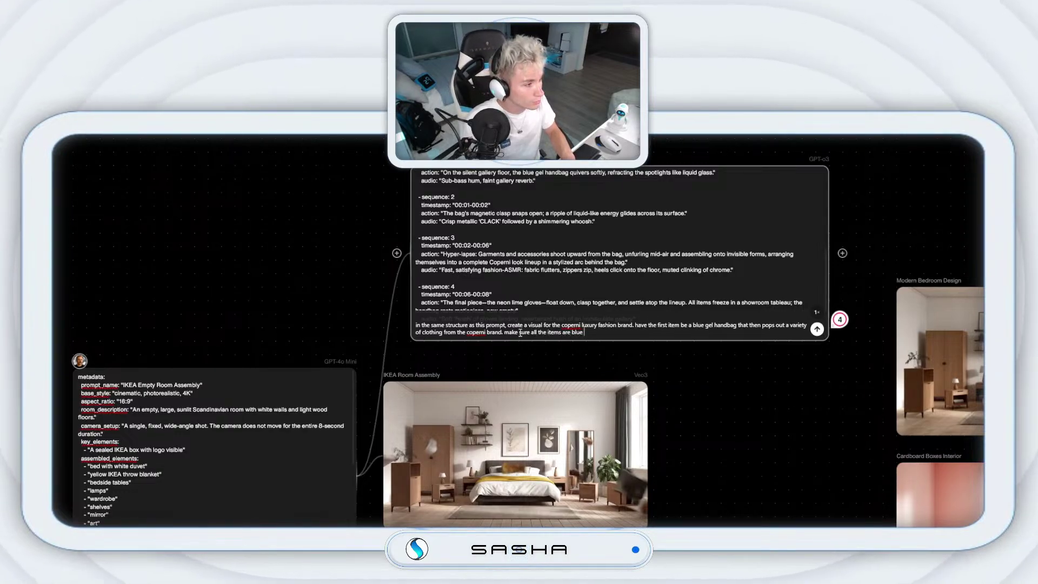
pyautogui.write(' and white. the whole the')
pyautogui.press('BackSpace')
pyautogui.write('heme should be ')
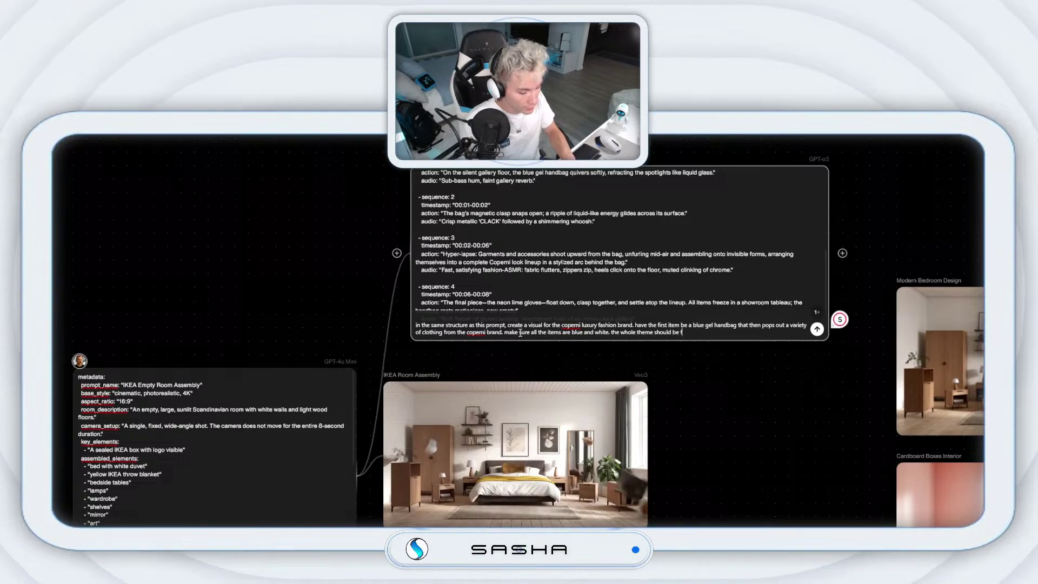
pyautogui.write('futuristic')
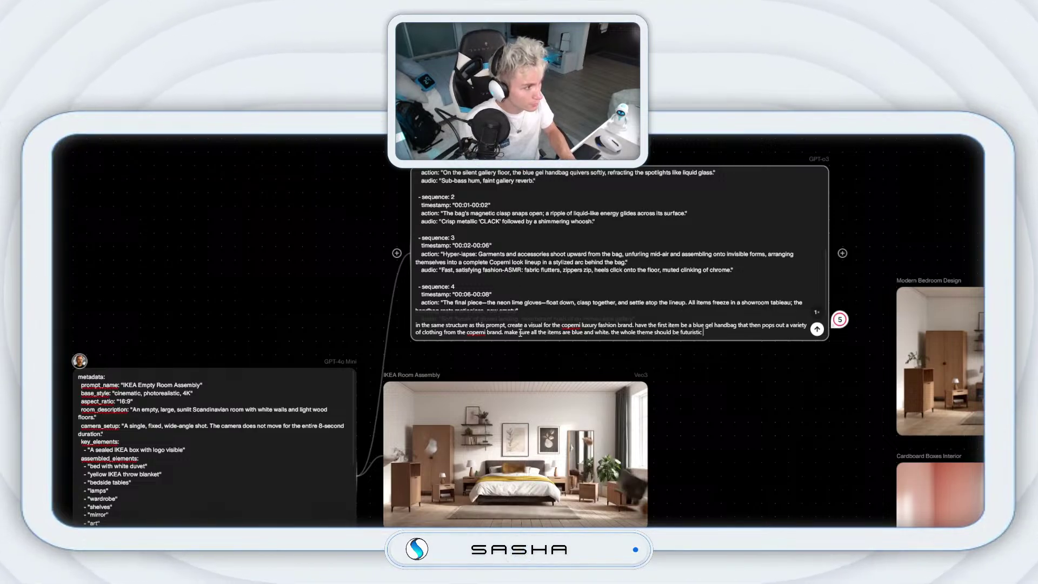
pyautogui.write(', avante')
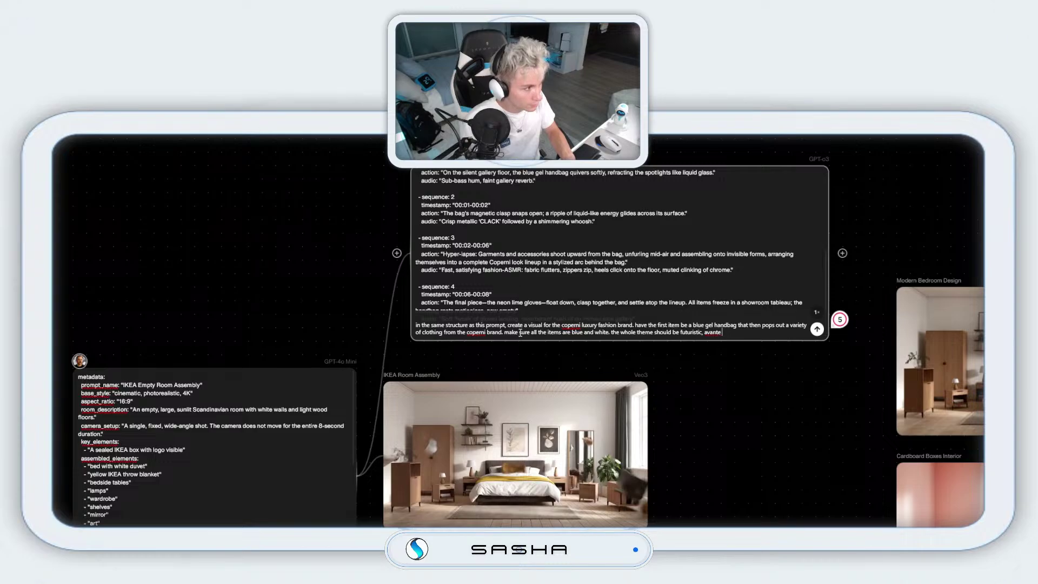
pyautogui.write(' gard')
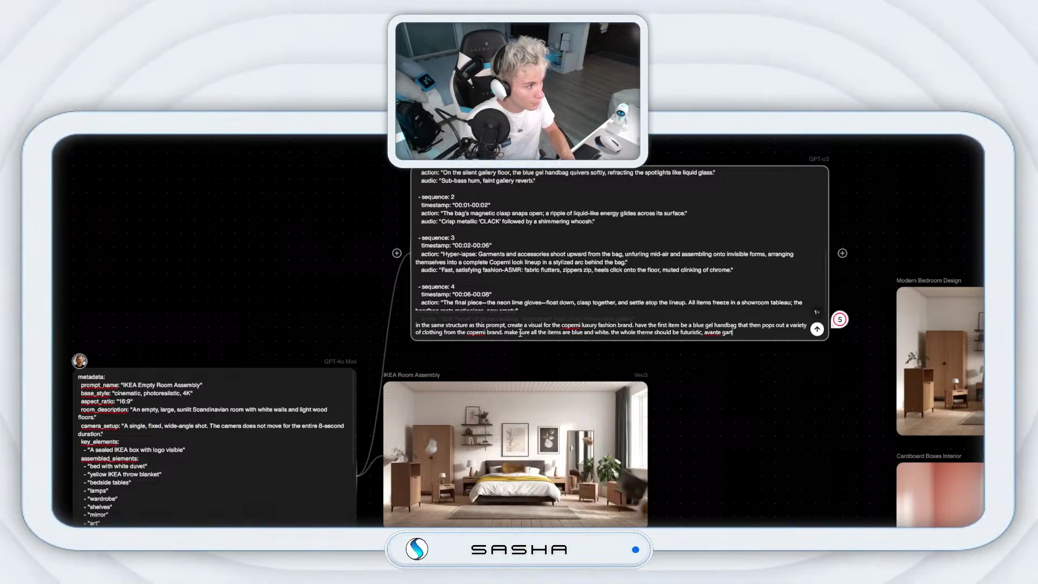
pyautogui.write('e, ')
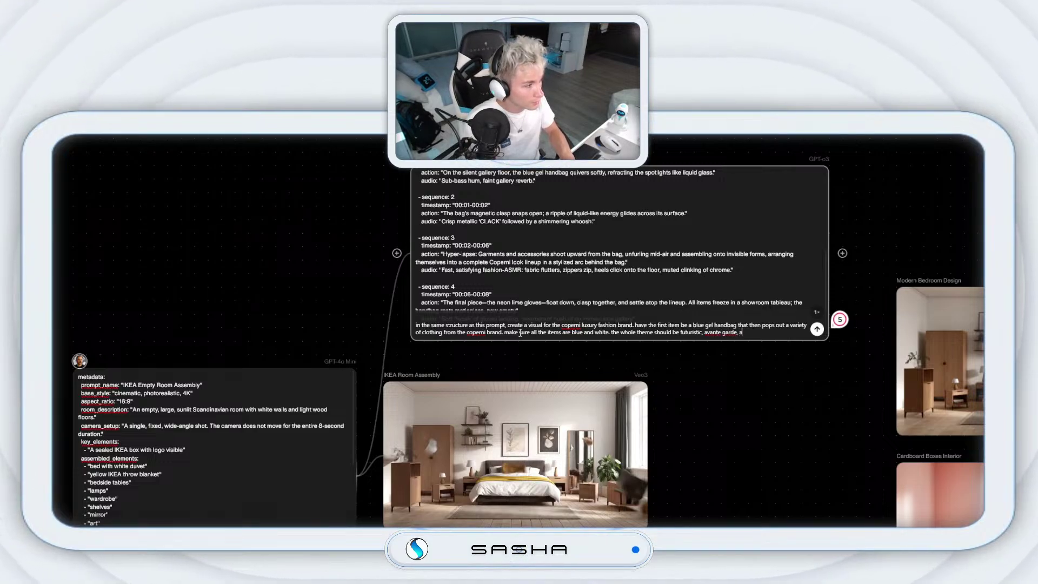
pyautogui.write('and high f')
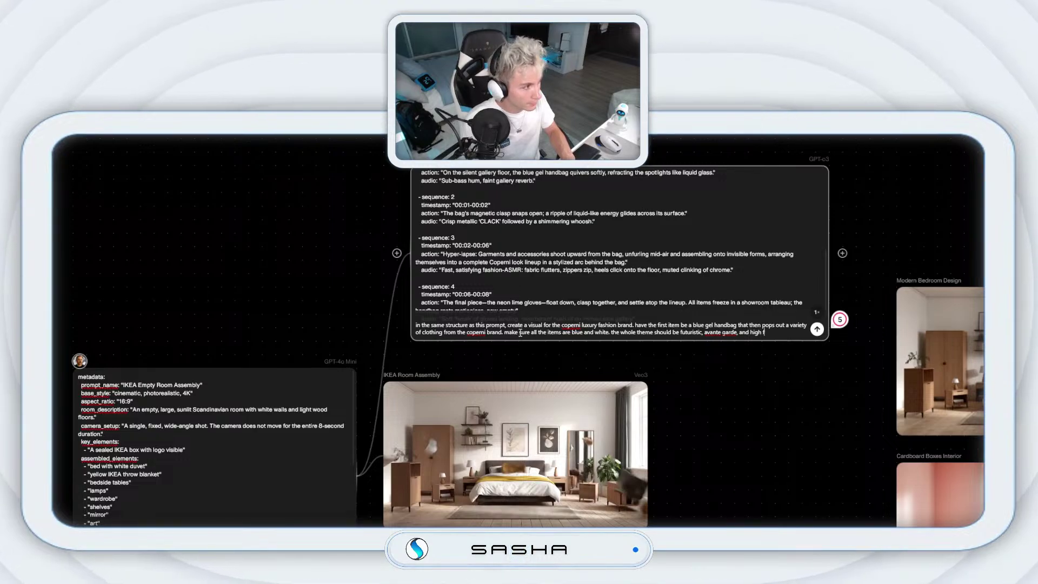
pyautogui.write('ashion')
pyautogui.press('Return')
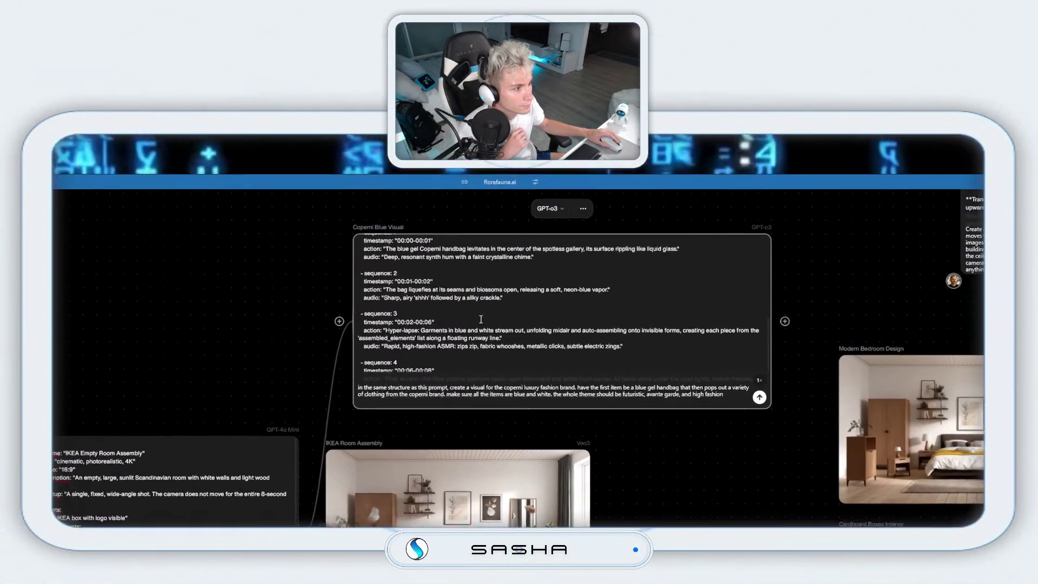
# - Review the regenerated Coperni text and shift its block and the IKEA Empty Room Assembly text block left to free up canvas space
pyautogui.scroll(10, 493, 323)
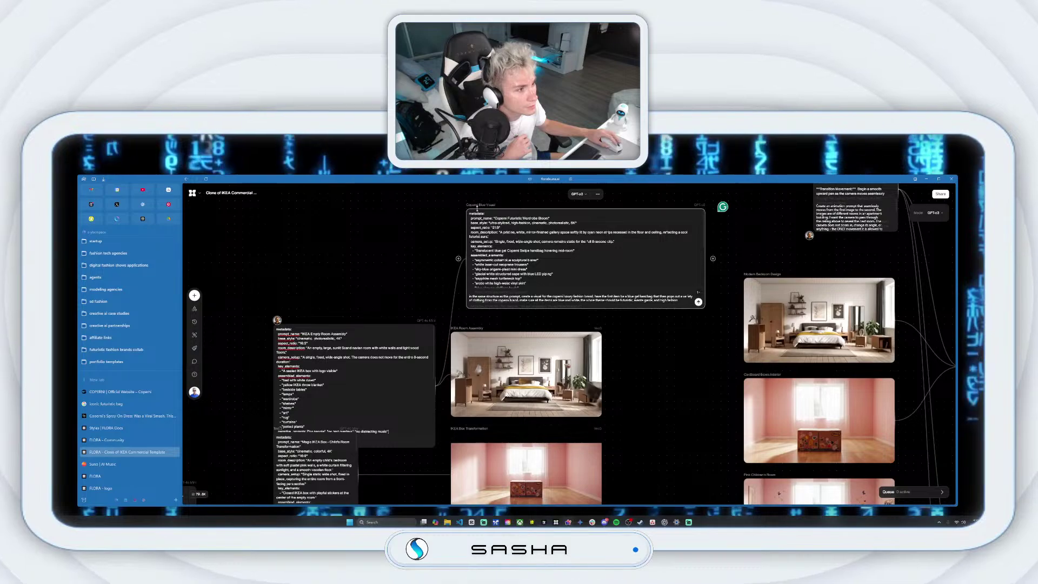
pyautogui.moveTo(581, 238); pyautogui.dragTo(487, 231)
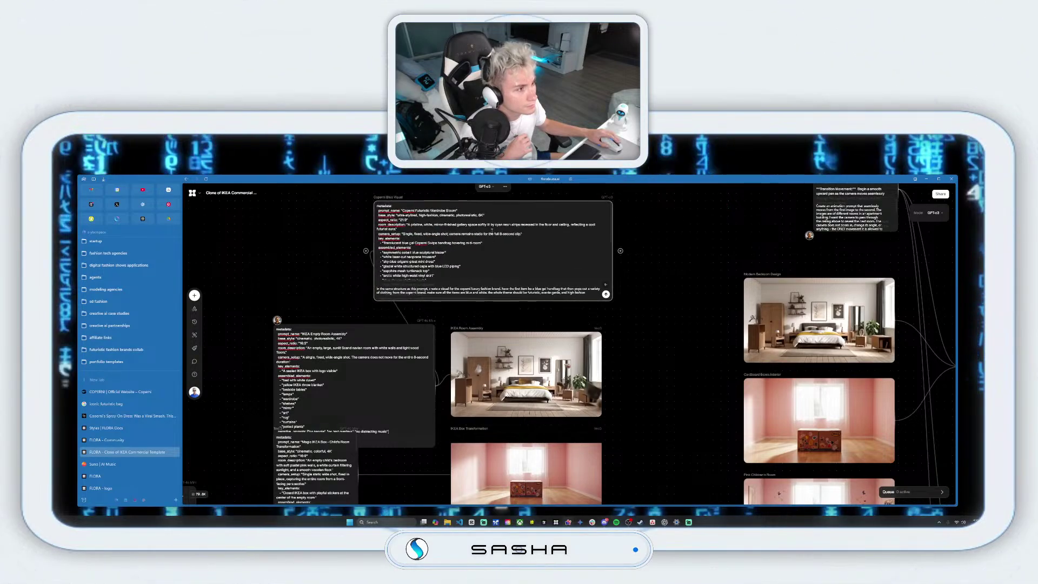
pyautogui.scroll(2, 487, 231)
pyautogui.hscroll(2, 488, 230)
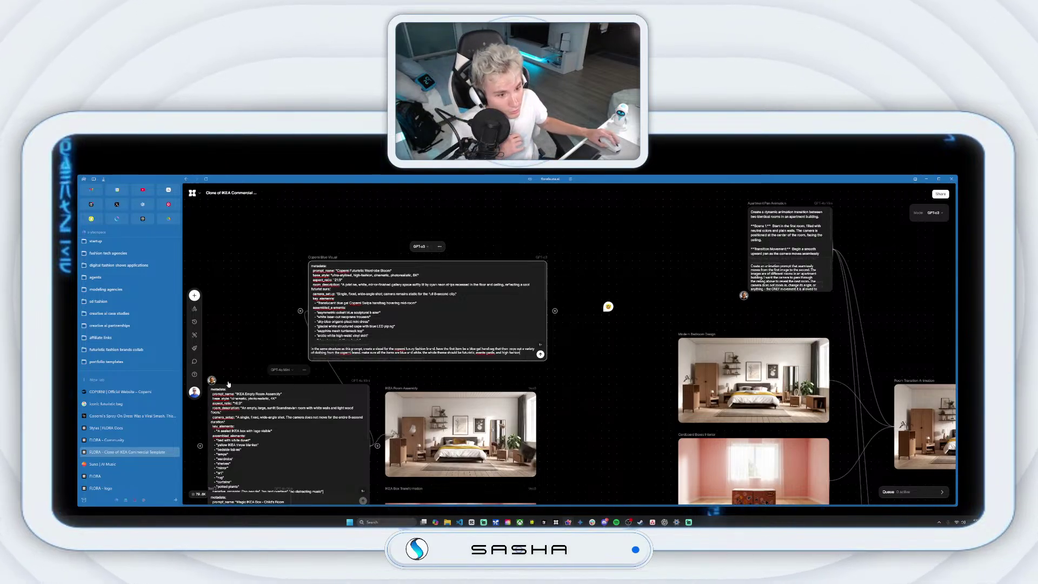
pyautogui.moveTo(227, 383); pyautogui.dragTo(198, 384)
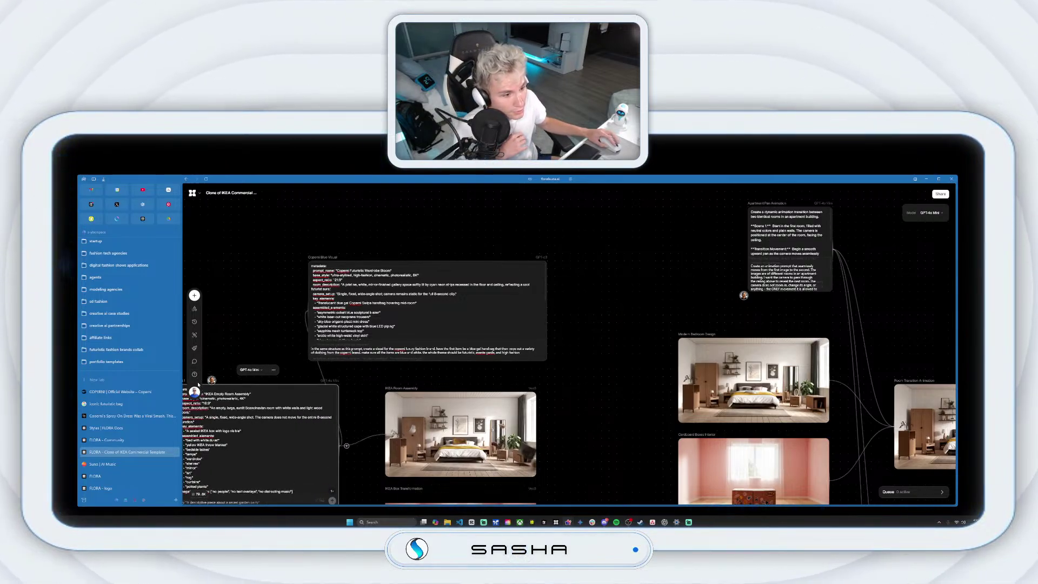
pyautogui.moveTo(333, 261); pyautogui.dragTo(302, 230)
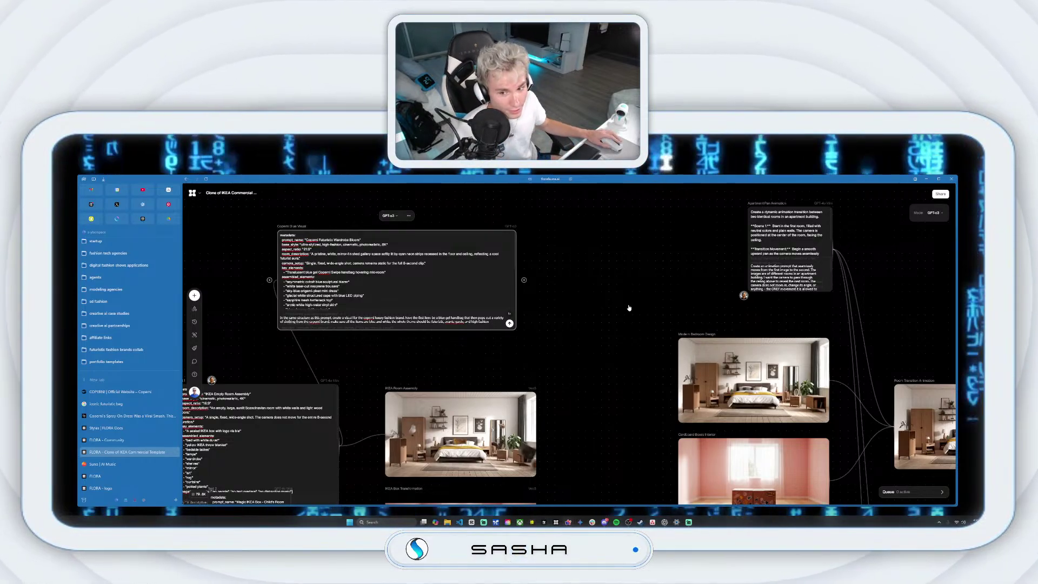
pyautogui.scroll(-2, 594, 304)
pyautogui.scroll(-2, 667, 304)
pyautogui.scroll(-2, 668, 304)
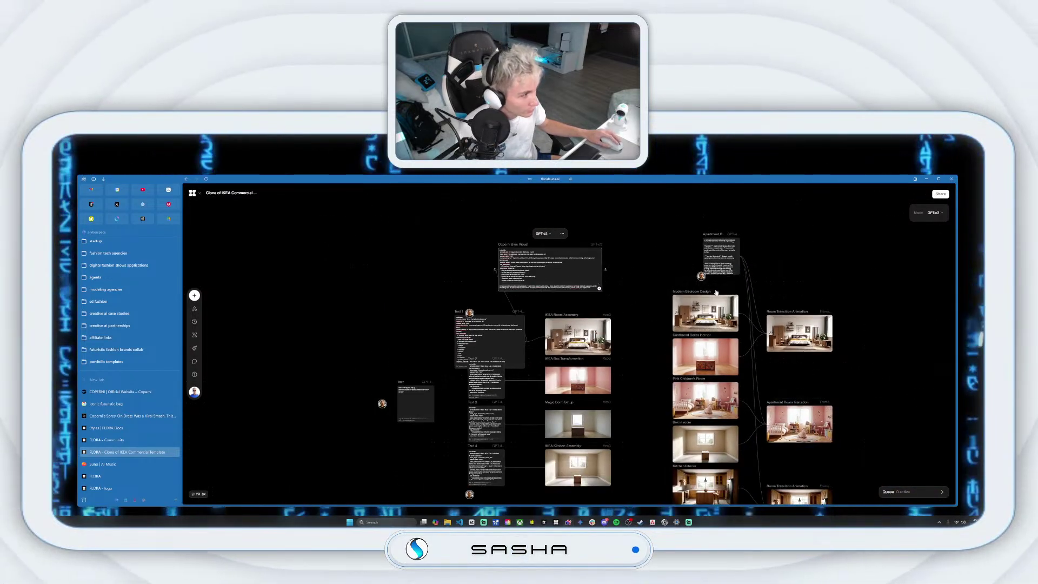
pyautogui.scroll(5, 570, 287)
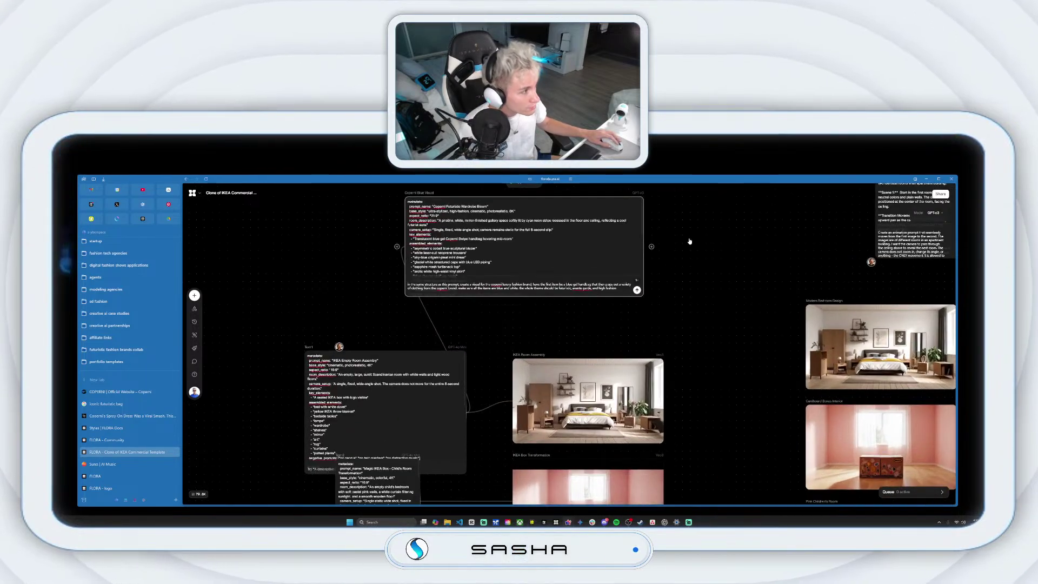
pyautogui.moveTo(690, 242); pyautogui.dragTo(661, 329)
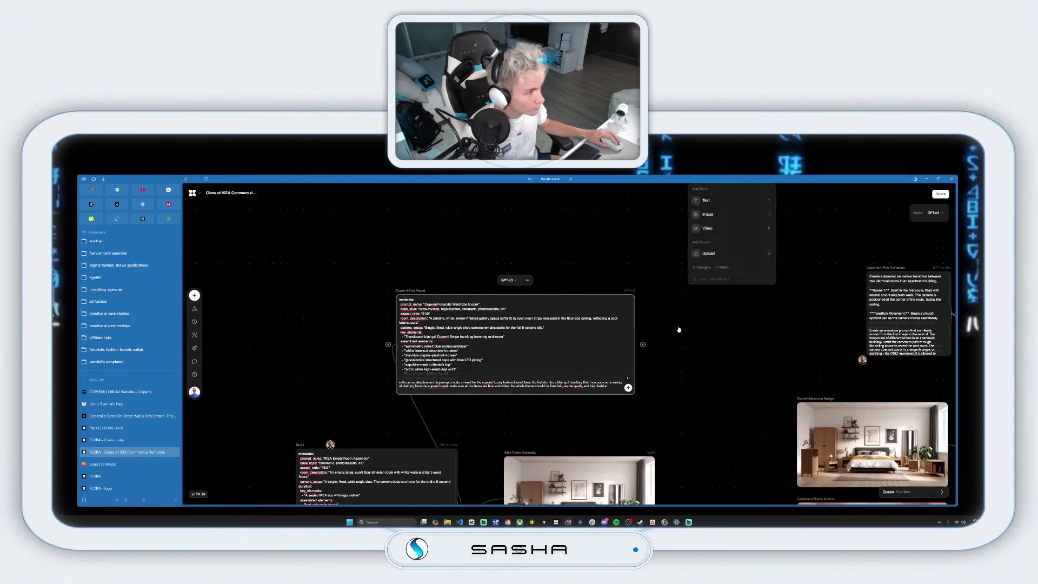
pyautogui.click(661, 332)
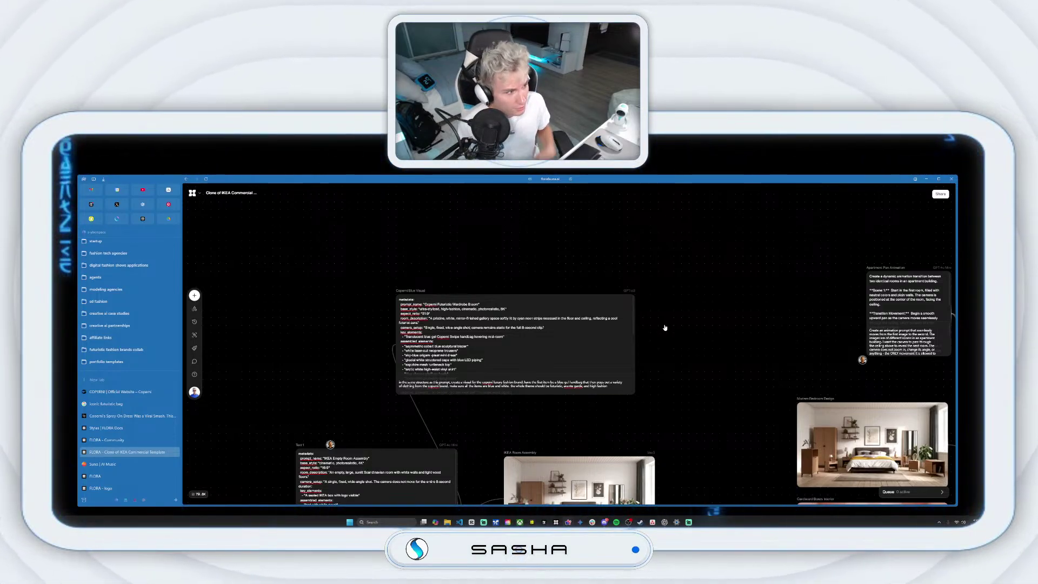
# - Create a video block connected to the output of the Coperni Blue Visual text block and set its model to Veo3
pyautogui.moveTo(413, 295); pyautogui.dragTo(382, 287)
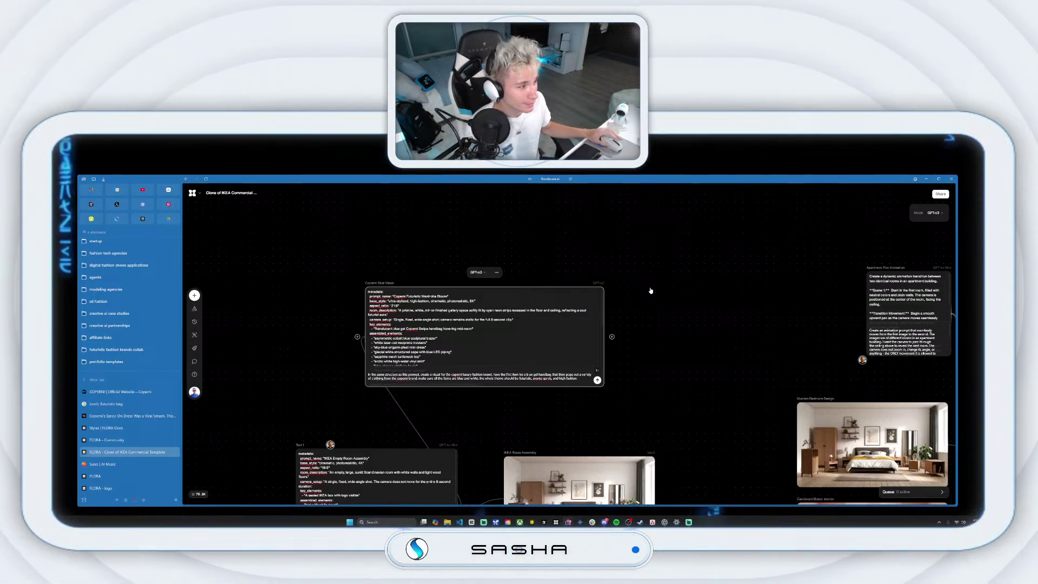
pyautogui.moveTo(614, 336); pyautogui.dragTo(657, 286)
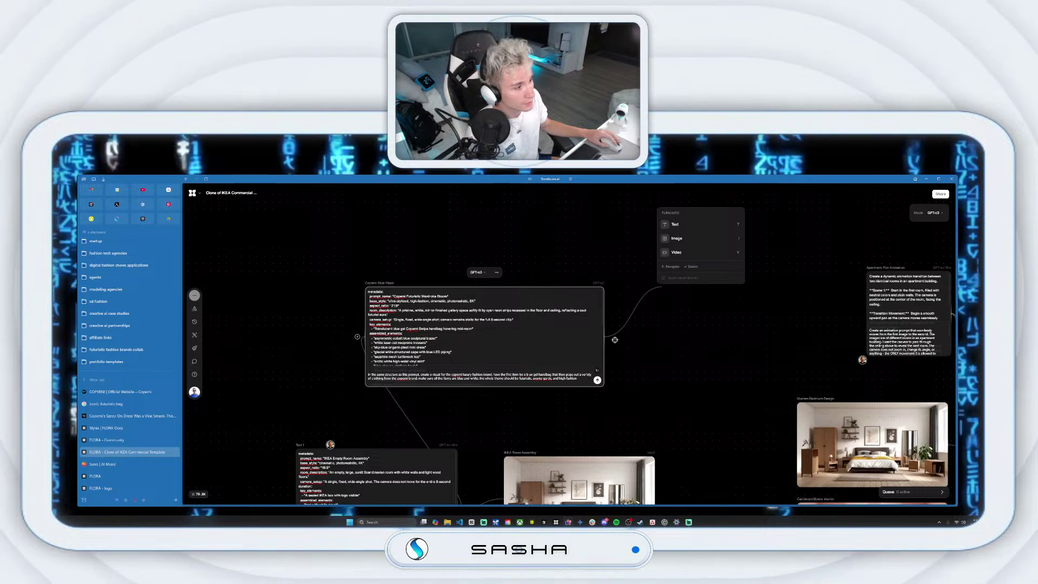
pyautogui.moveTo(655, 416); pyautogui.dragTo(592, 410)
pyautogui.moveTo(550, 332); pyautogui.dragTo(622, 276)
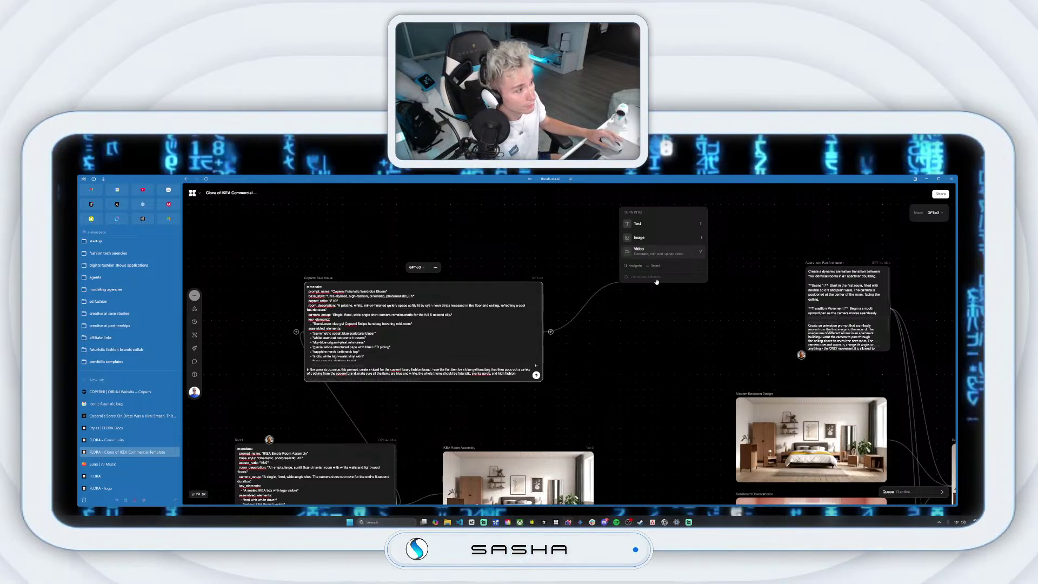
pyautogui.click(646, 253)
pyautogui.click(677, 220)
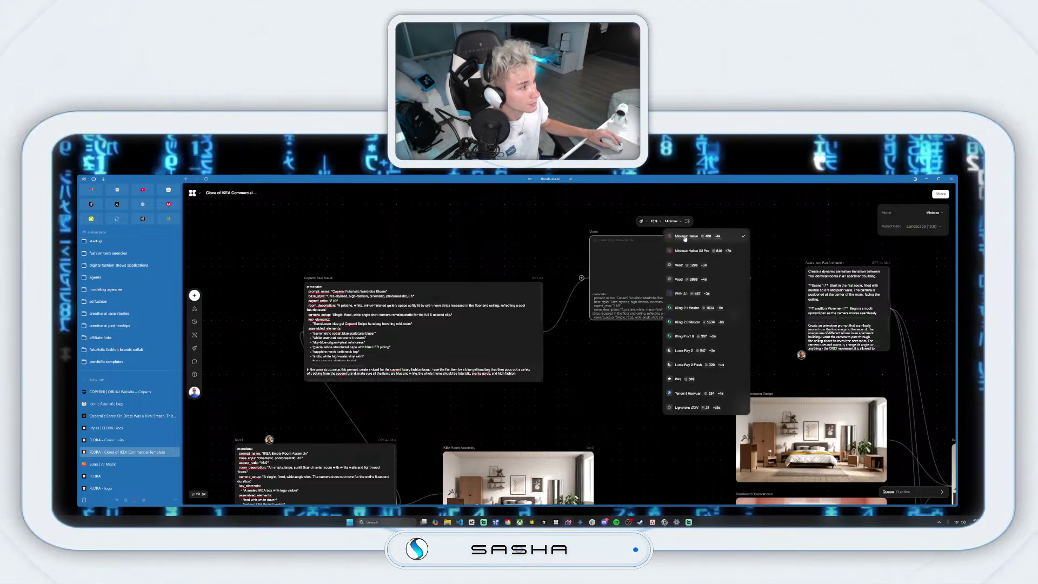
pyautogui.click(712, 282)
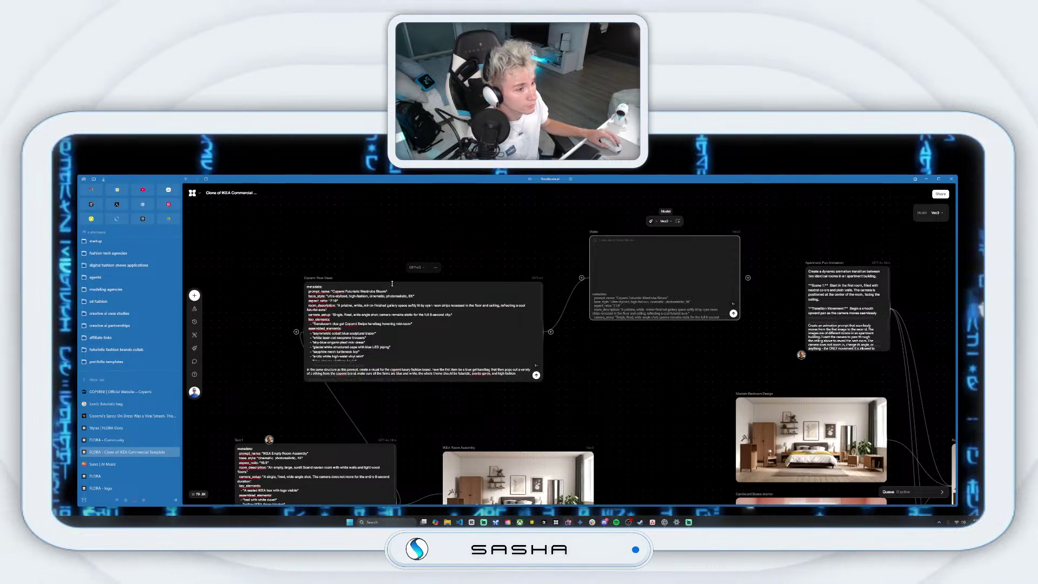
# - Arrange the Coperni text block and its connected video block side by side, and generate the video
pyautogui.moveTo(316, 276); pyautogui.dragTo(288, 255)
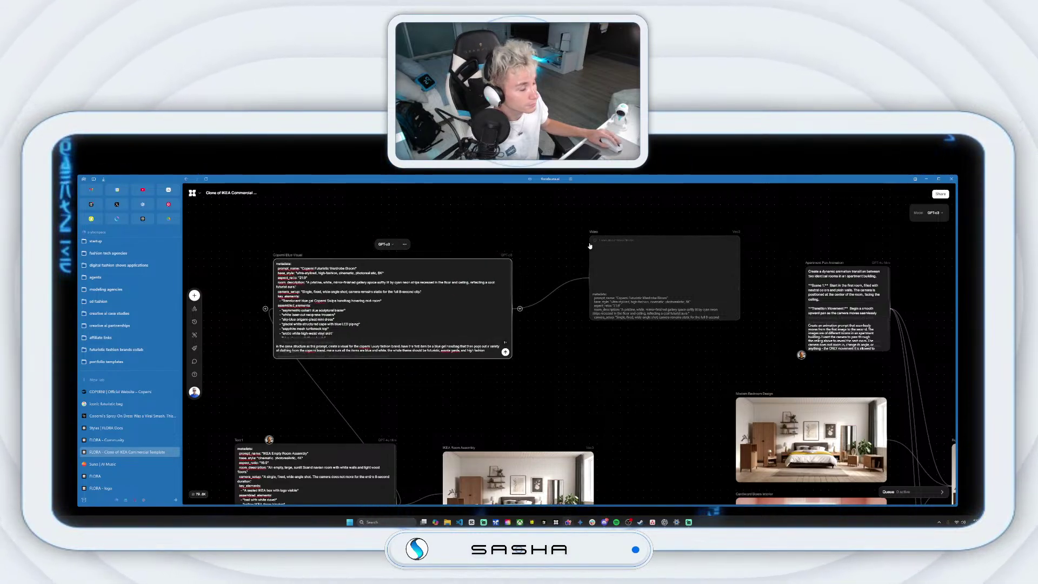
pyautogui.moveTo(593, 235); pyautogui.dragTo(578, 251)
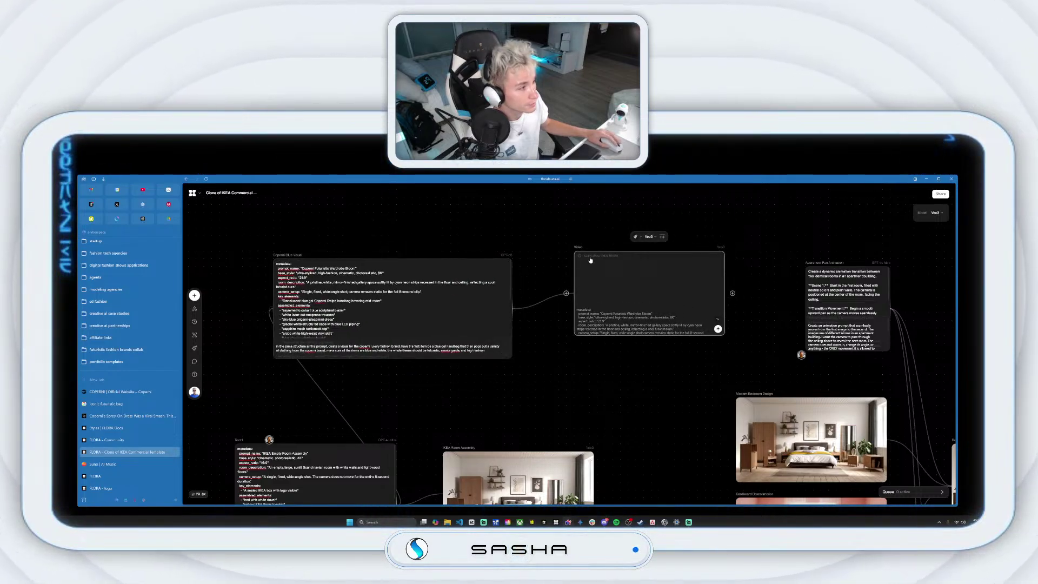
pyautogui.click(718, 329)
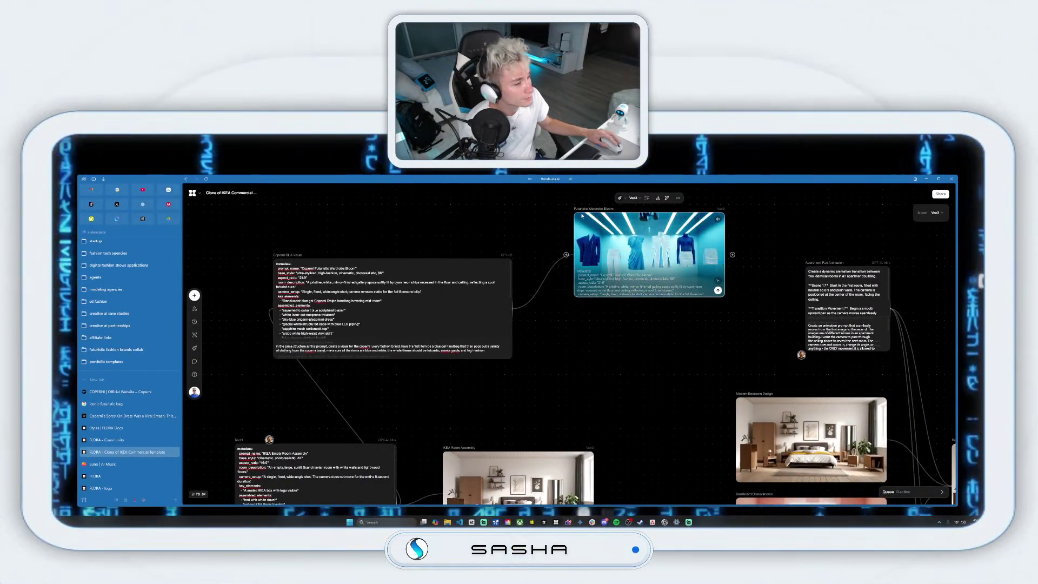
pyautogui.moveTo(590, 209); pyautogui.dragTo(567, 217)
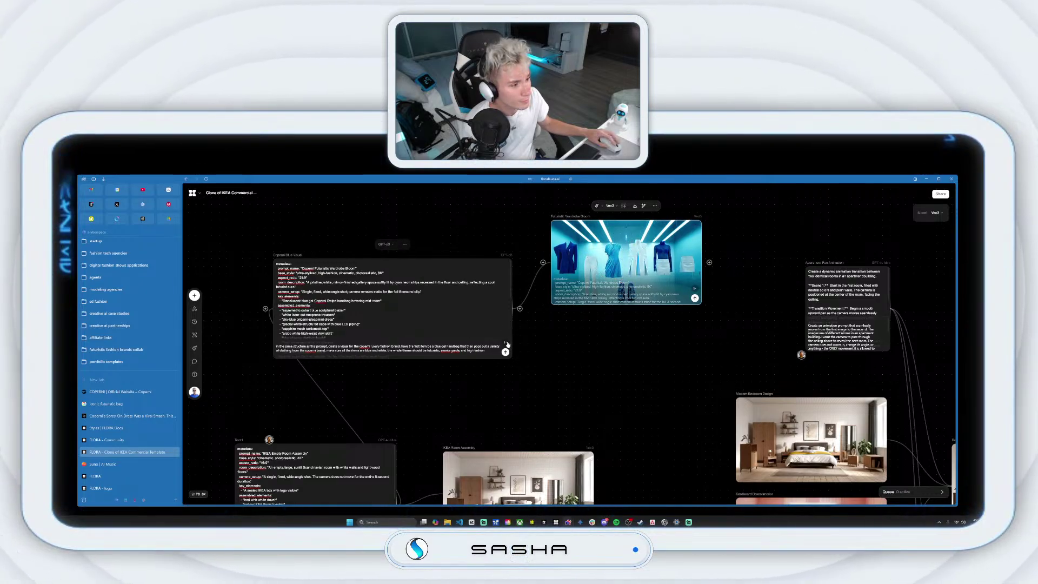
# - Append "chrome look as well. chic minamlism" to the Coperni Blue Visual text block's prompt and regenerate the text
pyautogui.click(508, 345)
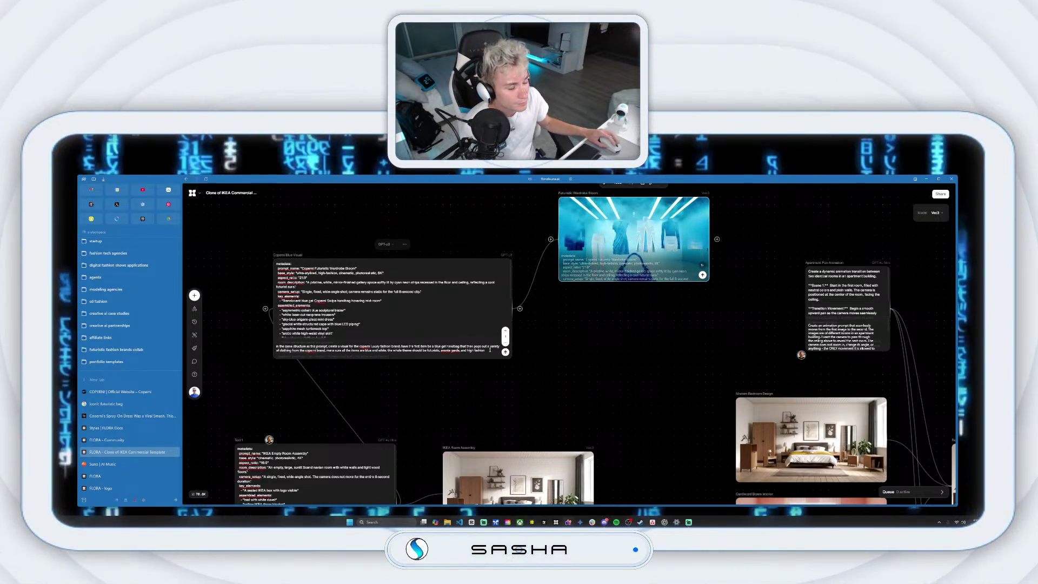
pyautogui.click(490, 350)
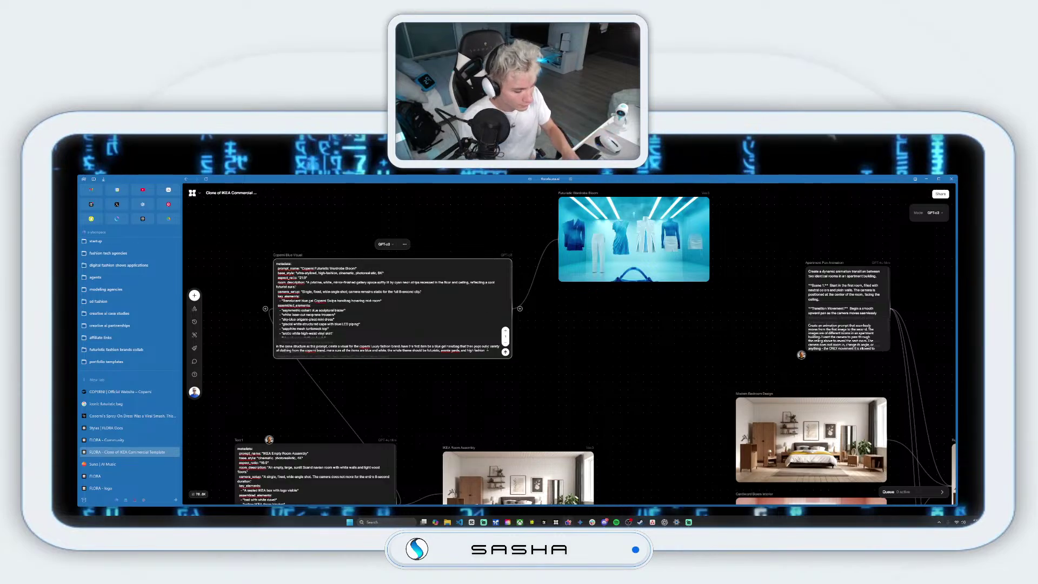
pyautogui.write(', chrome')
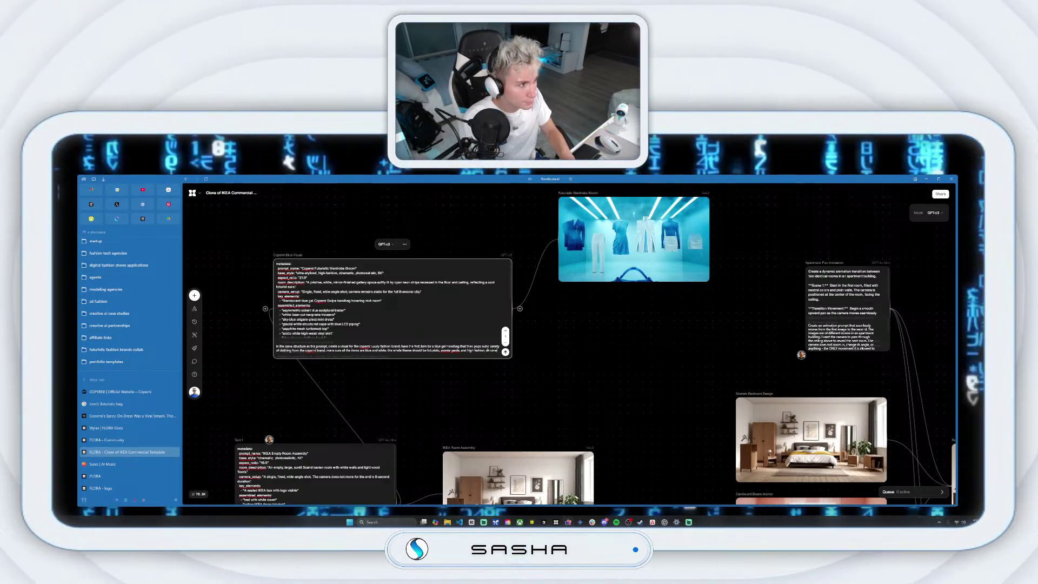
pyautogui.write(' look as wel')
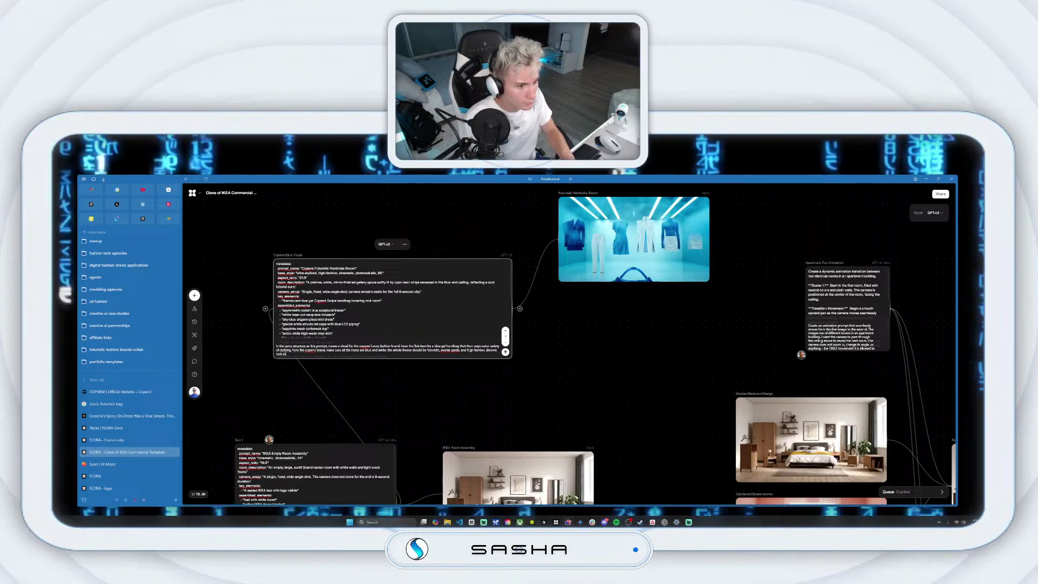
pyautogui.write('l. th')
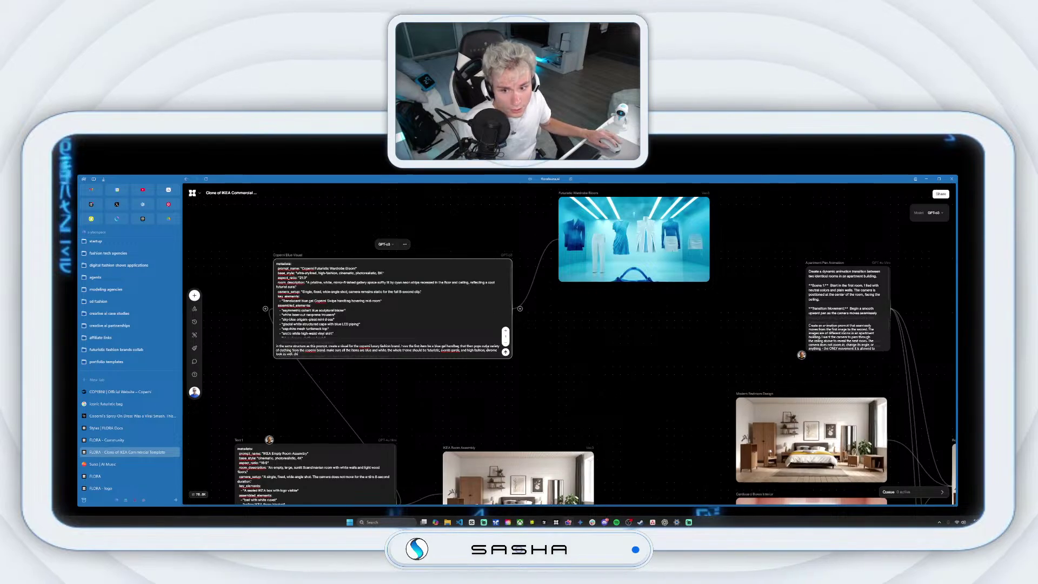
pyautogui.write('i')
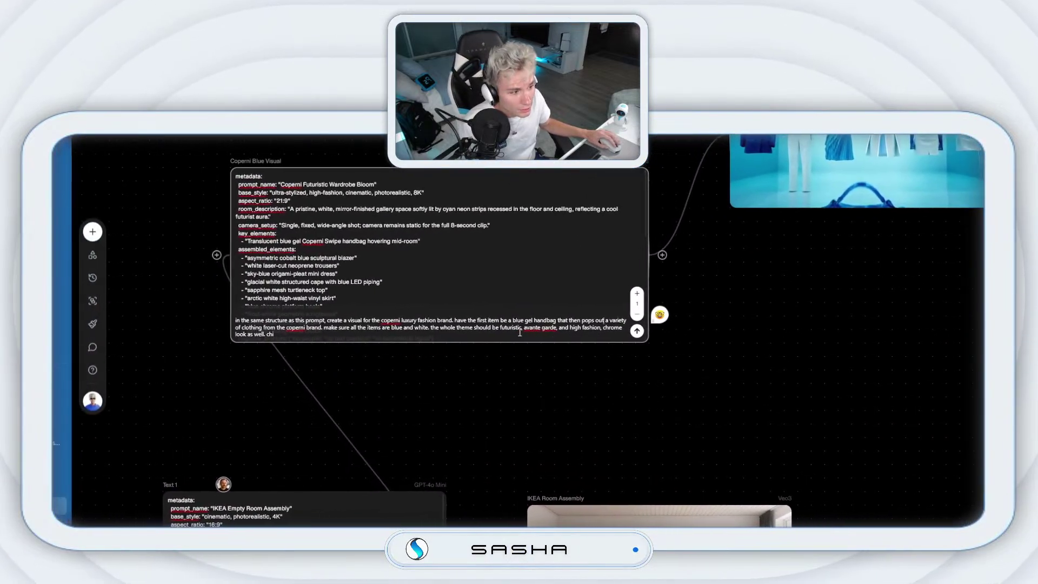
pyautogui.press('super+s')
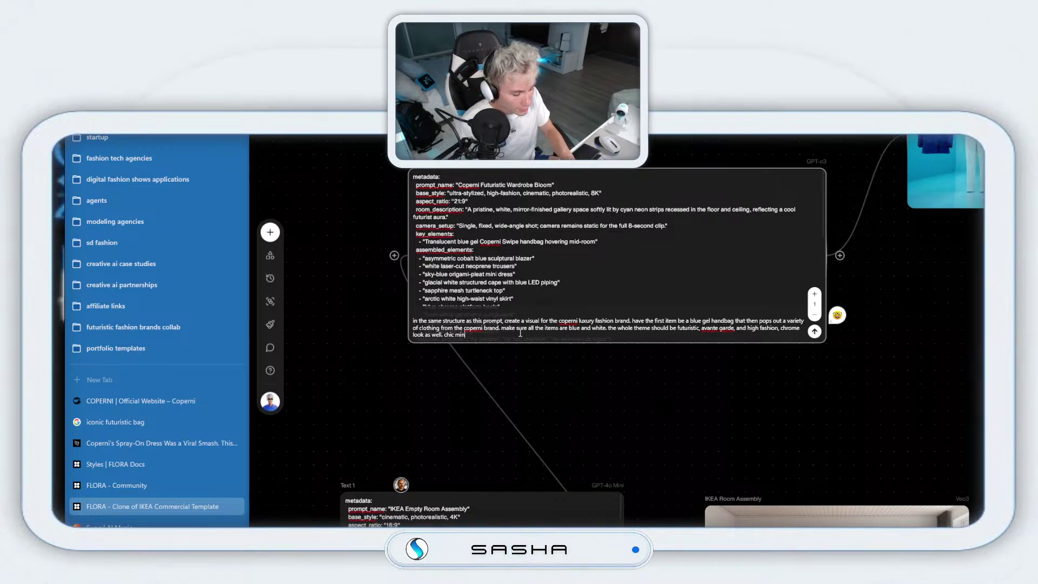
pyautogui.write('c minamlism')
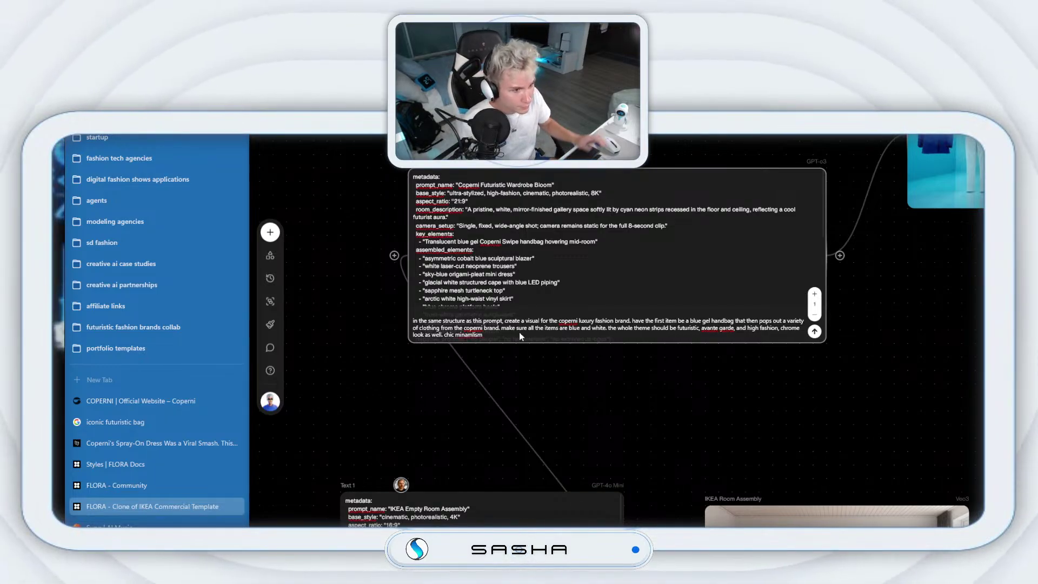
pyautogui.press('Return')
pyautogui.press('super+s')
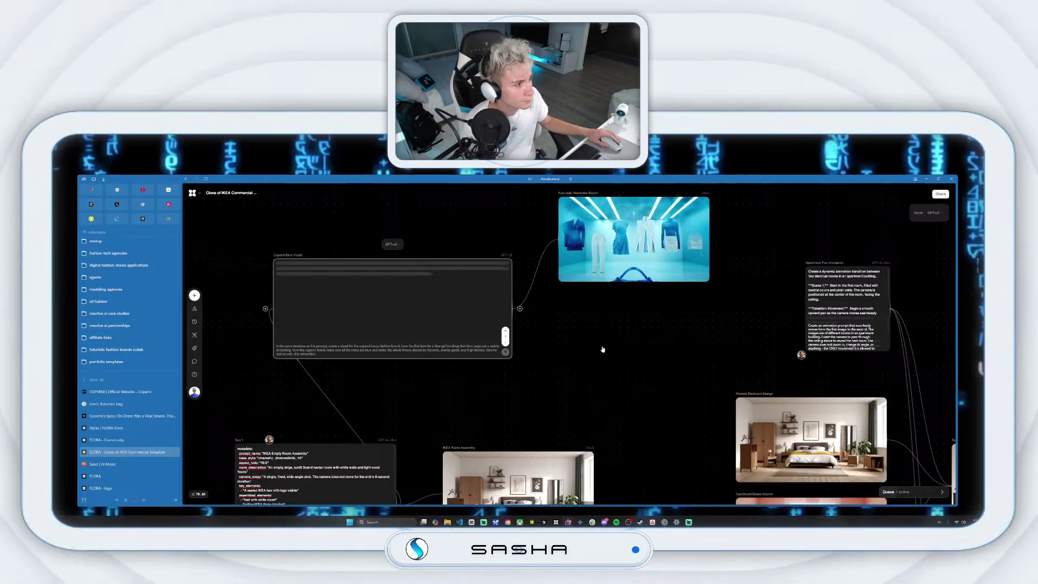
# - Search the web in a new browser tab for "blue balenciaga bag", using the corrected brand spelling
pyautogui.scroll(1, 607, 349)
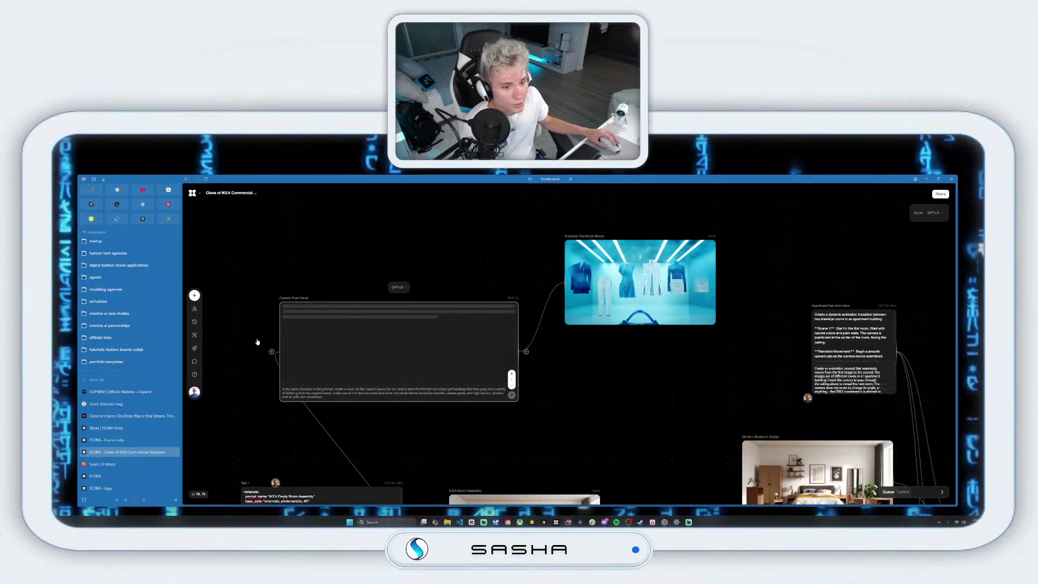
pyautogui.click(123, 381)
pyautogui.write('bl')
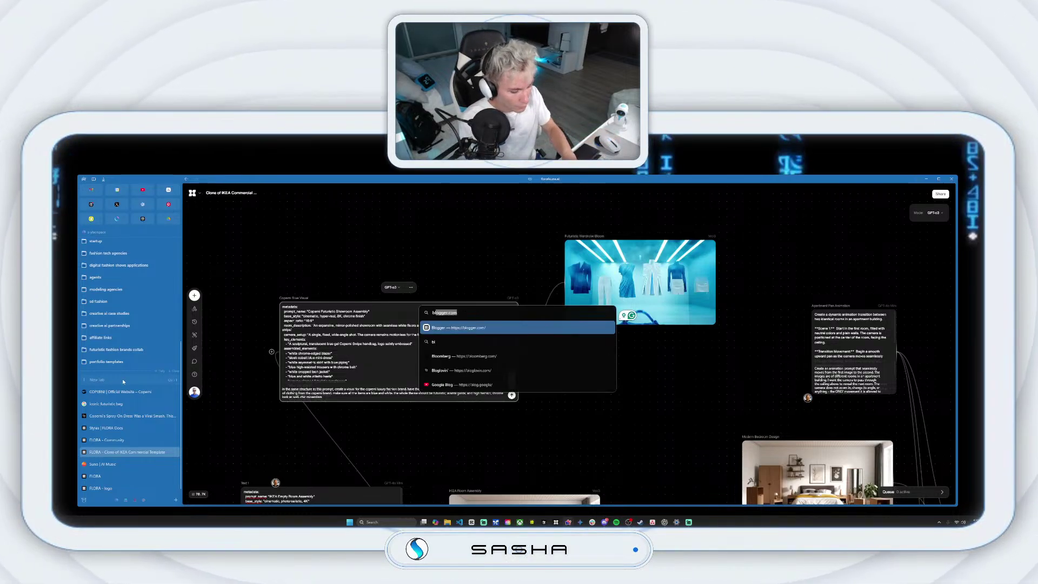
pyautogui.write('ue b')
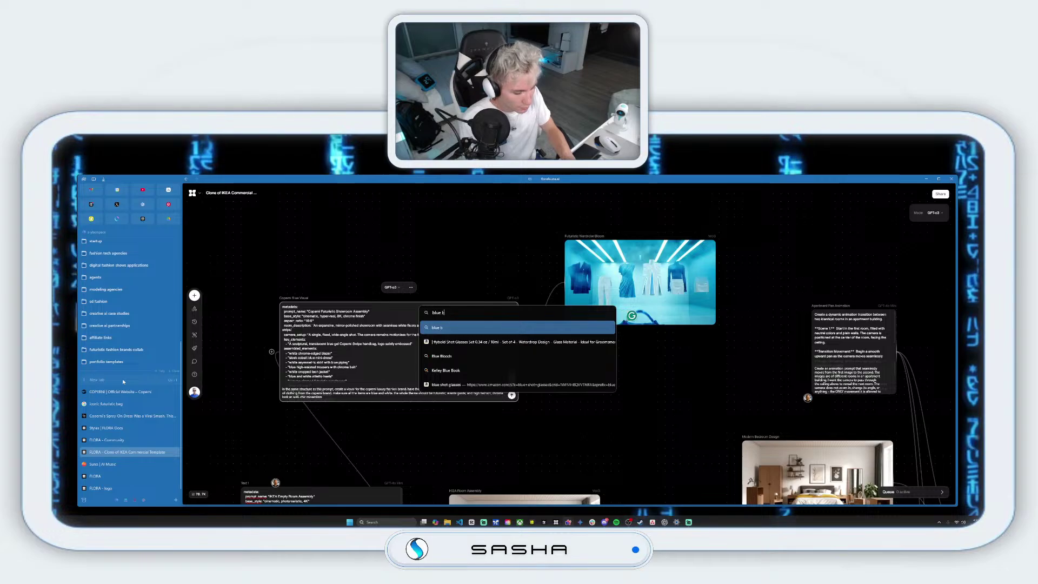
pyautogui.write('e')
pyautogui.press('BackSpace')
pyautogui.write('alci')
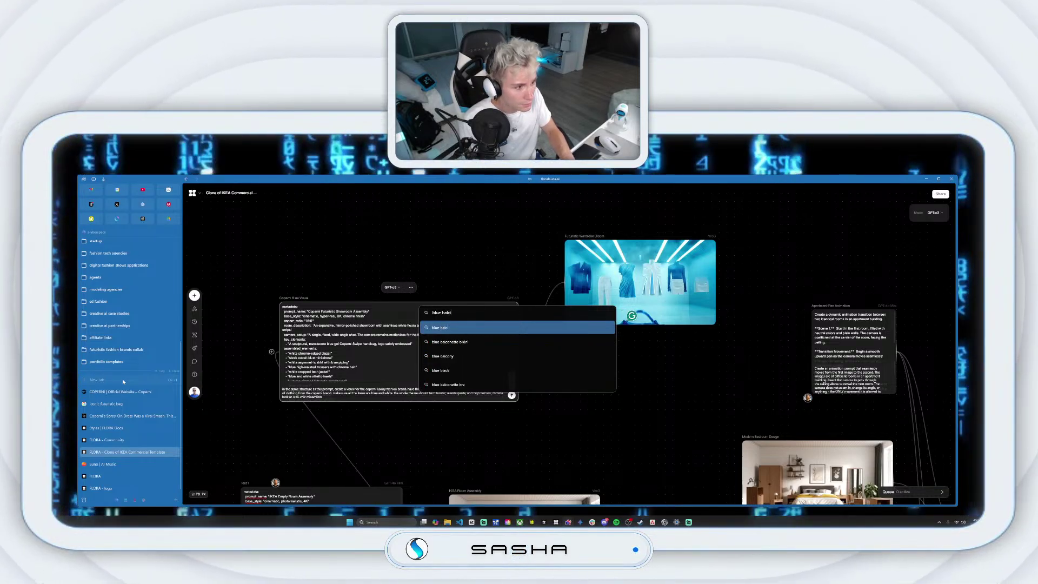
pyautogui.write('g')
pyautogui.press('BackSpace')
pyautogui.press('BackSpace')
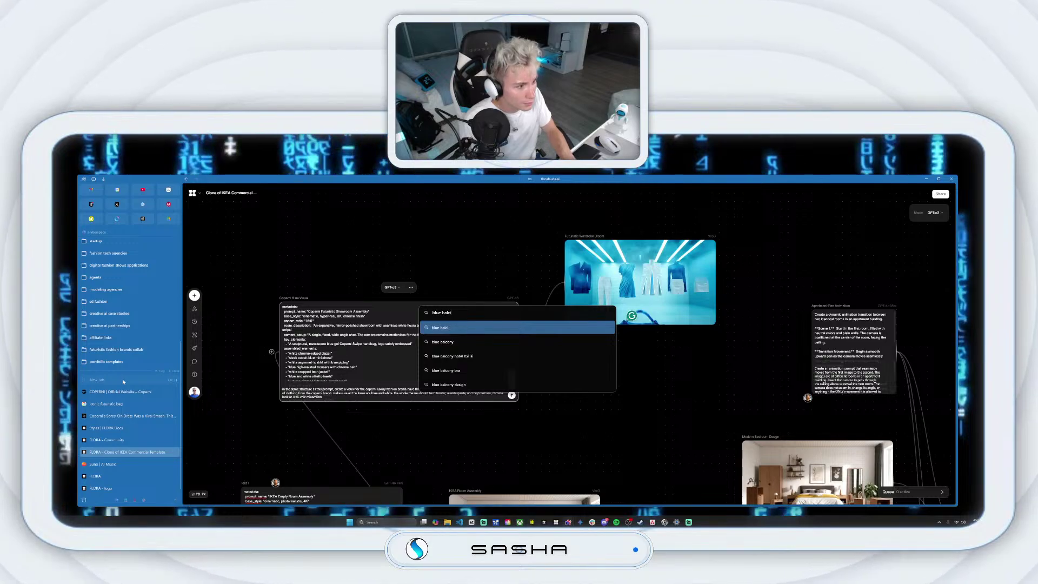
pyautogui.write('engia')
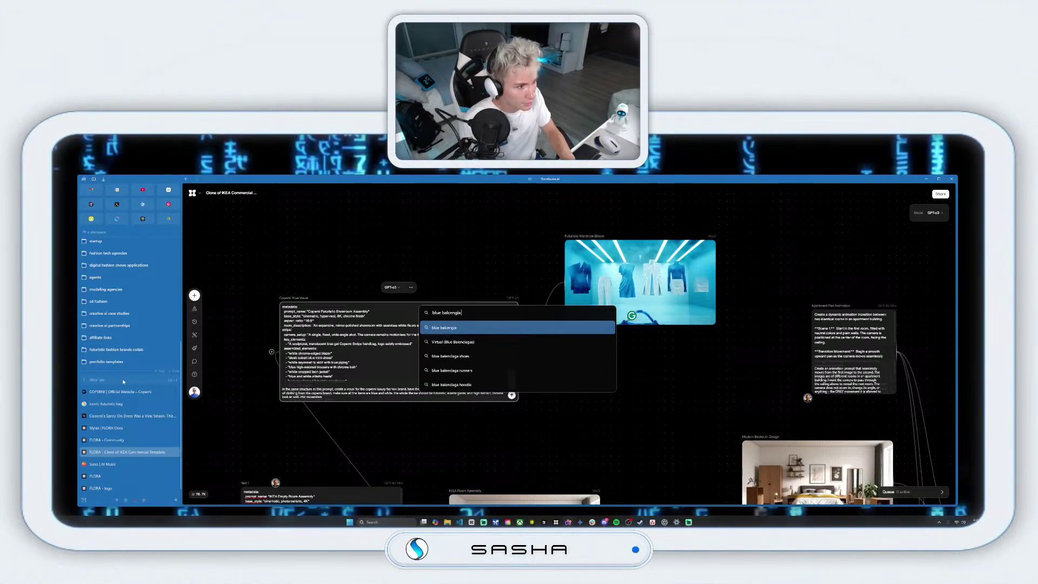
pyautogui.write(' bag')
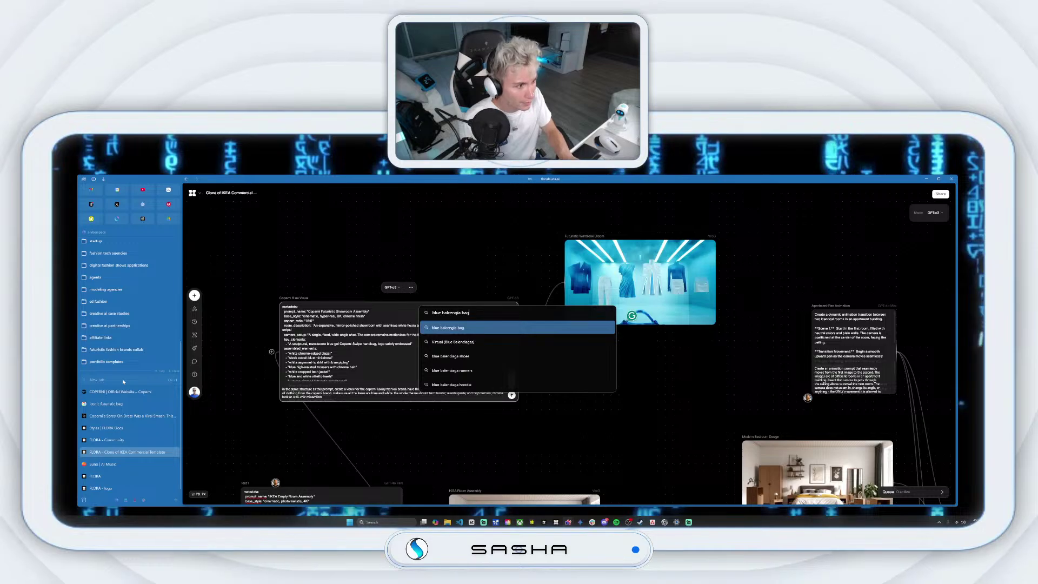
pyautogui.press('Return')
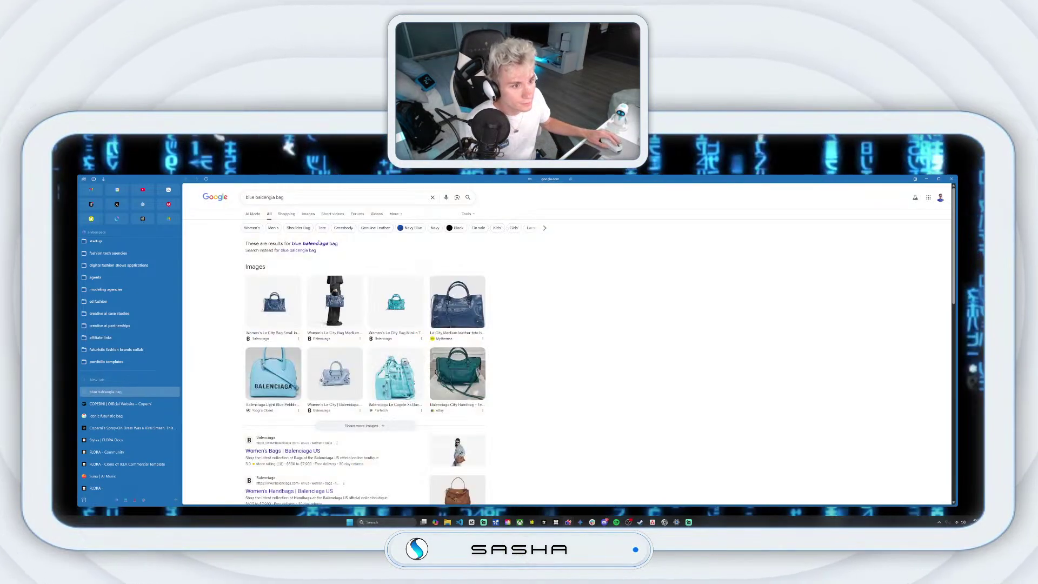
pyautogui.click(314, 243)
# - Look through the shopping results for blue Balenciaga bags, then return to the general search results
pyautogui.click(286, 215)
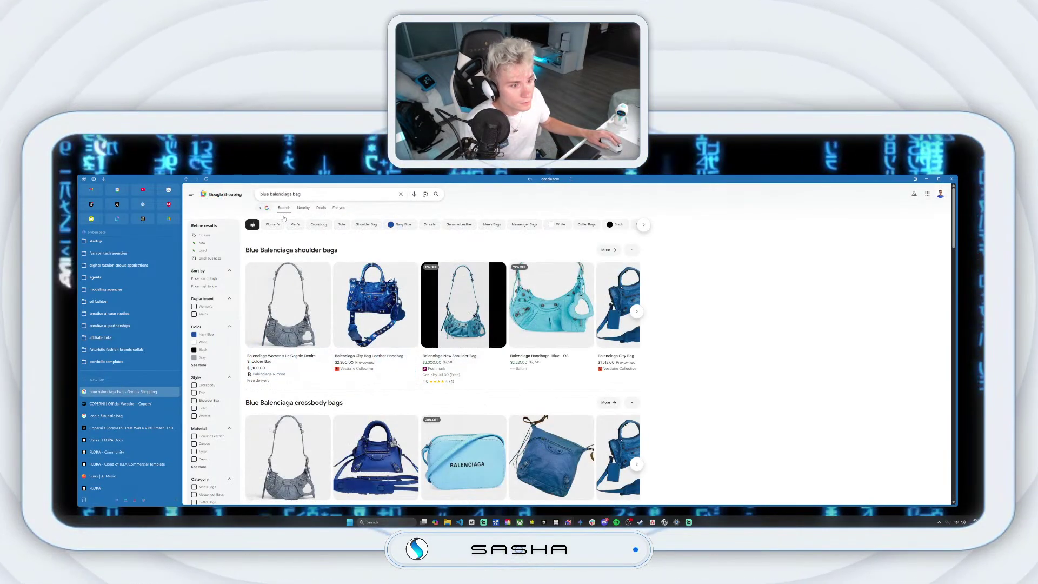
pyautogui.scroll(-3, 474, 295)
pyautogui.scroll(-3, 474, 296)
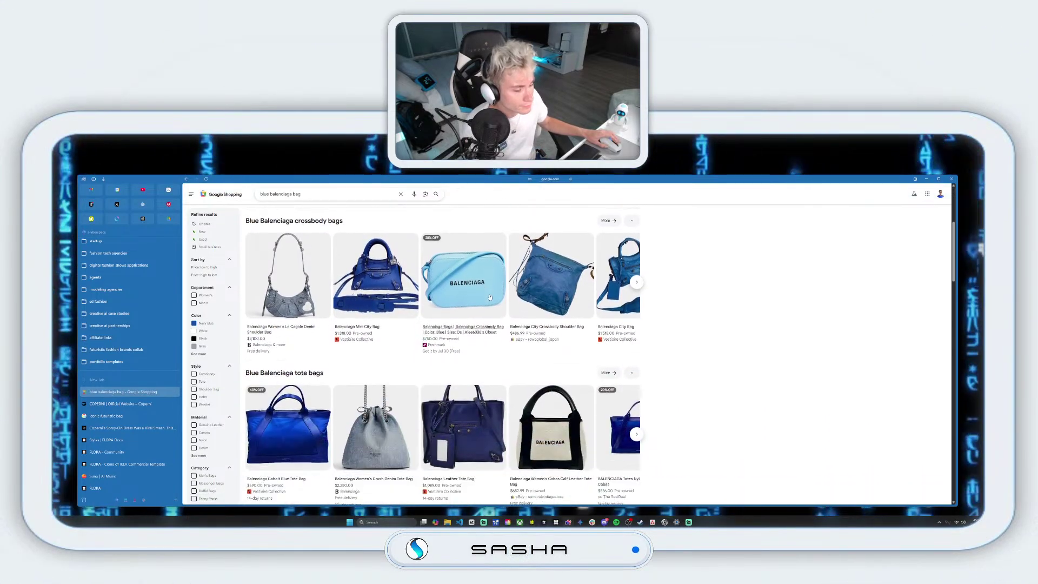
pyautogui.scroll(5, 384, 279)
pyautogui.scroll(1, 385, 279)
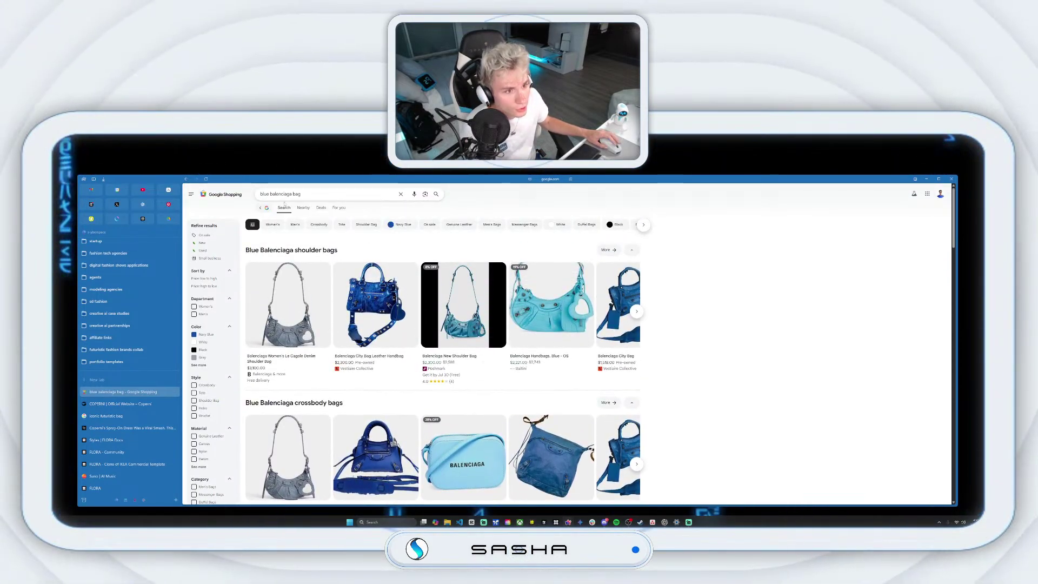
pyautogui.click(259, 209)
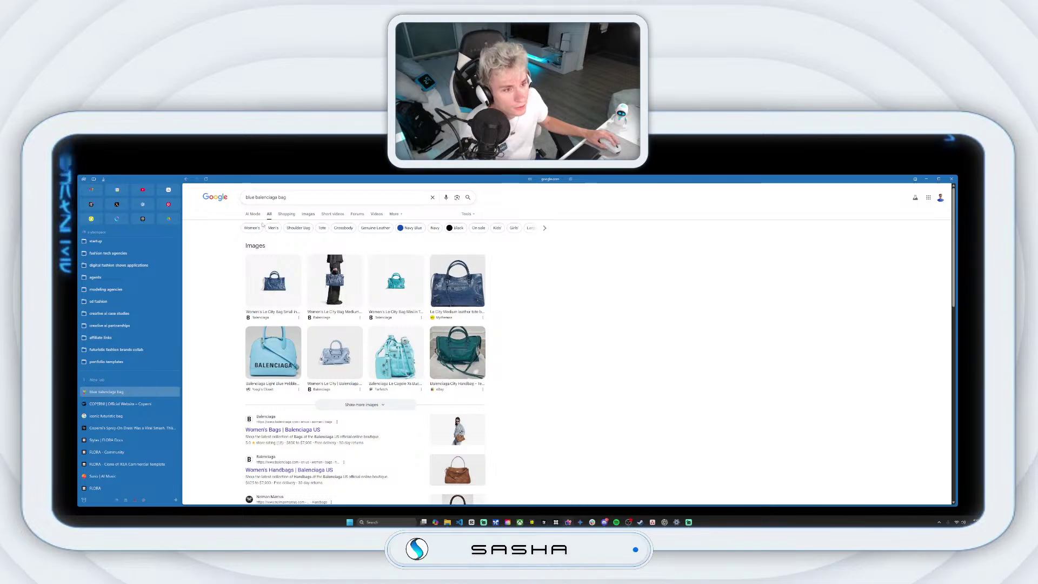
# - Examine the image results for blue Balenciaga bags for a suitable product reference
pyautogui.click(308, 217)
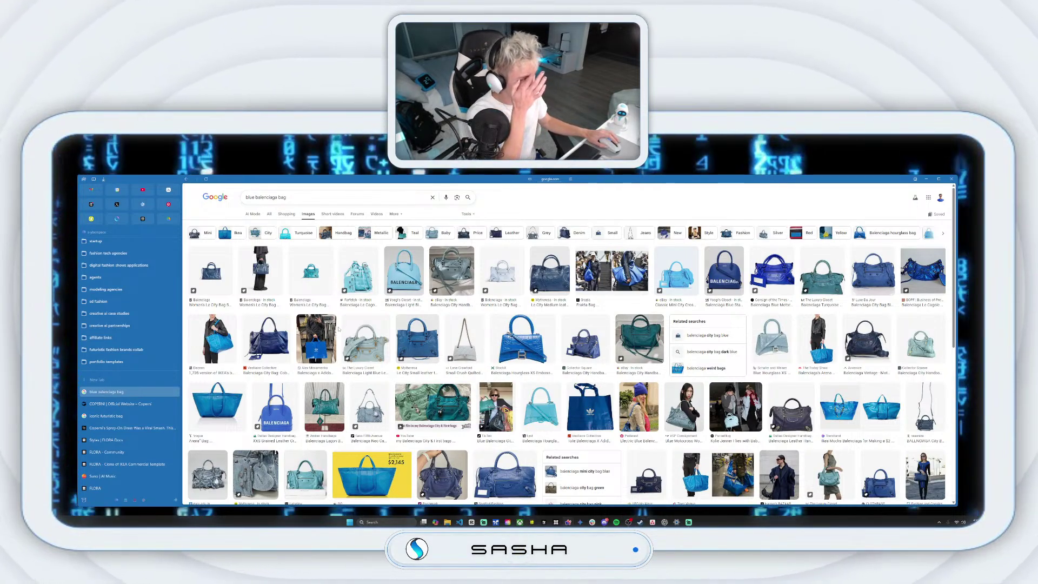
pyautogui.scroll(-5, 614, 319)
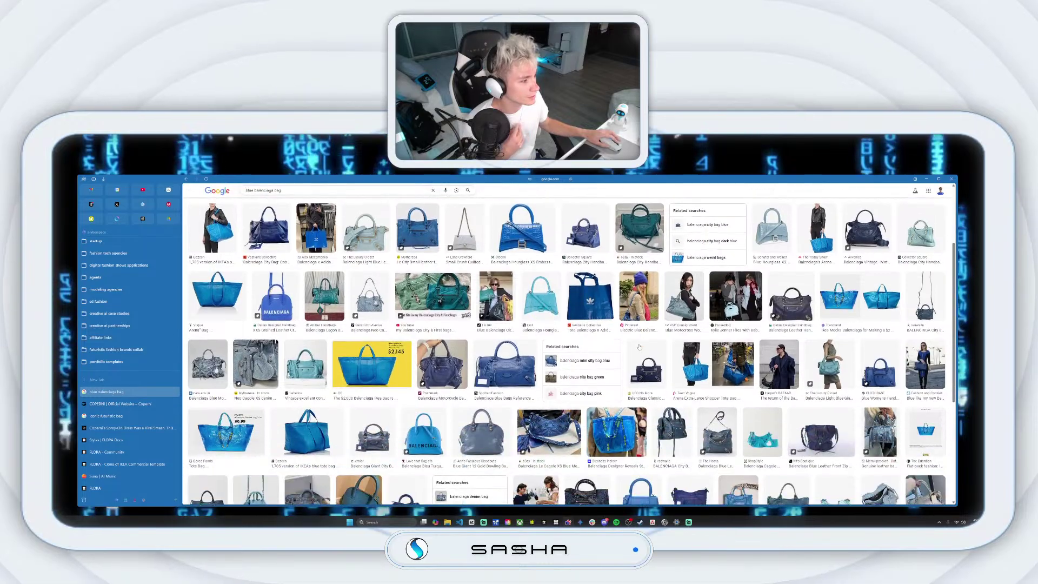
pyautogui.scroll(-3, 613, 319)
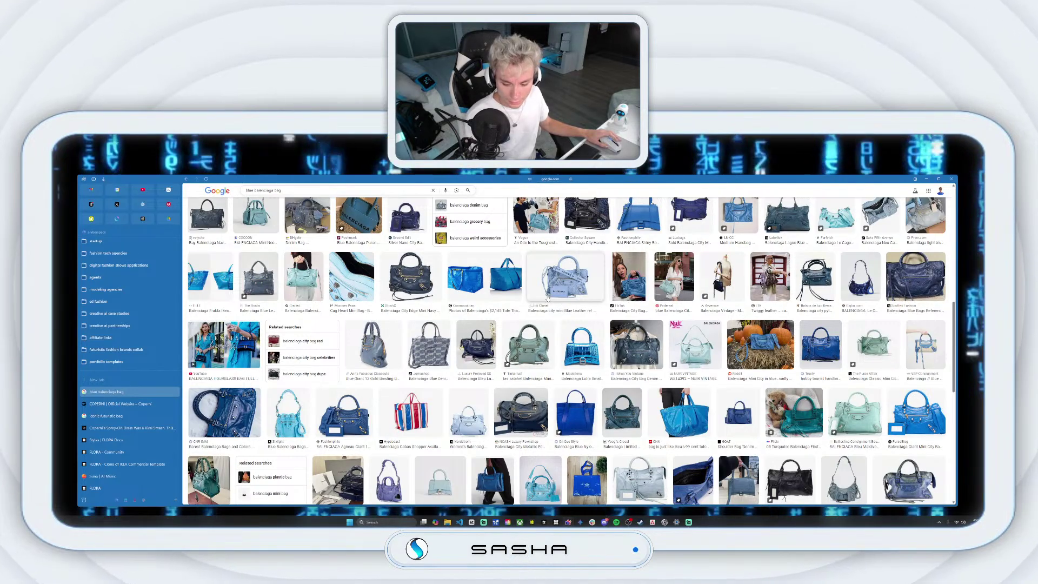
pyautogui.scroll(-3, 548, 298)
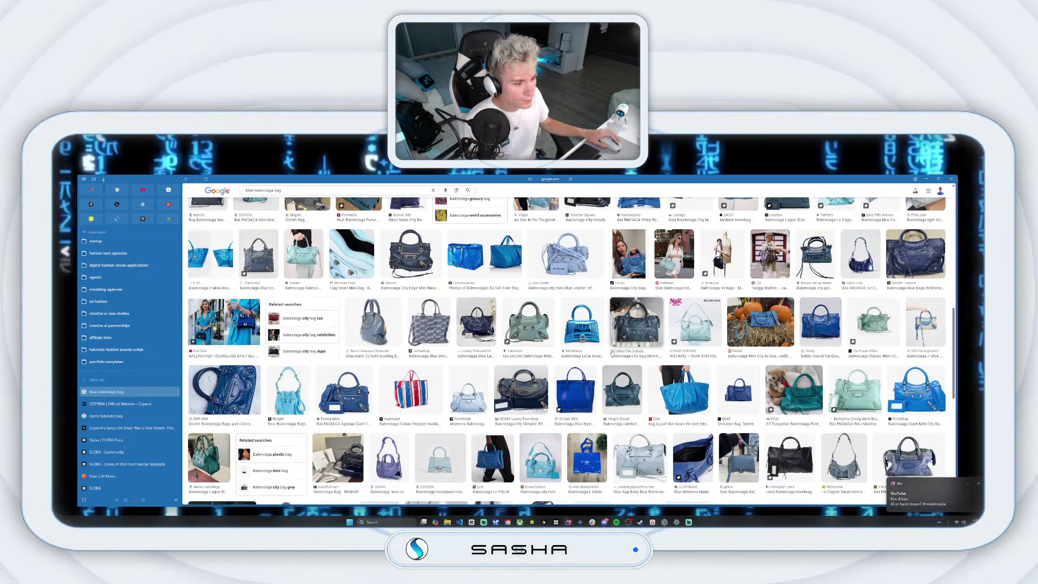
pyautogui.scroll(-3, 596, 306)
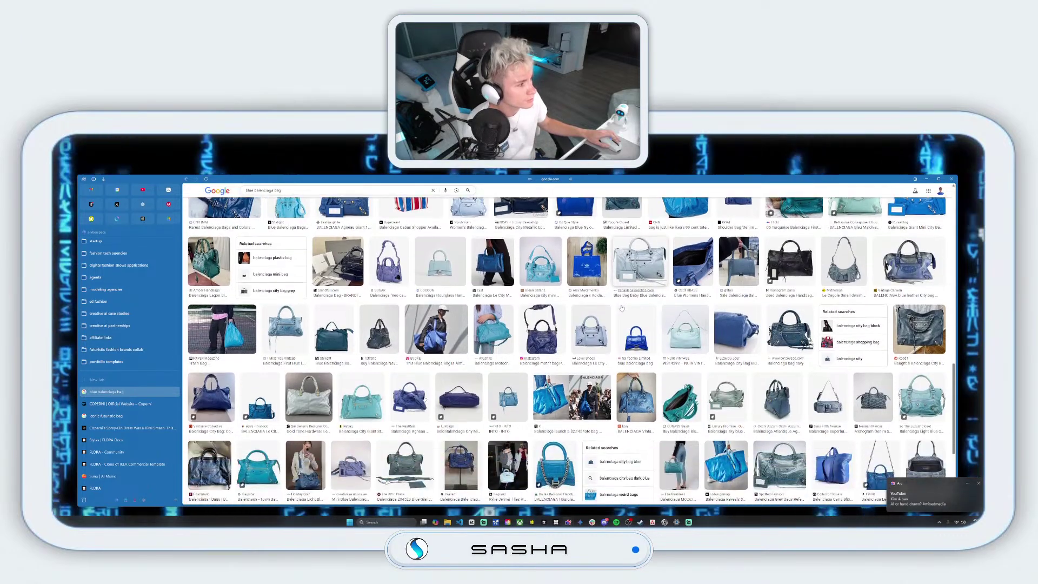
pyautogui.scroll(-4, 464, 274)
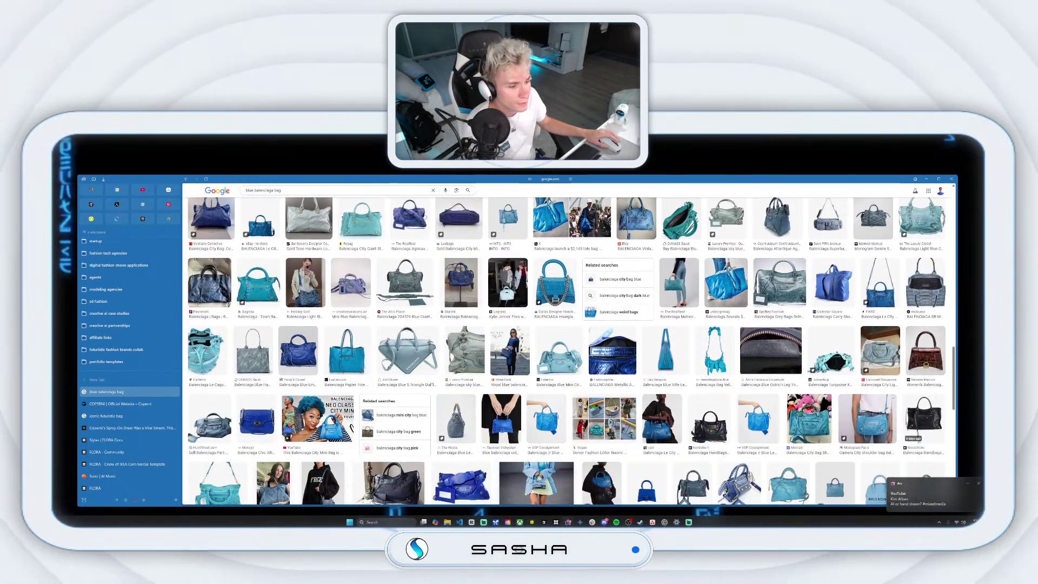
pyautogui.scroll(-2, 655, 312)
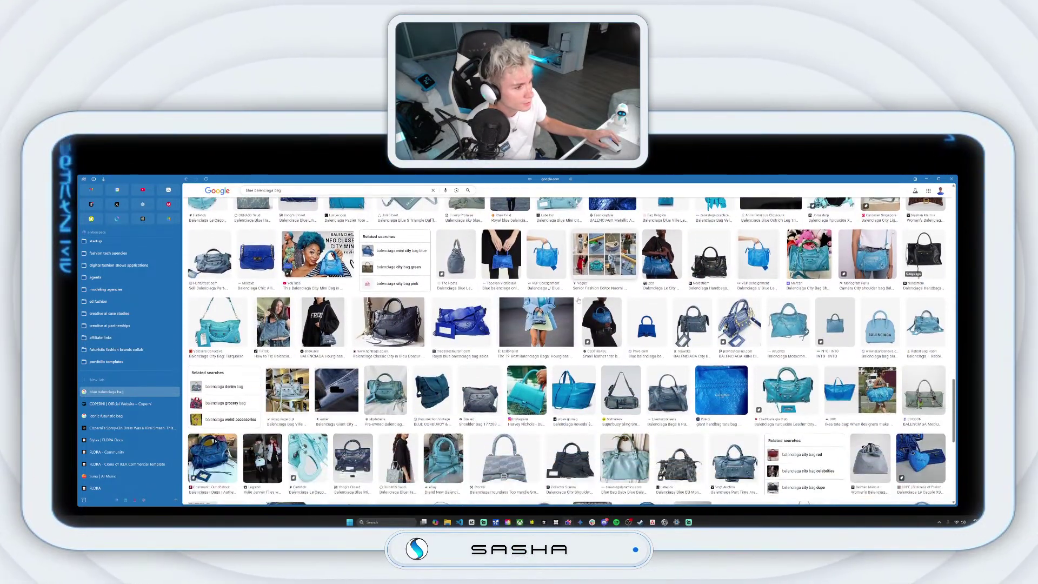
pyautogui.scroll(-10, 579, 300)
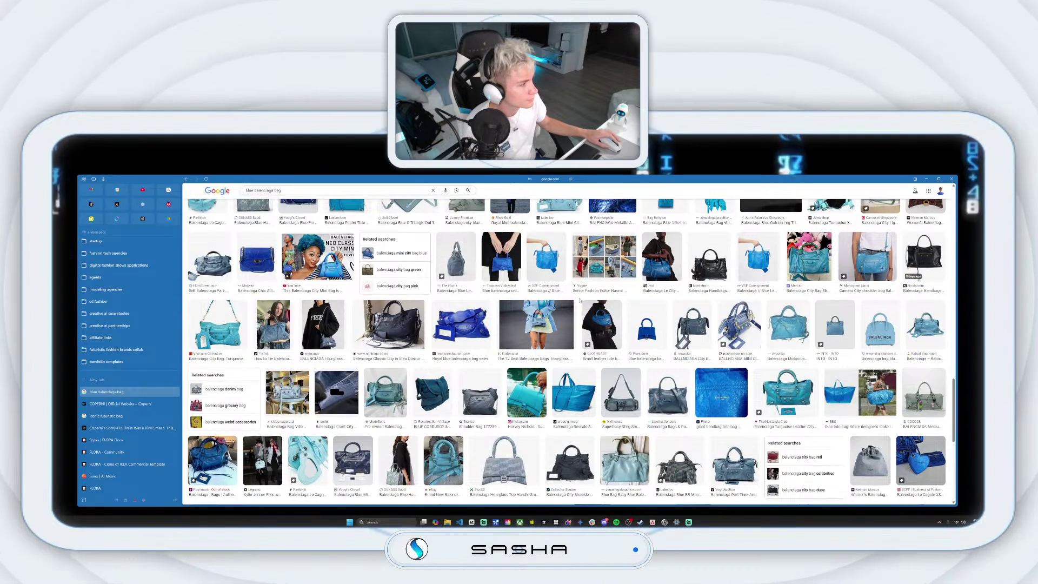
pyautogui.scroll(-10, 575, 297)
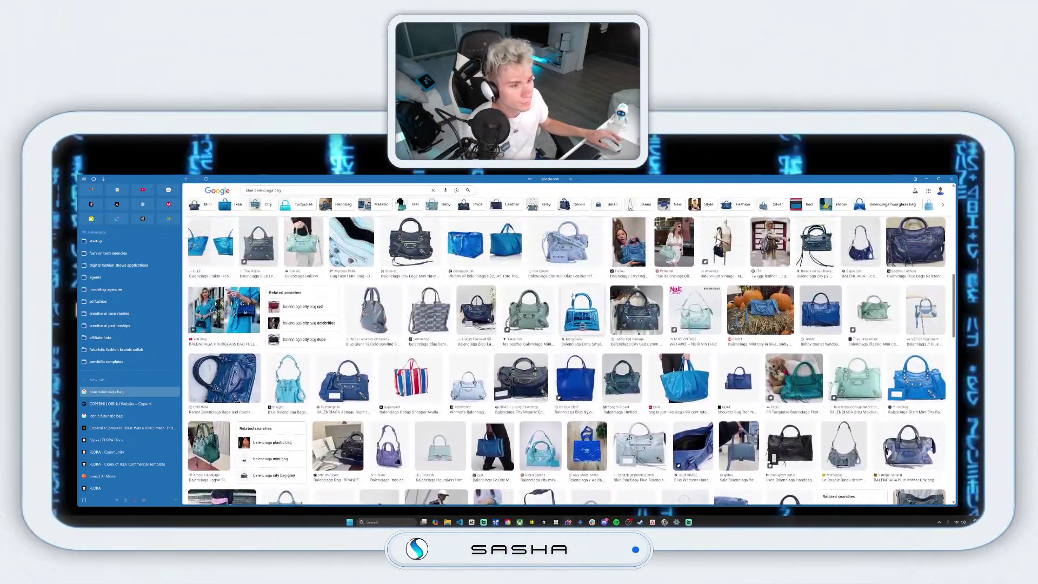
pyautogui.scroll(2, 573, 295)
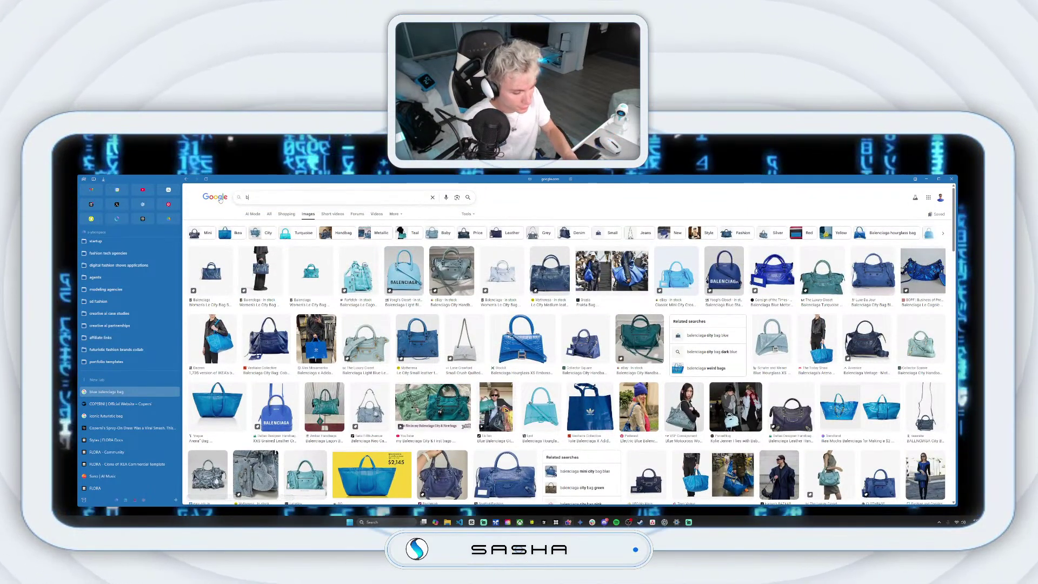
# - Search Google Images for "blue adidas box" and look through the pictures of blue Adidas boxes
pyautogui.write('blue a')
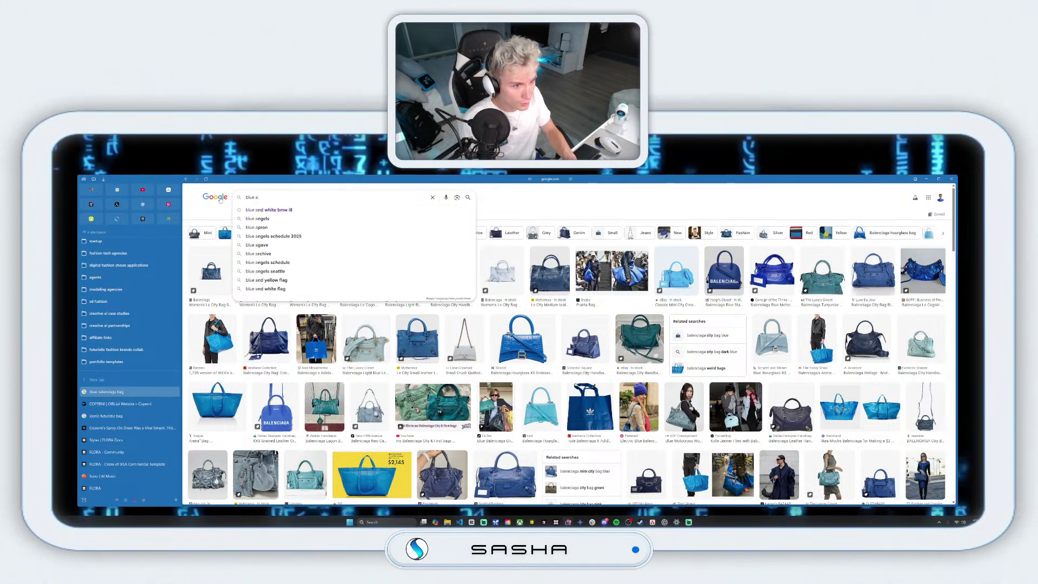
pyautogui.write('didas')
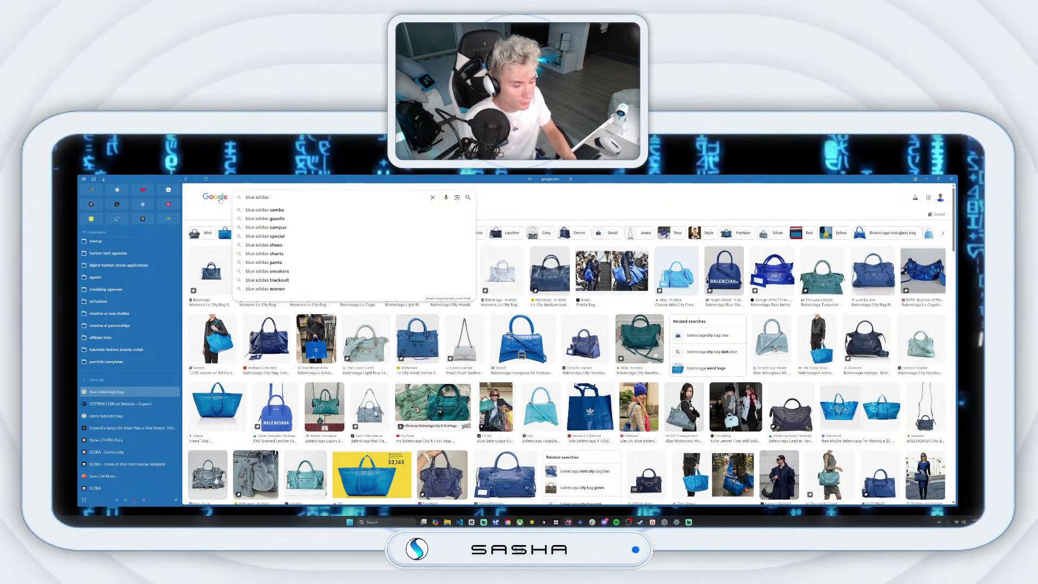
pyautogui.write(' box')
pyautogui.press('Return')
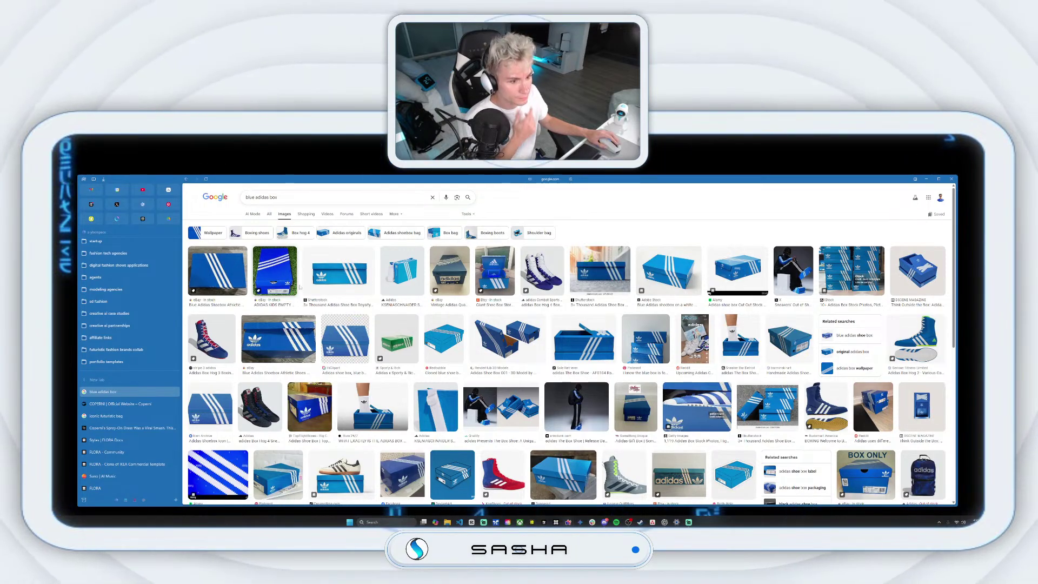
pyautogui.scroll(-5, 296, 285)
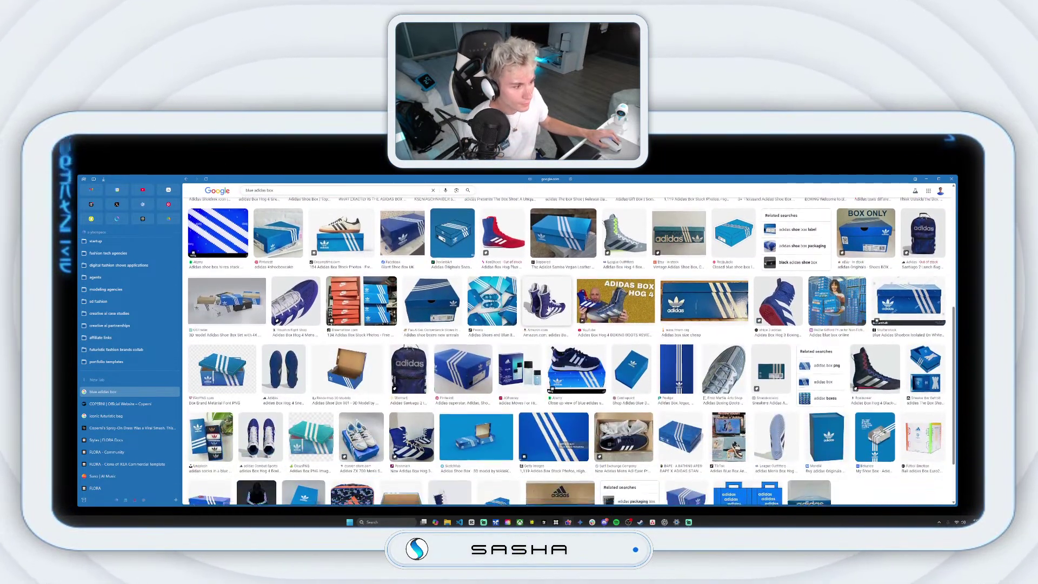
# - Switch back to the cloned IKEA workflow in FLORA and move the Futuristic Wardrobe Bloom video block slightly higher
pyautogui.scroll(-3, 548, 307)
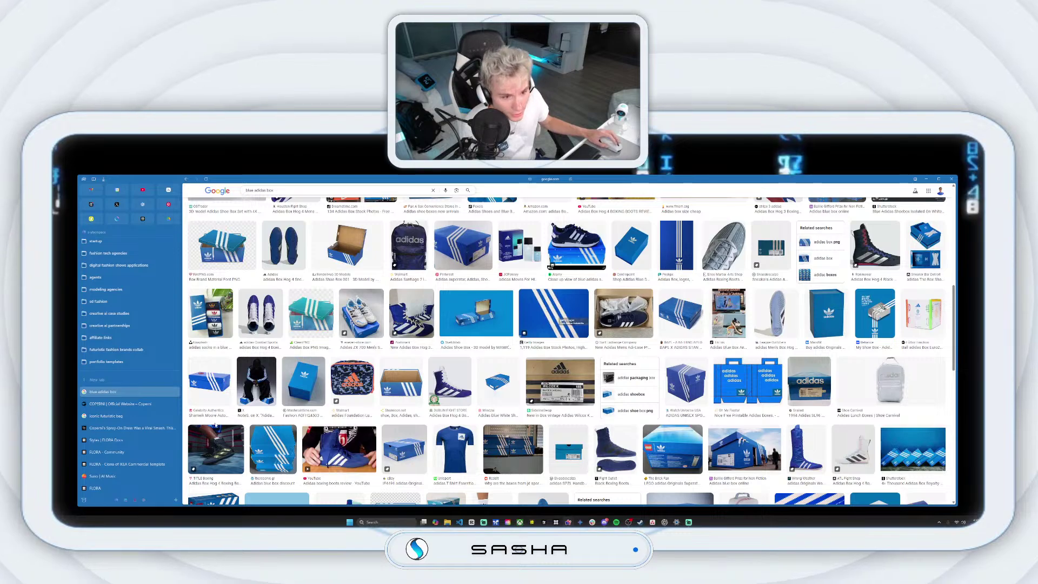
pyautogui.click(123, 466)
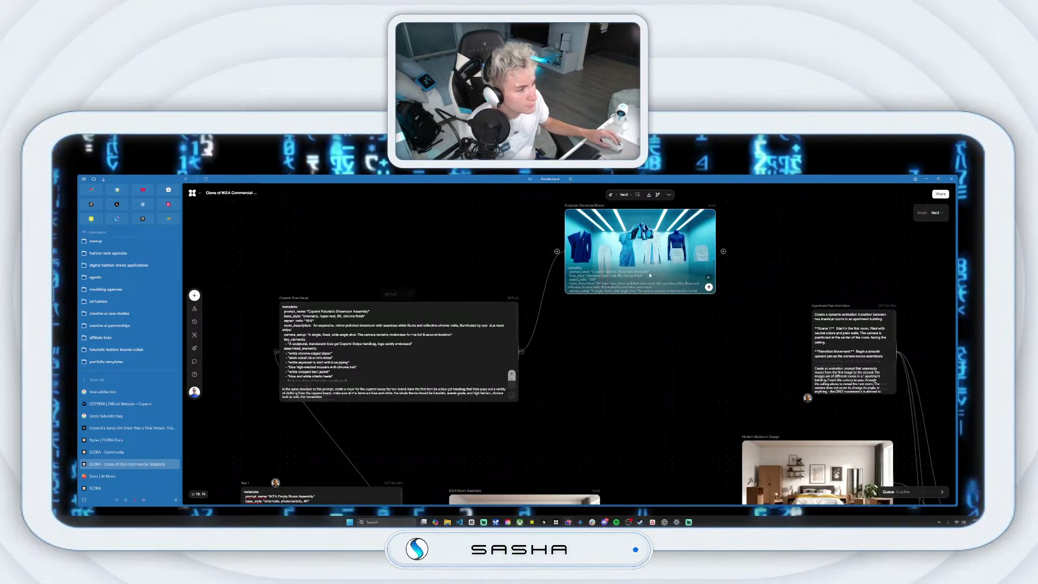
pyautogui.moveTo(643, 281); pyautogui.dragTo(663, 250)
pyautogui.click(421, 303)
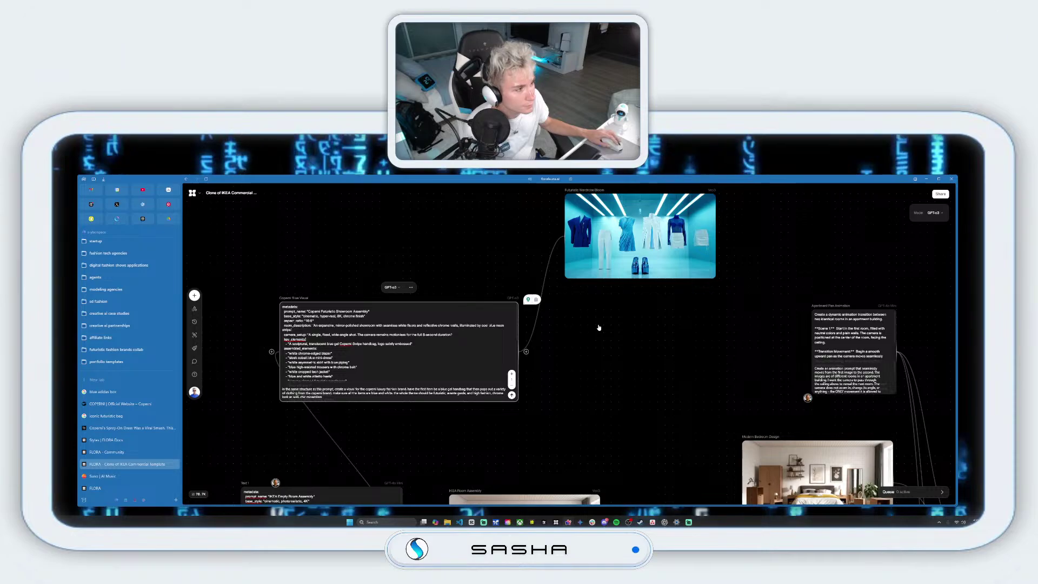
# - Read through the Coperni Blue Visual prompt down to its last timeline sequence
pyautogui.moveTo(526, 349); pyautogui.dragTo(587, 345)
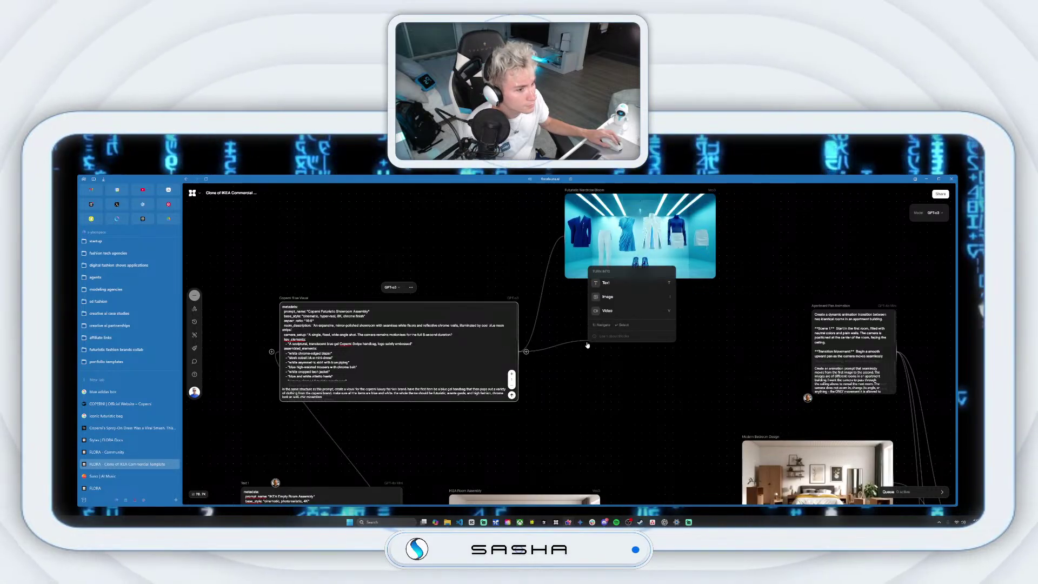
pyautogui.click(364, 350)
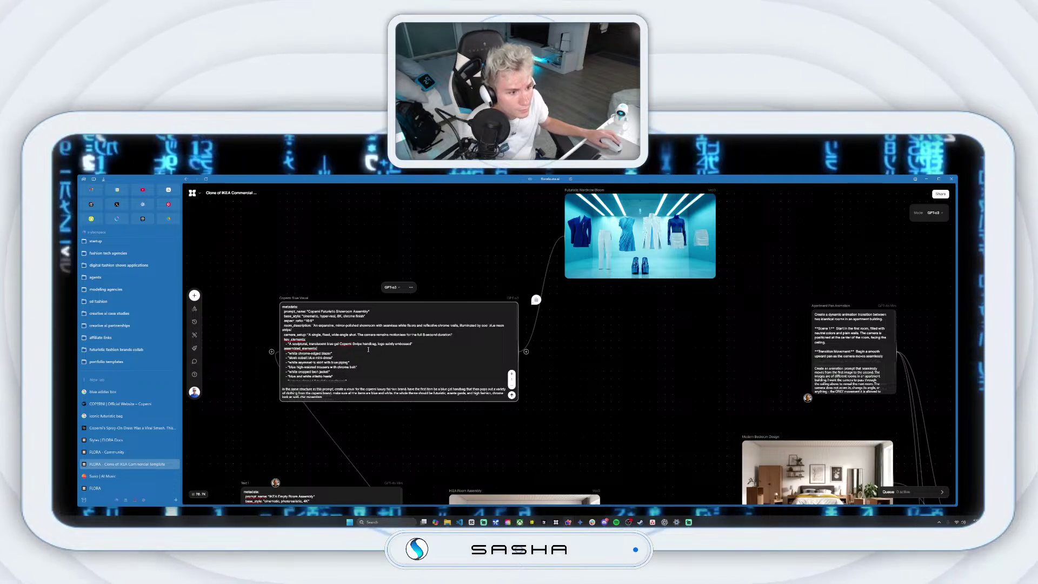
pyautogui.scroll(-2, 369, 349)
pyautogui.scroll(-5, 340, 344)
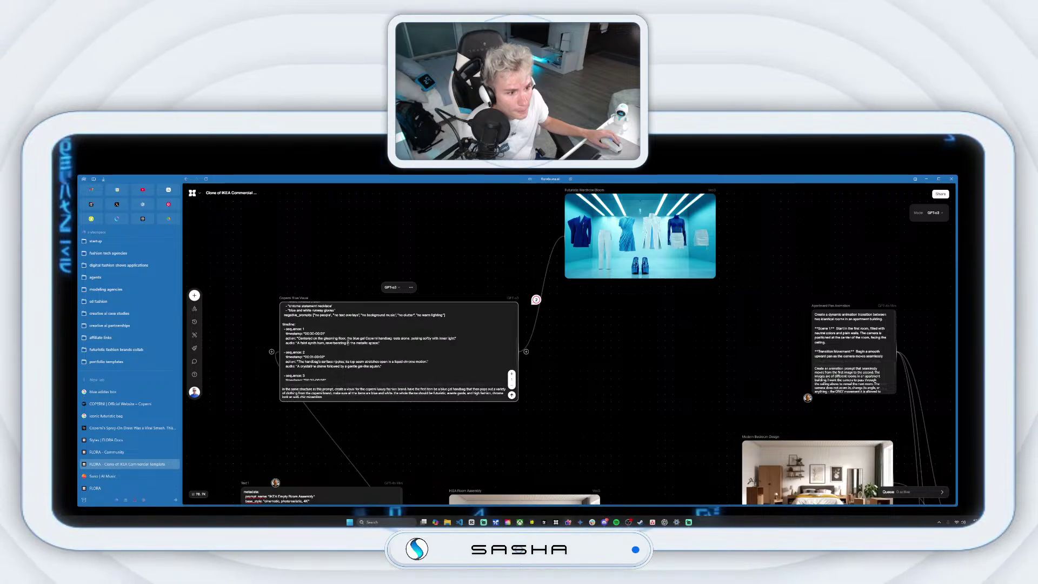
pyautogui.scroll(-2, 357, 343)
pyautogui.scroll(-3, 378, 343)
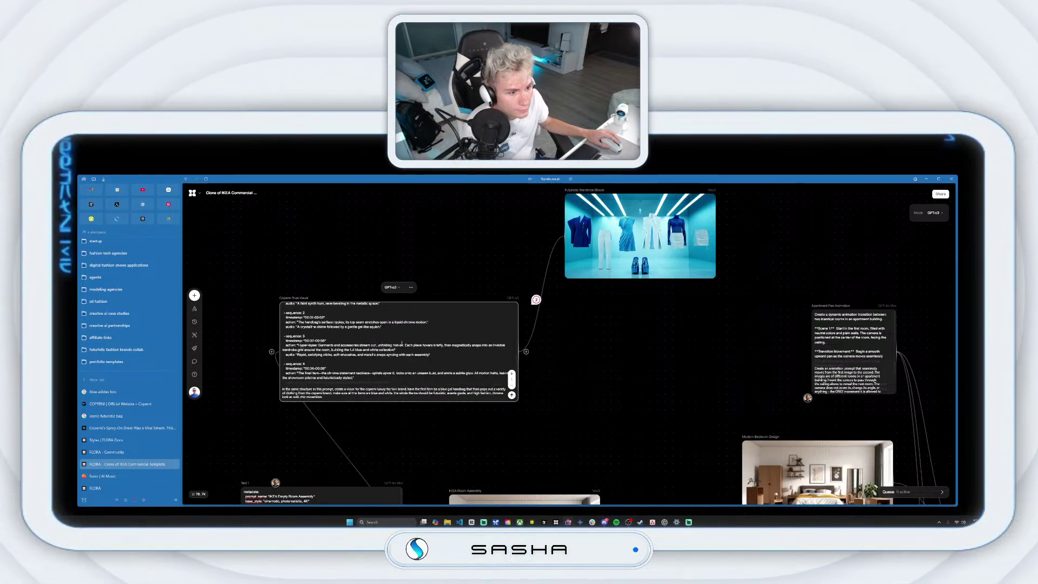
# - Add a second video block connected to the Coperni Blue Visual prompt and set its model to Veo3
pyautogui.moveTo(534, 351); pyautogui.dragTo(592, 349)
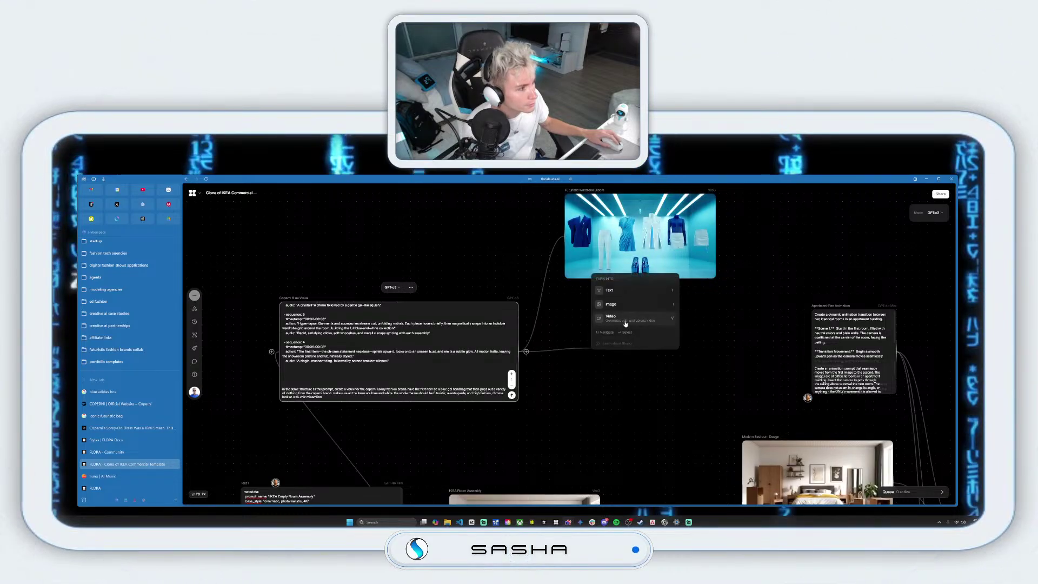
pyautogui.click(626, 322)
pyautogui.click(629, 293)
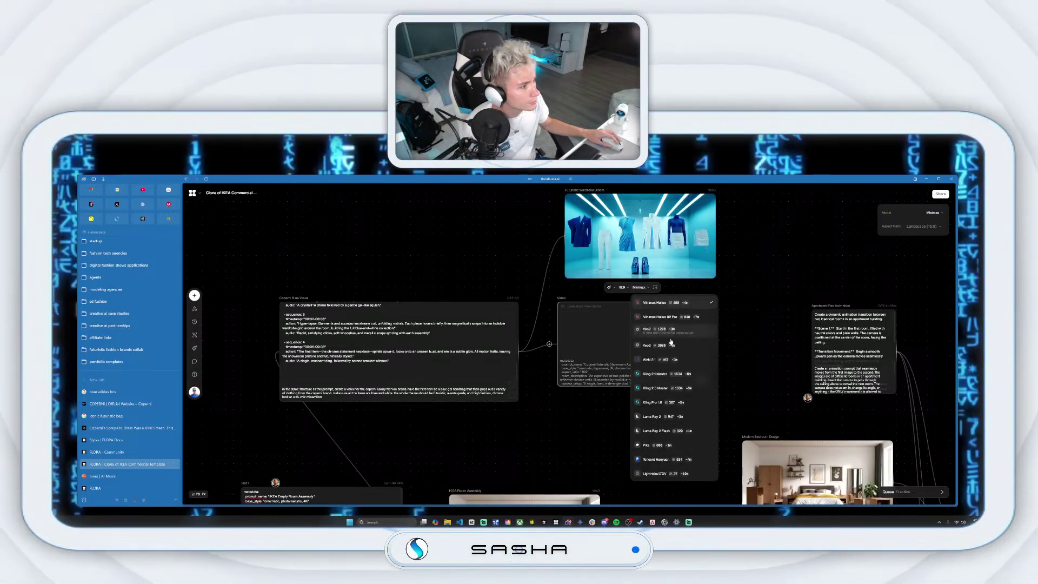
pyautogui.click(649, 346)
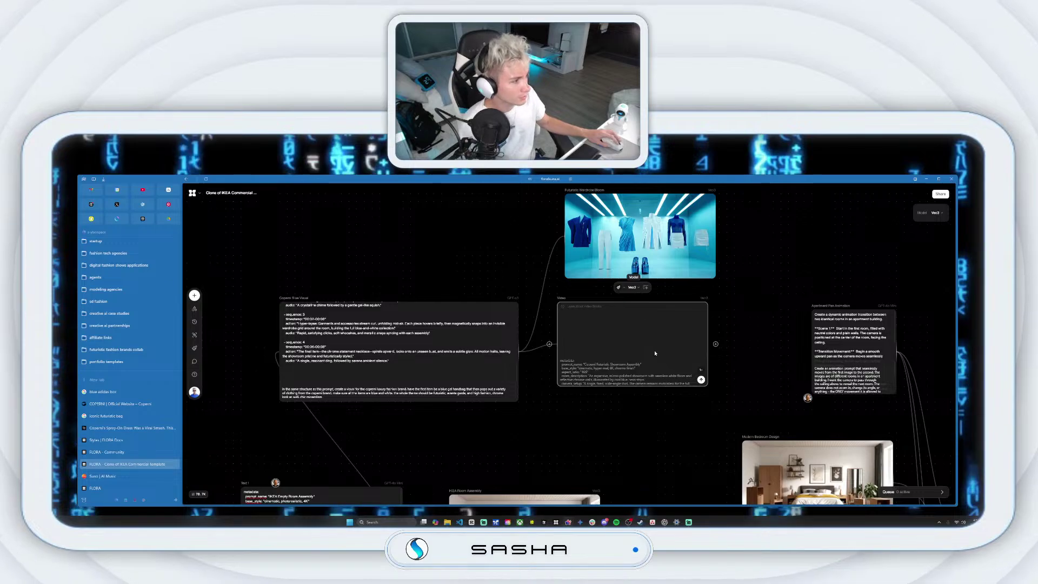
# - Compare the available video models, keep Veo3 and generate the new block's video
pyautogui.click(632, 288)
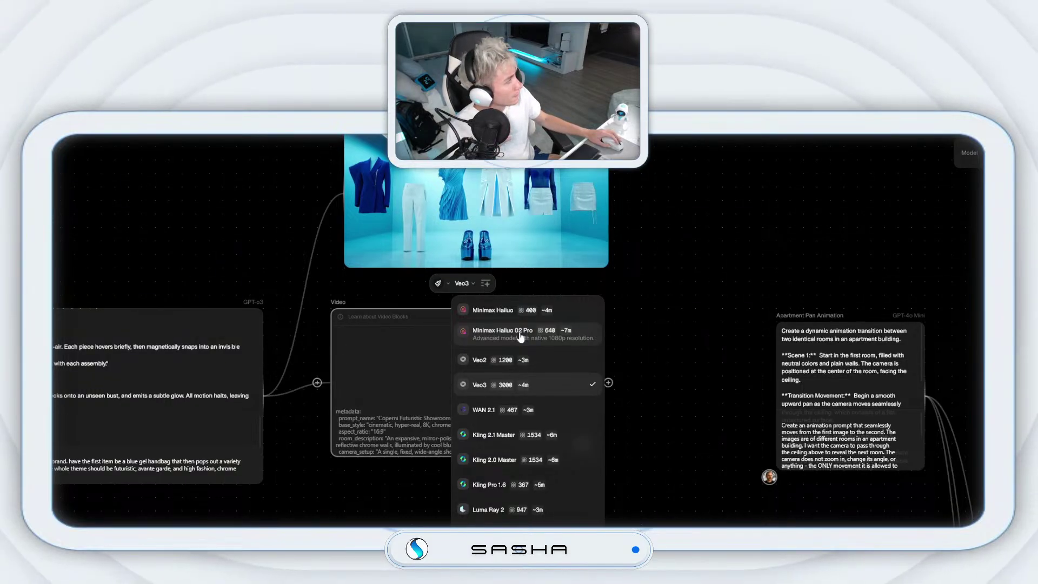
pyautogui.scroll(-5, 521, 337)
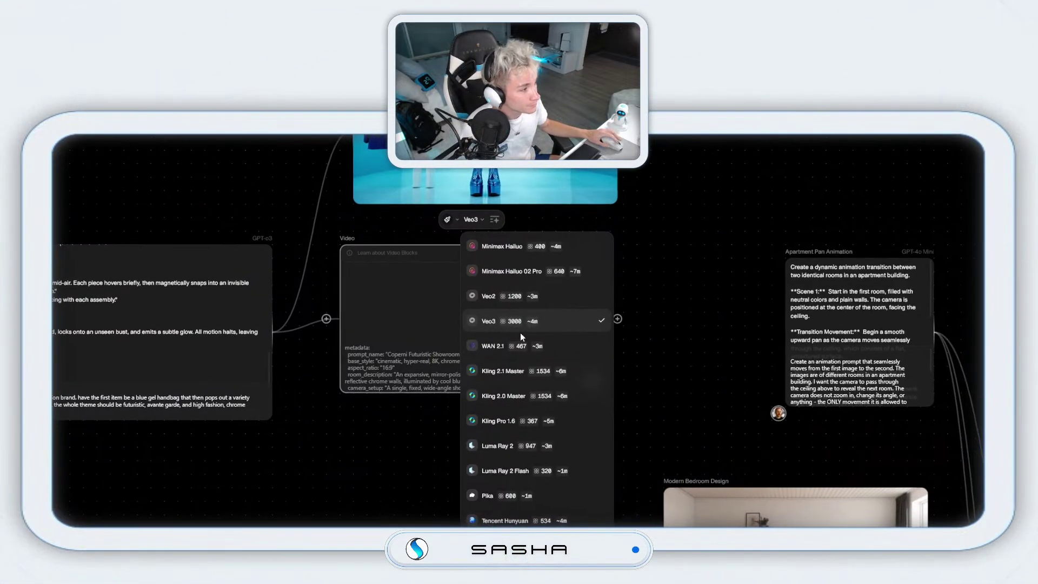
pyautogui.click(521, 336)
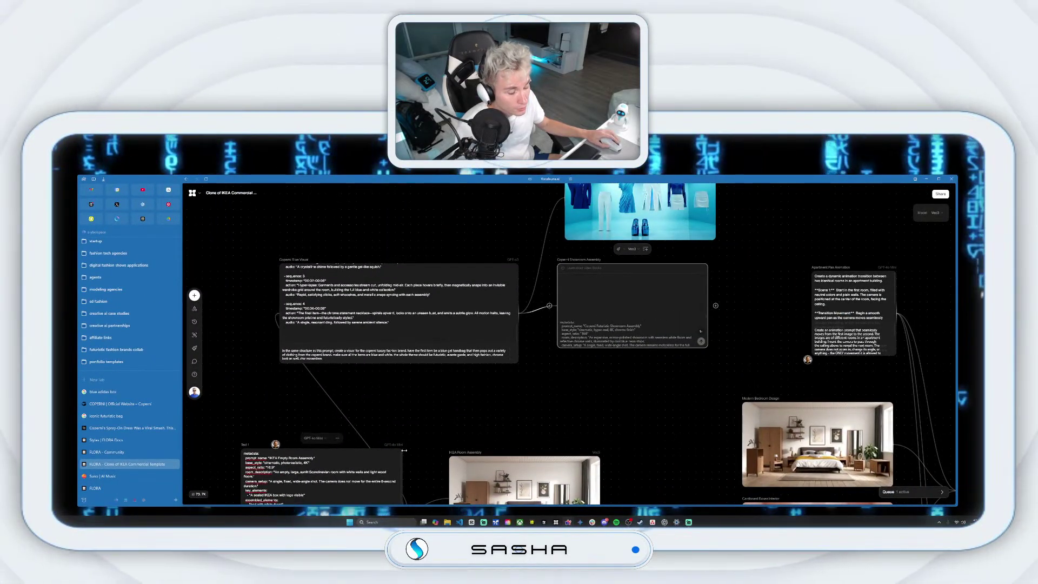
# - Branch a new text block from the IKEA Empty Room Assembly prompt and place it above the Coperni Blue Visual block
pyautogui.scroll(-2, 412, 455)
pyautogui.moveTo(412, 455); pyautogui.dragTo(249, 226)
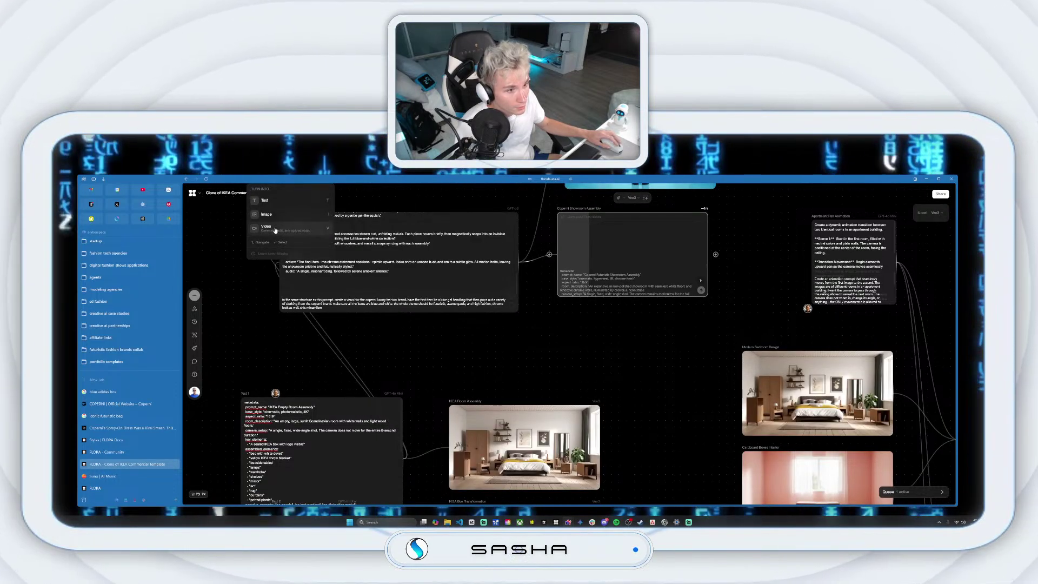
pyautogui.scroll(4, 302, 265)
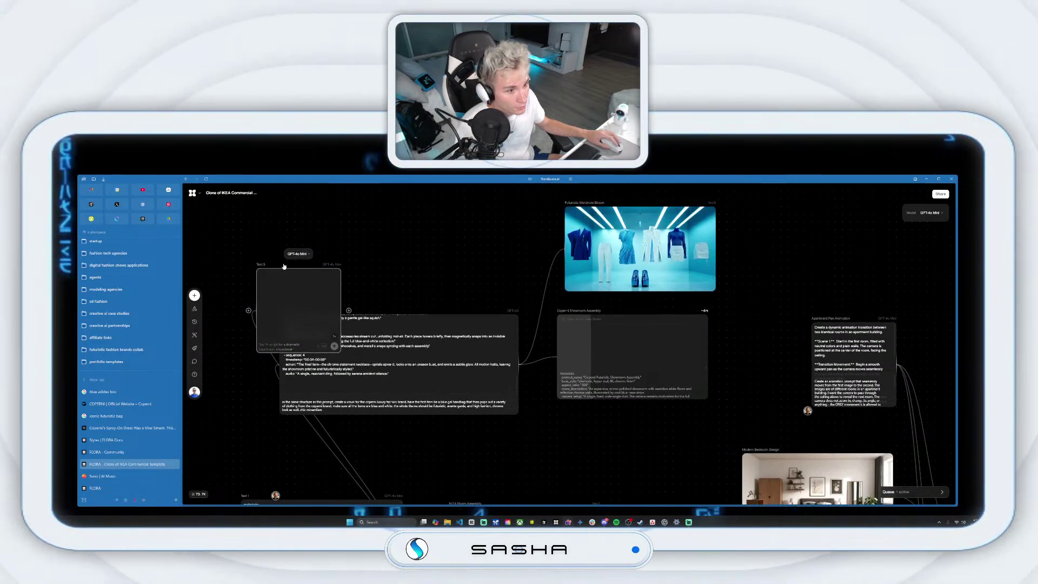
pyautogui.click(333, 265)
pyautogui.moveTo(333, 266); pyautogui.dragTo(395, 206)
pyautogui.moveTo(457, 257); pyautogui.dragTo(465, 308)
pyautogui.scroll(2, 419, 304)
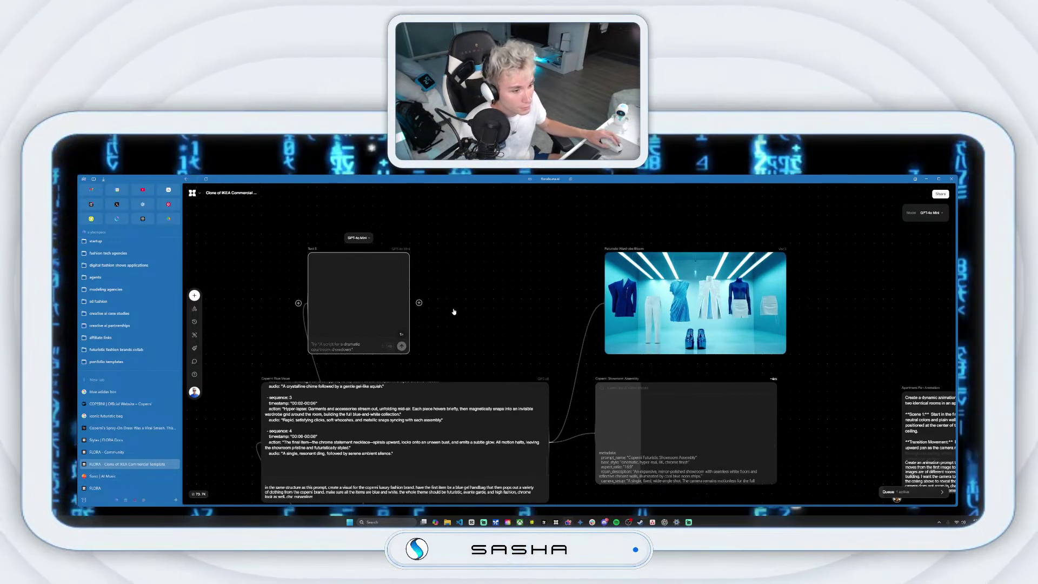
# - Try to reuse the Coperni Blue Visual instruction text in the new text block, clearing what was pasted
pyautogui.click(265, 487)
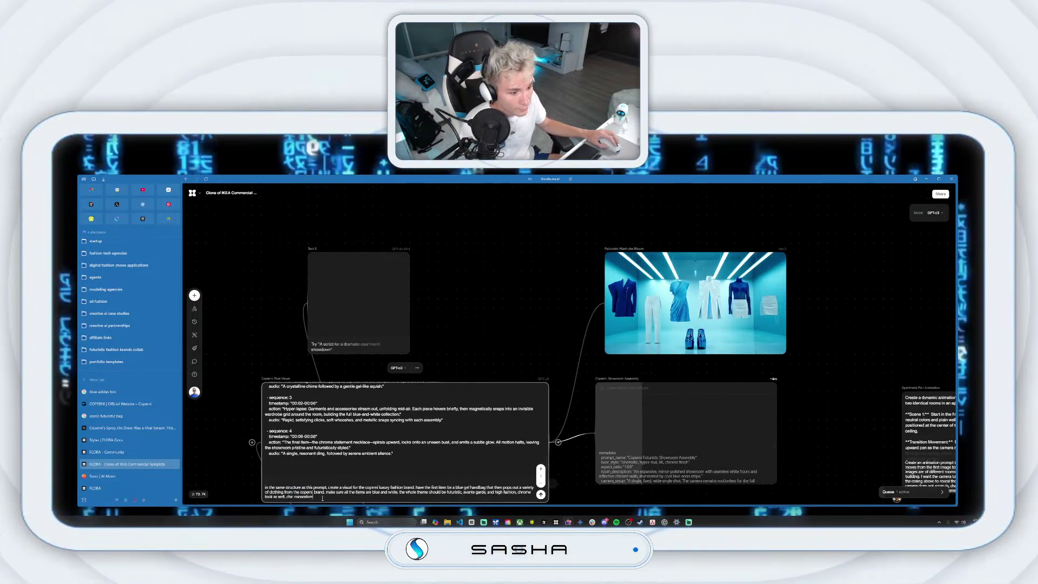
pyautogui.hotkey('ctrl', 'a')
pyautogui.rightClick(280, 486)
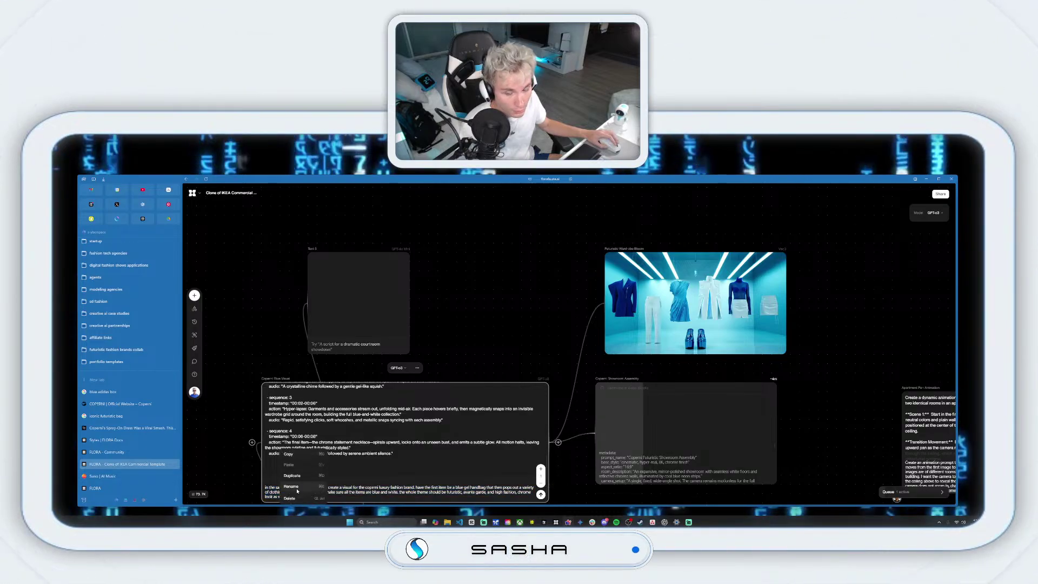
pyautogui.click(294, 455)
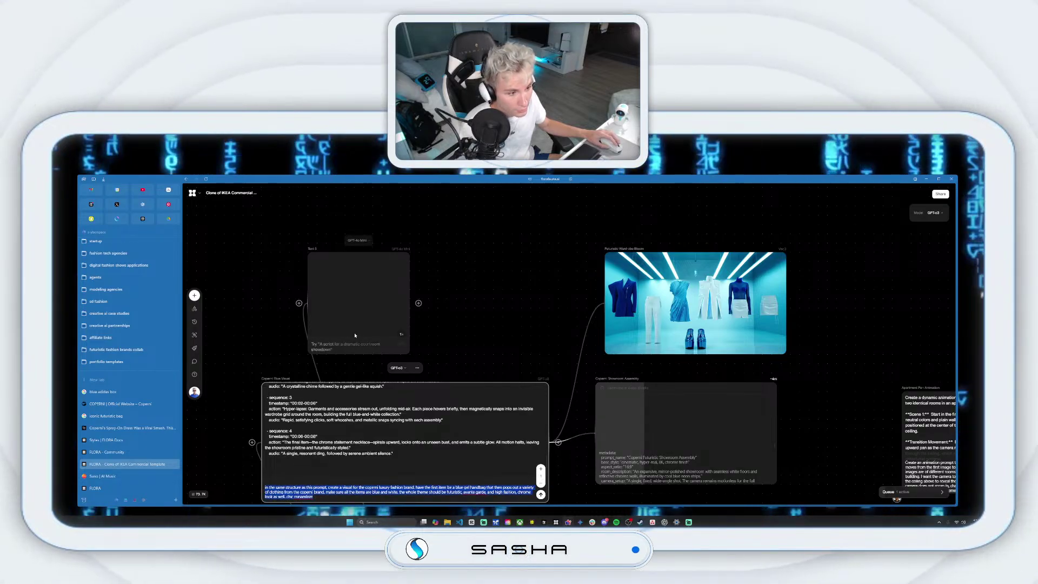
pyautogui.click(332, 349)
pyautogui.hotkey('ctrl', 'v')
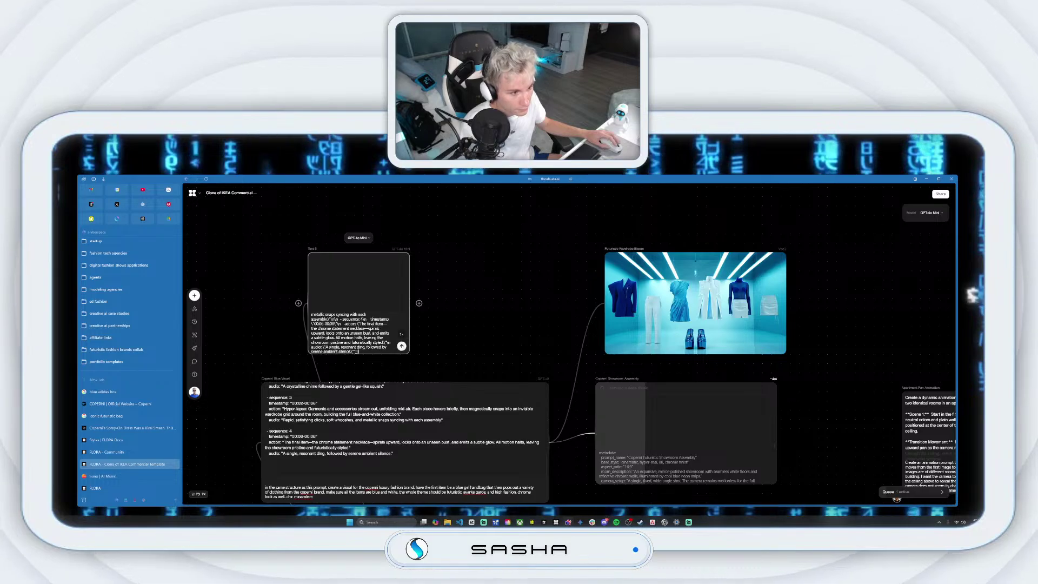
pyautogui.hotkey('ctrl', 'a')
pyautogui.press('BackSpace')
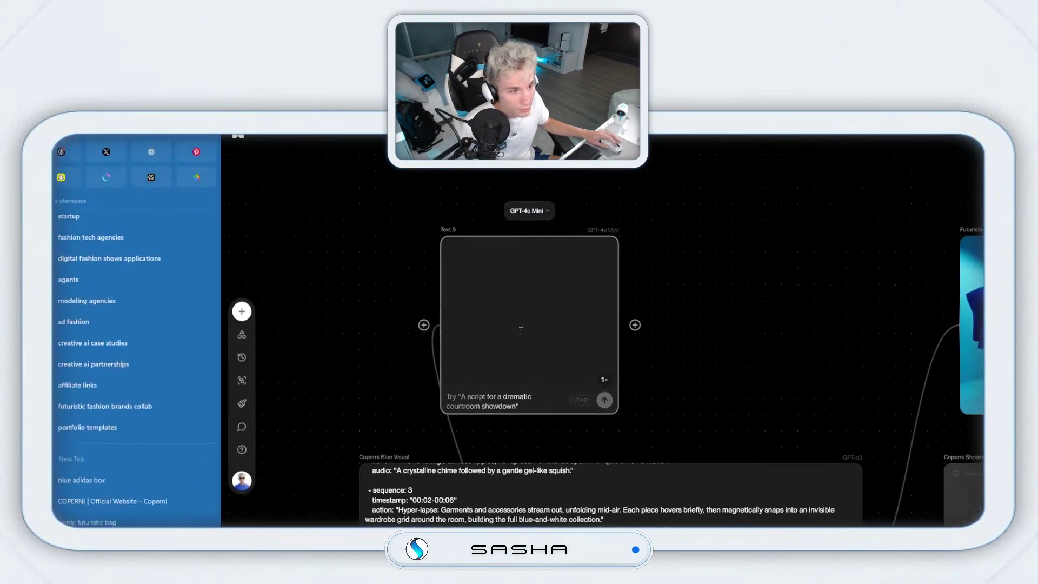
# - Set the new text block's model to Gemini 2.5 Pro and review the other text models
pyautogui.click(358, 237)
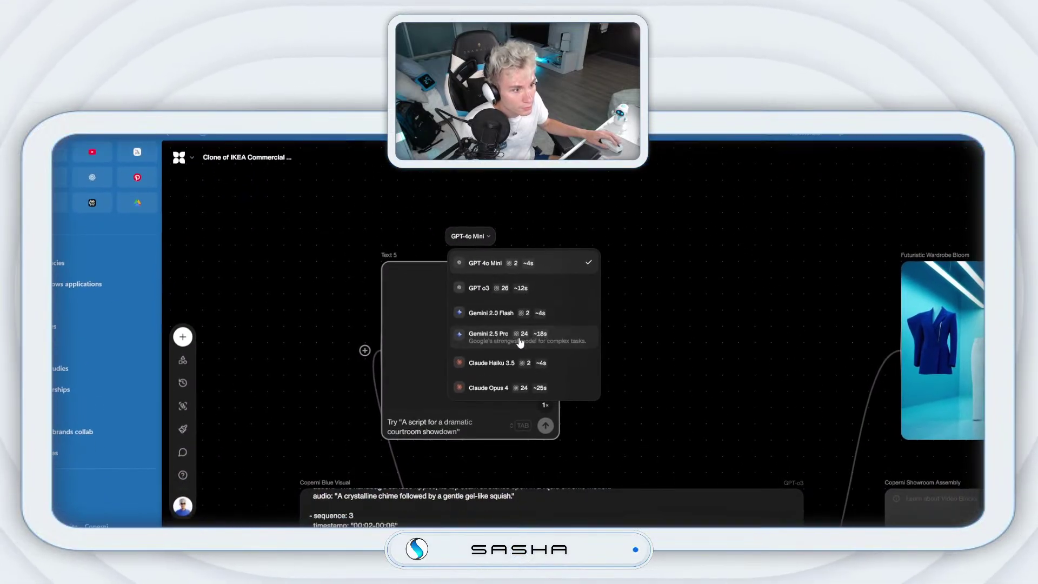
pyautogui.click(521, 336)
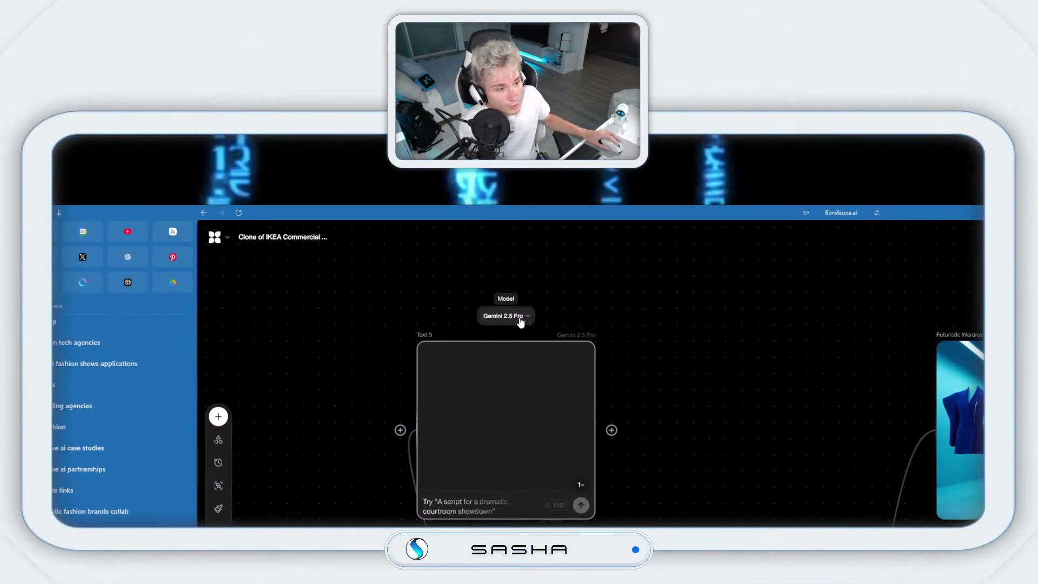
pyautogui.click(521, 321)
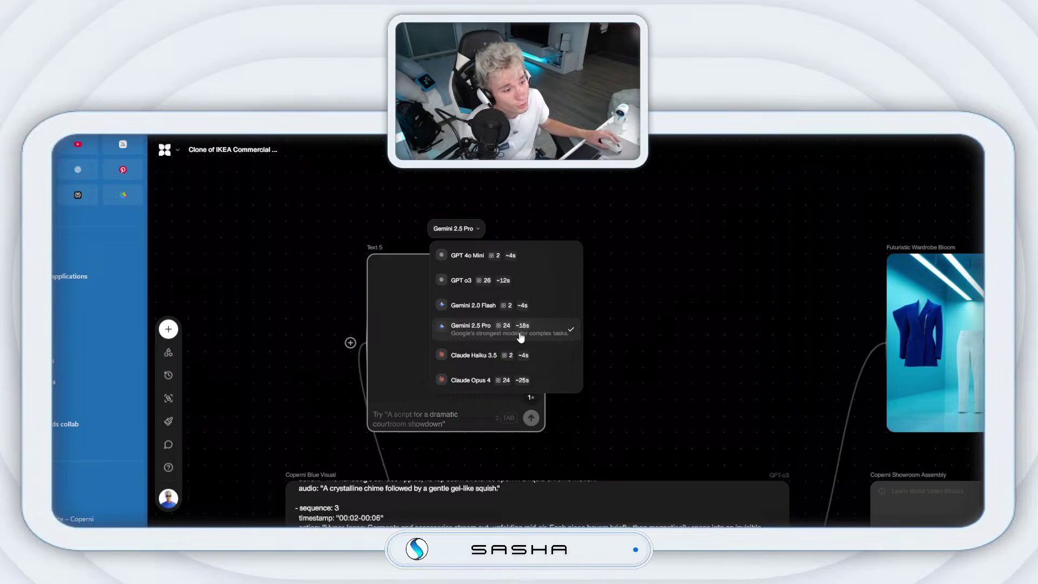
# - Begin the new text block's prompt with "in the same structure as this prompt, create a visual for the adidas brand"
pyautogui.click(418, 420)
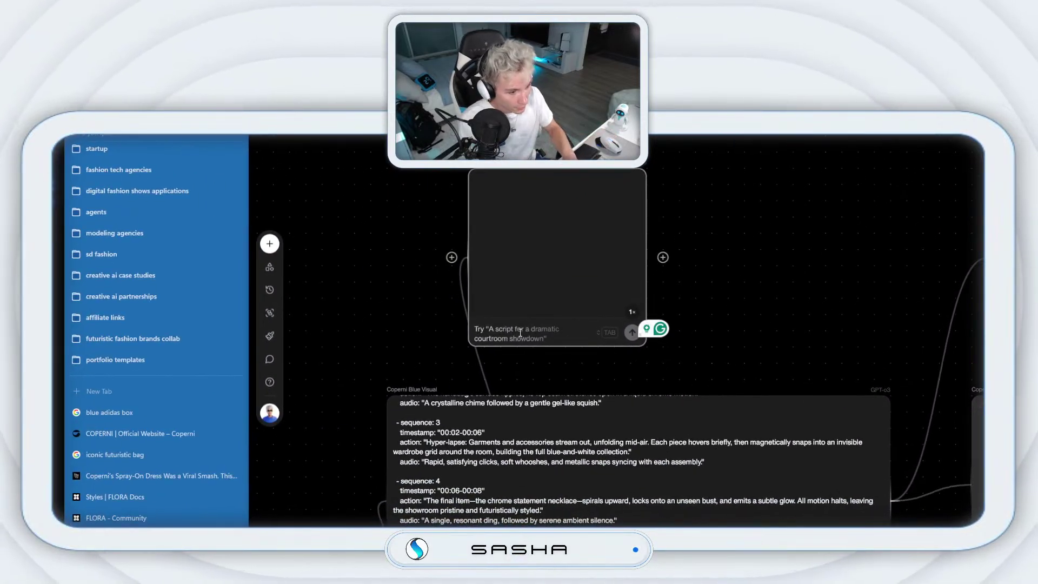
pyautogui.write('e structu')
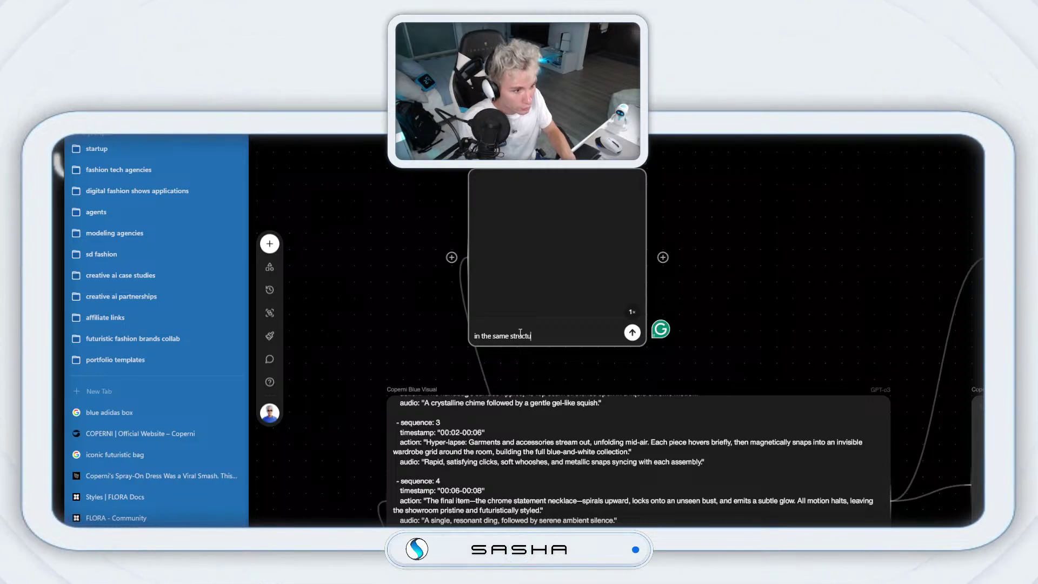
pyautogui.write('re as this')
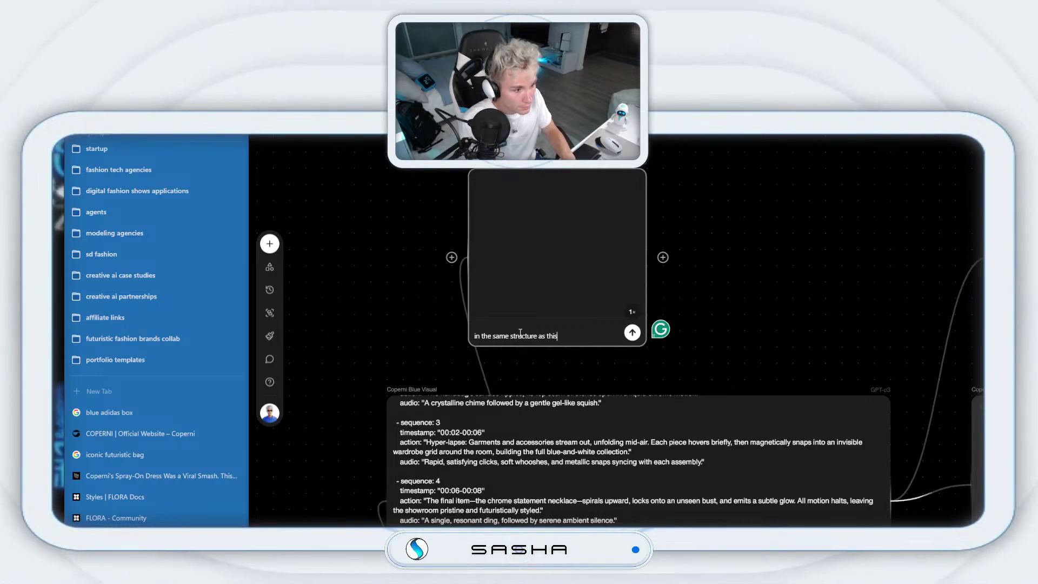
pyautogui.write(' prompt')
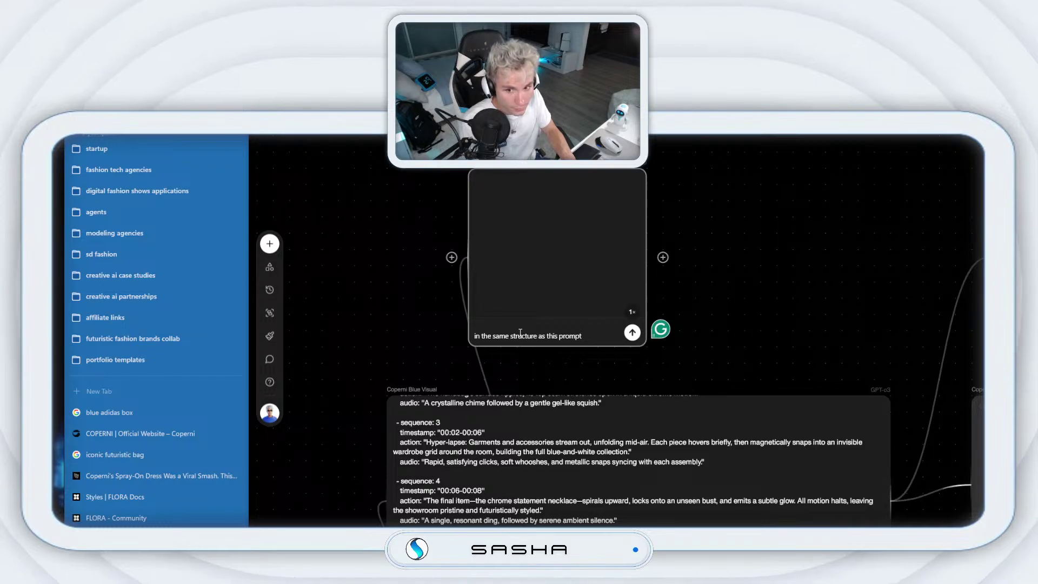
pyautogui.write(', creat')
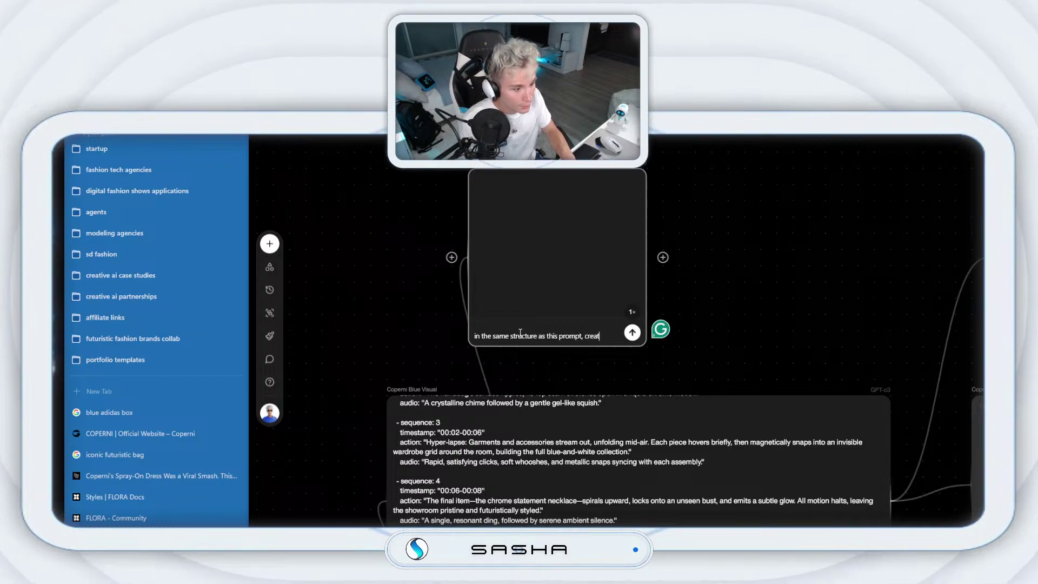
pyautogui.write('e a vi')
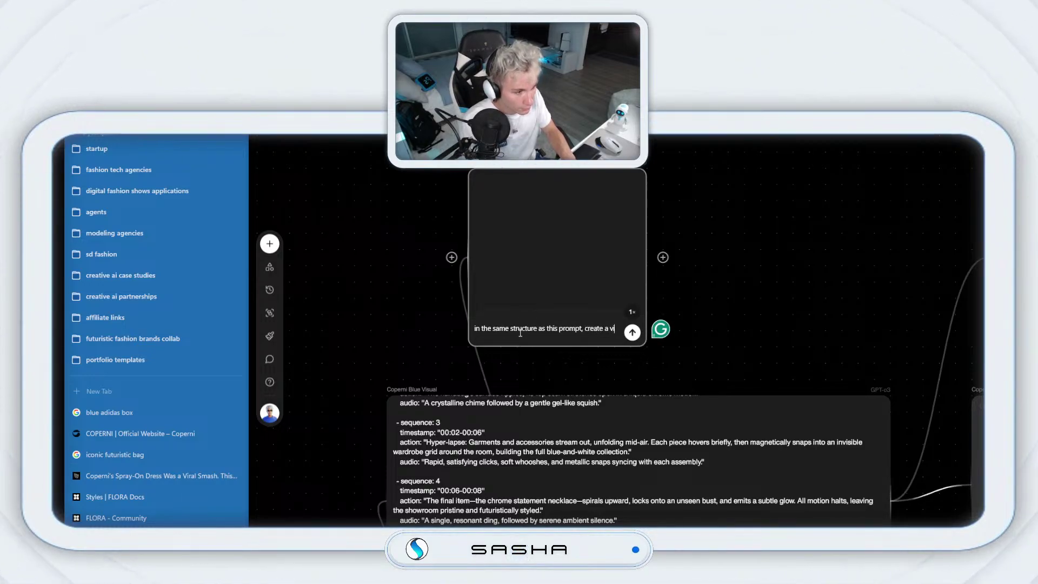
pyautogui.write('sual for the adidas')
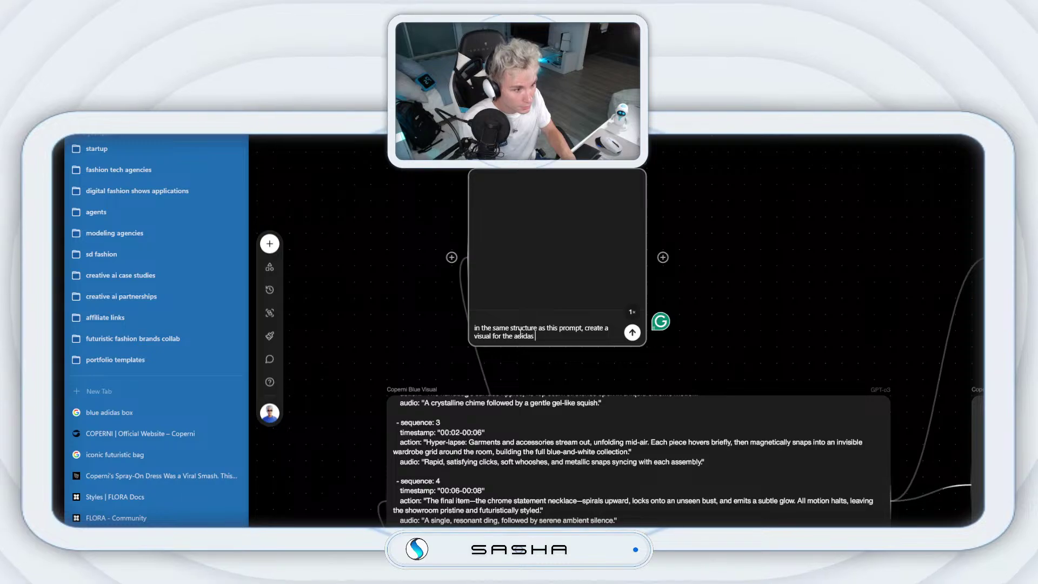
pyautogui.write(' brand')
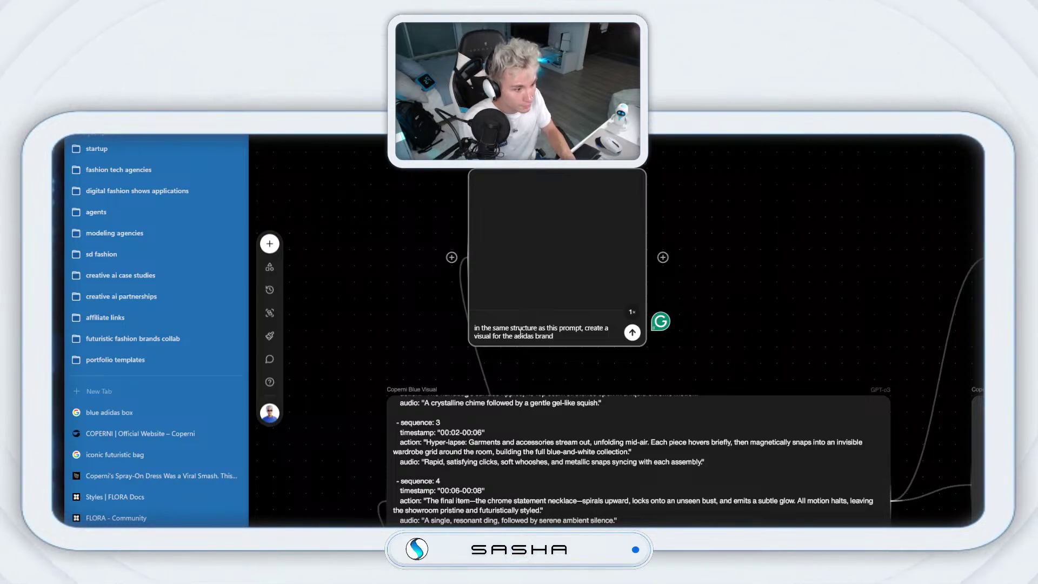
# - Continue the adidas prompt with "have the first item be the iconic blue box"
pyautogui.write('. ha')
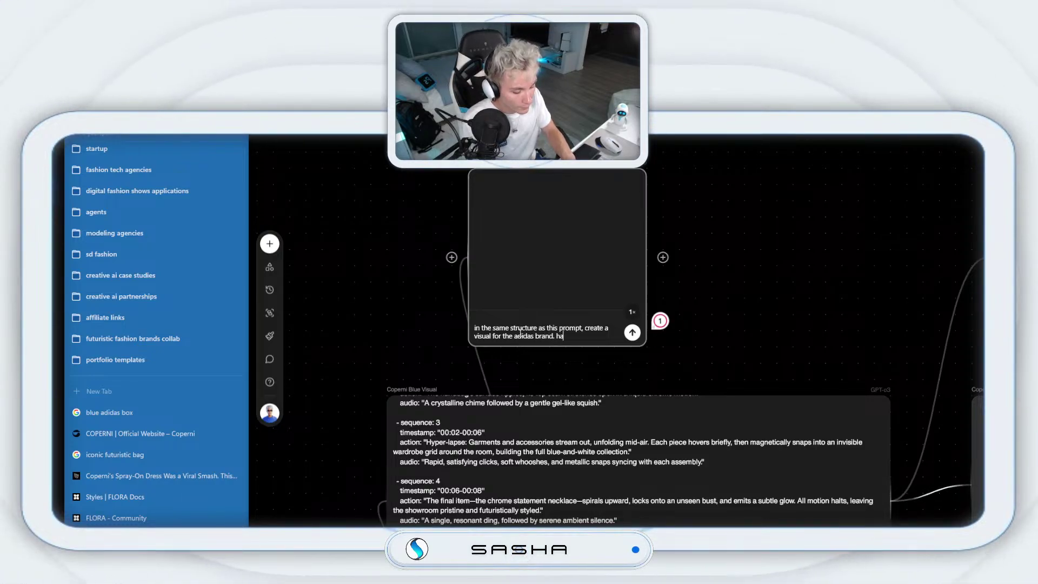
pyautogui.write('ve the firs')
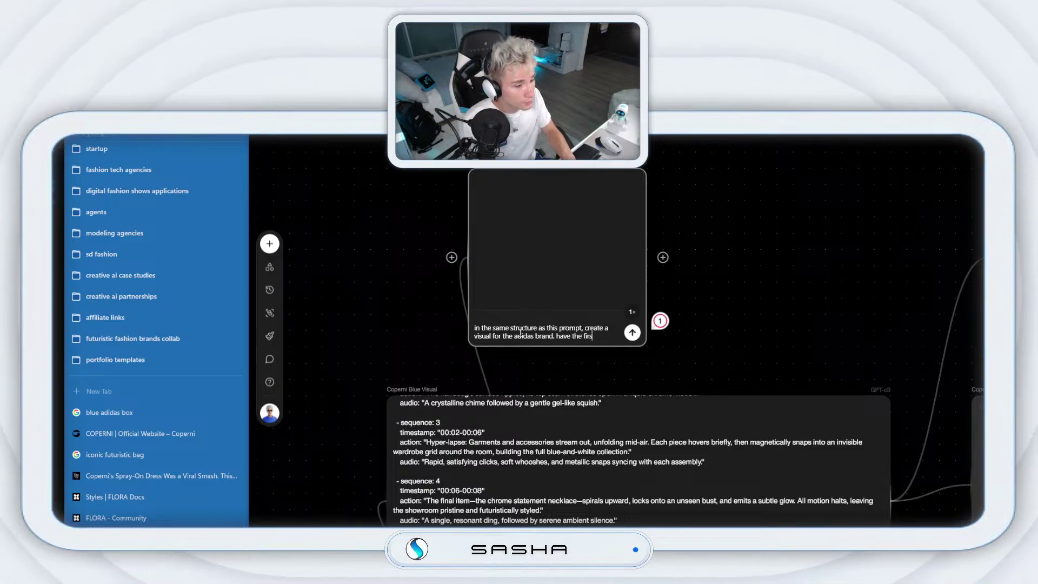
pyautogui.write('t item be the')
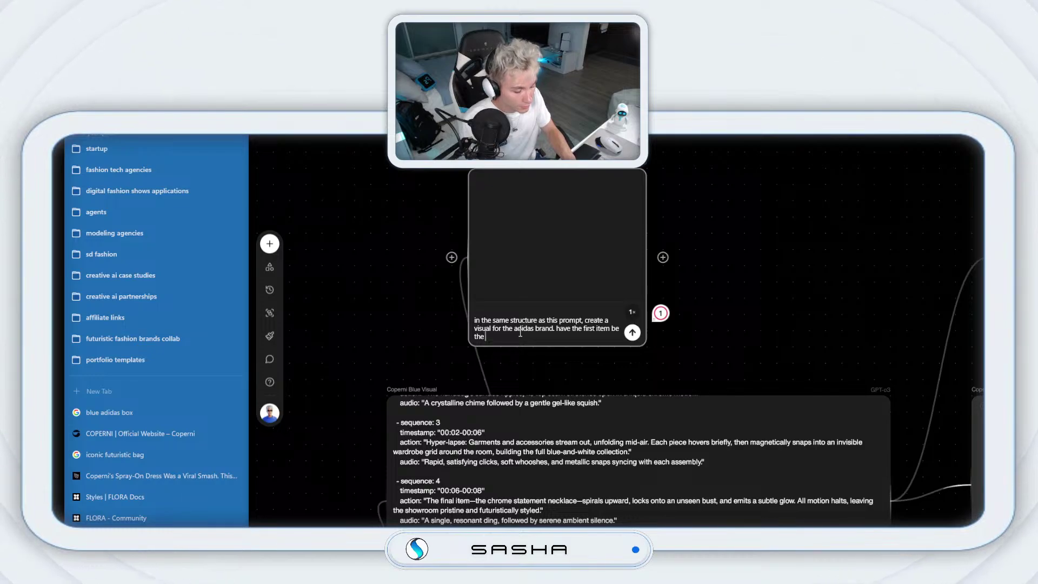
pyautogui.write(' iconic blue box')
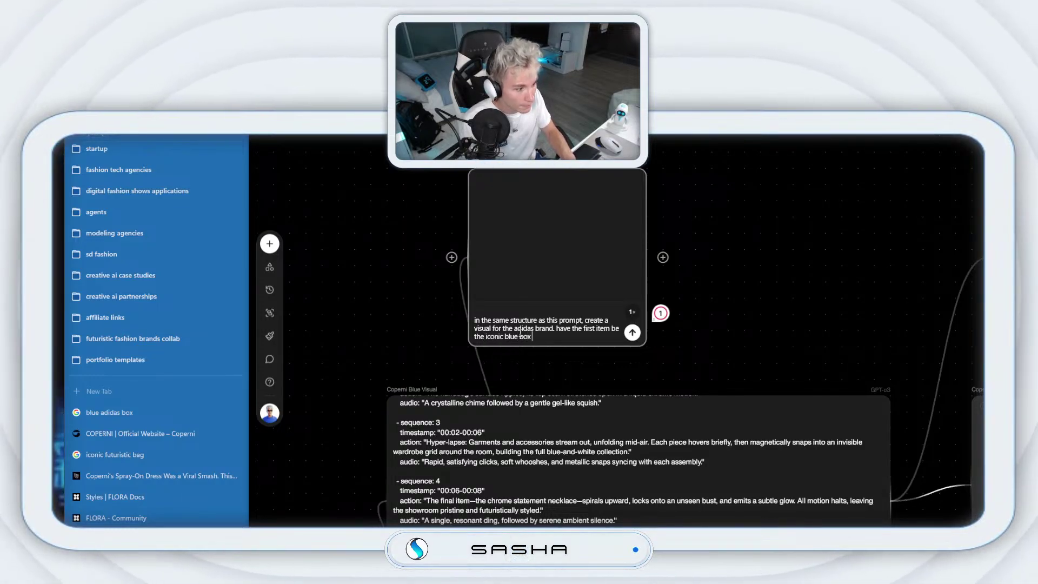
# - Extend the blue box sentence with "that then pops out a variety of adidas's most iconic fashion pieces and items."
pyautogui.write(' that then po')
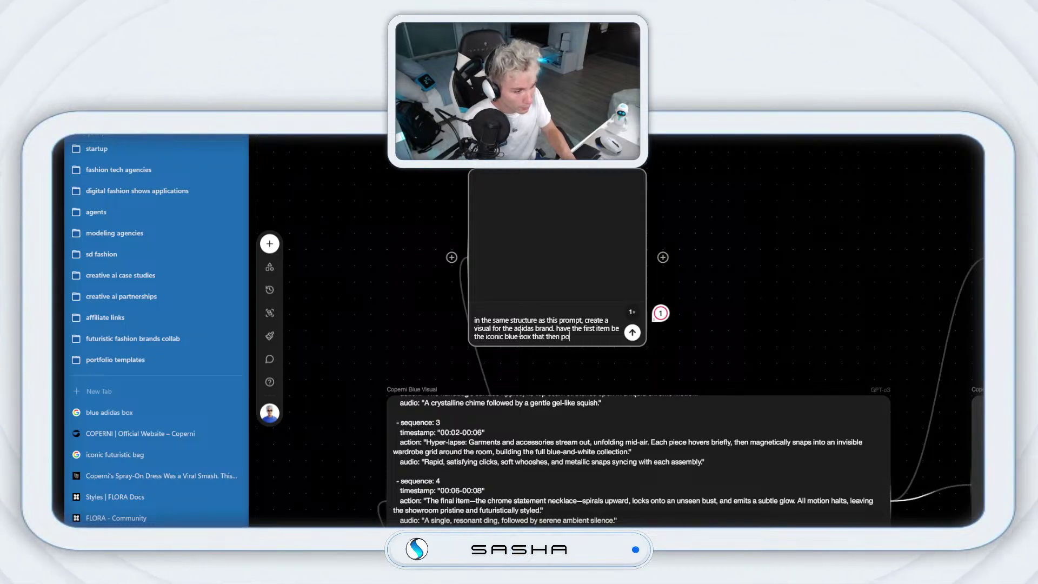
pyautogui.write('ps ouit')
pyautogui.press('BackSpace')
pyautogui.press('BackSpace')
pyautogui.write('t a variety of')
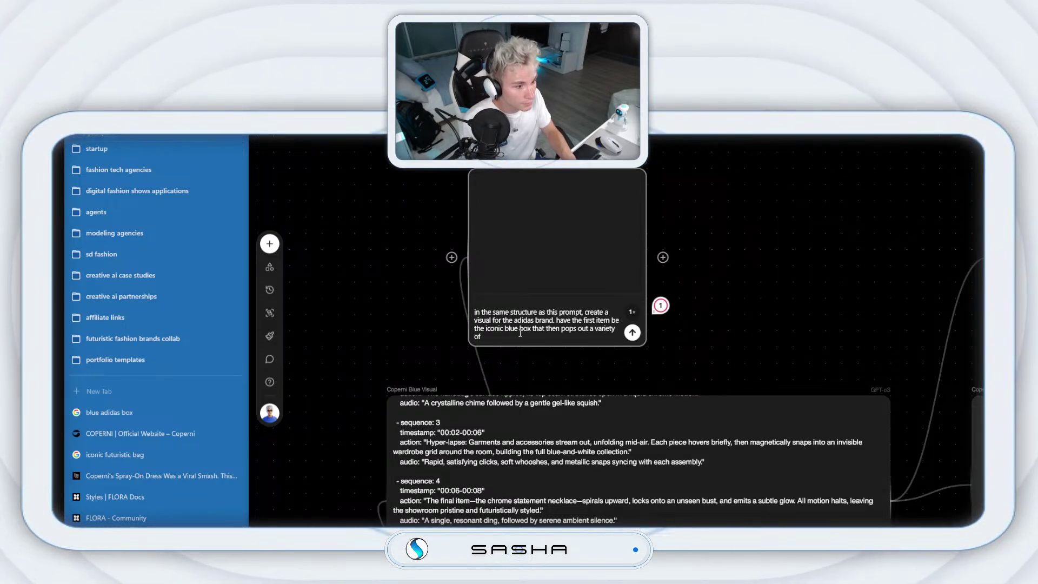
pyautogui.write(' adida')
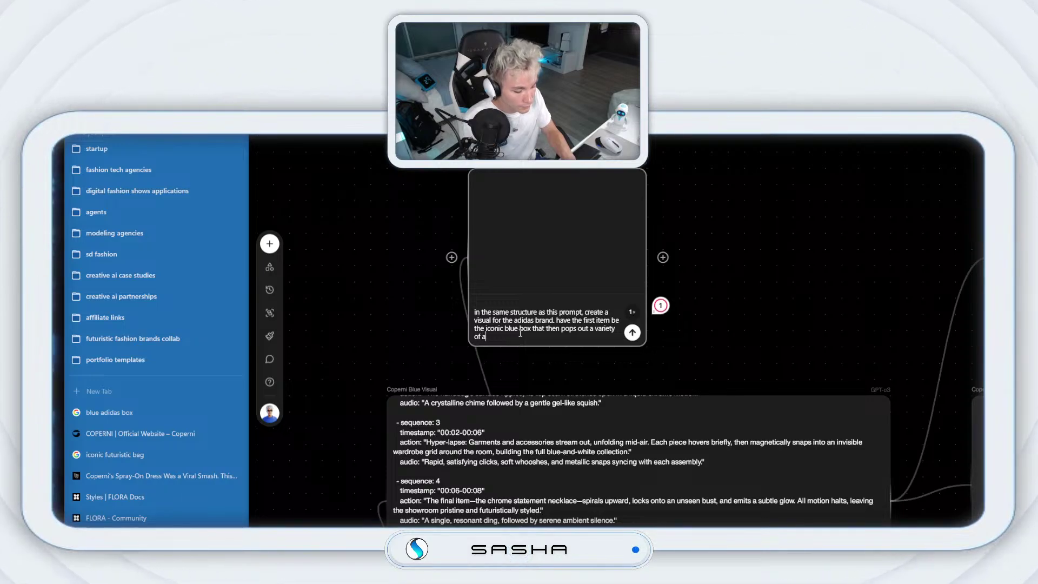
pyautogui.write("s's ")
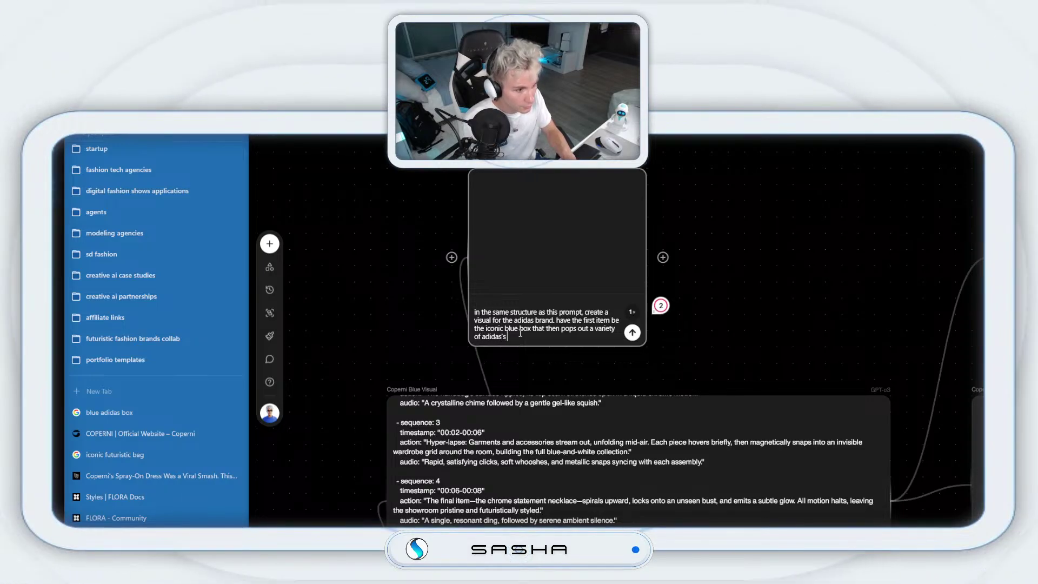
pyautogui.write('most iconic ')
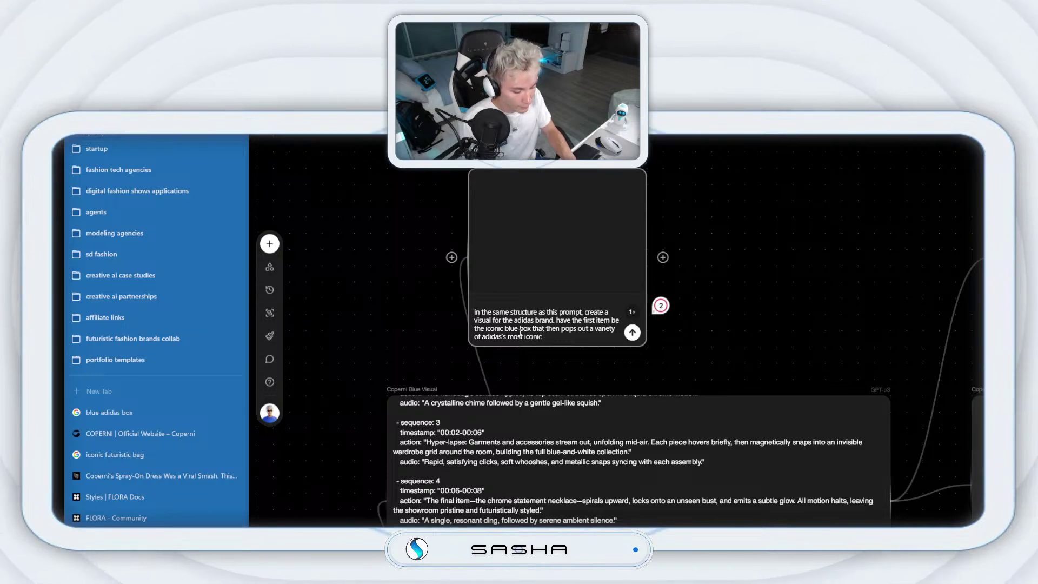
pyautogui.write('fashion')
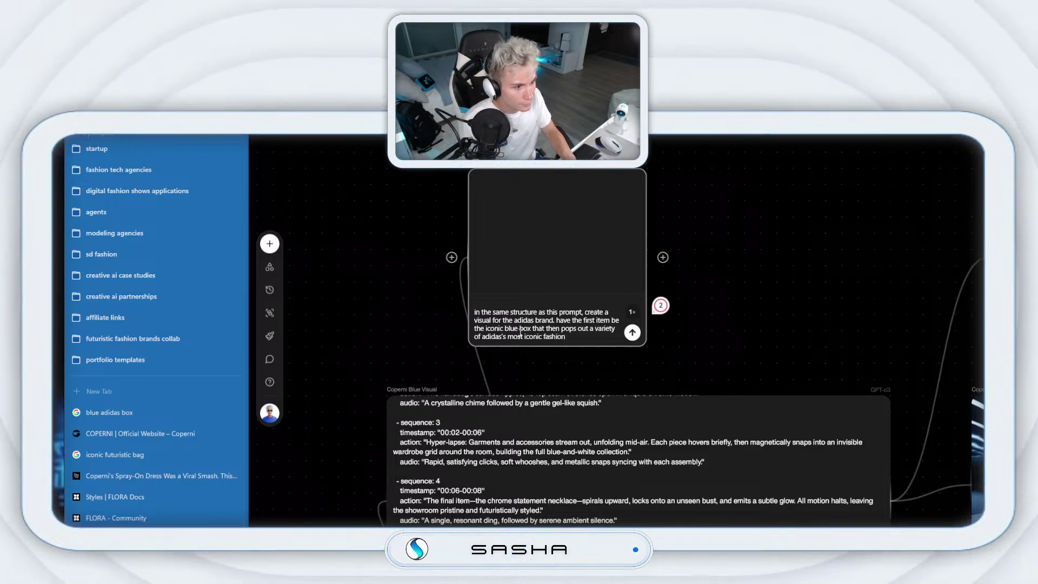
pyautogui.write(' pieces')
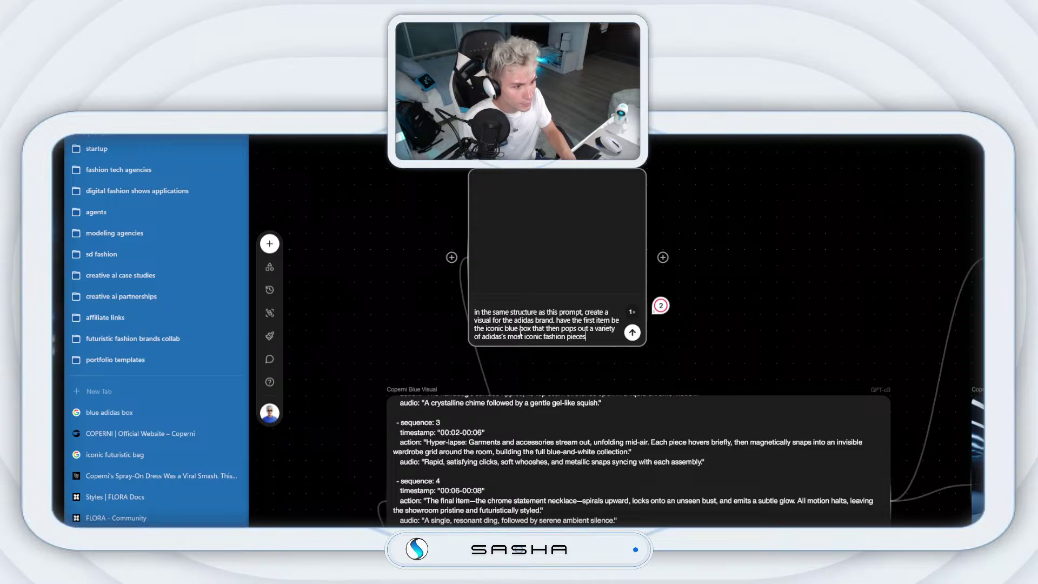
pyautogui.write(' and items.')
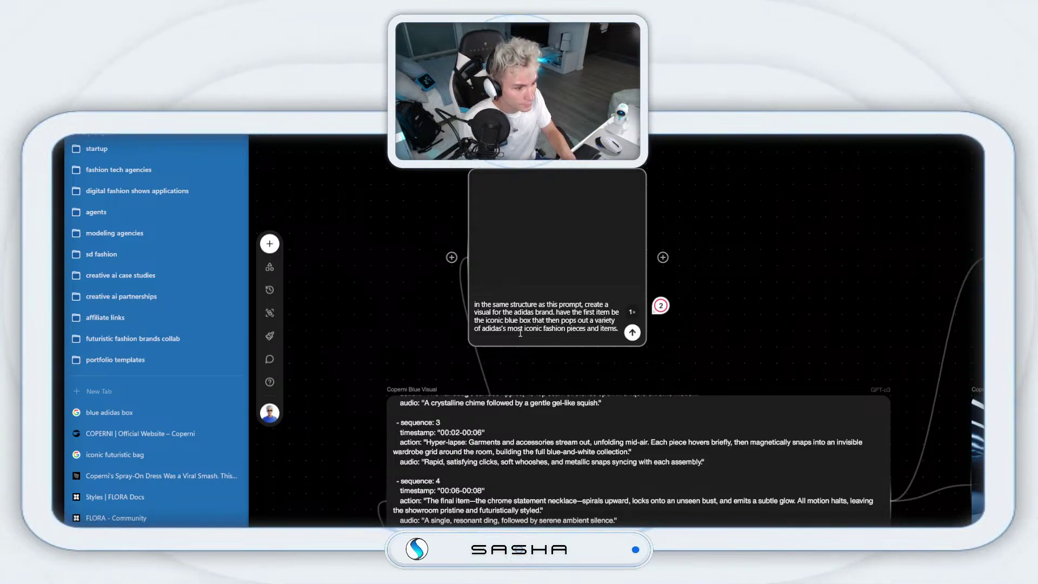
# - Add the colour instruction "make sure everything is blue, black and white" to the adidas prompt
pyautogui.write(' makre s')
pyautogui.press('BackSpace')
pyautogui.press('BackSpace')
pyautogui.press('BackSpace')
pyautogui.press('BackSpace')
pyautogui.write('e sure')
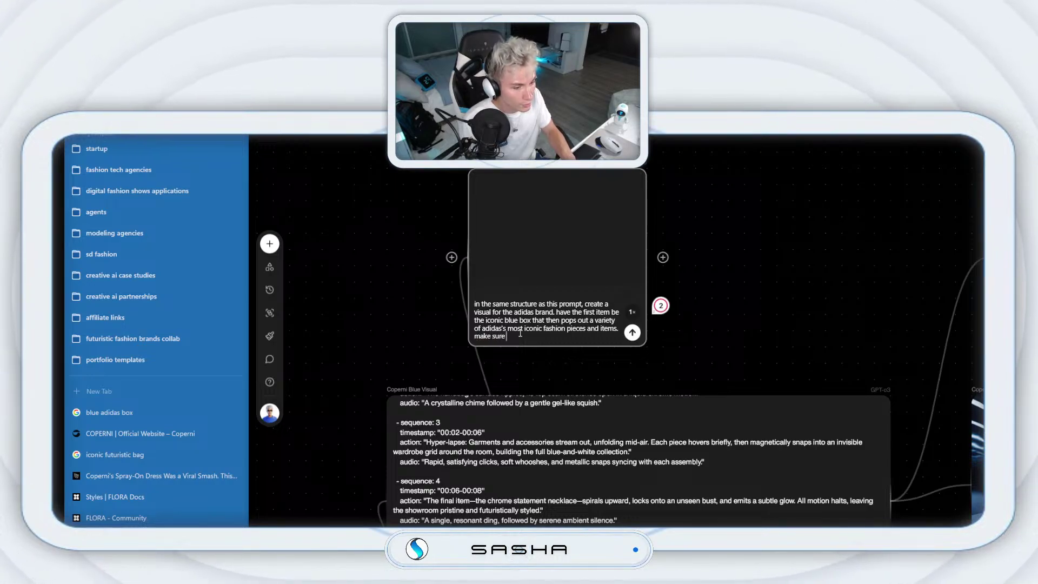
pyautogui.write(' ever')
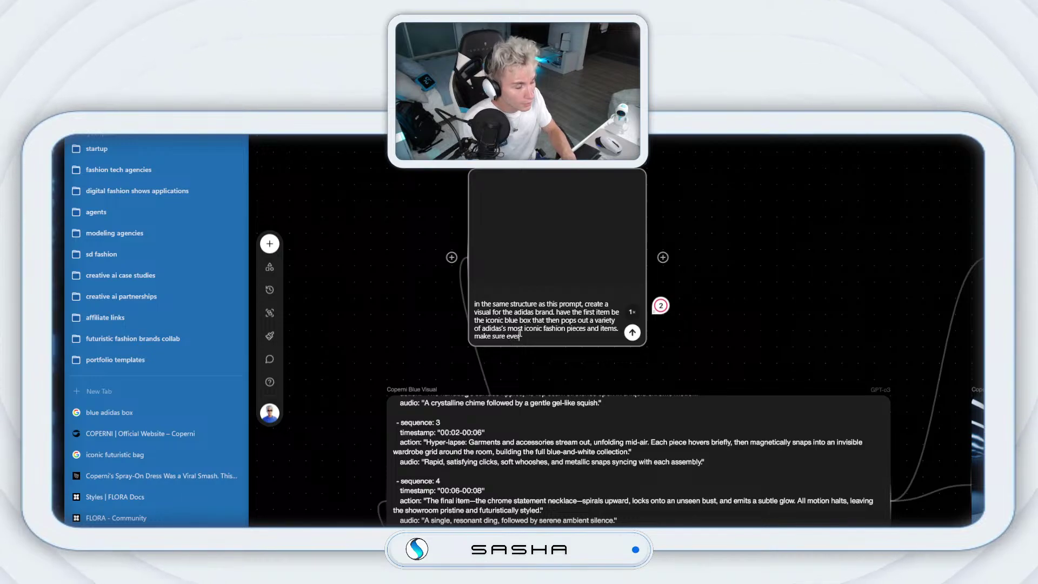
pyautogui.write('ything is blue, black and whi')
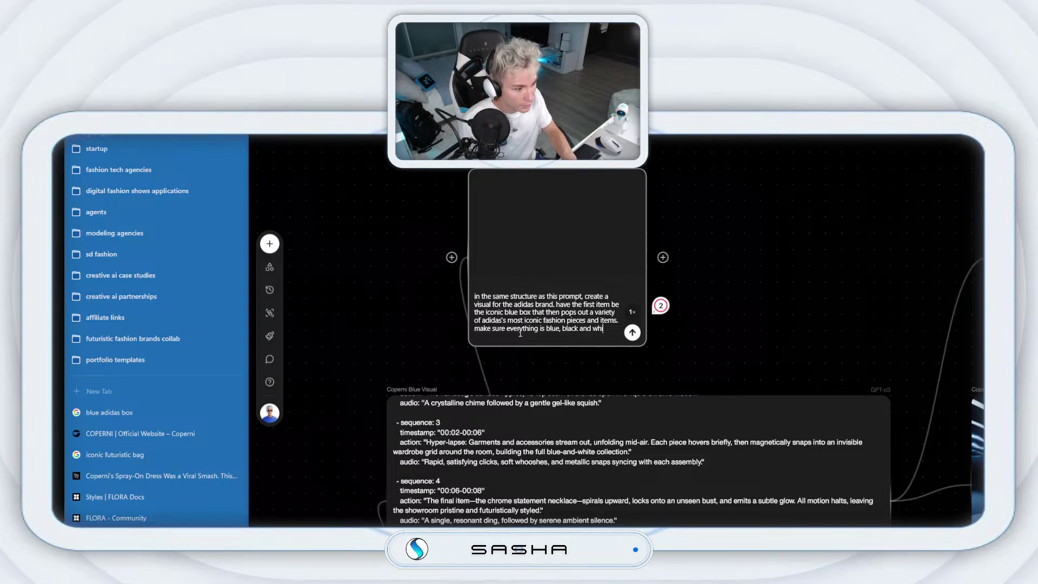
# - Finish the adidas prompt by asking for a futuristic, chrome and chic minimalism theme, and generate the text
pyautogui.write('te. the who')
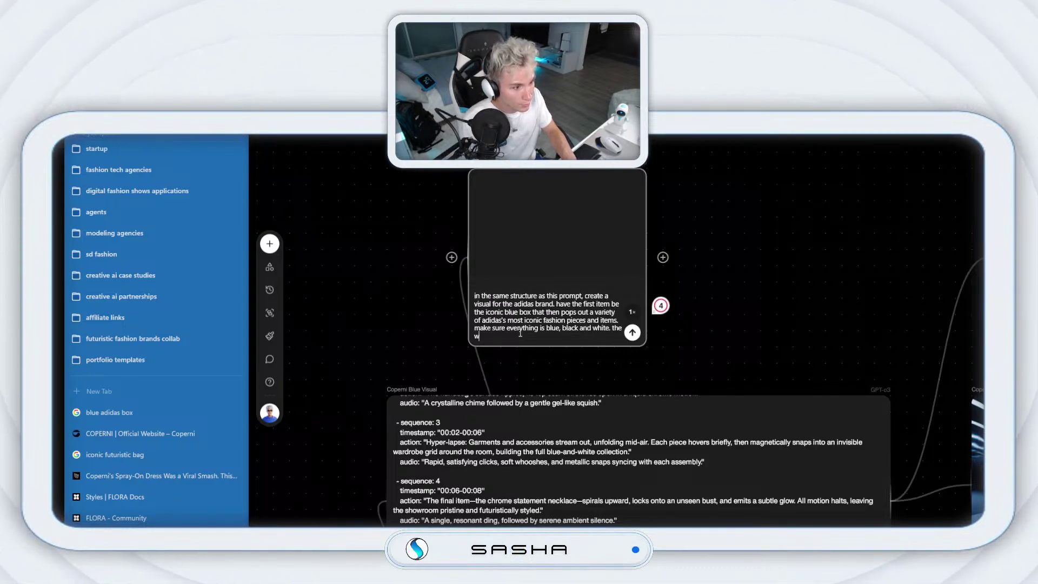
pyautogui.write('le theme should be')
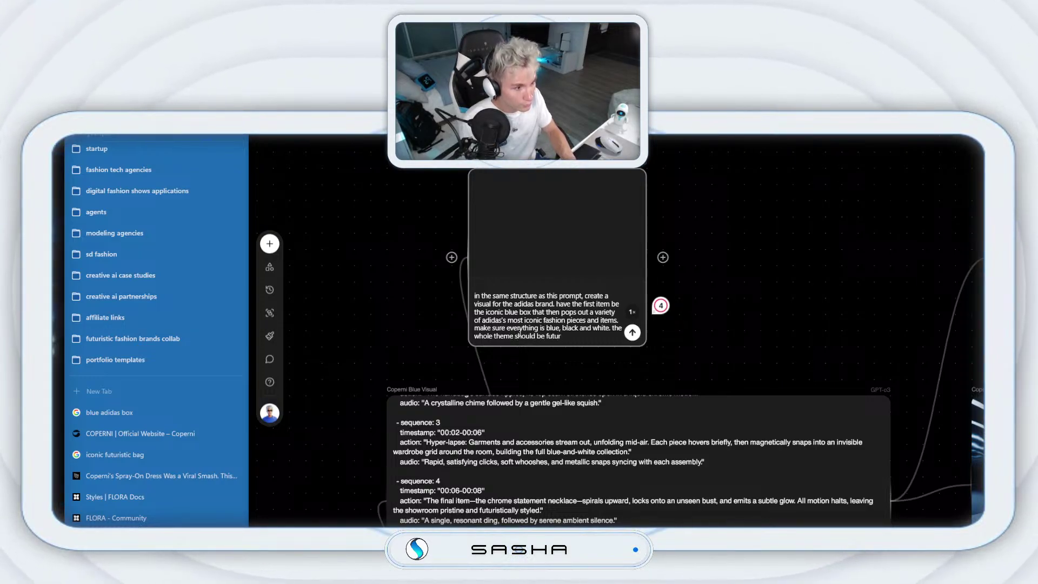
pyautogui.write('futuristitic, chrome, and')
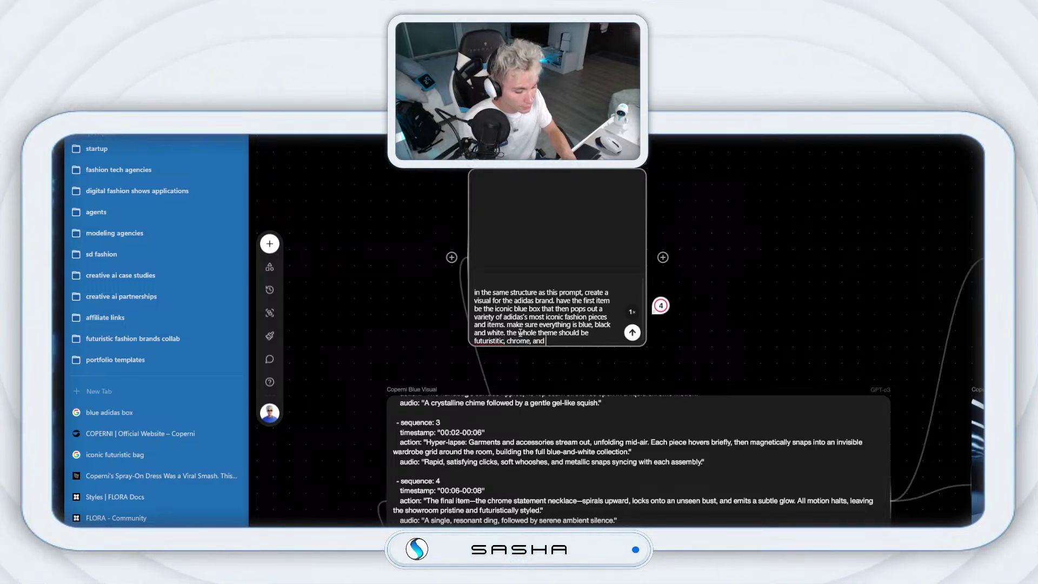
pyautogui.write('m')
pyautogui.write('inam')
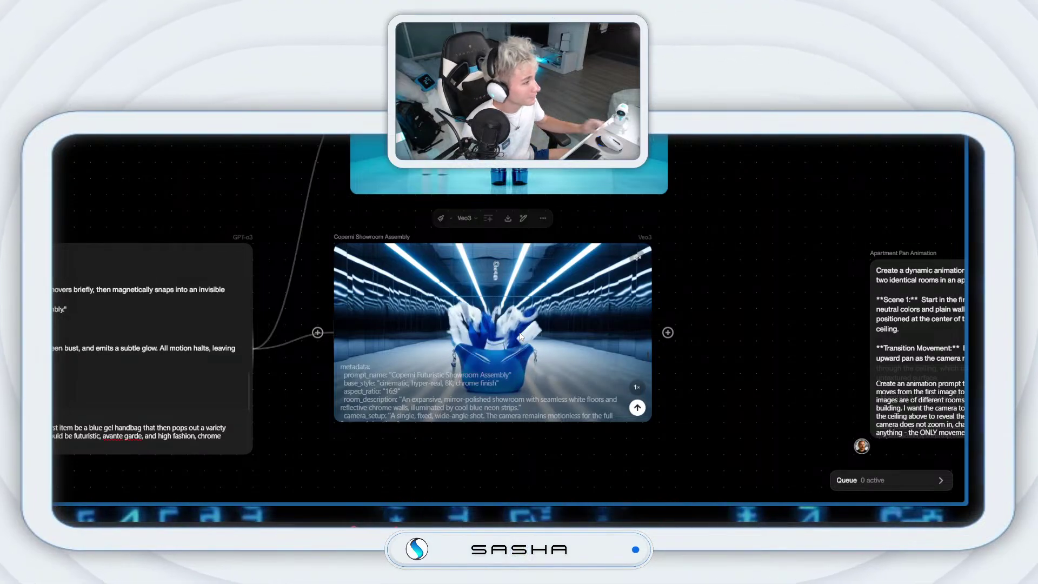
# - Watch the Coperni Showroom Assembly video in fullscreen, then return to the canvas
pyautogui.scroll(3, 563, 335)
pyautogui.hscroll(1, 562, 336)
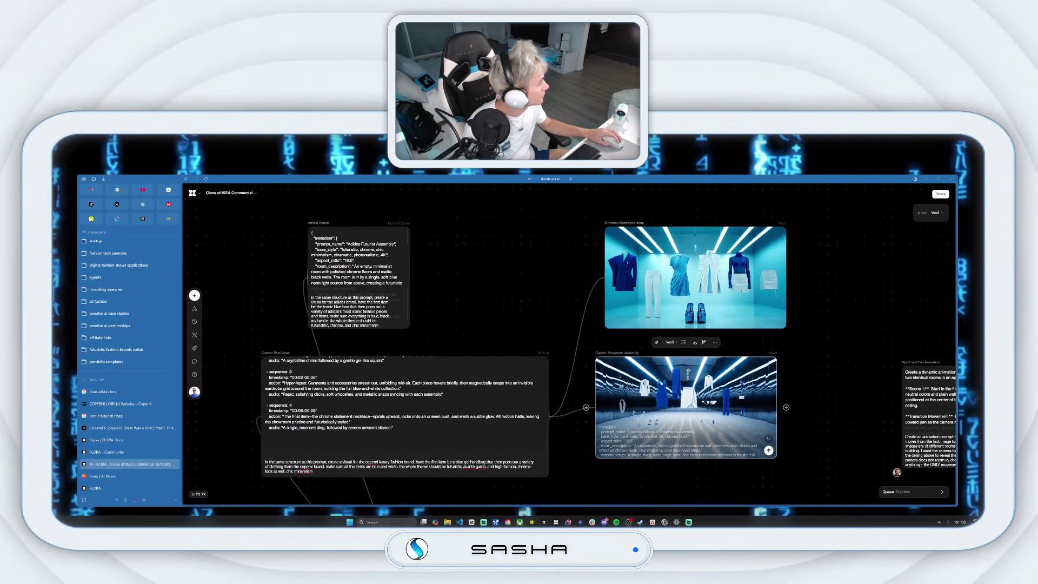
pyautogui.rightClick(729, 404)
pyautogui.click(711, 409)
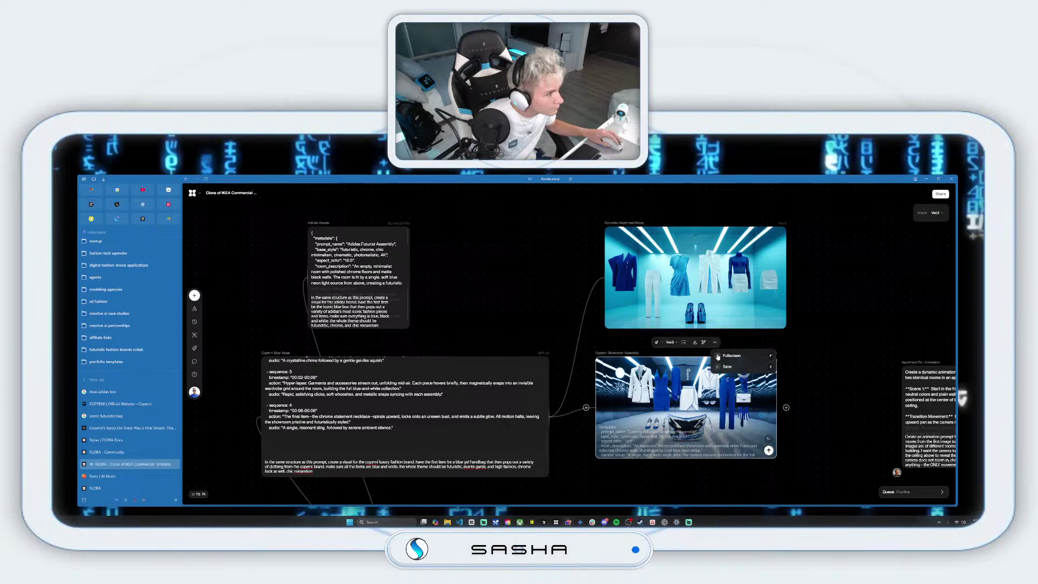
pyautogui.click(714, 356)
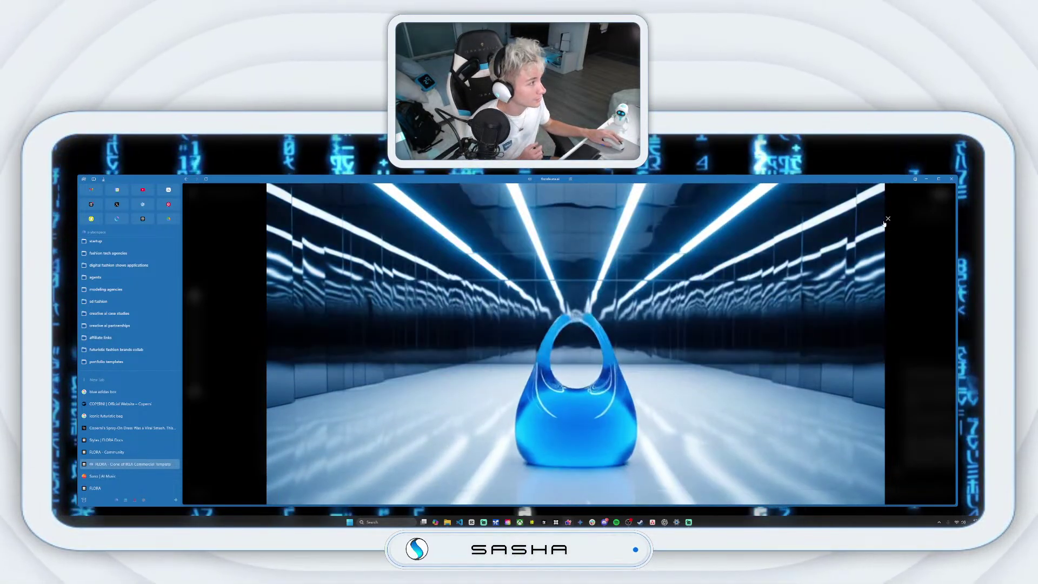
pyautogui.click(888, 218)
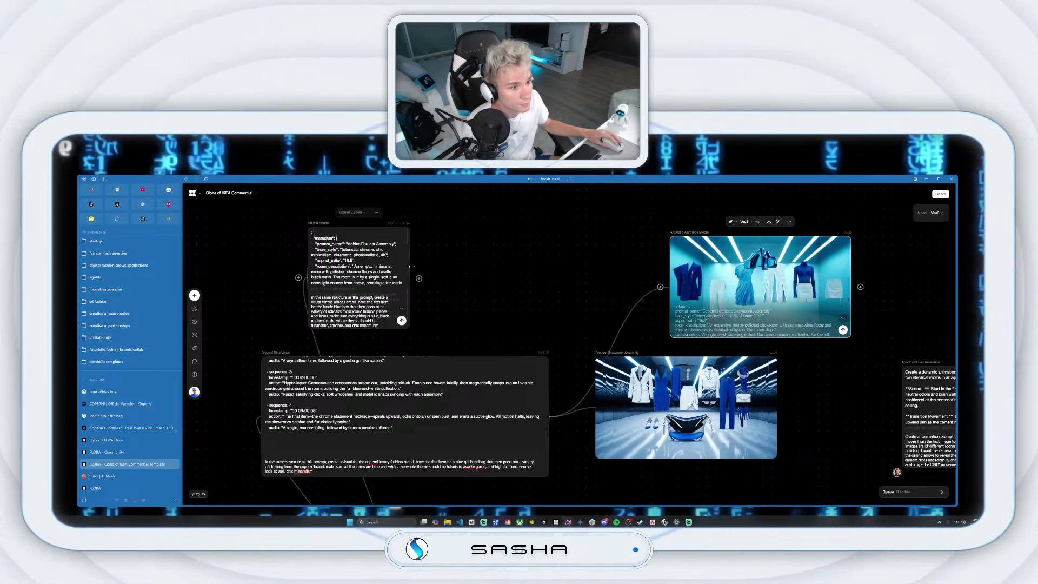
# - Widen the adidas text block and read its generated prompt through to the assembled elements and negative prompts
pyautogui.moveTo(411, 264); pyautogui.dragTo(467, 275)
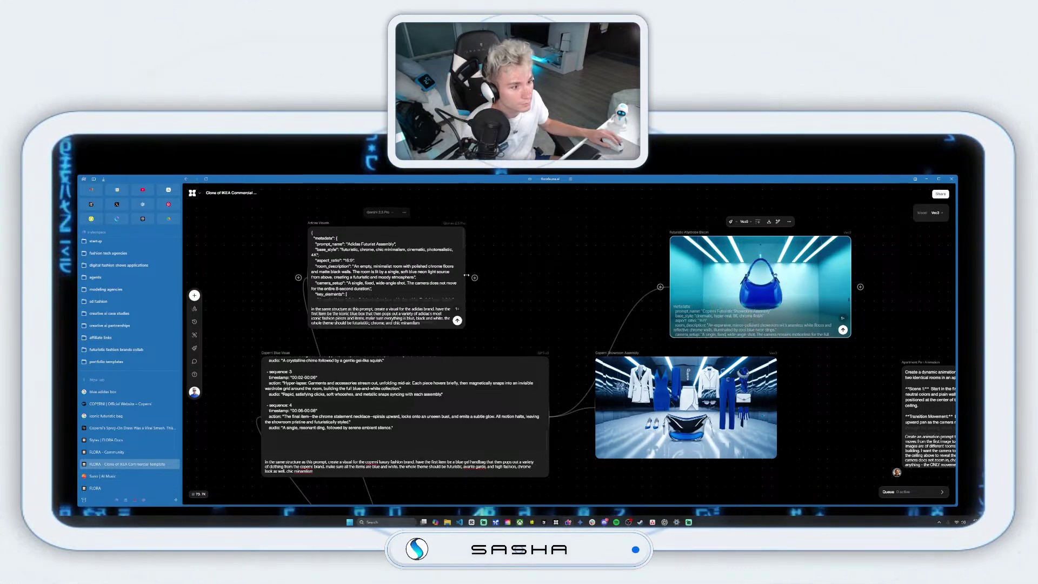
pyautogui.scroll(-1, 381, 253)
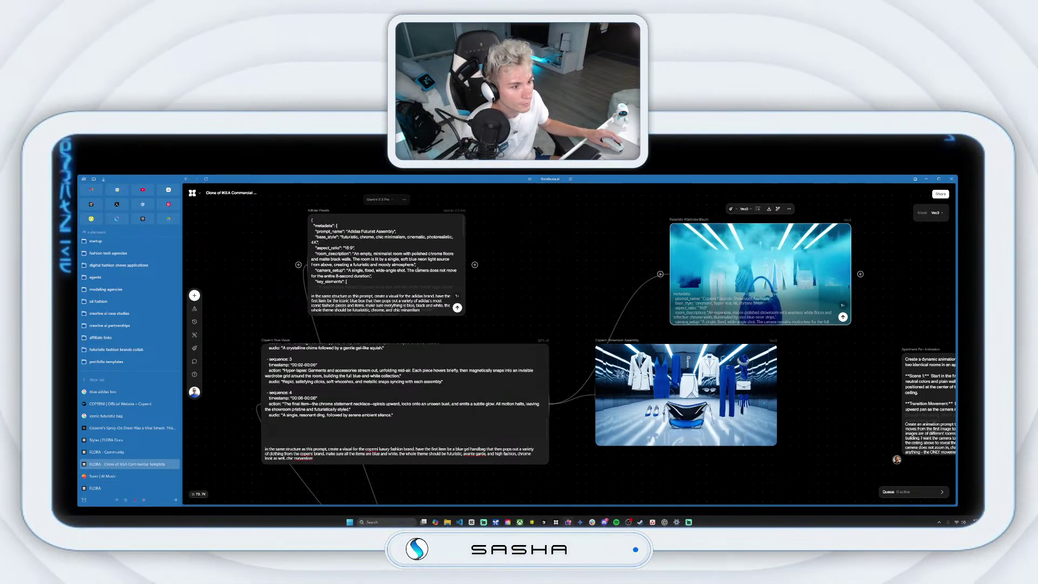
pyautogui.click(382, 253)
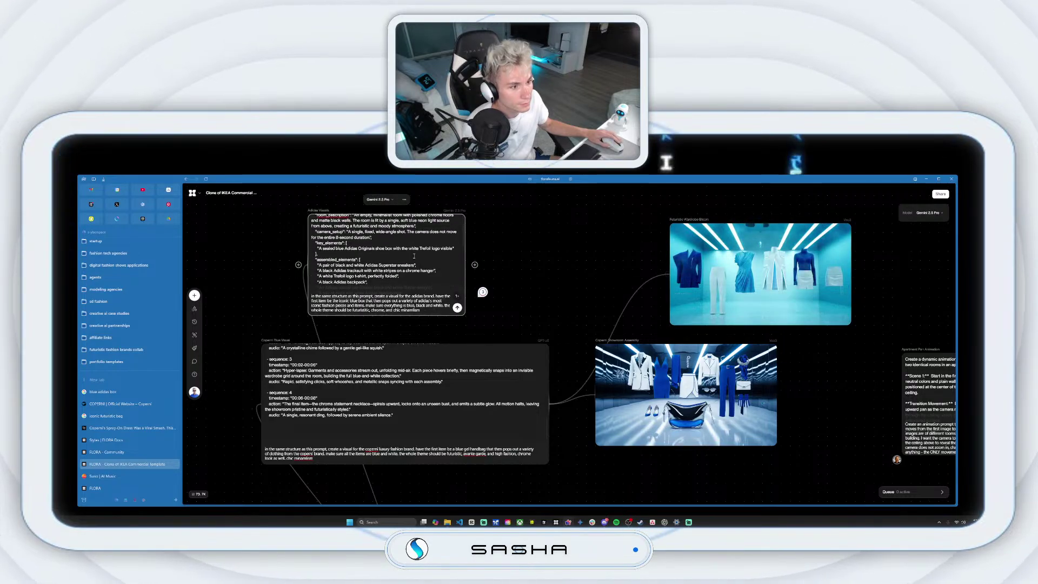
pyautogui.scroll(-3, 434, 258)
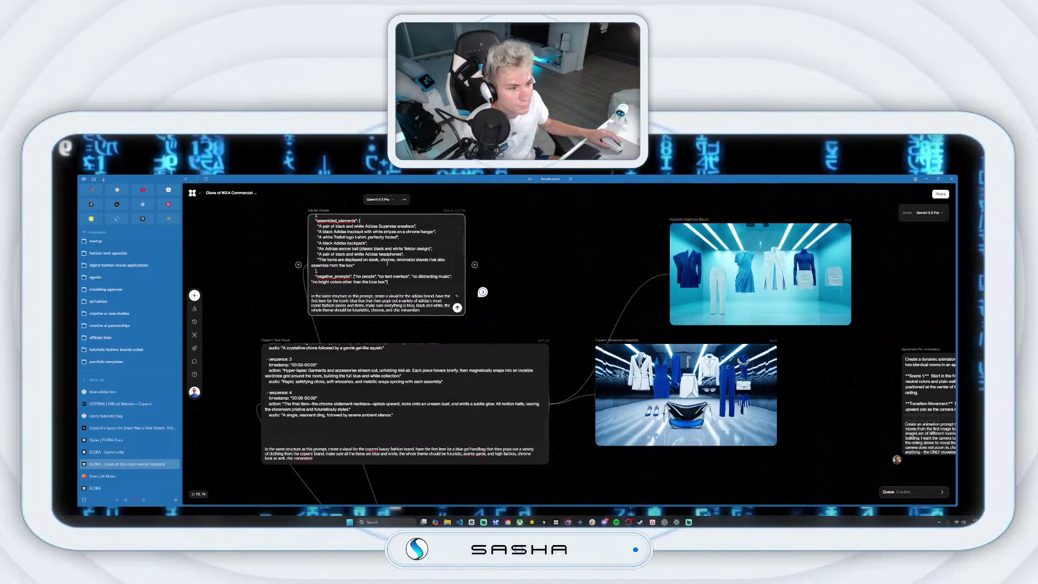
# - Review the adidas prompt's timeline, add a video block connected to the adidas text, set its model to Veo3 and generate the video
pyautogui.scroll(-3, 396, 256)
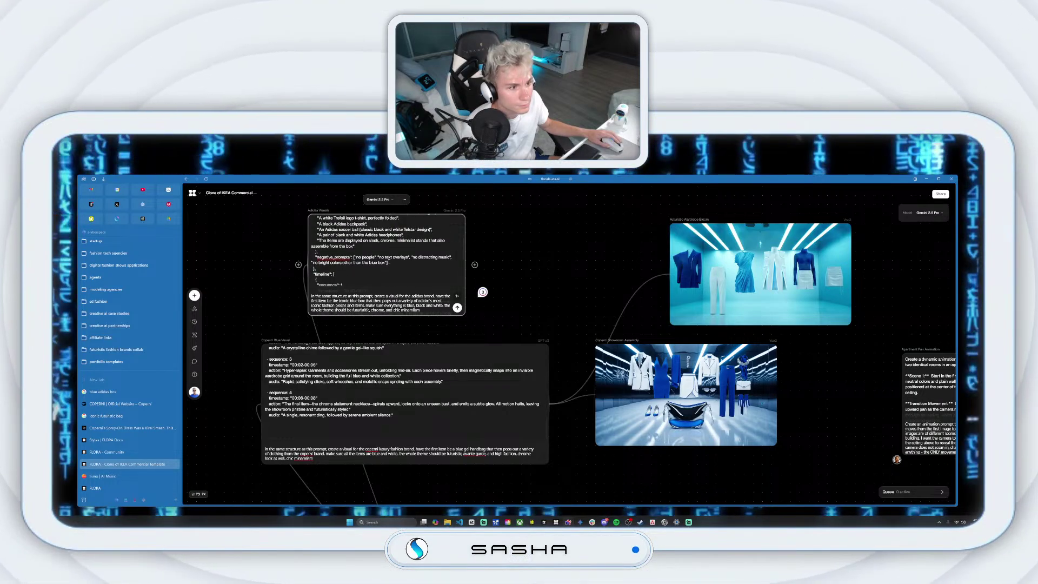
pyautogui.scroll(-2, 397, 256)
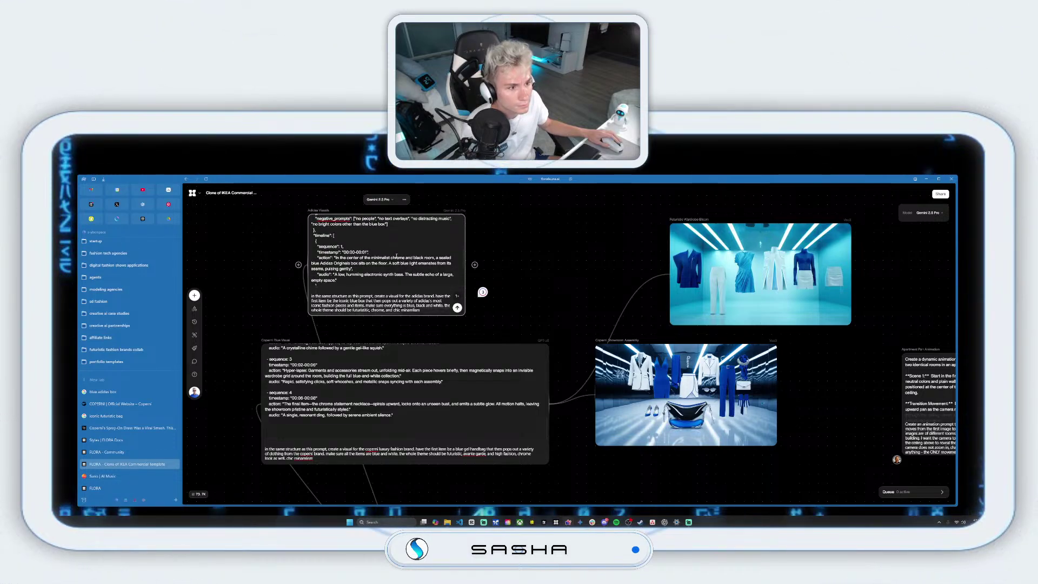
pyautogui.scroll(-1, 408, 258)
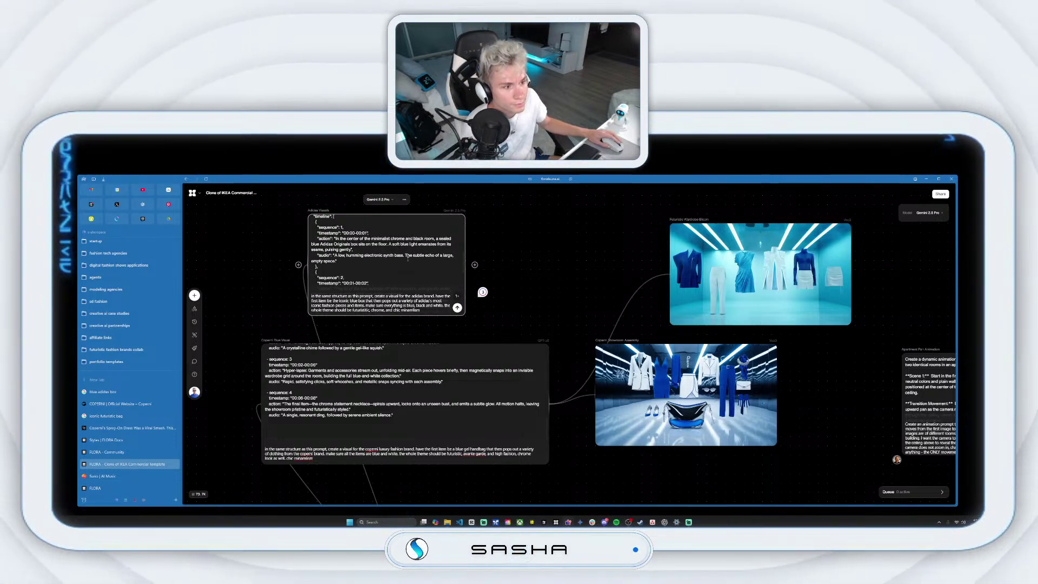
pyautogui.moveTo(473, 266); pyautogui.dragTo(514, 236)
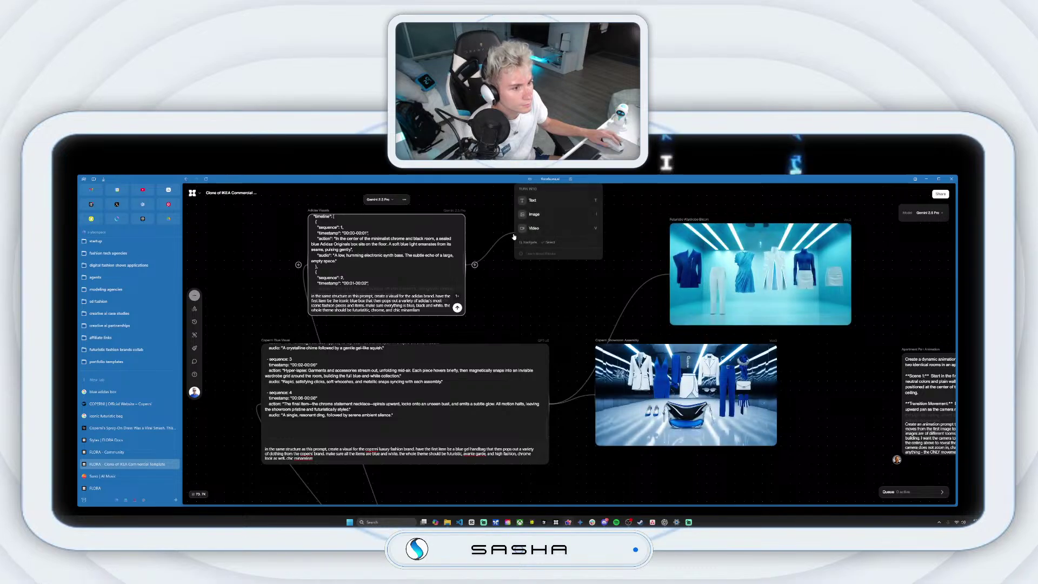
pyautogui.click(544, 230)
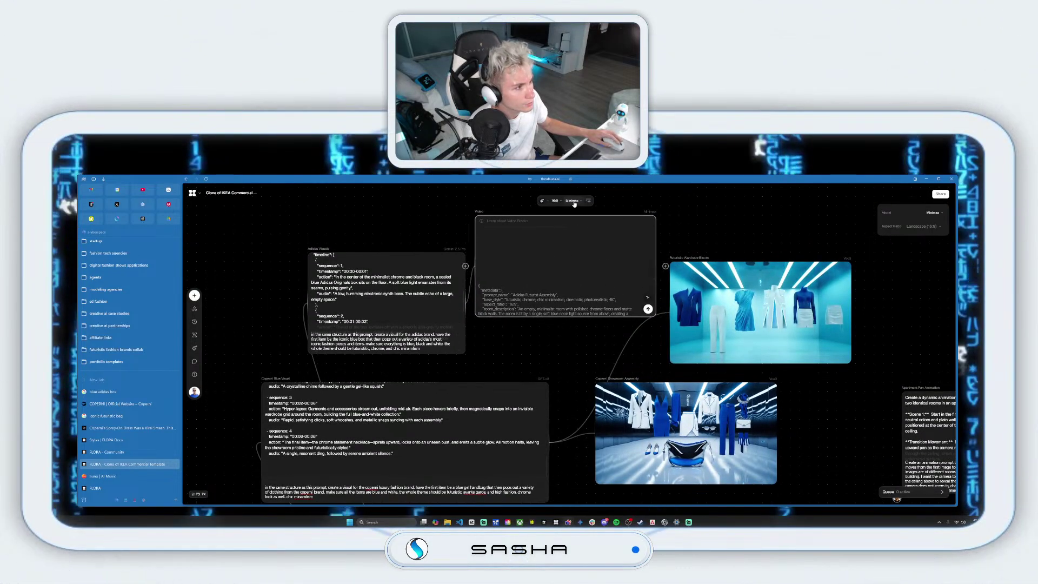
pyautogui.click(574, 203)
pyautogui.click(635, 311)
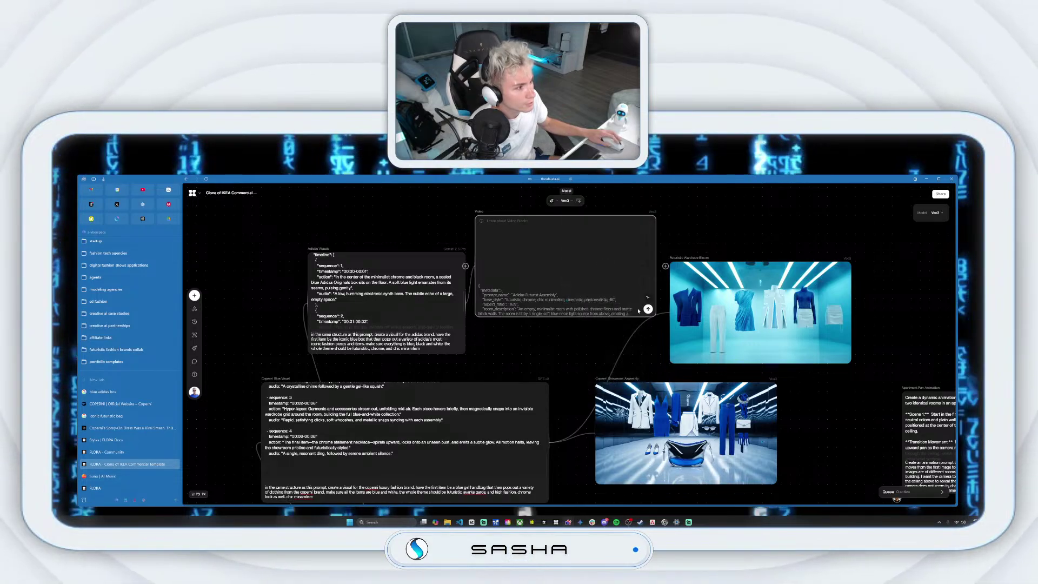
pyautogui.click(648, 309)
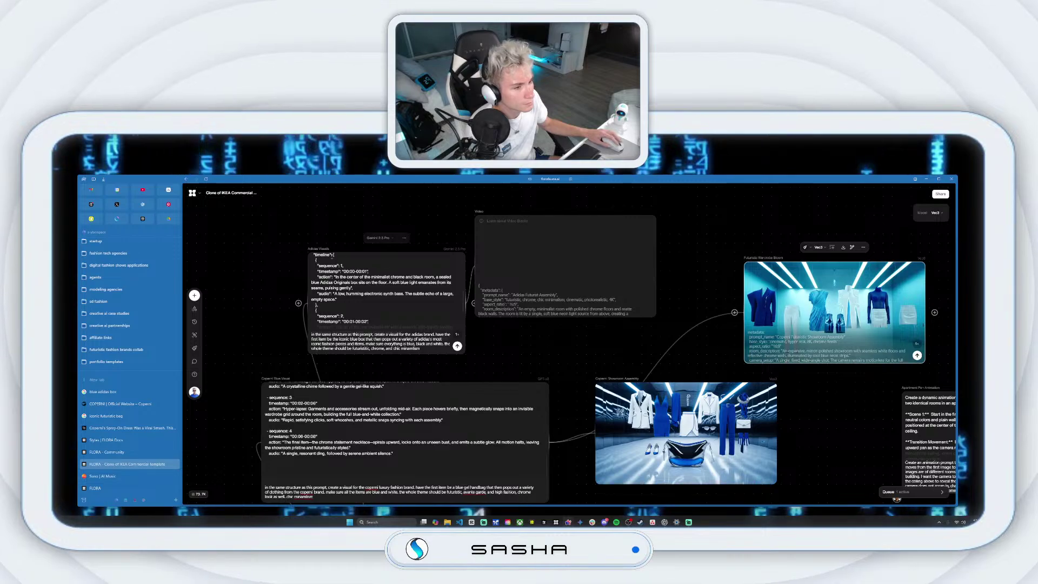
# - Space out the adidas text block and its new video block on the canvas
pyautogui.moveTo(322, 250); pyautogui.dragTo(289, 248)
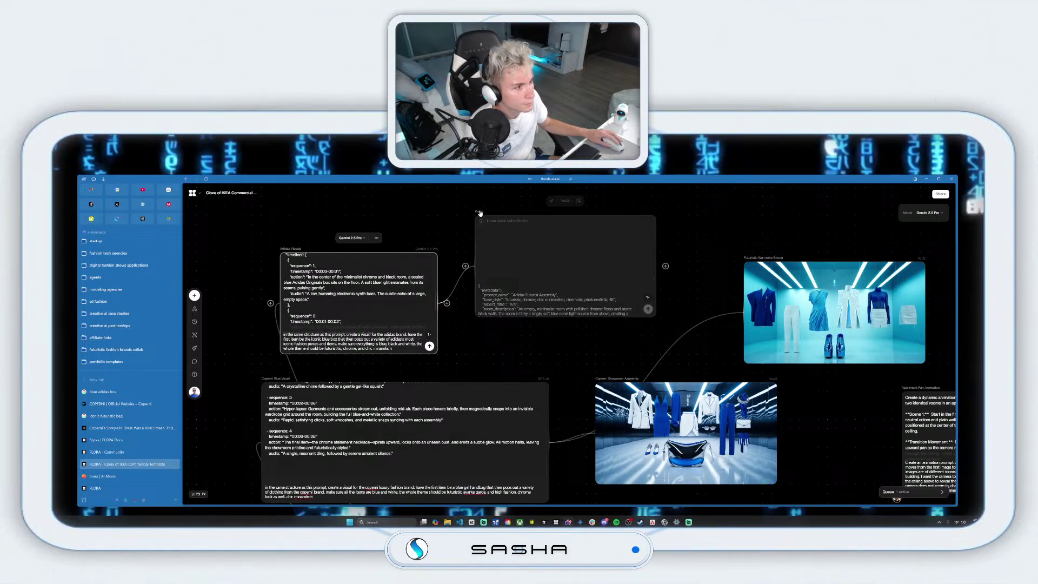
pyautogui.moveTo(480, 213); pyautogui.dragTo(498, 231)
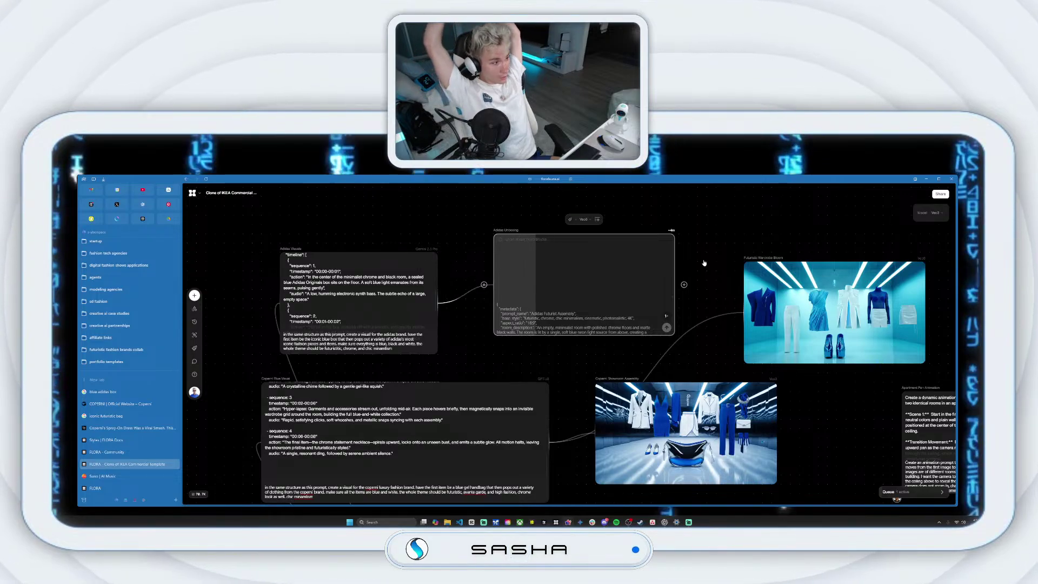
pyautogui.moveTo(682, 409)
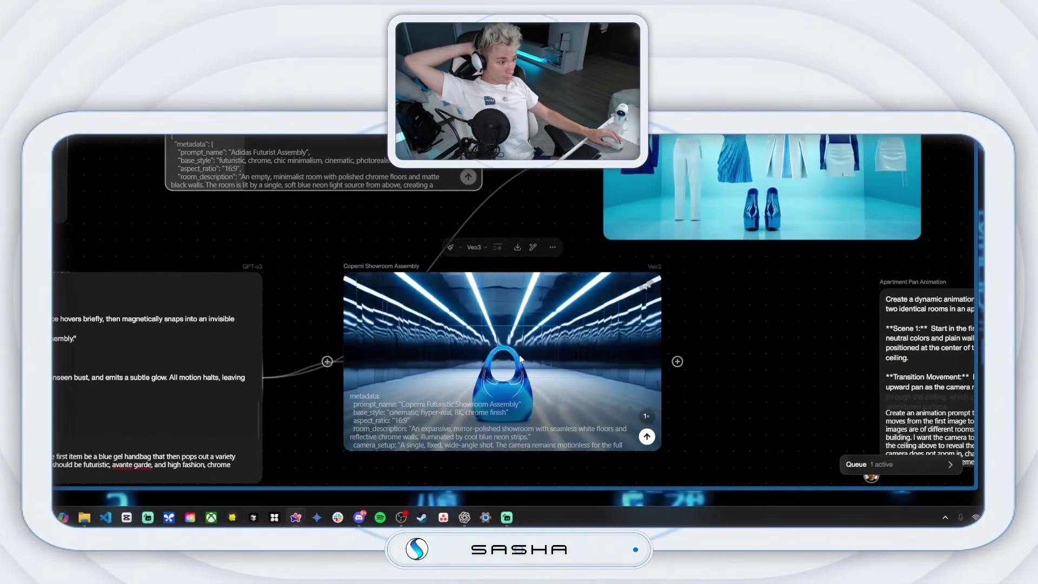
pyautogui.moveTo(713, 284)
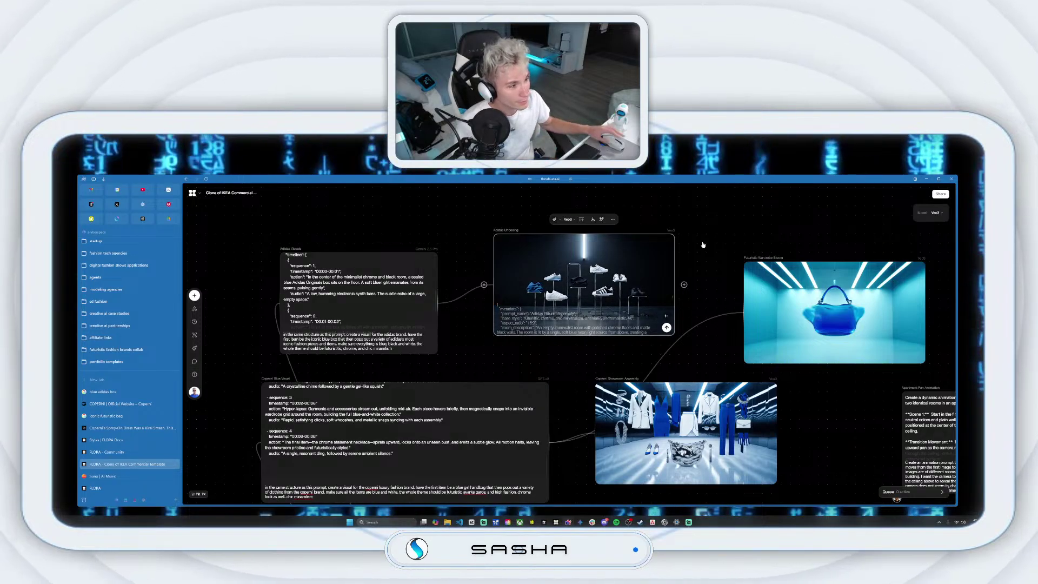
# - Preview the generated adidas video and move its block slightly up, farther from the adidas text block
pyautogui.click(396, 348)
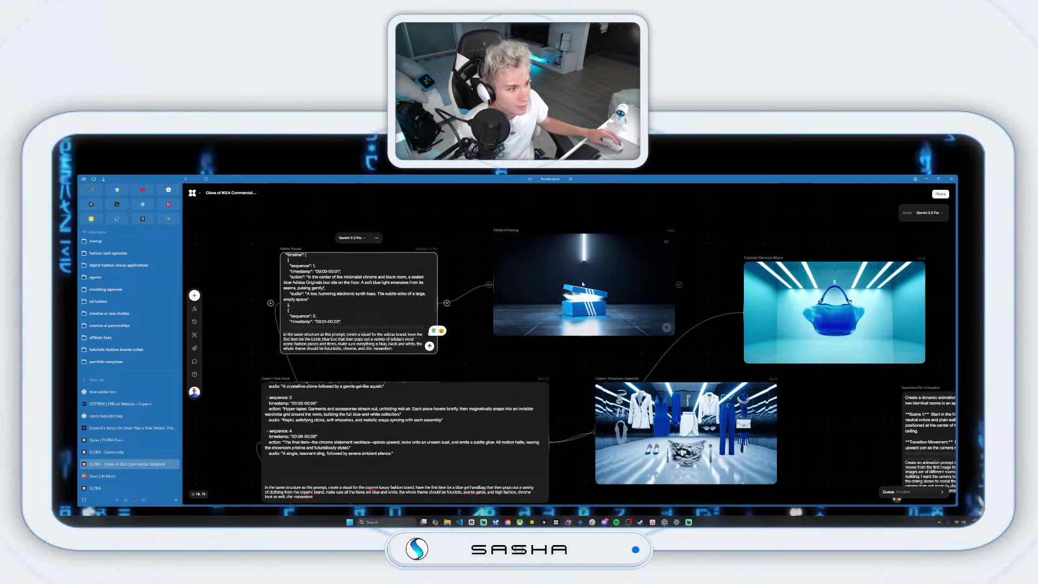
pyautogui.moveTo(587, 269)
pyautogui.moveTo(590, 239); pyautogui.dragTo(609, 219)
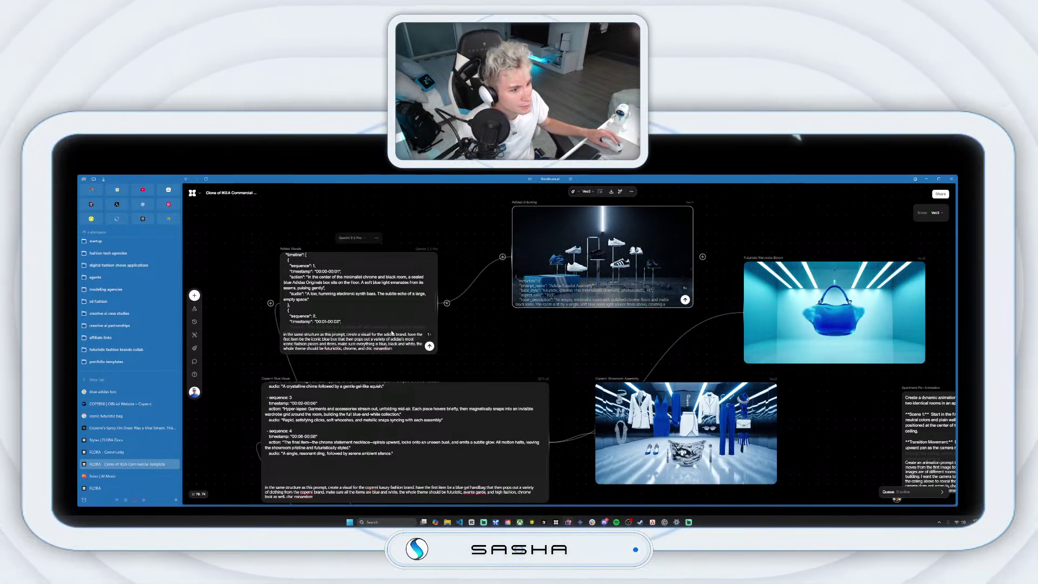
# - Extend the end of the adidas prompt with "focus on shoes, tracksuit,"
pyautogui.click(400, 349)
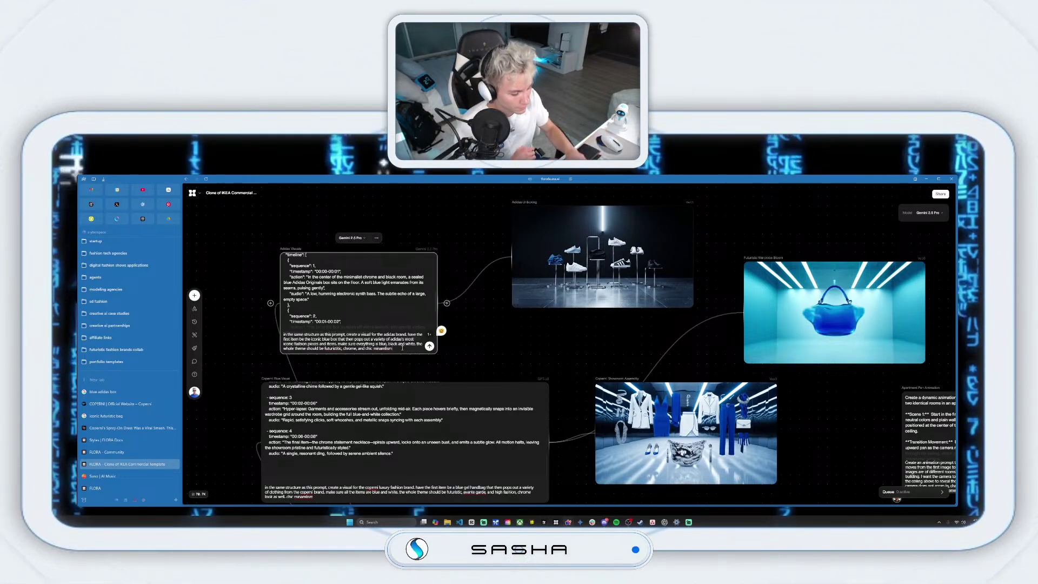
pyautogui.write('focus')
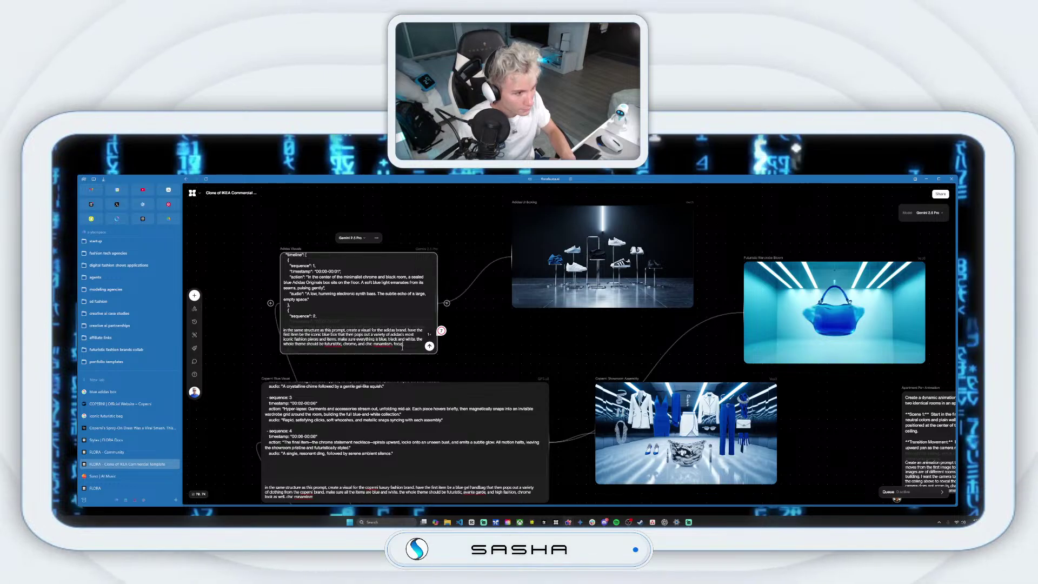
pyautogui.write(' on fash')
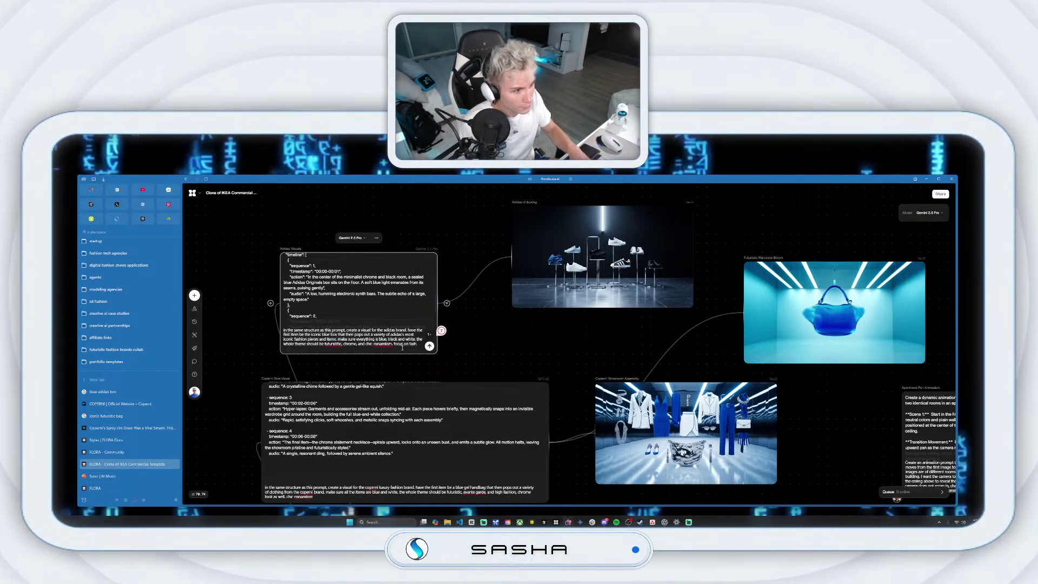
pyautogui.press('BackSpace')
pyautogui.press('BackSpace')
pyautogui.press('BackSpace')
pyautogui.press('BackSpace')
pyautogui.write('shoes')
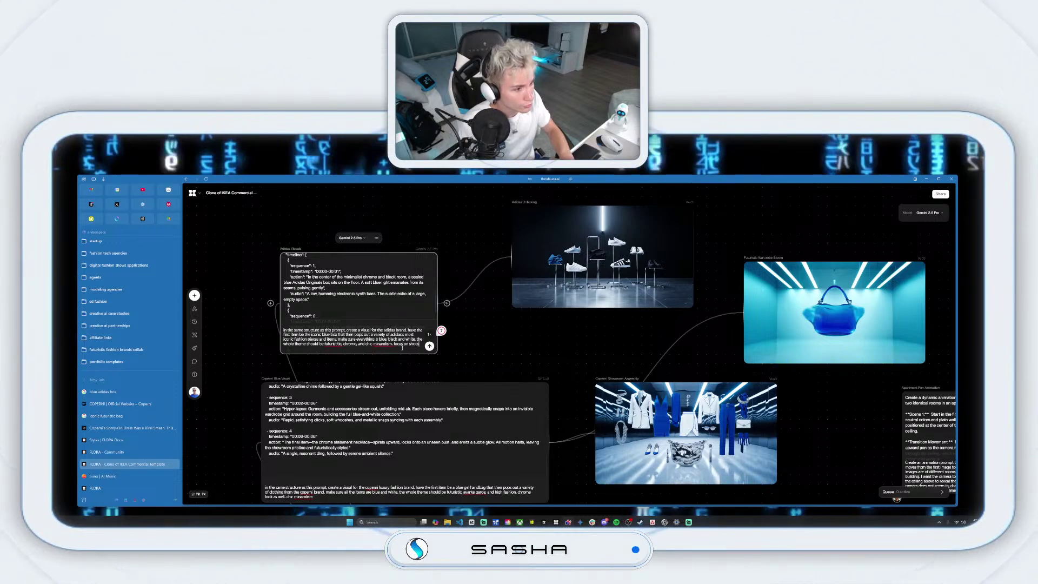
pyautogui.write(', tra')
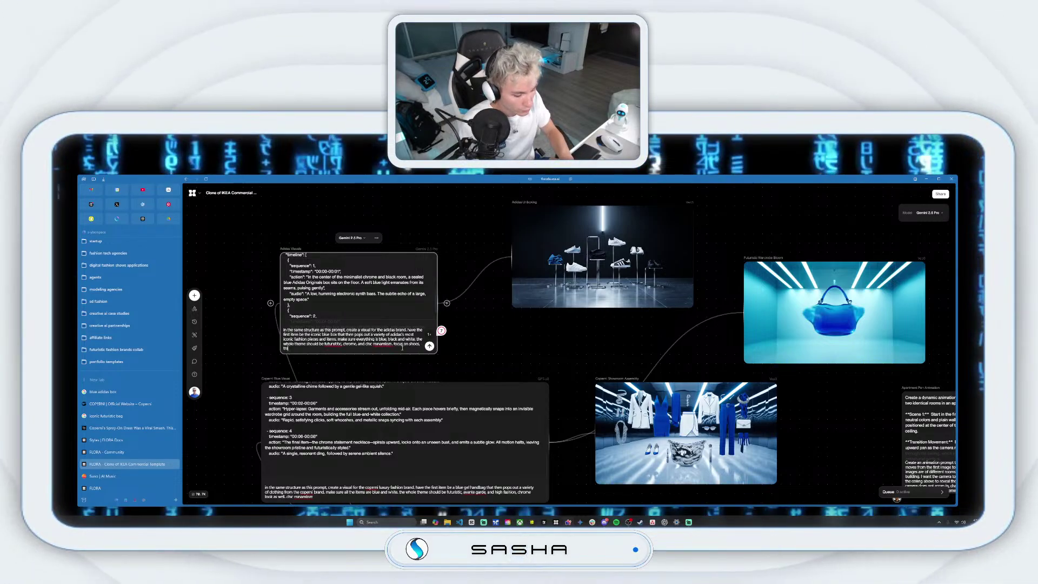
pyautogui.write('de,')
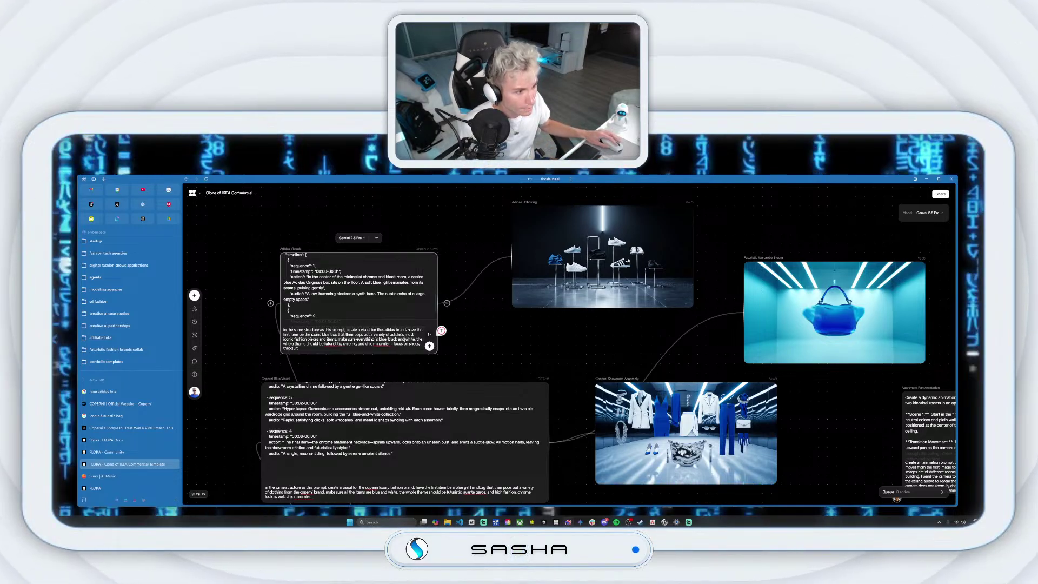
# - Change the colour instruction in the adidas prompt to "blue, white and a little black"
pyautogui.click(405, 339)
pyautogui.press('BackSpace')
pyautogui.press('BackSpace')
pyautogui.press('BackSpace')
pyautogui.press('BackSpace')
pyautogui.press('BackSpace')
pyautogui.press('BackSpace')
pyautogui.press('BackSpace')
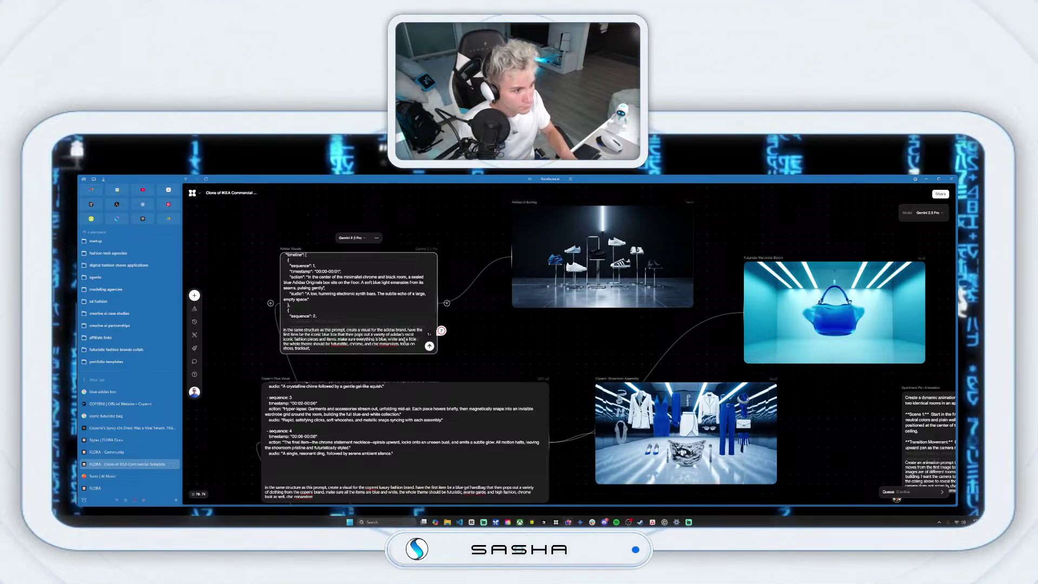
pyautogui.write('ck.')
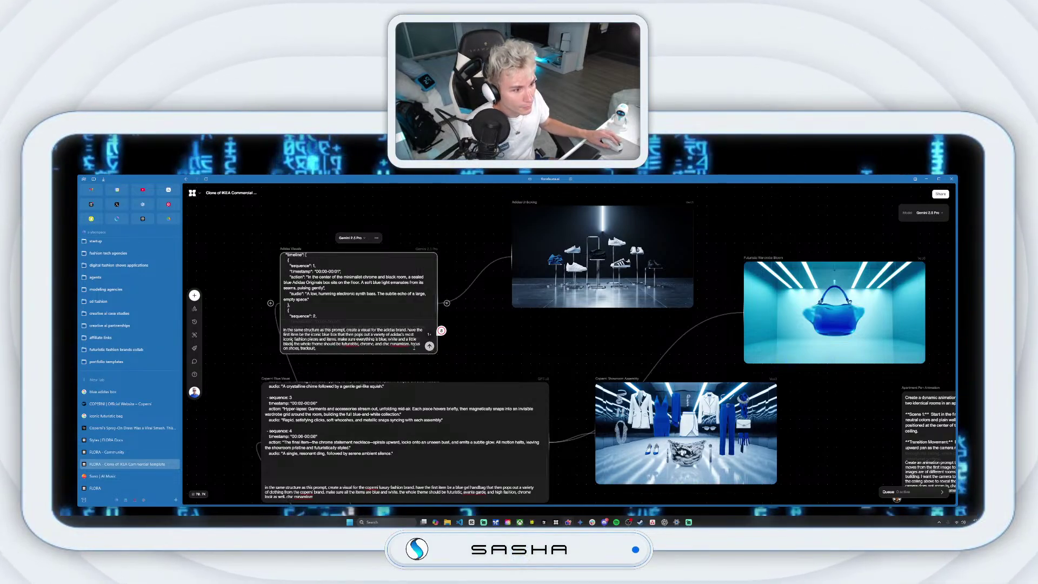
# - Finish the adidas prompt with "and any other iconic pieces from adidas" and regenerate the text
pyautogui.click(329, 349)
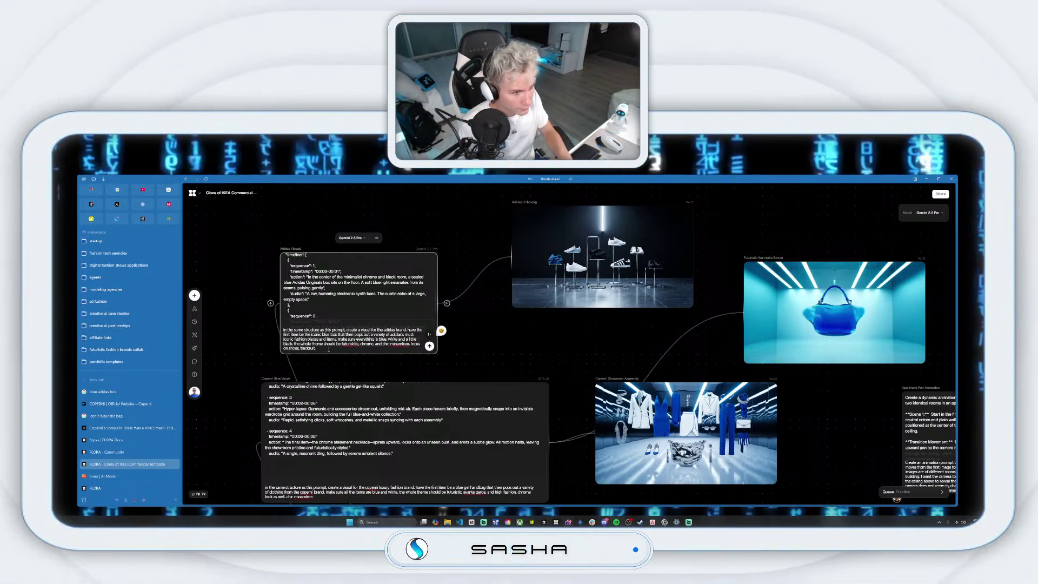
pyautogui.write('and a')
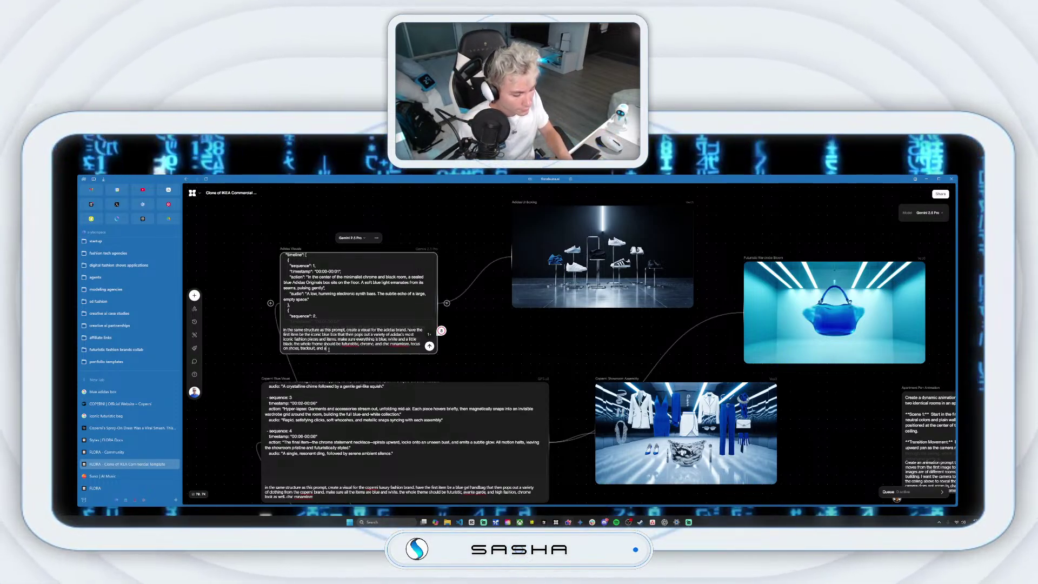
pyautogui.write('ny othe')
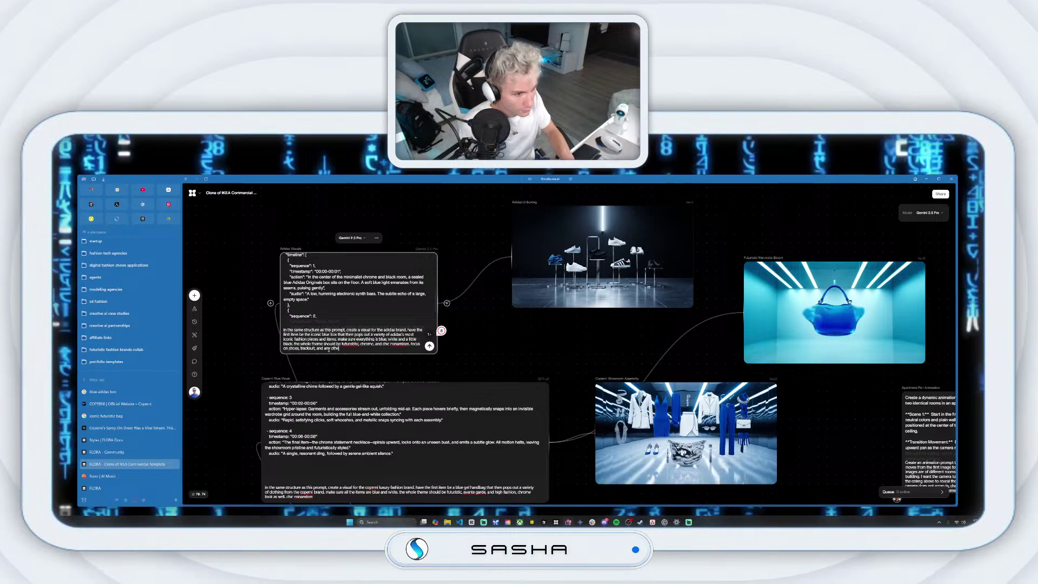
pyautogui.write('r iconic ')
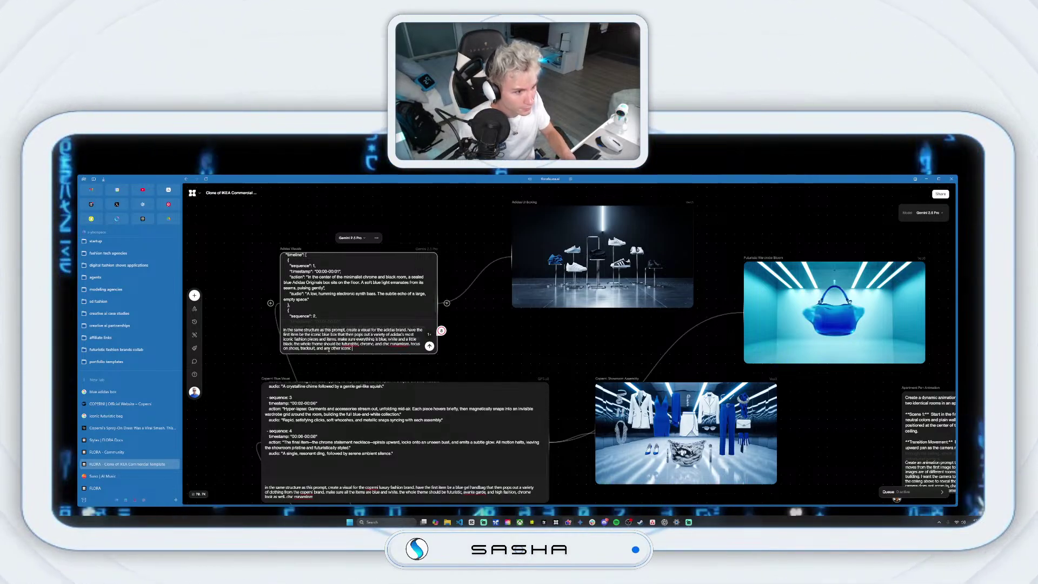
pyautogui.write('pieces from adidas')
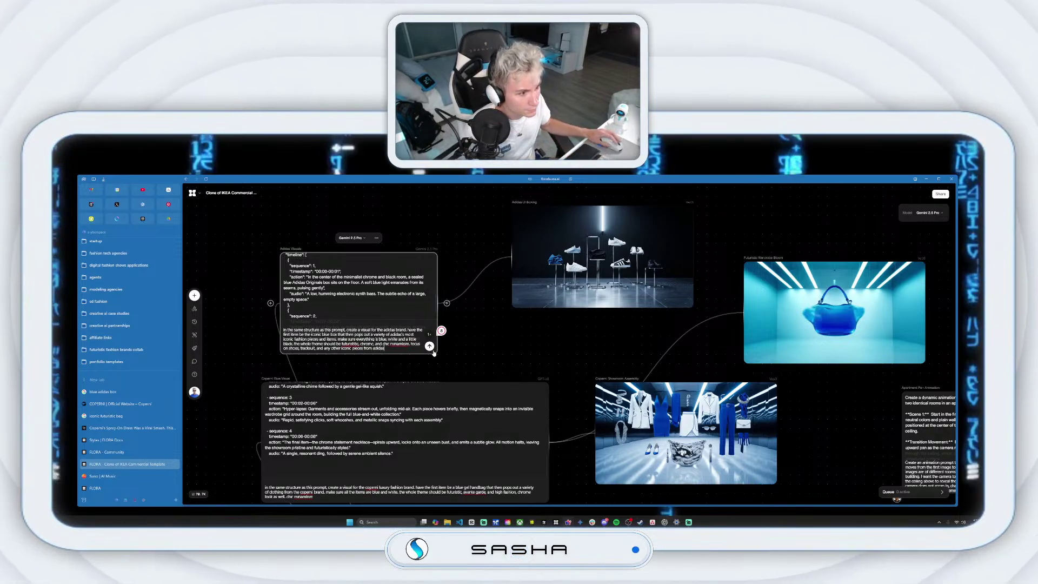
pyautogui.click(430, 346)
# - Rearrange the adidas video and the two Coperni video blocks to leave more space between them
pyautogui.moveTo(627, 271); pyautogui.dragTo(627, 215)
pyautogui.moveTo(665, 411); pyautogui.dragTo(684, 448)
pyautogui.moveTo(791, 269); pyautogui.dragTo(773, 288)
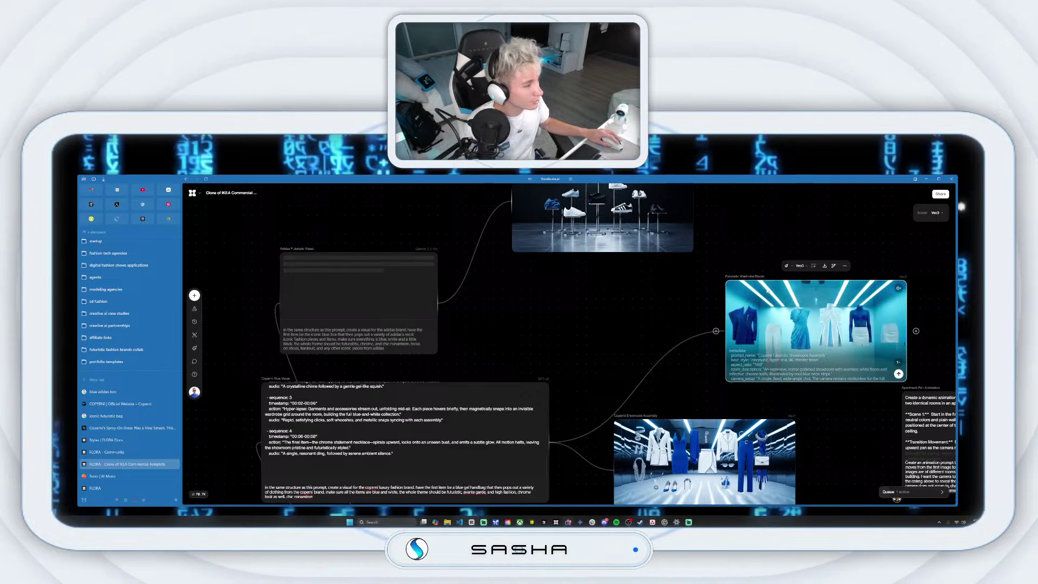
# - Read the regenerated adidas prompt, checking its timeline, metadata, key elements and assembled elements
pyautogui.scroll(1, 547, 299)
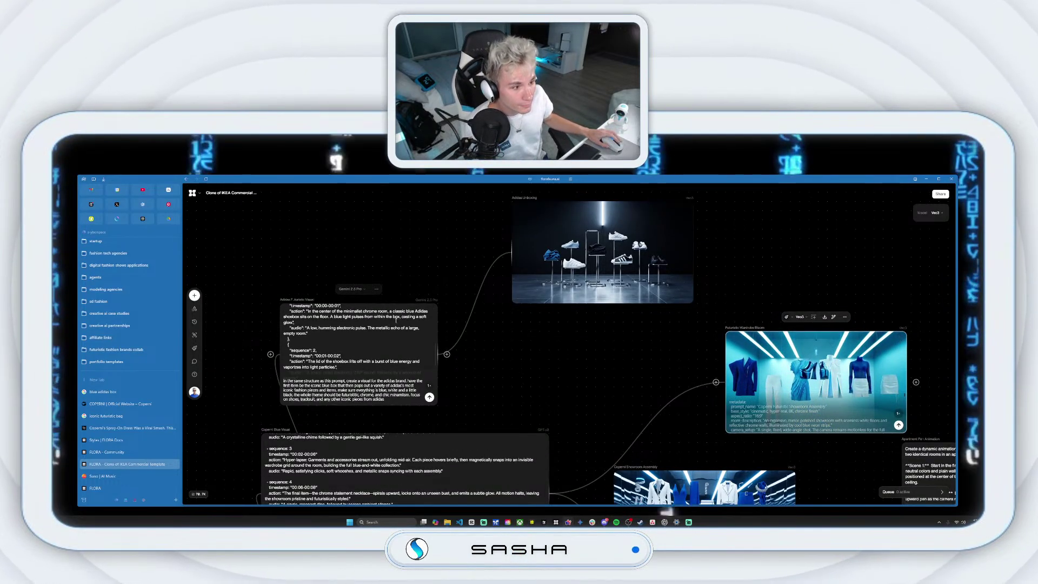
pyautogui.scroll(1, 387, 306)
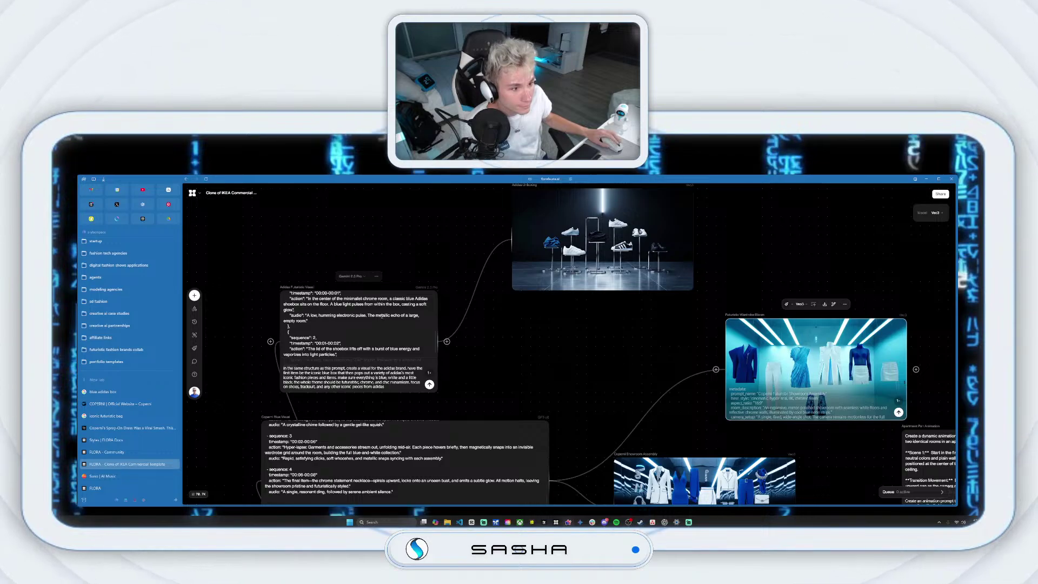
pyautogui.click(387, 320)
pyautogui.scroll(2, 393, 327)
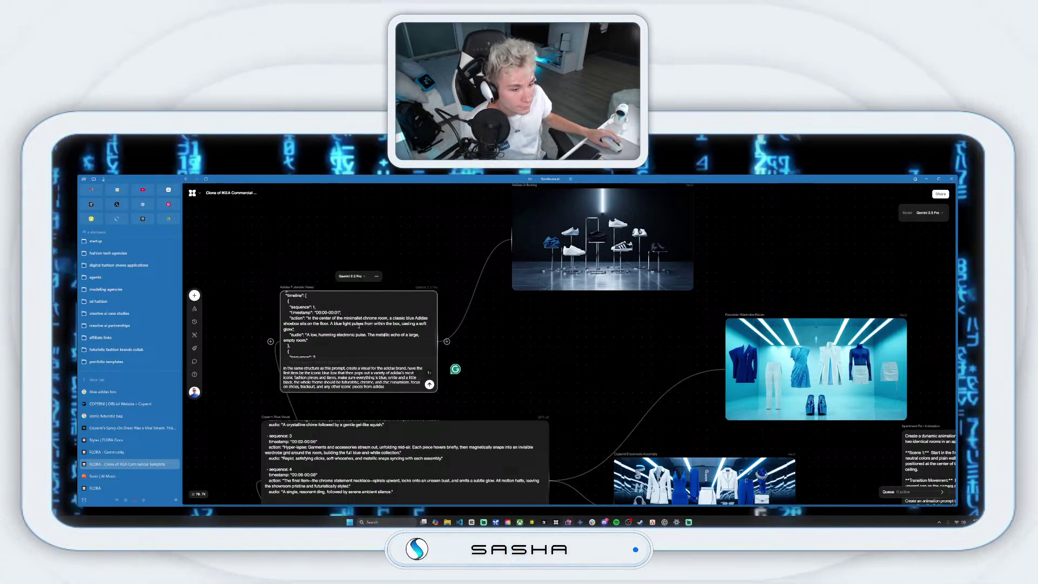
pyautogui.scroll(5, 393, 327)
pyautogui.scroll(2, 368, 329)
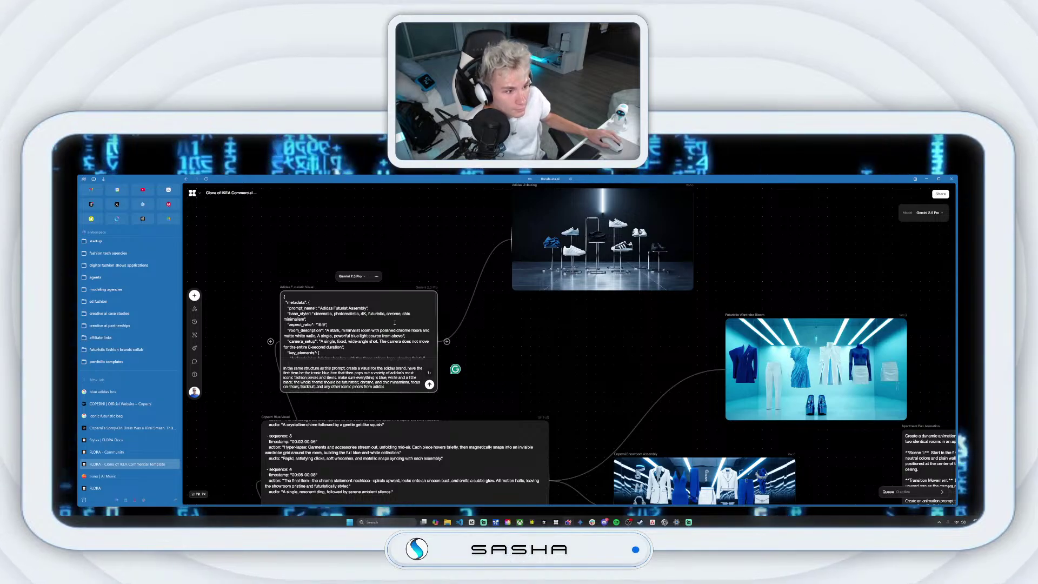
pyautogui.scroll(-3, 389, 328)
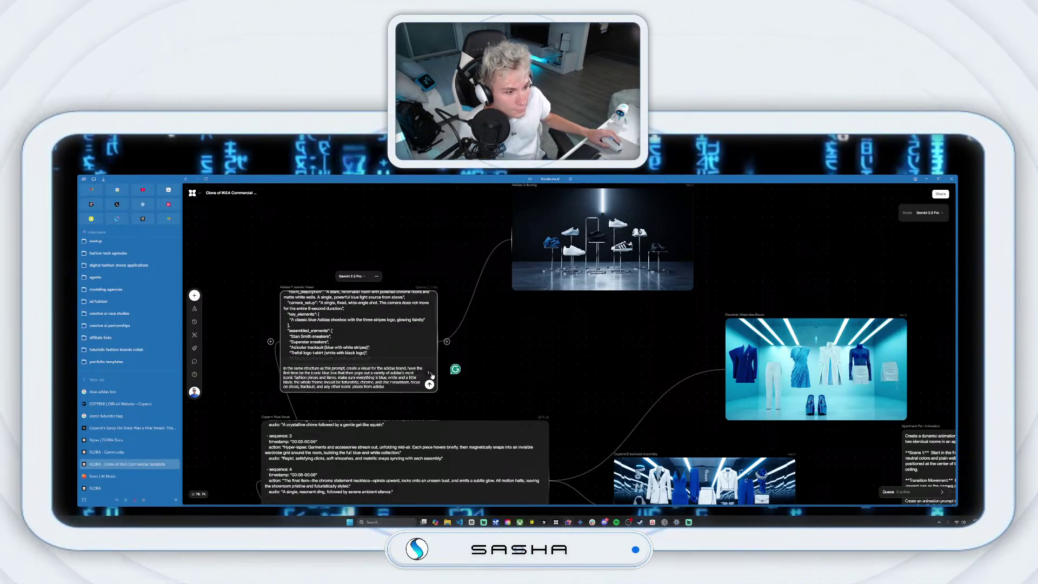
# - Generate the adidas text again and check the new version's key elements and assembled elements
pyautogui.click(430, 385)
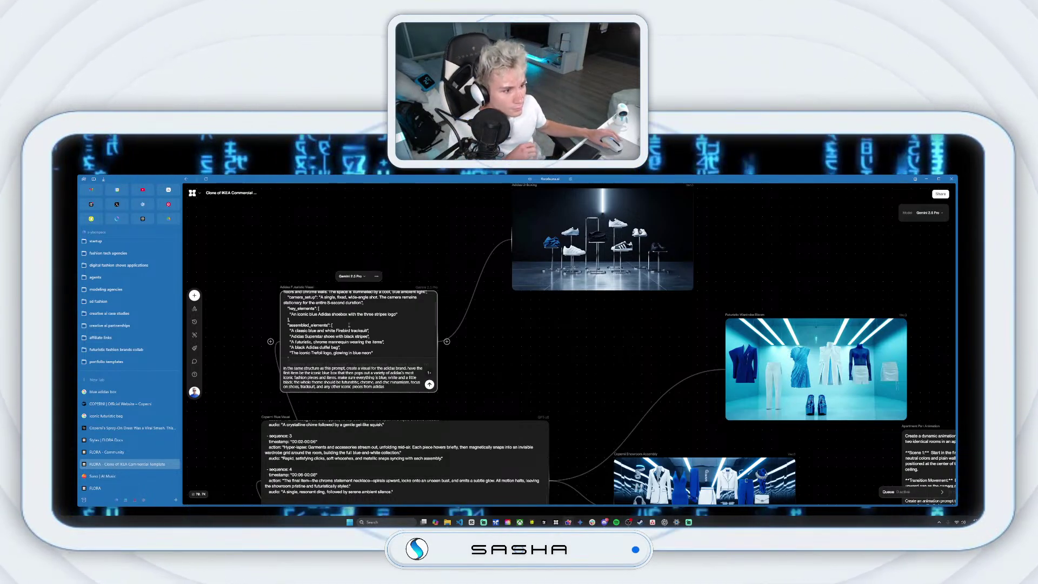
pyautogui.scroll(2, 378, 326)
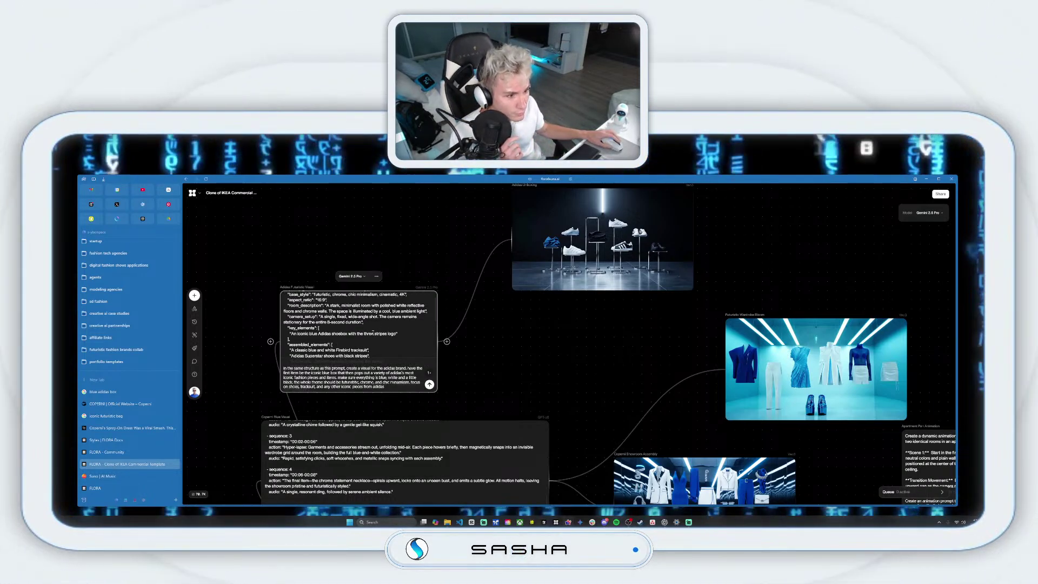
pyautogui.scroll(-2, 384, 328)
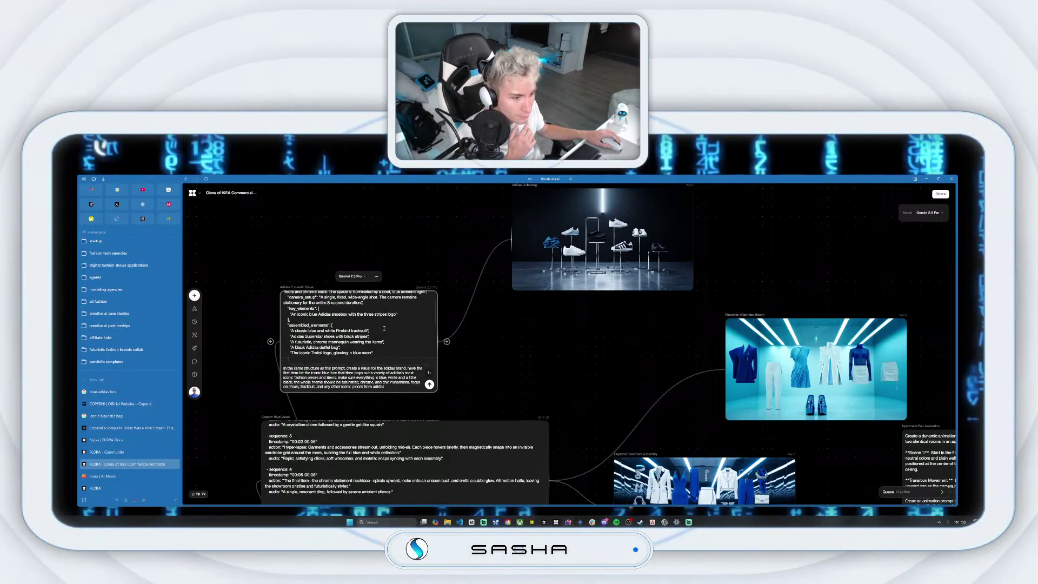
# - Review the regenerated adidas prompt, connect a new video block to it, and generate the video with the Veo3 model
pyautogui.scroll(-2, 388, 328)
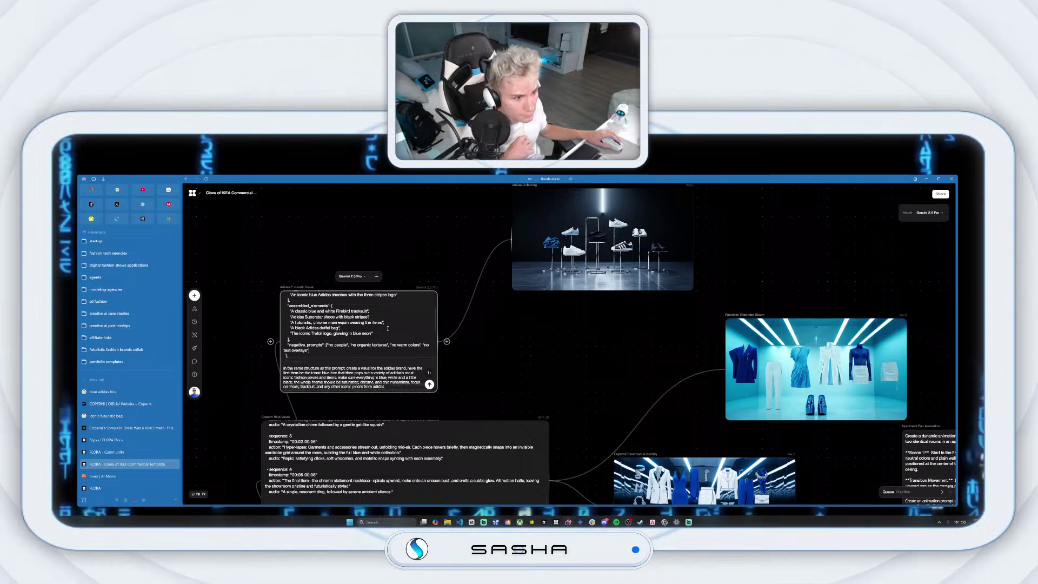
pyautogui.scroll(3, 397, 327)
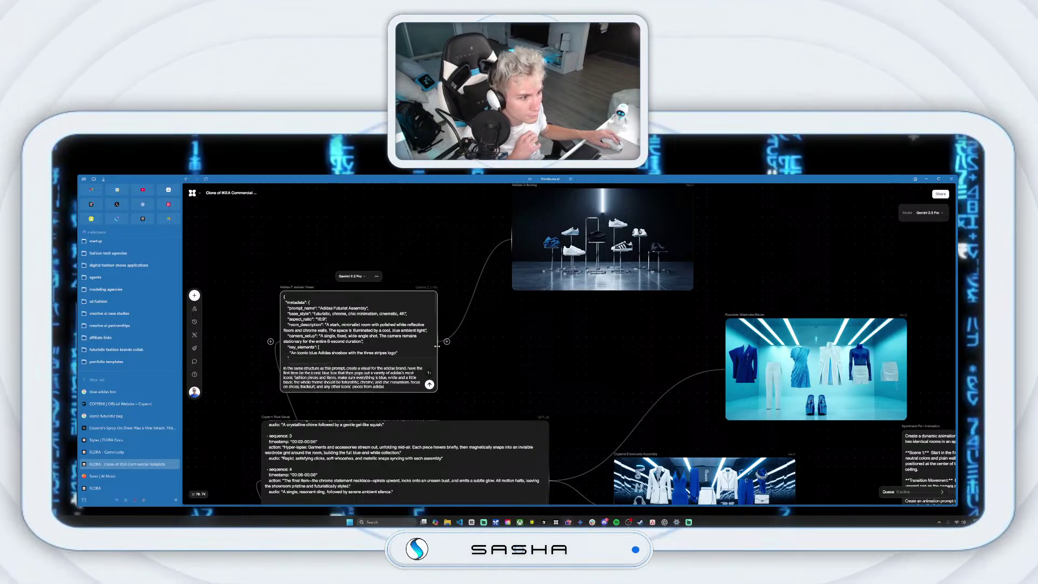
pyautogui.moveTo(447, 342); pyautogui.dragTo(521, 355)
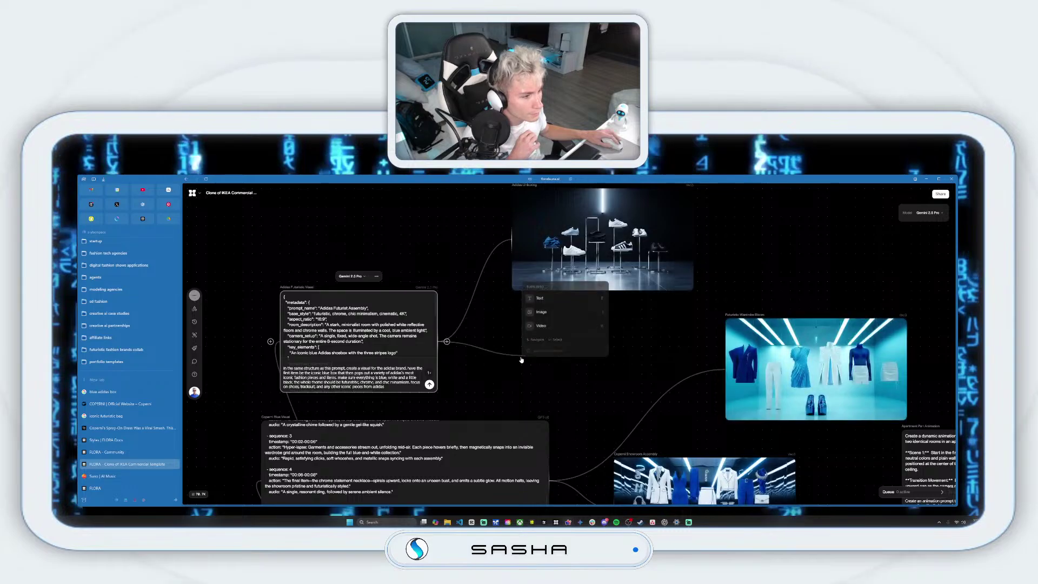
pyautogui.click(557, 326)
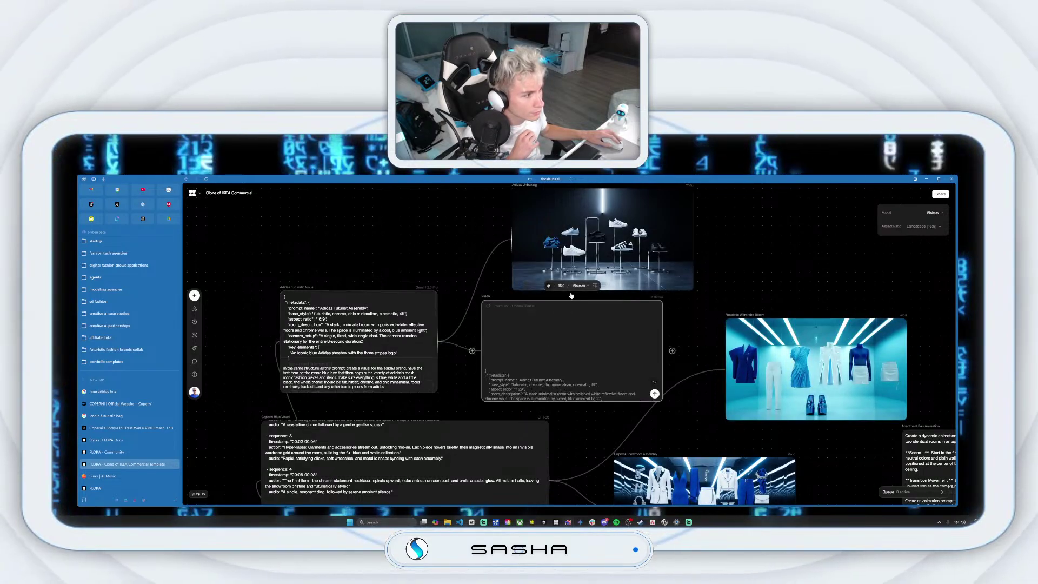
pyautogui.click(594, 287)
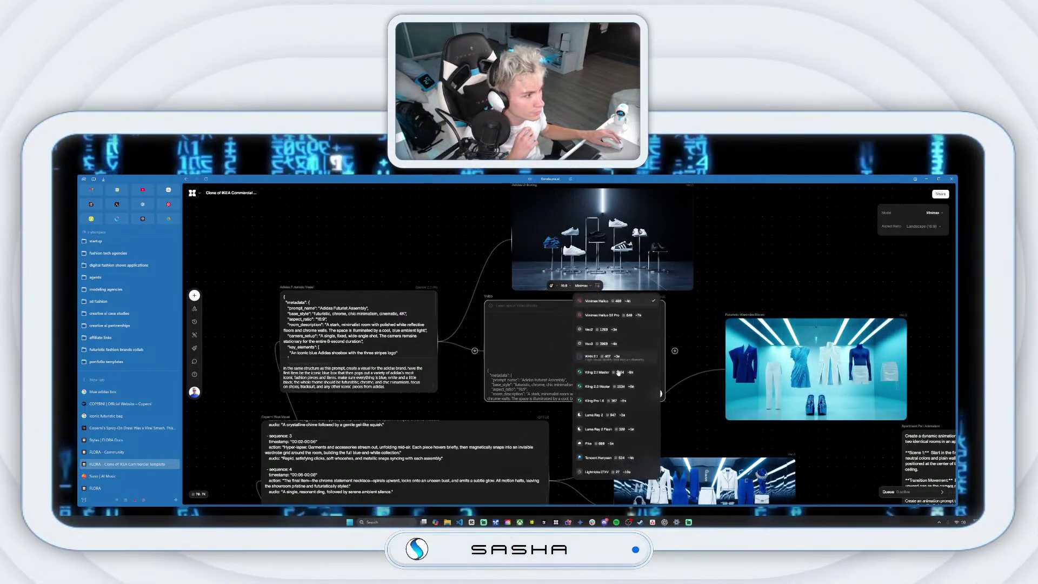
pyautogui.click(621, 349)
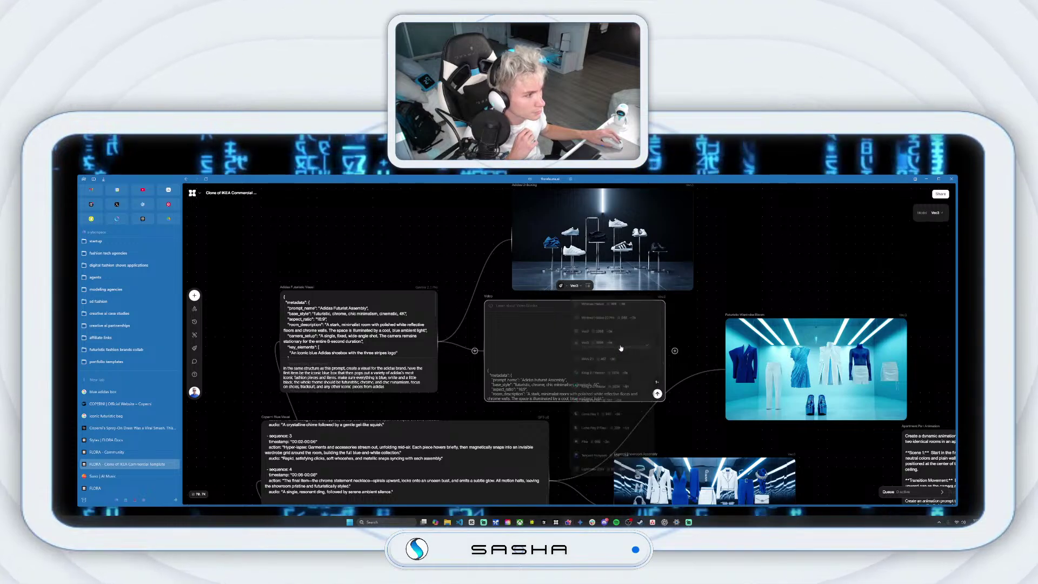
pyautogui.click(658, 394)
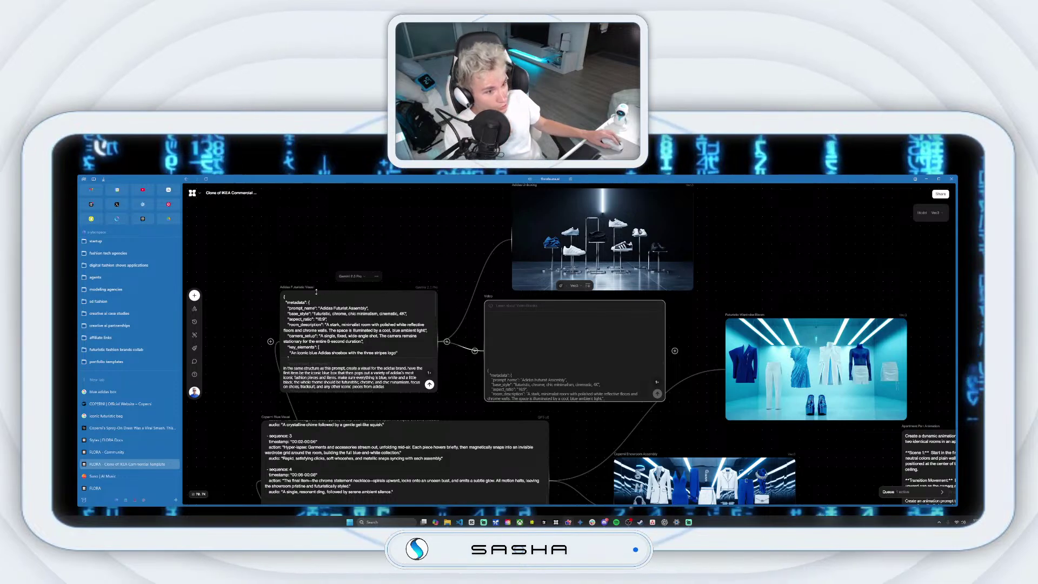
# - Reposition the adidas text block and line up the first adidas video above the new one
pyautogui.moveTo(291, 287); pyautogui.dragTo(272, 269)
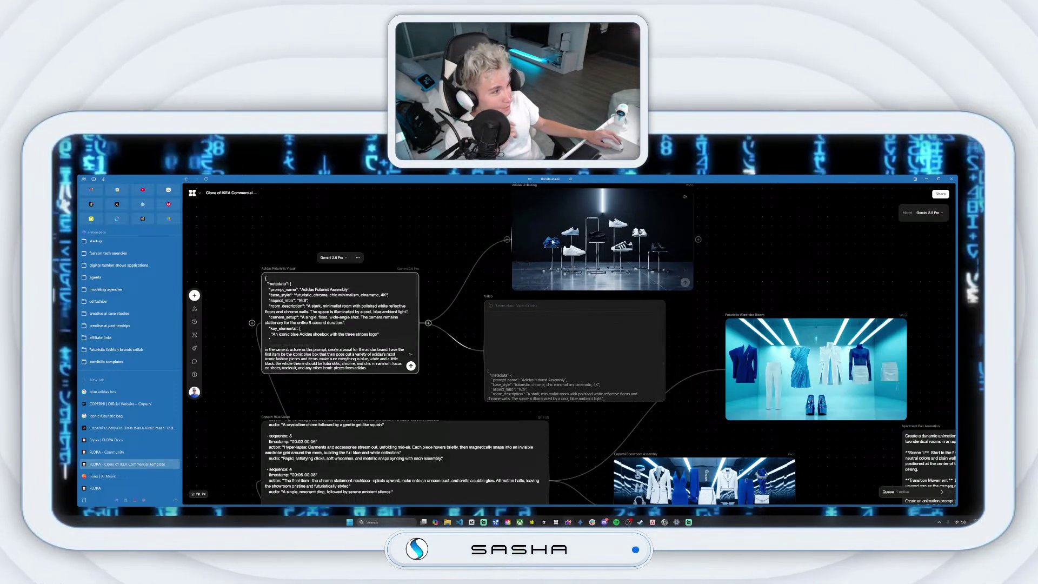
pyautogui.moveTo(517, 188); pyautogui.dragTo(489, 203)
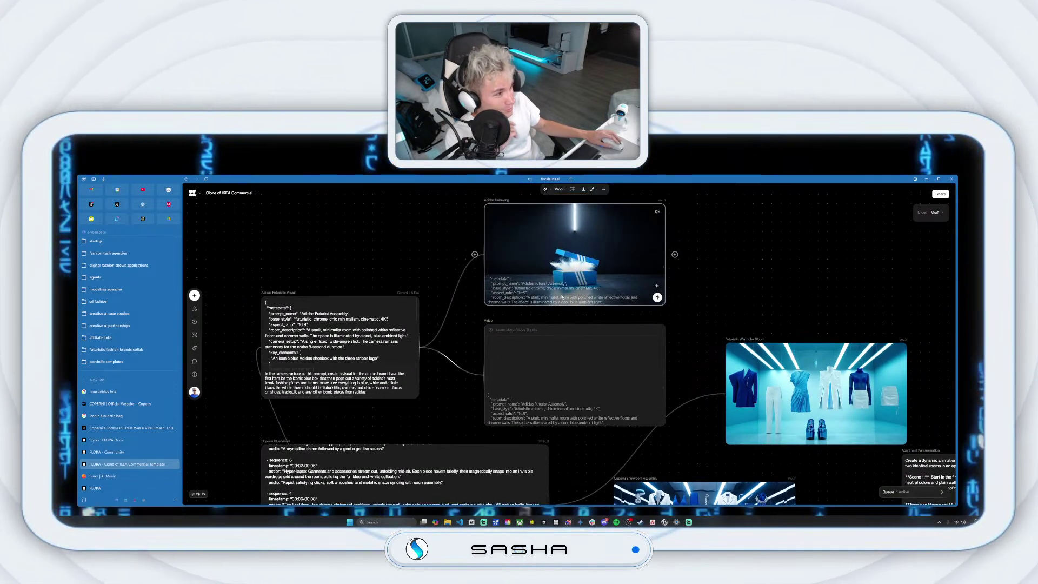
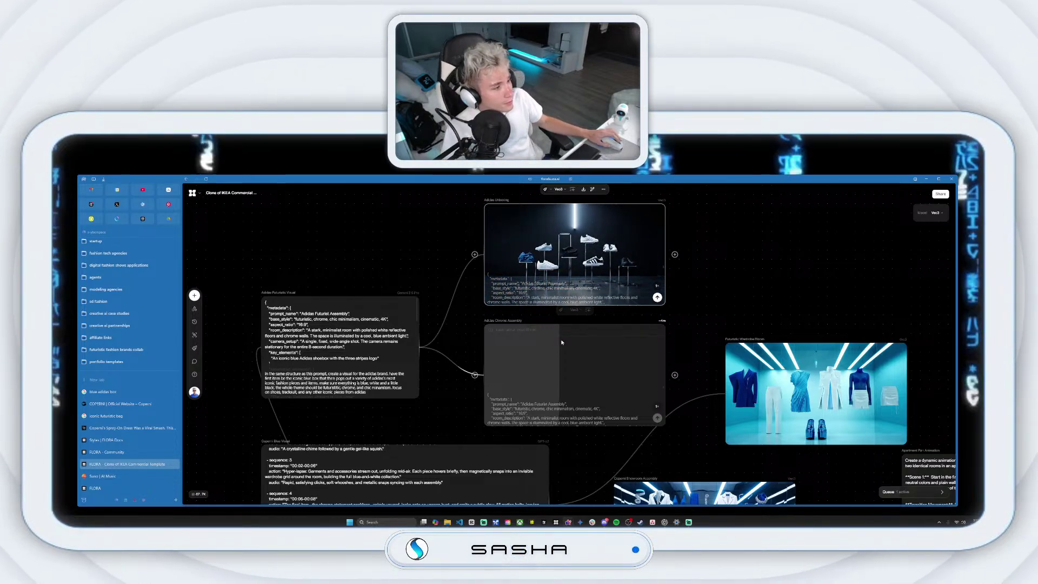
# - Watch the newly generated adidas video in the enlarged view and return to the canvas
pyautogui.moveTo(606, 244)
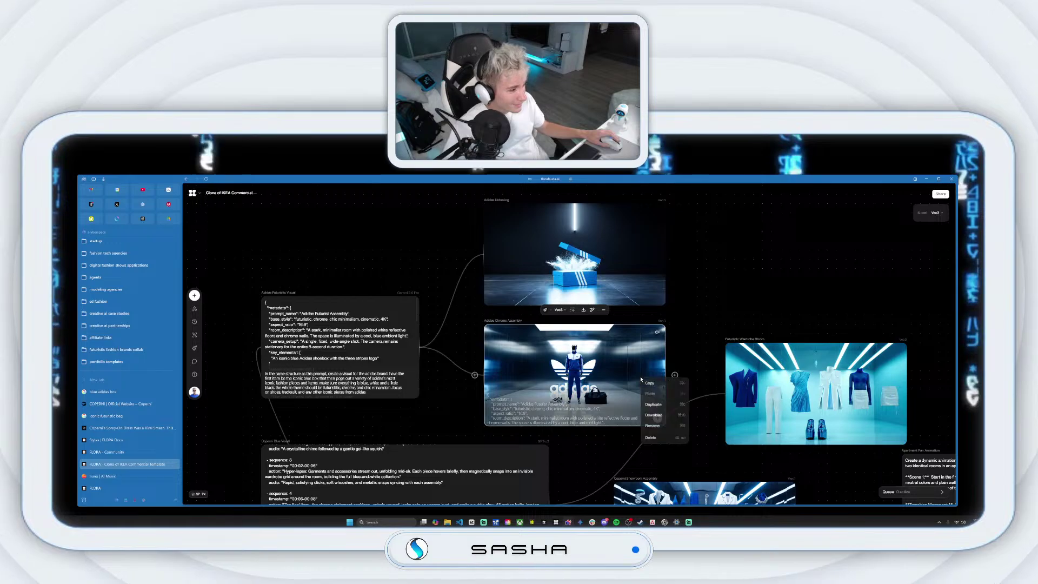
pyautogui.click(604, 311)
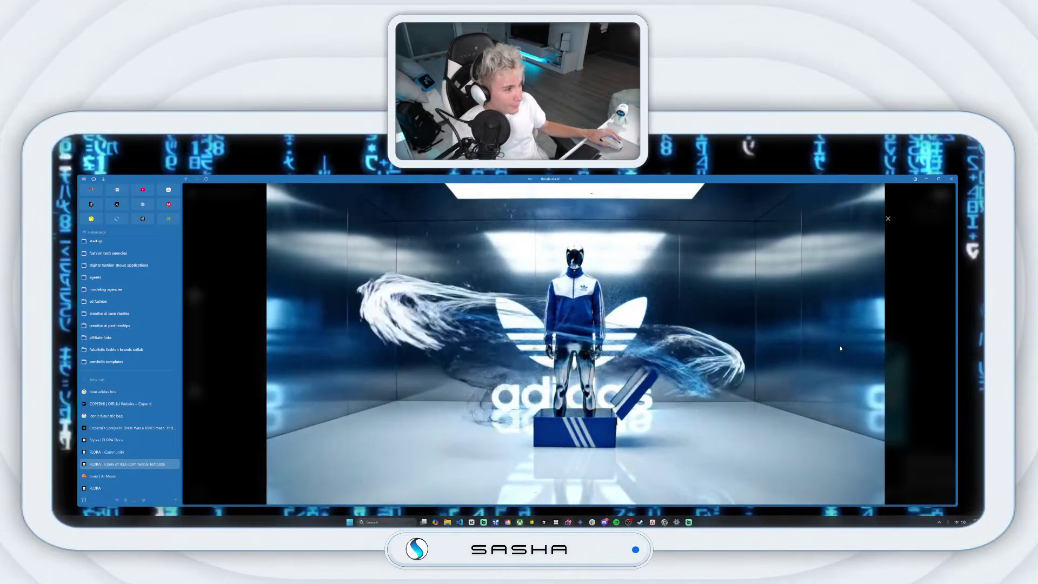
pyautogui.click(888, 219)
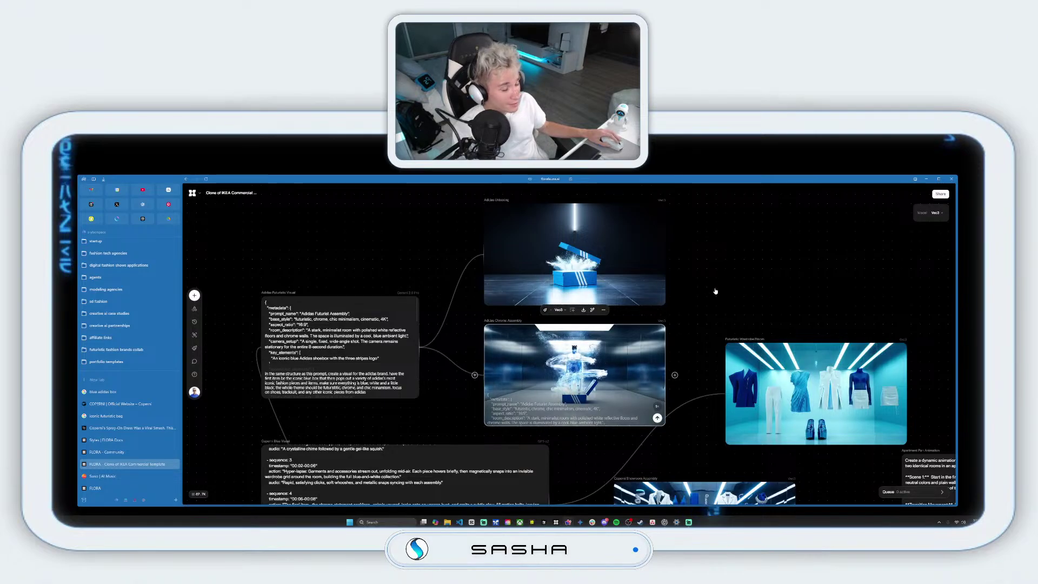
# - Leave the IKEA clone project and open FLORA's Community page
pyautogui.scroll(-1, 716, 292)
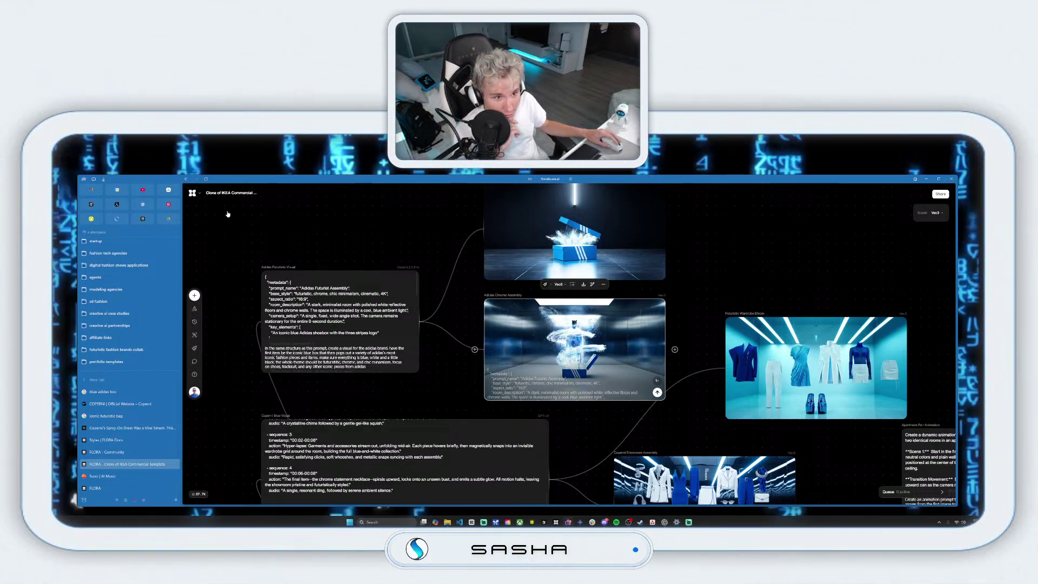
pyautogui.click(192, 192)
pyautogui.click(210, 205)
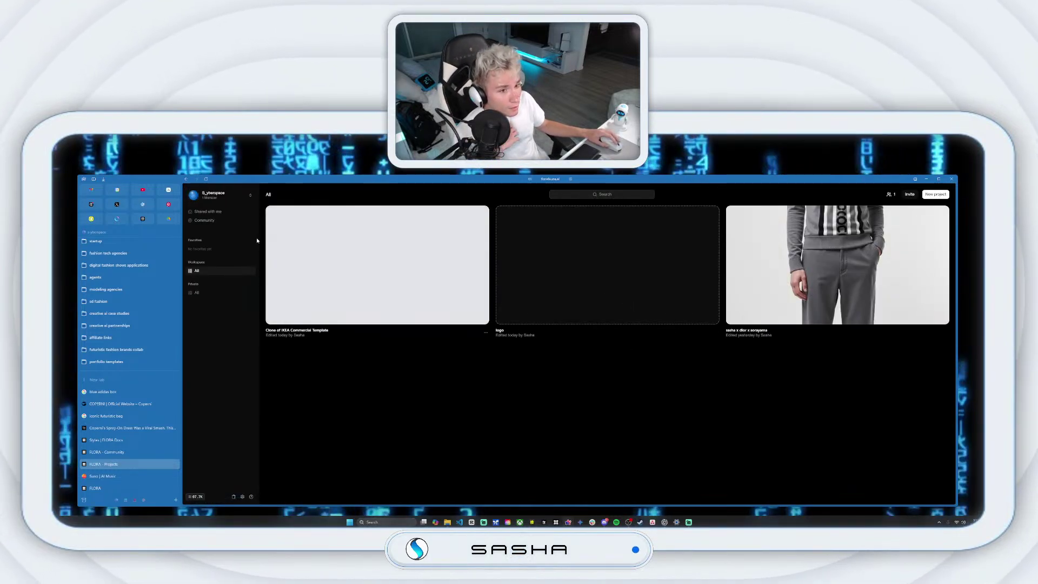
pyautogui.click(211, 222)
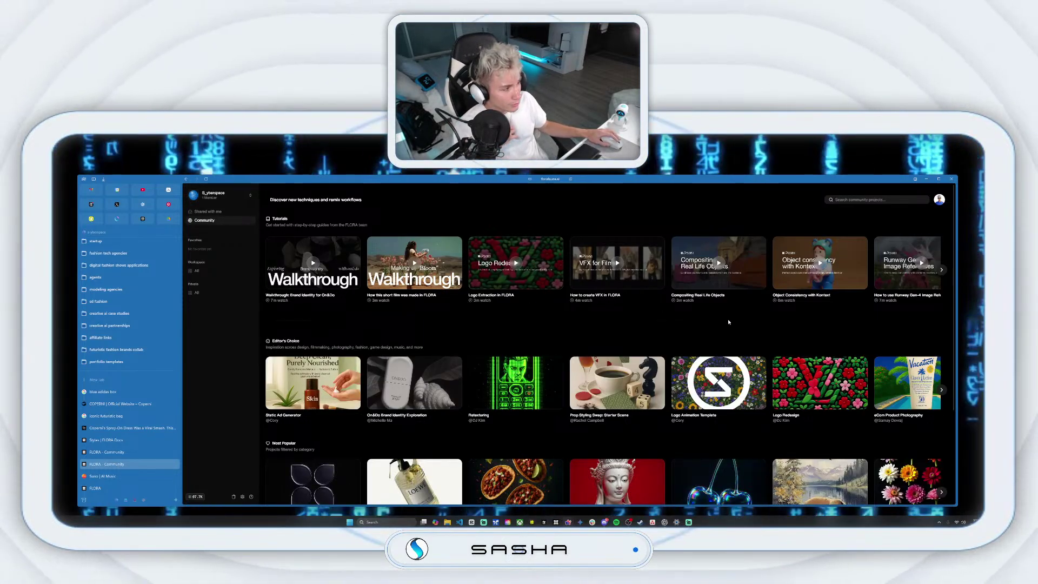
# - Browse the Recently Published community projects for another workflow to remix
pyautogui.scroll(-1, 703, 327)
pyautogui.scroll(-2, 795, 336)
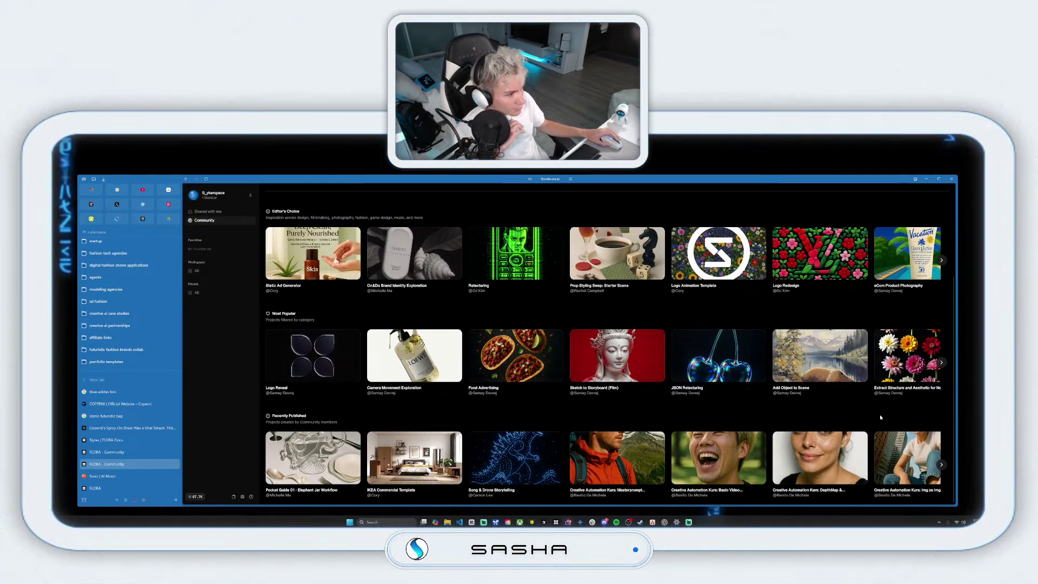
pyautogui.click(942, 464)
pyautogui.click(942, 465)
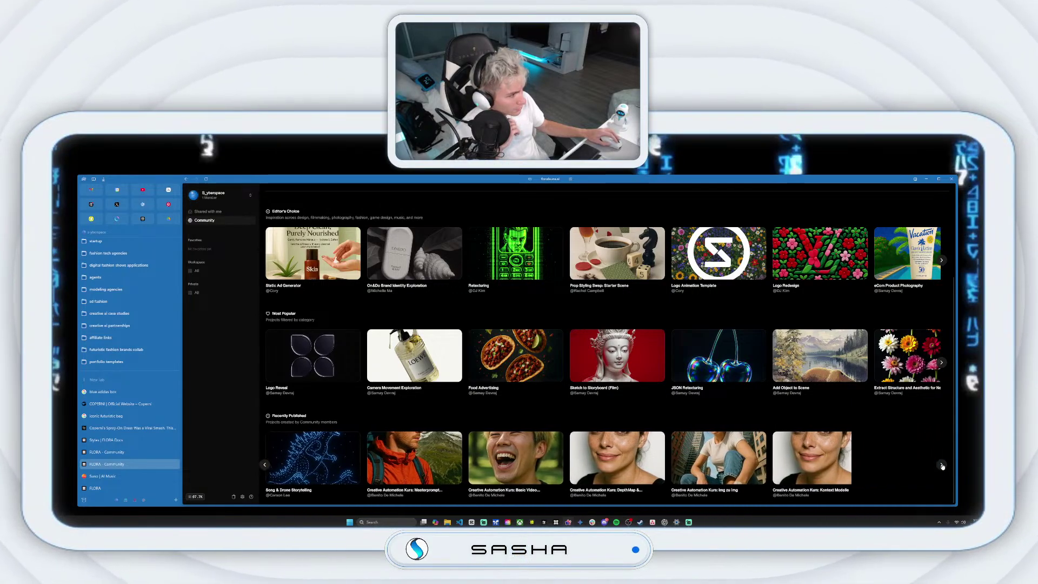
pyautogui.click(943, 466)
pyautogui.click(942, 465)
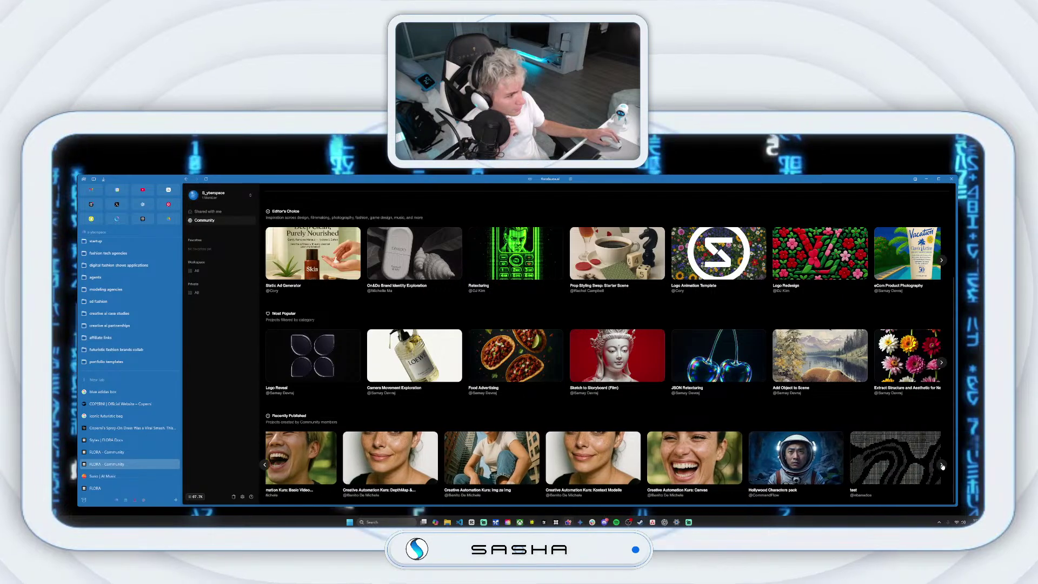
pyautogui.click(943, 465)
pyautogui.click(942, 465)
pyautogui.click(942, 465)
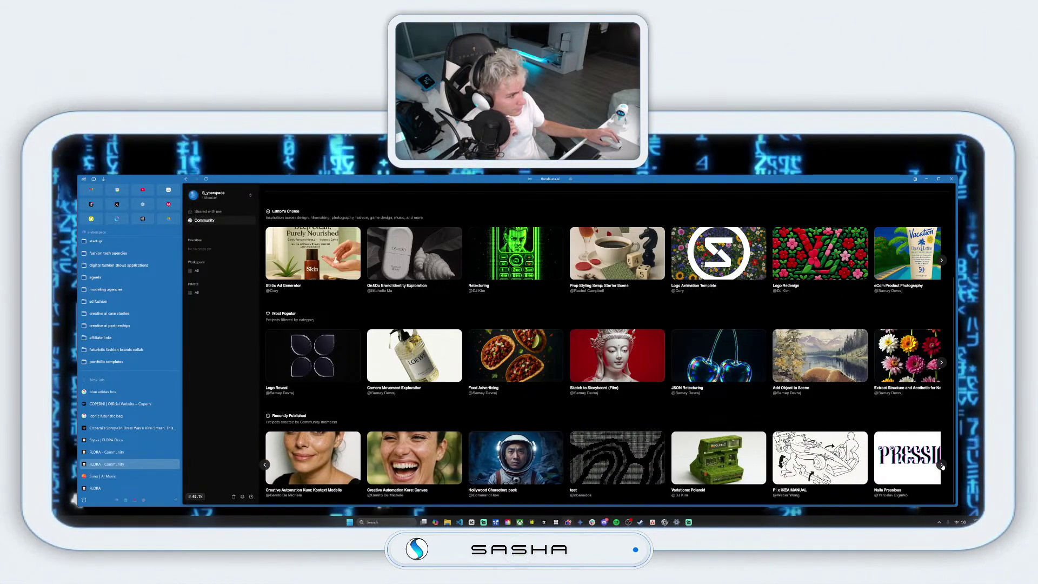
pyautogui.click(943, 465)
pyautogui.click(943, 465)
pyautogui.click(942, 465)
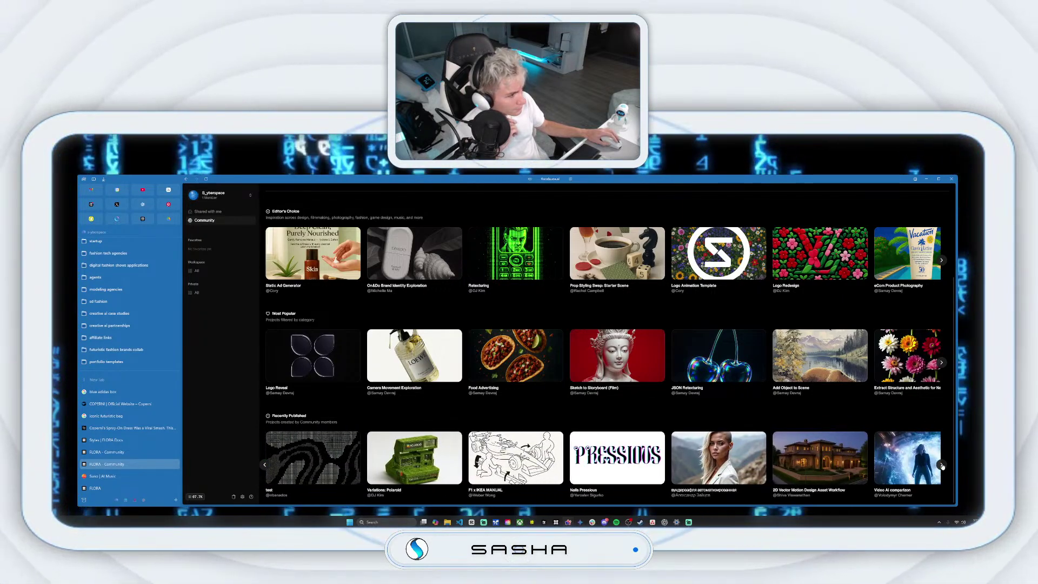
pyautogui.click(942, 465)
pyautogui.click(943, 465)
pyautogui.click(942, 465)
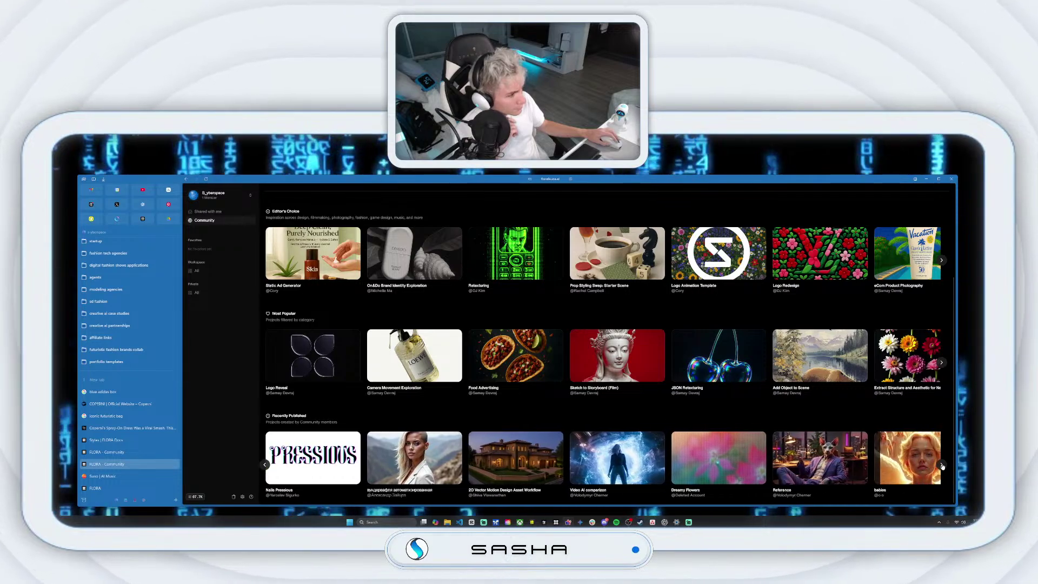
pyautogui.click(943, 465)
pyautogui.click(943, 465)
pyautogui.click(943, 465)
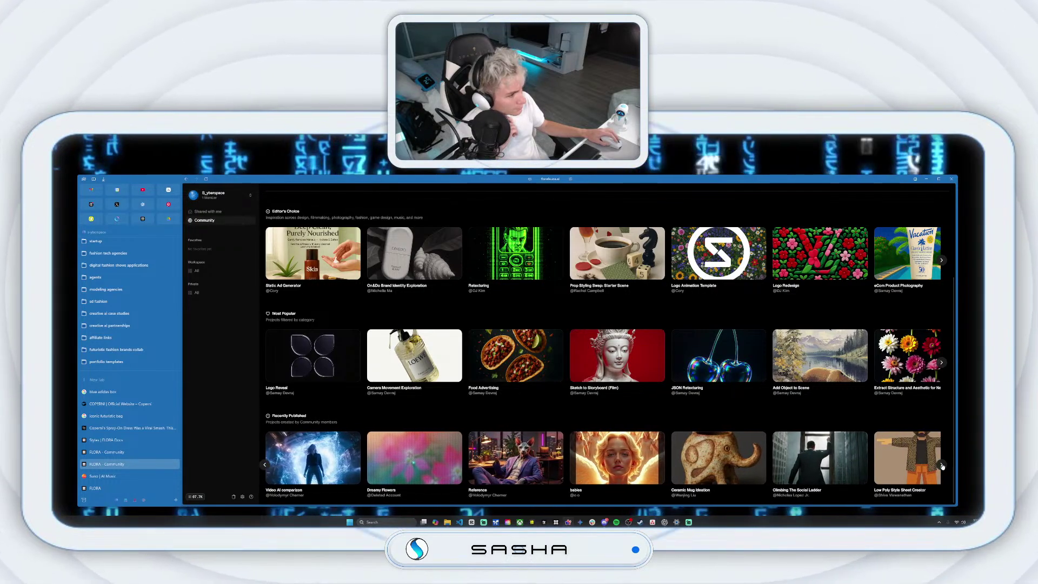
pyautogui.click(942, 465)
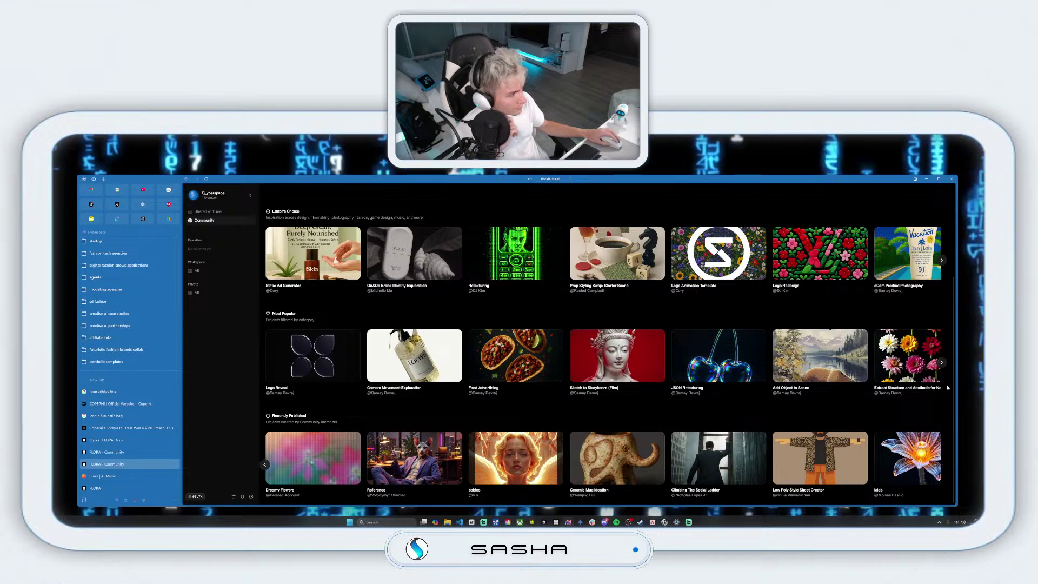
# - Look through the Most Popular community projects for a suitable template
pyautogui.click(941, 363)
pyautogui.click(941, 363)
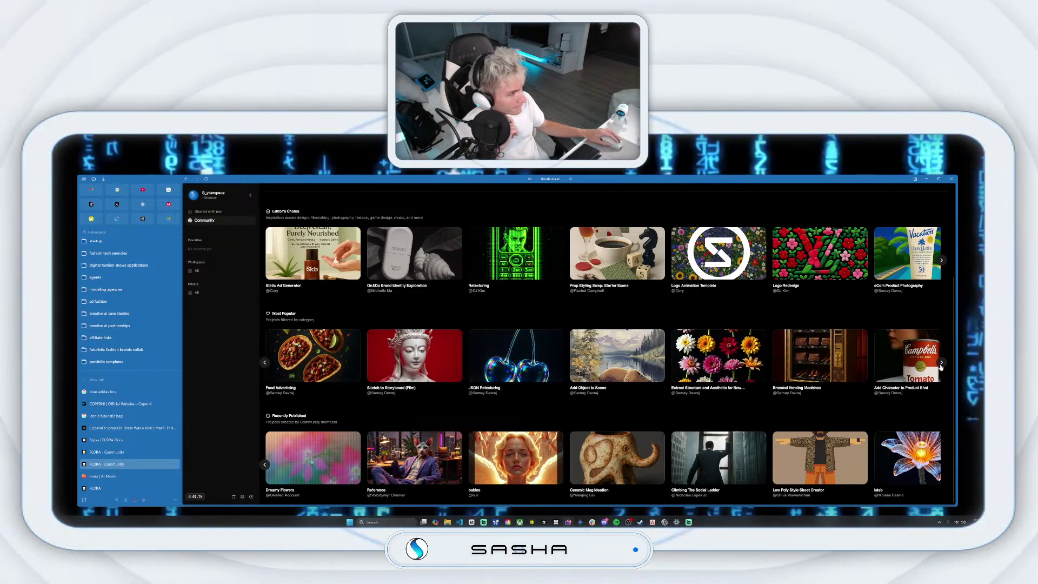
pyautogui.click(941, 363)
pyautogui.click(942, 363)
pyautogui.click(942, 363)
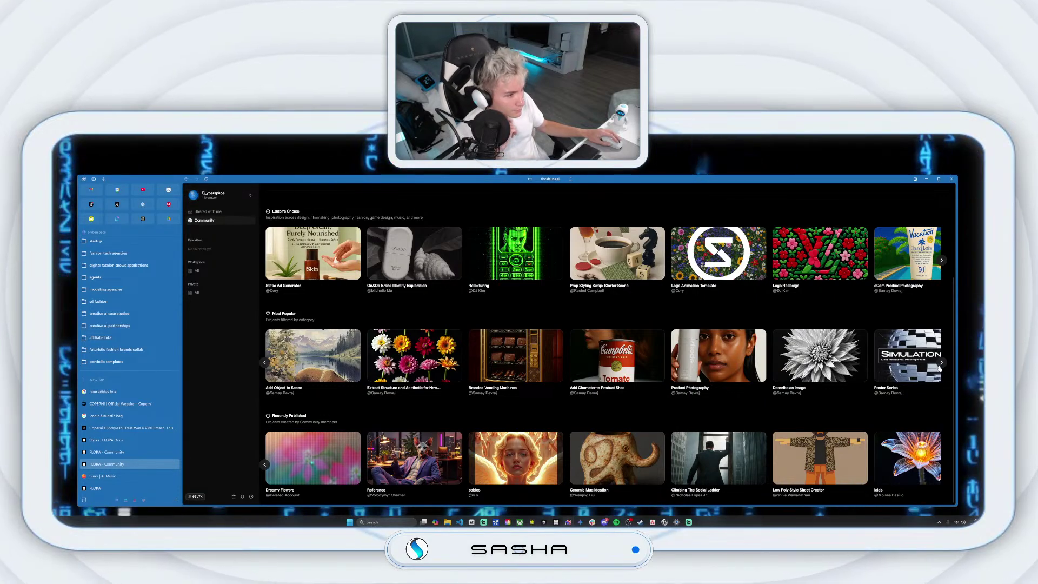
pyautogui.click(942, 363)
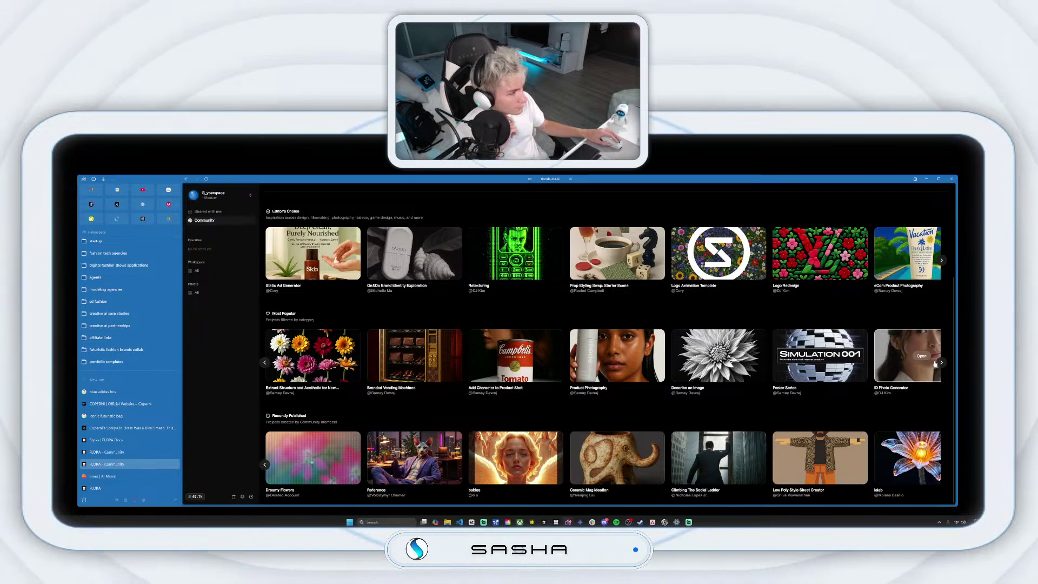
pyautogui.click(941, 363)
pyautogui.click(941, 363)
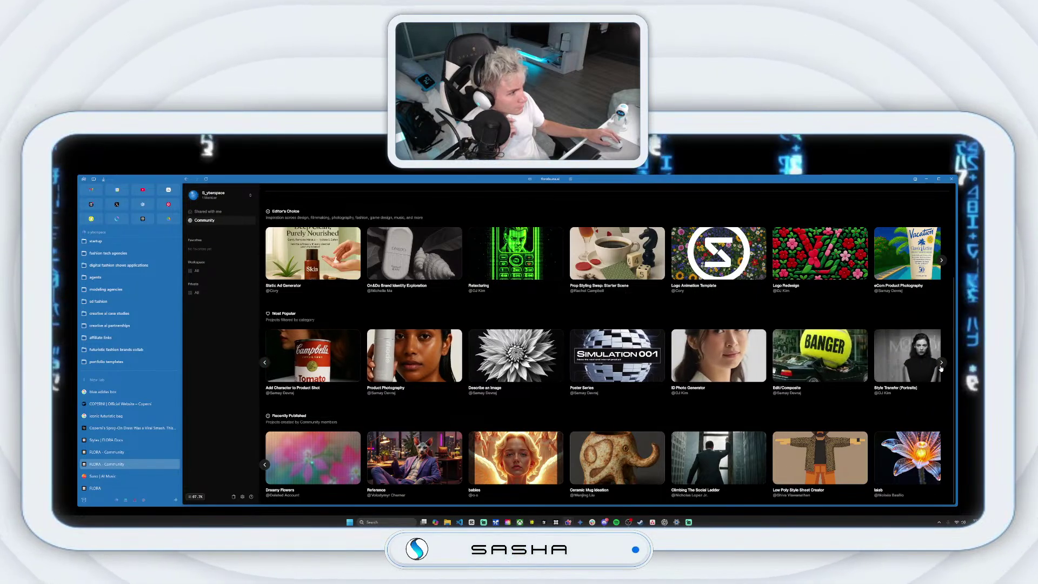
# - Open the Poster Series project in its own tab and return to the Community page
pyautogui.rightClick(618, 357)
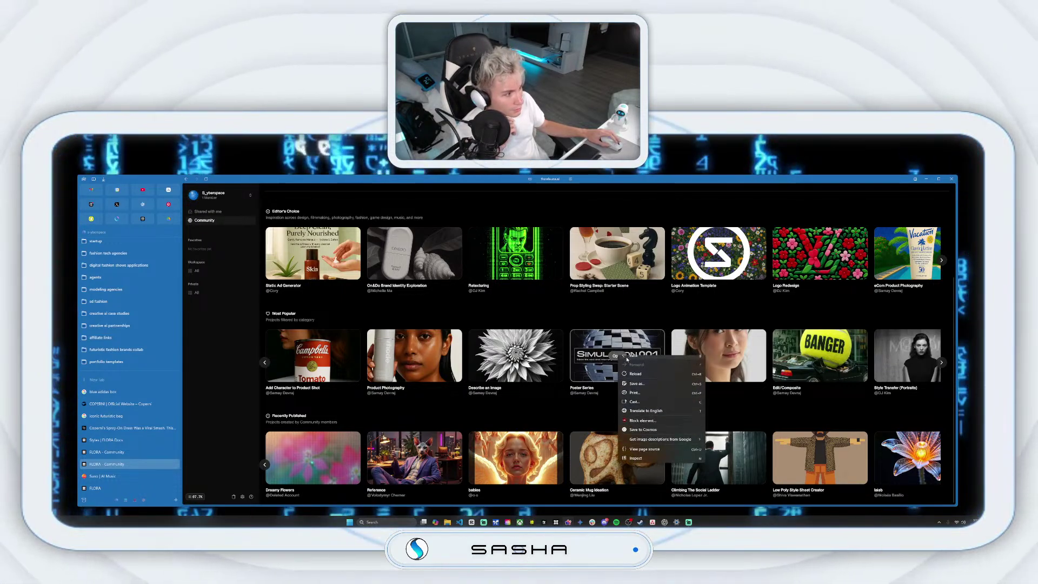
pyautogui.press('Escape')
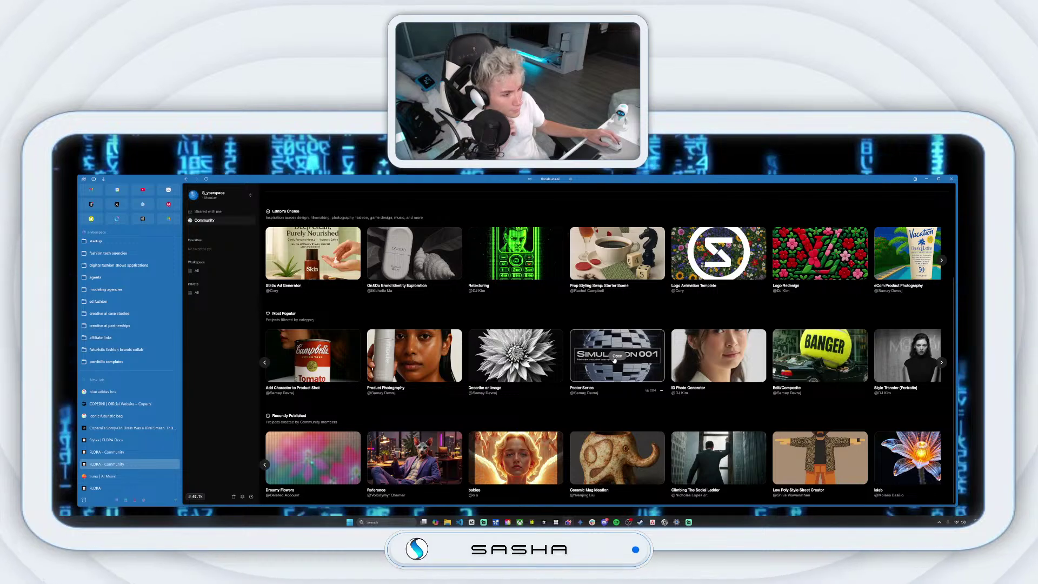
pyautogui.click(618, 356)
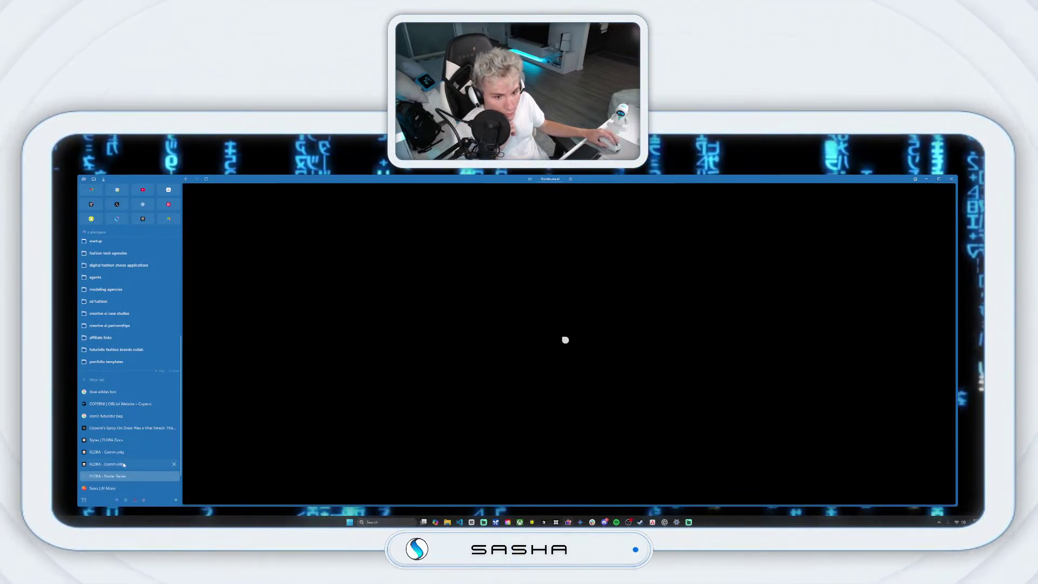
pyautogui.click(124, 464)
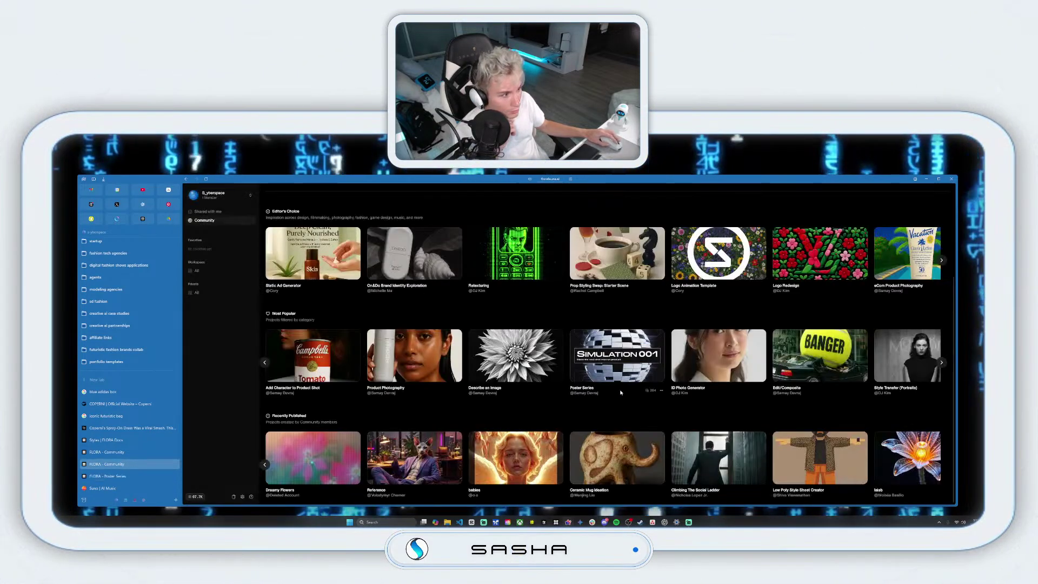
# - Browse further along the Most Popular community projects, as far as Idea Blending, Type Generator and Change Color, for another workflow
pyautogui.click(942, 363)
pyautogui.click(941, 363)
pyautogui.click(941, 363)
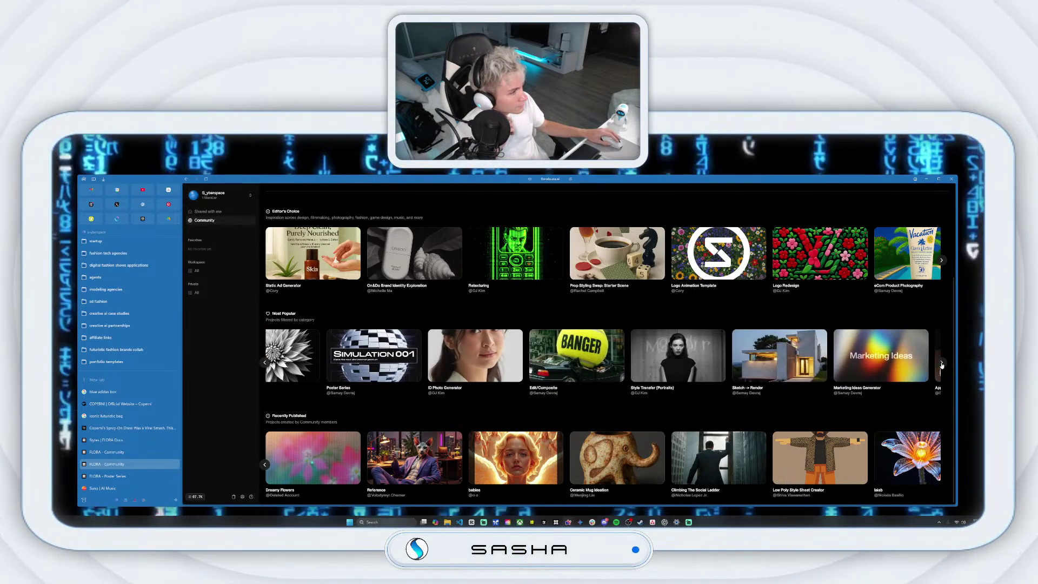
pyautogui.click(941, 363)
pyautogui.click(942, 364)
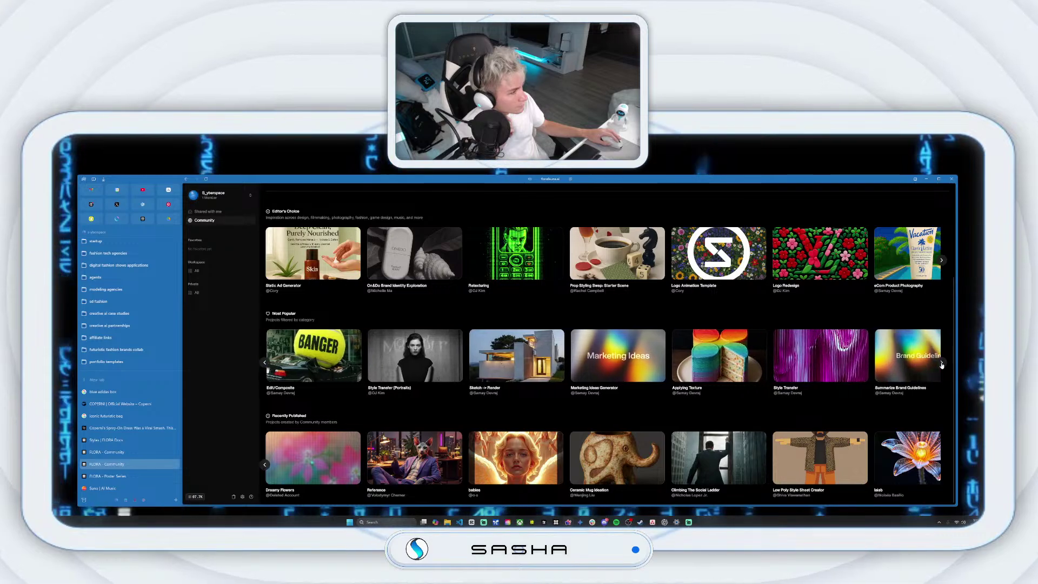
pyautogui.click(942, 363)
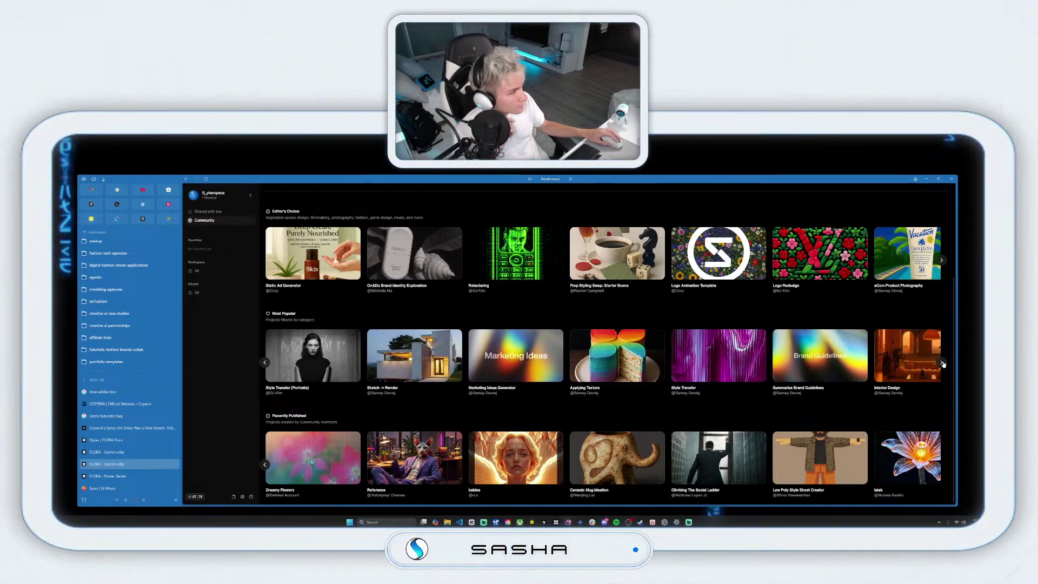
pyautogui.click(941, 364)
pyautogui.click(941, 363)
pyautogui.click(942, 363)
pyautogui.click(942, 363)
pyautogui.click(943, 364)
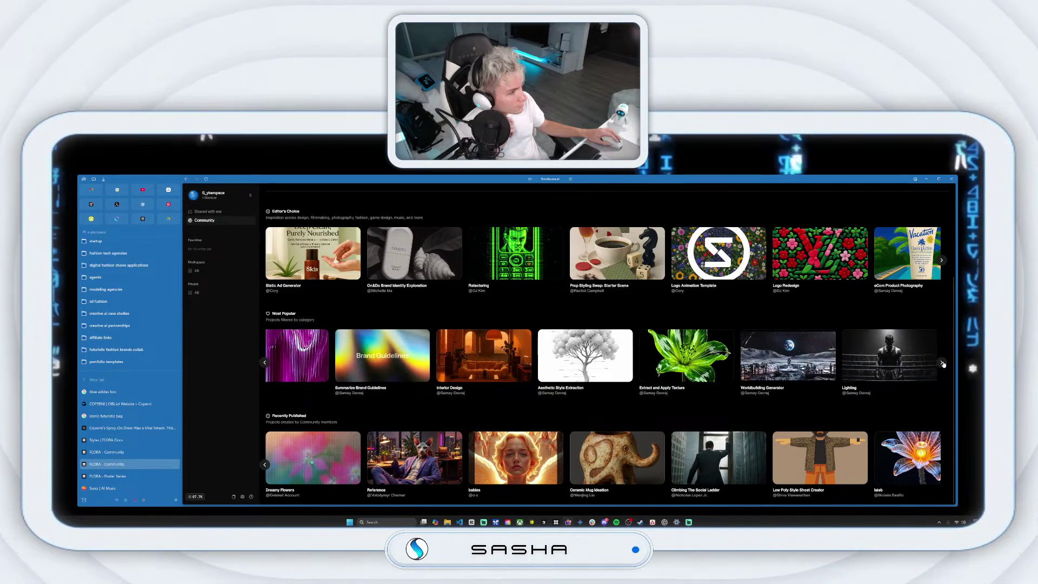
pyautogui.click(942, 363)
pyautogui.click(942, 364)
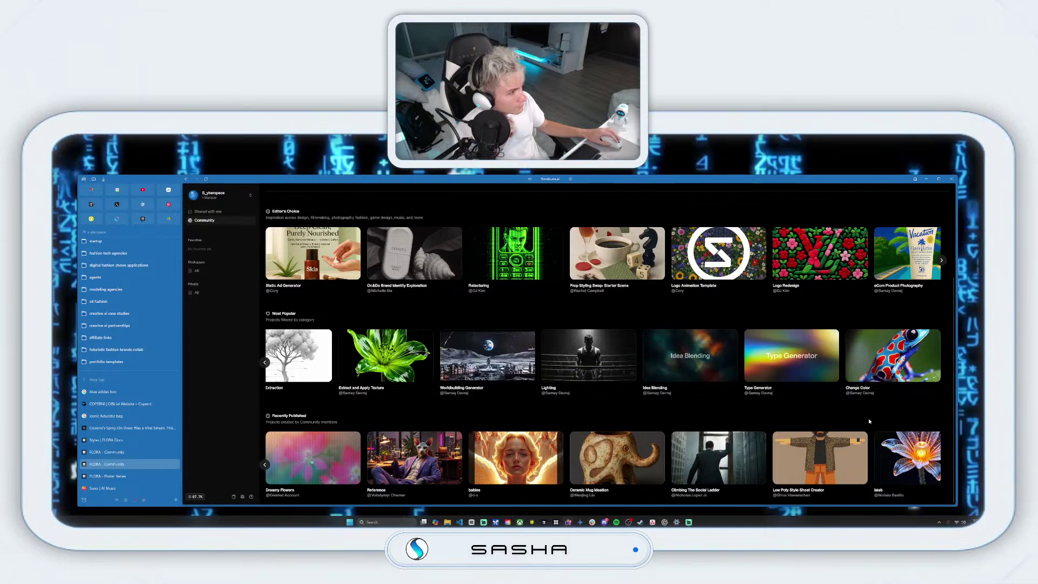
pyautogui.moveTo(790, 365)
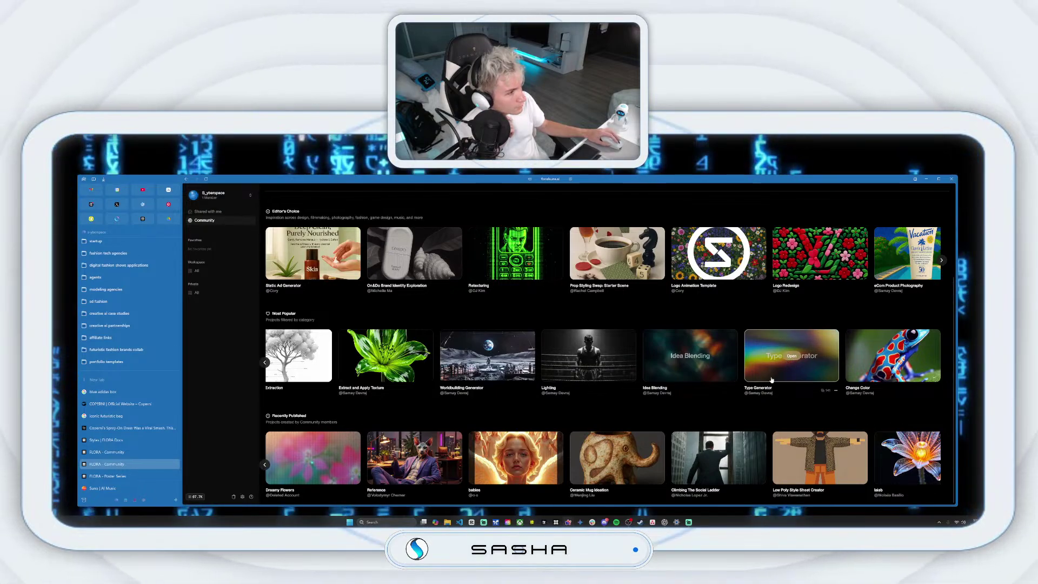
# - Open the Idea Blending project to examine its poem and marketing text-block workflows, and return to the Poster Series project
pyautogui.click(690, 356)
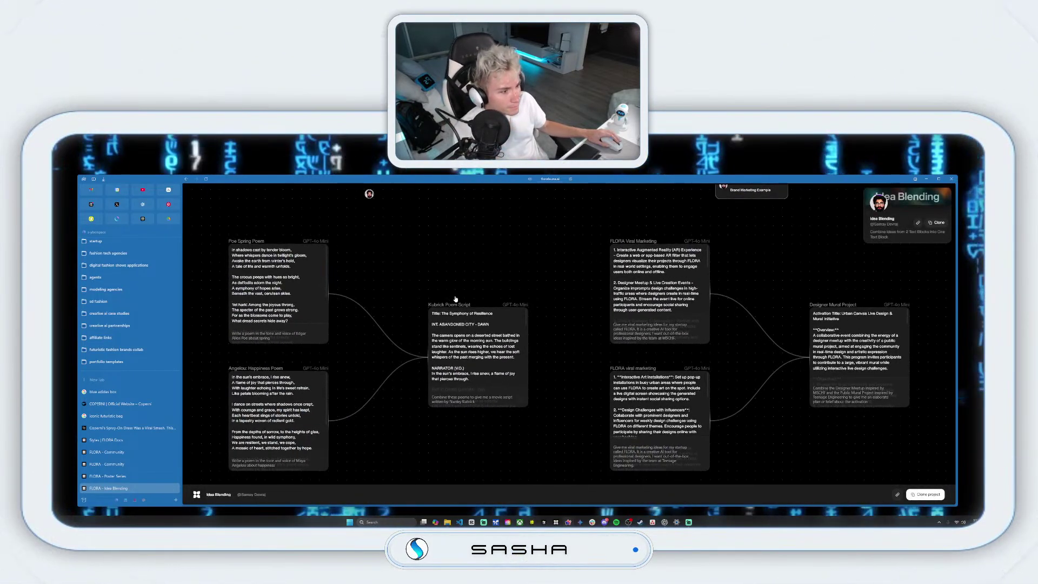
pyautogui.scroll(-1, 523, 289)
pyautogui.scroll(-5, 542, 288)
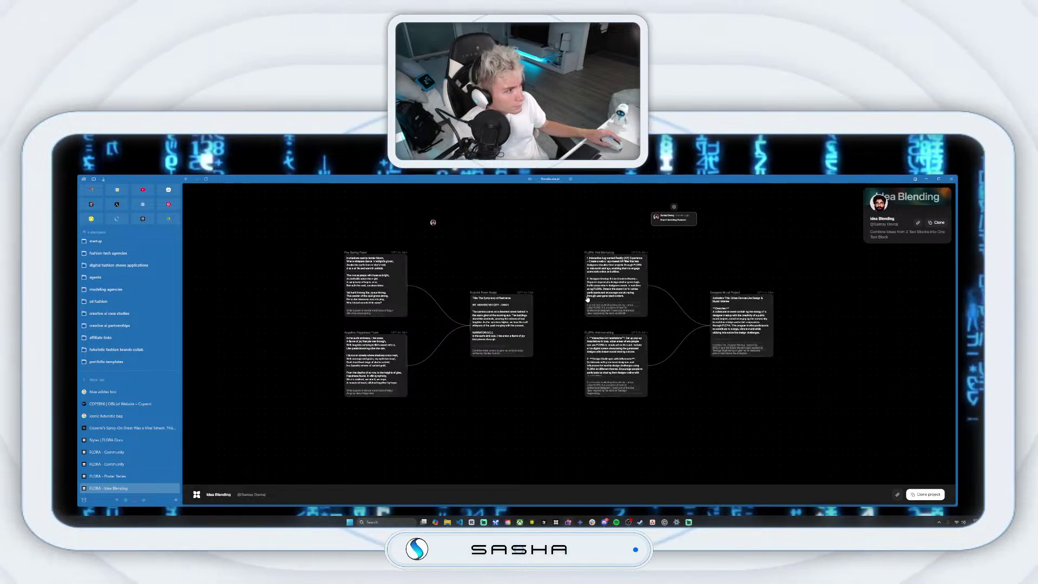
pyautogui.scroll(1, 680, 257)
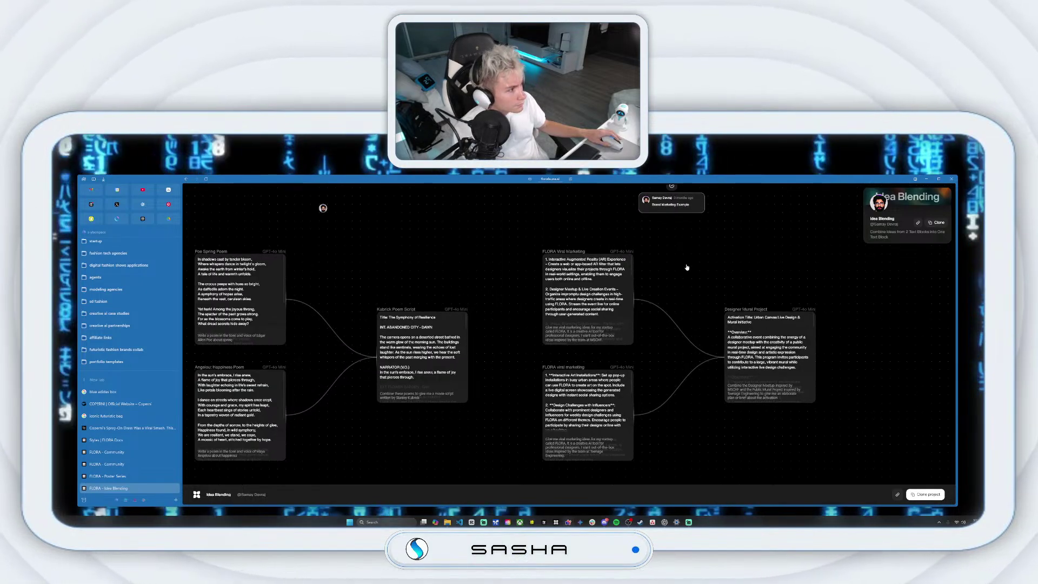
pyautogui.scroll(2, 657, 254)
pyautogui.moveTo(463, 326); pyautogui.dragTo(522, 265)
pyautogui.moveTo(378, 388); pyautogui.dragTo(418, 339)
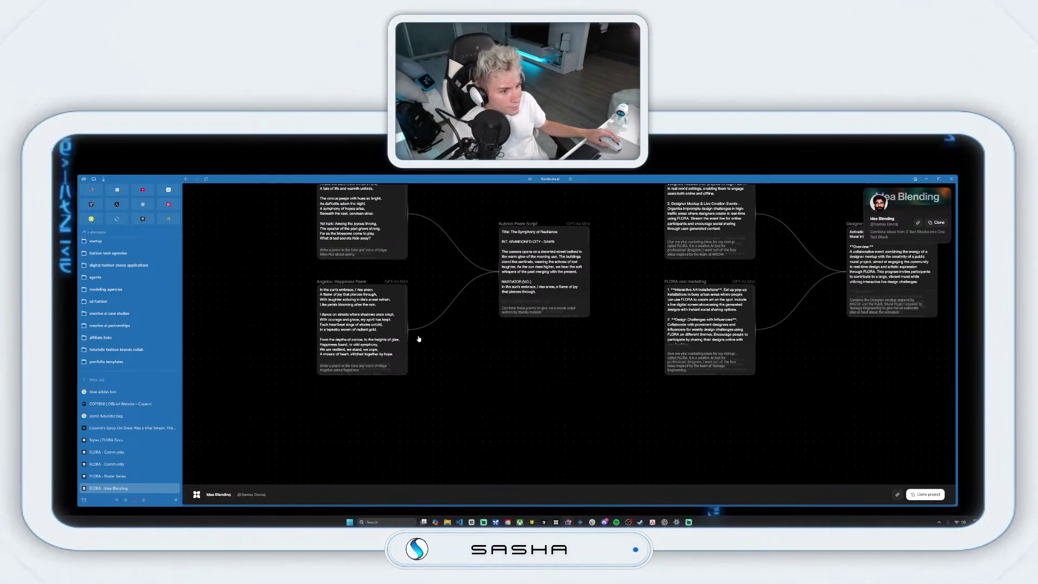
pyautogui.scroll(-1, 557, 265)
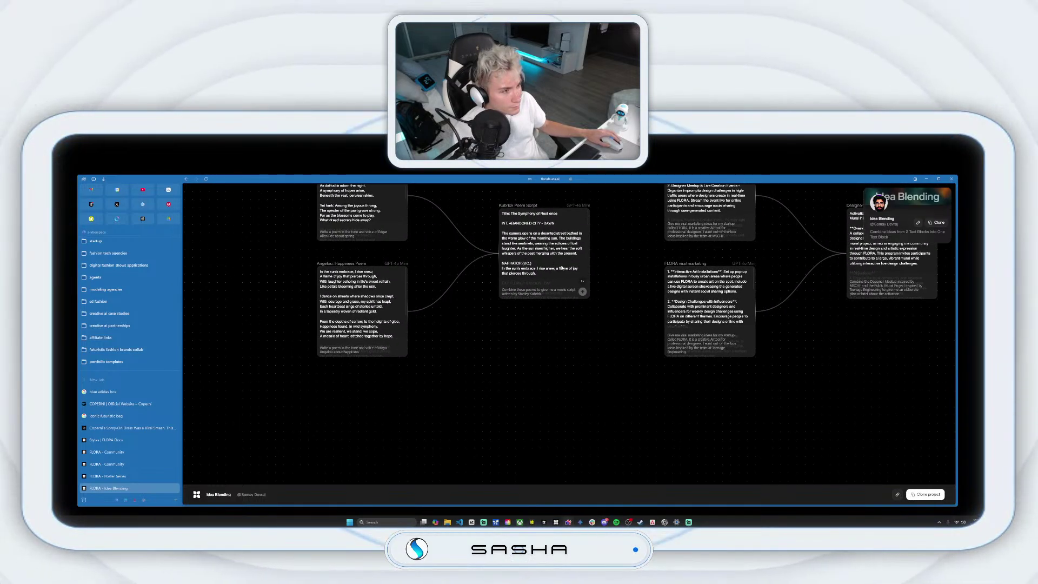
pyautogui.click(106, 477)
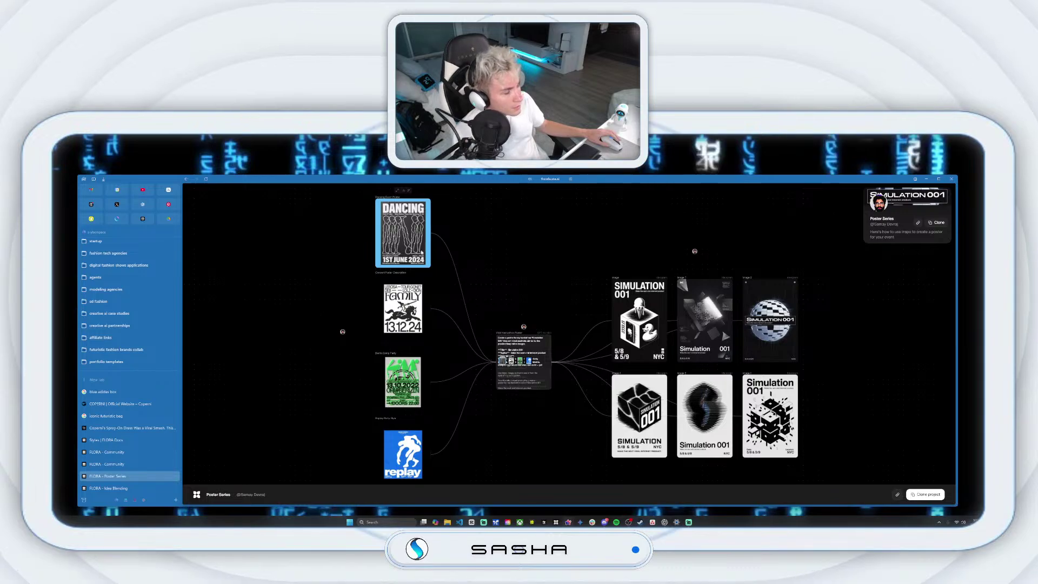
# - Look over the reference posters and prompt block of the Poster Series project, and clone the project
pyautogui.scroll(3, 426, 252)
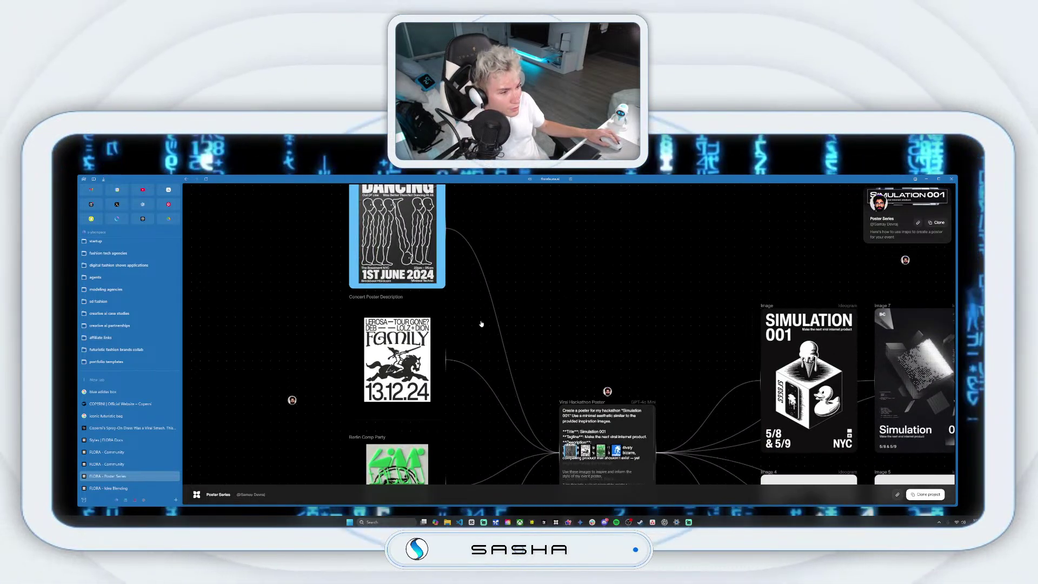
pyautogui.moveTo(482, 339); pyautogui.dragTo(511, 265)
pyautogui.scroll(-5, 512, 325)
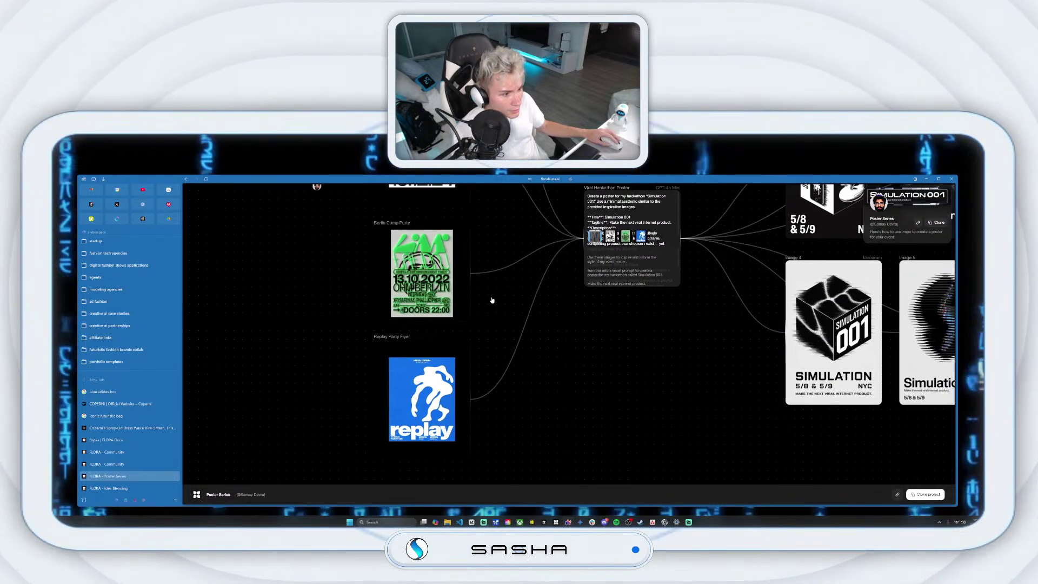
pyautogui.scroll(1, 494, 310)
pyautogui.moveTo(494, 309); pyautogui.dragTo(411, 369)
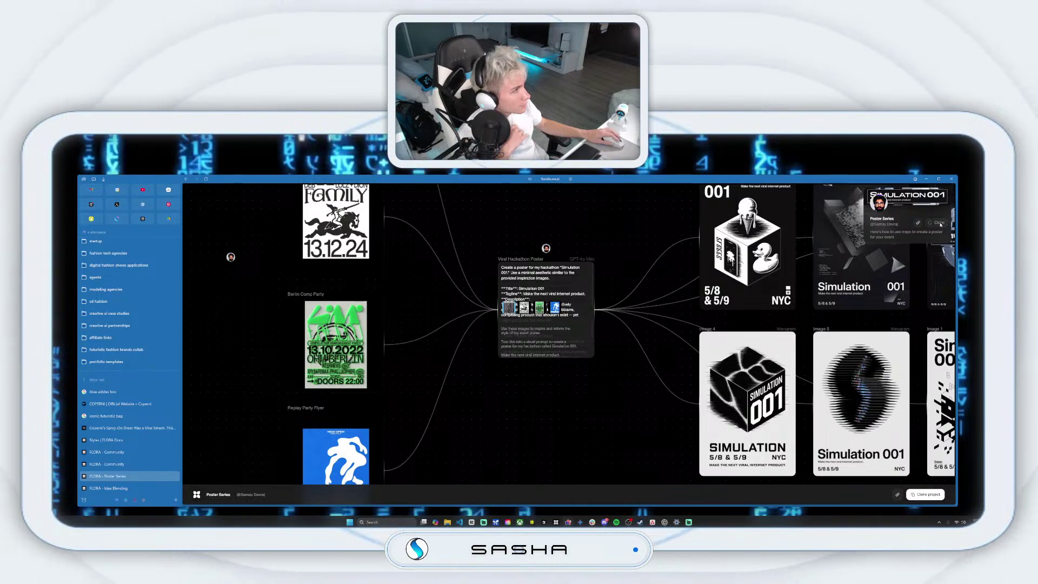
pyautogui.click(939, 223)
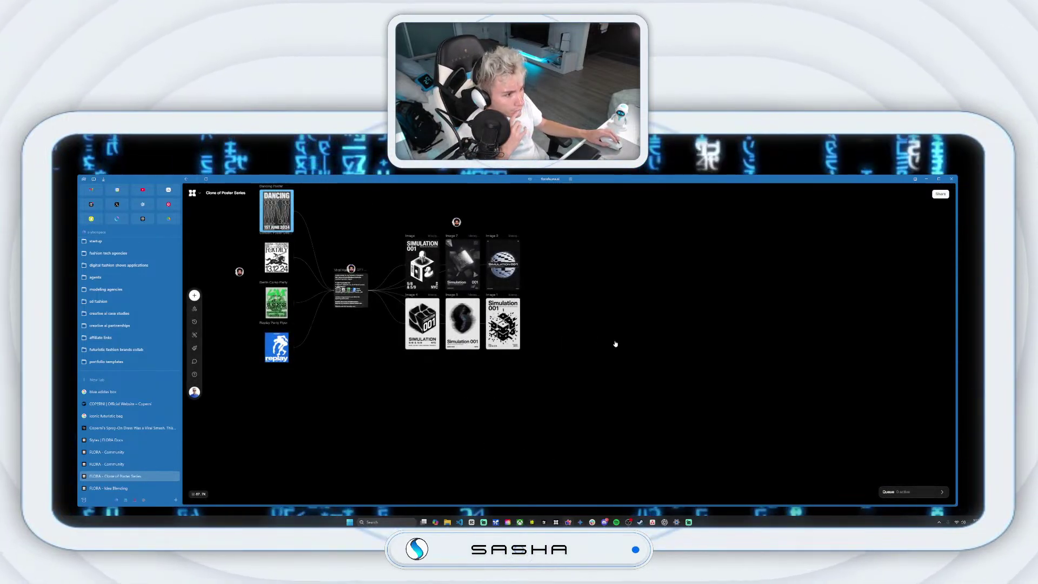
# - Enlarge the Viral Hackathon Poster text block on the cloned canvas so that its full text fits
pyautogui.scroll(5, 333, 312)
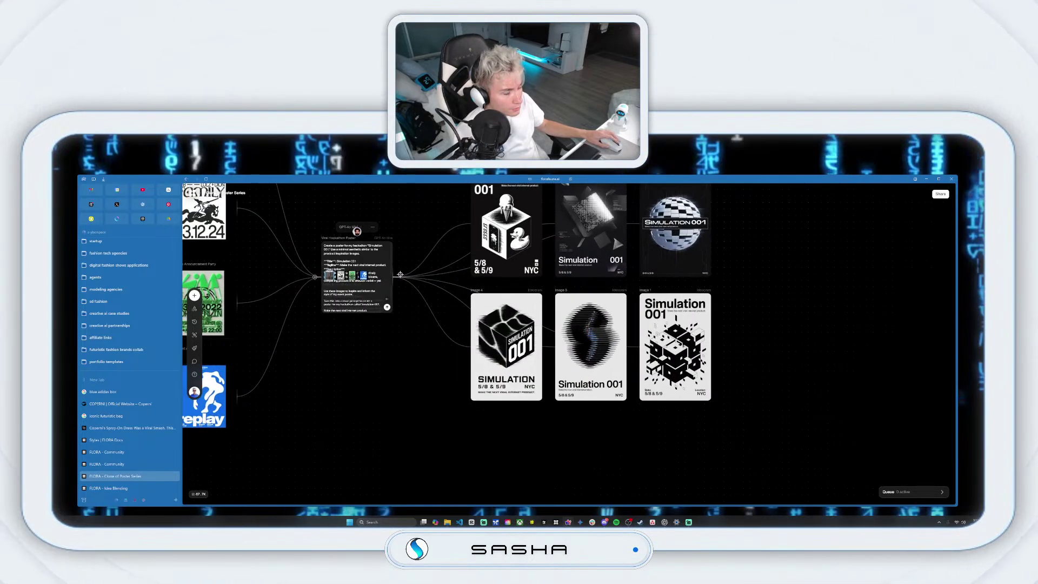
pyautogui.scroll(3, 420, 218)
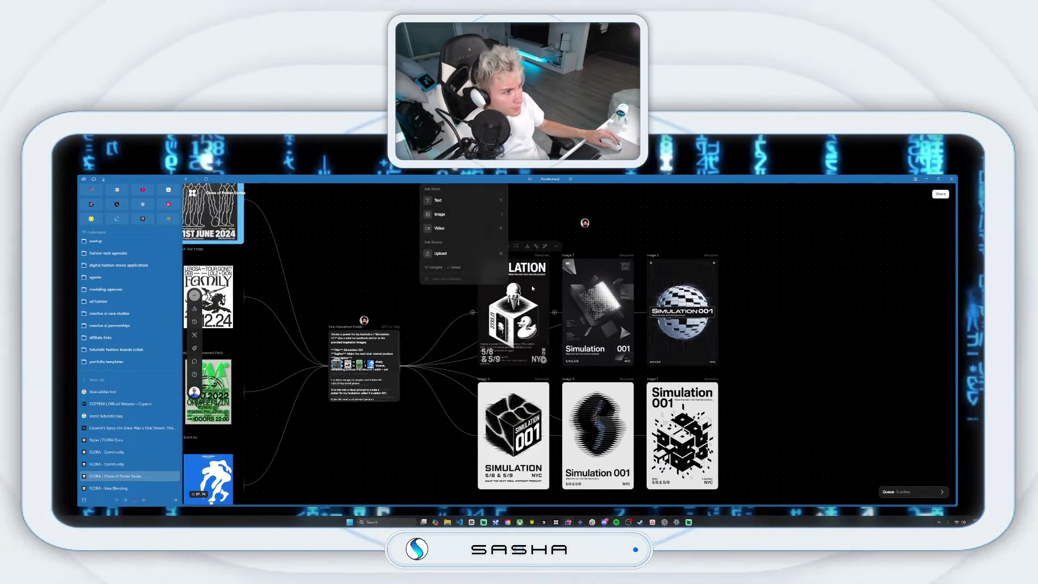
pyautogui.click(395, 338)
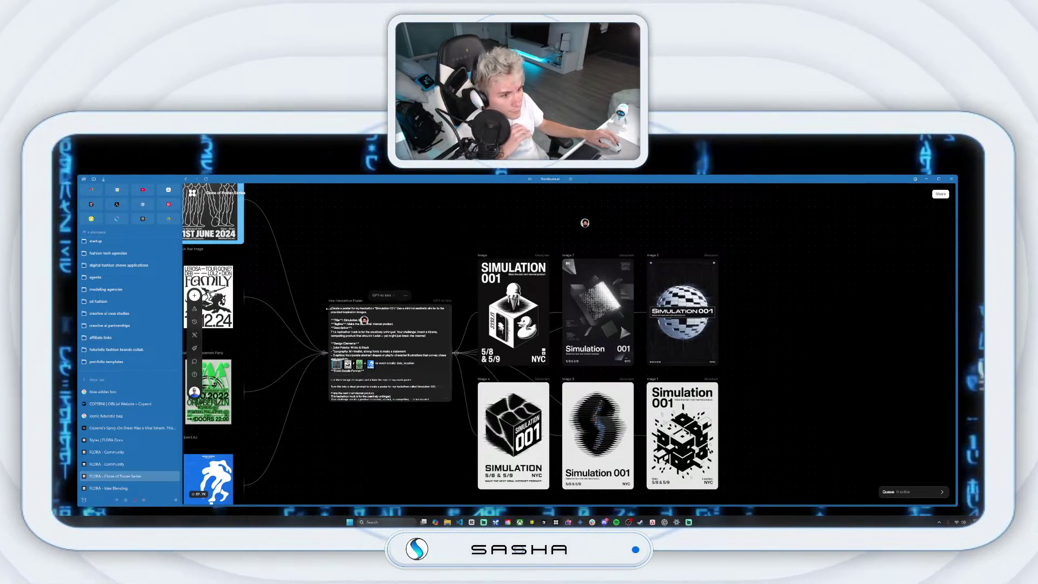
pyautogui.moveTo(326, 308); pyautogui.dragTo(302, 252)
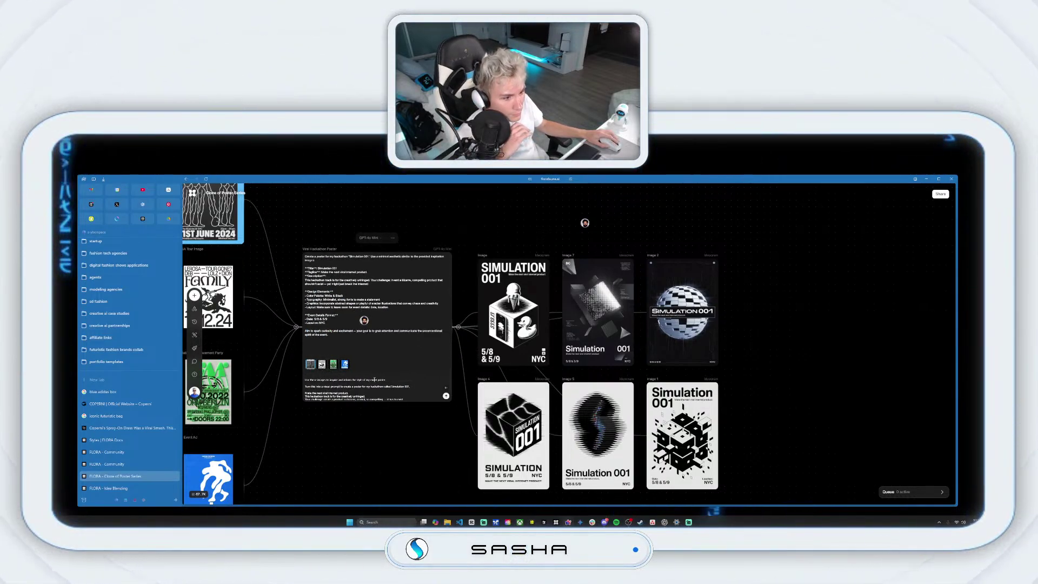
# - Extend the Viral Hackathon Poster prompt with "MSCHF-style chaos meets FLORA's creation engine. Invent a viral product that shouldn't exist — but might just break the internet."
pyautogui.scroll(3, 357, 373)
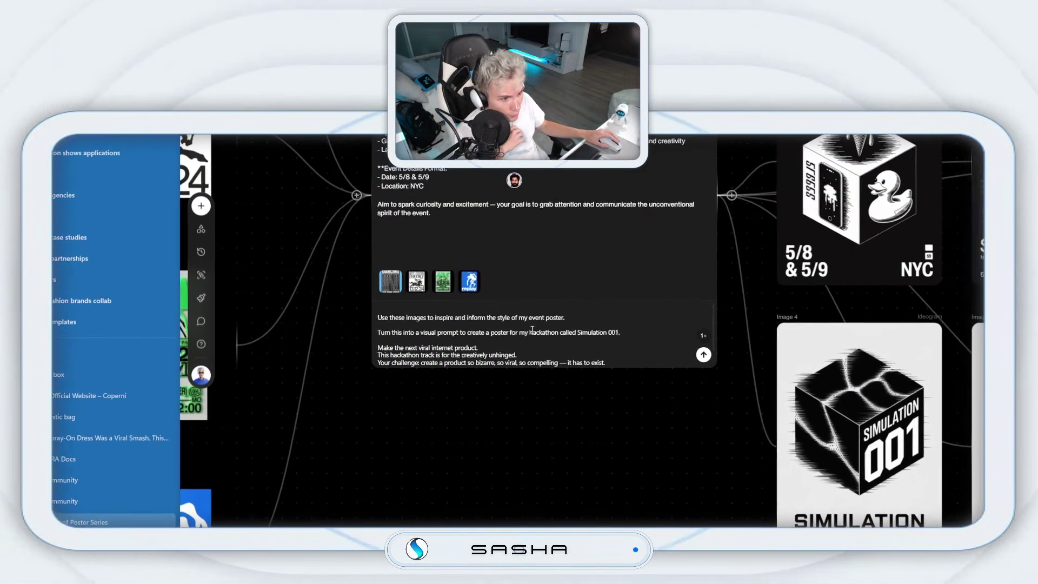
pyautogui.scroll(-1, 525, 333)
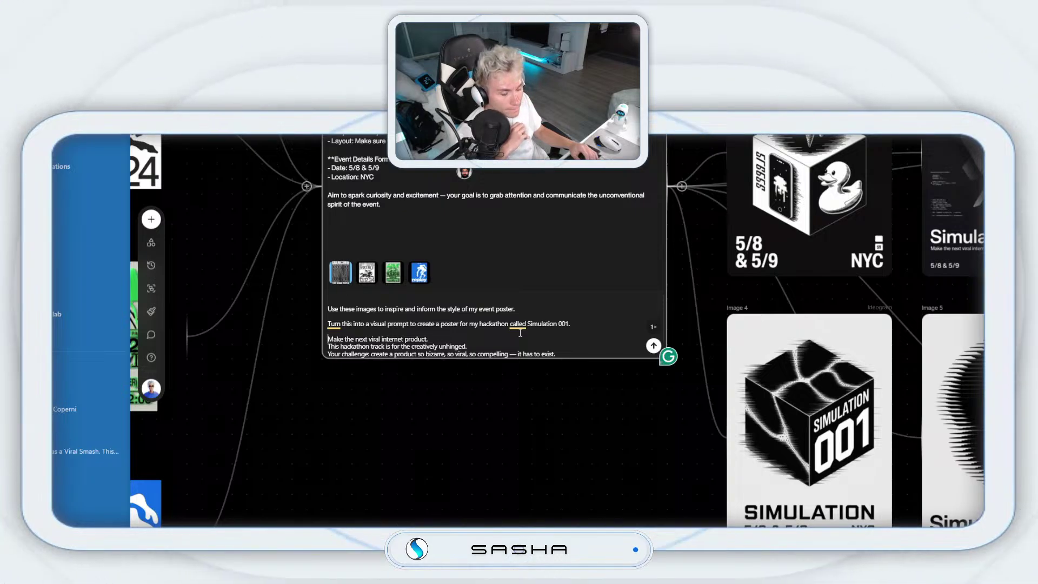
pyautogui.write("MSCHF-style chaos meets FLORA's creation engine. Invent a viral product that shouldn't exist — but might just break the internet.")
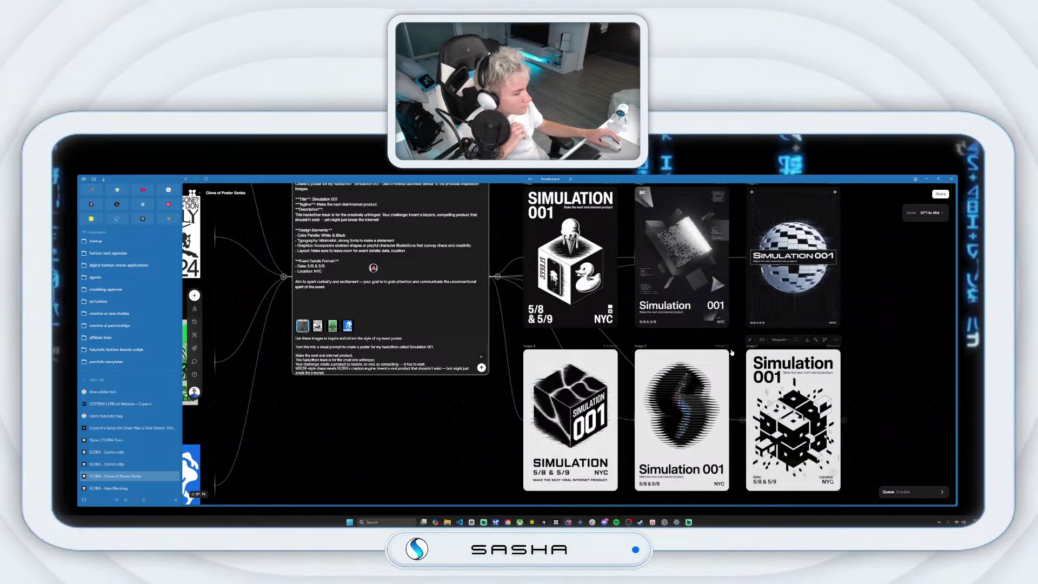
pyautogui.scroll(1, 672, 247)
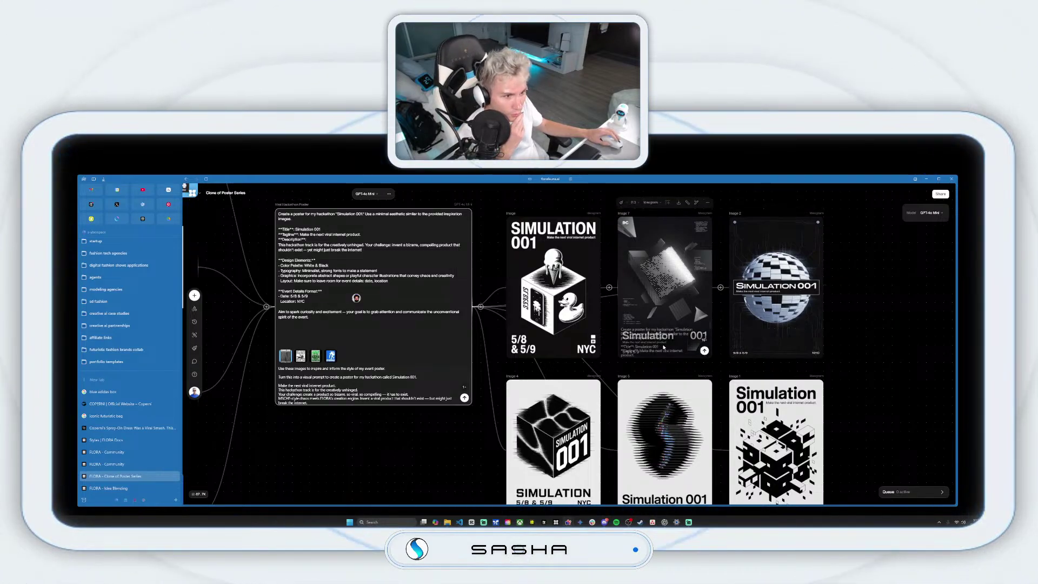
# - Return to the FLORA community page and browse through the Editor's Choice projects
pyautogui.click(108, 464)
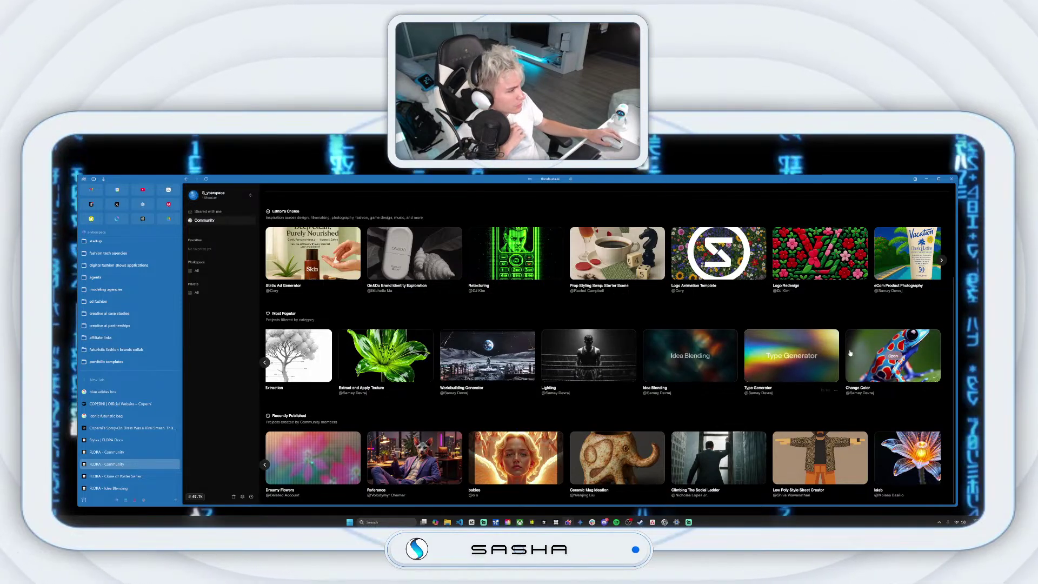
pyautogui.scroll(2, 801, 352)
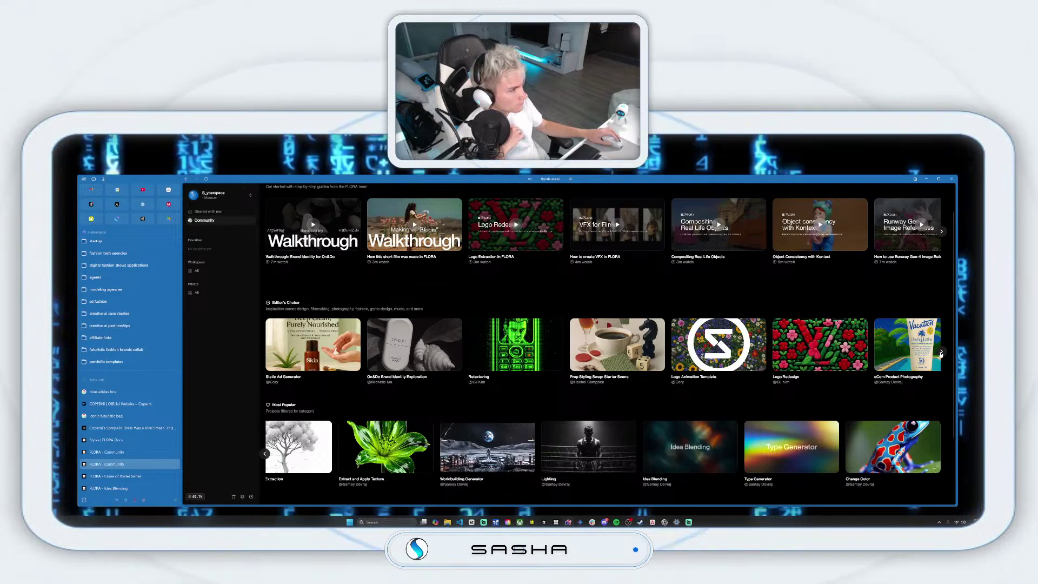
pyautogui.click(941, 352)
pyautogui.click(941, 353)
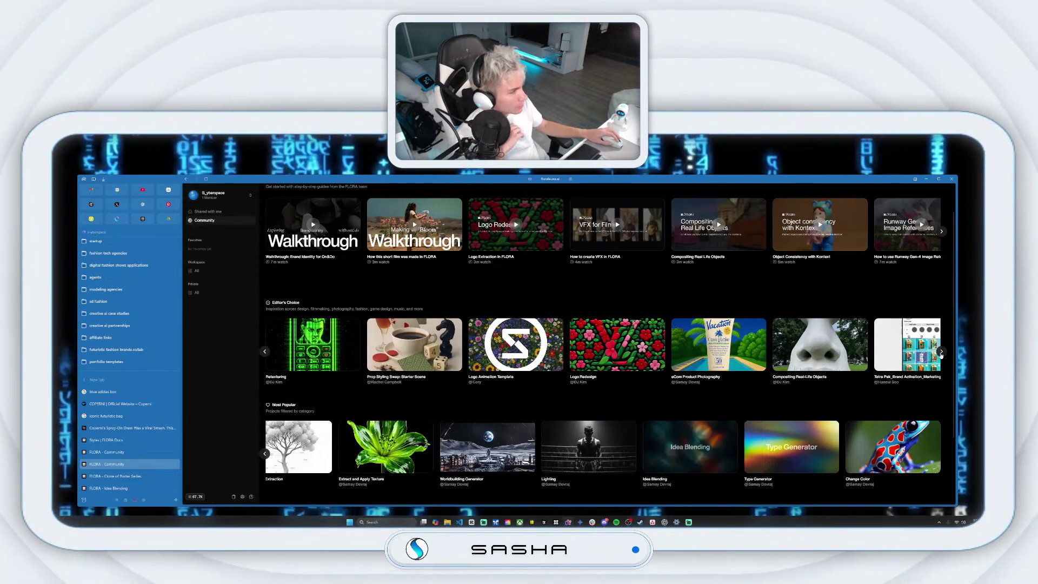
pyautogui.click(941, 353)
pyautogui.click(941, 353)
pyautogui.click(941, 353)
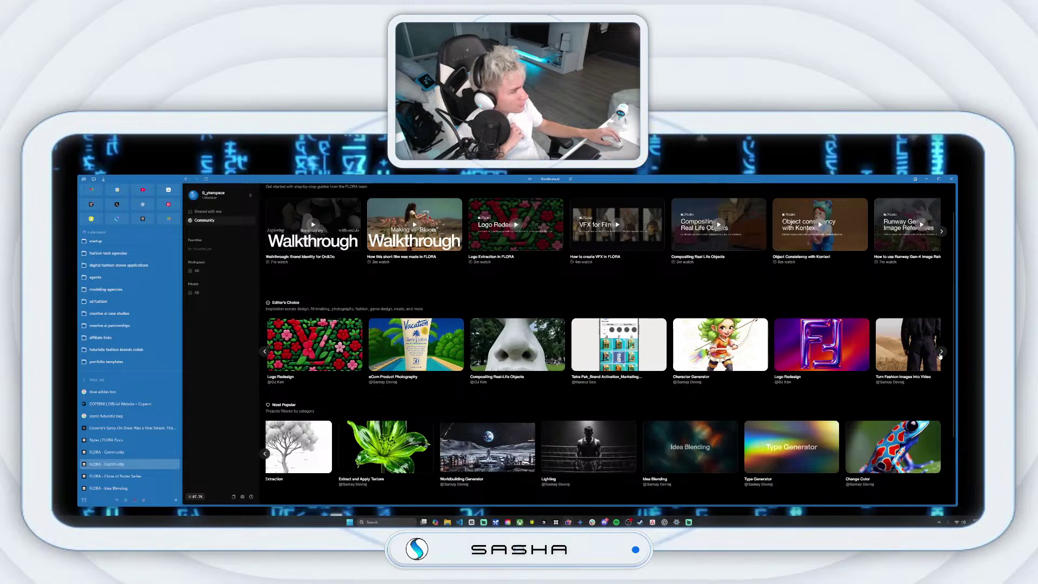
pyautogui.click(941, 353)
pyautogui.click(941, 353)
pyautogui.click(941, 352)
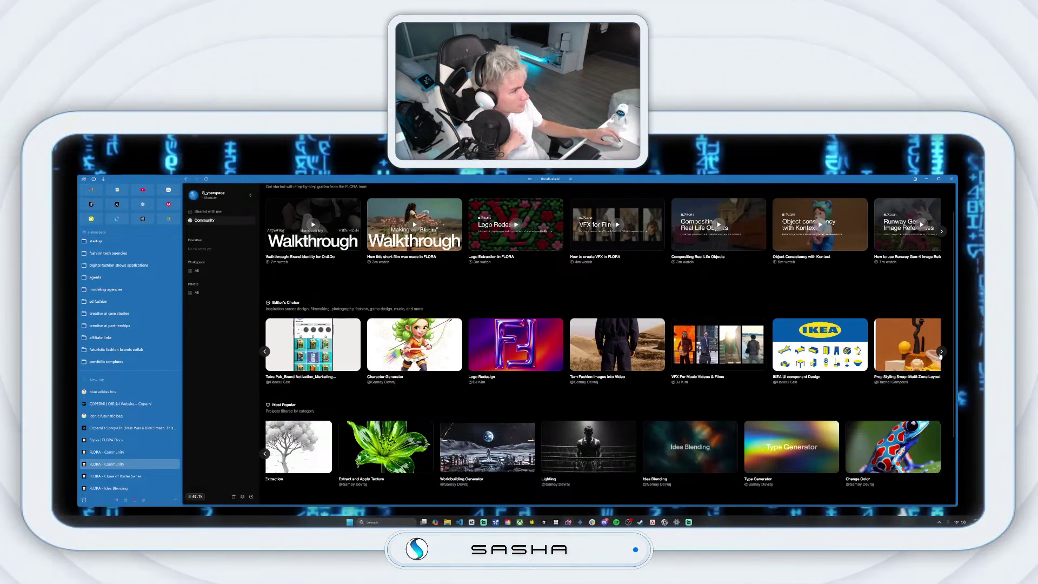
pyautogui.click(941, 353)
pyautogui.click(941, 353)
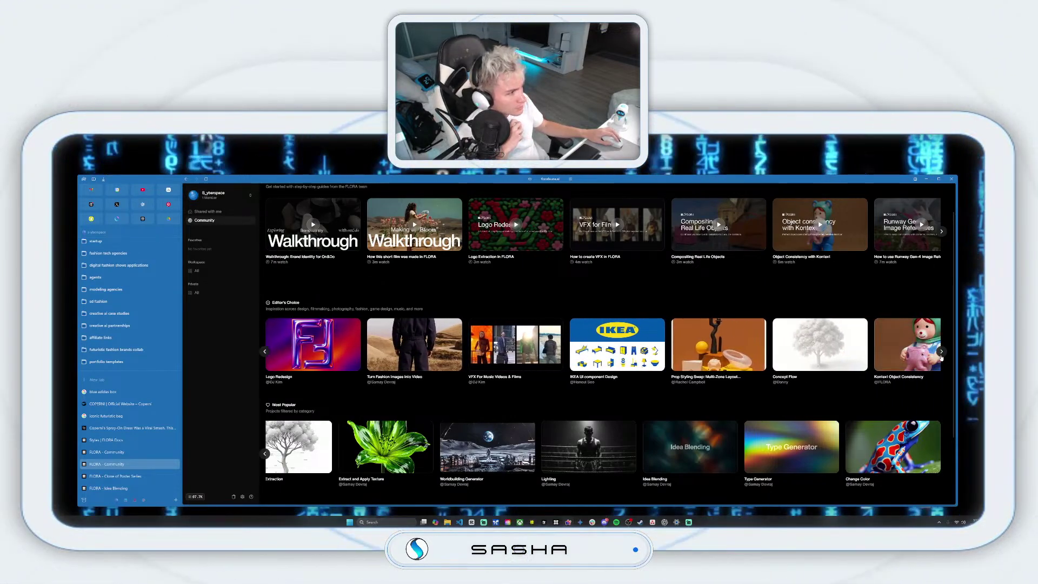
pyautogui.click(941, 353)
pyautogui.click(941, 353)
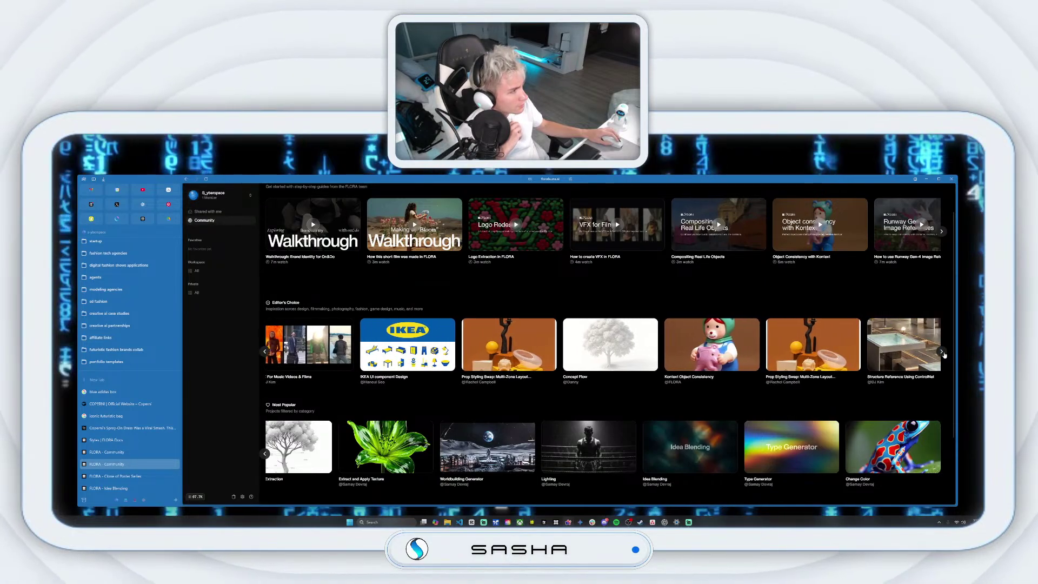
pyautogui.click(941, 353)
pyautogui.click(941, 352)
pyautogui.click(941, 352)
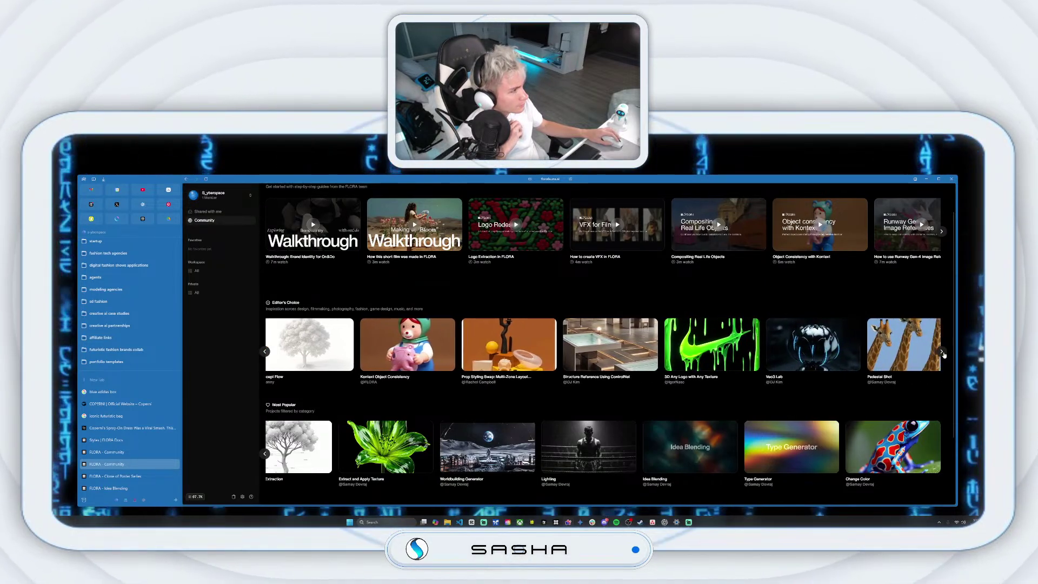
pyautogui.click(942, 353)
pyautogui.click(942, 353)
pyautogui.click(941, 352)
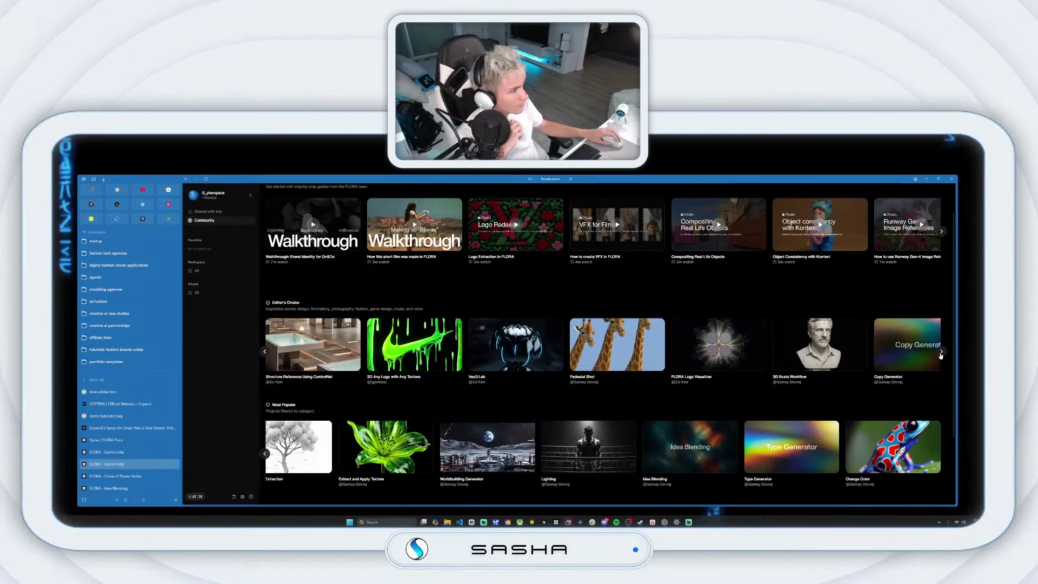
# - Open the Veo3 Lab project and examine its futuristic camera images, prompt blocks and generated videos
pyautogui.click(518, 346)
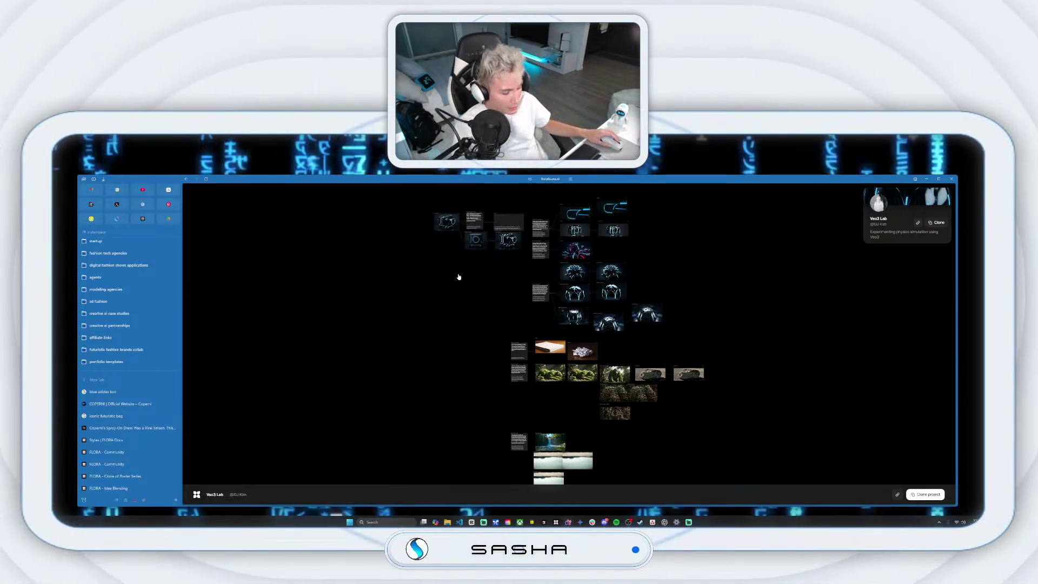
pyautogui.scroll(5, 467, 268)
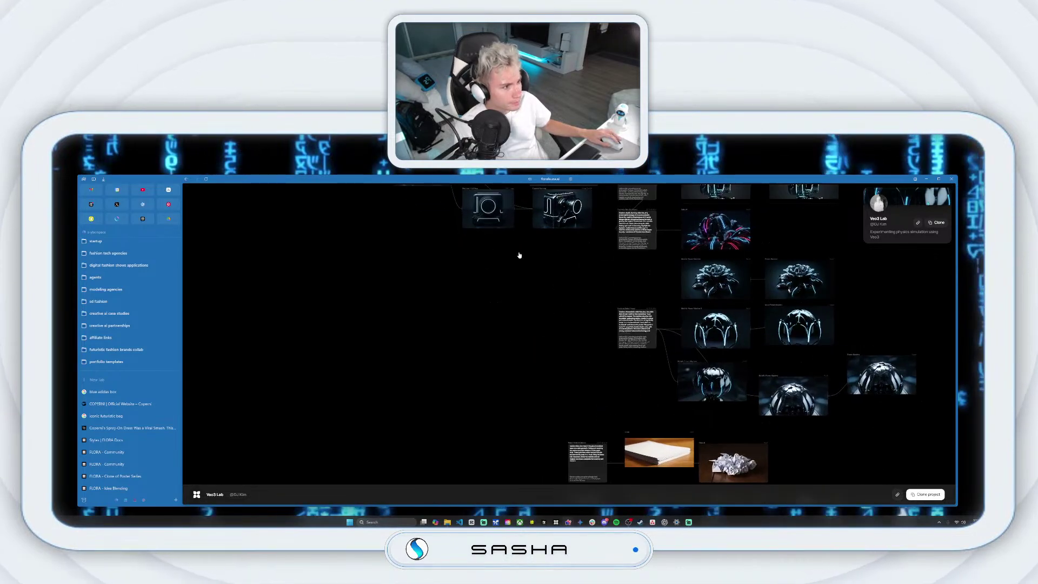
pyautogui.moveTo(519, 258); pyautogui.dragTo(488, 434)
pyautogui.scroll(3, 395, 353)
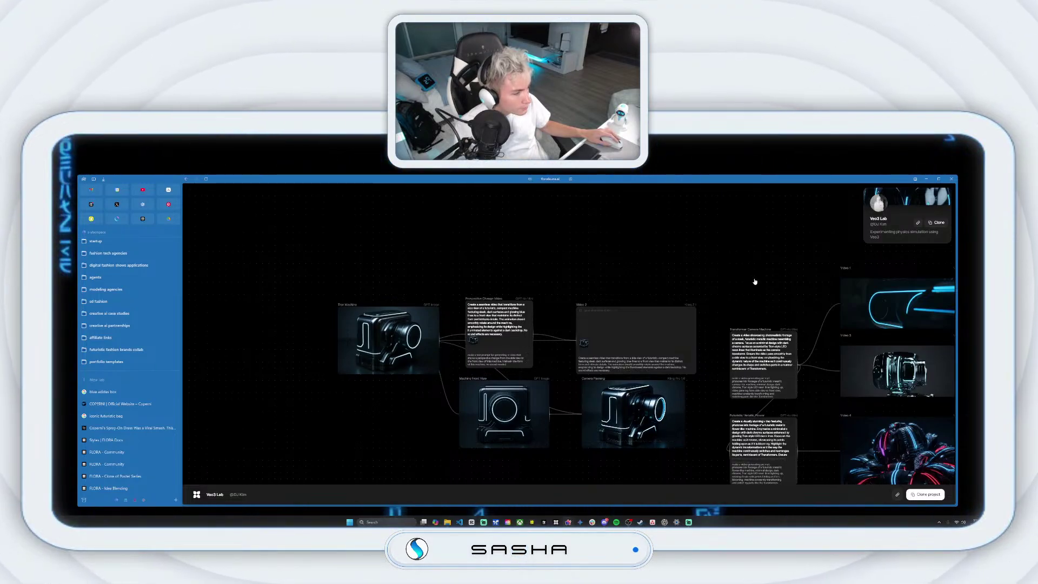
pyautogui.moveTo(755, 282); pyautogui.dragTo(547, 254)
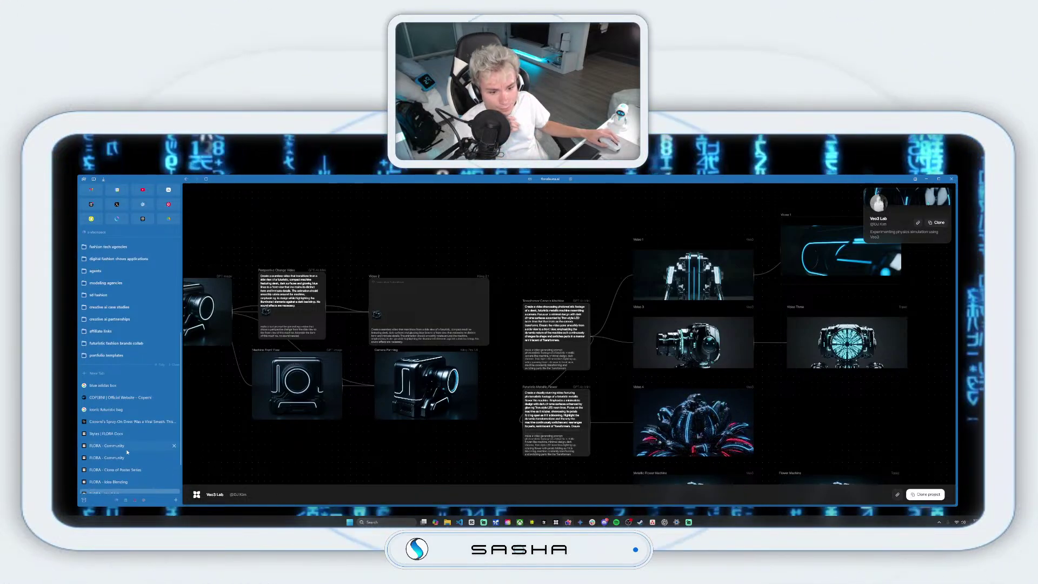
# - Close the Veo3 Lab project and go back to the FLORA community page
pyautogui.scroll(-2, 153, 450)
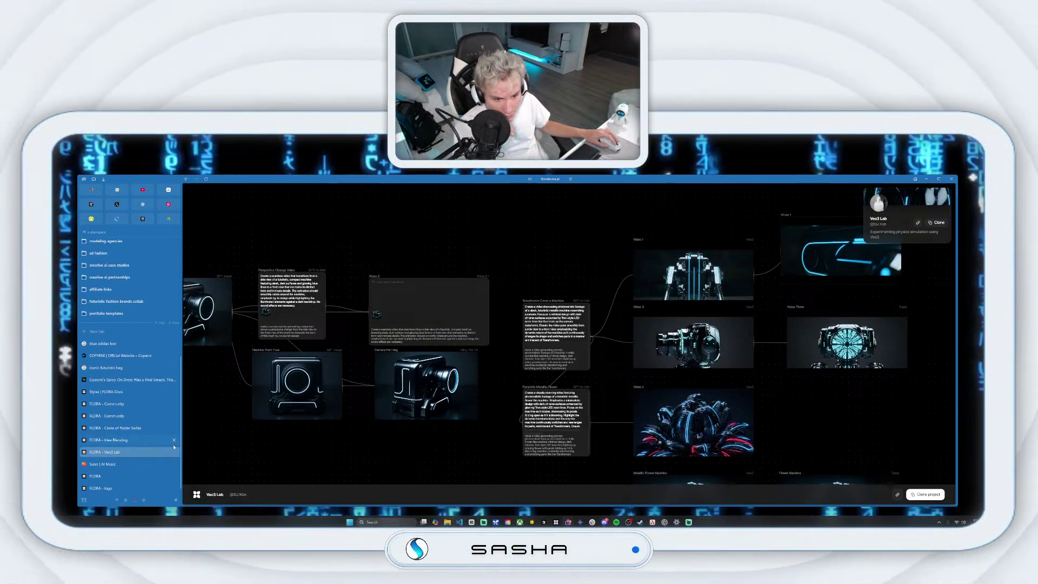
pyautogui.click(174, 451)
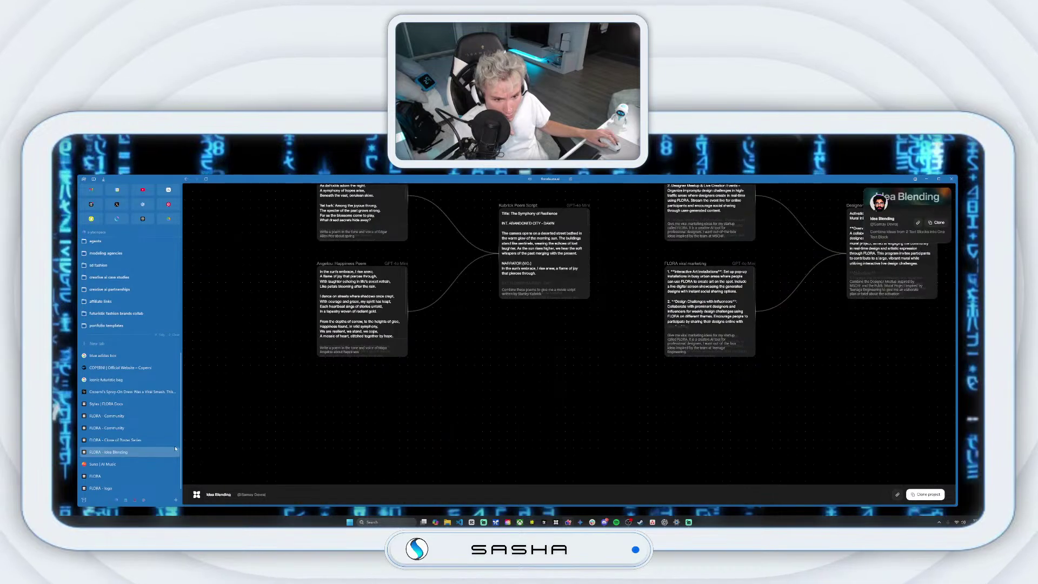
pyautogui.click(127, 428)
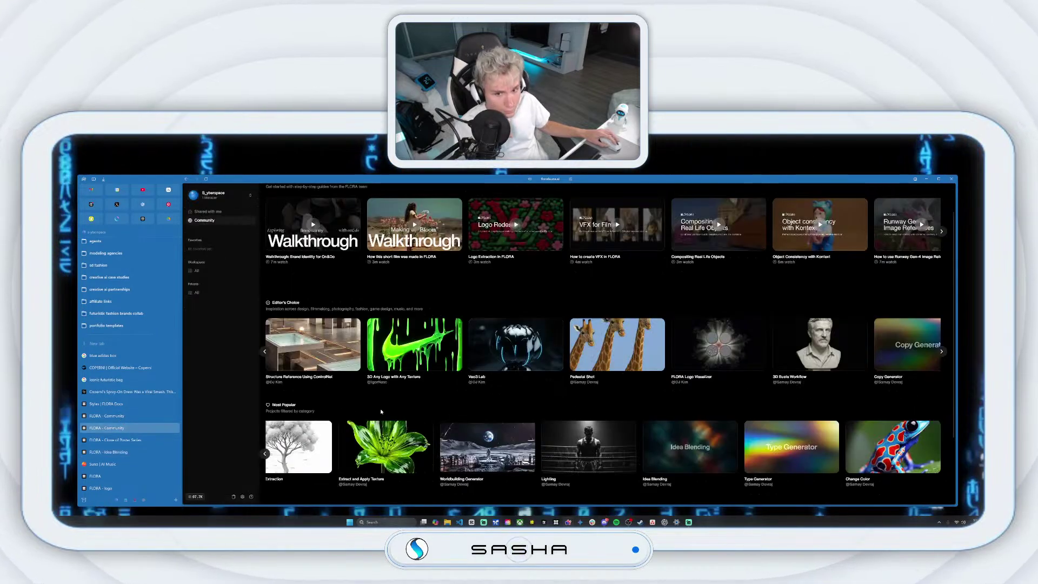
# - Browse the remaining Editor's Choice projects up to the end of the row
pyautogui.click(941, 352)
pyautogui.click(941, 352)
pyautogui.click(942, 352)
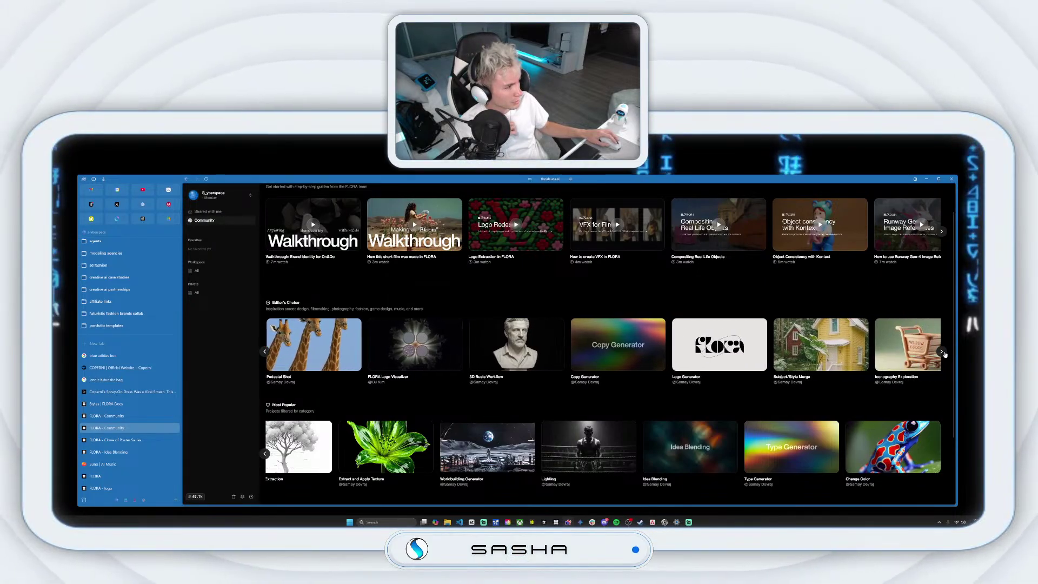
pyautogui.click(942, 351)
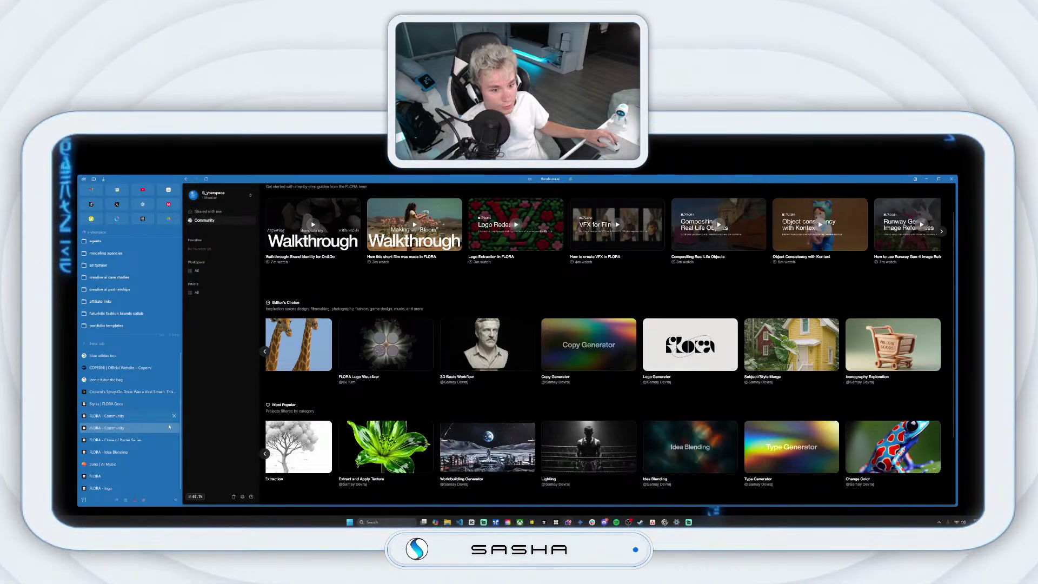
# - Switch to the other open FLORA community page and open the list of all workspace projects there
pyautogui.click(152, 423)
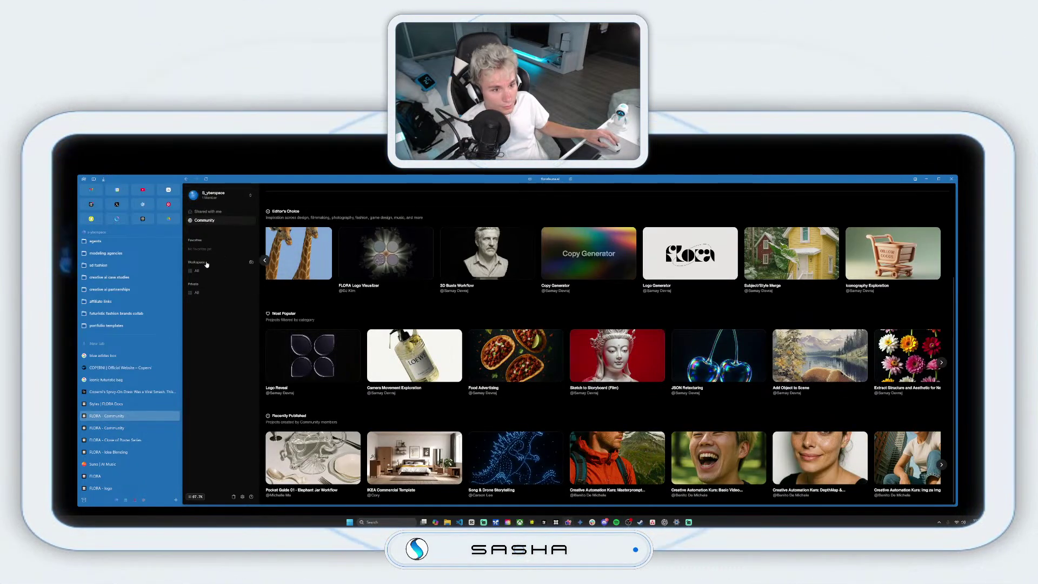
pyautogui.click(191, 277)
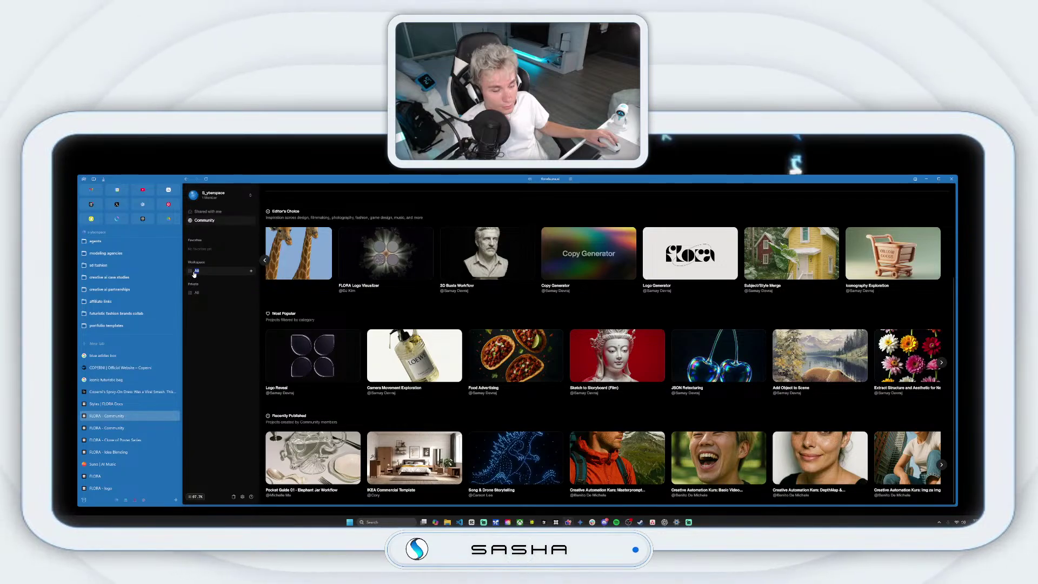
# - Switch to the FLORA Docs Styles page and close the leftover Coperni, iconic futuristic bag and adidas pages
pyautogui.click(115, 407)
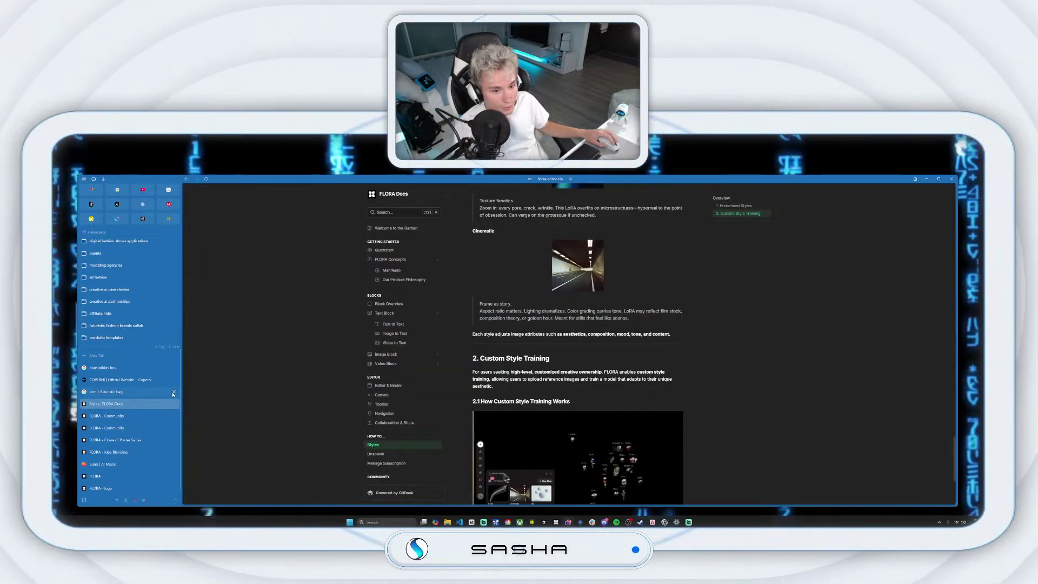
pyautogui.click(174, 392)
pyautogui.click(174, 392)
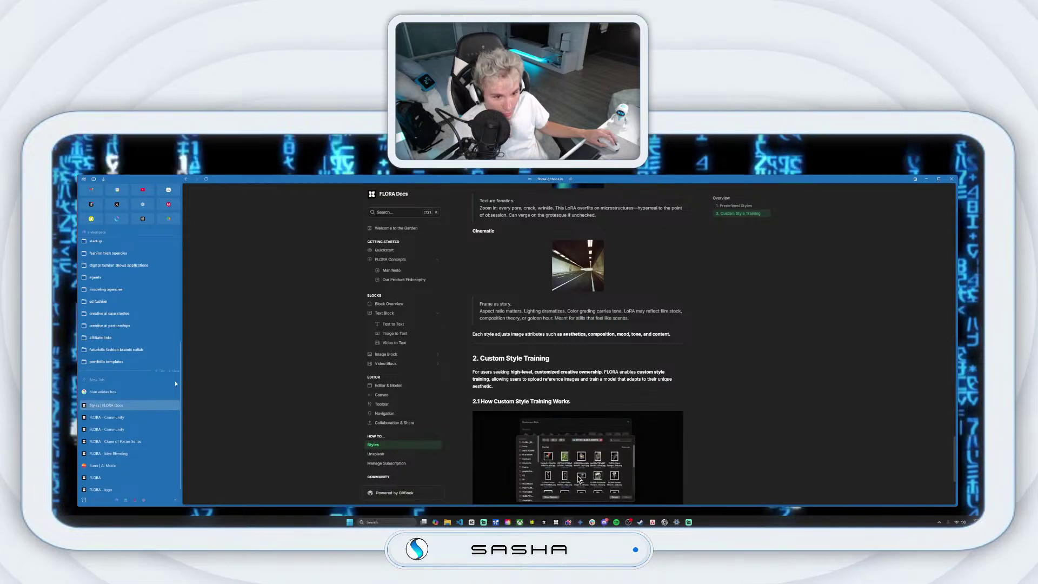
pyautogui.click(174, 392)
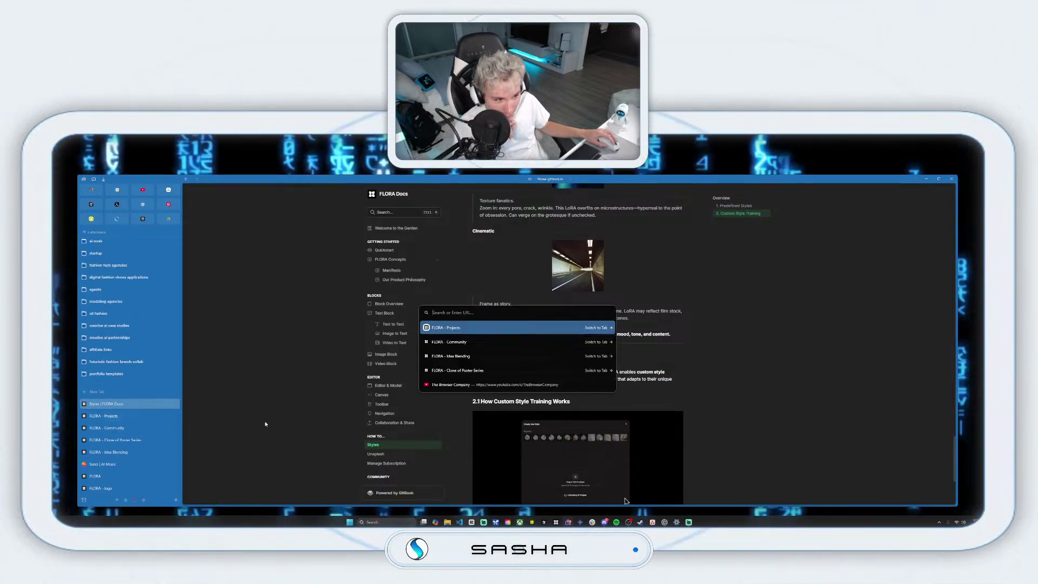
# - From the FLORA projects page, create a new project and name it "self-portraitz"
pyautogui.click(106, 415)
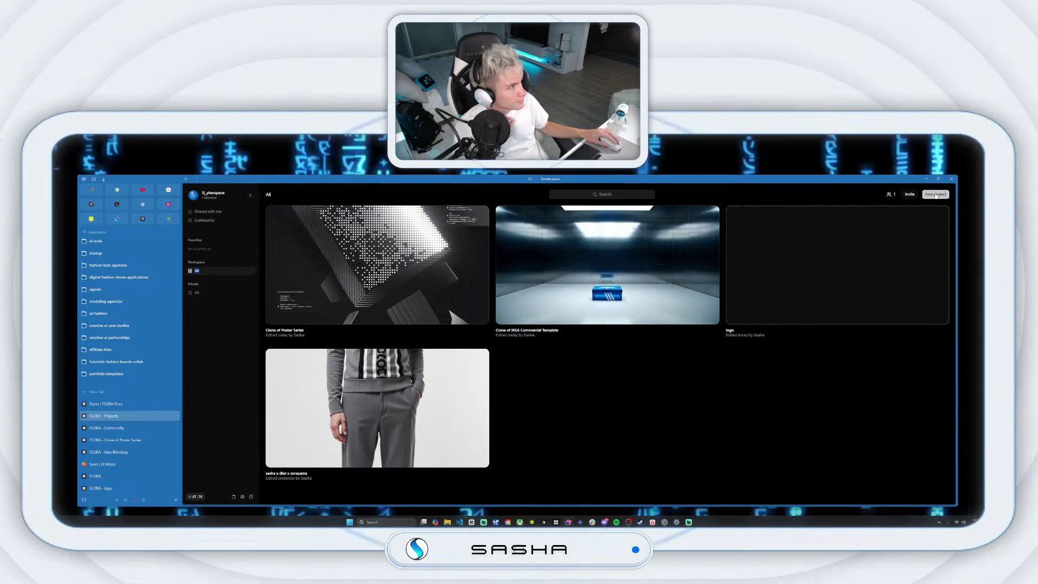
pyautogui.click(936, 194)
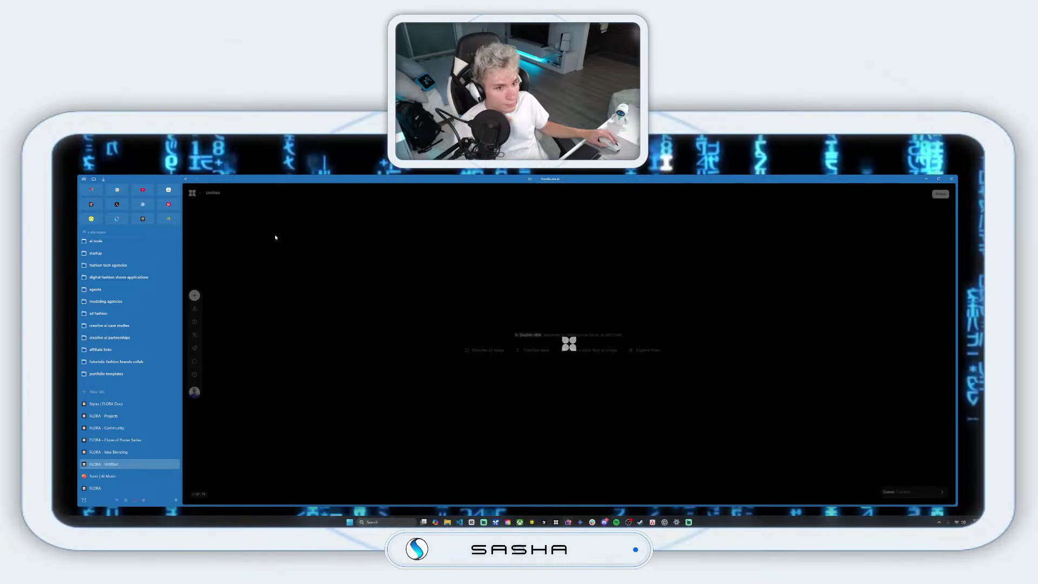
pyautogui.doubleClick(222, 193)
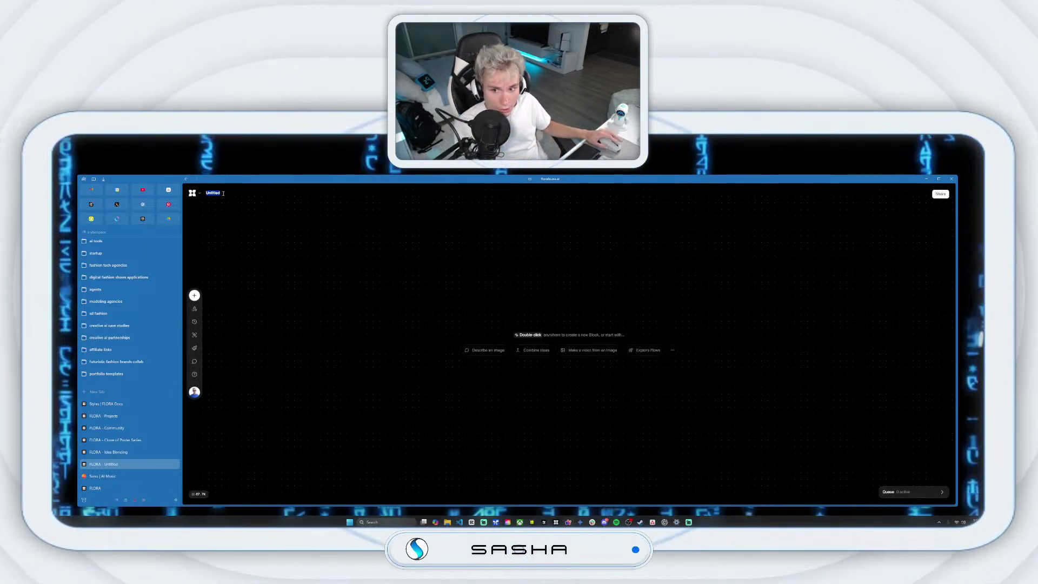
pyautogui.write('self')
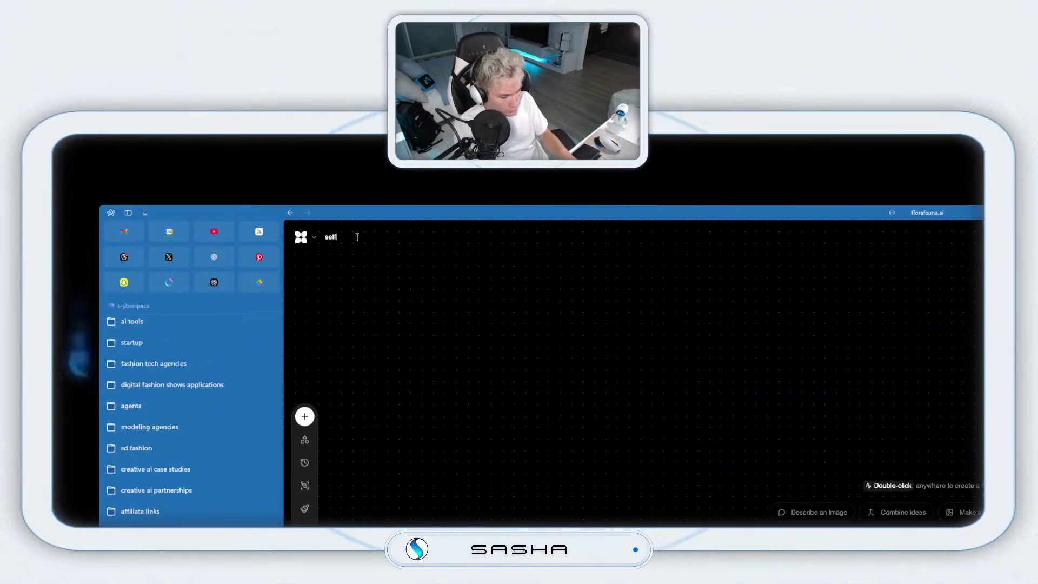
pyautogui.write('-por')
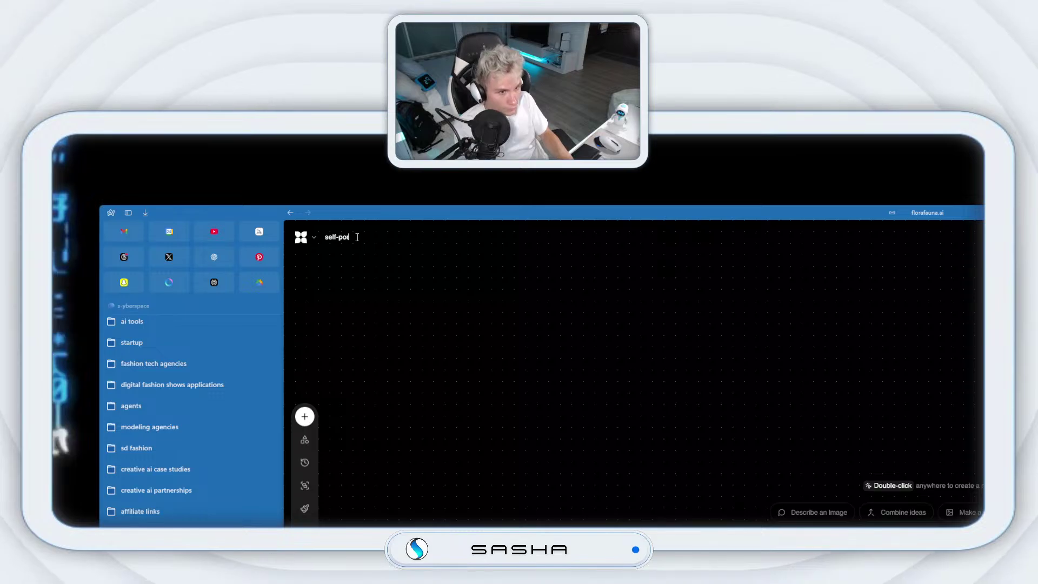
pyautogui.write('traitz')
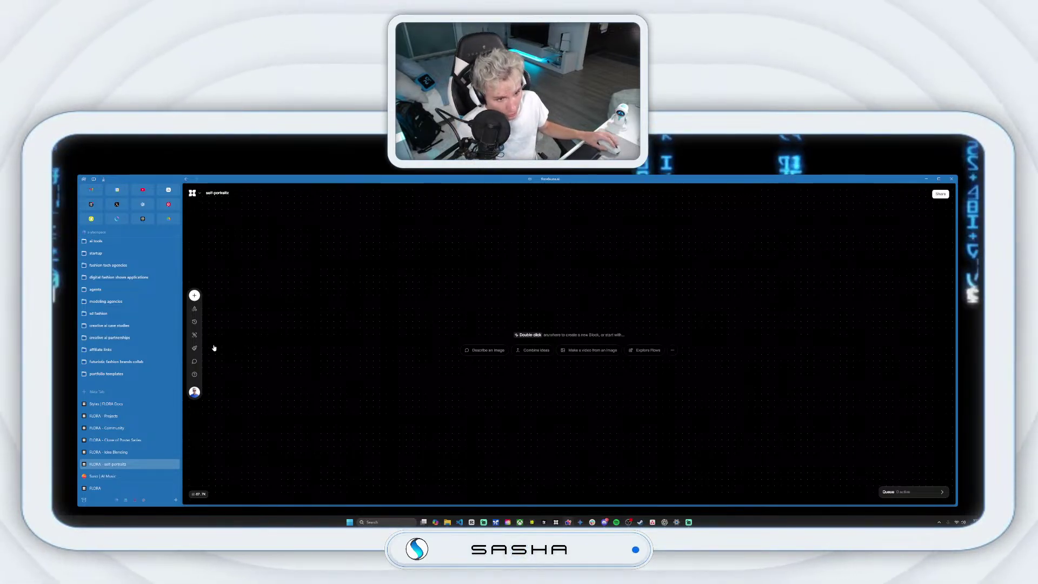
# - Look over the available styles in the project's style library and close it
pyautogui.click(194, 348)
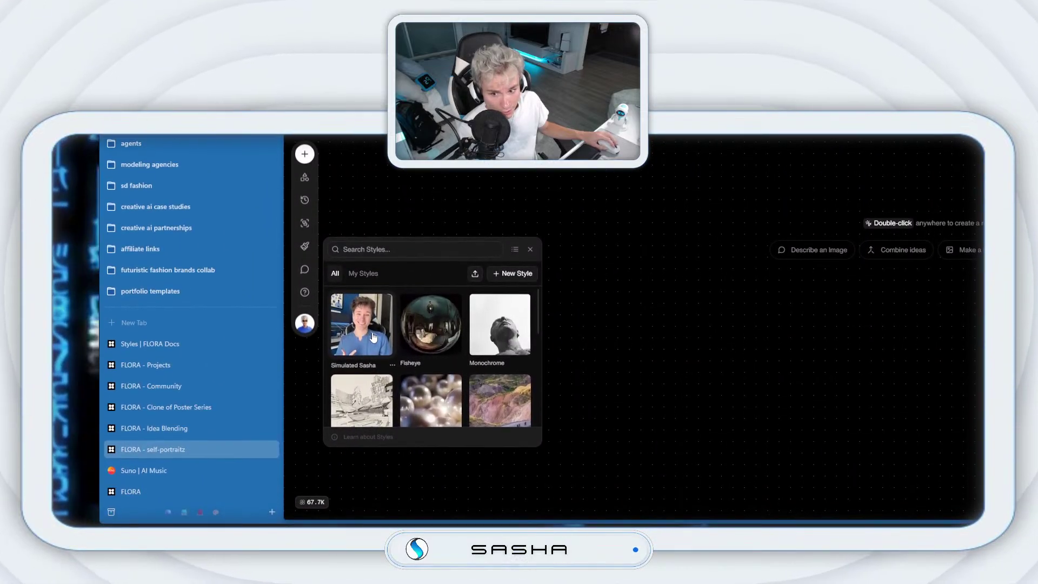
pyautogui.click(740, 398)
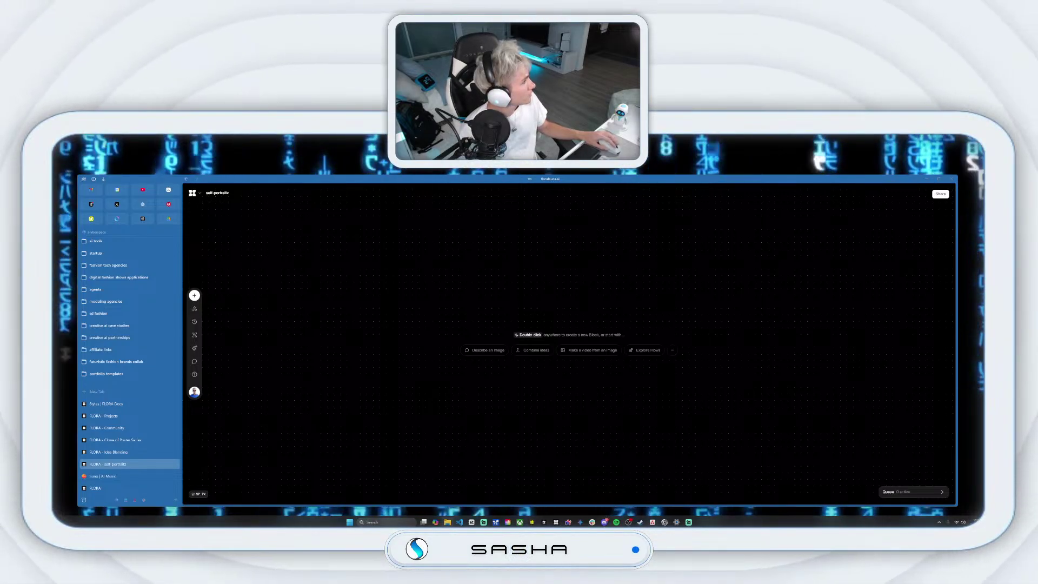
# - Upload four portrait photos from outside the browser onto the canvas and spread them apart so none overlap
pyautogui.moveTo(1037, 319); pyautogui.dragTo(615, 296)
pyautogui.moveTo(1037, 314); pyautogui.dragTo(525, 312)
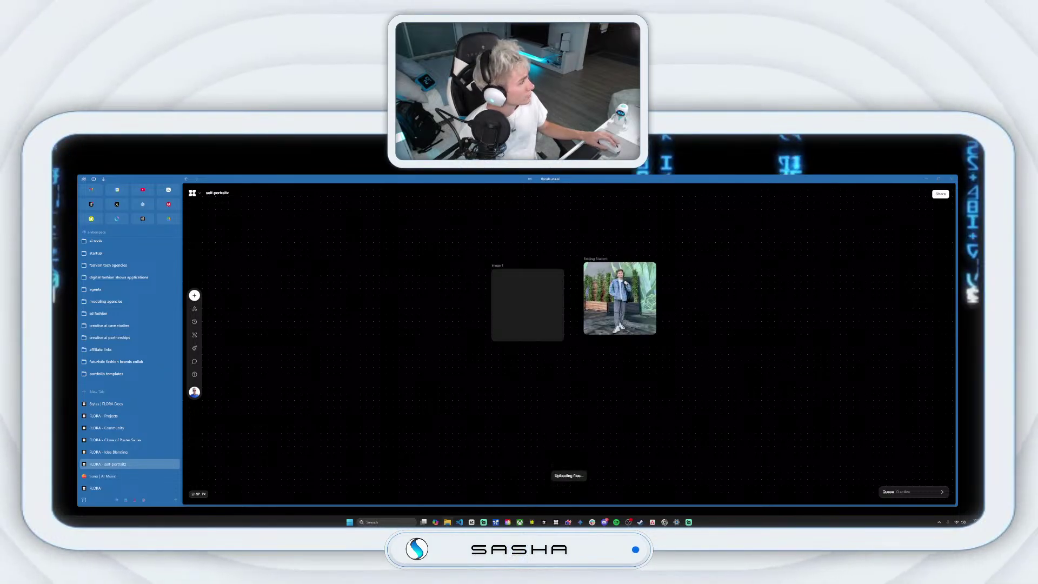
pyautogui.moveTo(1037, 365); pyautogui.dragTo(620, 364)
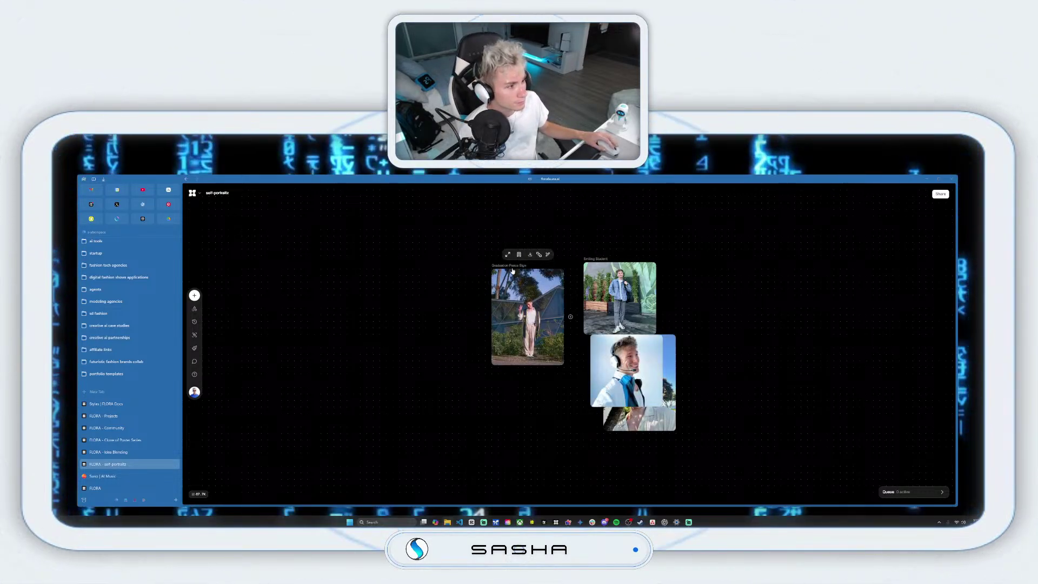
pyautogui.moveTo(519, 273); pyautogui.dragTo(461, 280)
pyautogui.moveTo(627, 361); pyautogui.dragTo(548, 401)
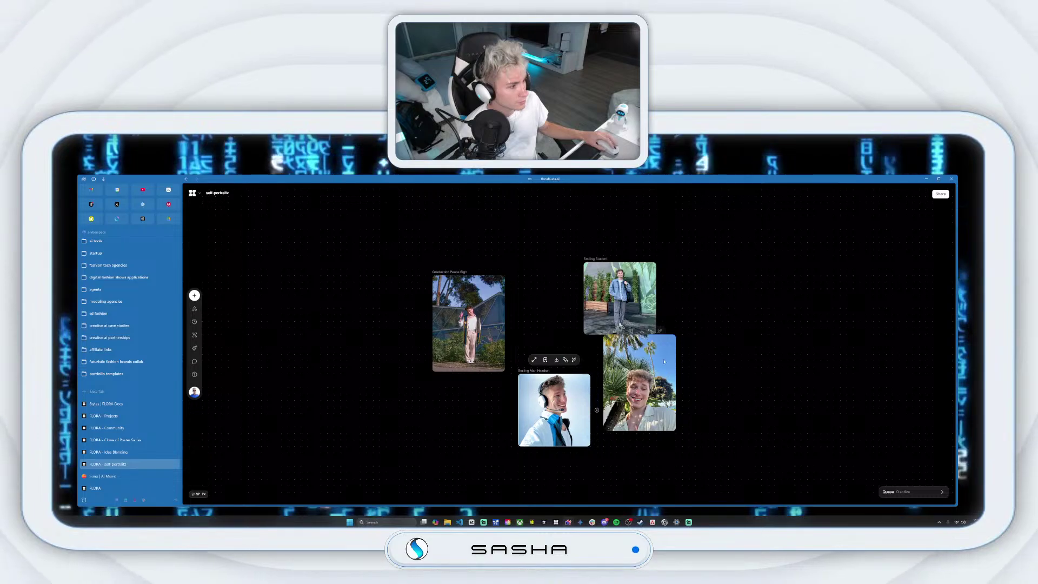
pyautogui.moveTo(633, 378); pyautogui.dragTo(653, 411)
pyautogui.moveTo(612, 275); pyautogui.dragTo(564, 275)
pyautogui.moveTo(682, 407); pyautogui.dragTo(663, 388)
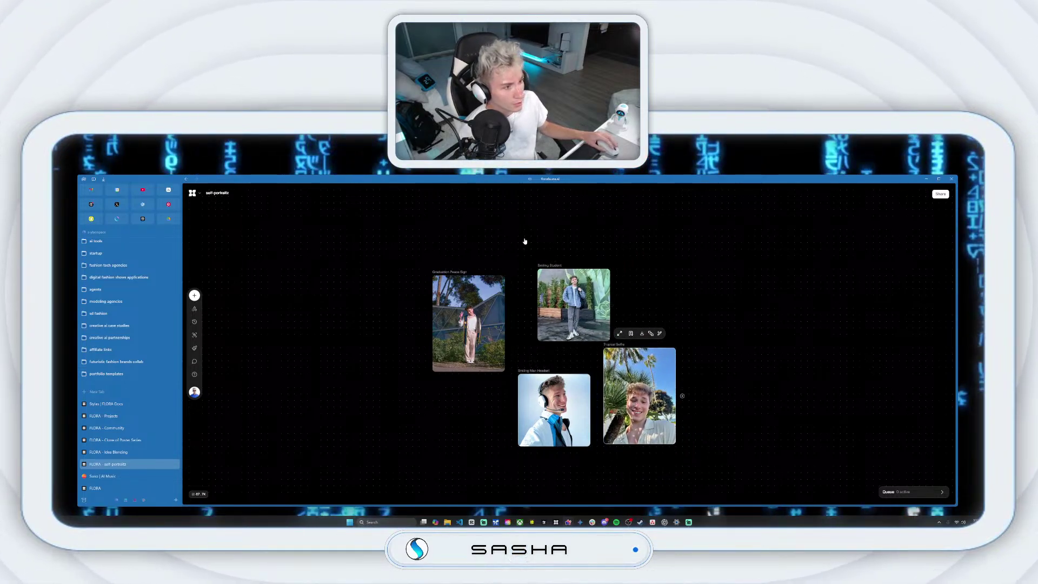
# - Select all four photos, examine the Create new Style dialog for them, and close it without creating a style
pyautogui.moveTo(386, 249); pyautogui.dragTo(721, 461)
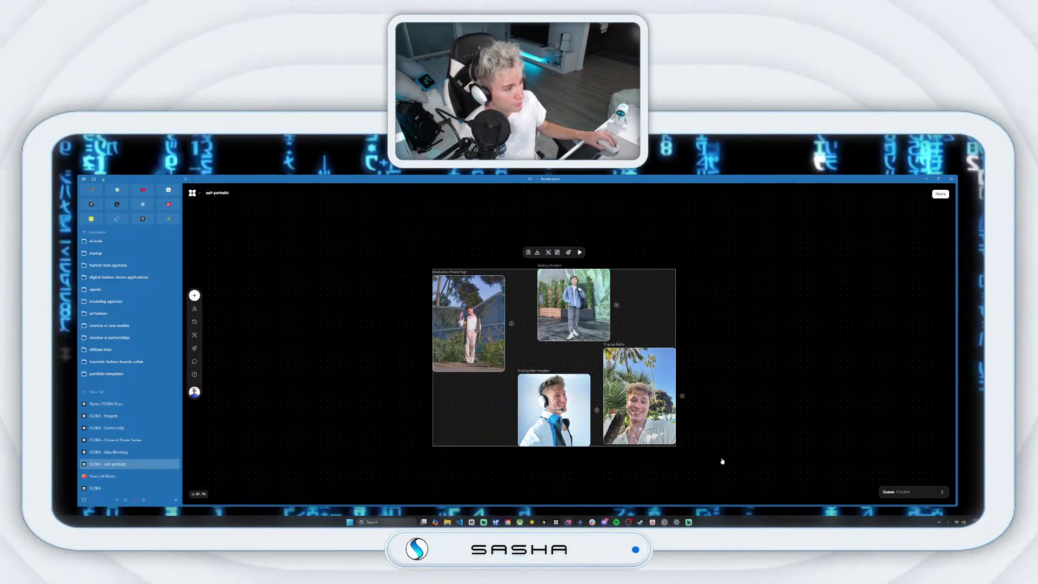
pyautogui.click(569, 252)
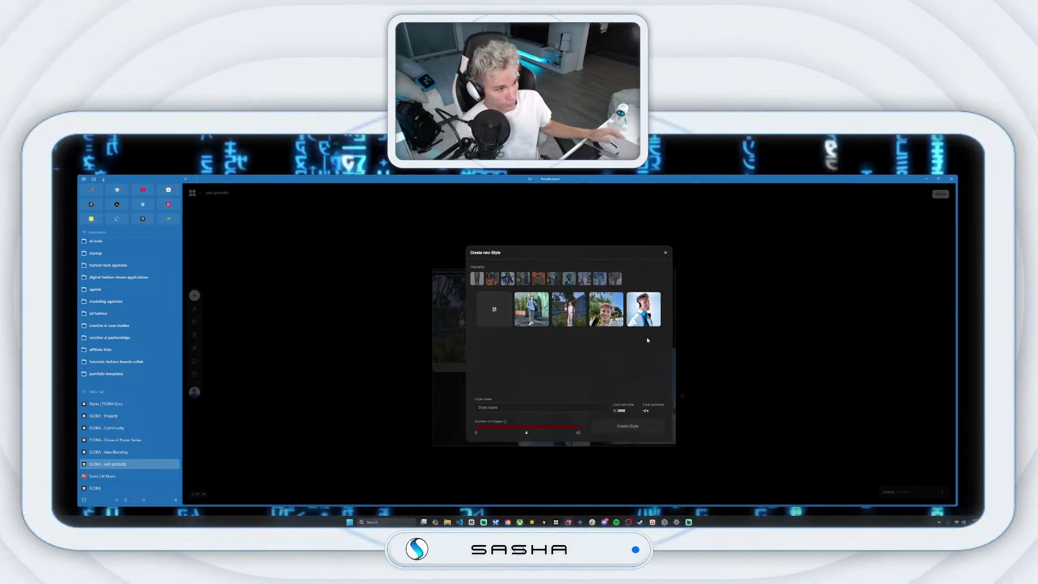
pyautogui.click(667, 253)
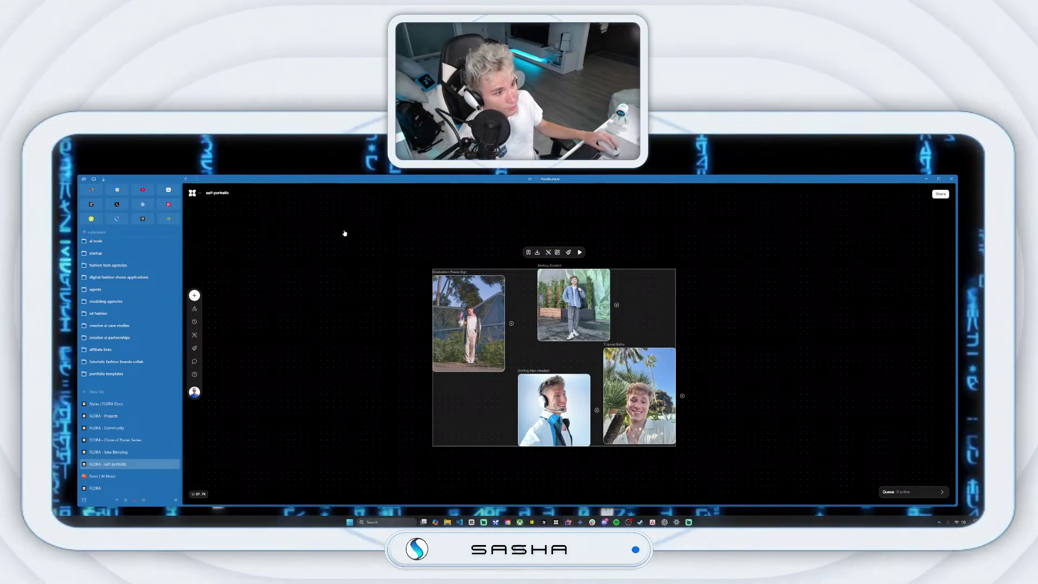
# - Auto-arrange the four selected photos into a single column and shift the column up and to the left
pyautogui.click(557, 252)
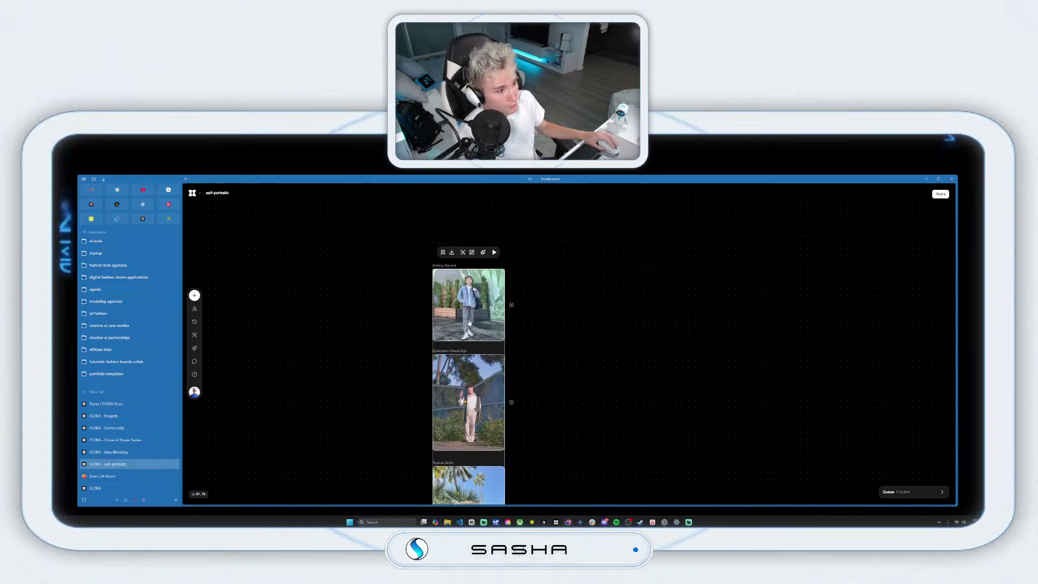
pyautogui.moveTo(470, 324); pyautogui.dragTo(404, 257)
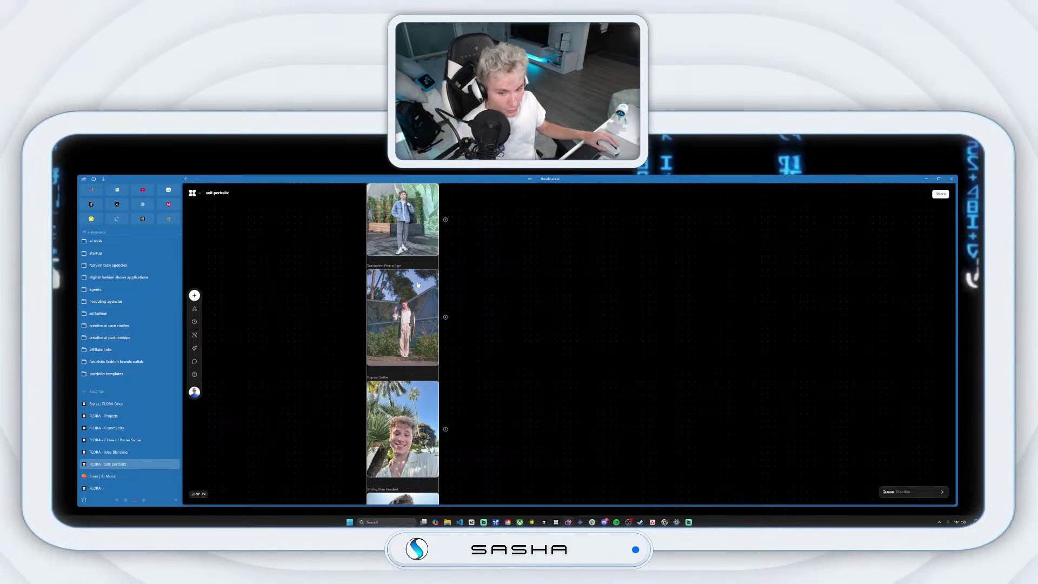
pyautogui.scroll(-3, 420, 285)
pyautogui.scroll(2, 418, 285)
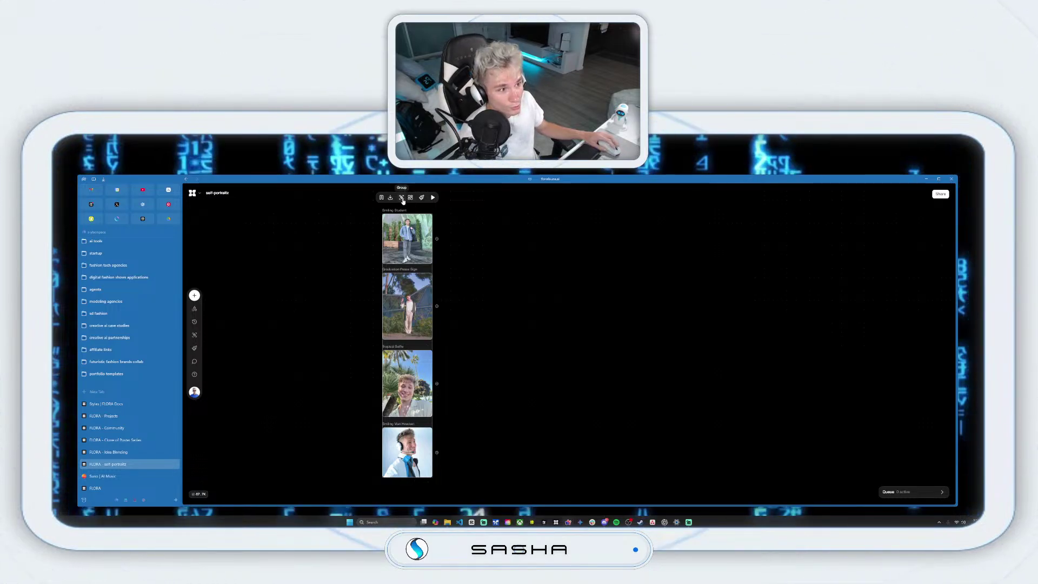
# - Group the four photos, try pulling the Smiling Student photo out, undo that move, and shift the group slightly down
pyautogui.click(401, 197)
pyautogui.moveTo(418, 243); pyautogui.dragTo(566, 263)
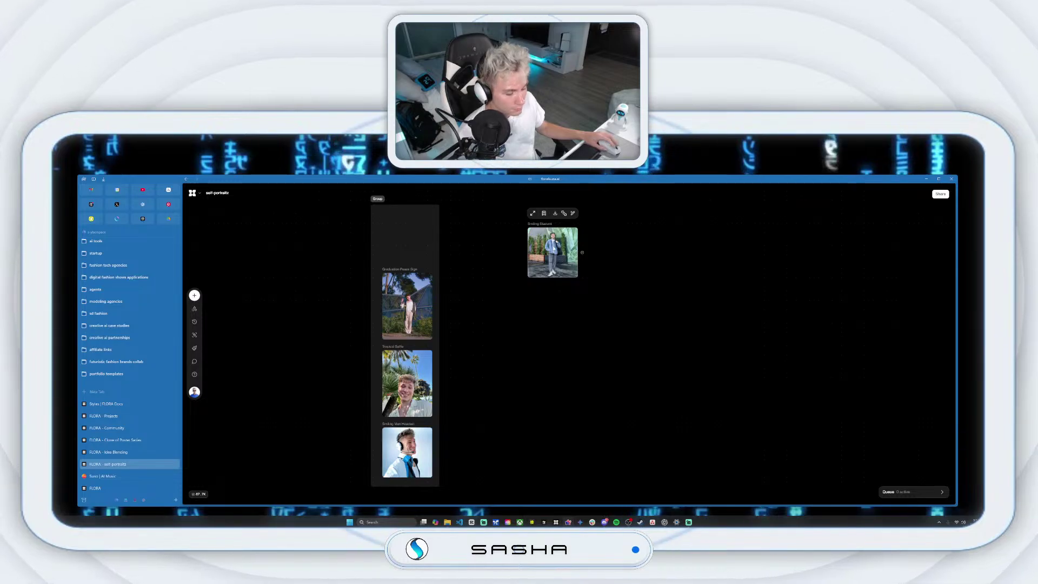
pyautogui.hotkey('ctrl', 'z')
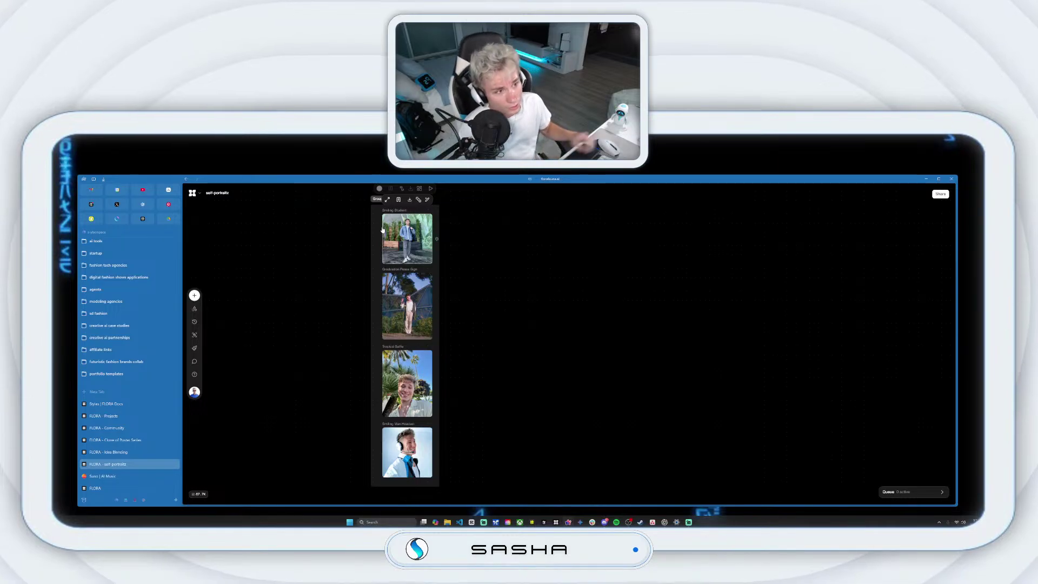
pyautogui.moveTo(394, 229); pyautogui.dragTo(389, 259)
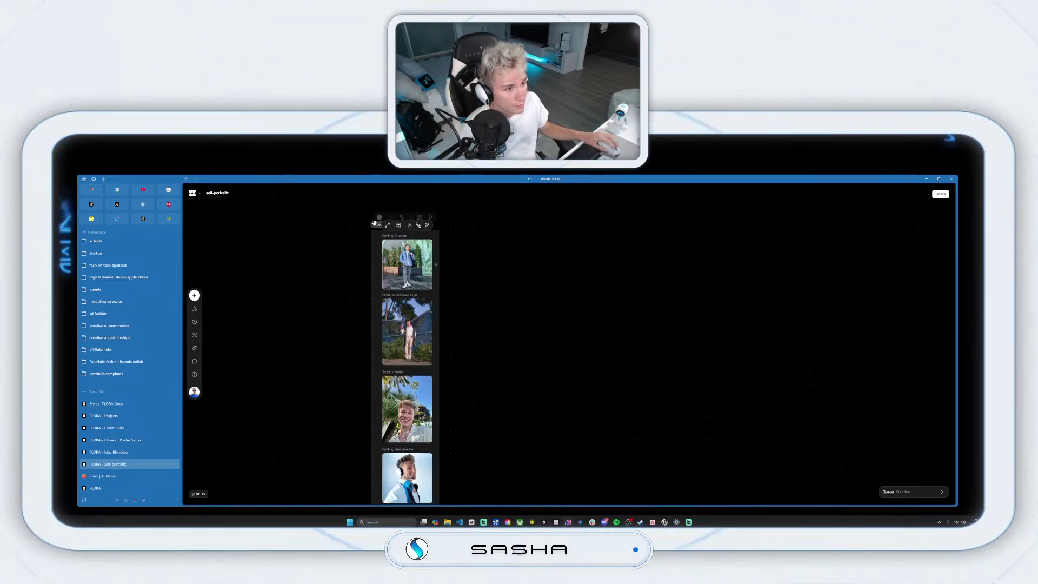
# - Colour the photo group cyan and delete it with all its photos from the canvas
pyautogui.click(380, 215)
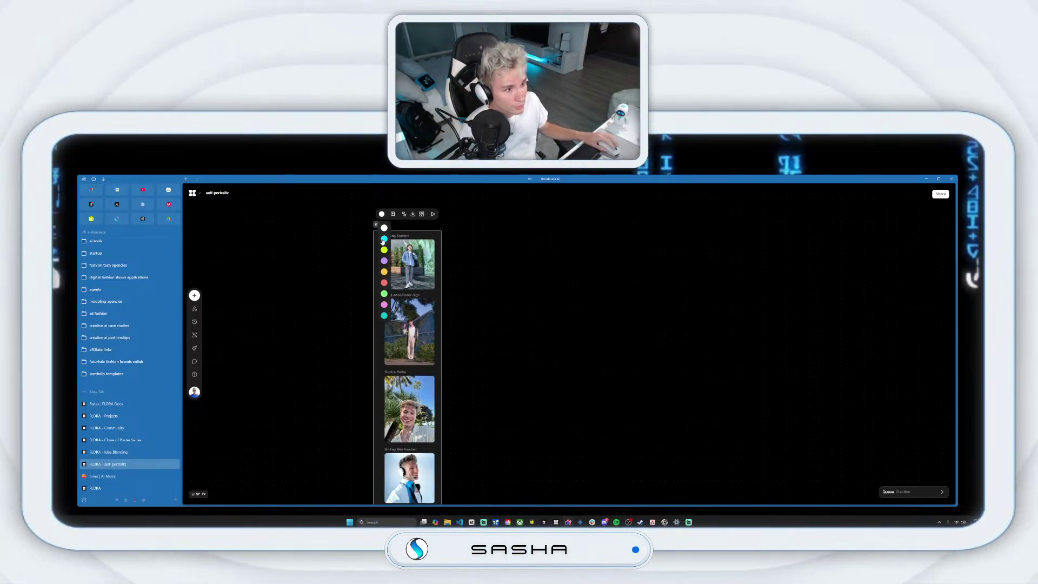
pyautogui.click(380, 215)
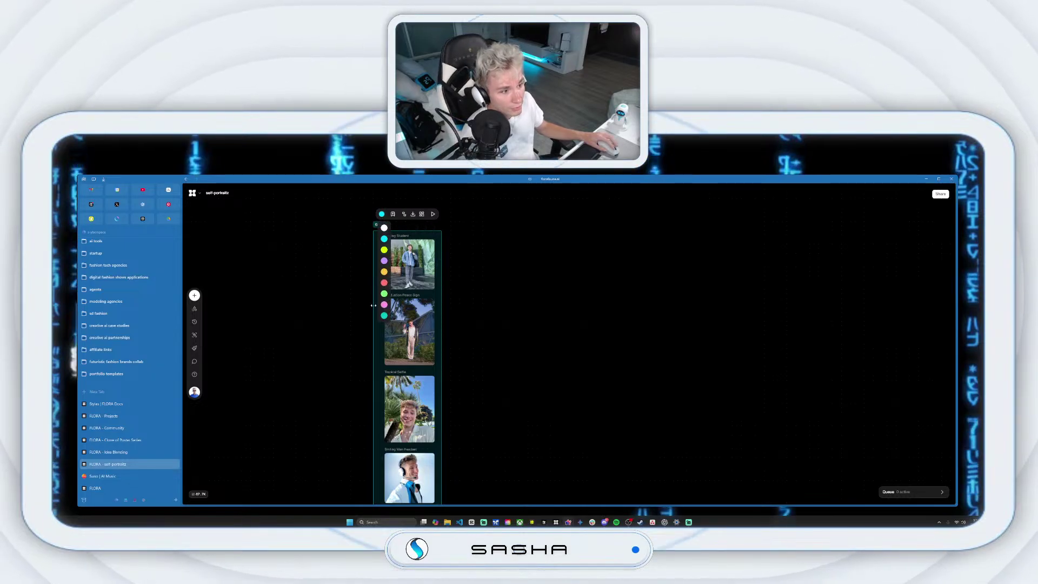
pyautogui.click(366, 243)
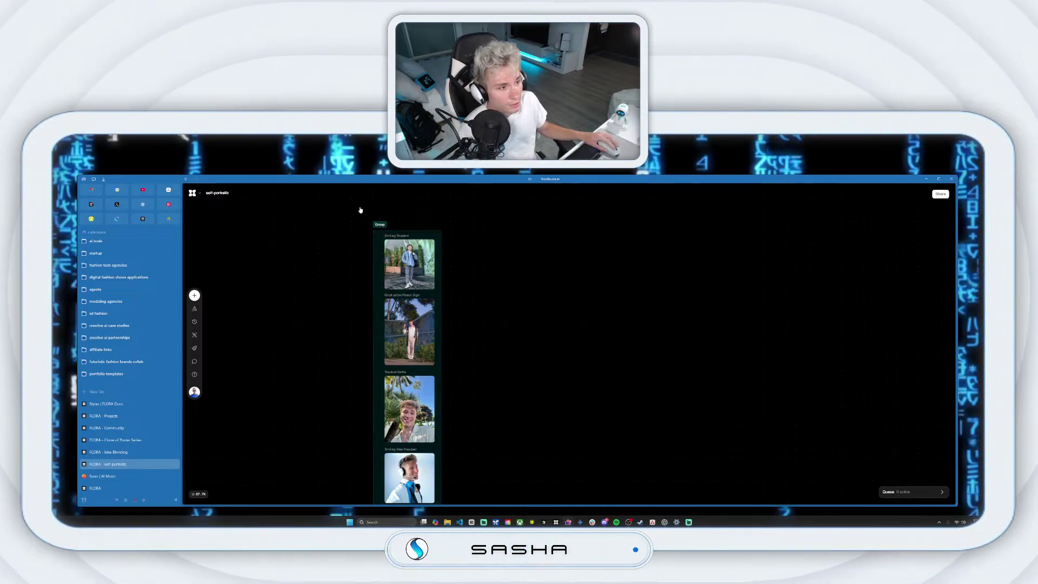
pyautogui.click(380, 225)
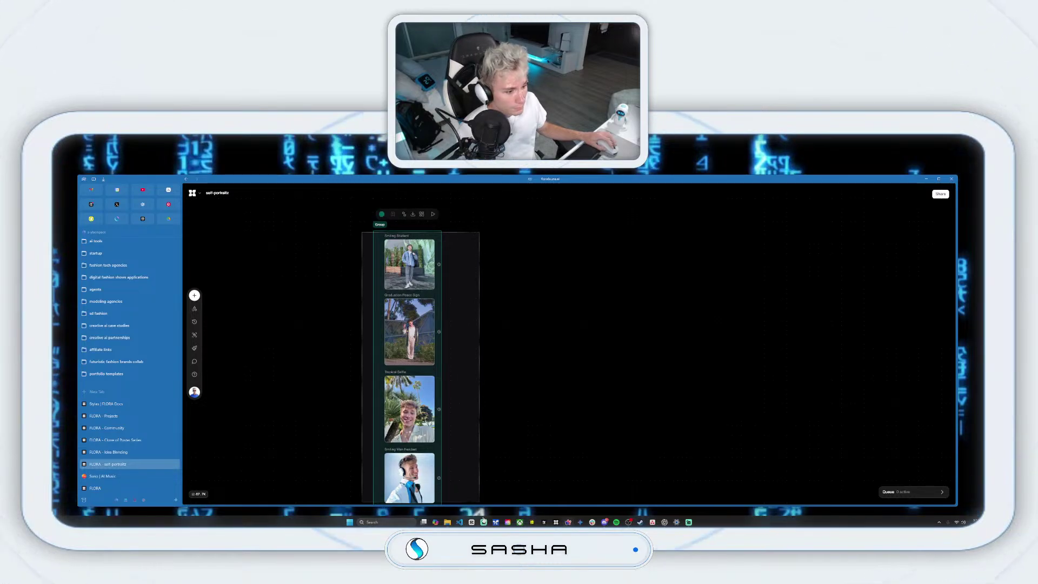
pyautogui.press('Delete')
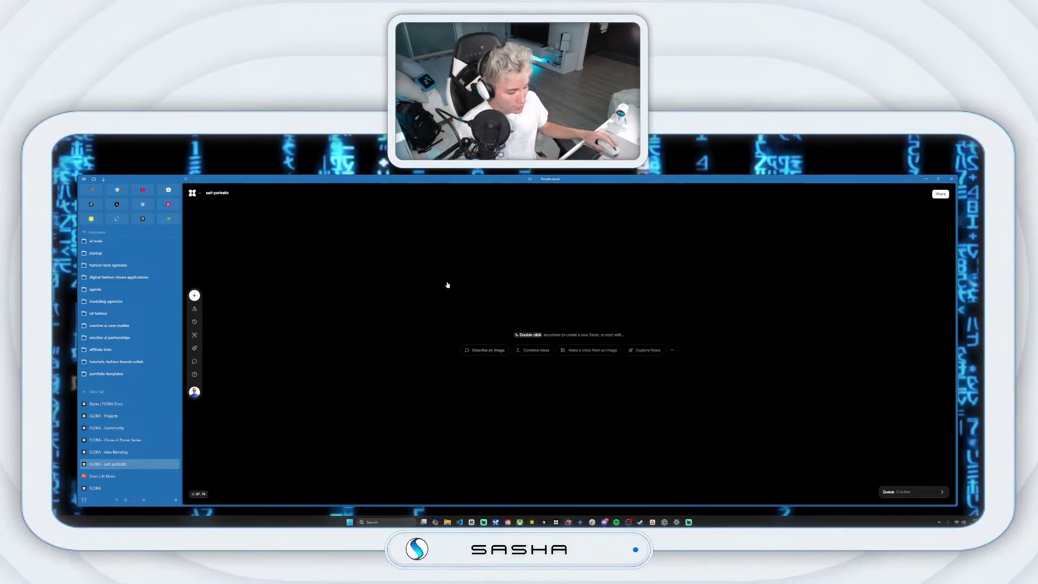
# - Add a text block using GPT-4o Mini to the empty canvas and delete it again
pyautogui.doubleClick(448, 284)
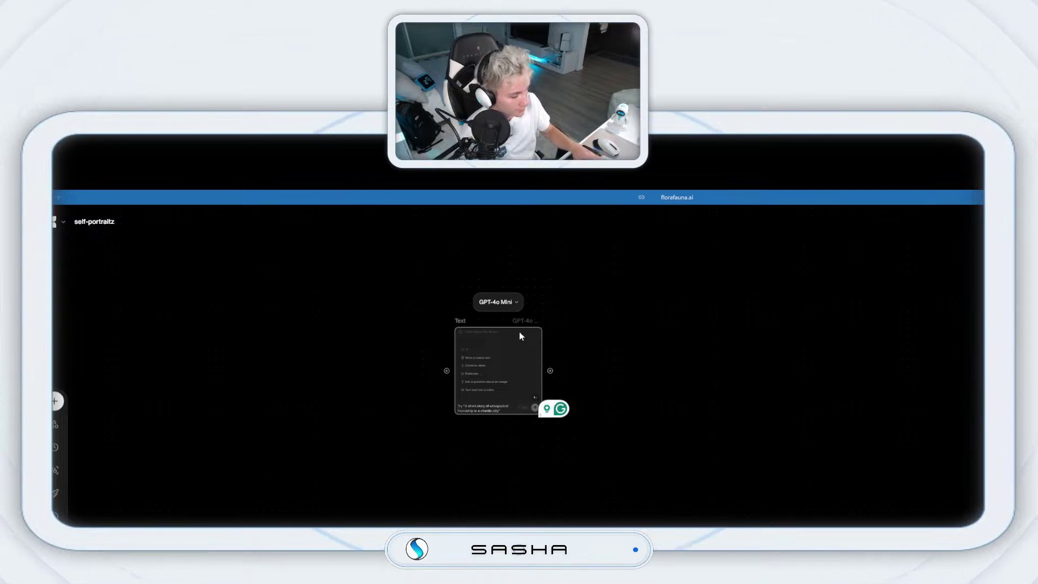
pyautogui.rightClick(521, 337)
pyautogui.click(520, 417)
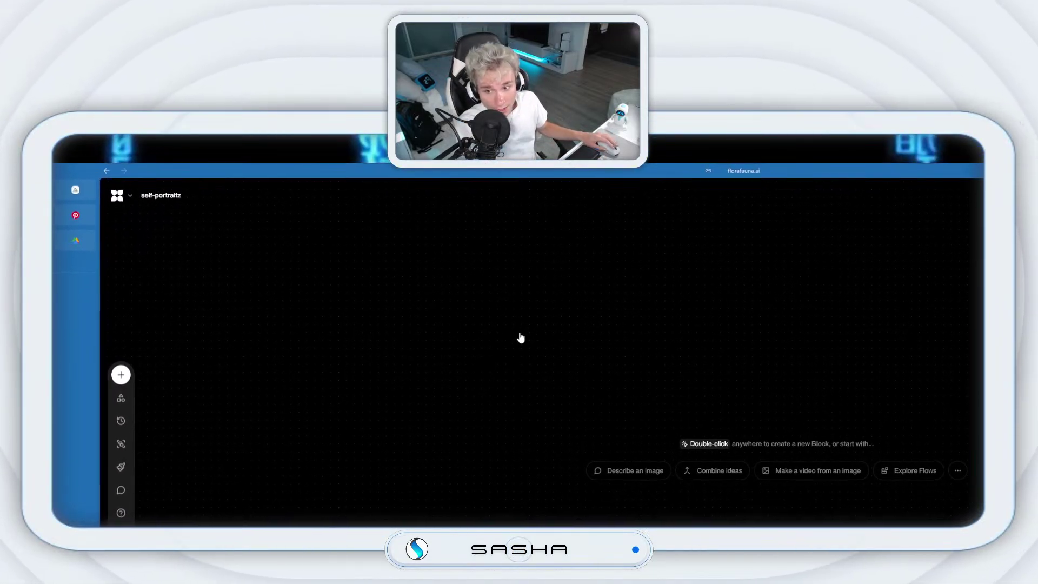
# - Add an image block using Flux Dev with a 1:1 ratio and delete it again
pyautogui.doubleClick(542, 371)
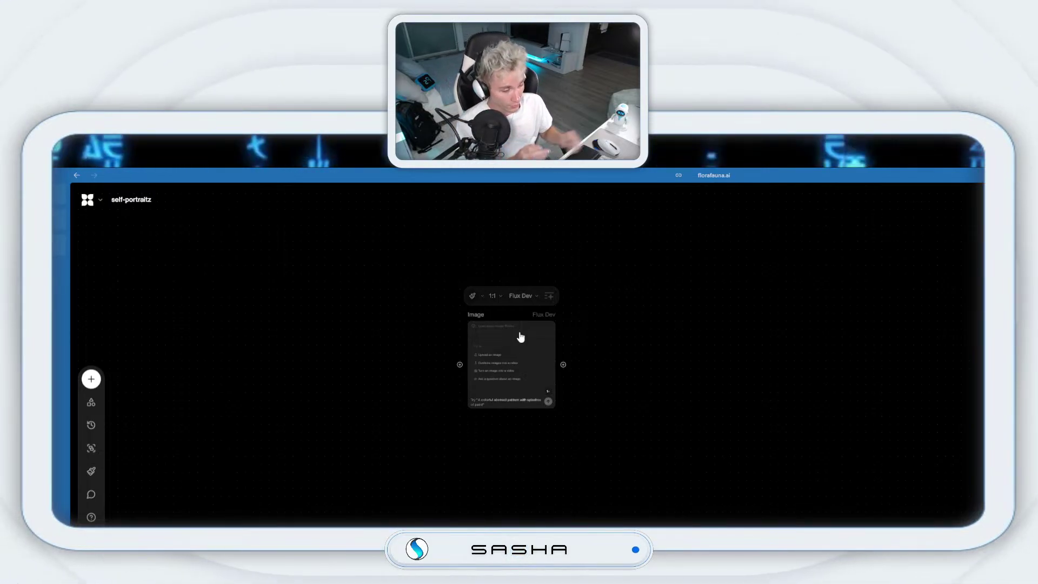
pyautogui.rightClick(520, 338)
pyautogui.click(521, 341)
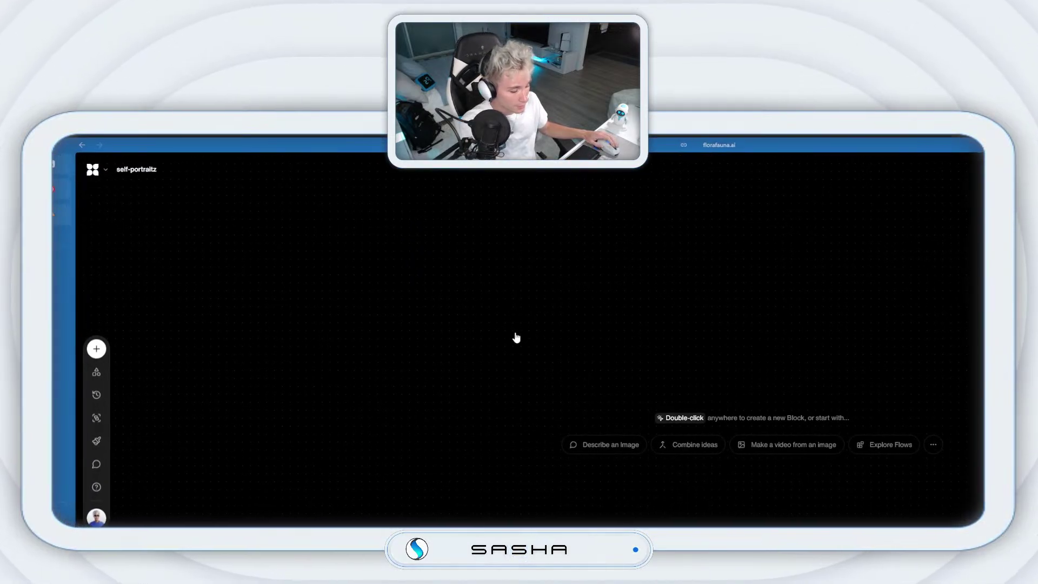
# - Add a video block using Minimax with a 16:9 ratio and delete it again
pyautogui.doubleClick(520, 338)
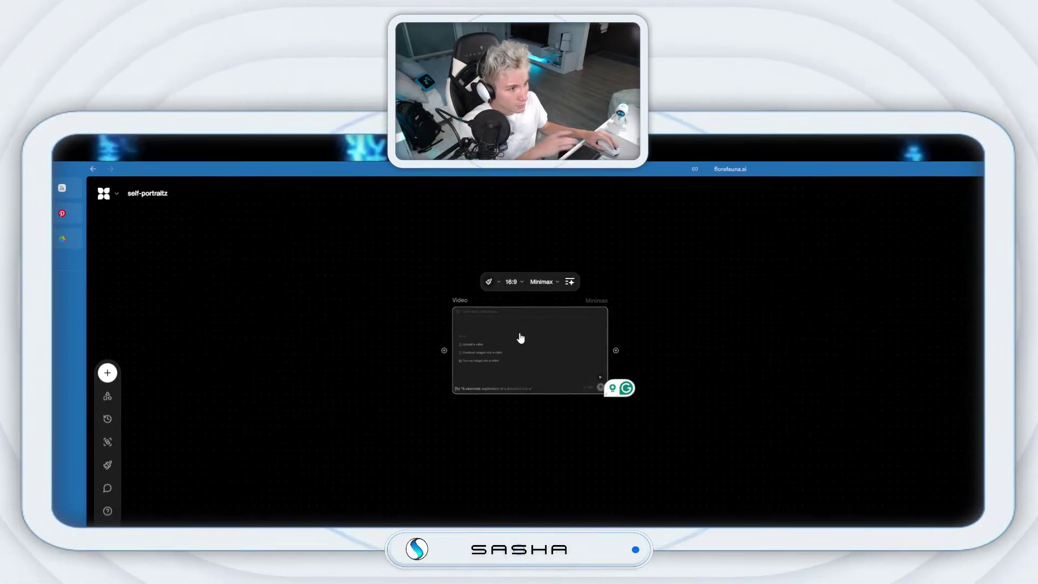
pyautogui.rightClick(520, 338)
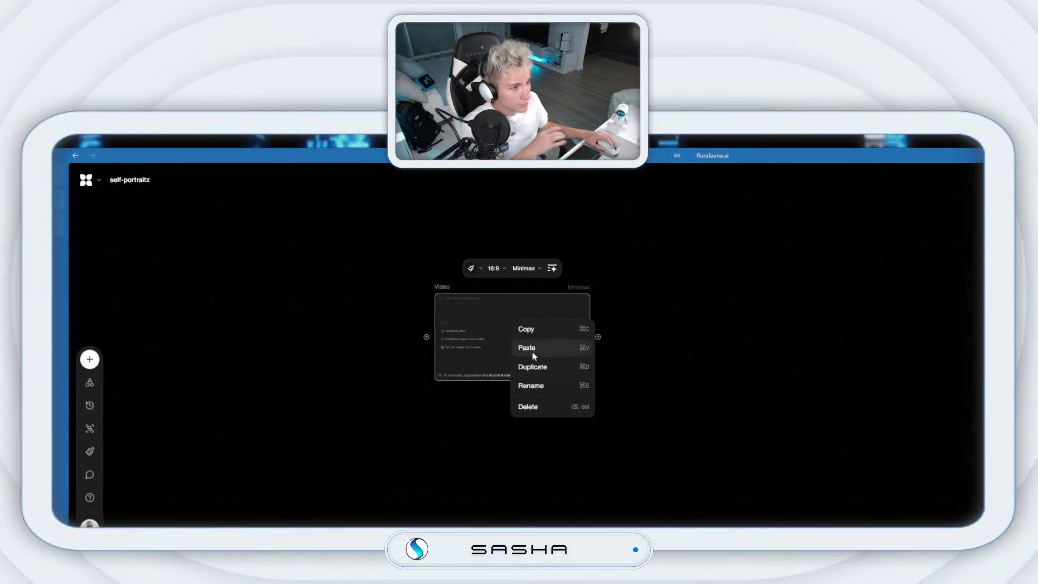
pyautogui.press('BackSpace')
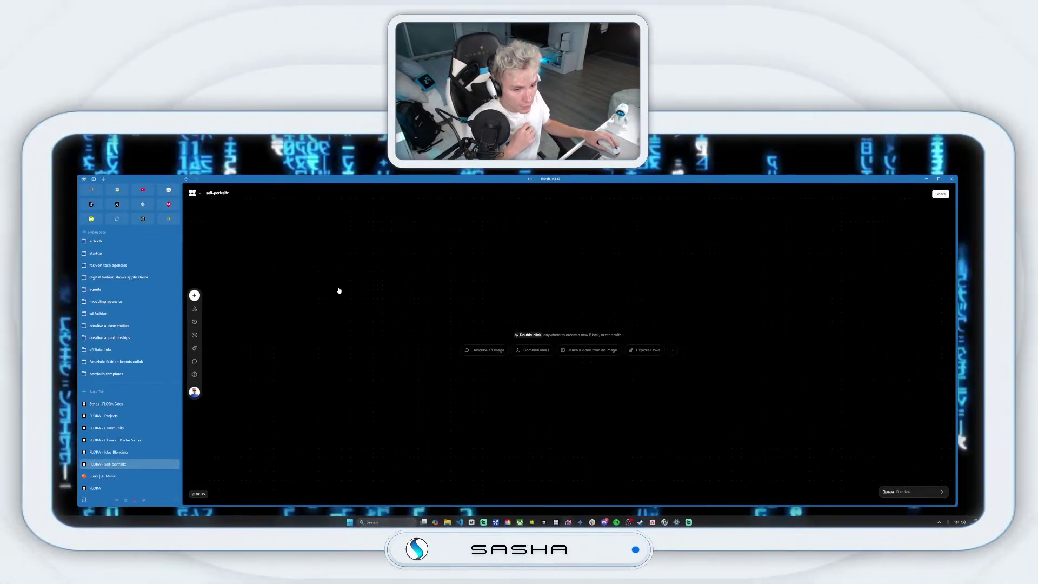
# - Add a new image block with the Flux Dev model to the left part of the canvas
pyautogui.doubleClick(316, 315)
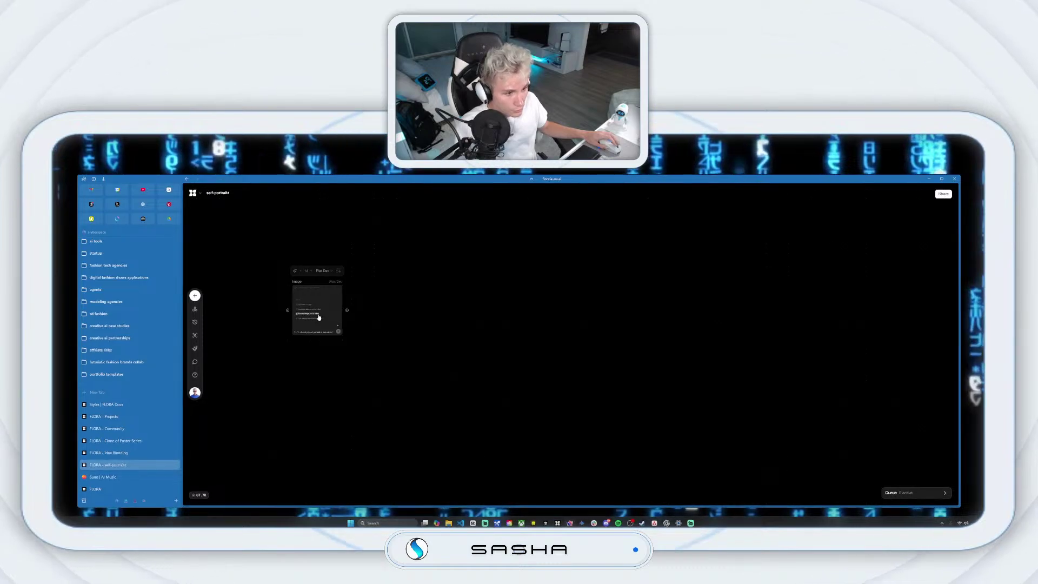
pyautogui.hotkey('ctrl', 's')
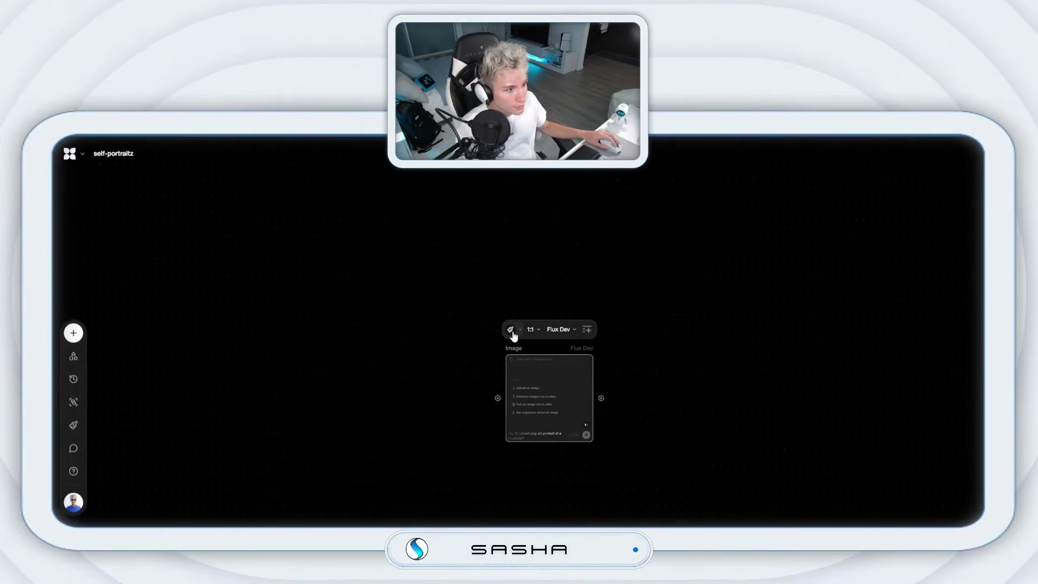
# - Apply the blue-toned portrait style to the image block, set its aspect ratio to 9:16 and reposition it on the canvas
pyautogui.click(521, 336)
pyautogui.click(520, 331)
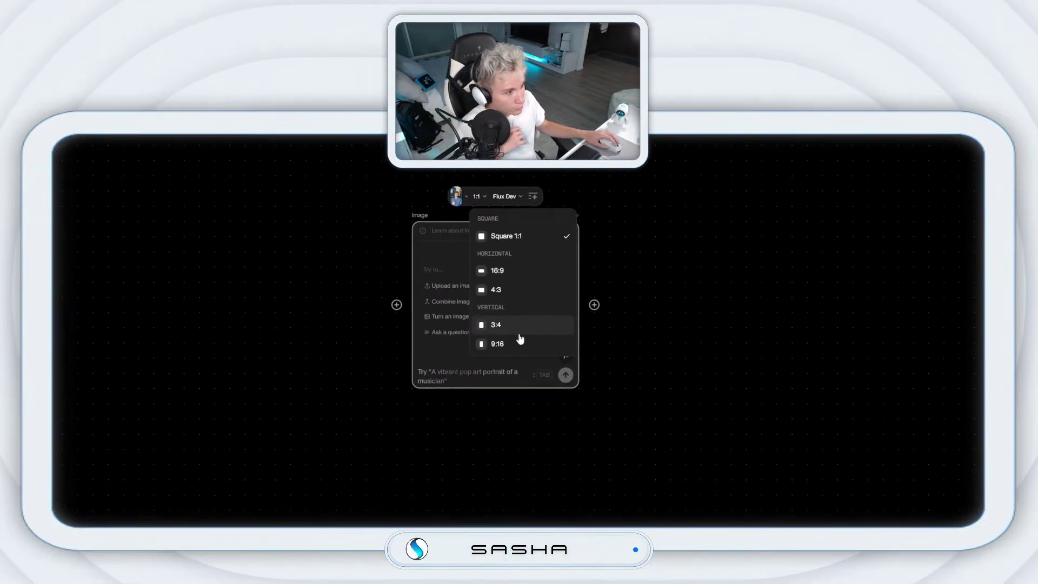
pyautogui.click(521, 336)
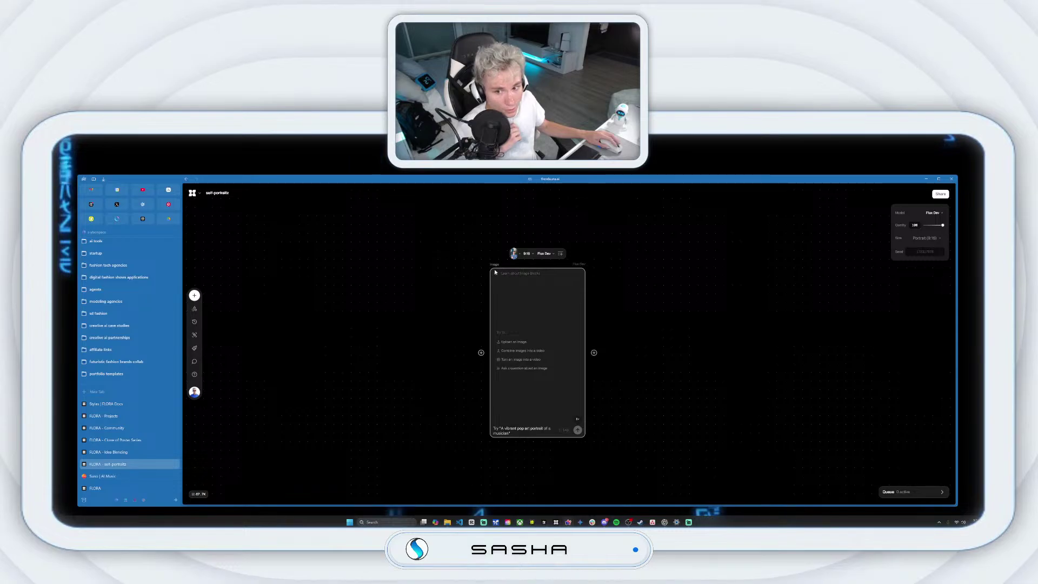
pyautogui.moveTo(505, 273)
pyautogui.mouseDown()
pyautogui.moveTo(522, 278)
pyautogui.moveTo(512, 284)
pyautogui.mouseUp()
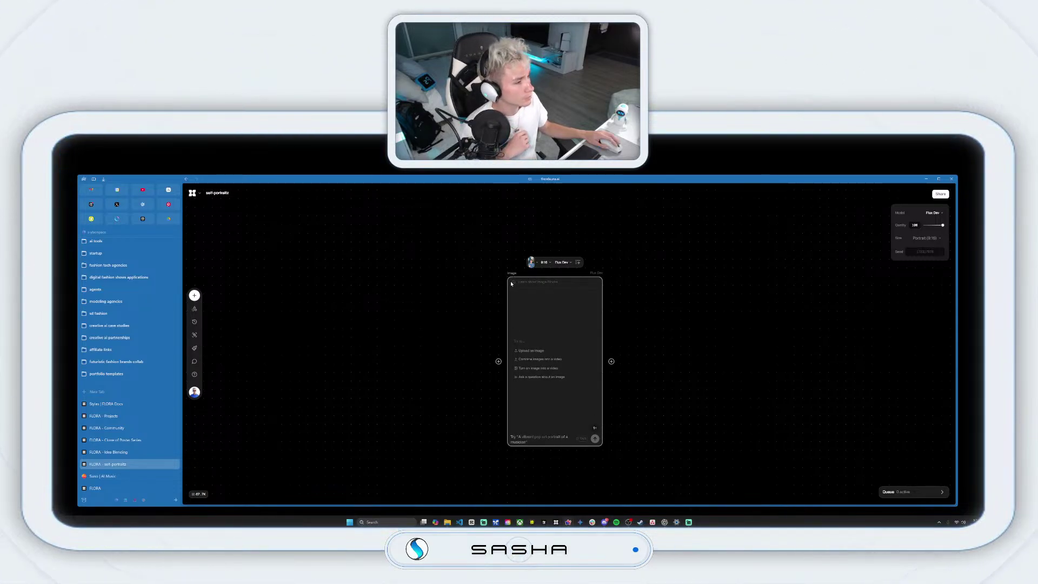
# - Write the image prompt describing the simulated persona "as a robotic spider sitting on a web looking menacingly", correcting the misspelled last word
pyautogui.click(542, 436)
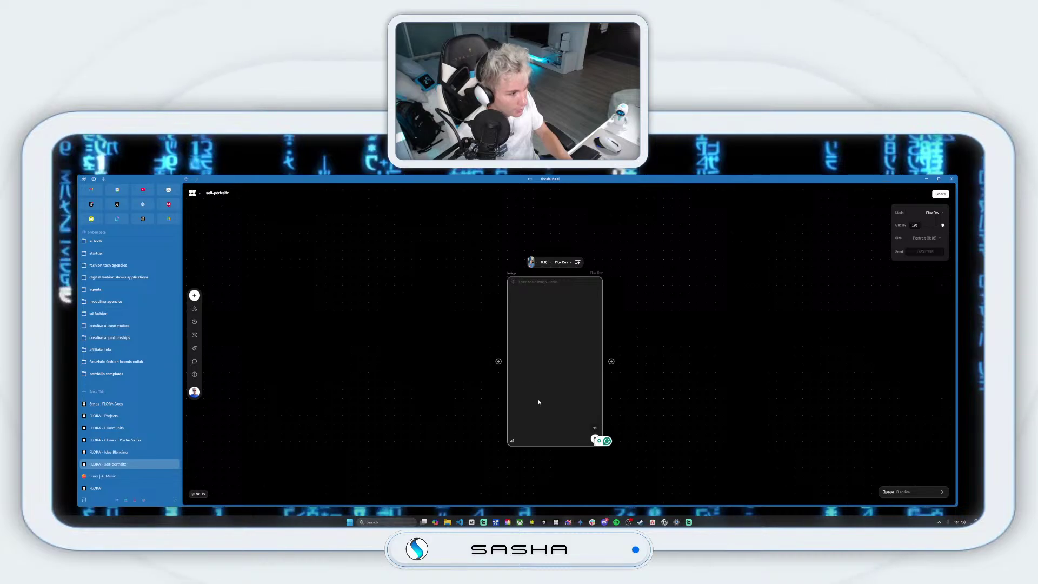
pyautogui.click(539, 403)
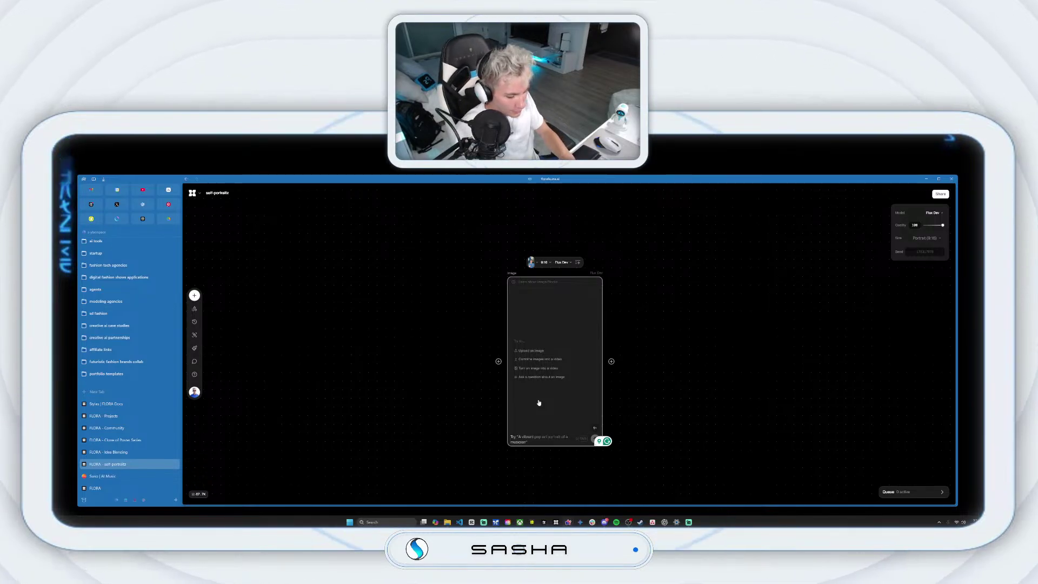
pyautogui.click(539, 403)
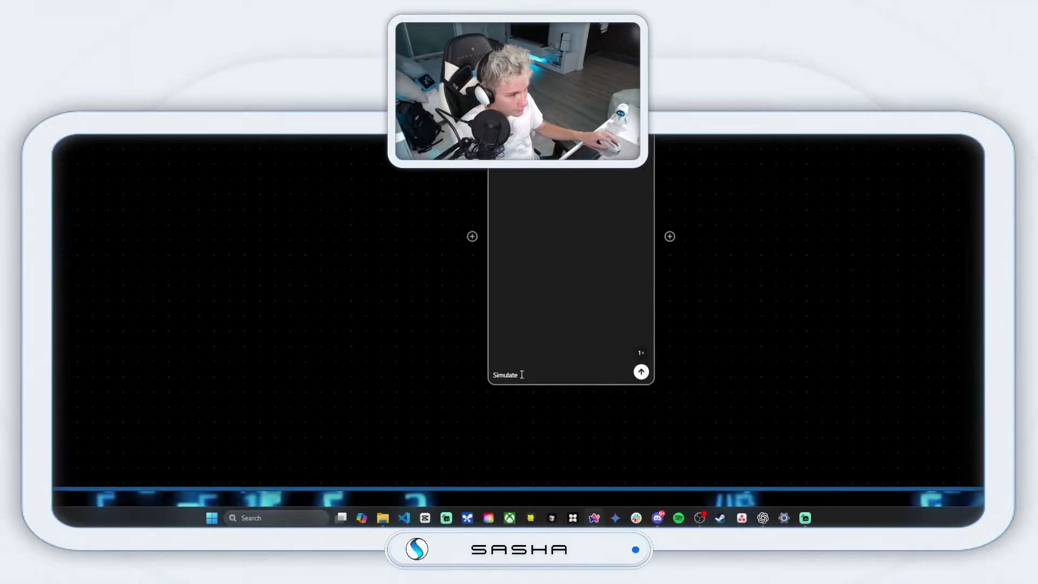
pyautogui.write('Simulate')
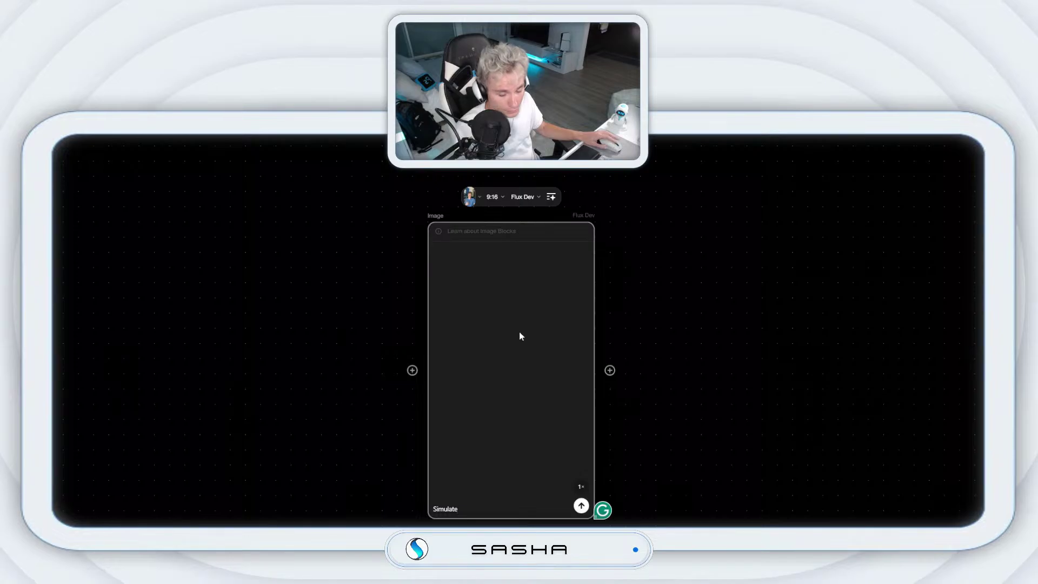
pyautogui.write('d S')
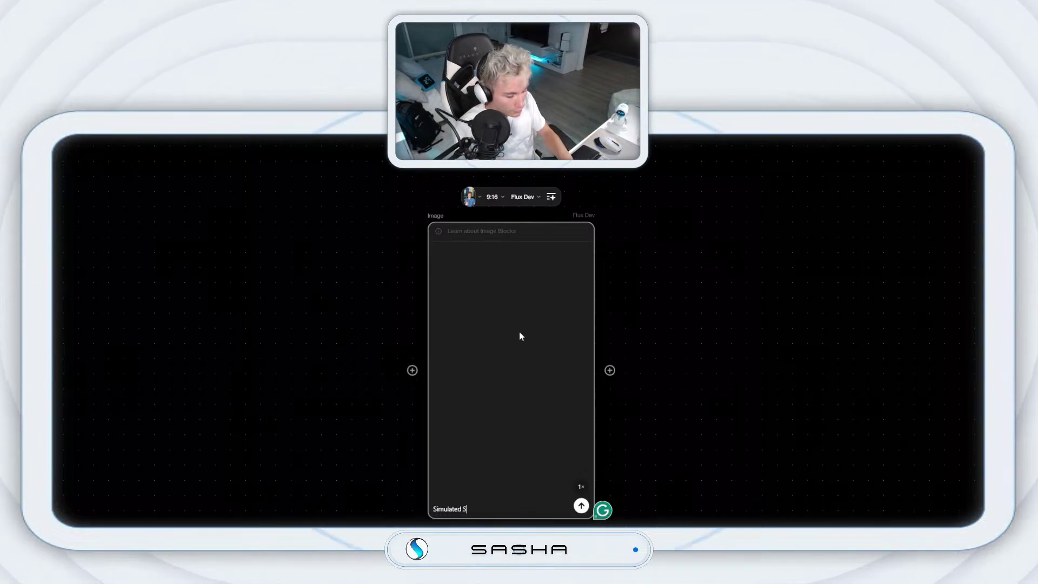
pyautogui.write('asha as a robotic spider')
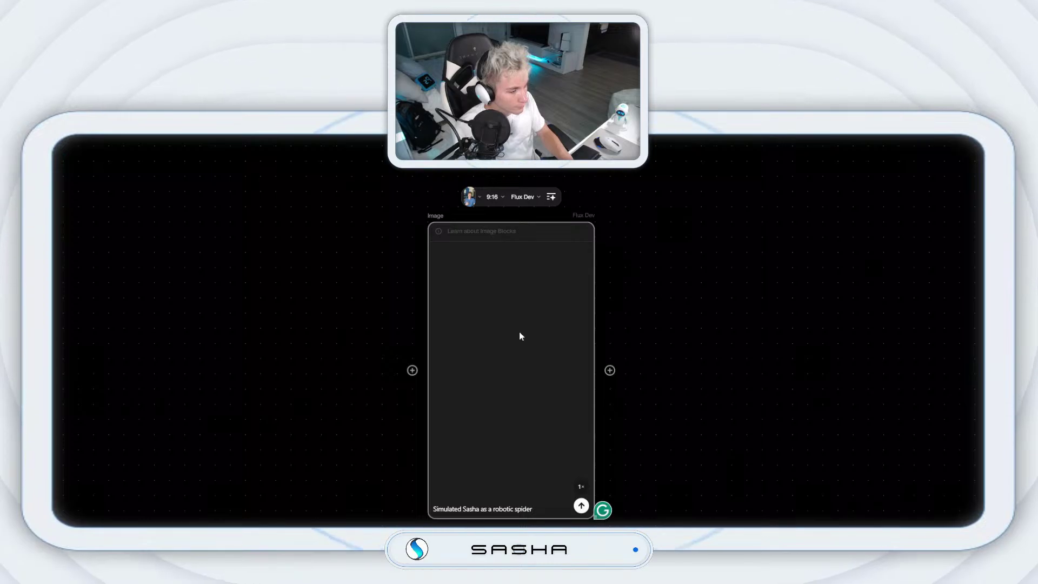
pyautogui.write('itting on a web')
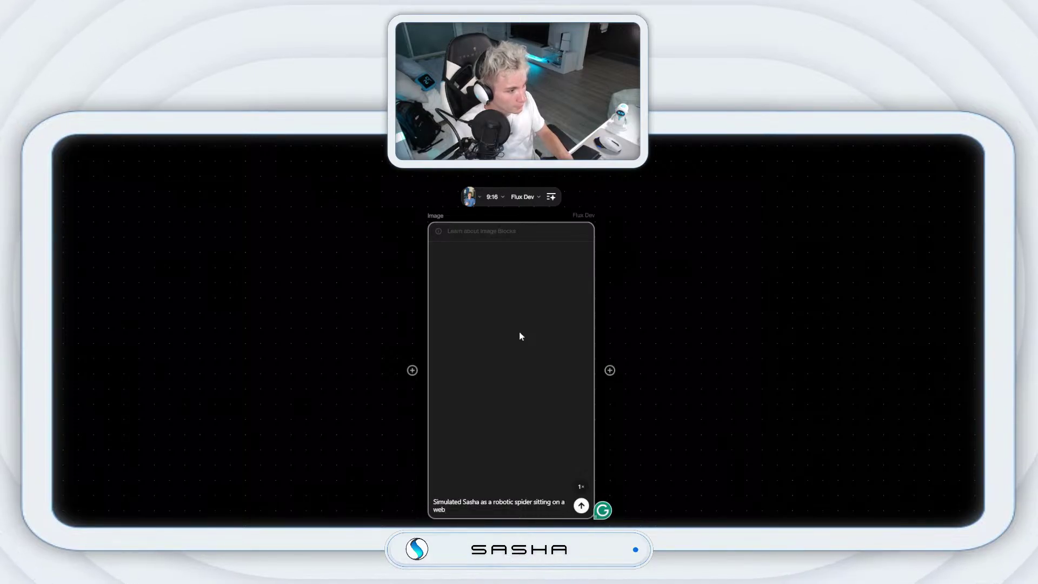
pyautogui.write('king menciningly')
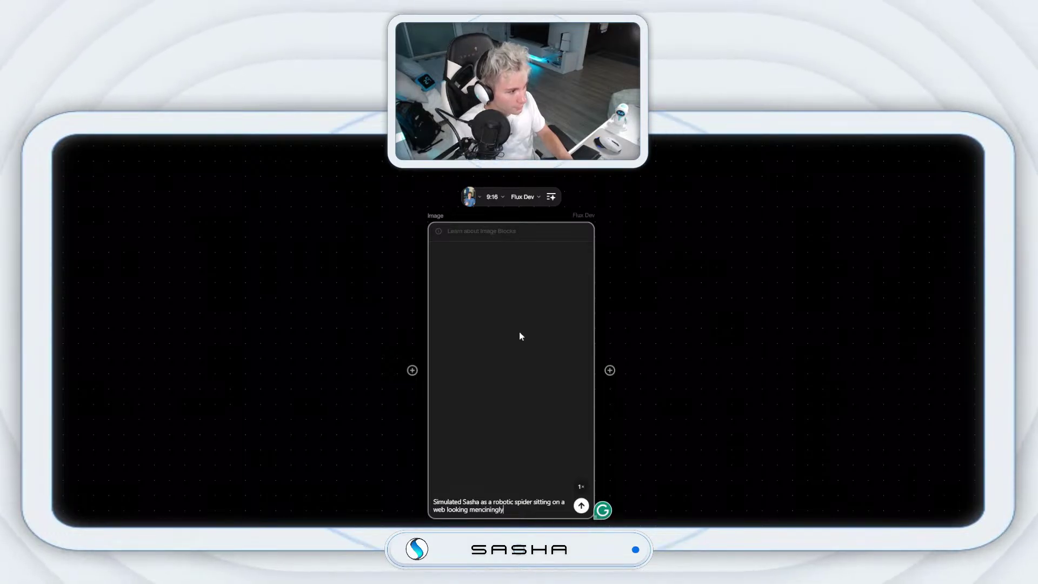
pyautogui.rightClick(520, 376)
pyautogui.press('Escape')
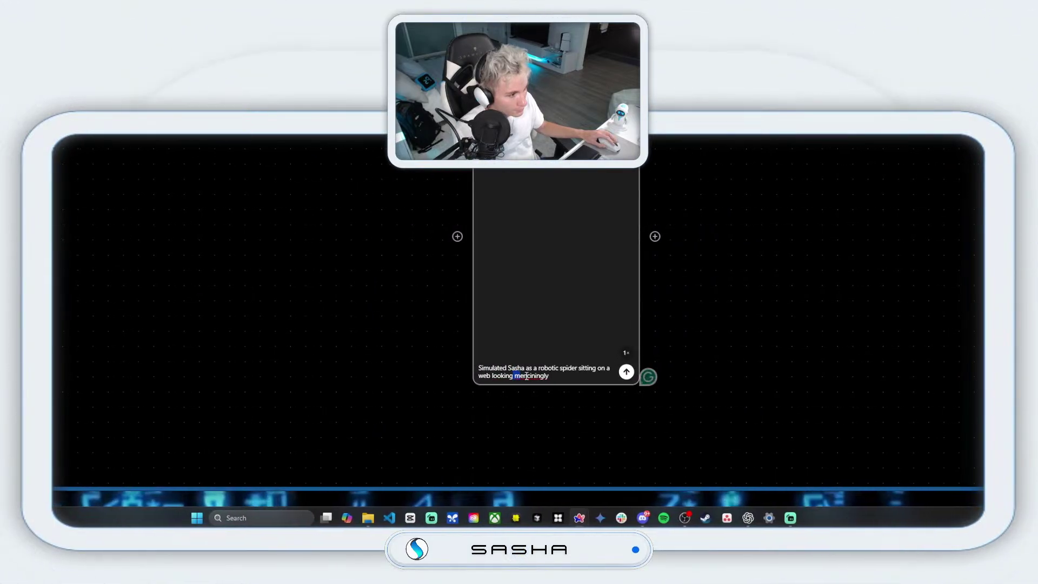
pyautogui.doubleClick(518, 377)
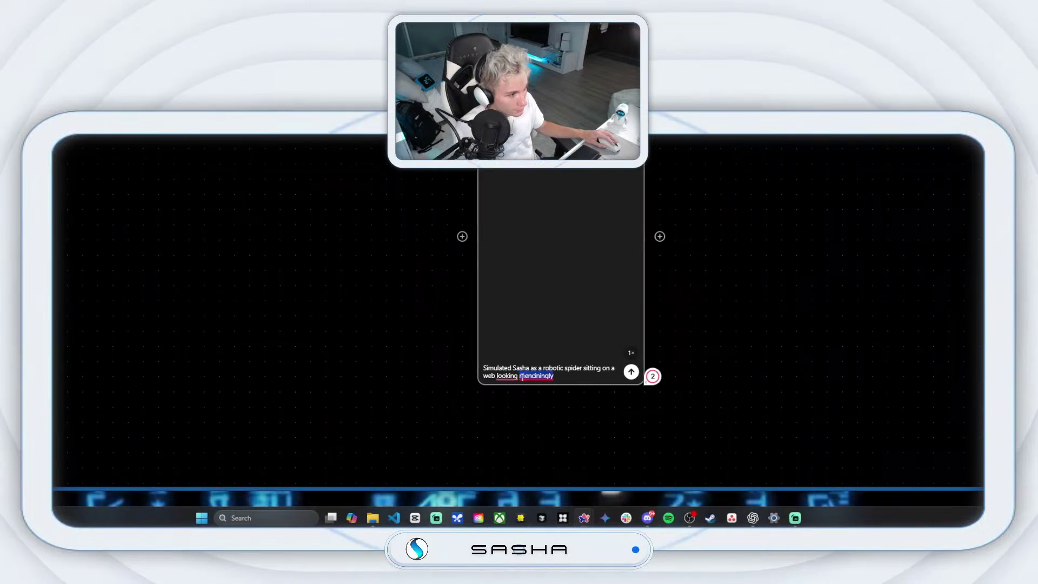
pyautogui.click(523, 398)
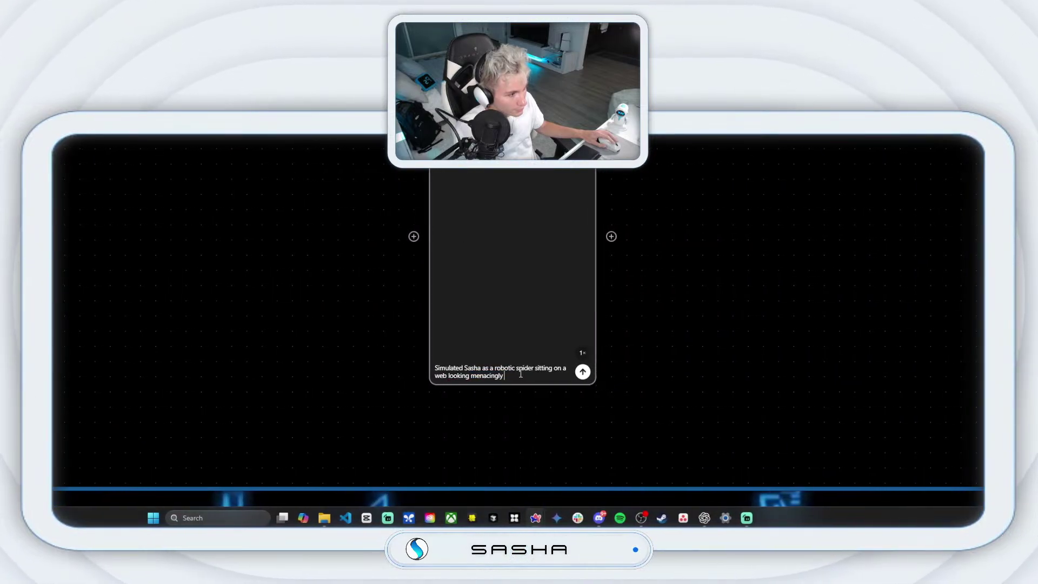
# - Append ". All blue and white" to the prompt, generate the image and shift the block toward the canvas's left part
pyautogui.write('. All b')
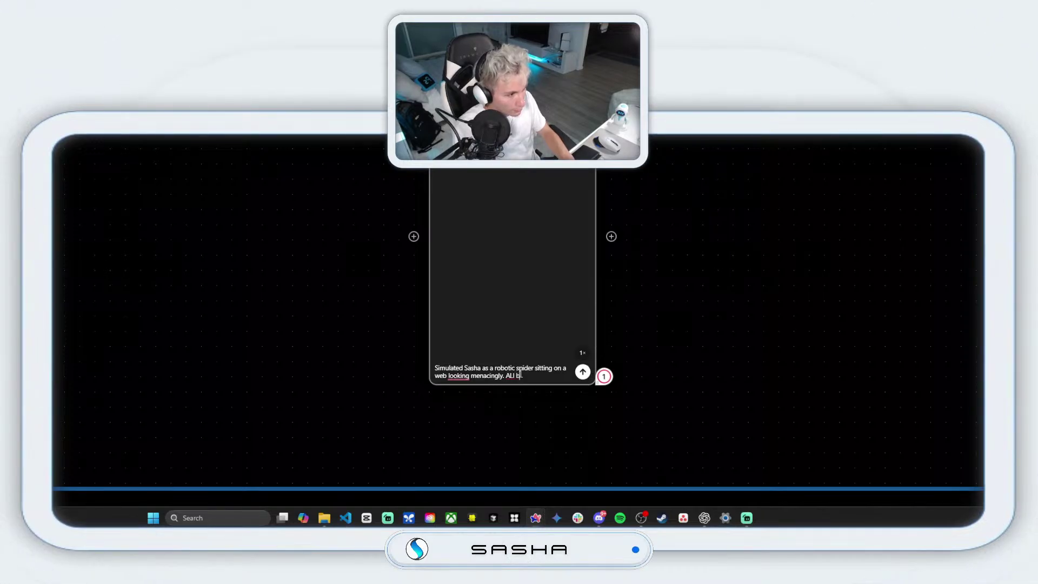
pyautogui.write('lue and white')
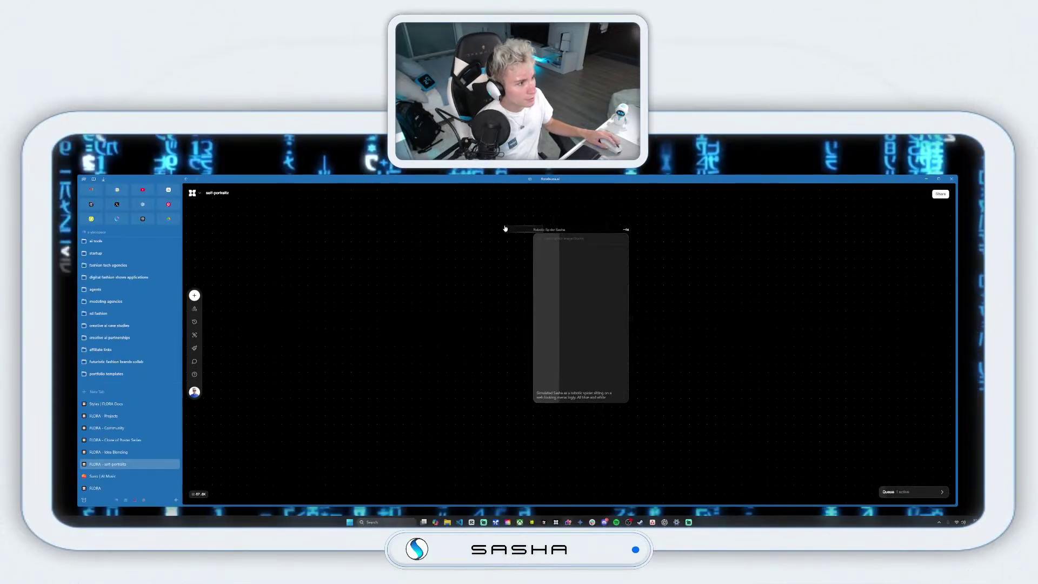
pyautogui.moveTo(545, 235); pyautogui.dragTo(412, 219)
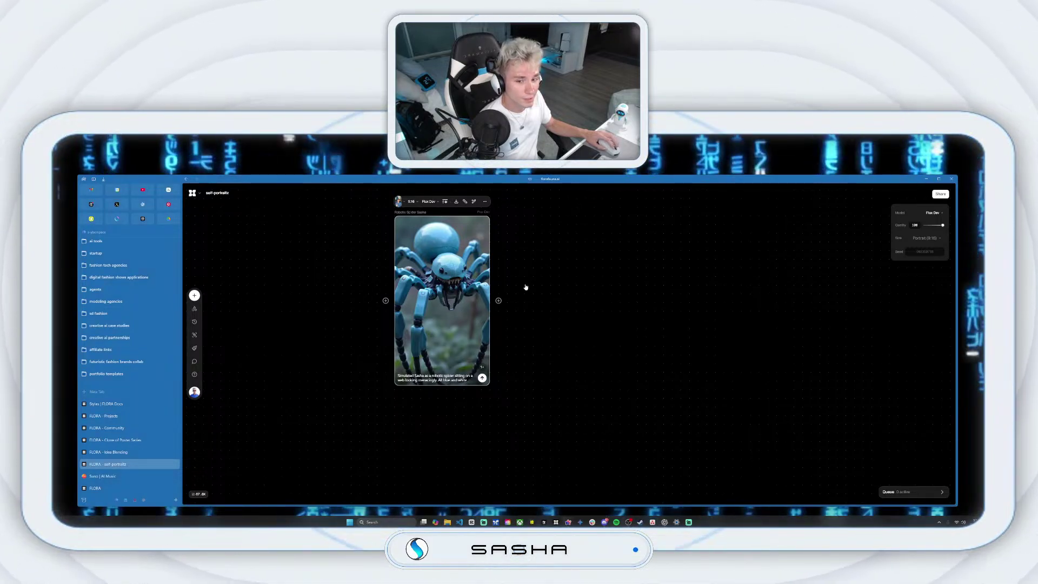
# - Change "robotic spider" to "robot" in the block's prompt and generate the image again
pyautogui.hscroll(-2, 438, 227)
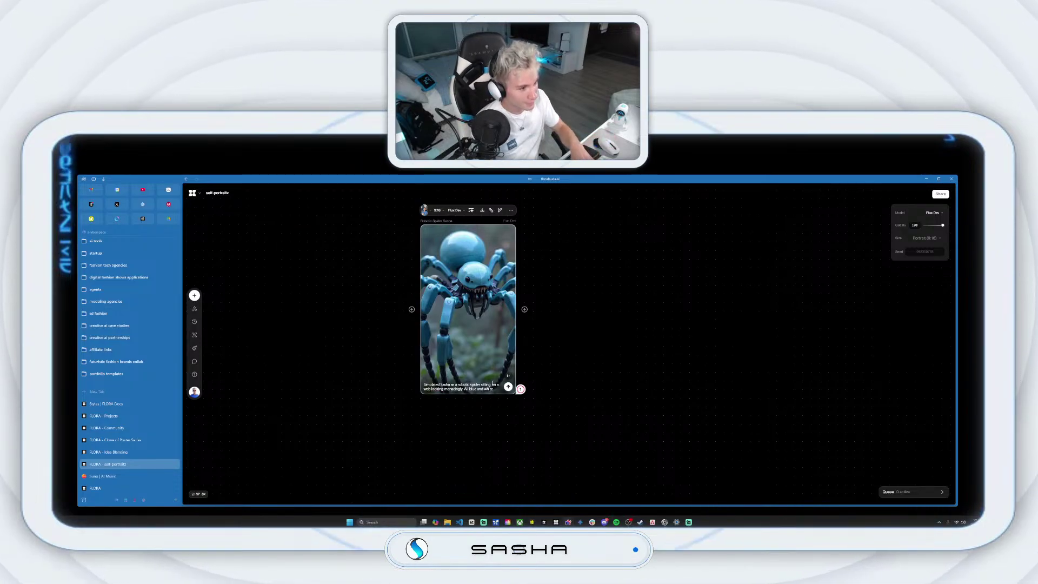
pyautogui.write('on')
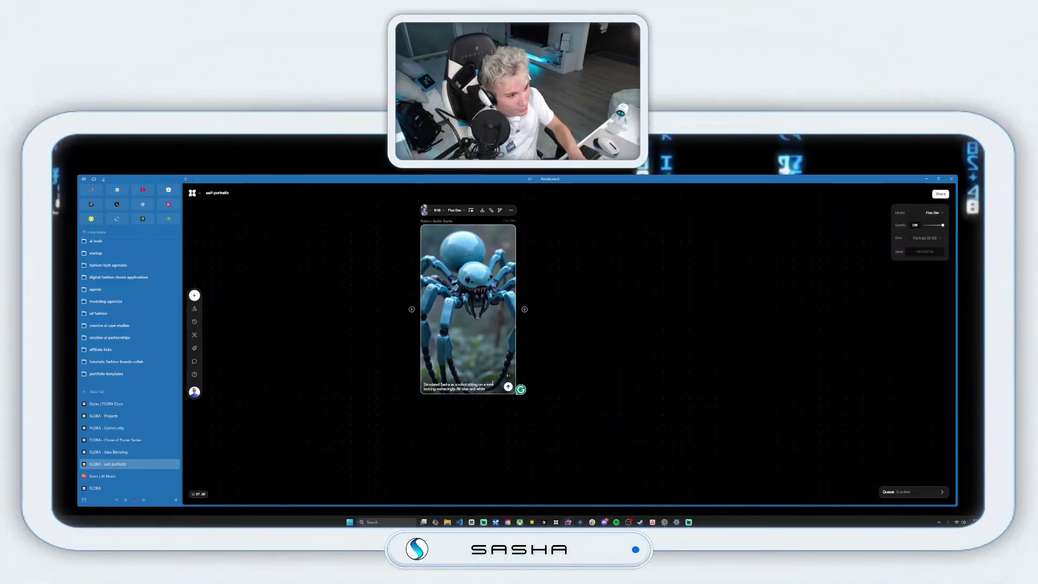
pyautogui.press('Return')
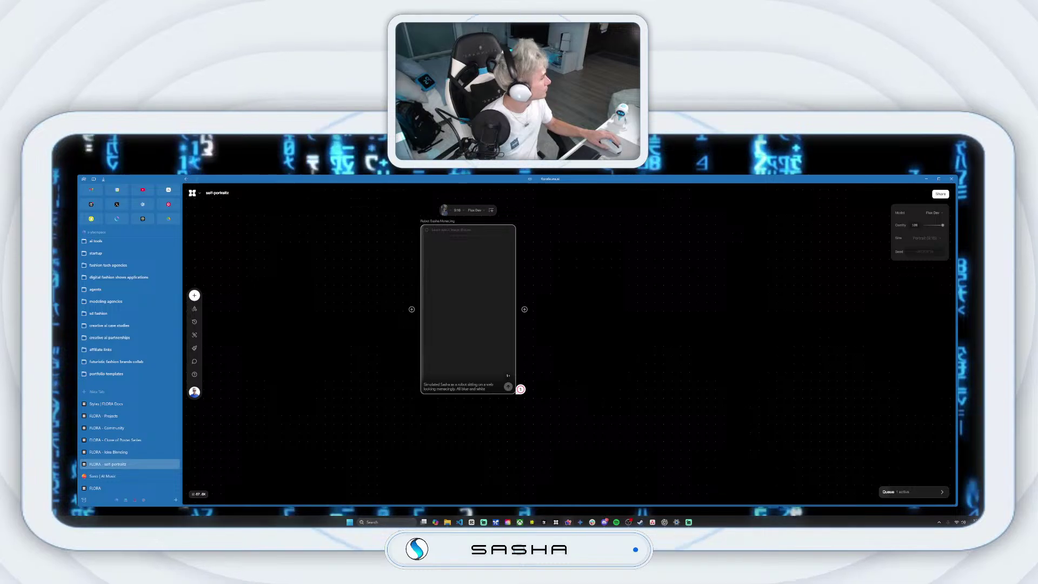
pyautogui.moveTo(367, 369); pyautogui.dragTo(359, 364)
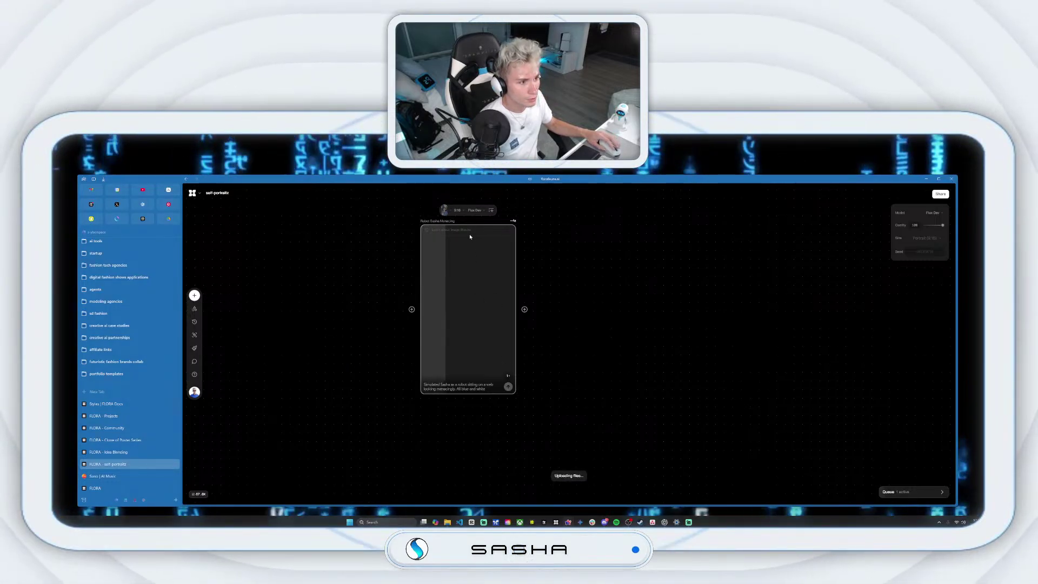
pyautogui.moveTo(469, 229); pyautogui.dragTo(610, 237)
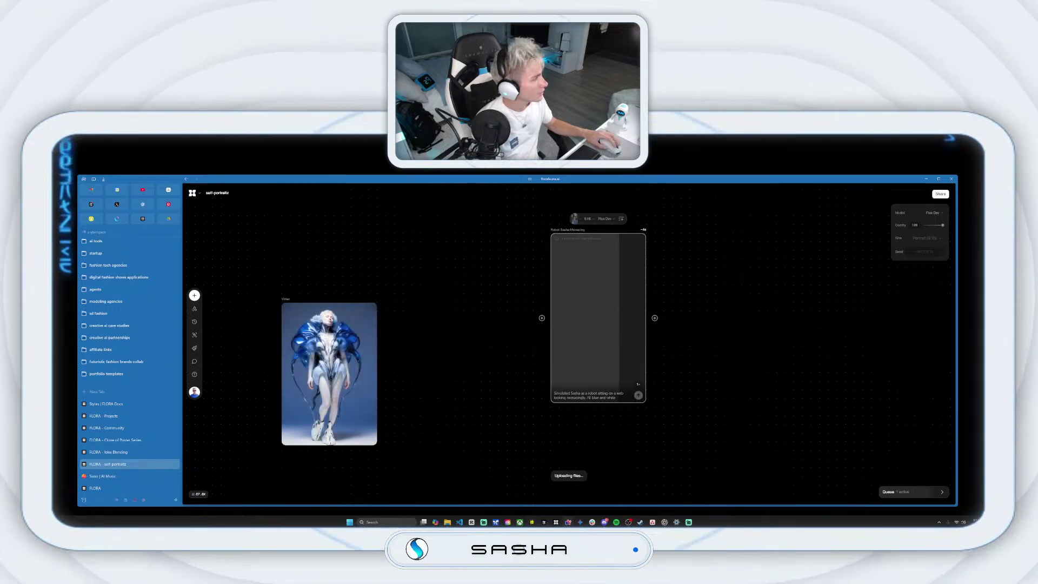
pyautogui.moveTo(312, 306); pyautogui.dragTo(303, 324)
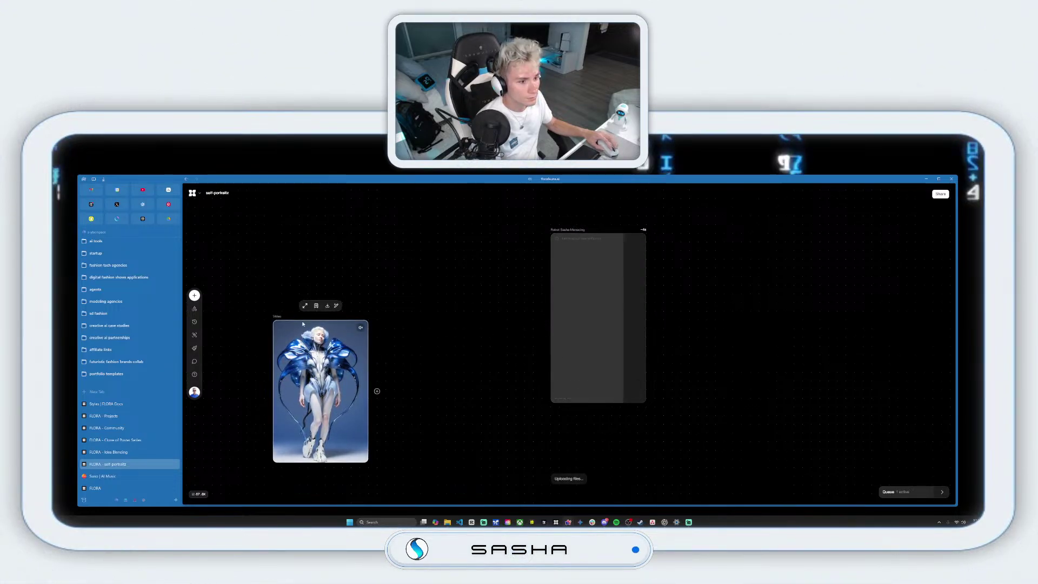
pyautogui.hotkey('ctrl', 'd')
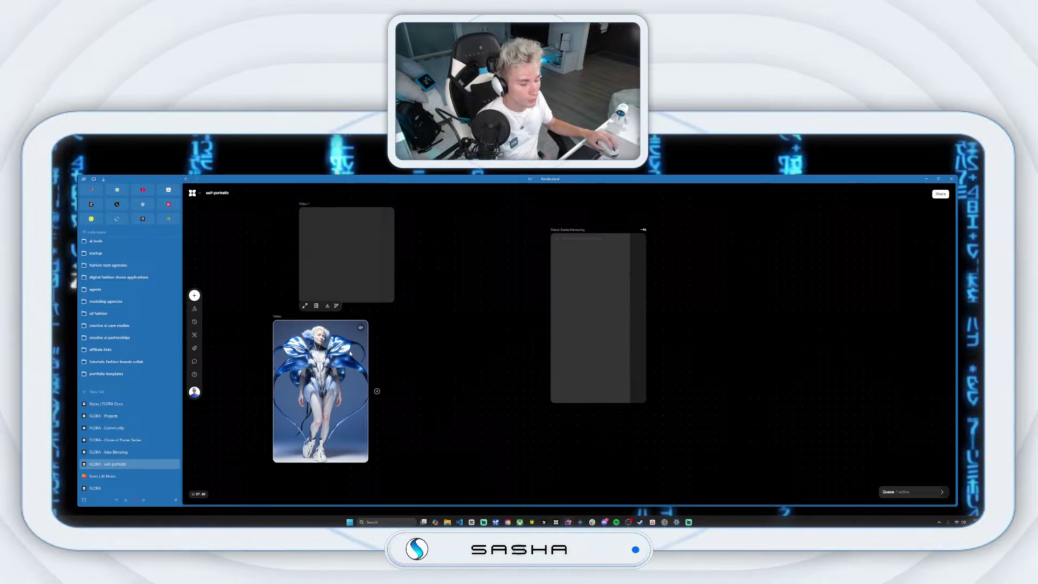
pyautogui.press('Delete')
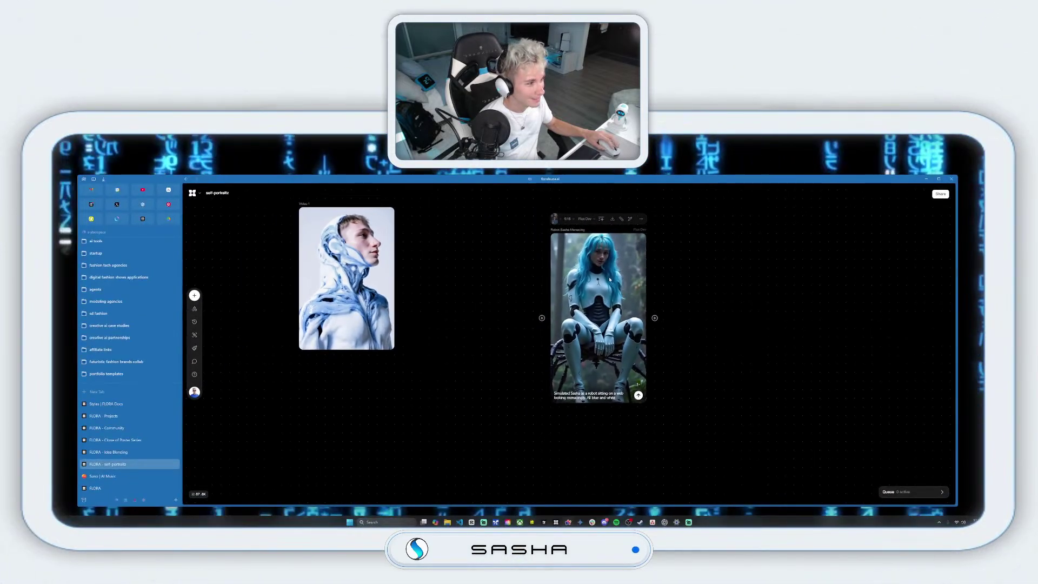
pyautogui.moveTo(610, 280); pyautogui.dragTo(662, 272)
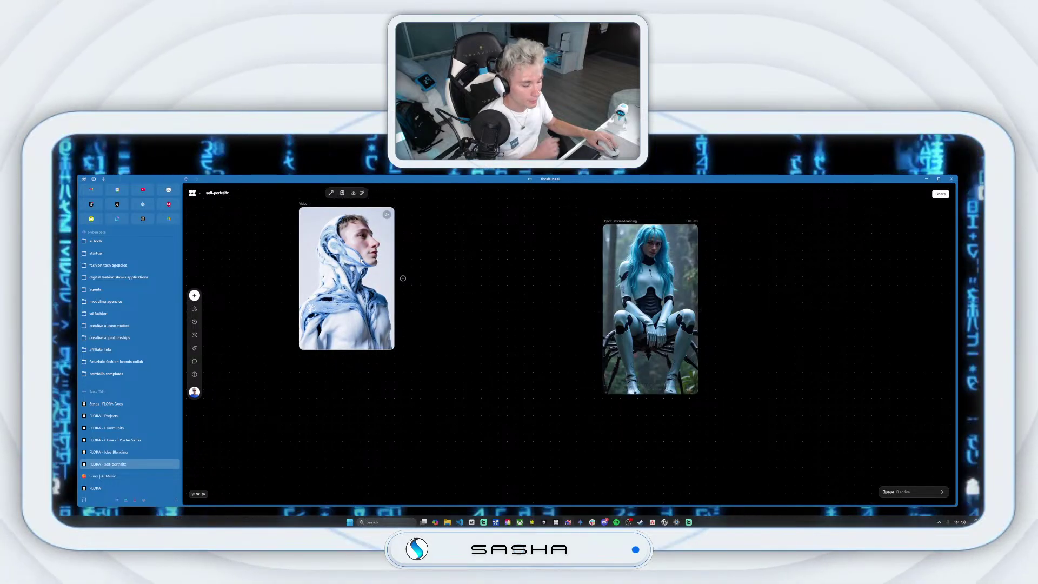
pyautogui.press('Delete')
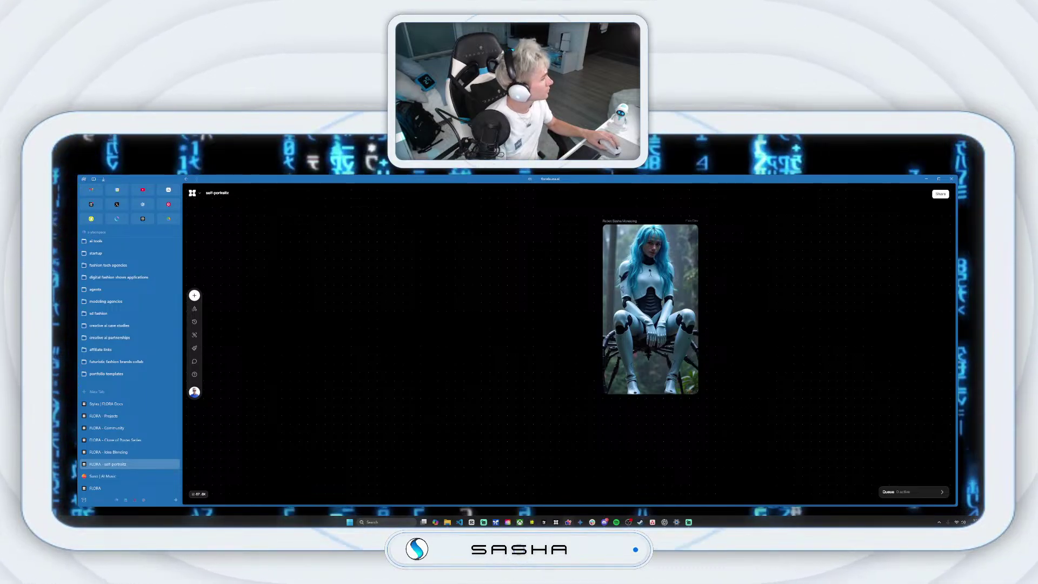
# - Upload the futuristic footwear and seated peace-sign robot images in one column, and move the generated image block farther right
pyautogui.moveTo(403, 313); pyautogui.dragTo(344, 299)
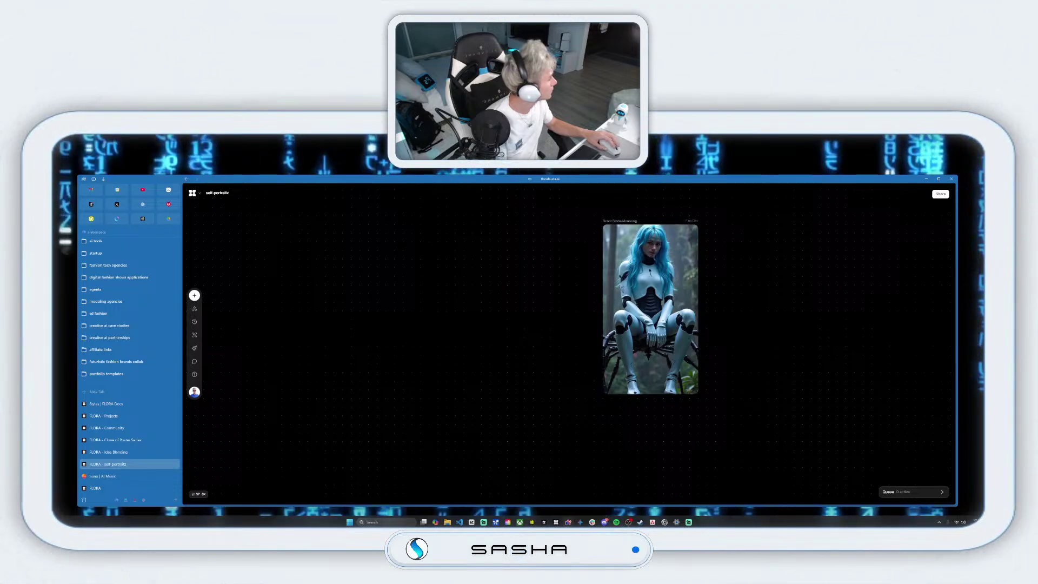
pyautogui.moveTo(401, 364); pyautogui.dragTo(413, 354)
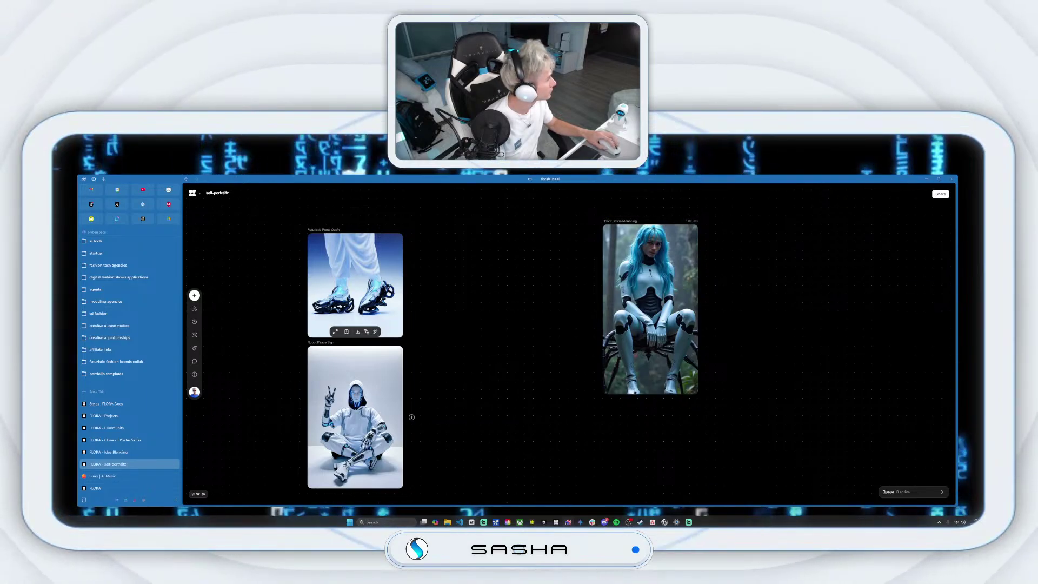
pyautogui.moveTo(655, 241); pyautogui.dragTo(742, 258)
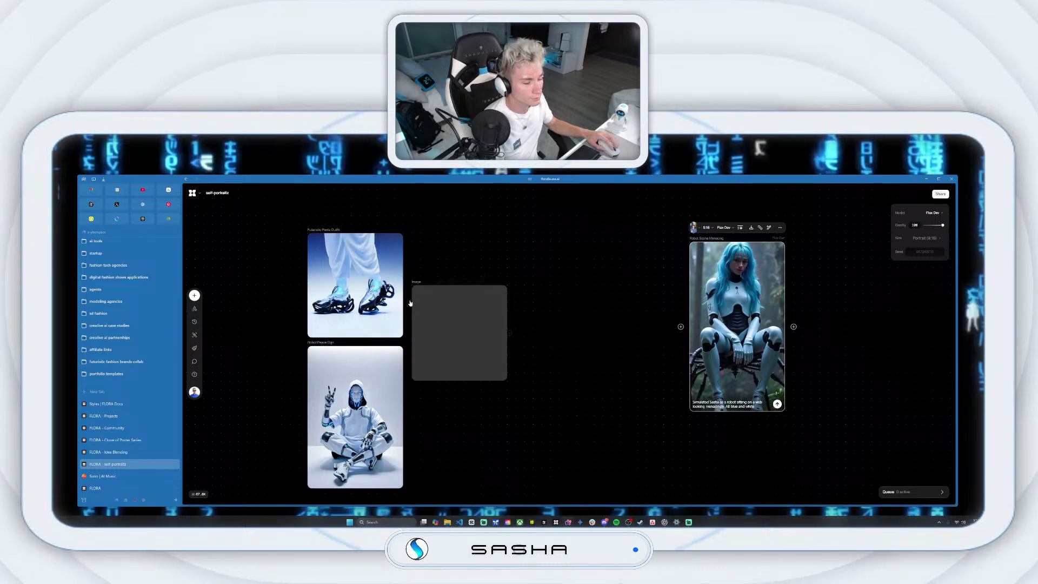
# - Arrange the robot profile portrait beside the first column, upload the sculptural shoes image beneath it, and move the generated block farther right
pyautogui.moveTo(452, 304); pyautogui.dragTo(452, 278)
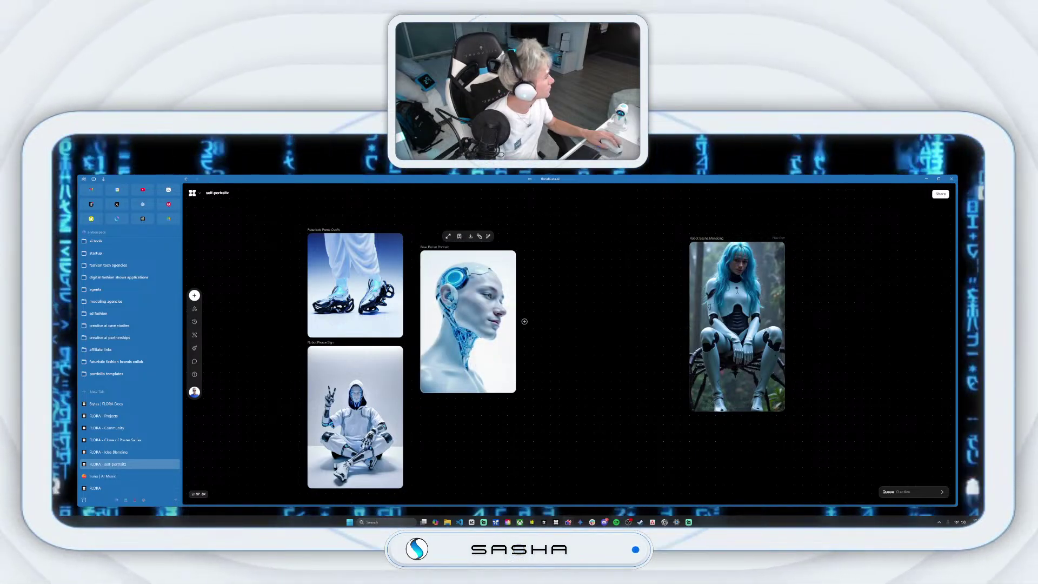
pyautogui.moveTo(455, 427); pyautogui.dragTo(455, 428)
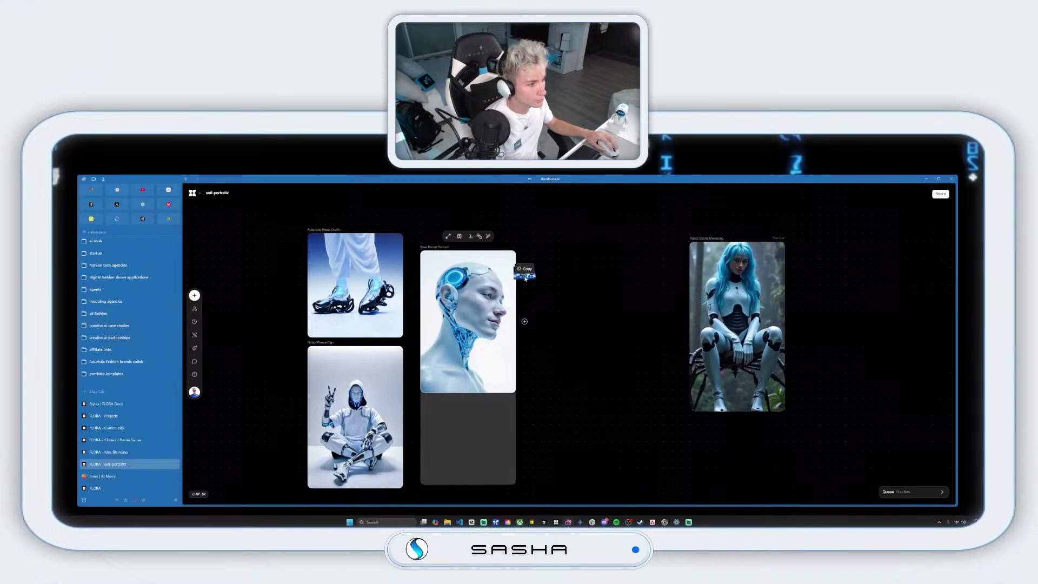
pyautogui.moveTo(718, 293); pyautogui.dragTo(757, 275)
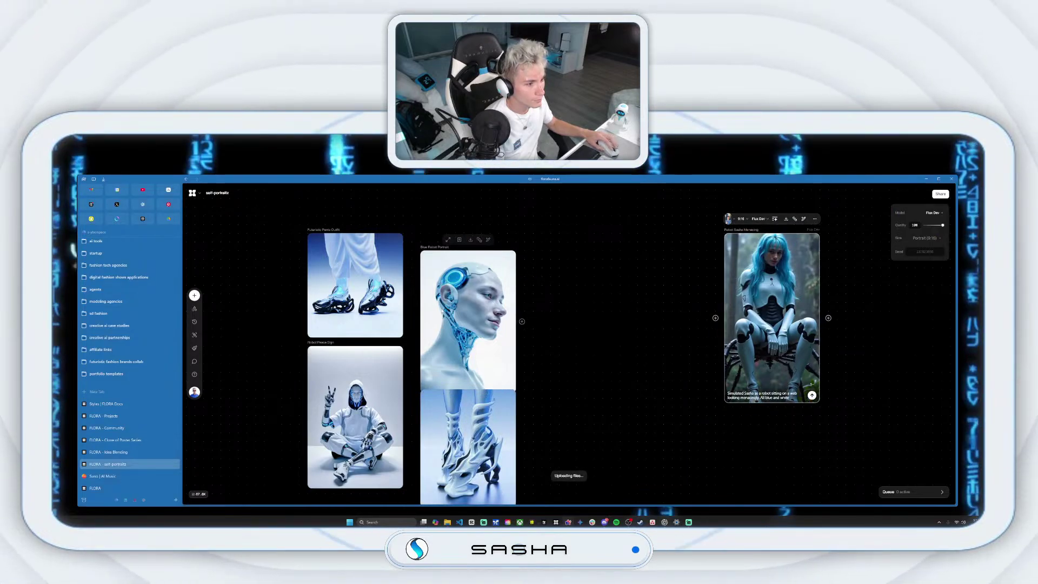
pyautogui.moveTo(456, 312); pyautogui.dragTo(456, 287)
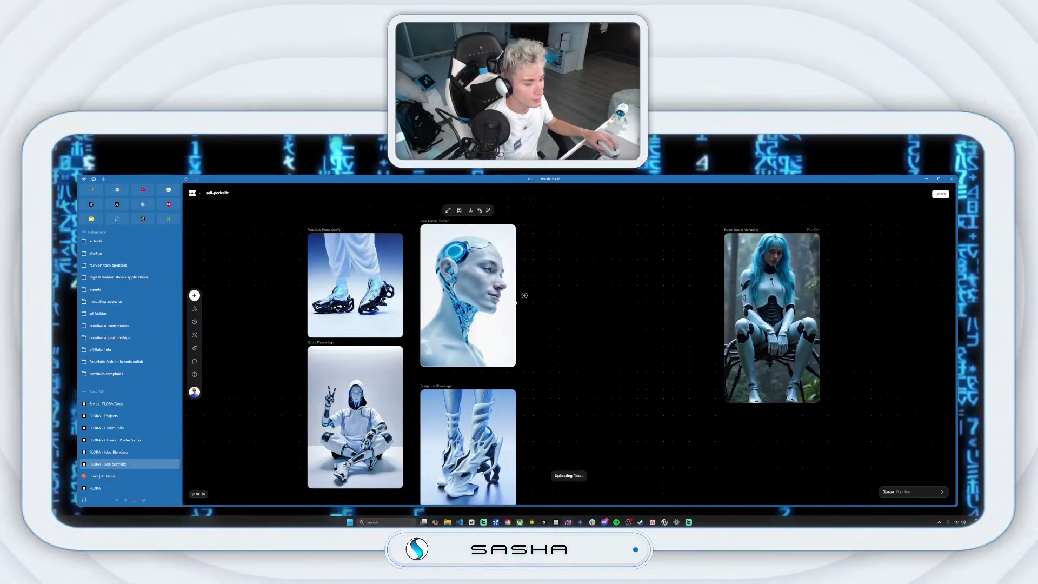
pyautogui.scroll(-2, 441, 325)
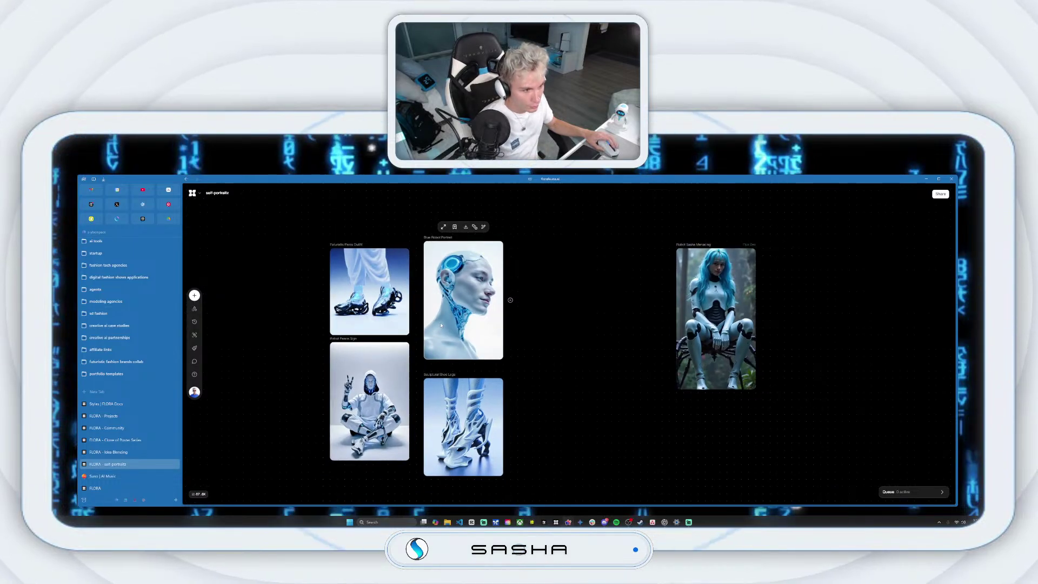
# - Add the futuristic sneaker image to the canvas and place it beside the upper part of the robot profile portrait
pyautogui.click(510, 300)
pyautogui.moveTo(544, 265); pyautogui.dragTo(585, 233)
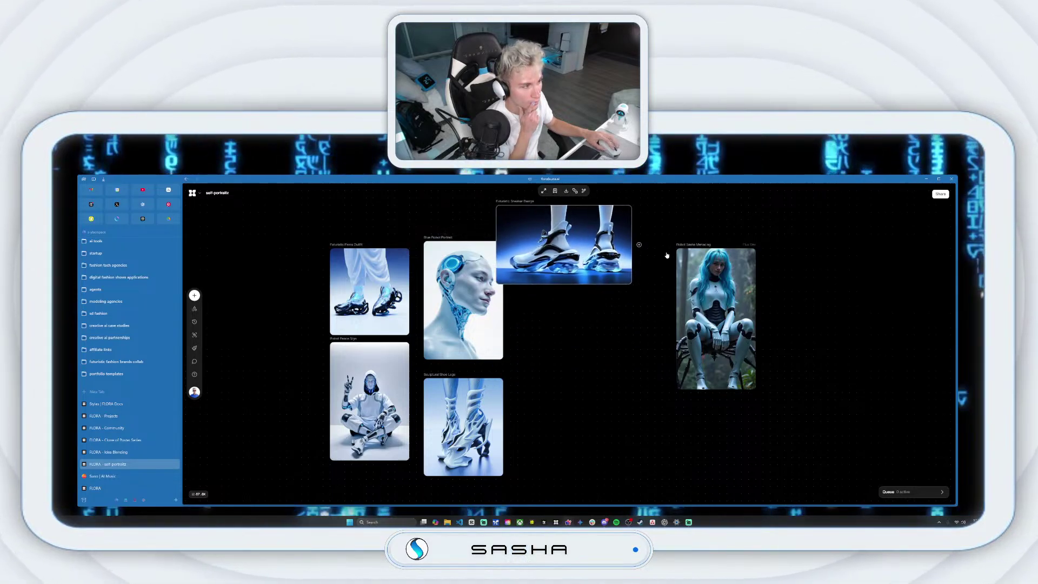
# - Try the Fisheye style on the blue-haired robot block and restore its previous custom style
pyautogui.click(676, 235)
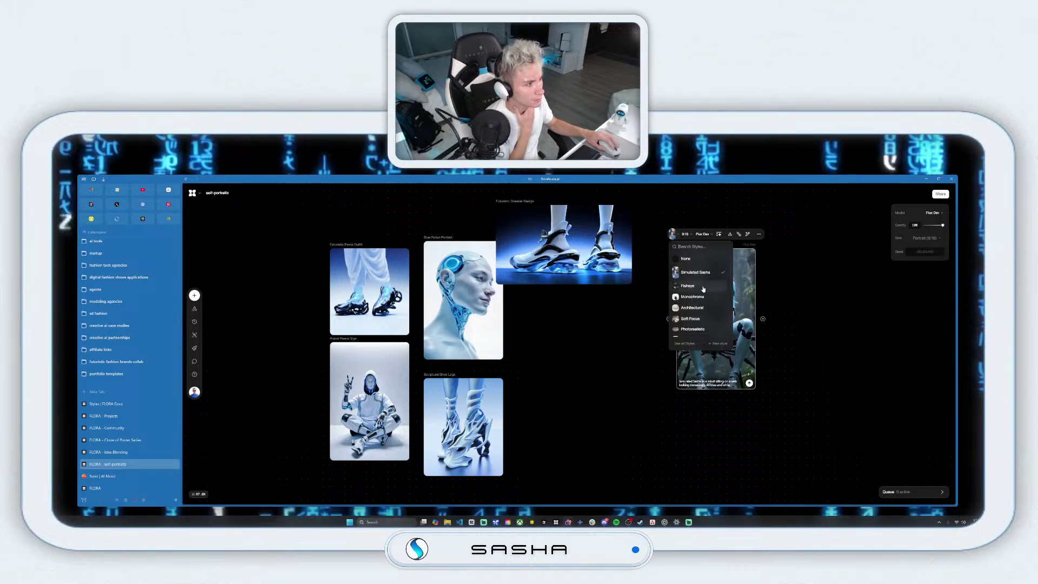
pyautogui.click(703, 286)
pyautogui.click(673, 234)
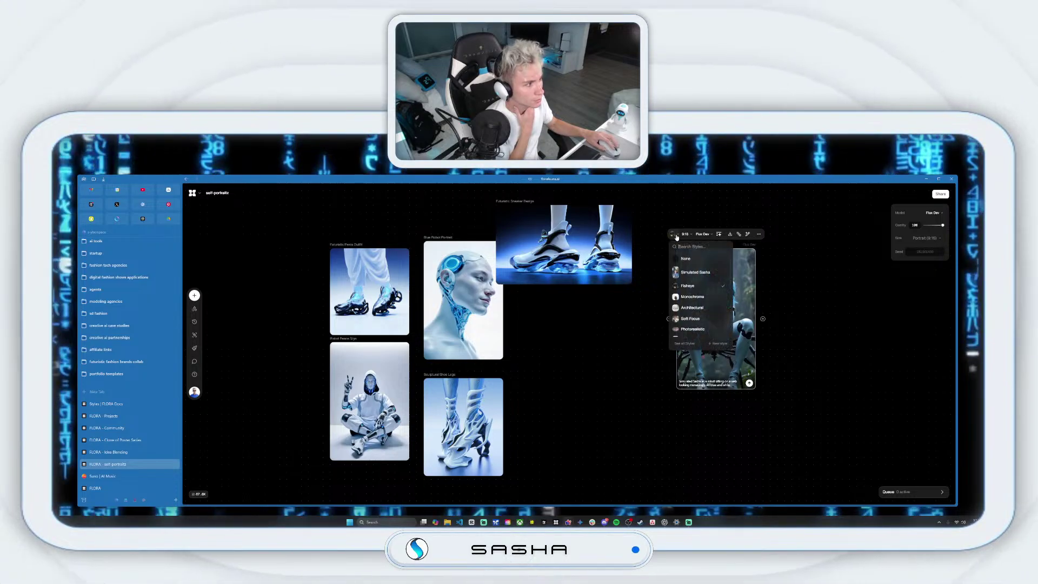
pyautogui.click(687, 259)
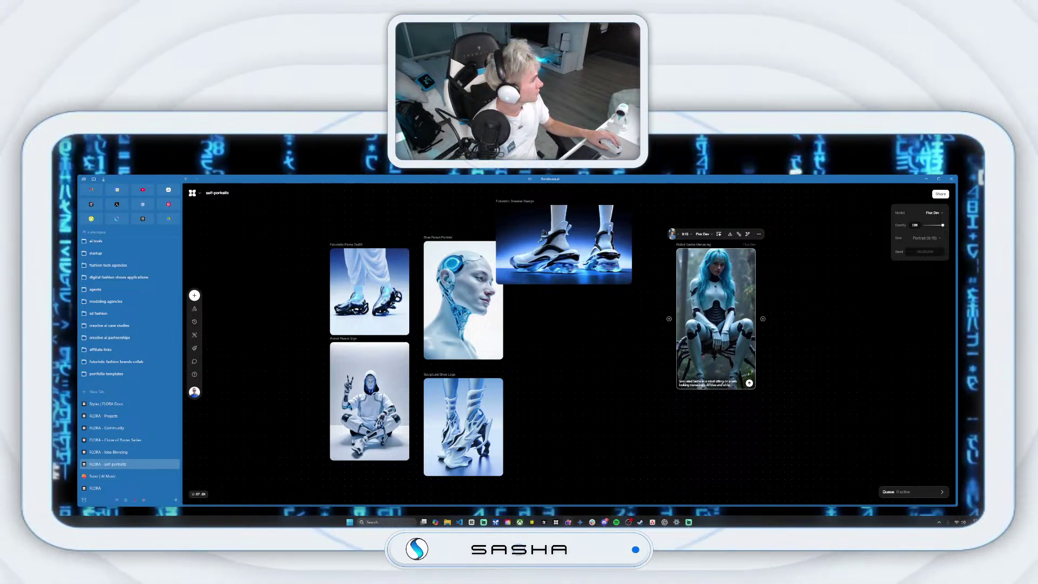
# - Upload the robotic fox, wireframe hand, hooded android and masked robot images, and move the sneaker image lower, clear of the profile portrait
pyautogui.moveTo(369, 400); pyautogui.dragTo(276, 281)
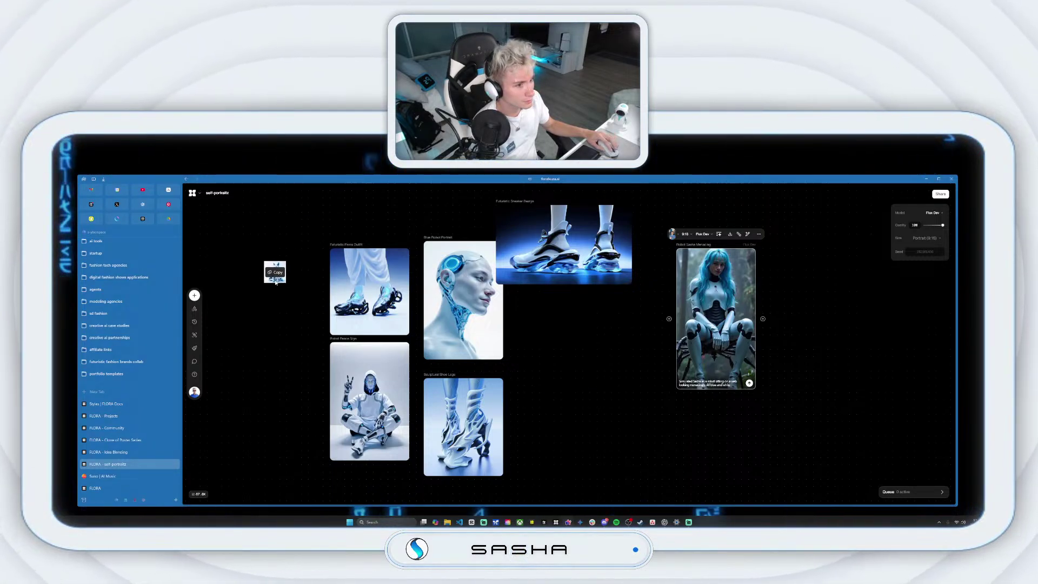
pyautogui.moveTo(581, 249); pyautogui.dragTo(598, 359)
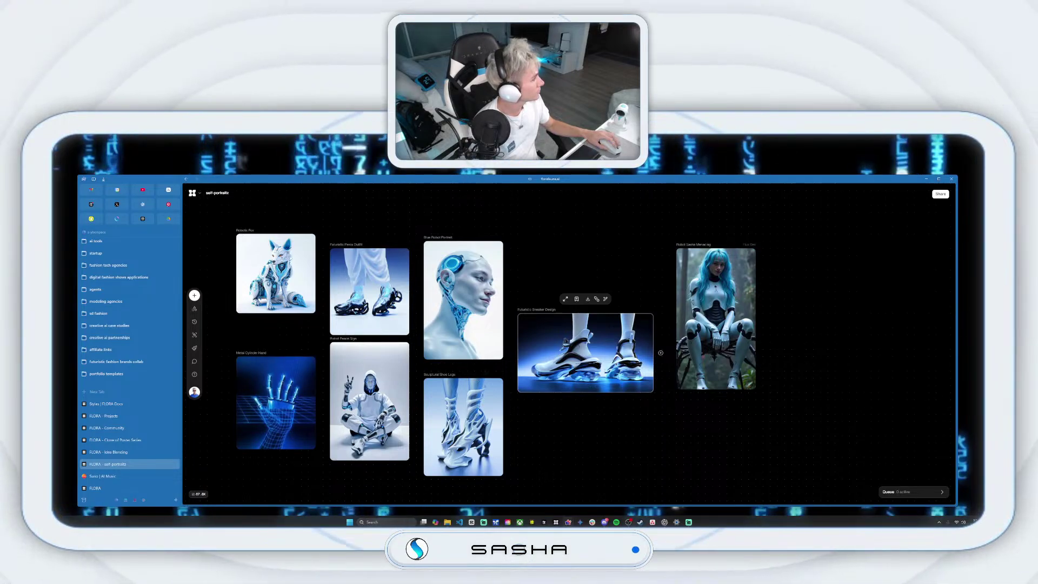
pyautogui.moveTo(683, 370); pyautogui.dragTo(404, 227)
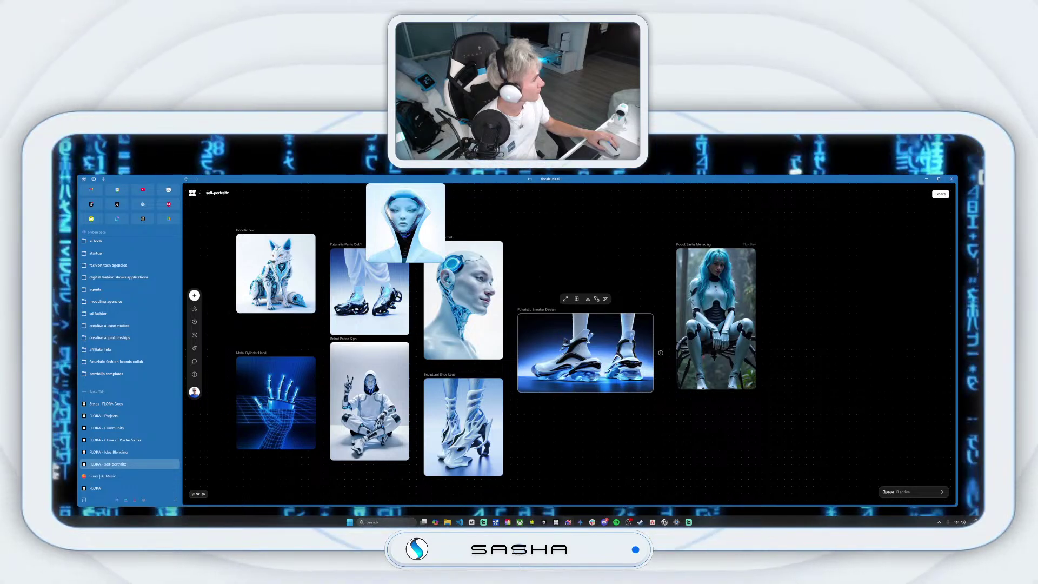
pyautogui.hotkey('ctrl', 'v')
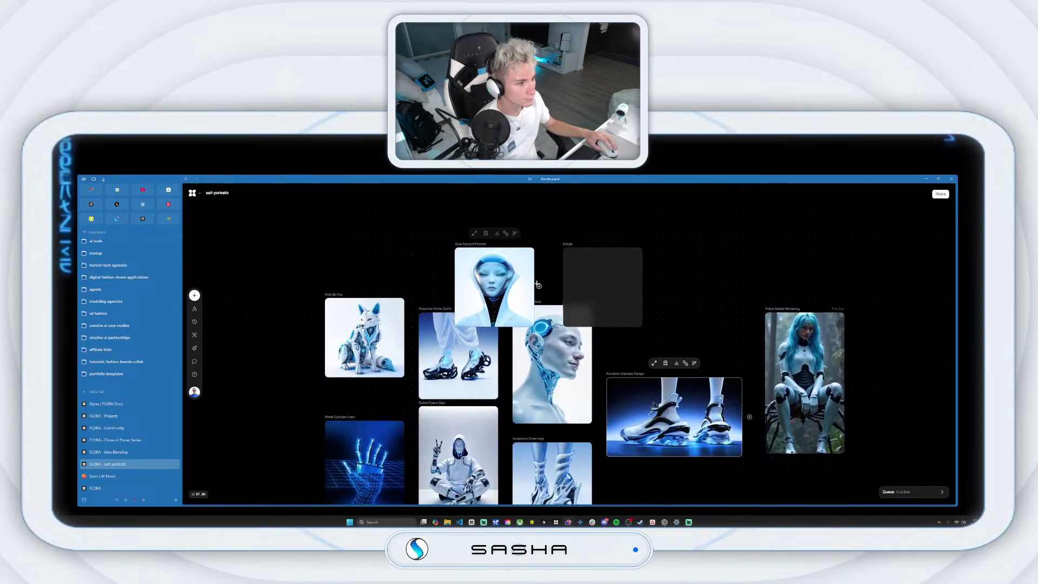
# - Place the hooded android portrait above the robotic fox and the masked robot above the futuristic pants image
pyautogui.moveTo(511, 280); pyautogui.dragTo(439, 230)
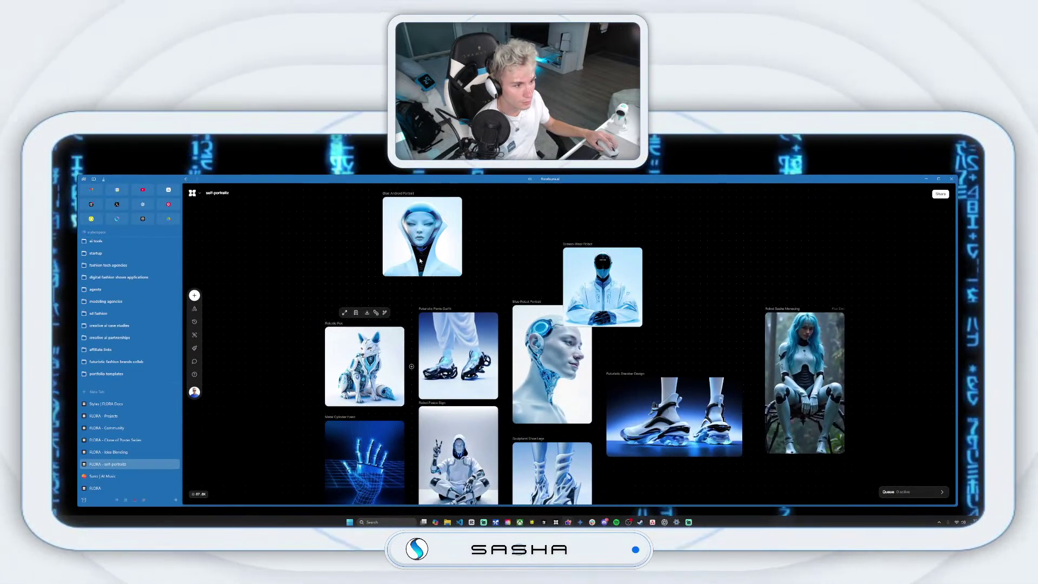
pyautogui.moveTo(412, 233); pyautogui.dragTo(354, 269)
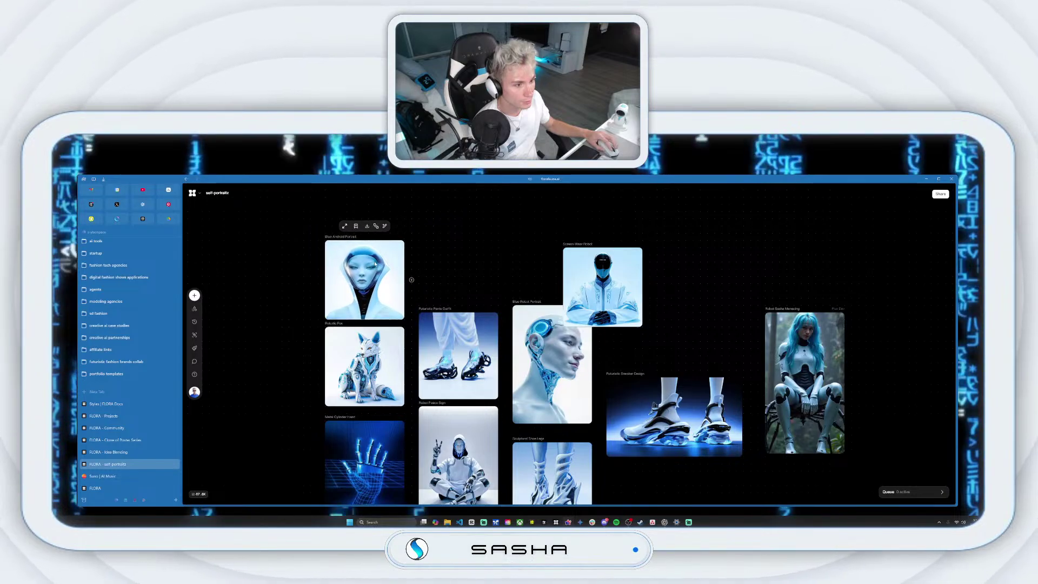
pyautogui.moveTo(584, 265); pyautogui.dragTo(439, 236)
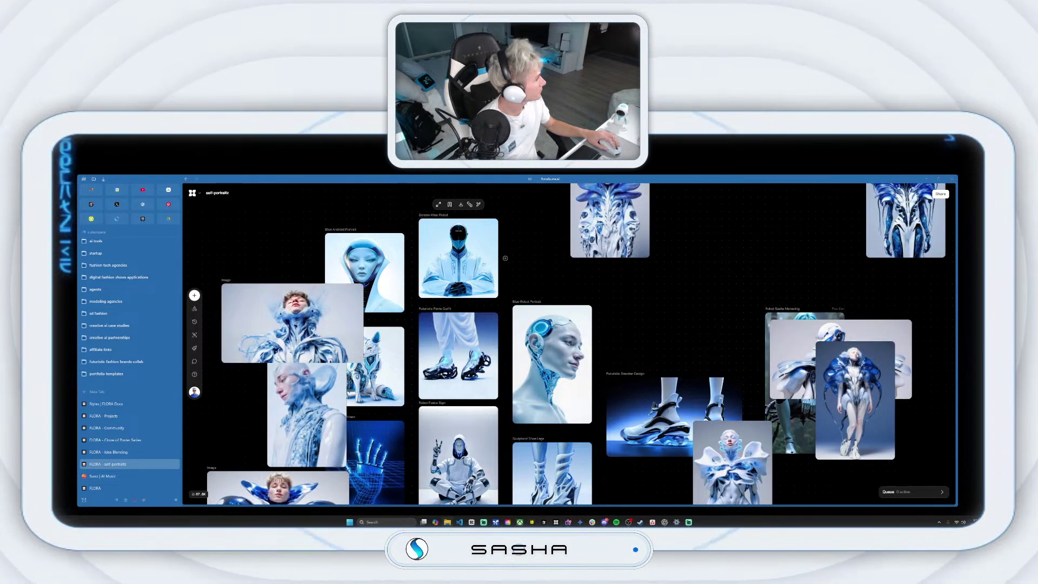
# - Upload the batch of blue-and-white futuristic fashion images and delete the generated blue-haired robot block
pyautogui.scroll(-2, 606, 292)
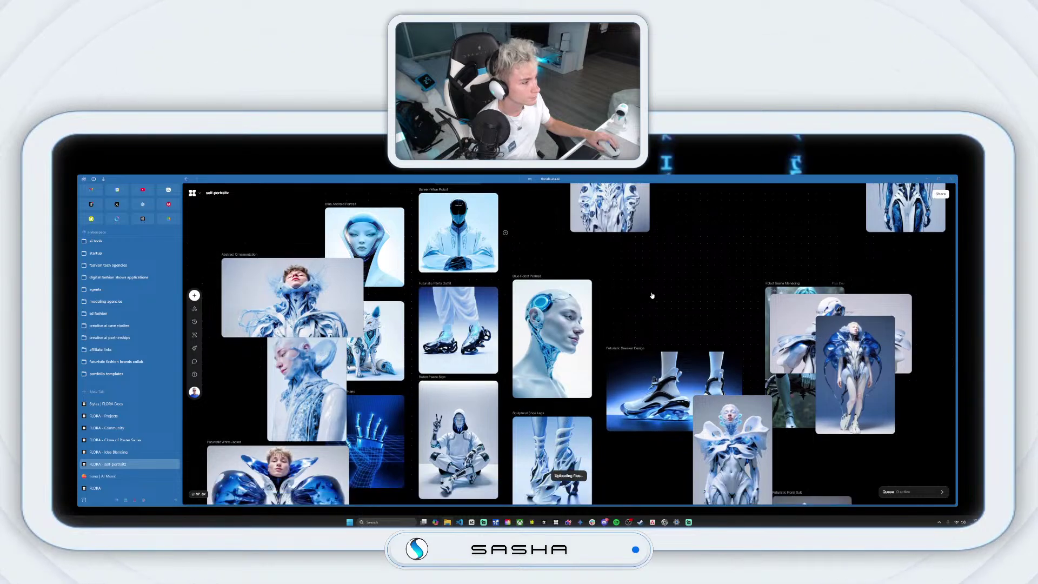
pyautogui.click(772, 288)
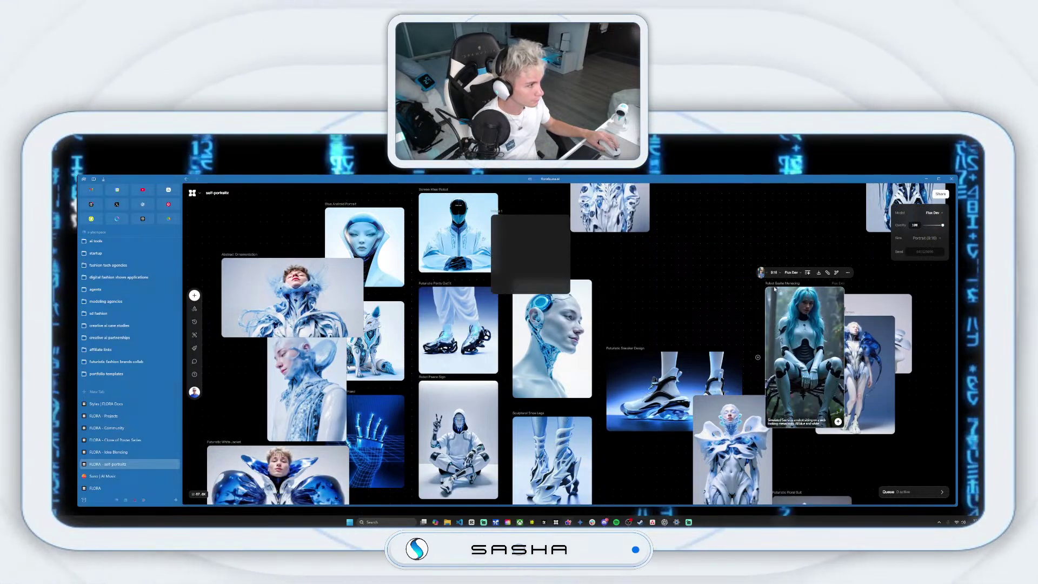
pyautogui.press('Delete')
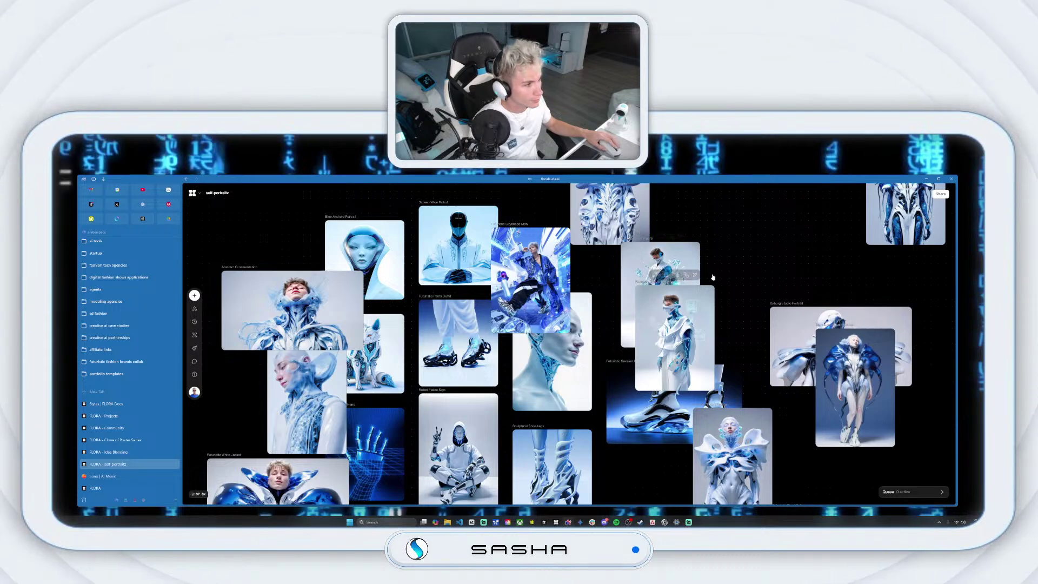
# - Select all the images on the canvas and auto-arrange them into a single column
pyautogui.scroll(-5, 713, 277)
pyautogui.scroll(-1, 713, 277)
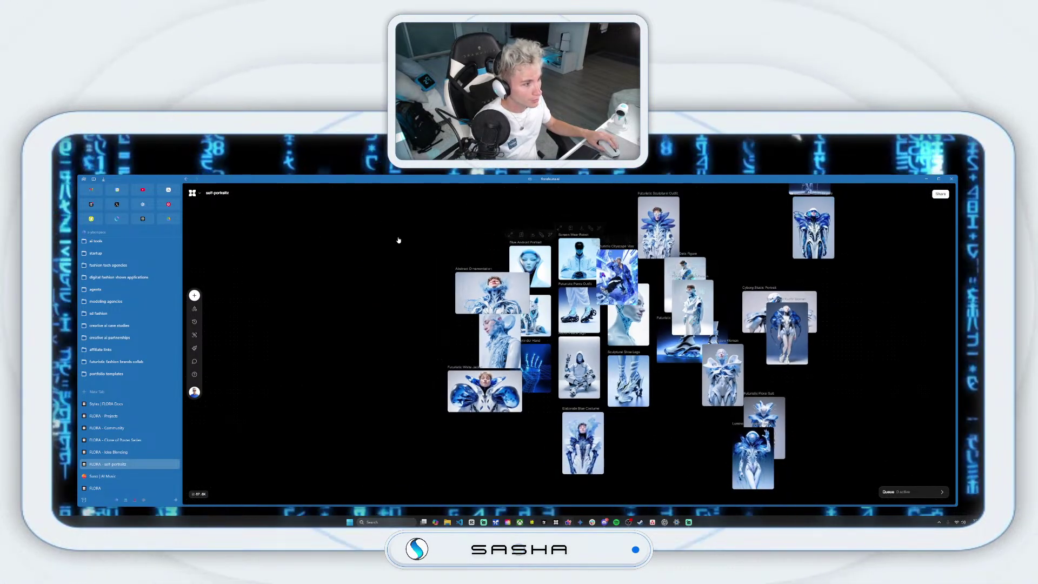
pyautogui.moveTo(372, 213); pyautogui.dragTo(902, 484)
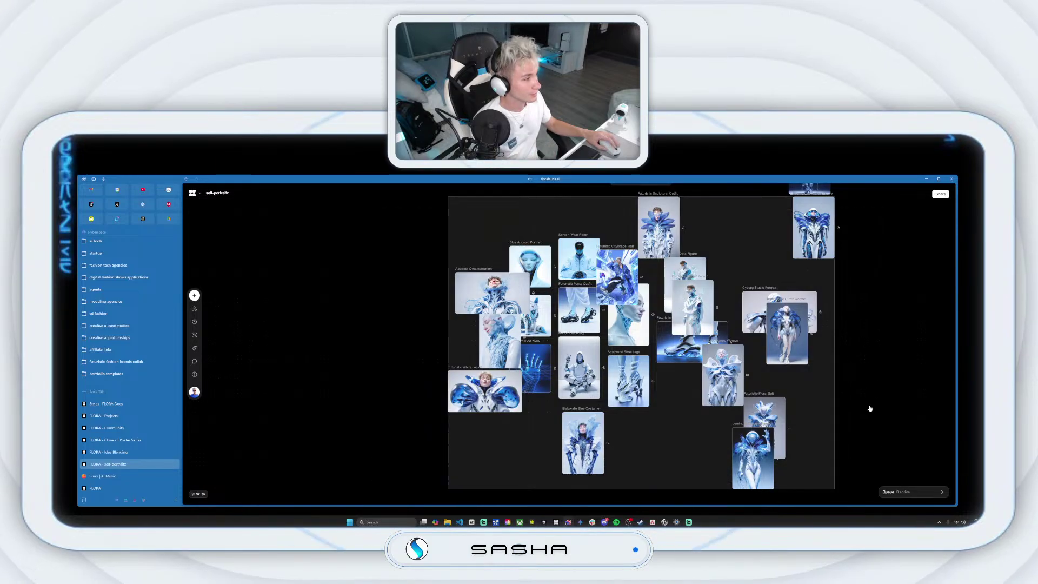
pyautogui.scroll(2, 872, 410)
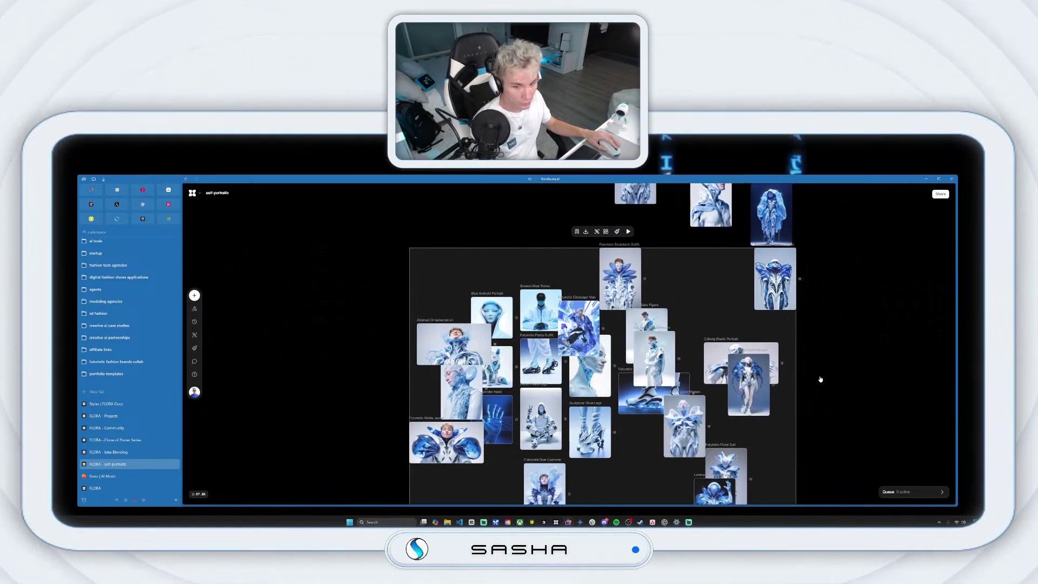
pyautogui.scroll(-3, 821, 380)
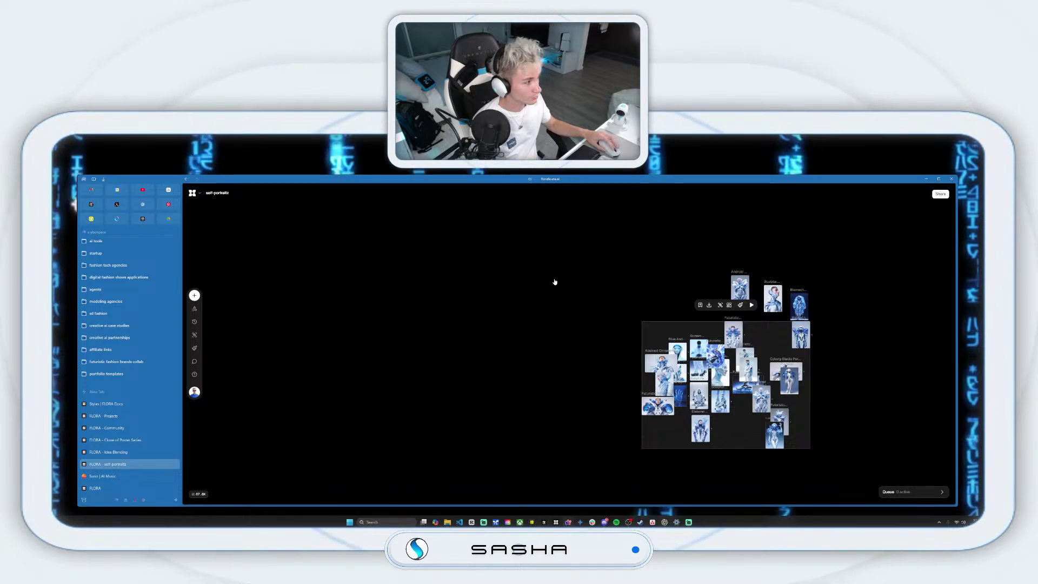
pyautogui.moveTo(557, 265); pyautogui.dragTo(872, 495)
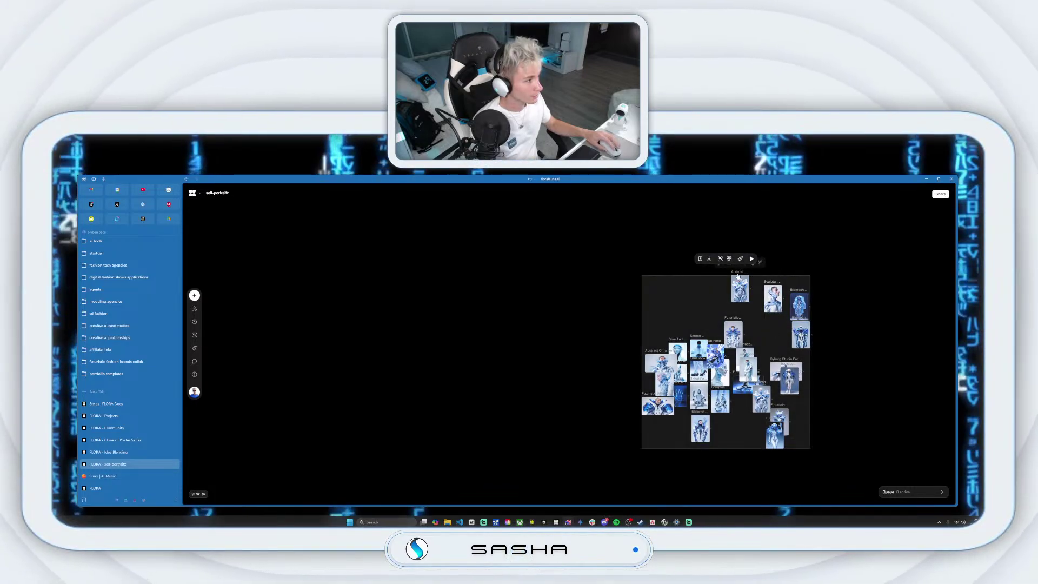
pyautogui.click(729, 259)
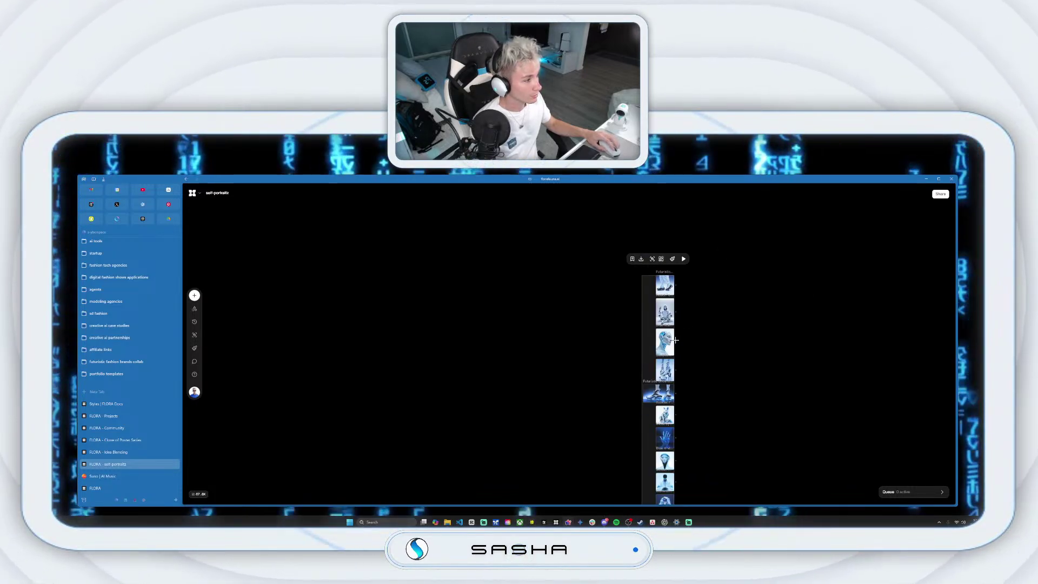
pyautogui.moveTo(662, 337); pyautogui.dragTo(412, 275)
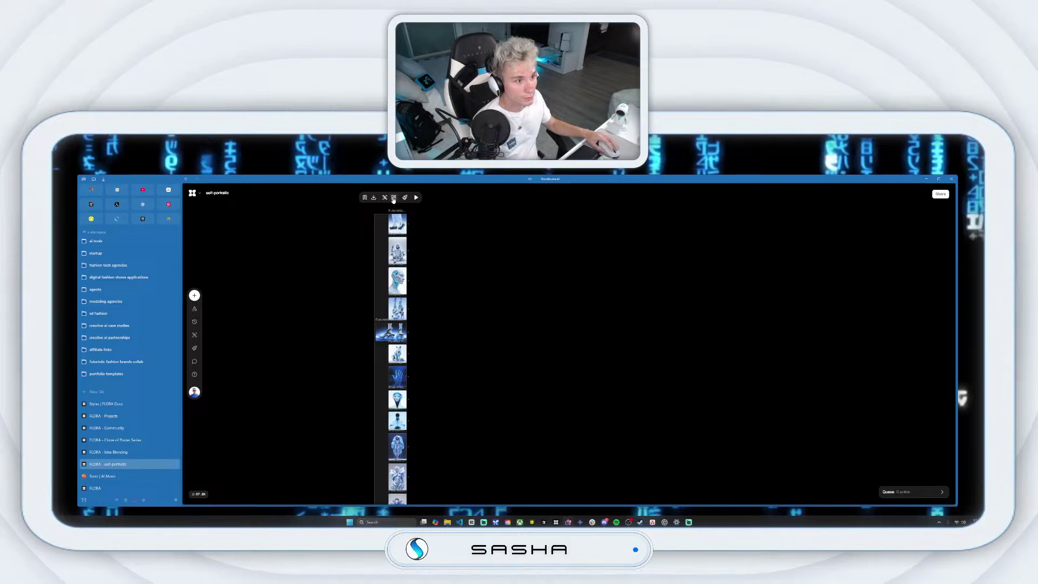
# - Move the fashion images from the Biomechanical one downward out of the column to form a second column alongside it
pyautogui.click(479, 287)
pyautogui.moveTo(482, 440); pyautogui.dragTo(516, 291)
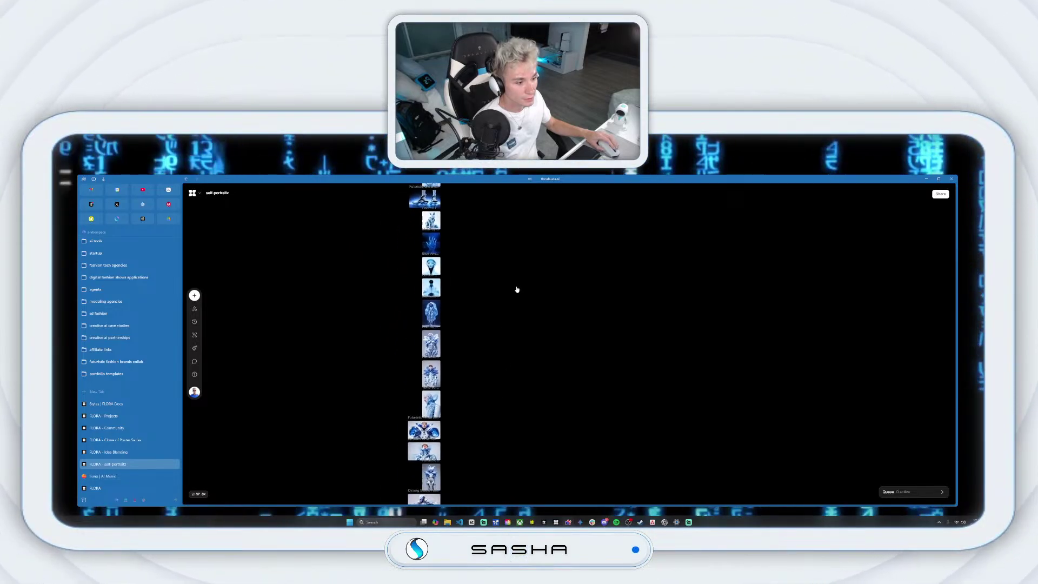
pyautogui.moveTo(396, 307); pyautogui.dragTo(514, 506)
pyautogui.moveTo(445, 424); pyautogui.dragTo(377, 248)
pyautogui.scroll(3, 468, 252)
pyautogui.scroll(2, 389, 270)
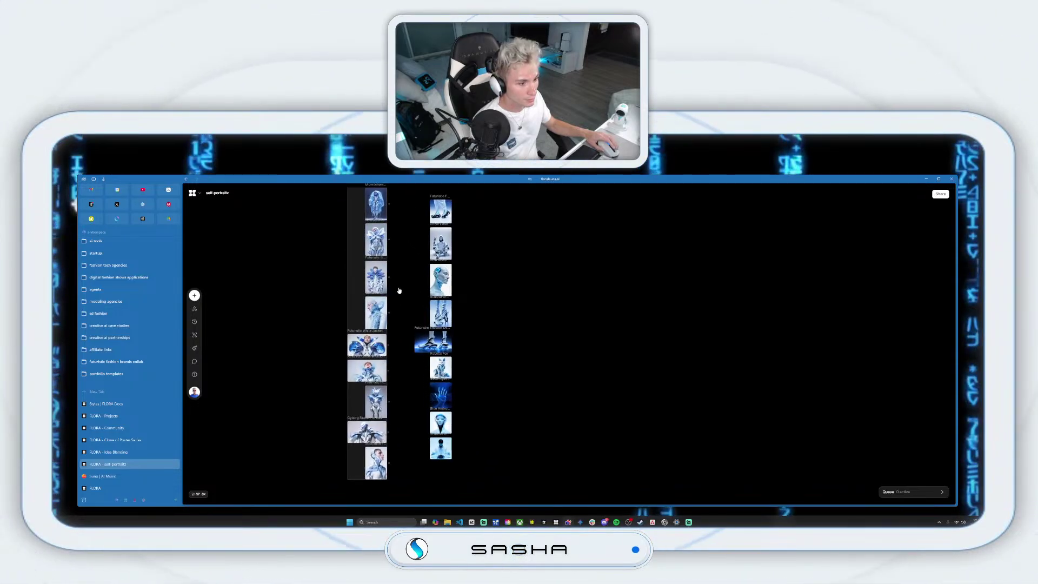
# - Add a text block beside the image columns, enlarge it and move it farther right of them
pyautogui.click(939, 179)
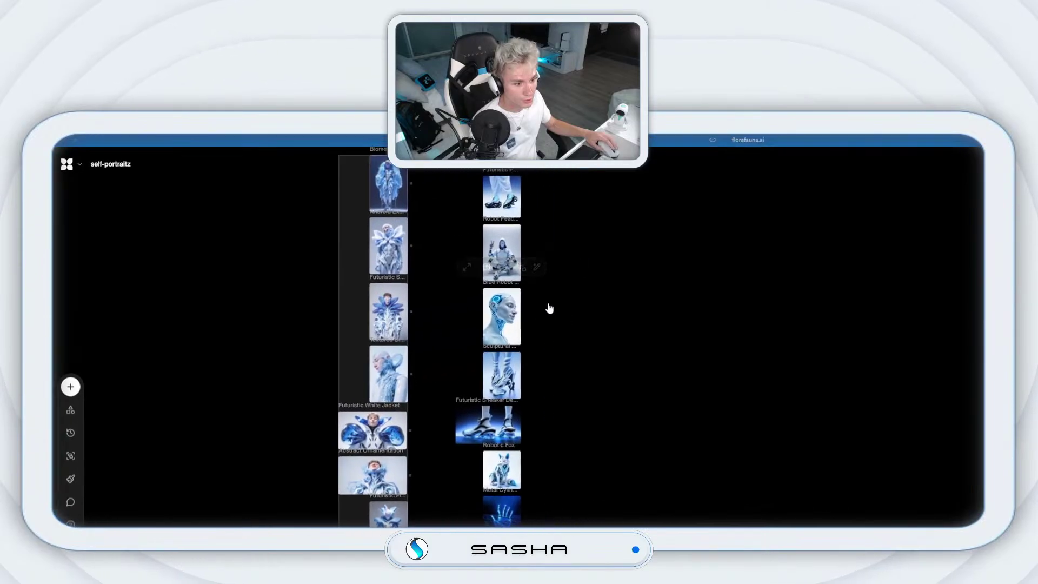
pyautogui.doubleClick(719, 366)
pyautogui.click(528, 354)
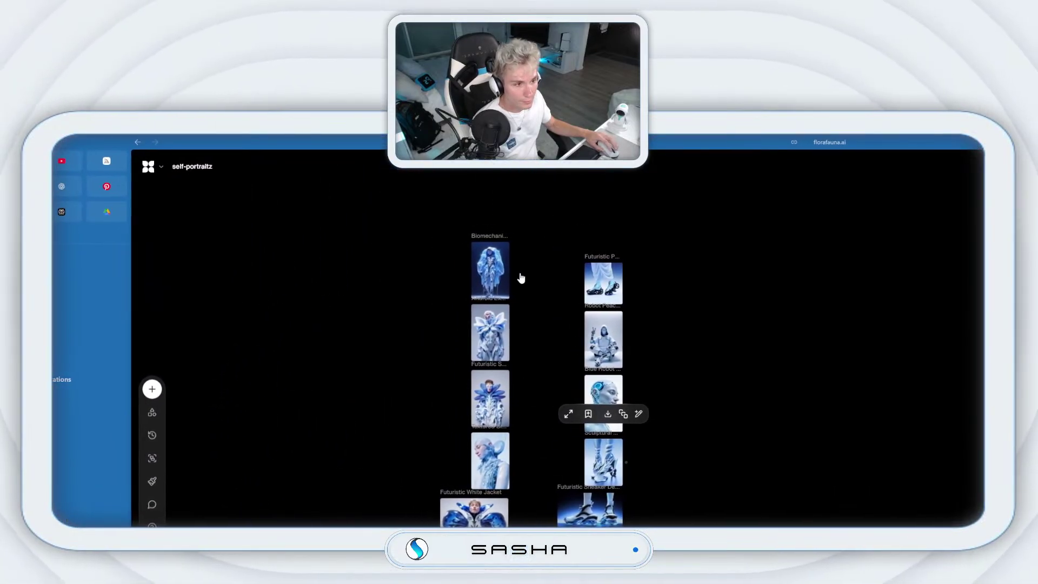
pyautogui.scroll(2, 521, 285)
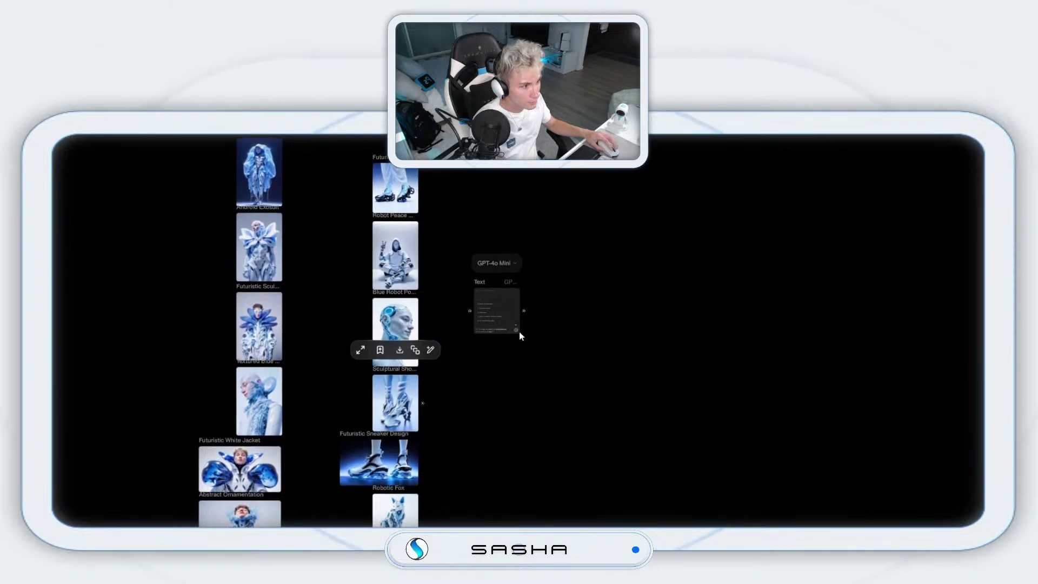
pyautogui.moveTo(520, 336); pyautogui.dragTo(751, 419)
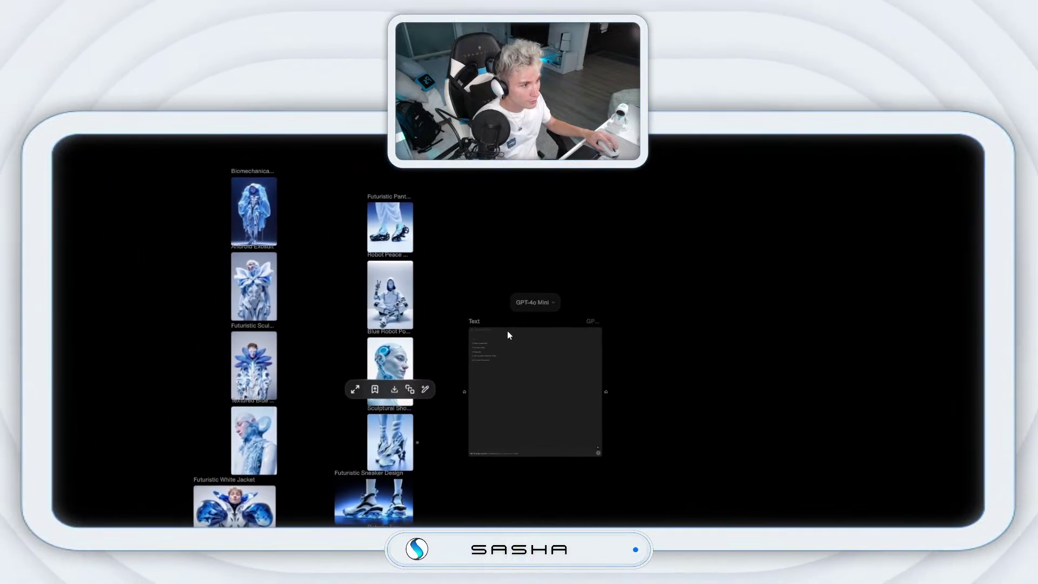
pyautogui.moveTo(544, 347); pyautogui.dragTo(707, 393)
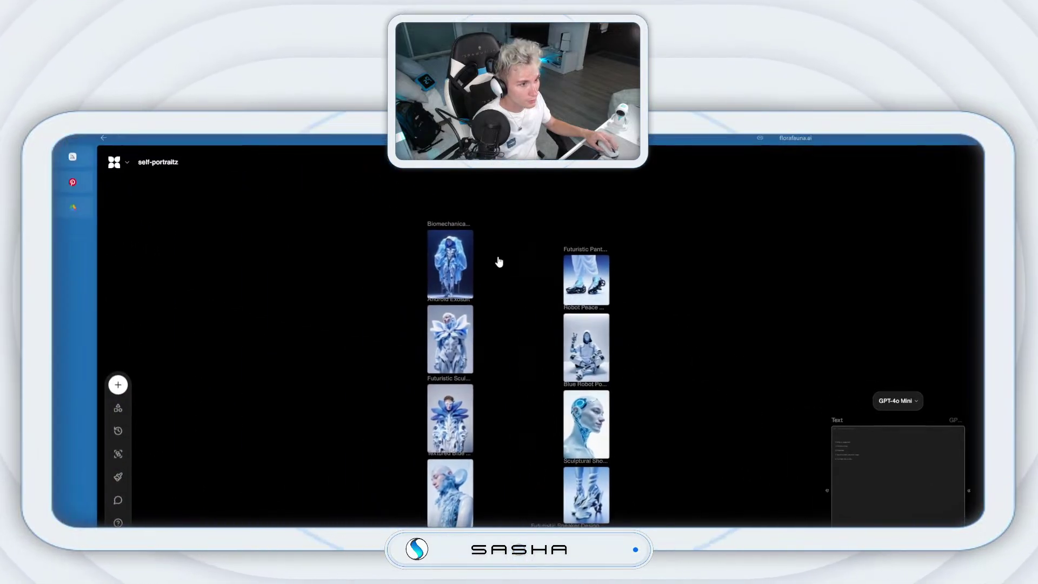
# - Connect the Biomechanical and Futuristic Pants images to the text block and set its model to Gemini 2.5 Pro
pyautogui.moveTo(656, 331); pyautogui.dragTo(871, 495)
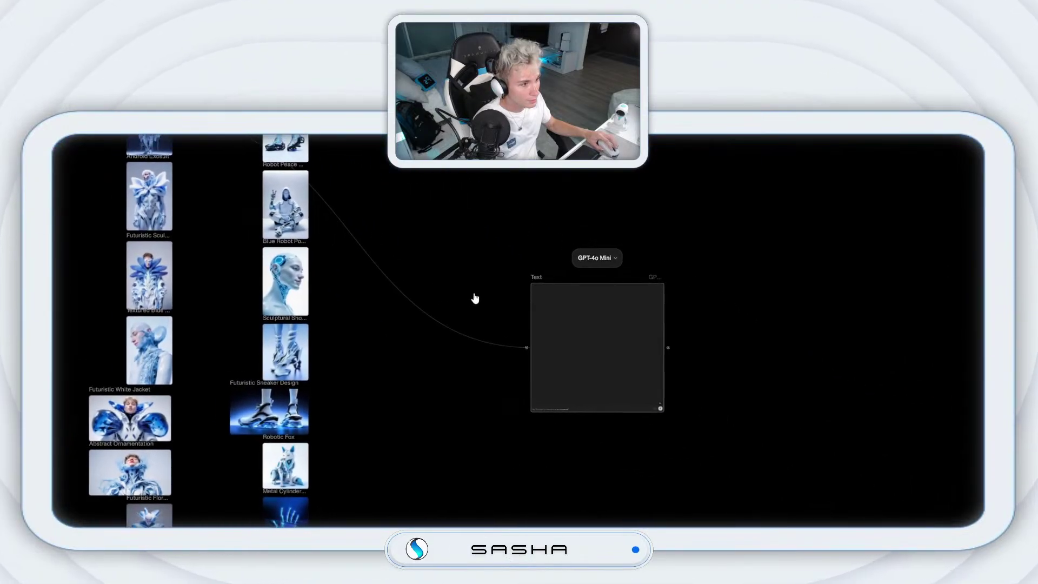
pyautogui.moveTo(520, 272); pyautogui.dragTo(658, 292)
pyautogui.moveTo(520, 287); pyautogui.dragTo(734, 494)
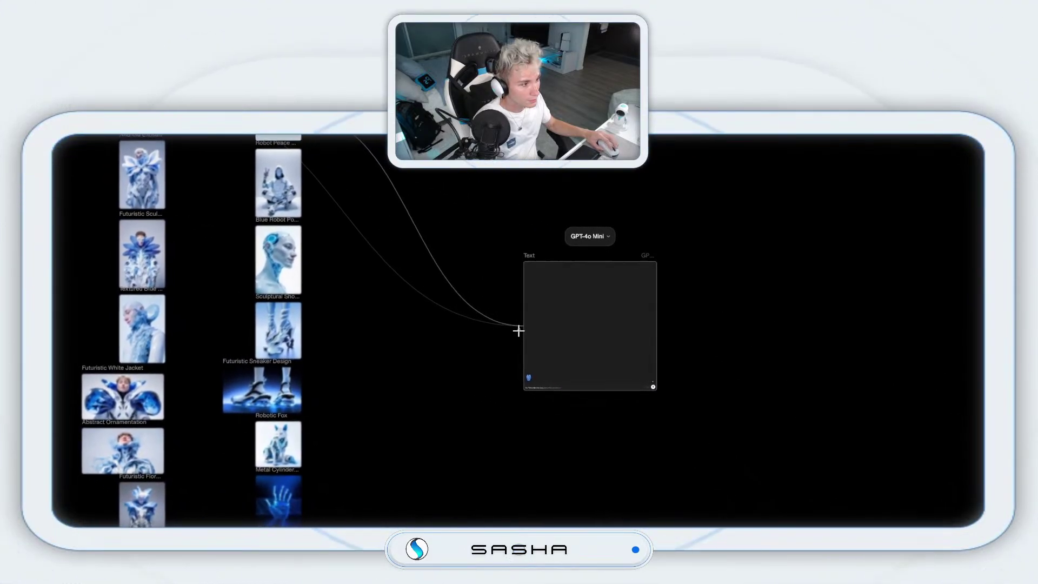
pyautogui.click(804, 405)
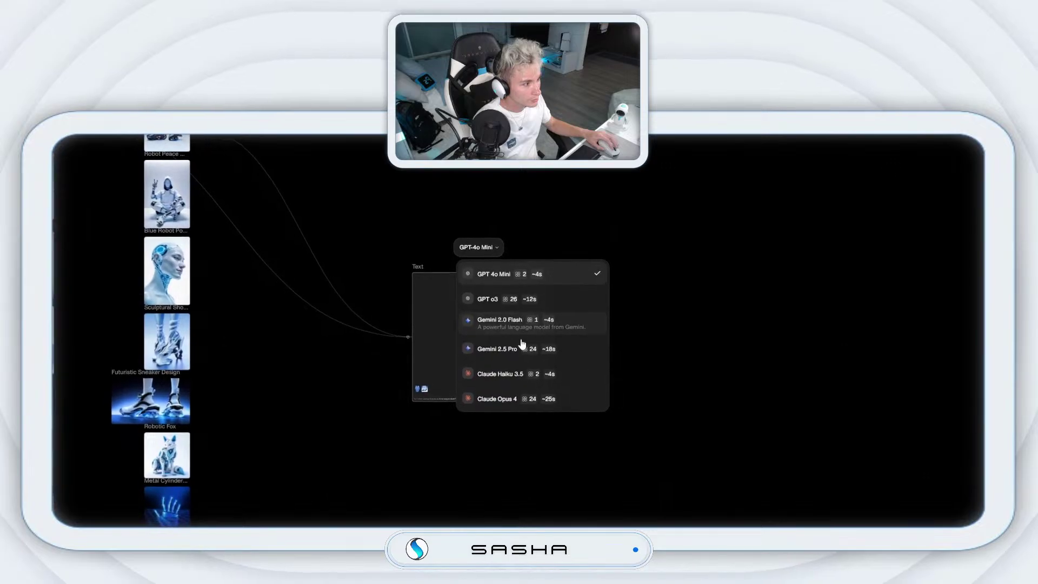
pyautogui.click(536, 422)
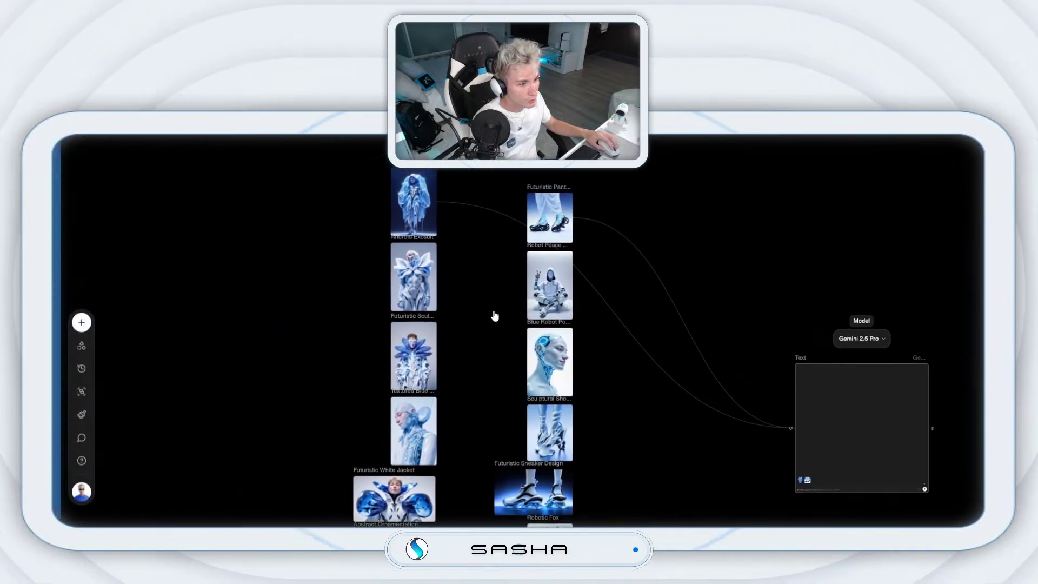
# - Connect the Android Exosuit, Robot Peace, Futuristic Sculptural Outfit and Blue Robot Portrait images to the text block
pyautogui.moveTo(519, 331); pyautogui.dragTo(871, 480)
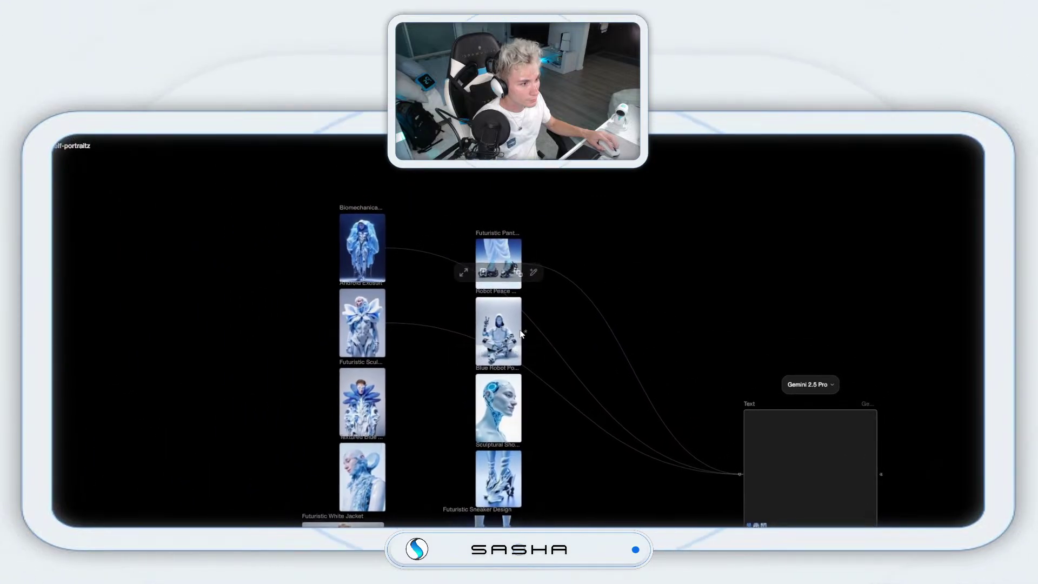
pyautogui.moveTo(521, 331); pyautogui.dragTo(736, 476)
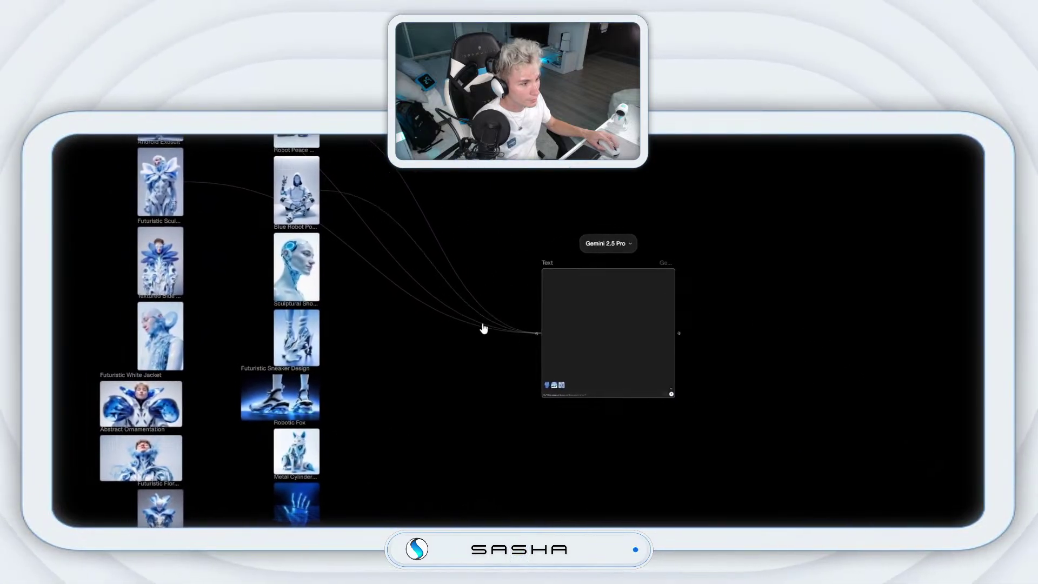
pyautogui.hscroll(5, 520, 333)
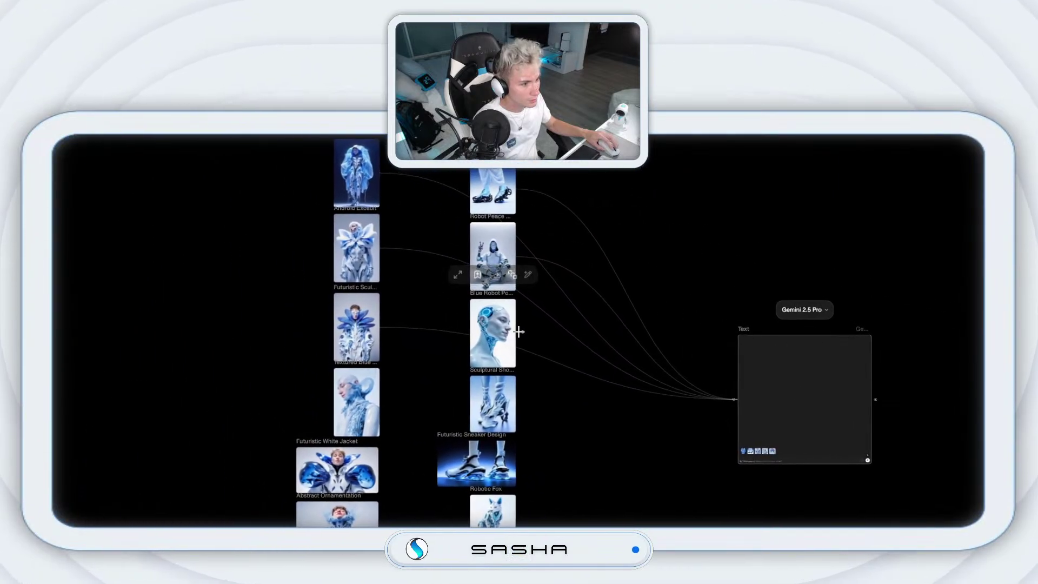
pyautogui.scroll(-3, 515, 334)
pyautogui.hscroll(-5, 421, 336)
pyautogui.hscroll(-5, 421, 336)
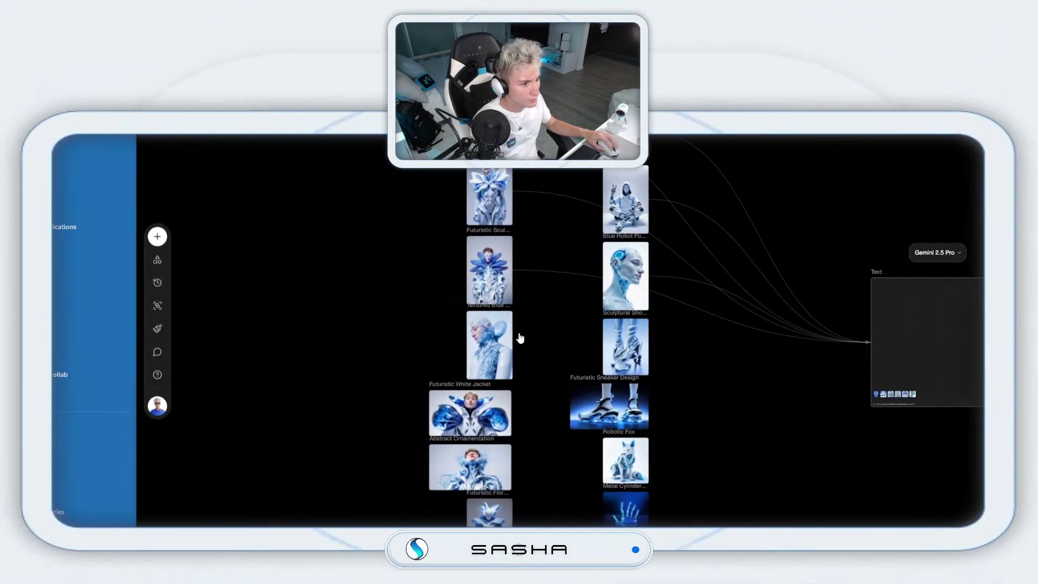
# - Connect the Textured Blue Portrait, sculptural shoe, Futuristic Sneaker Design and Futuristic White Jacket images to the text block
pyautogui.hscroll(10, 520, 324)
pyautogui.moveTo(522, 337); pyautogui.dragTo(589, 346)
pyautogui.hscroll(-5, 498, 335)
pyautogui.hscroll(5, 589, 346)
pyautogui.hscroll(-7, 480, 352)
pyautogui.scroll(-2, 479, 352)
pyautogui.moveTo(521, 339); pyautogui.dragTo(538, 332)
pyautogui.hscroll(5, 524, 335)
pyautogui.hscroll(-8, 517, 338)
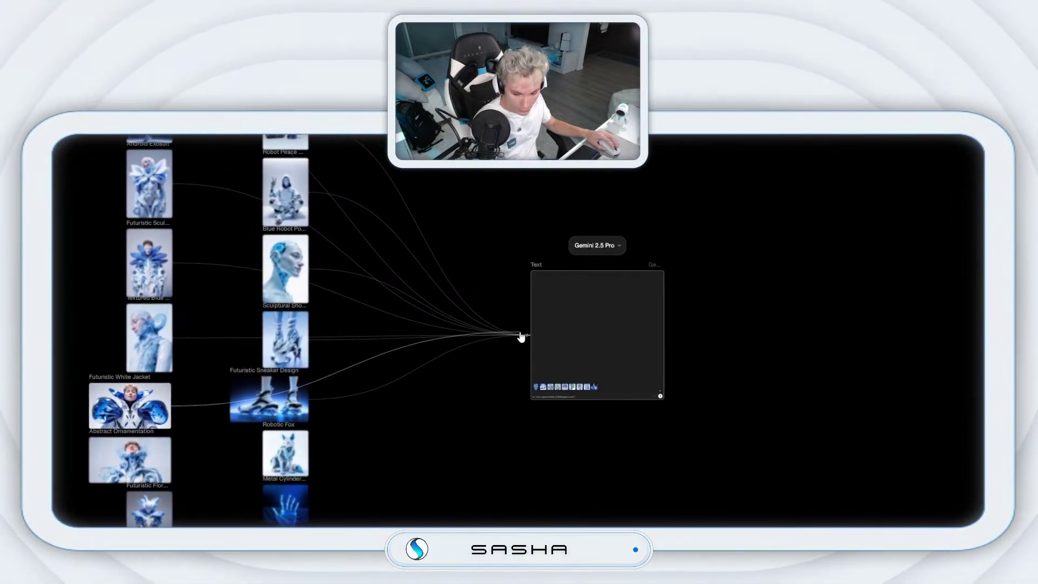
pyautogui.click(521, 337)
pyautogui.press('Escape')
# - Connect the remaining images, from Abstract Ornamentation and Robotic Fox downward in both columns, to the text block
pyautogui.moveTo(524, 333); pyautogui.dragTo(737, 213)
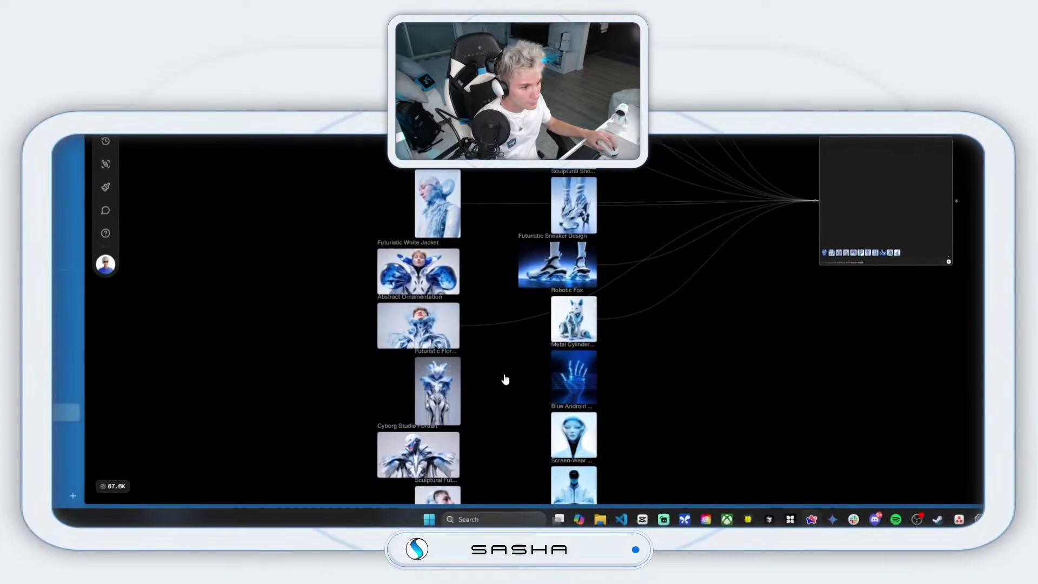
pyautogui.moveTo(459, 391); pyautogui.dragTo(746, 254)
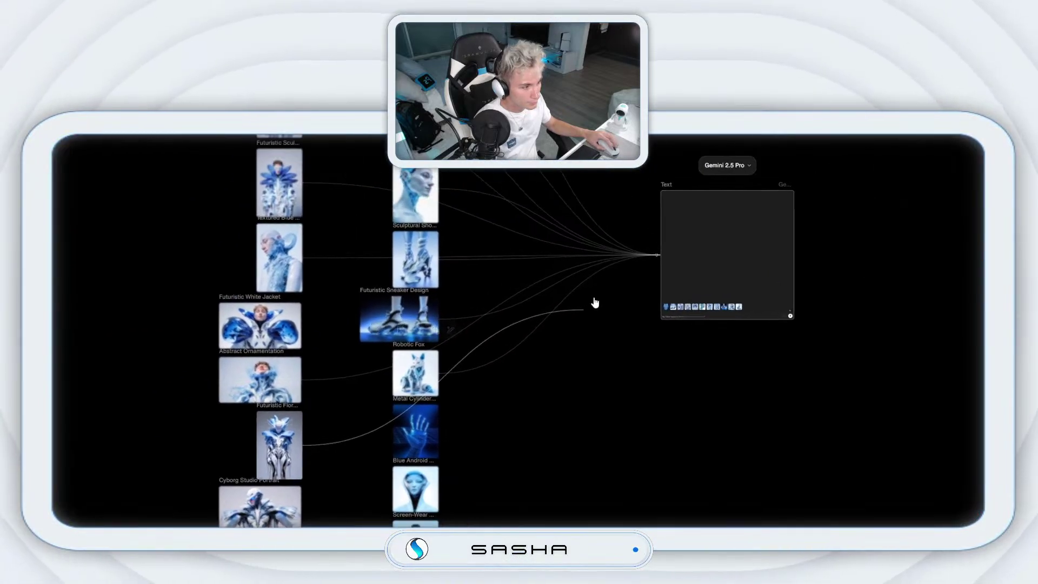
pyautogui.moveTo(602, 301); pyautogui.dragTo(670, 249)
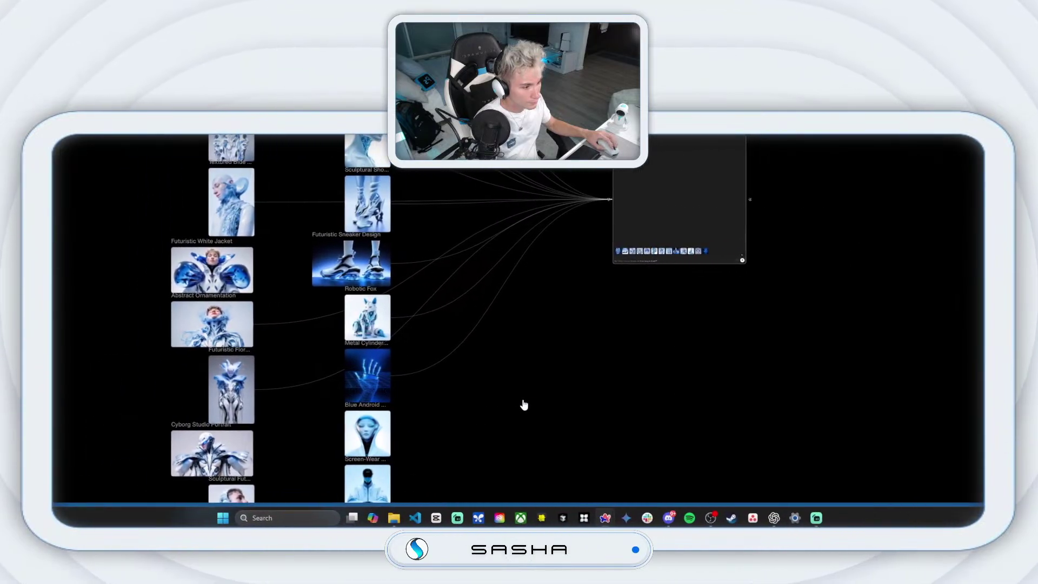
pyautogui.moveTo(254, 453); pyautogui.dragTo(556, 306)
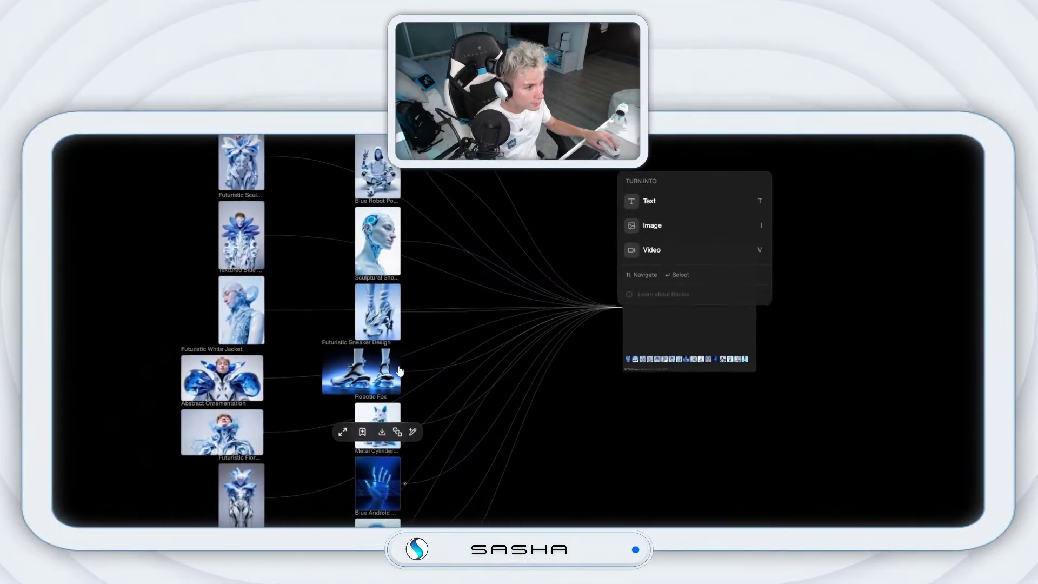
pyautogui.press('Escape')
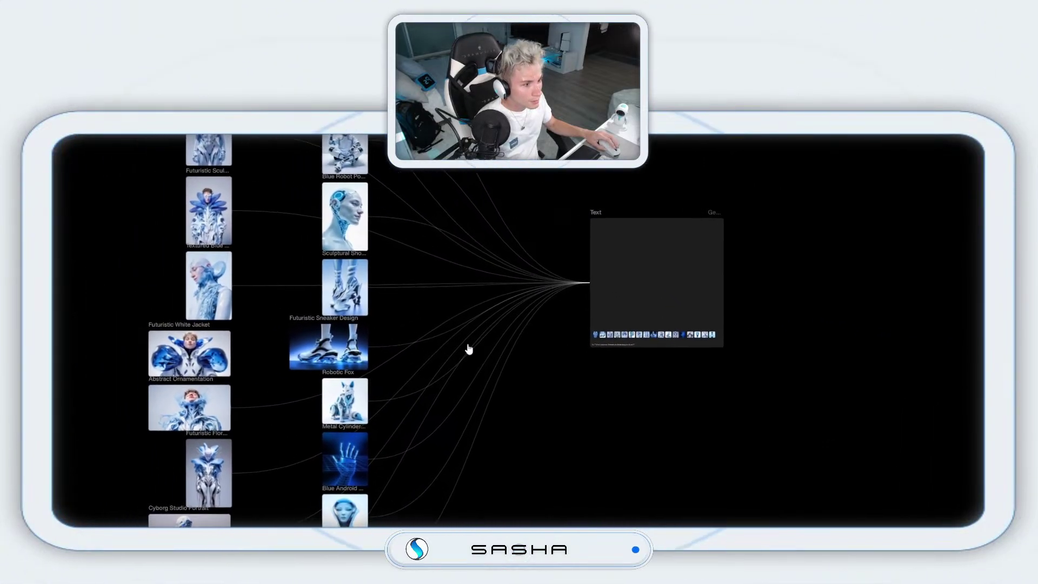
pyautogui.moveTo(469, 349); pyautogui.dragTo(639, 298)
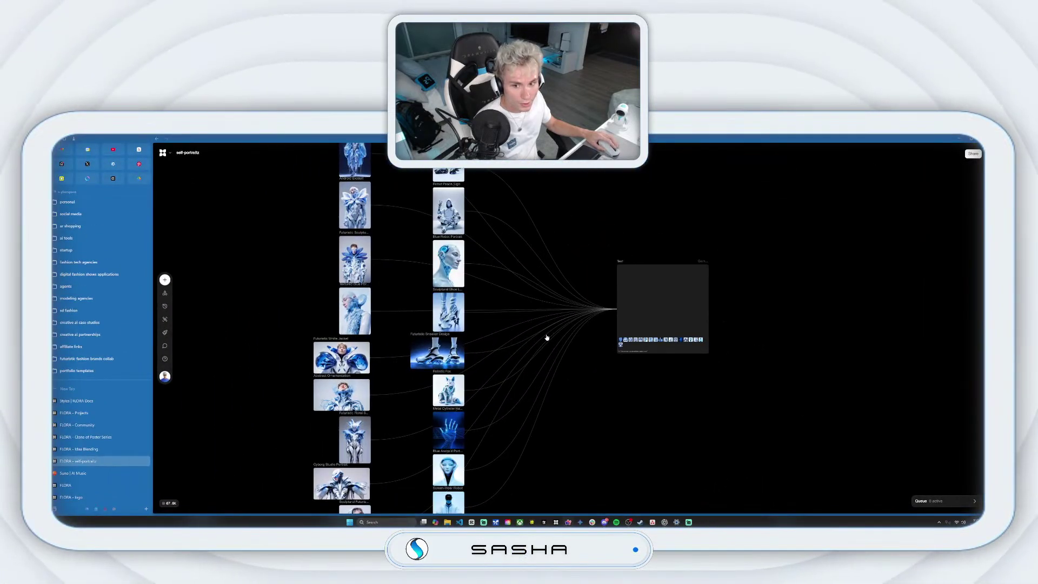
# - Move the text block closer to the image columns
pyautogui.scroll(3, 547, 337)
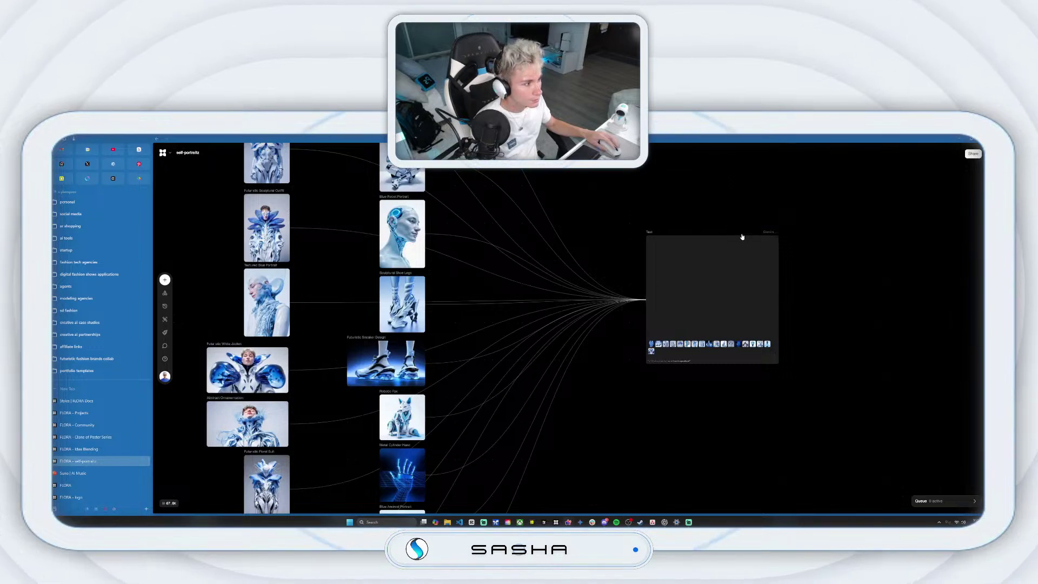
pyautogui.doubleClick(814, 215)
pyautogui.moveTo(721, 204); pyautogui.dragTo(620, 241)
pyautogui.scroll(2, 575, 408)
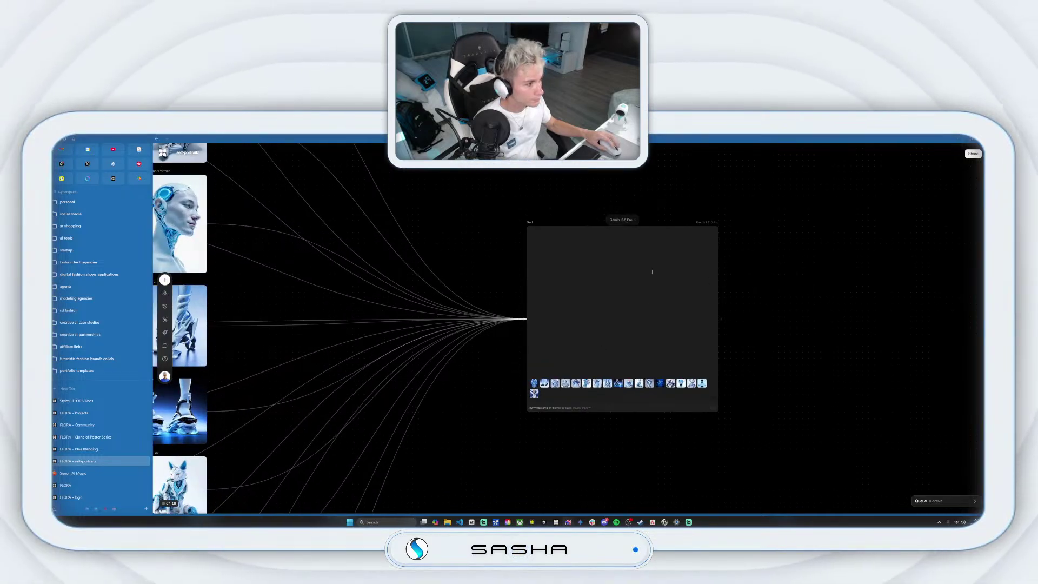
pyautogui.moveTo(527, 223); pyautogui.dragTo(462, 230)
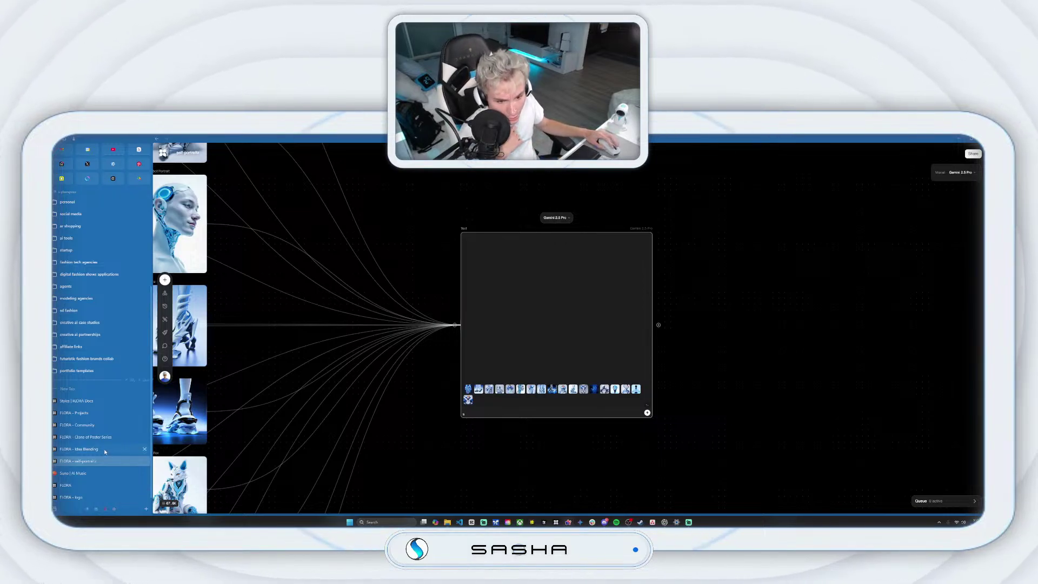
# - Open the Logo Redesign project from the FLORA community and examine its style extraction prompt
pyautogui.click(85, 426)
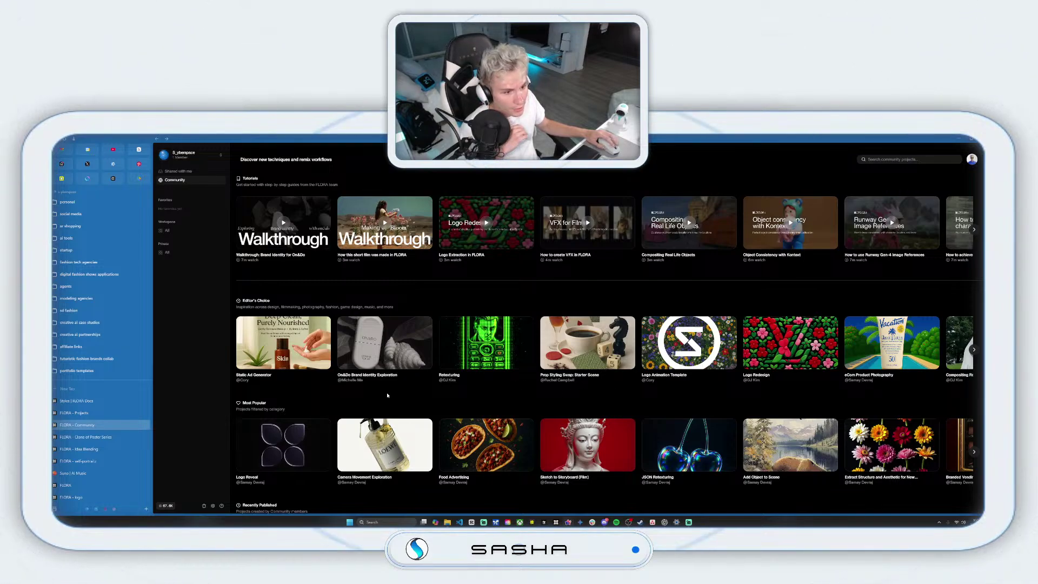
pyautogui.click(975, 349)
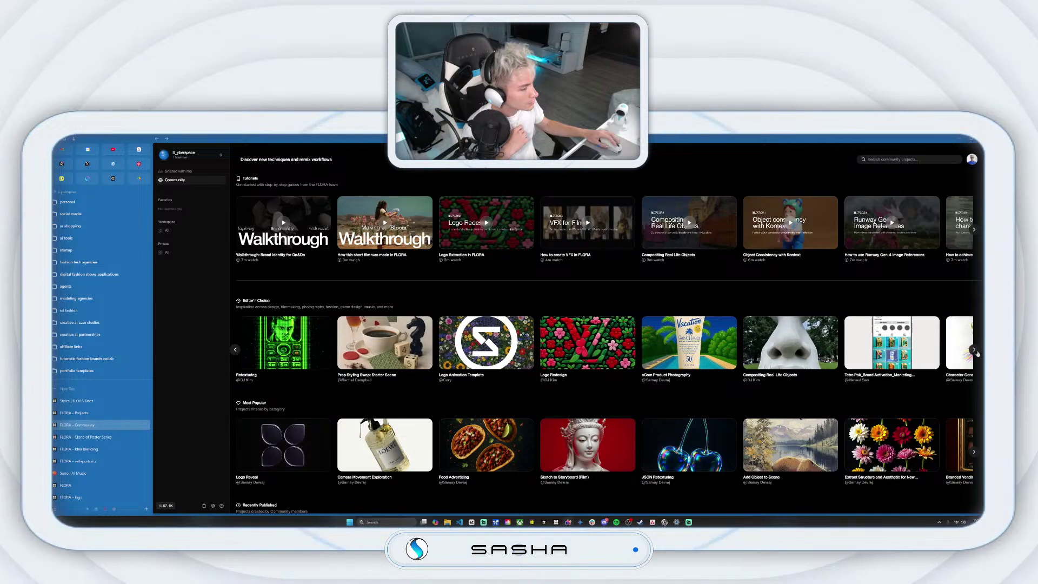
pyautogui.click(588, 344)
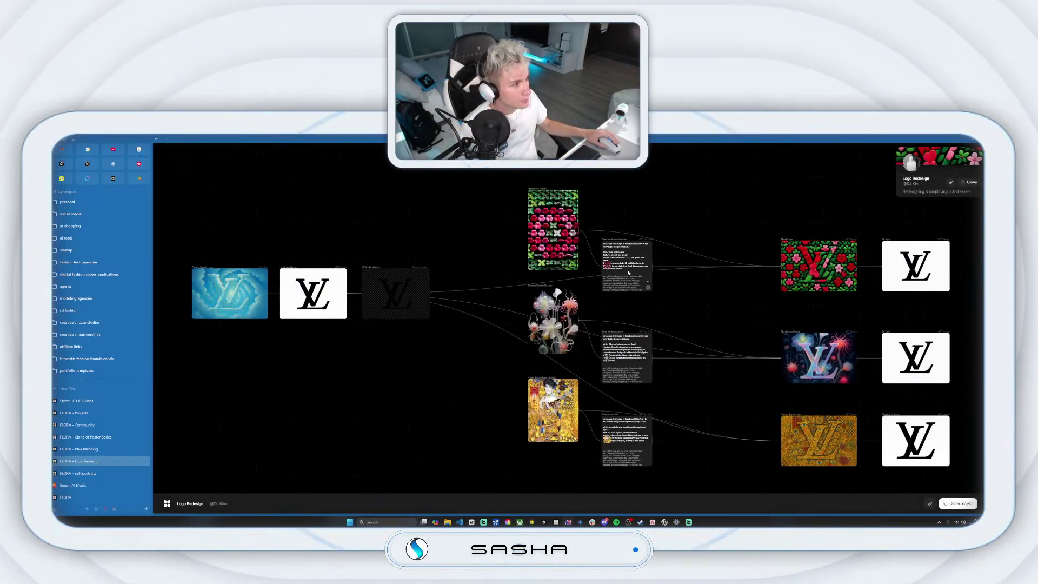
pyautogui.scroll(5, 628, 269)
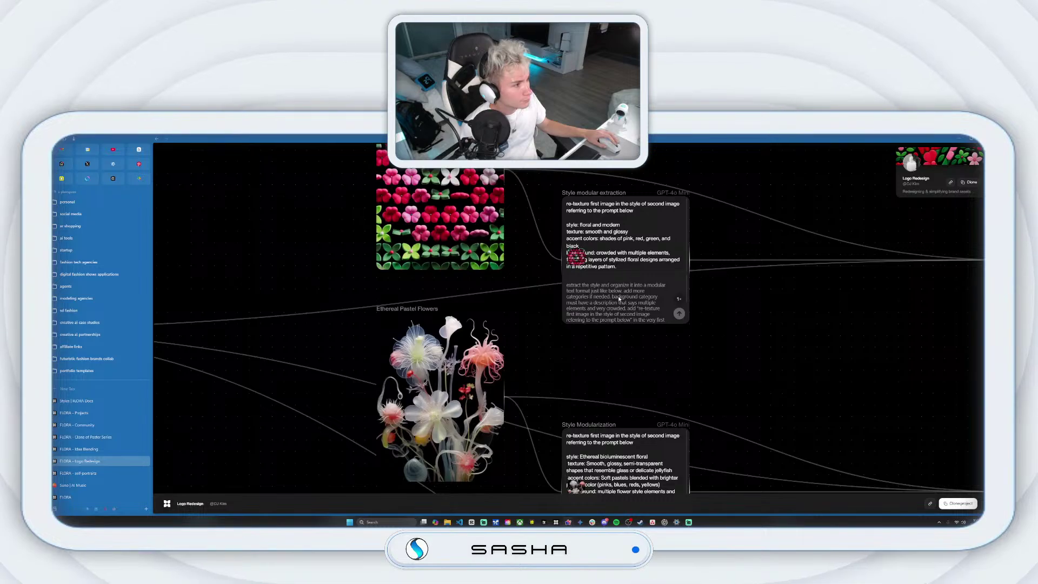
pyautogui.scroll(-1, 630, 296)
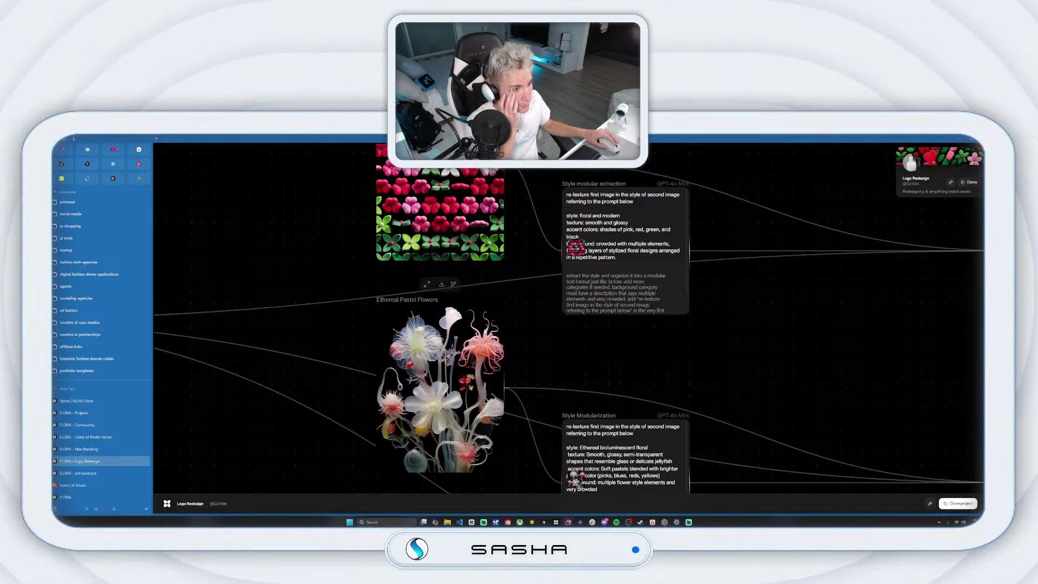
# - Clone the Logo Redesign project and widen the style extraction block beside the Klimt-style image to read its full prompt
pyautogui.click(958, 504)
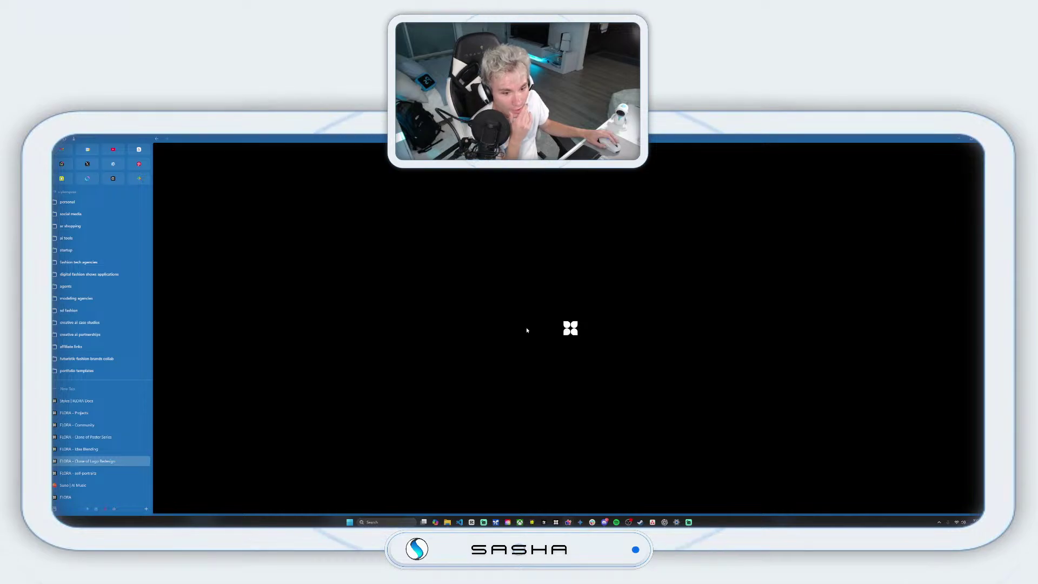
pyautogui.moveTo(381, 262); pyautogui.dragTo(577, 298)
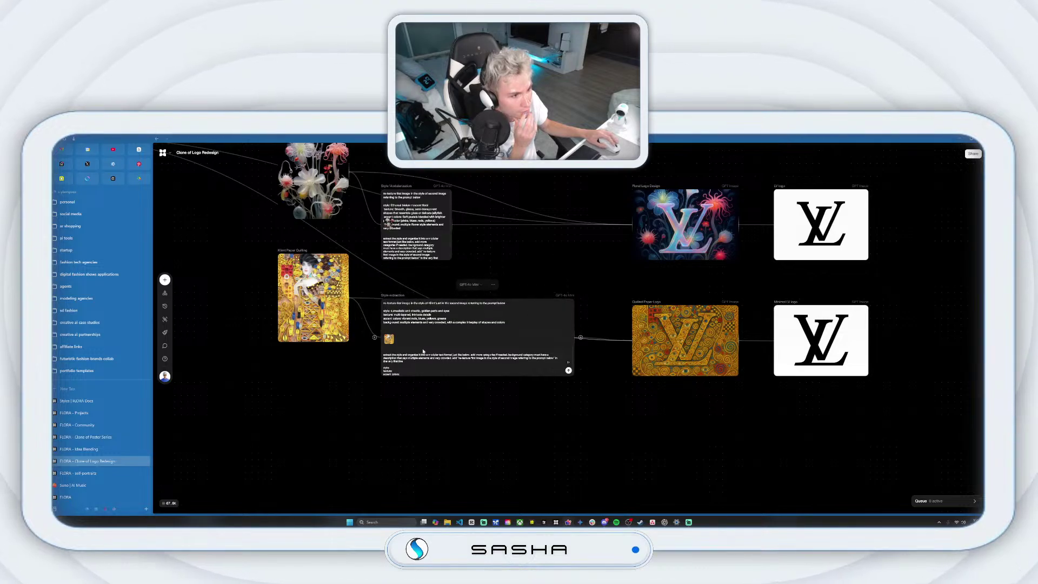
pyautogui.scroll(4, 454, 356)
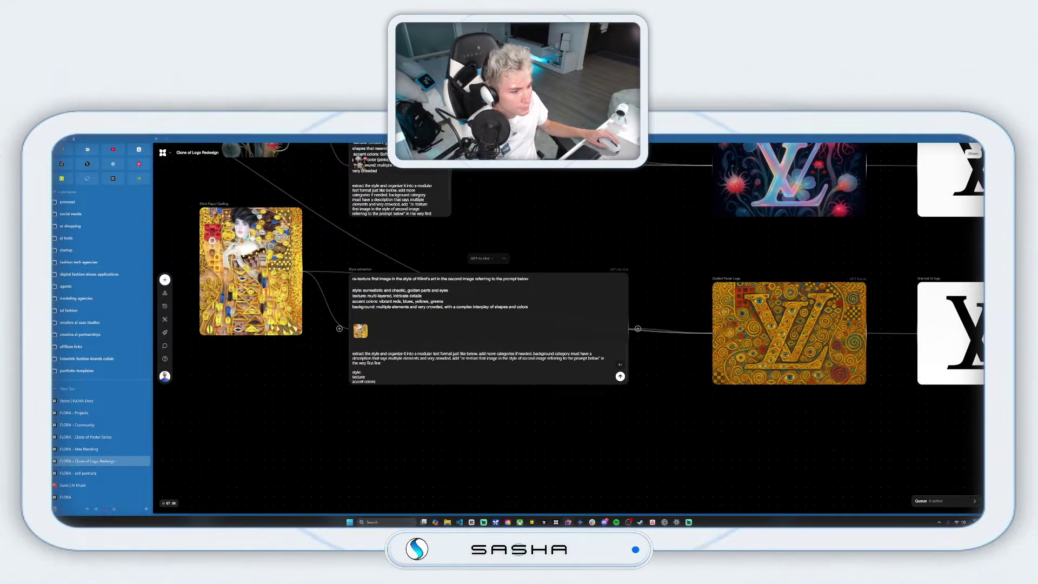
pyautogui.scroll(1, 457, 356)
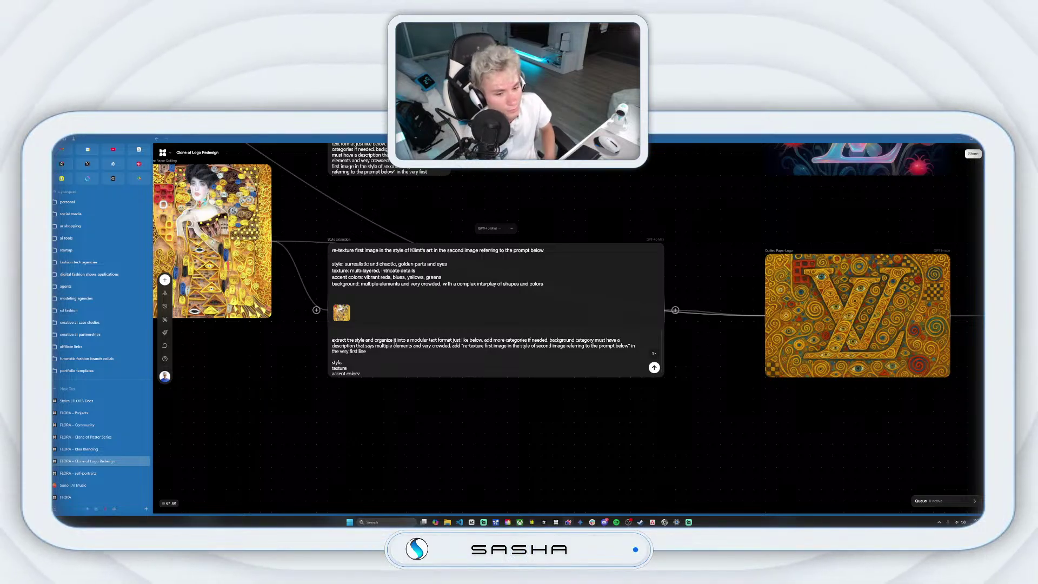
# - Return to the self-portraitz project, at the text block connected to the reference images
pyautogui.click(98, 462)
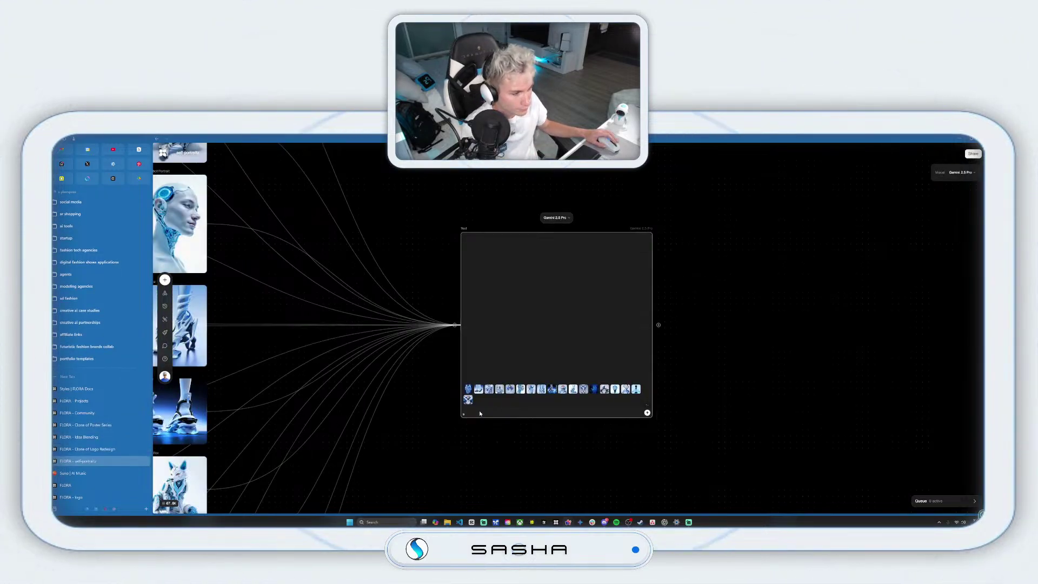
pyautogui.scroll(3, 480, 414)
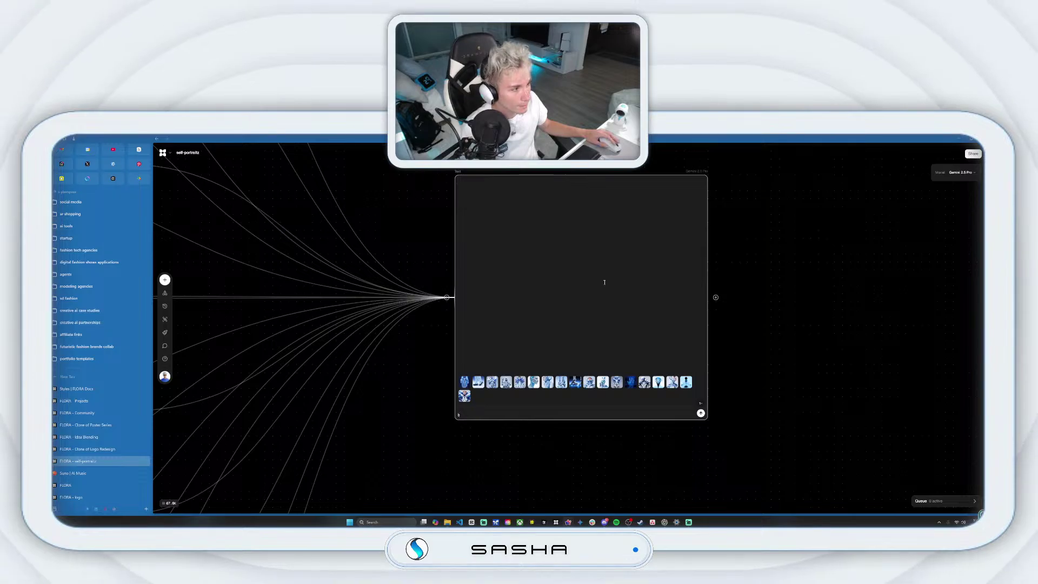
pyautogui.scroll(2, 760, 257)
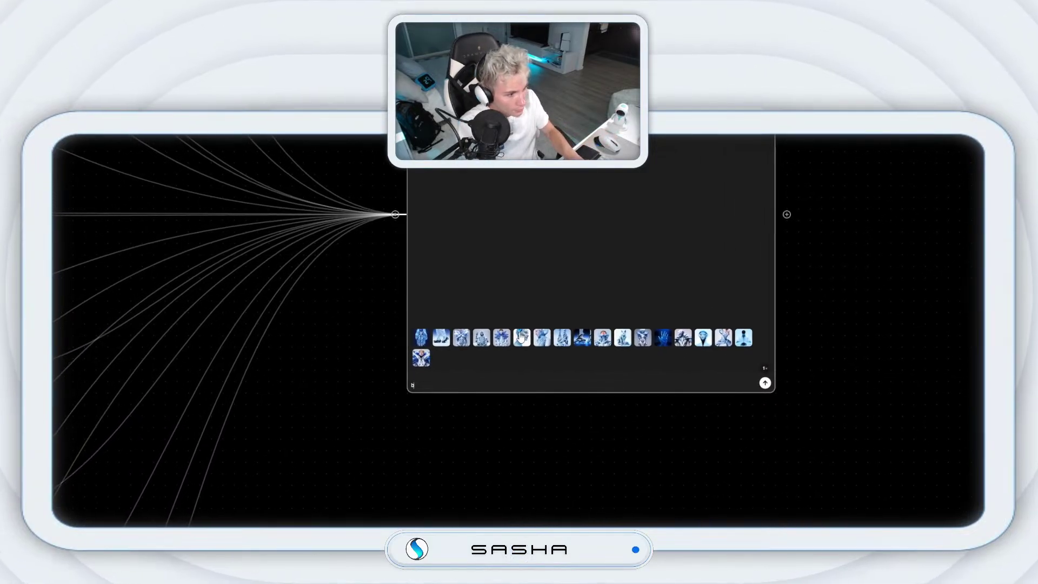
pyautogui.write('th')
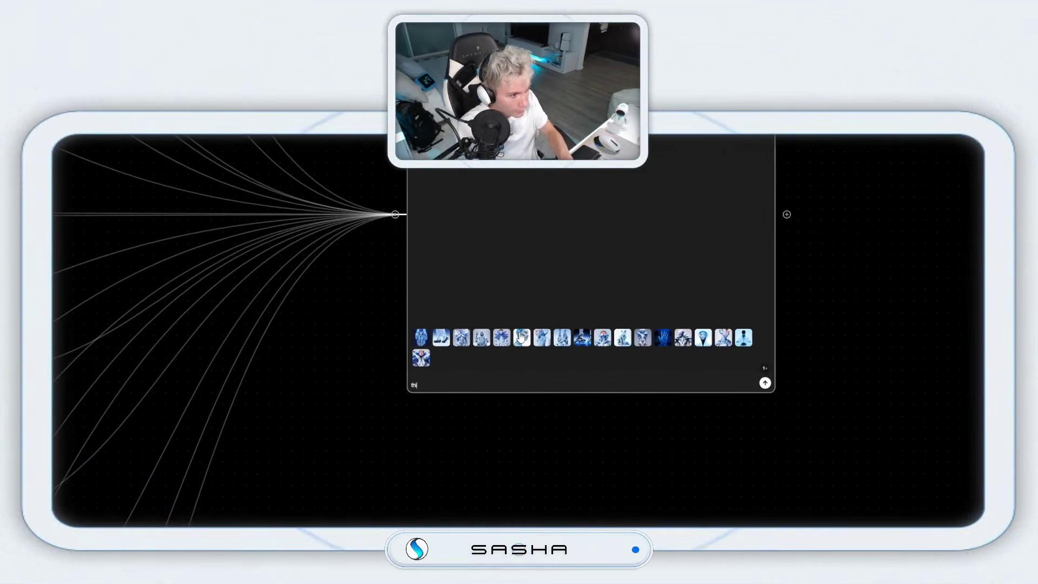
pyautogui.write('ink')
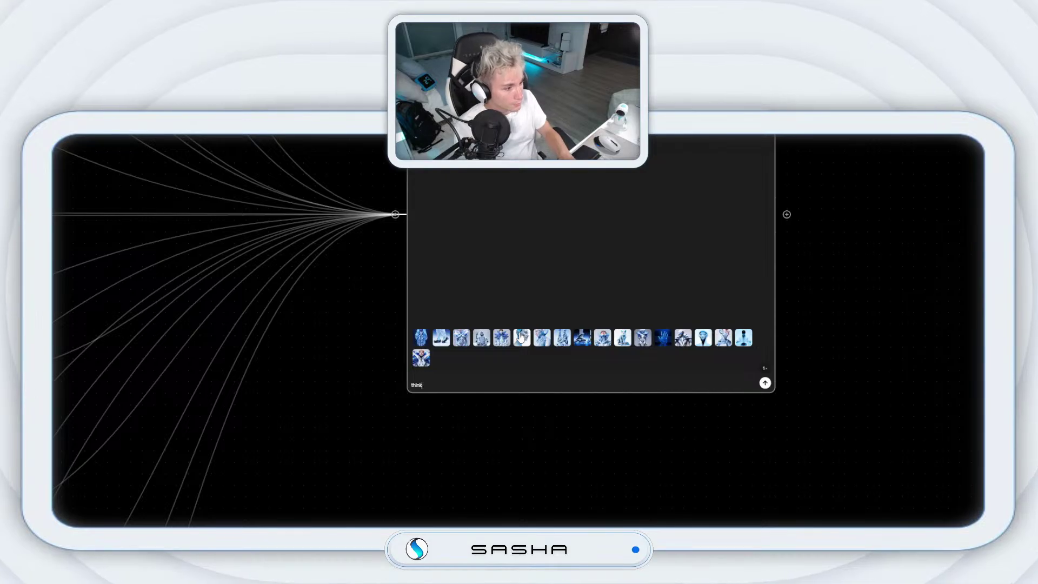
pyautogui.press('BackSpace')
pyautogui.press('BackSpace')
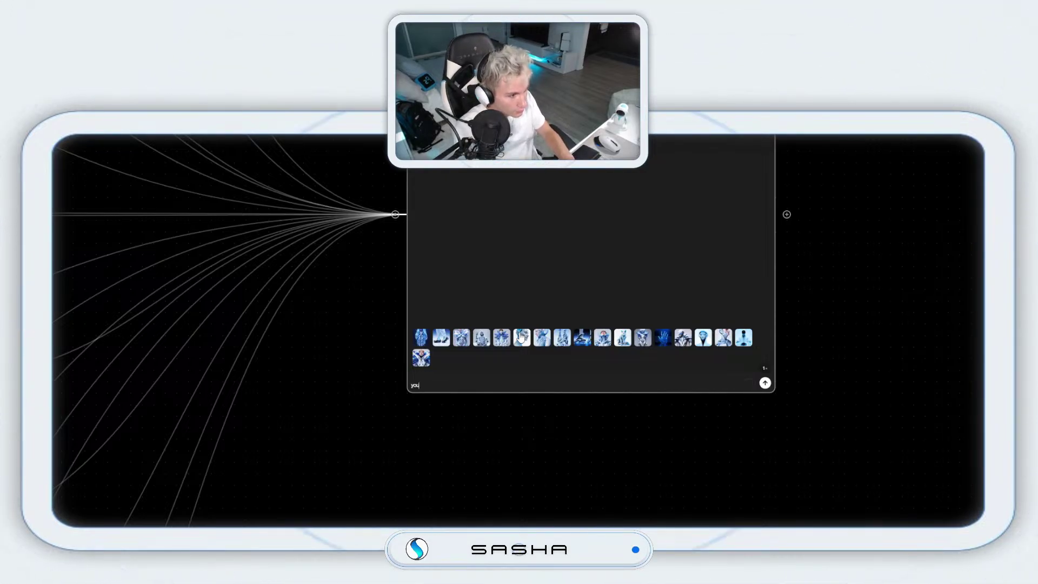
# - Begin the text block's prompt with "you are a senior creative director with years of expereince working on futuristic fashion campagins"
pyautogui.write('you are a ser')
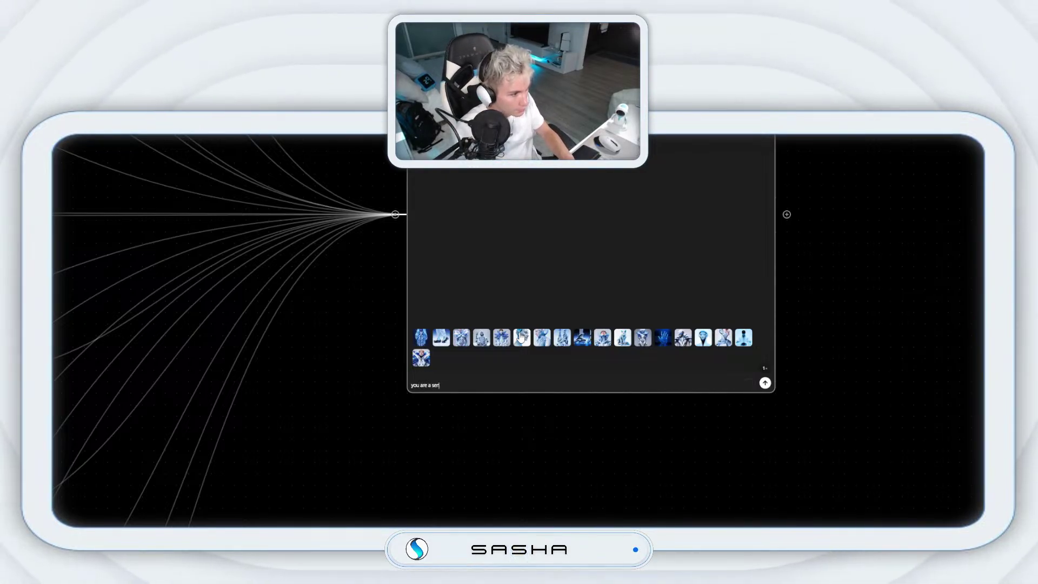
pyautogui.press('BackSpace')
pyautogui.write('nior crea')
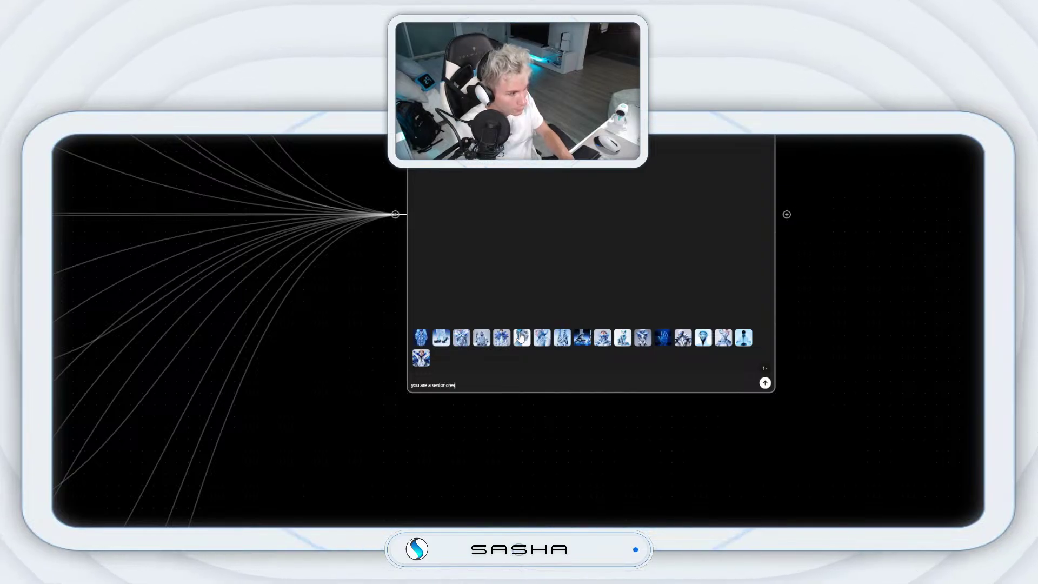
pyautogui.write('tive director with')
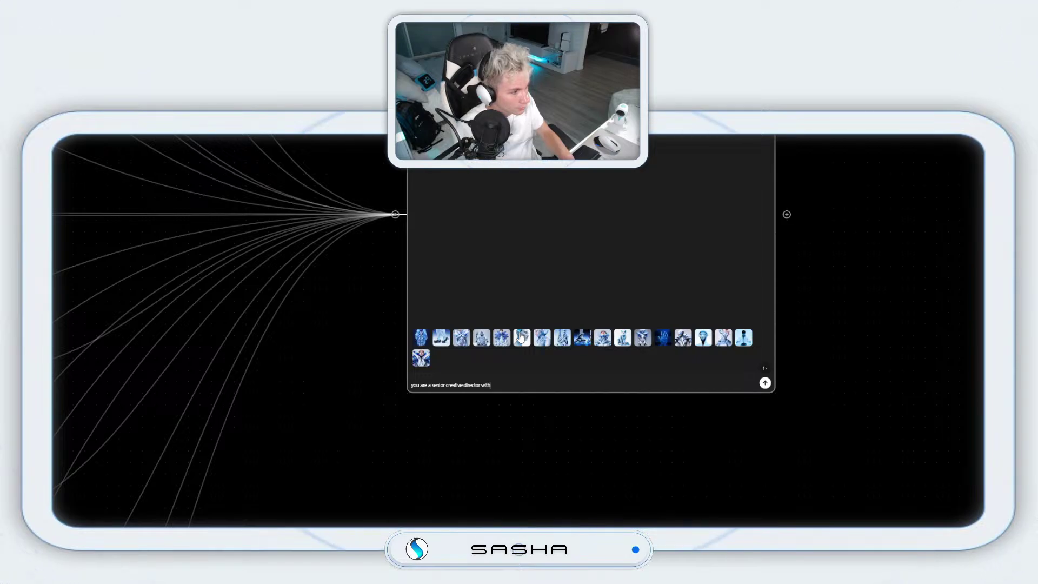
pyautogui.write(' yea')
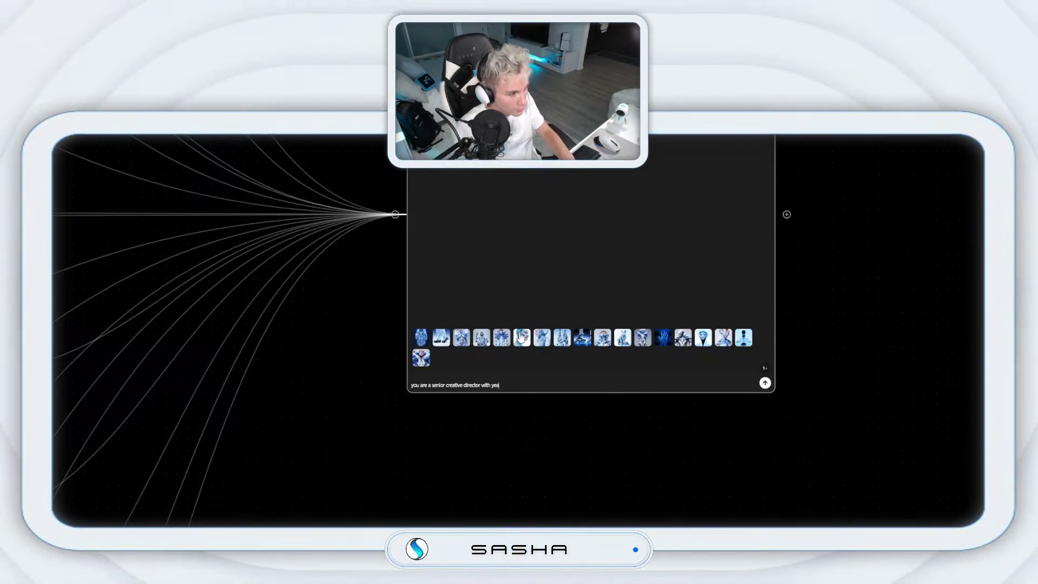
pyautogui.write('rs of exper')
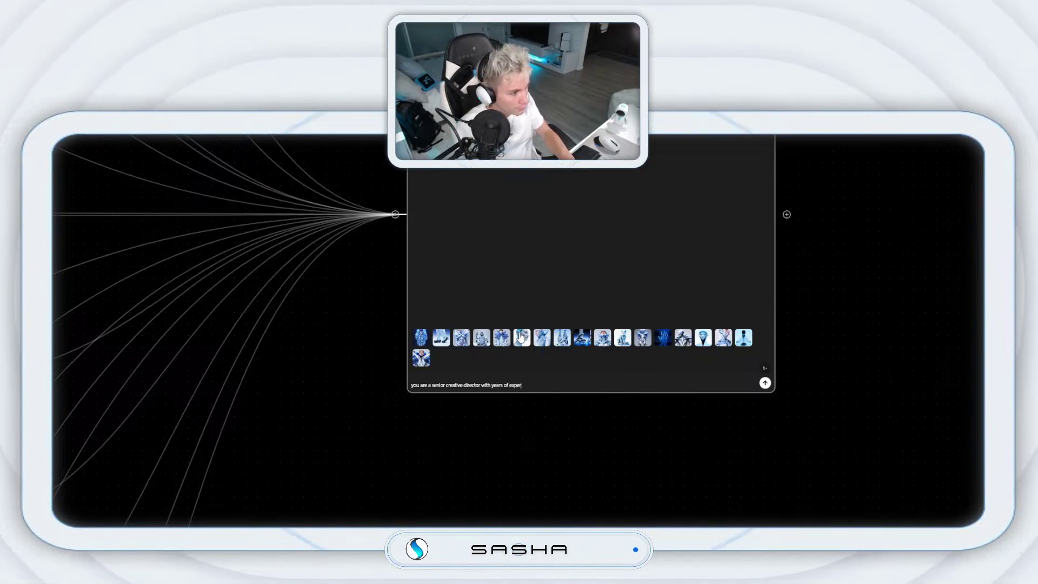
pyautogui.write('eince working on')
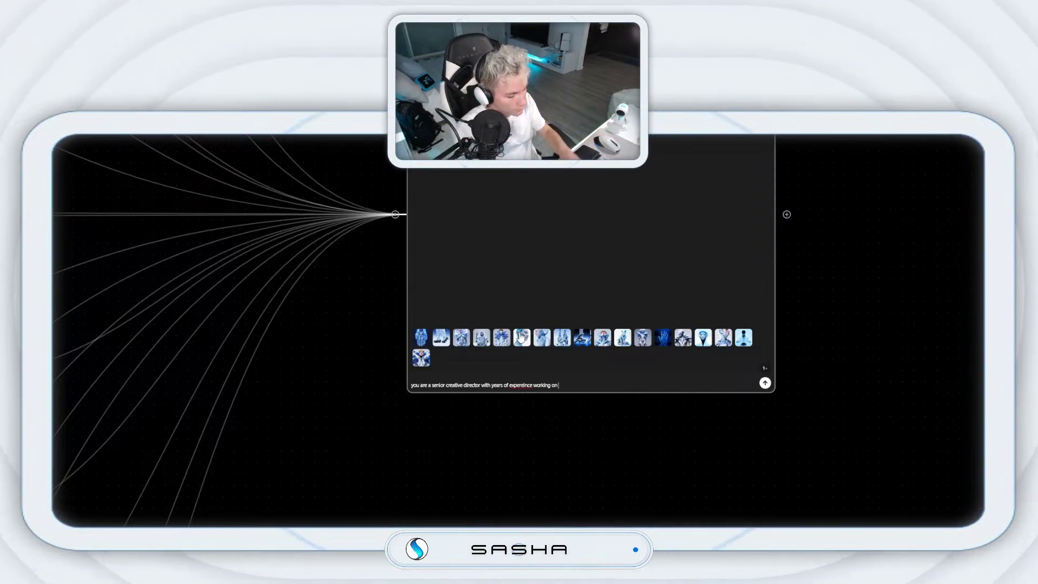
pyautogui.write('futuristic f')
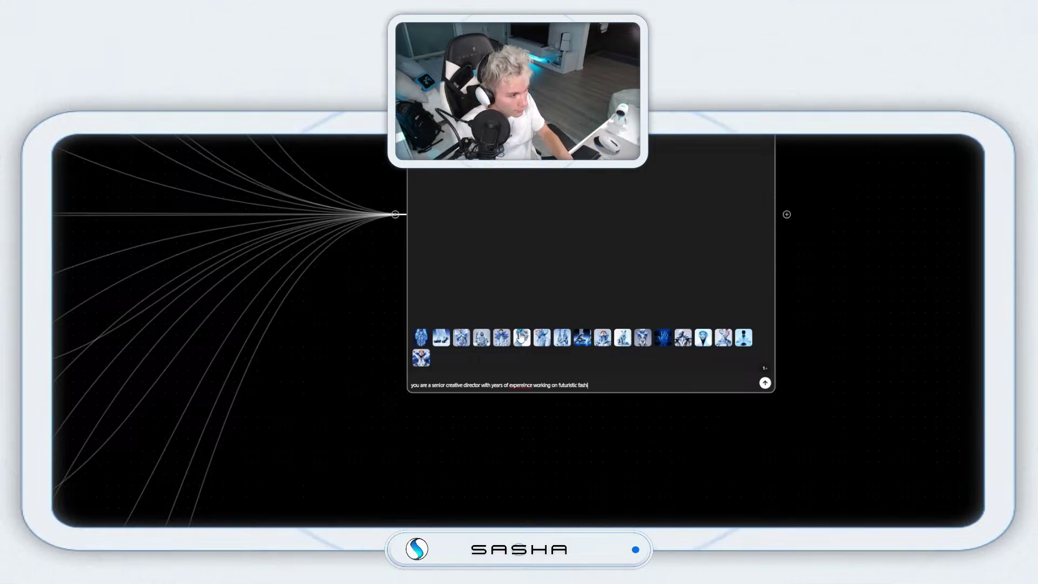
pyautogui.write('ashion camp')
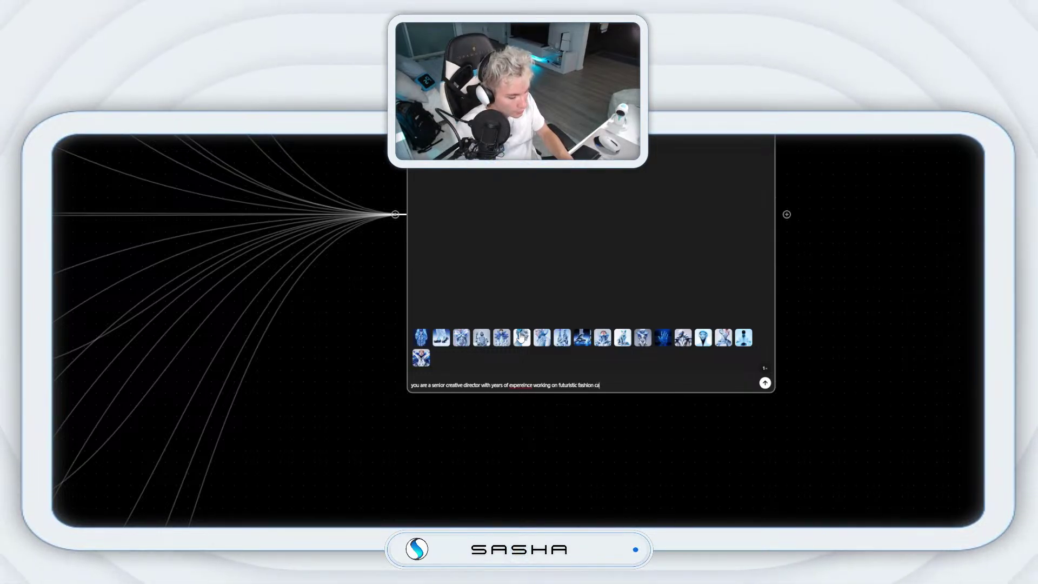
# - Continue the role sentence with "for leading clients in luxury, streetwear, high fashion, underground scenes."
pyautogui.write('for')
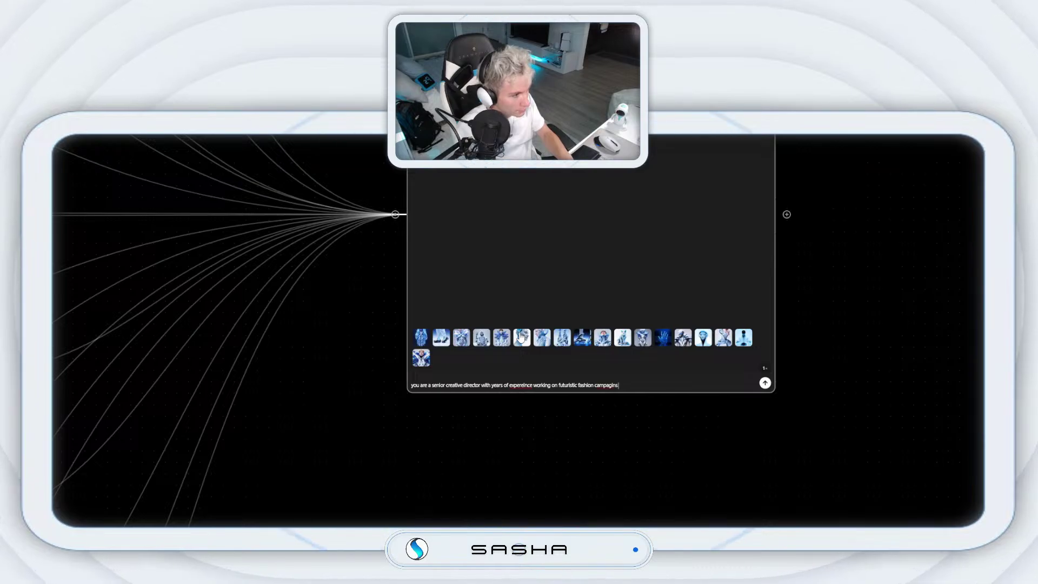
pyautogui.write(' leading')
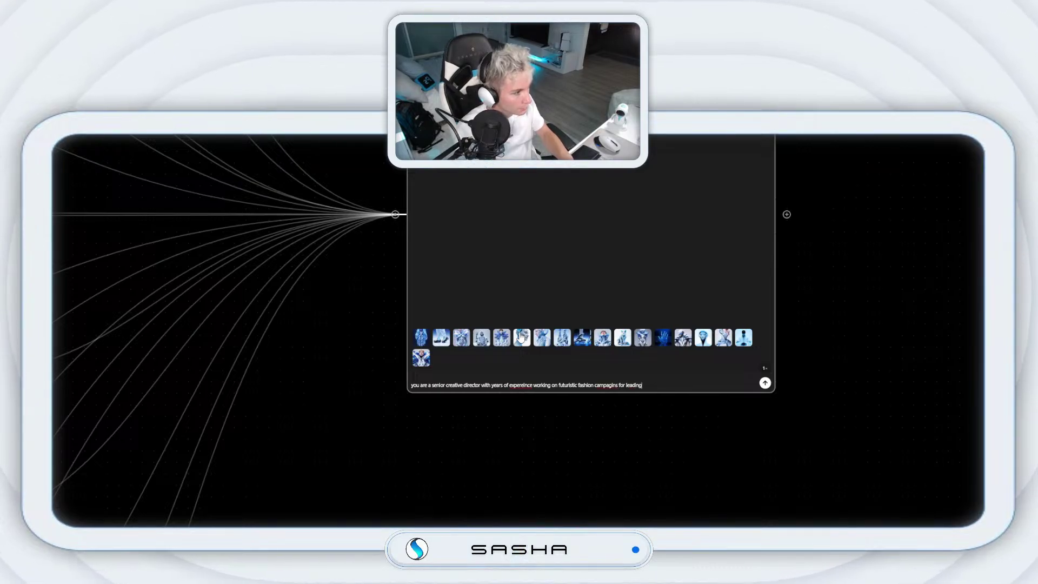
pyautogui.write(' clients in')
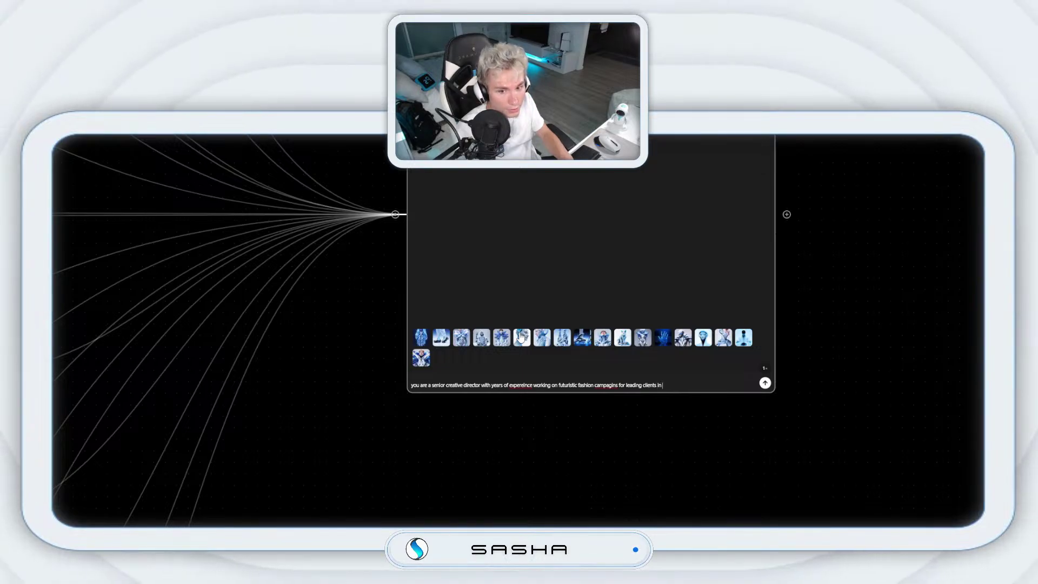
pyautogui.write(' luxur')
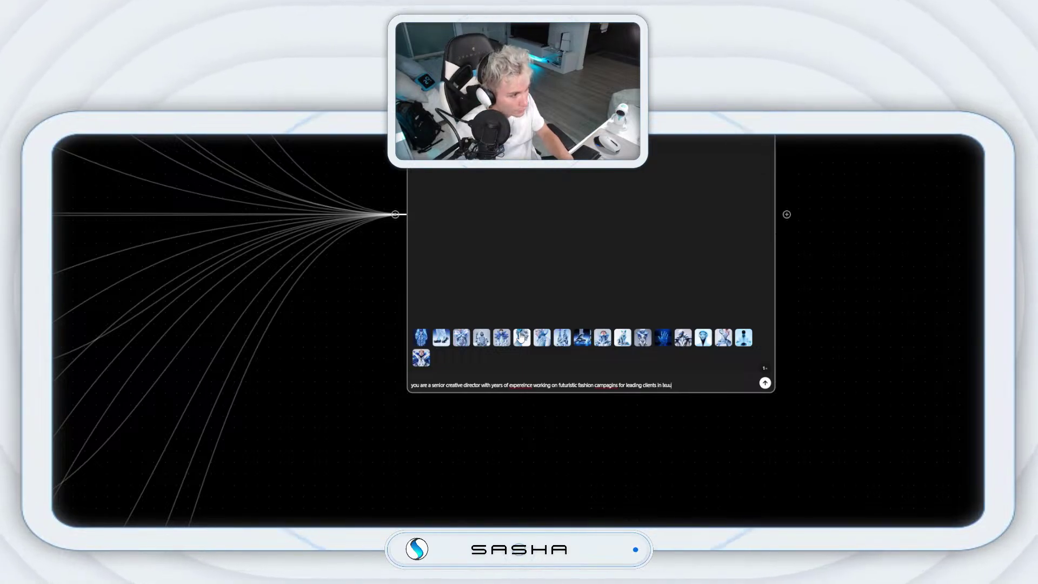
pyautogui.write('uxu')
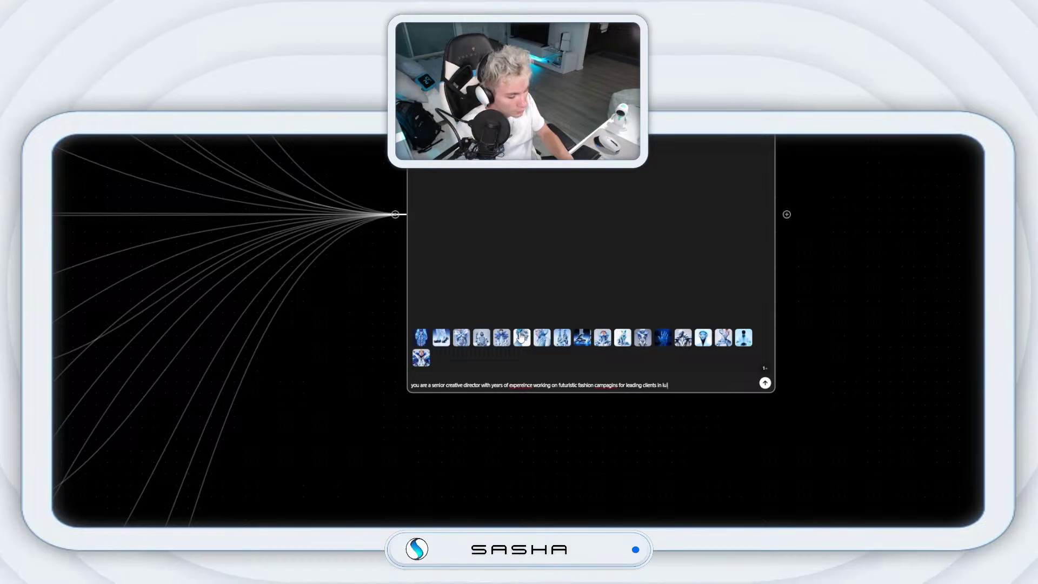
pyautogui.write('ry')
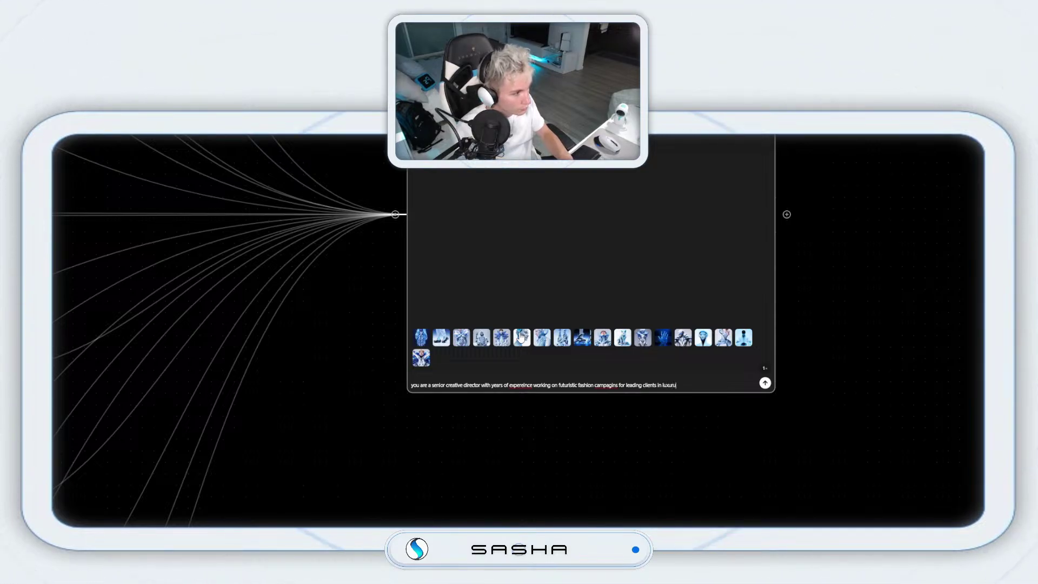
pyautogui.write(', ')
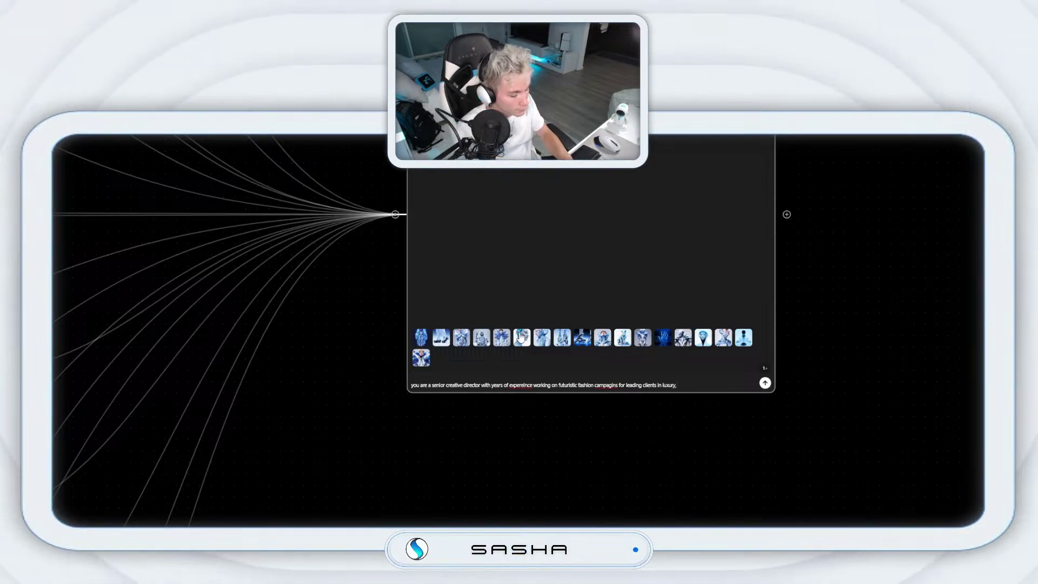
pyautogui.write('st')
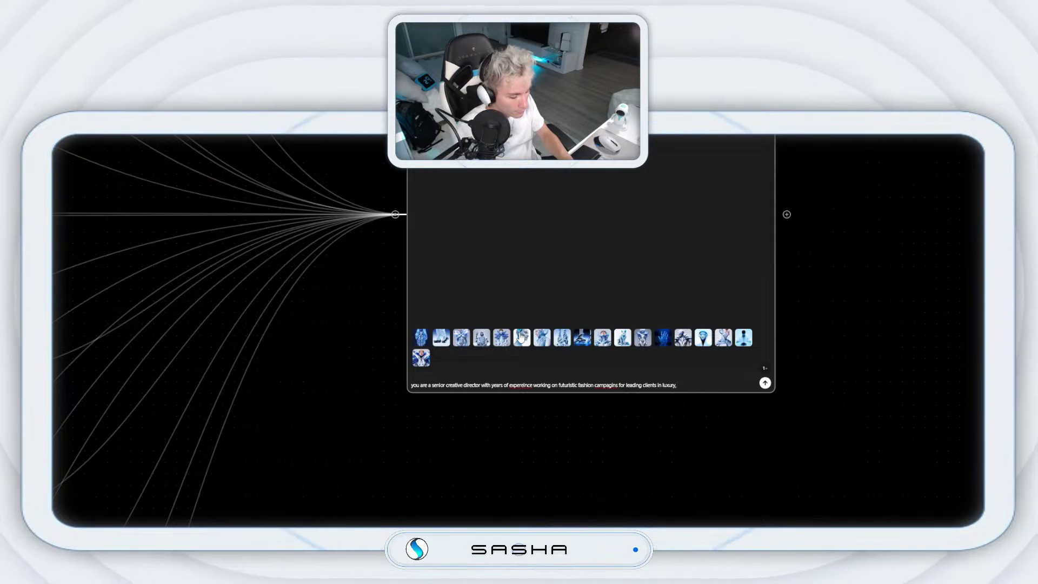
pyautogui.write('reetwear, hi')
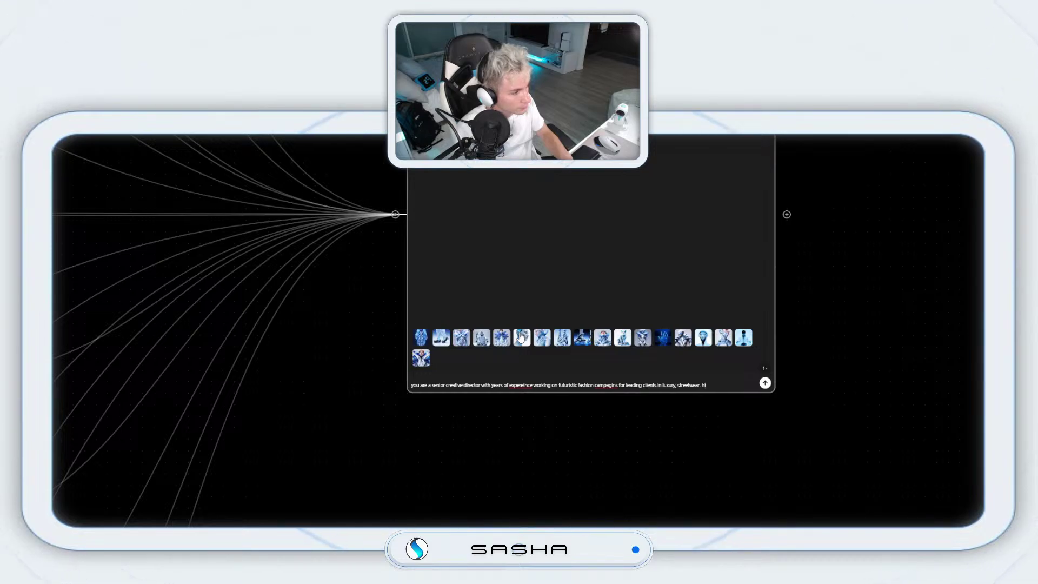
pyautogui.write('gh fashion,')
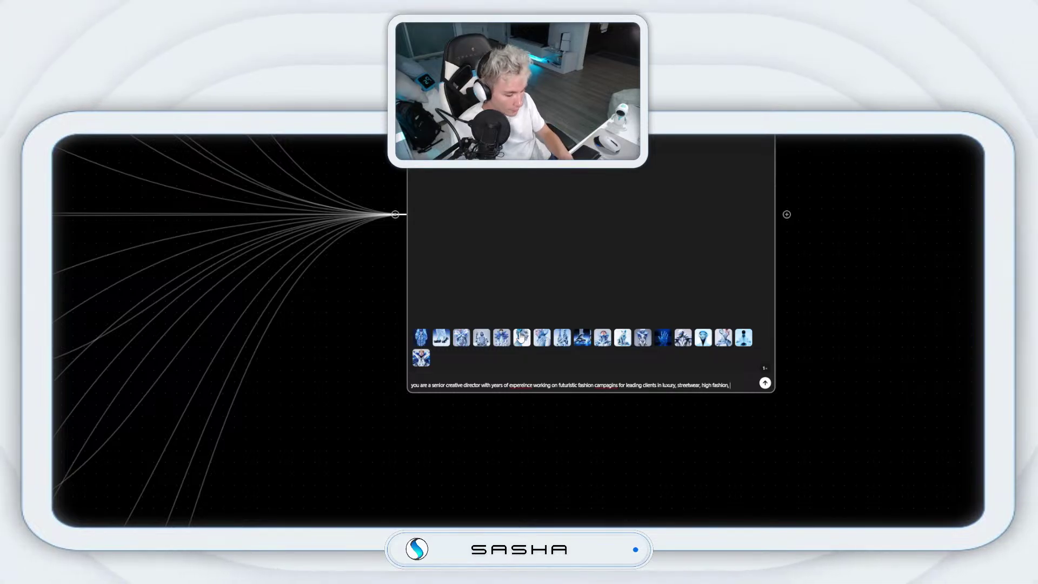
pyautogui.press('BackSpace')
pyautogui.press('BackSpace')
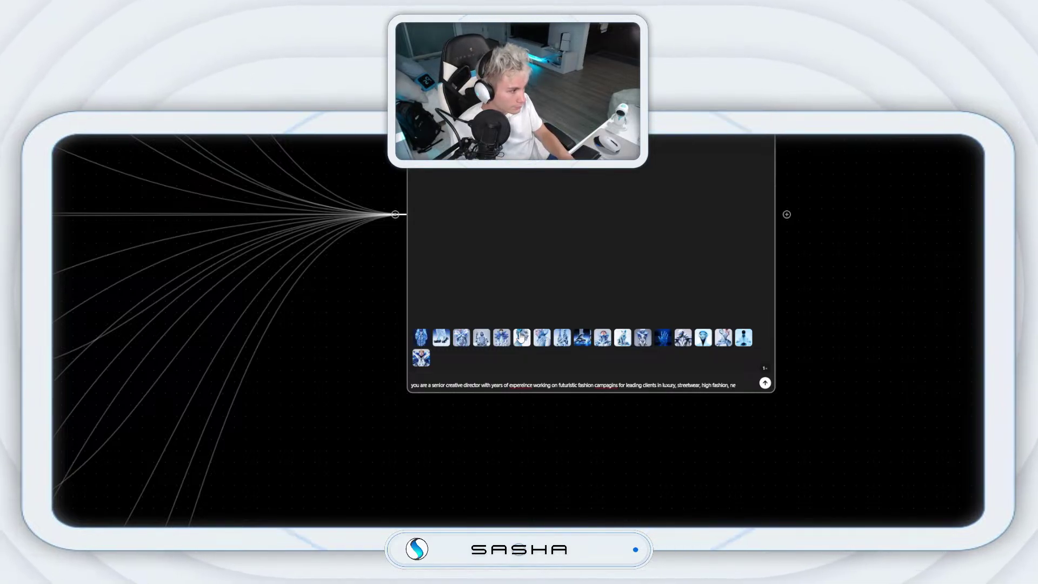
pyautogui.write('underg')
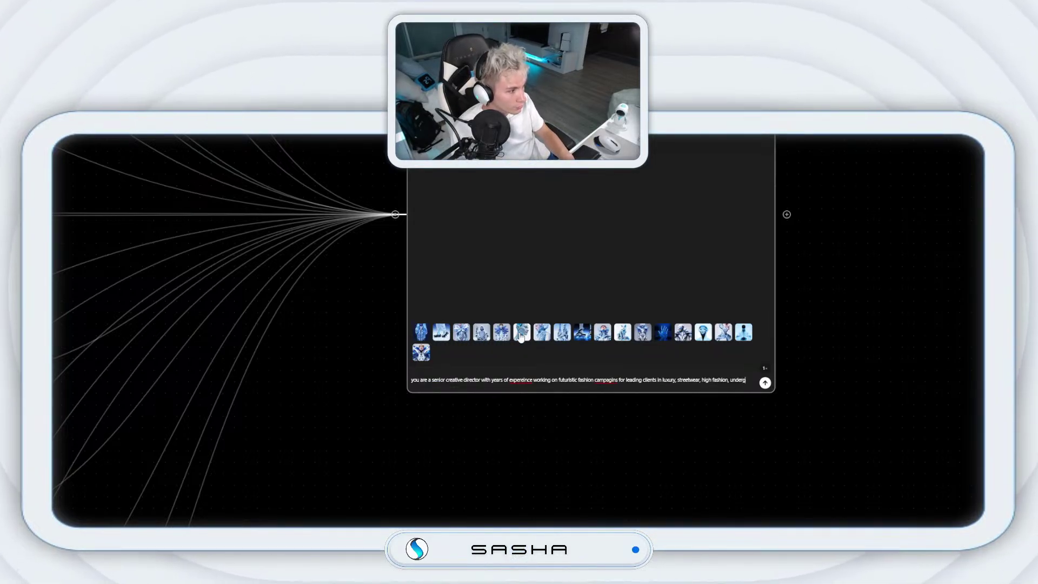
pyautogui.write('round sc')
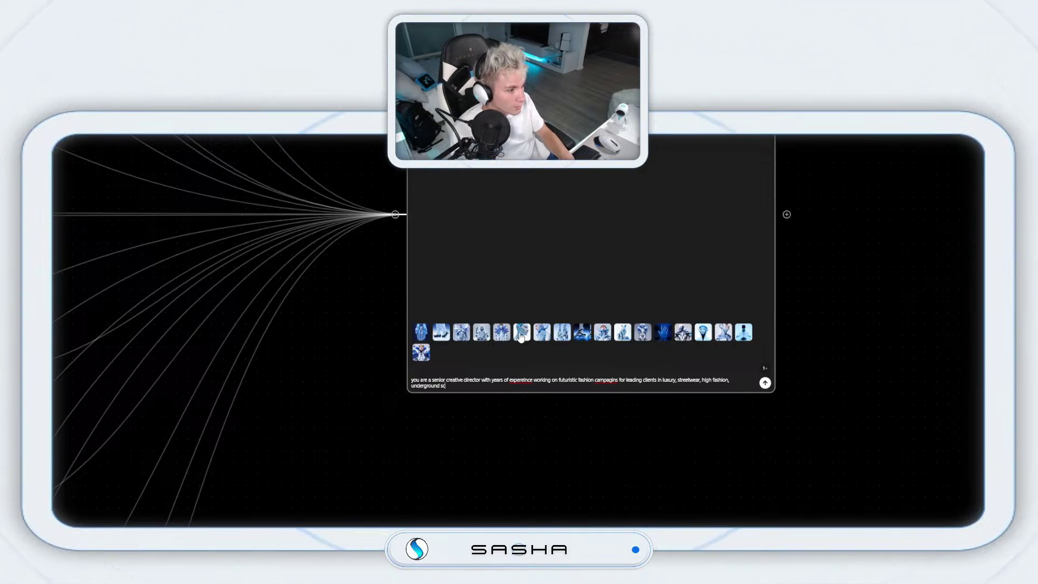
pyautogui.write('enes. you')
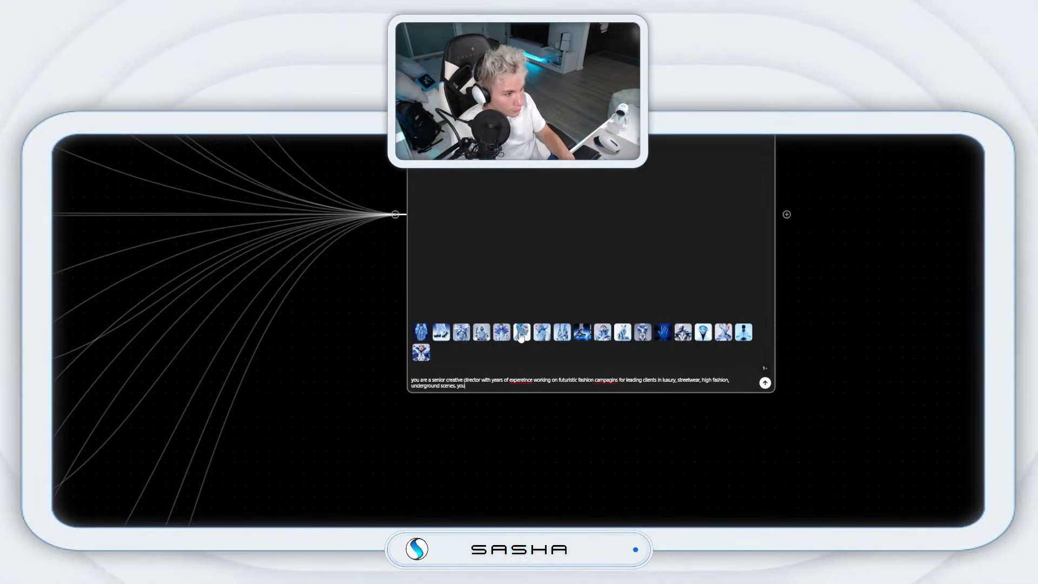
# - Add the analysis instruction "you are given these images to analyze the creative direction these take" to the prompt
pyautogui.write(' are give')
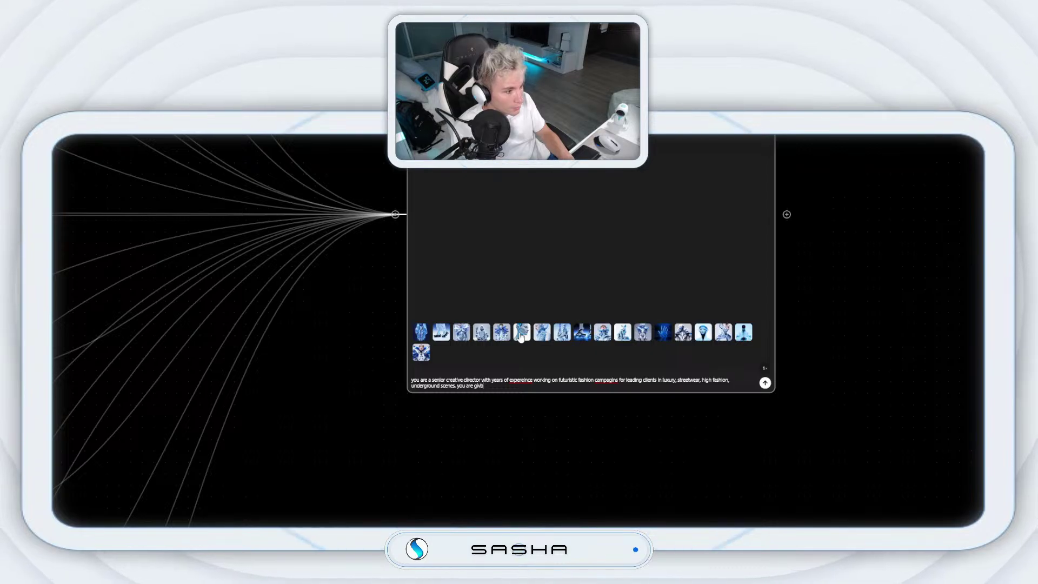
pyautogui.write('n these images to ')
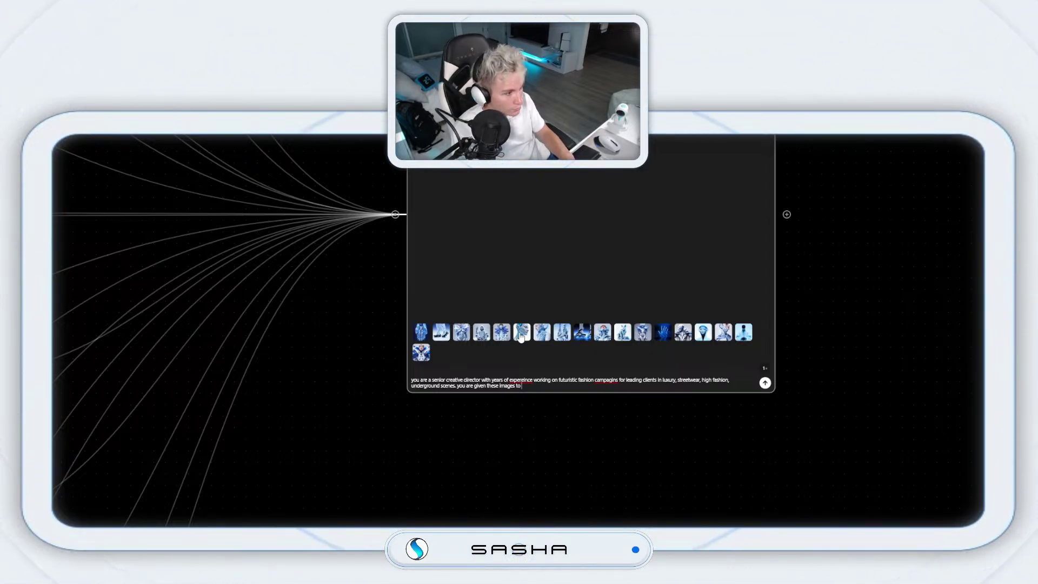
pyautogui.write('analyz')
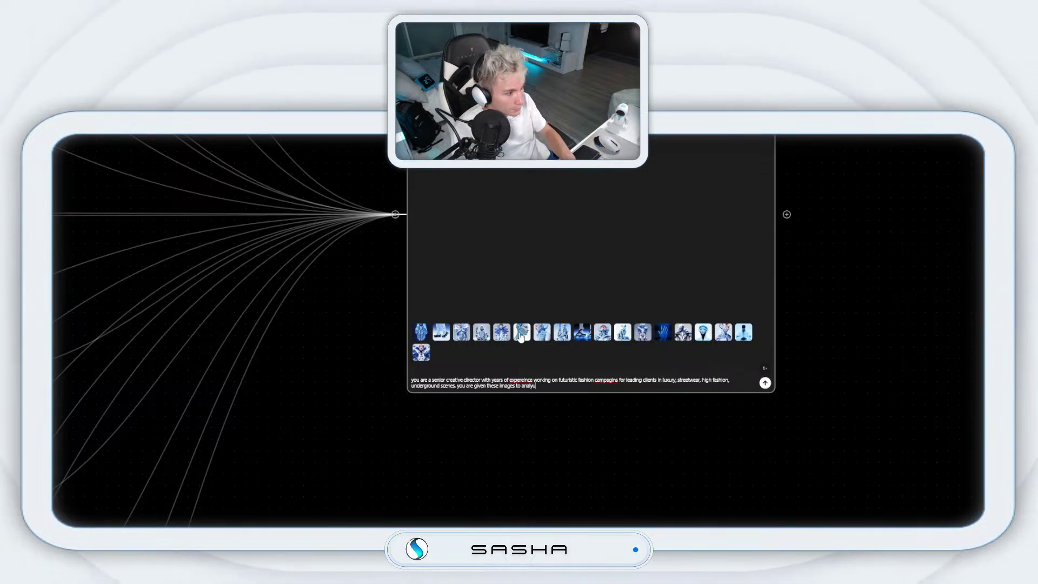
pyautogui.write('e the creative')
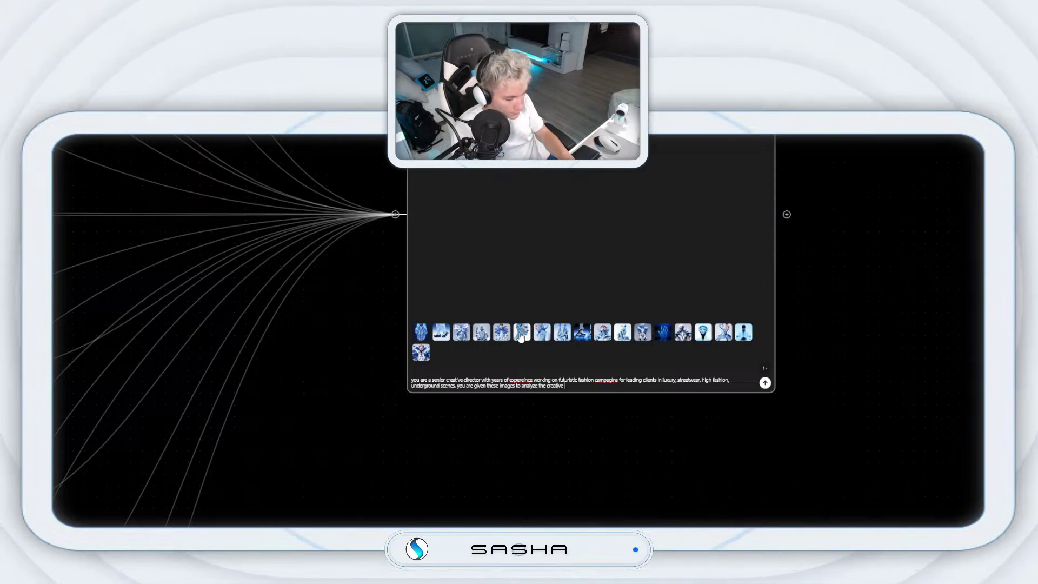
pyautogui.write('these take')
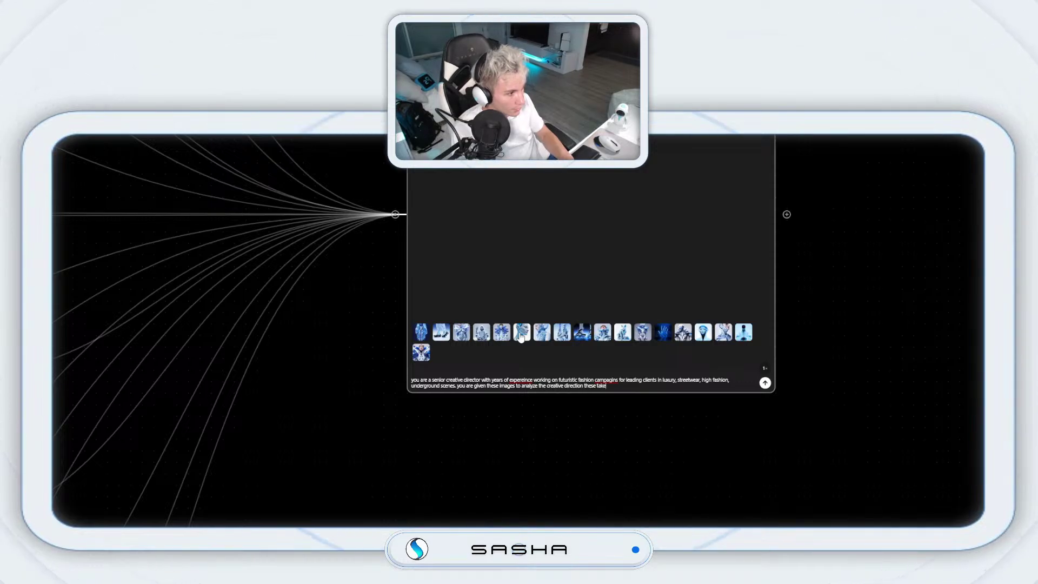
# - Add the request "based on these, come up with a variety of image prompts that continue on with this theme." to the prompt
pyautogui.write(', base')
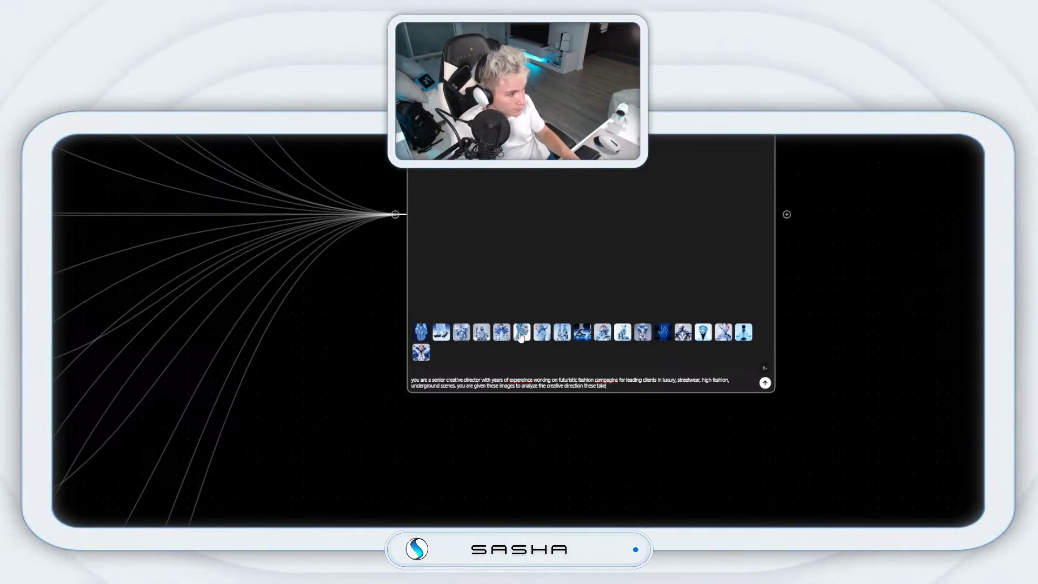
pyautogui.write('d o')
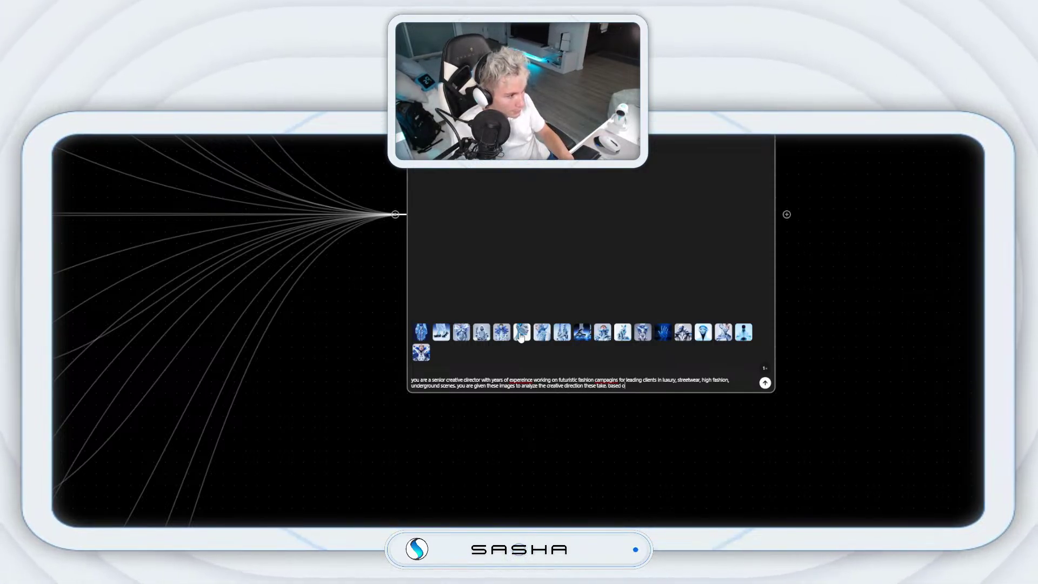
pyautogui.write('n these,')
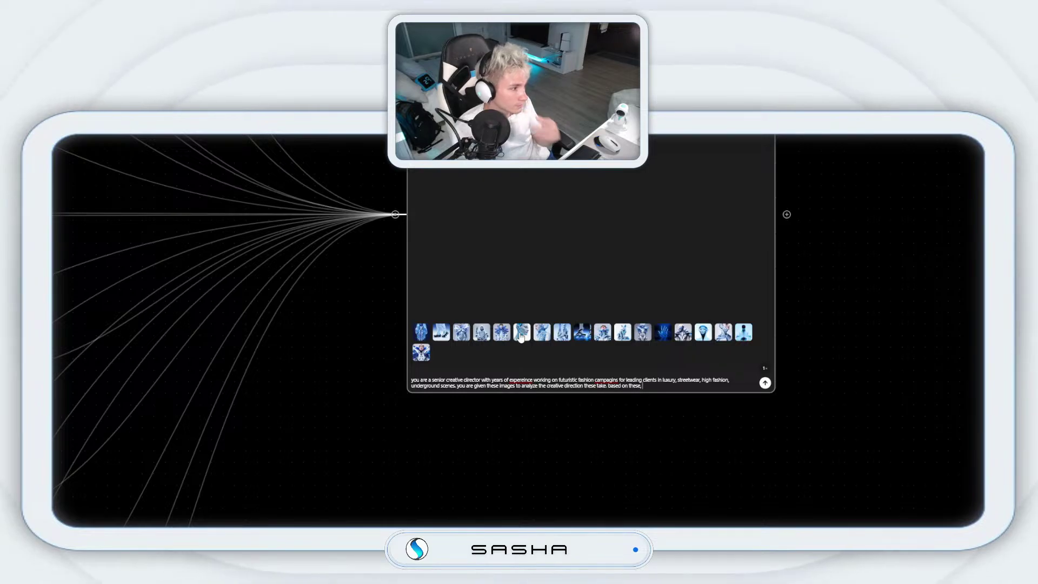
pyautogui.write(' come u')
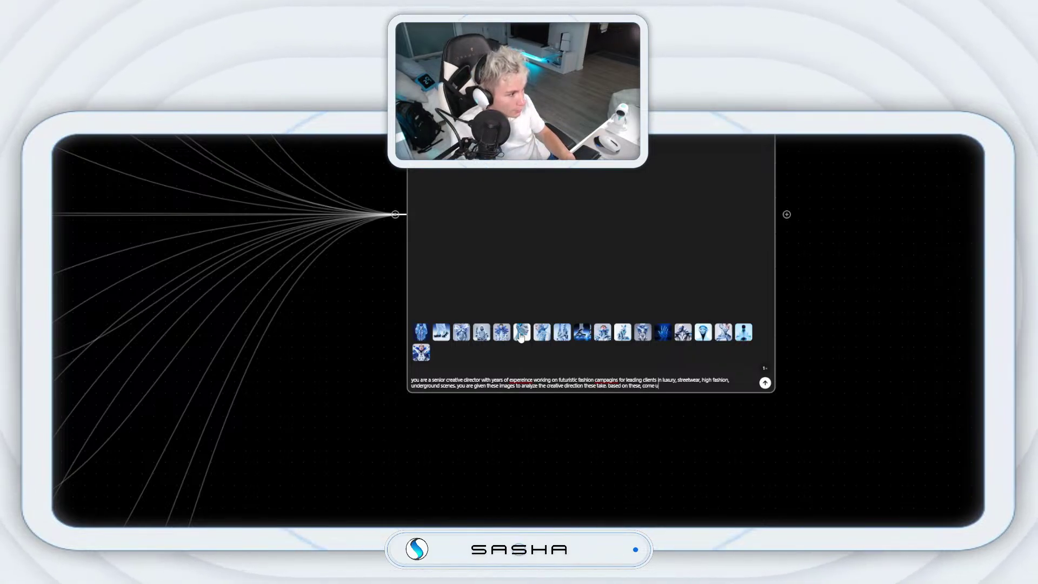
pyautogui.write('p with a variety of ')
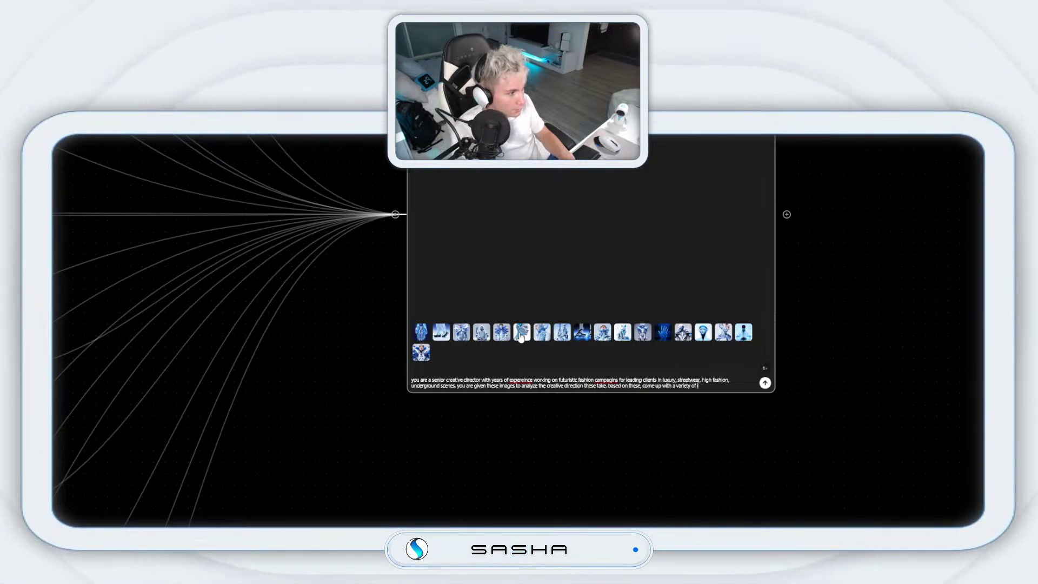
pyautogui.write('image prom')
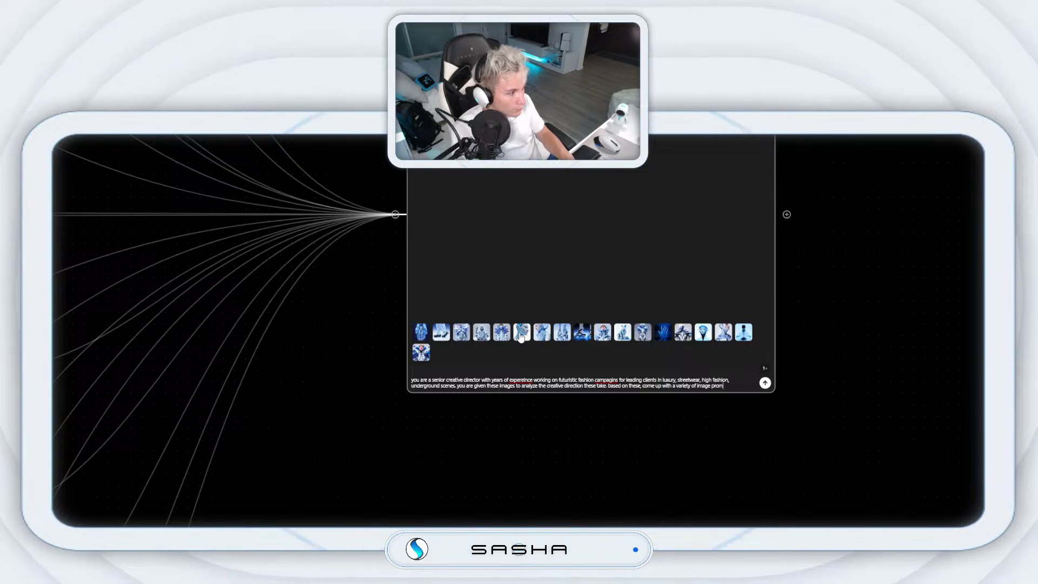
pyautogui.write('pts that c')
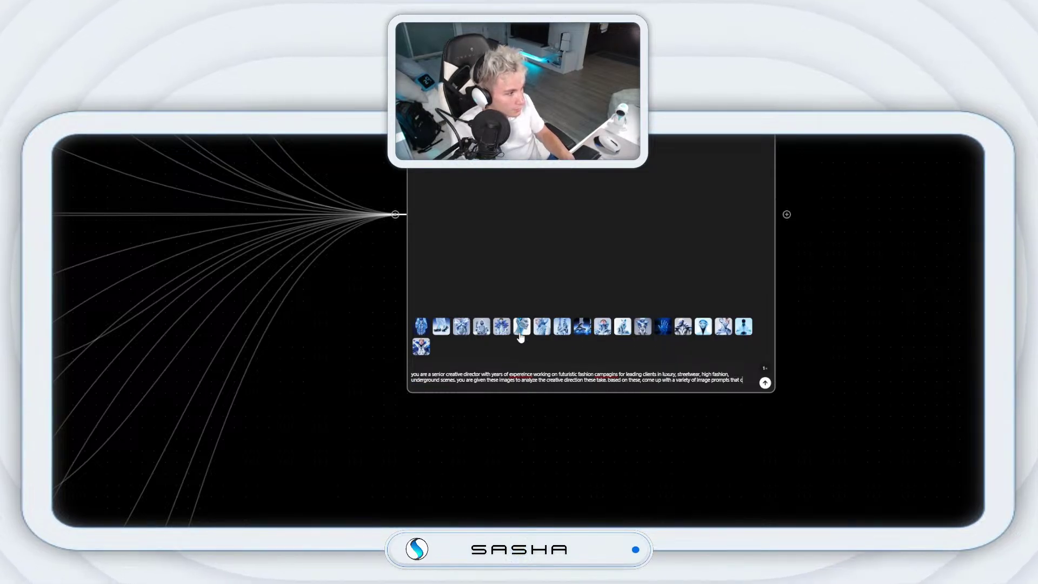
pyautogui.write('ortinue')
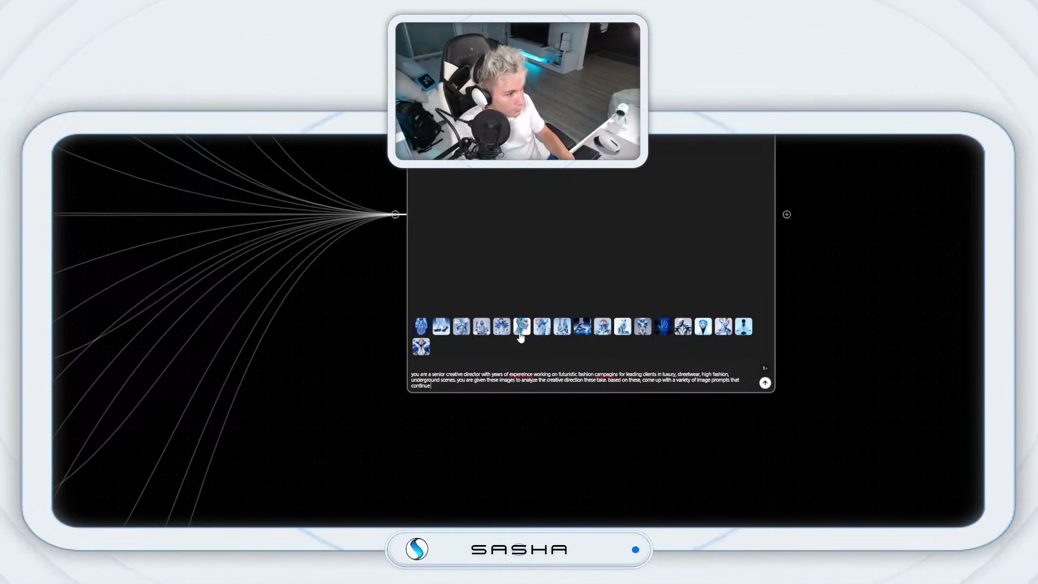
pyautogui.write(' on with')
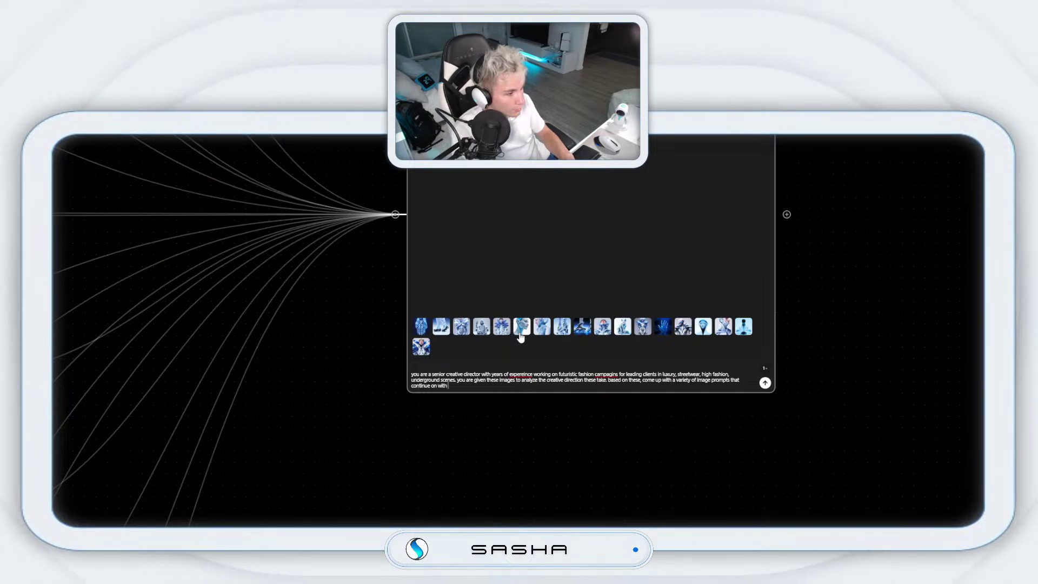
pyautogui.write(' this theme.')
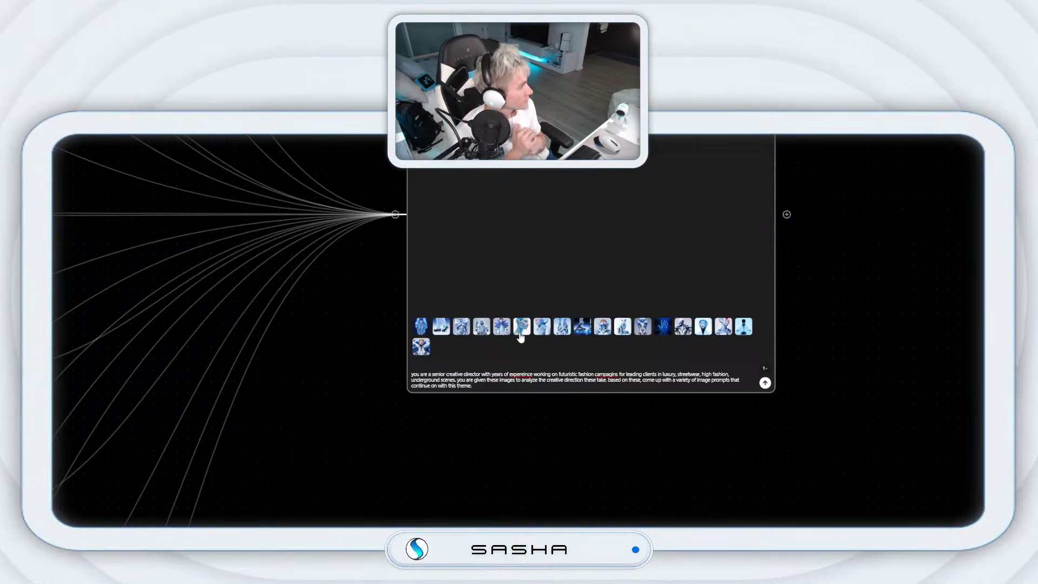
# - Specify the subject in the prompt with "make sure that there is a silver hair slavic american young man in his 20s"
pyautogui.write('make sure tha')
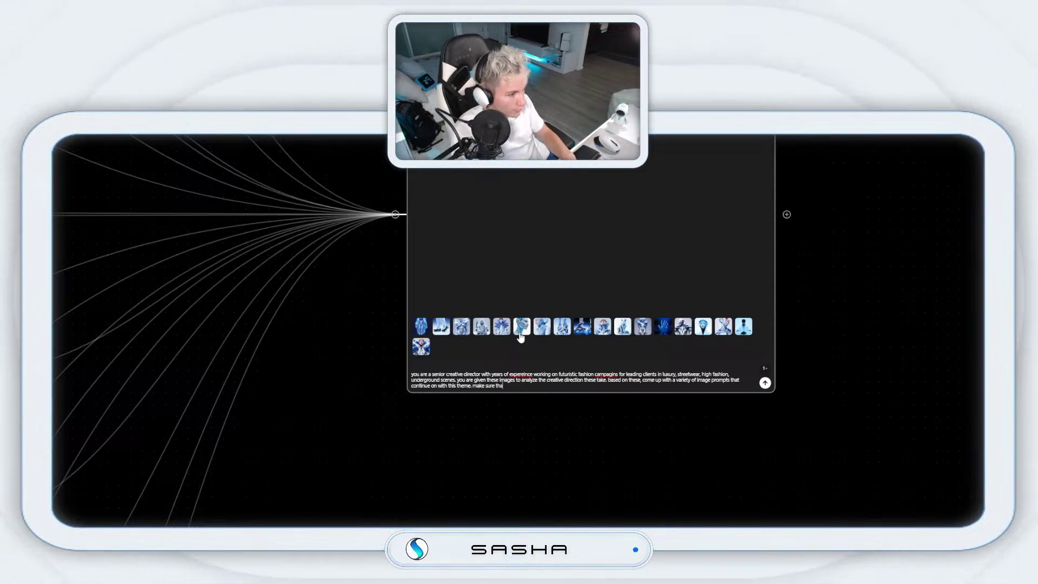
pyautogui.write('t there ')
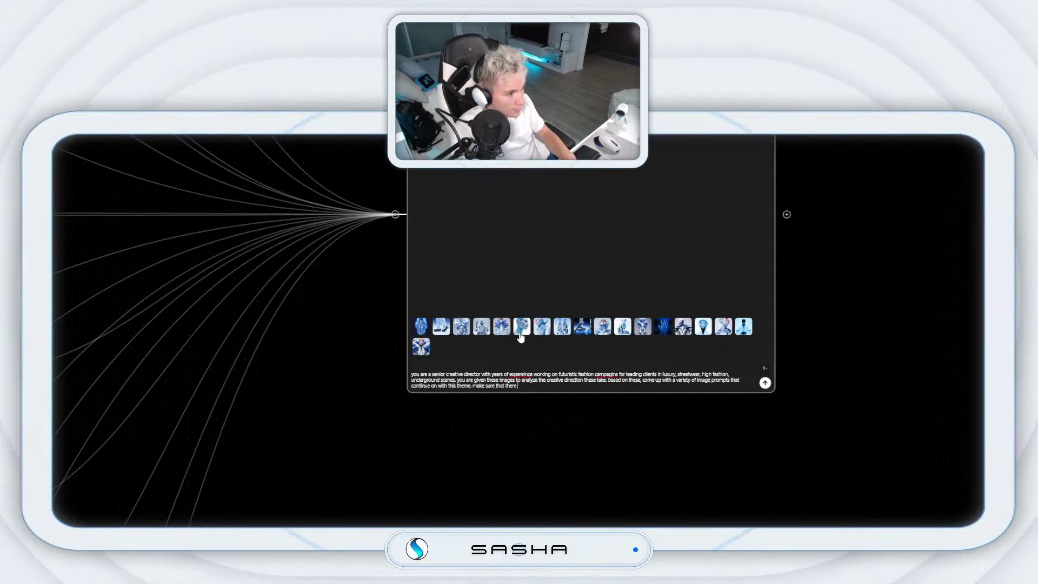
pyautogui.write('is a silver ')
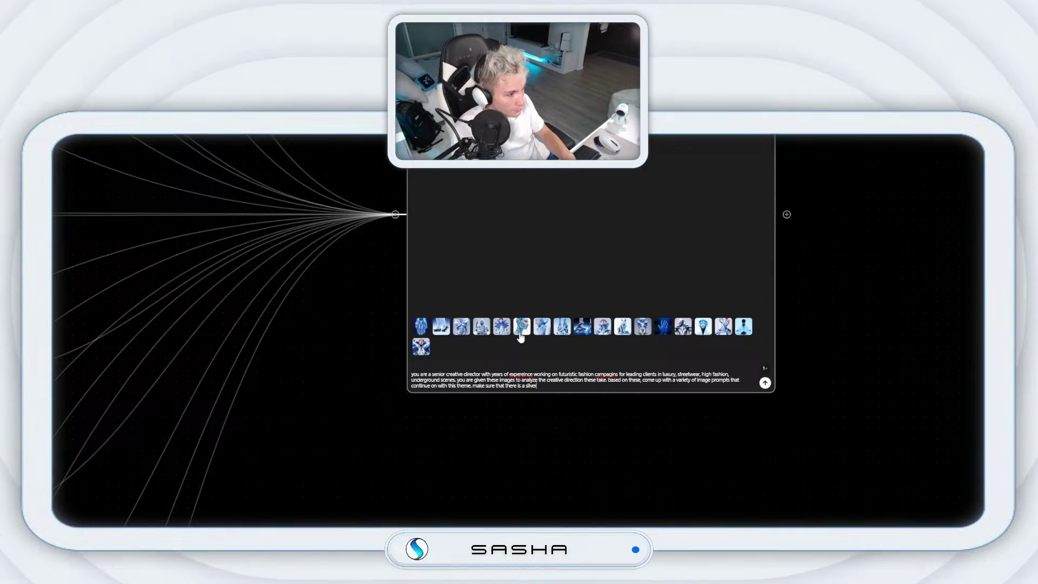
pyautogui.write('hair')
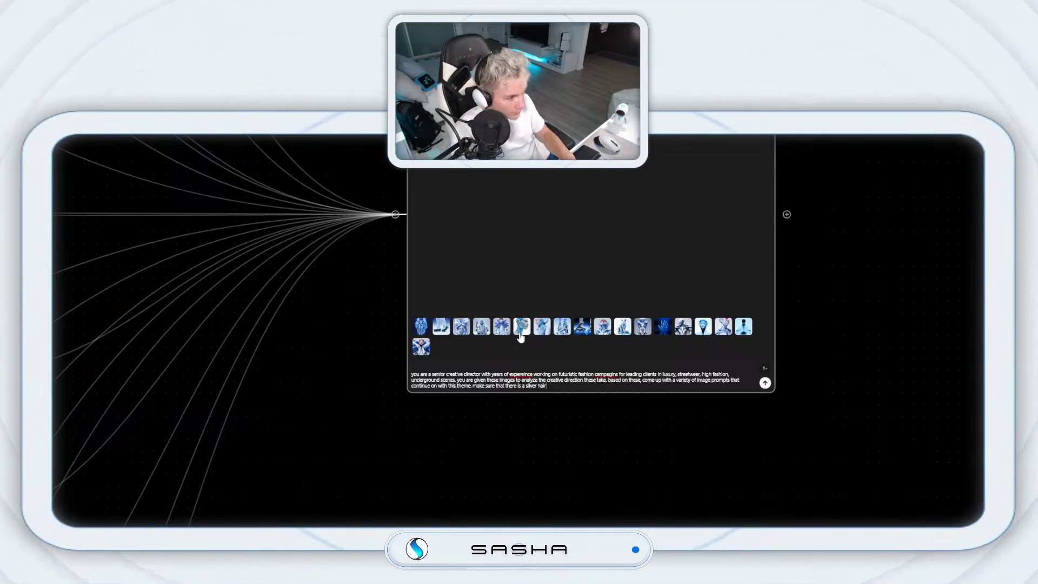
pyautogui.write(' sla')
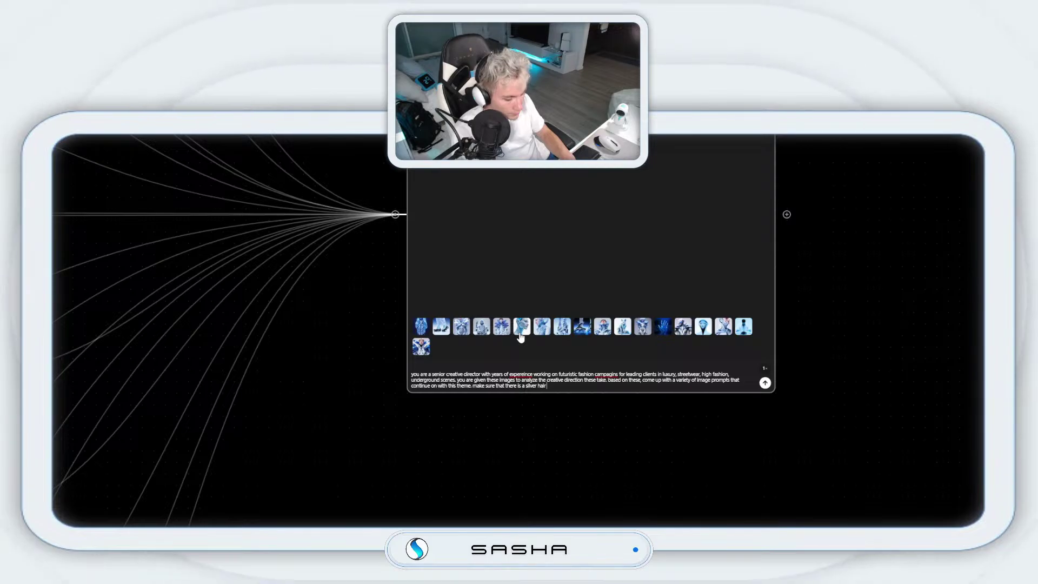
pyautogui.write('vic american bo')
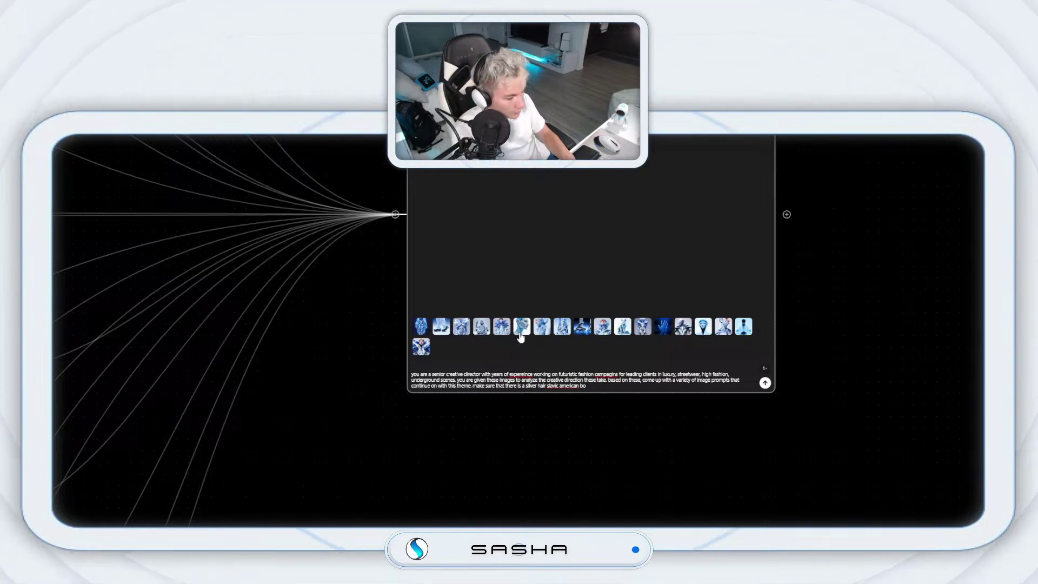
pyautogui.press('BackSpace')
pyautogui.press('BackSpace')
pyautogui.write('young m')
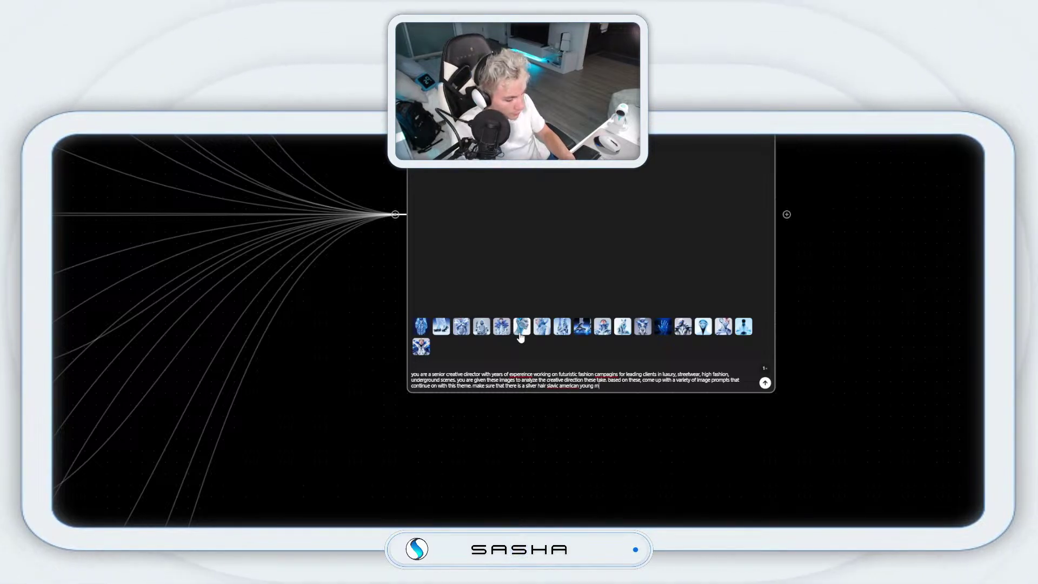
pyautogui.write('an in his 20s')
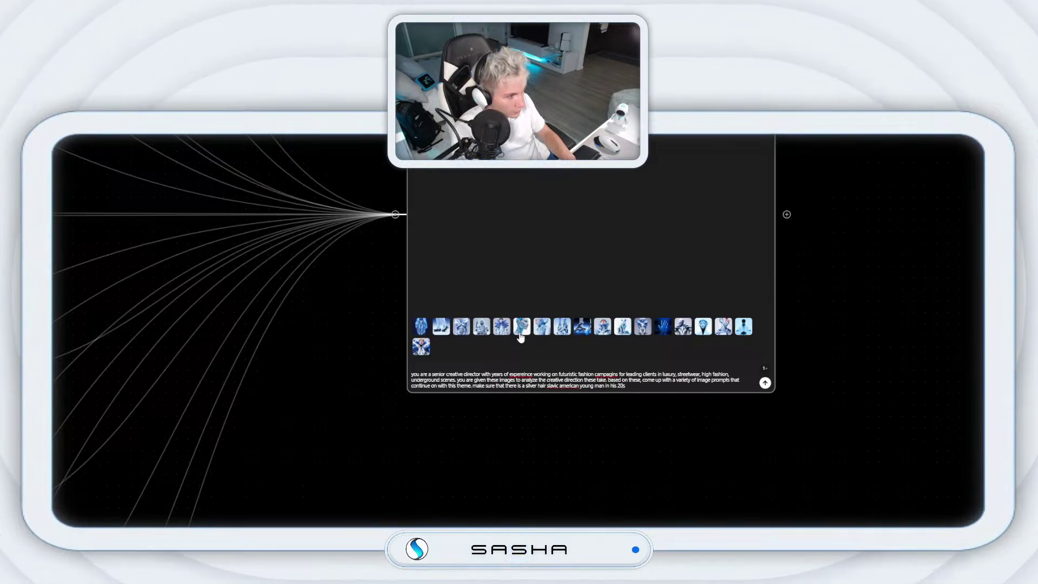
# - Finish the subject sentence with "wearing these clothing concepts" and run the text block's prompt
pyautogui.write(' wearing')
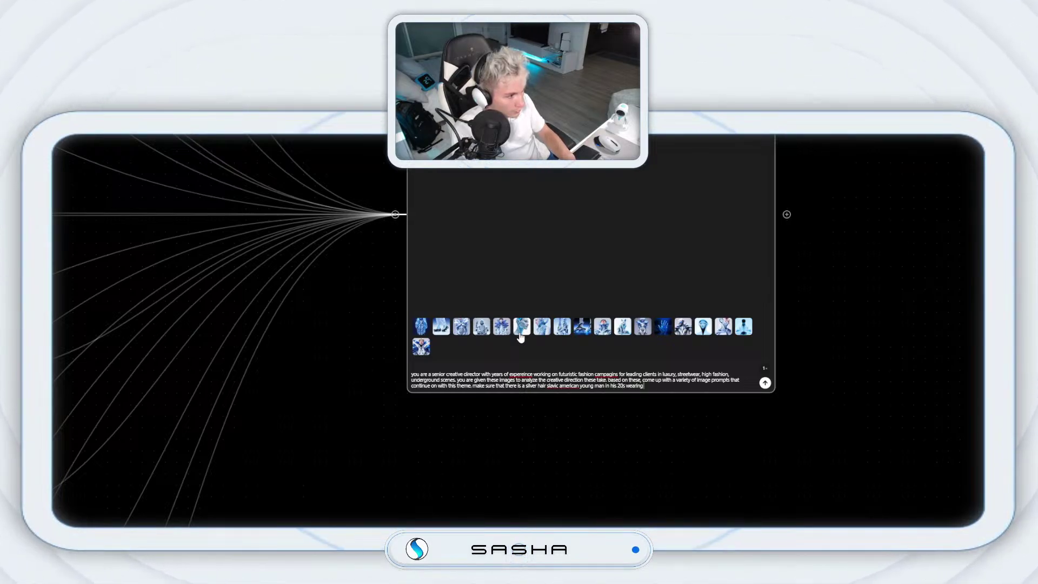
pyautogui.write(' these')
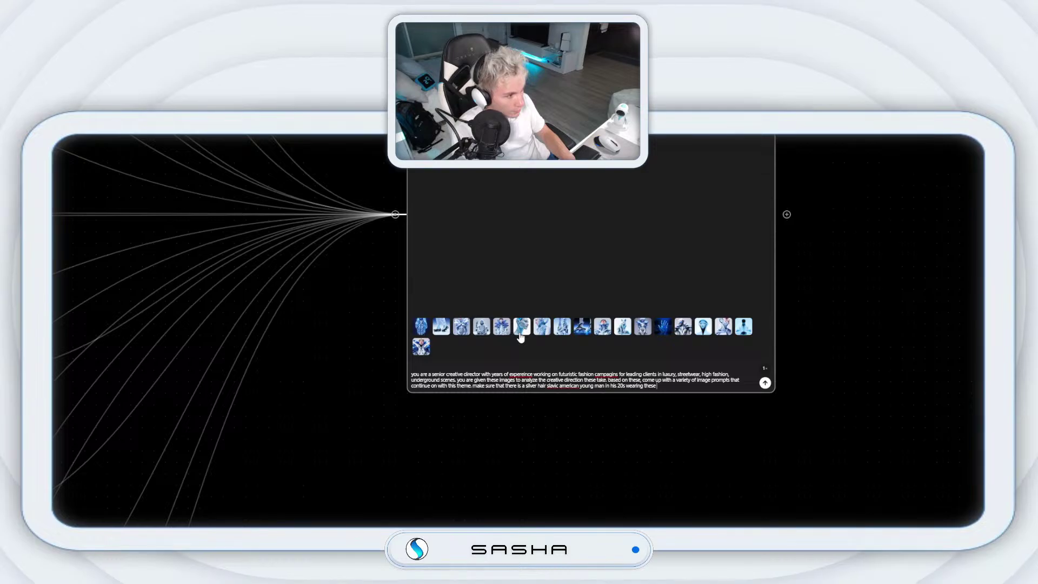
pyautogui.write(' clothin')
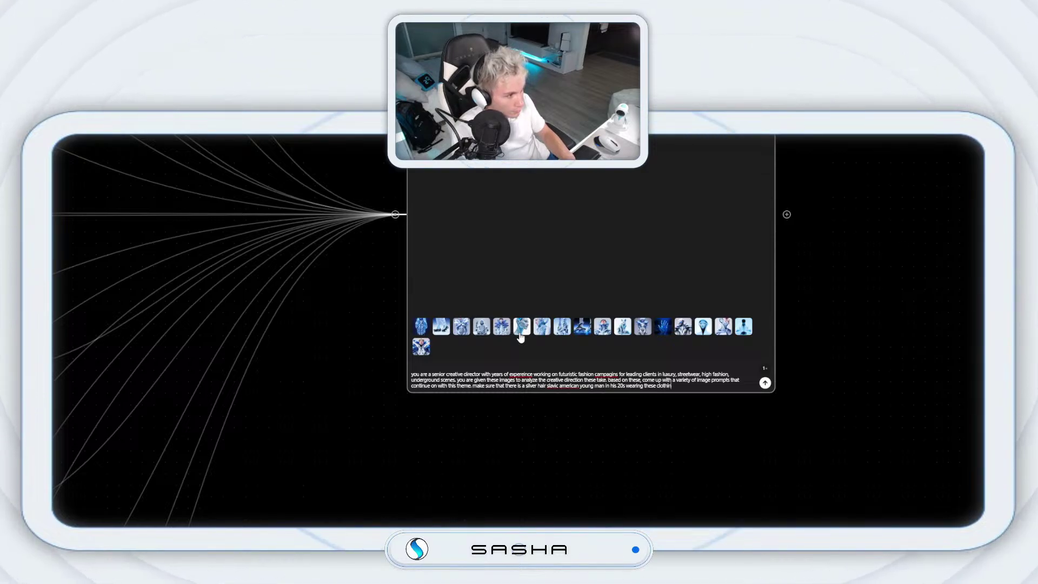
pyautogui.write('g concept')
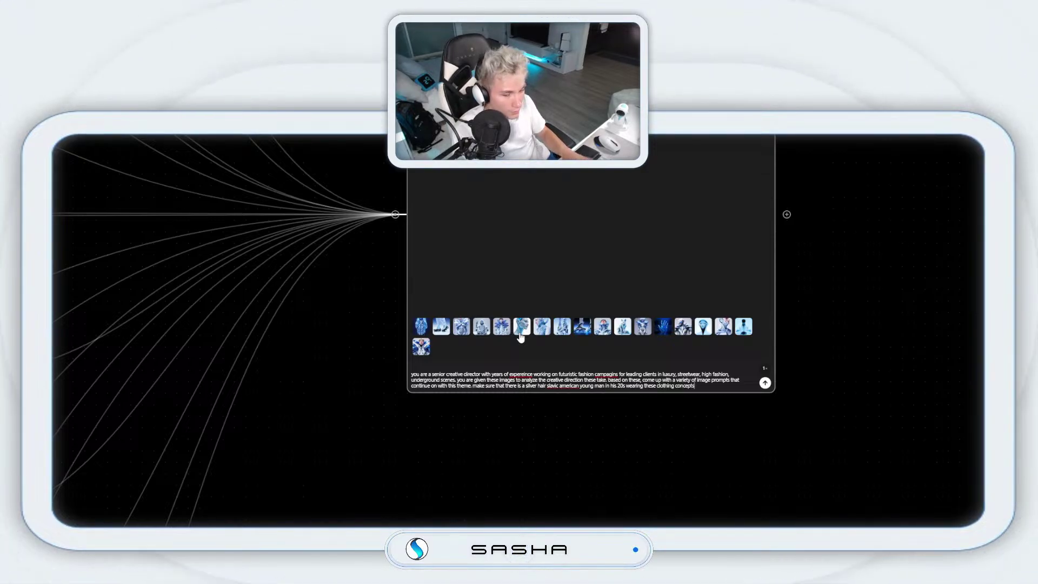
pyautogui.write('s')
pyautogui.press('Return')
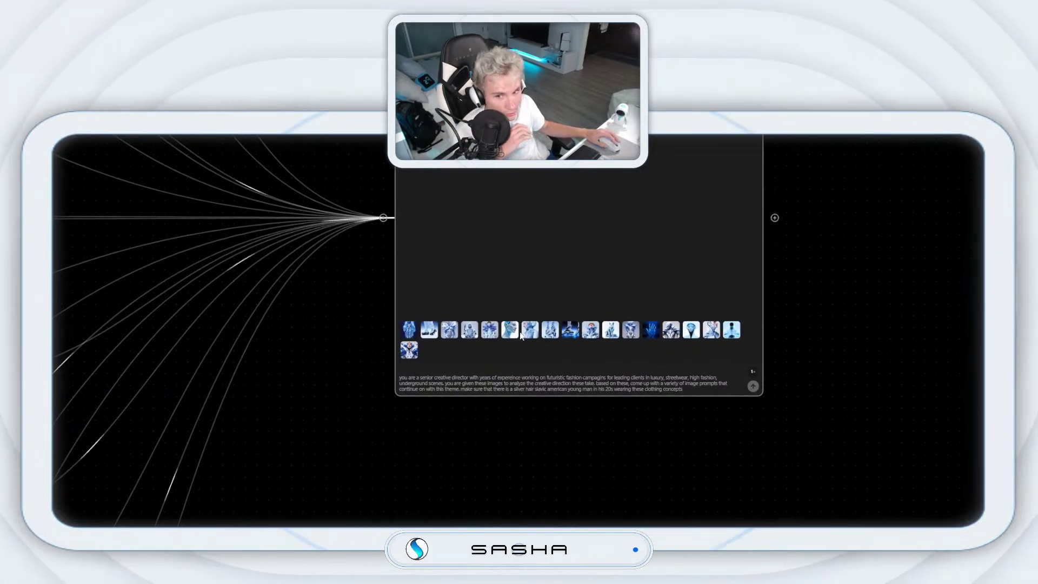
# - Move the Futuristic Fashion Prompts text block slightly down and toward the reference images on the canvas
pyautogui.scroll(-1, 398, 318)
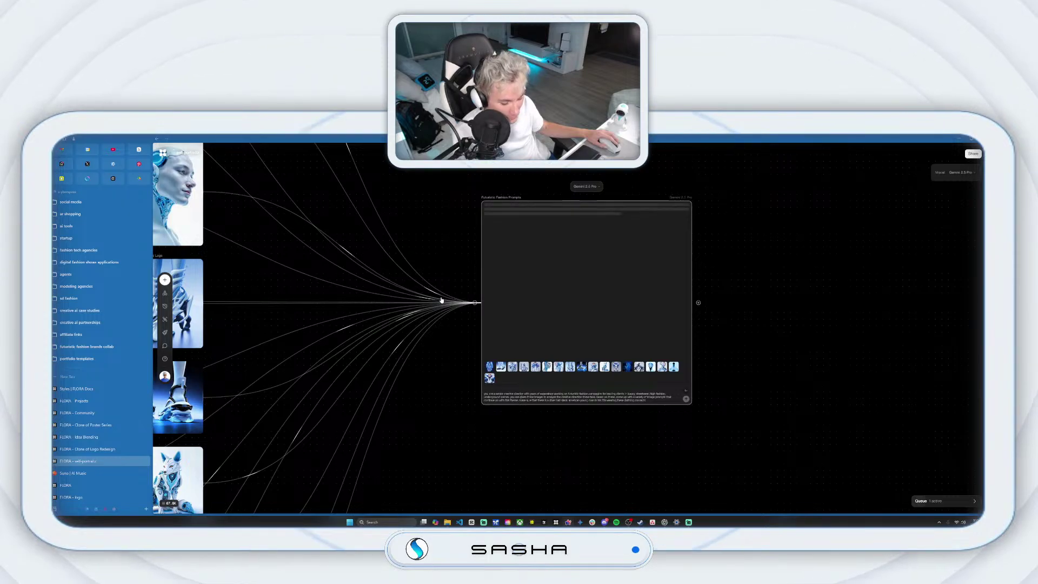
pyautogui.scroll(-5, 432, 301)
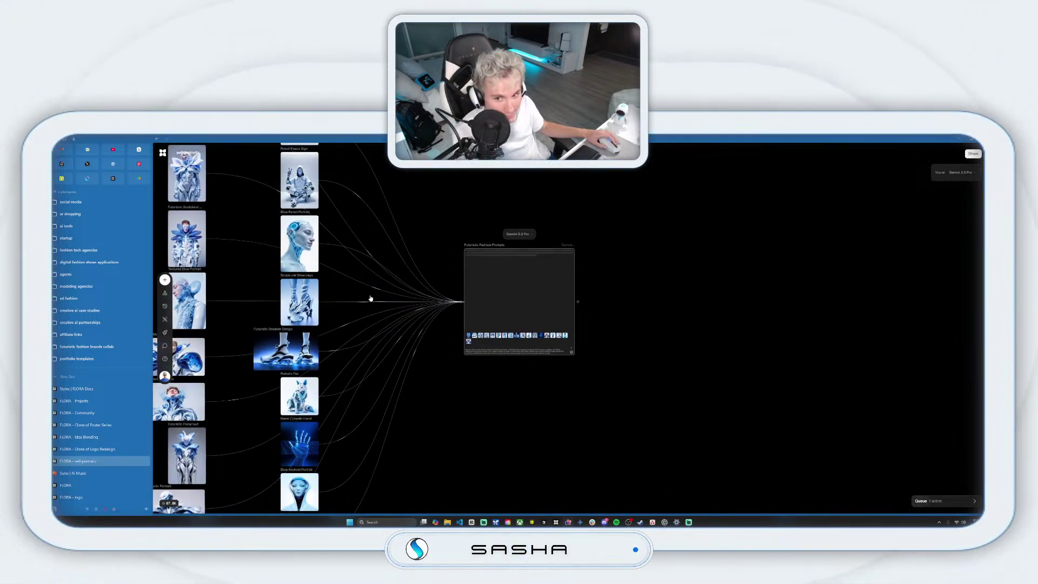
pyautogui.scroll(3, 500, 301)
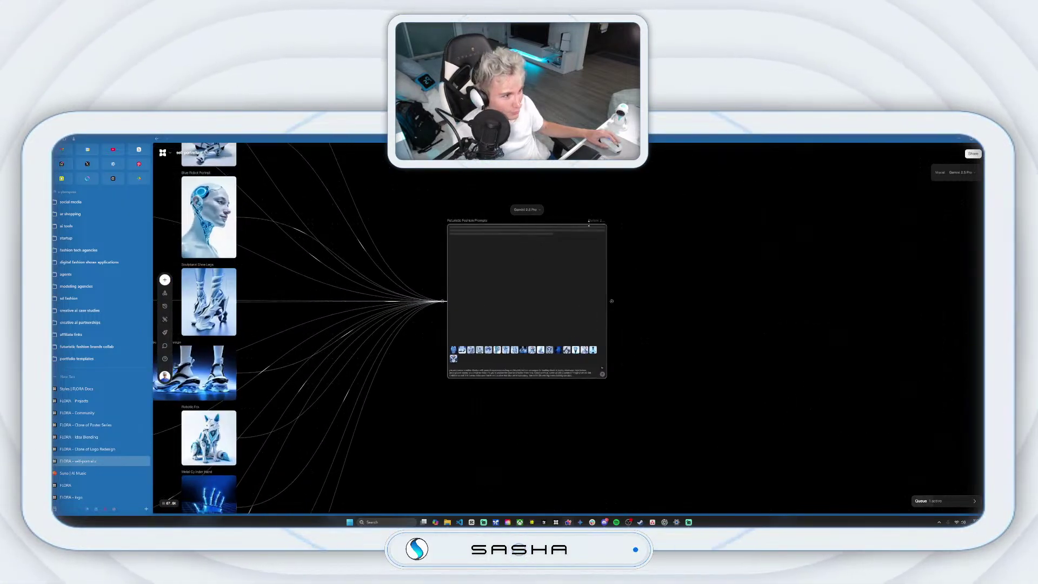
pyautogui.moveTo(459, 223); pyautogui.dragTo(449, 238)
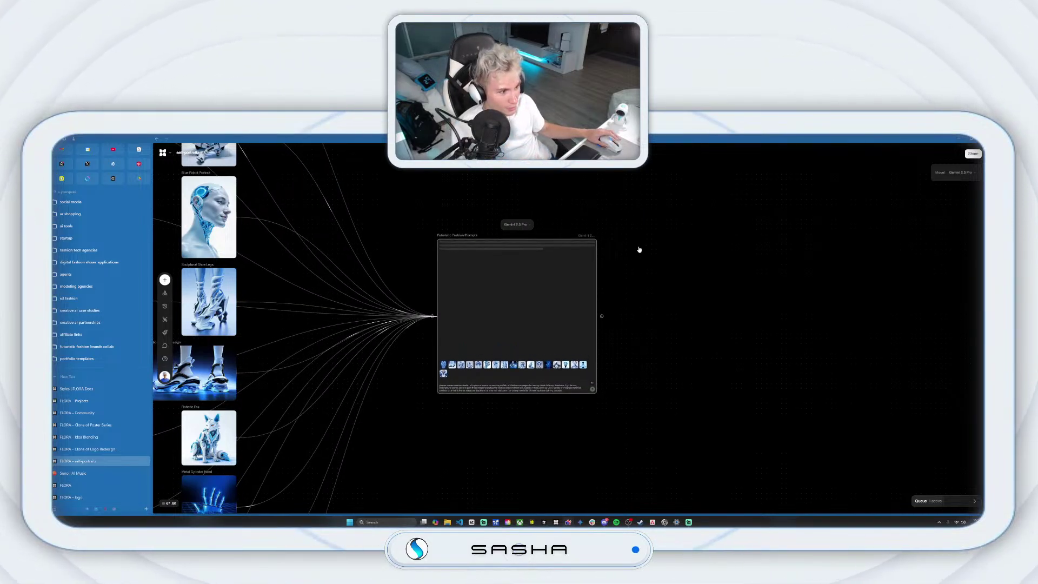
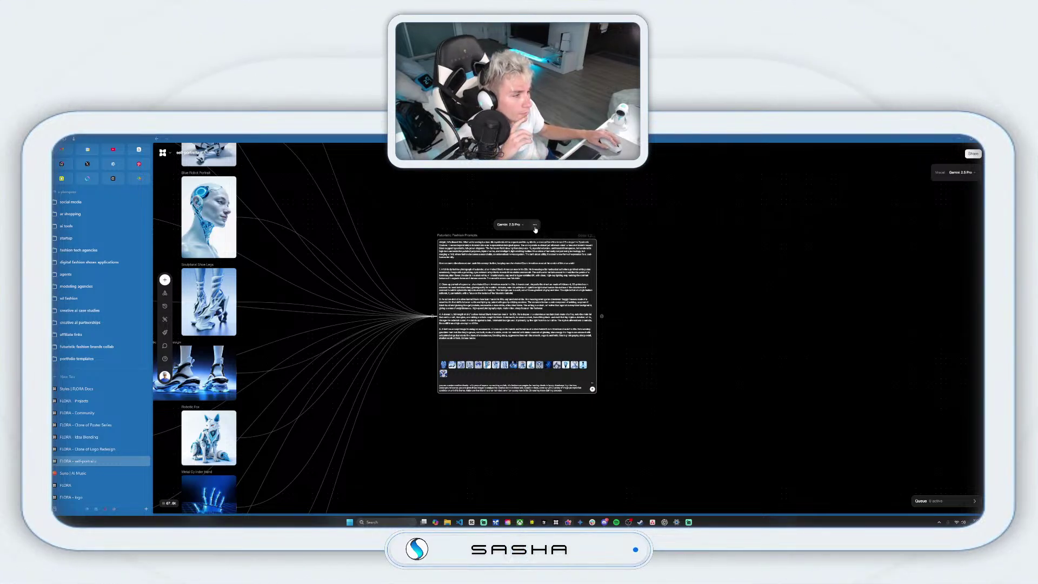
# - Add two new text blocks, one above the other, each connected to the output of the Futuristic Fashion Prompts block
pyautogui.moveTo(602, 316); pyautogui.dragTo(615, 260)
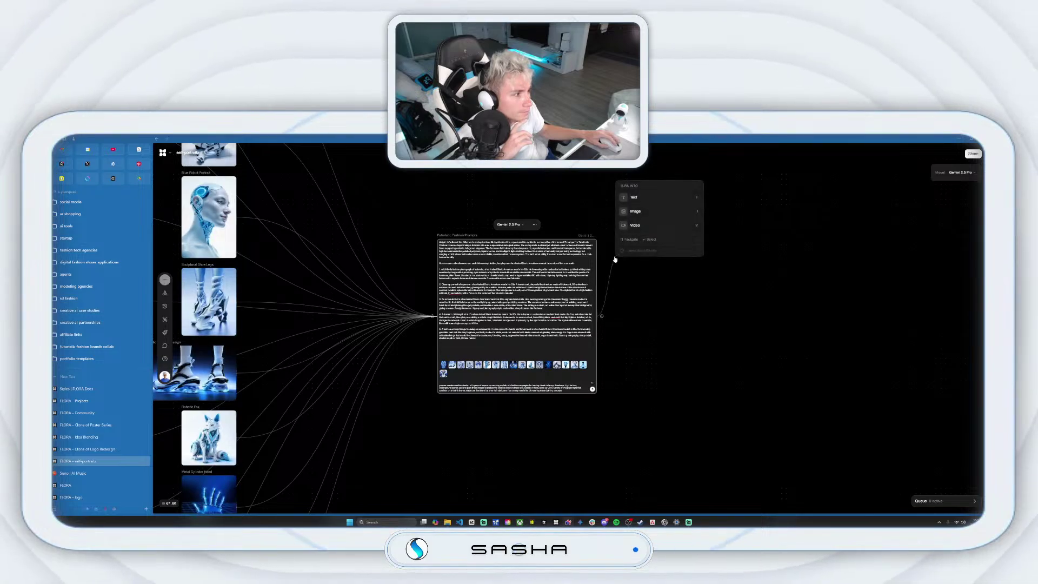
pyautogui.click(639, 197)
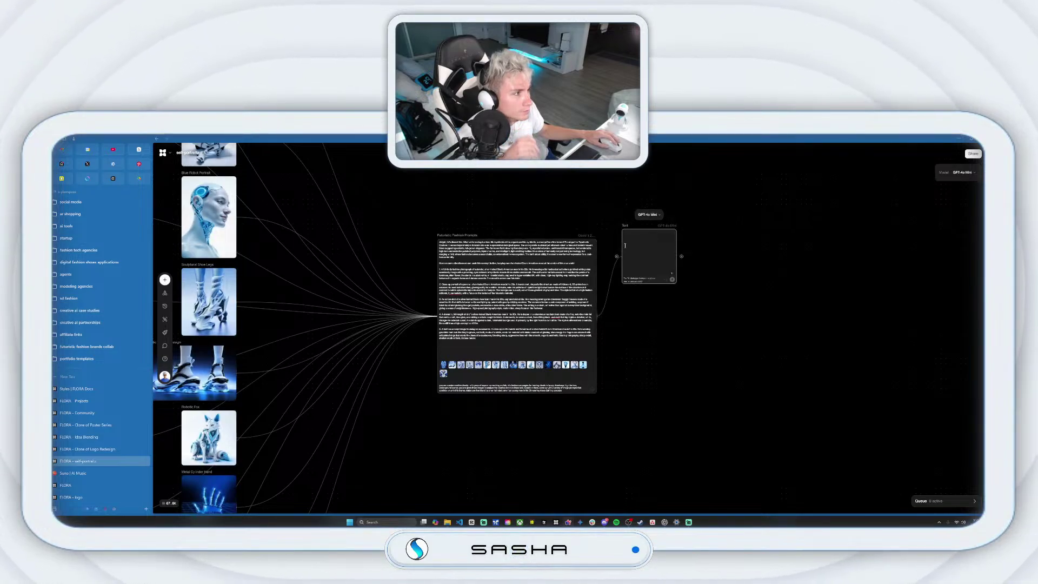
pyautogui.scroll(3, 528, 286)
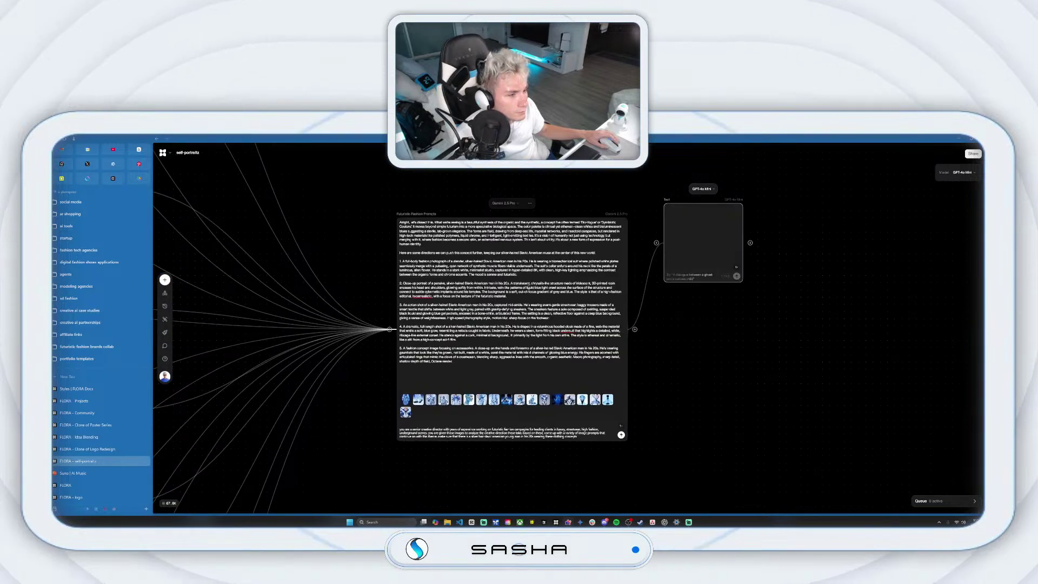
pyautogui.scroll(1, 528, 284)
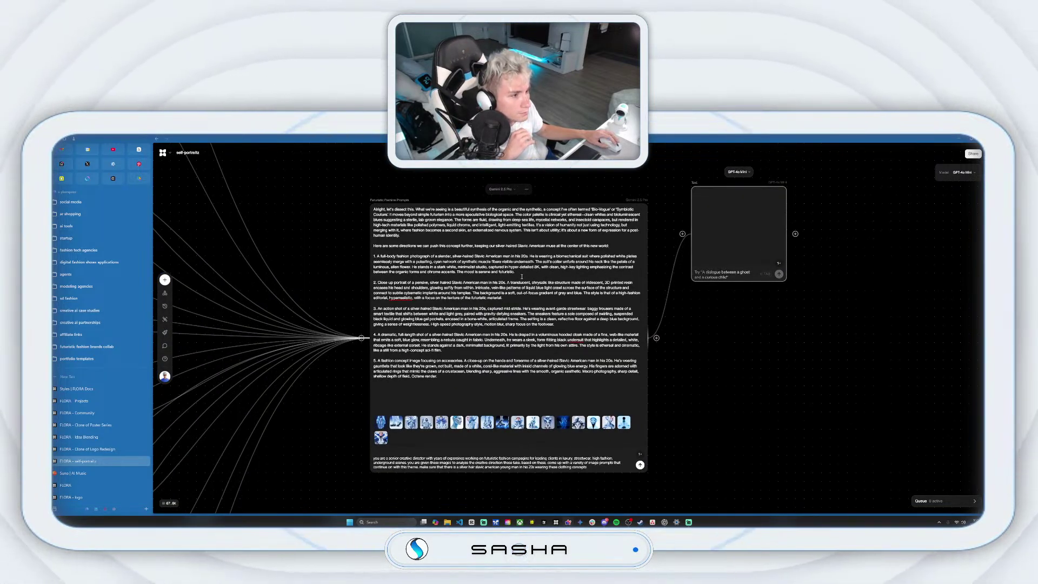
pyautogui.click(543, 269)
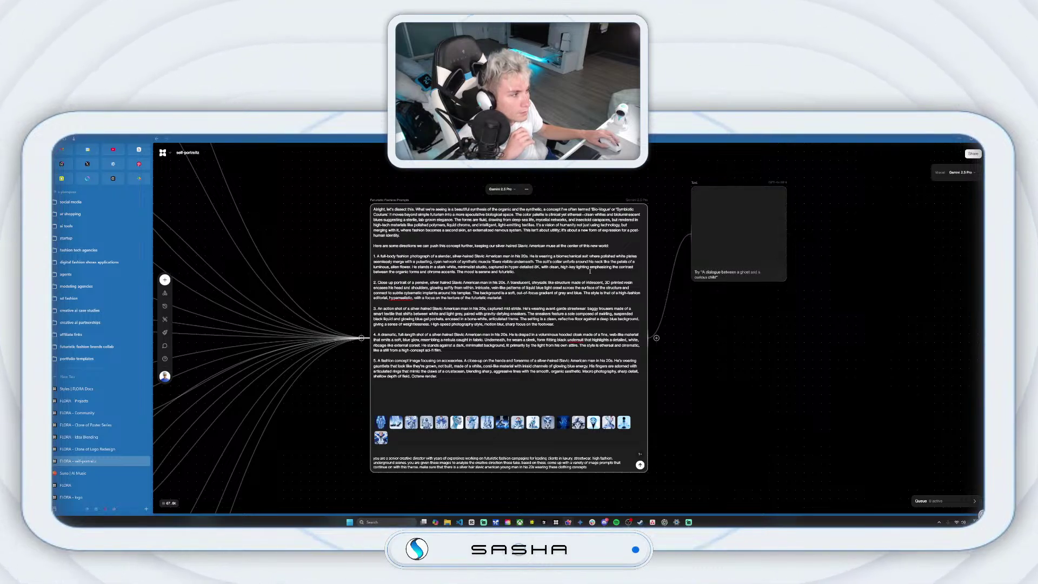
pyautogui.moveTo(655, 333); pyautogui.dragTo(723, 352)
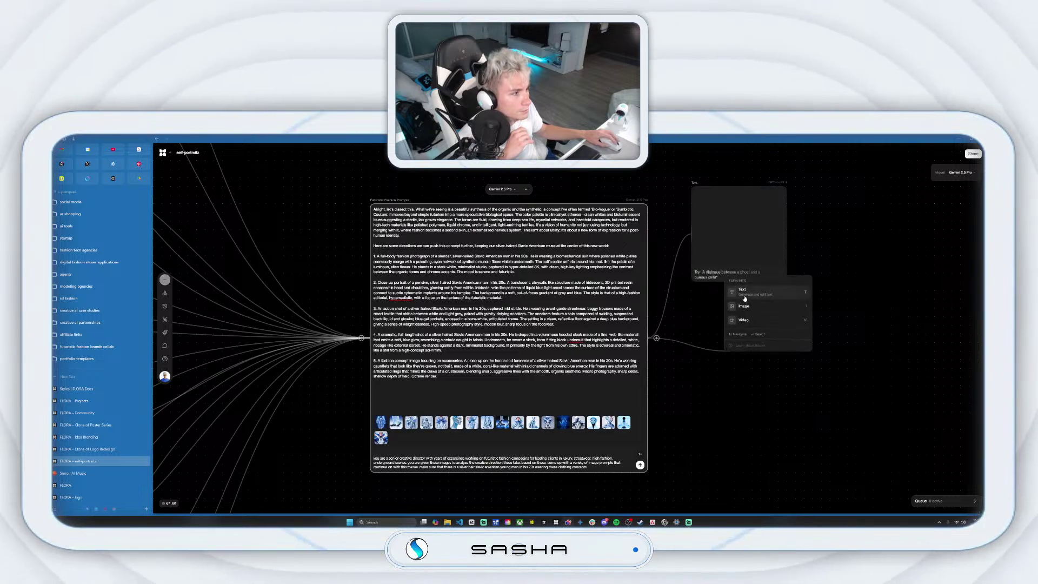
pyautogui.click(744, 296)
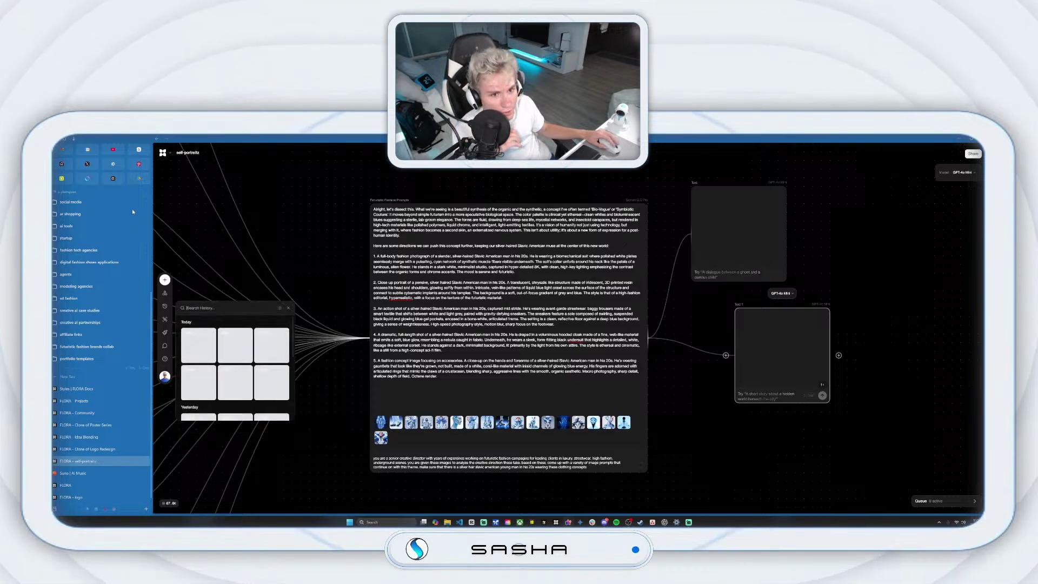
# - Switch to Threads, search for "flora", open the verified FLORA account, and look through its recent posts
pyautogui.click(90, 166)
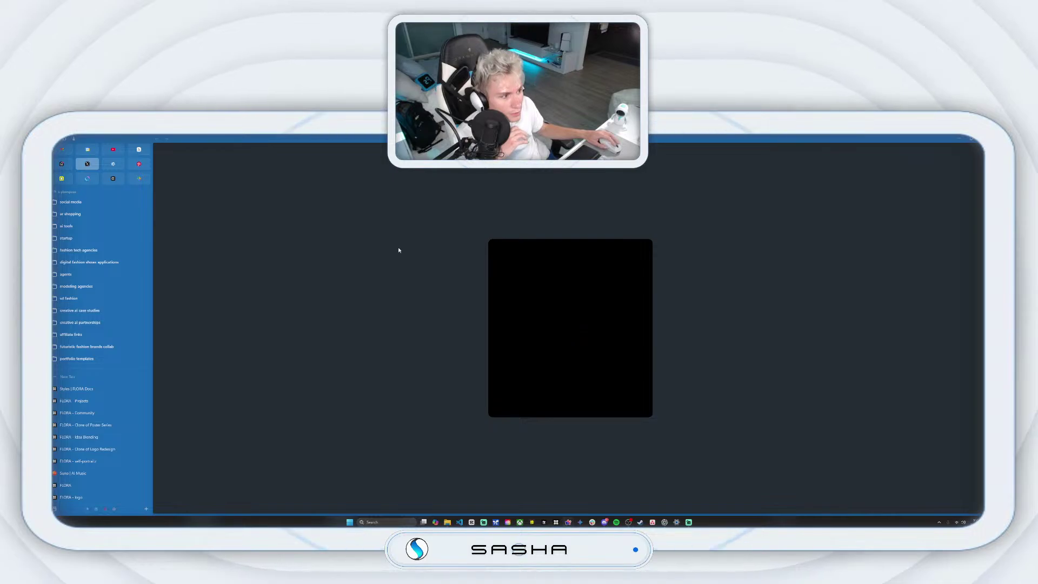
pyautogui.click(63, 165)
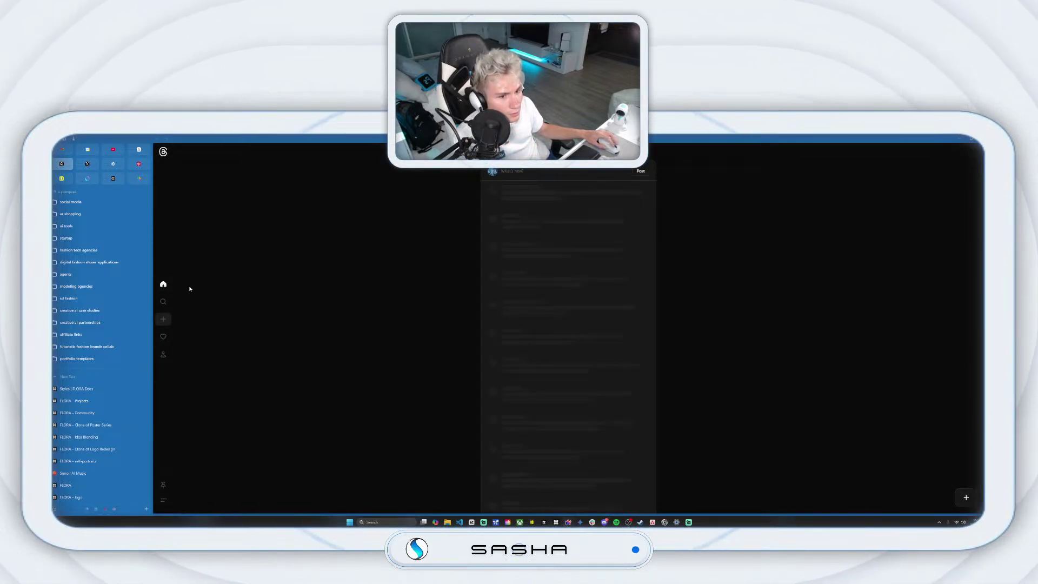
pyautogui.click(163, 301)
pyautogui.write('flora')
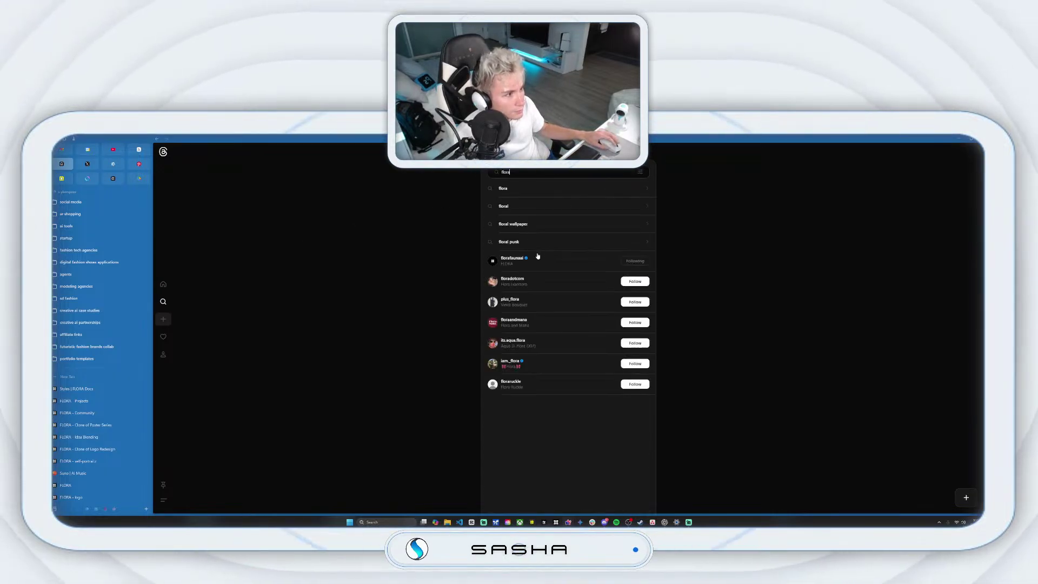
pyautogui.click(537, 259)
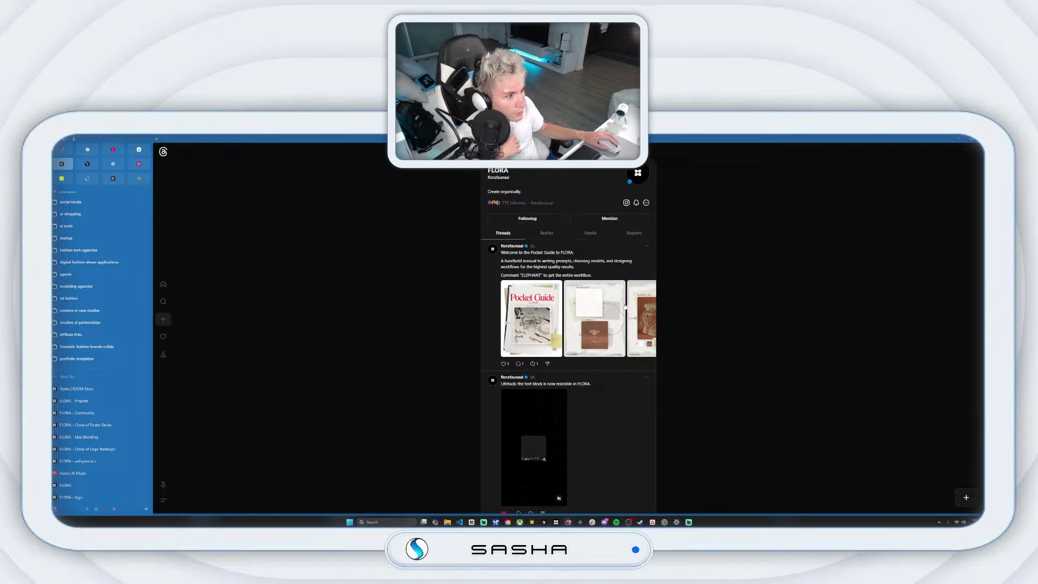
pyautogui.scroll(-3, 624, 306)
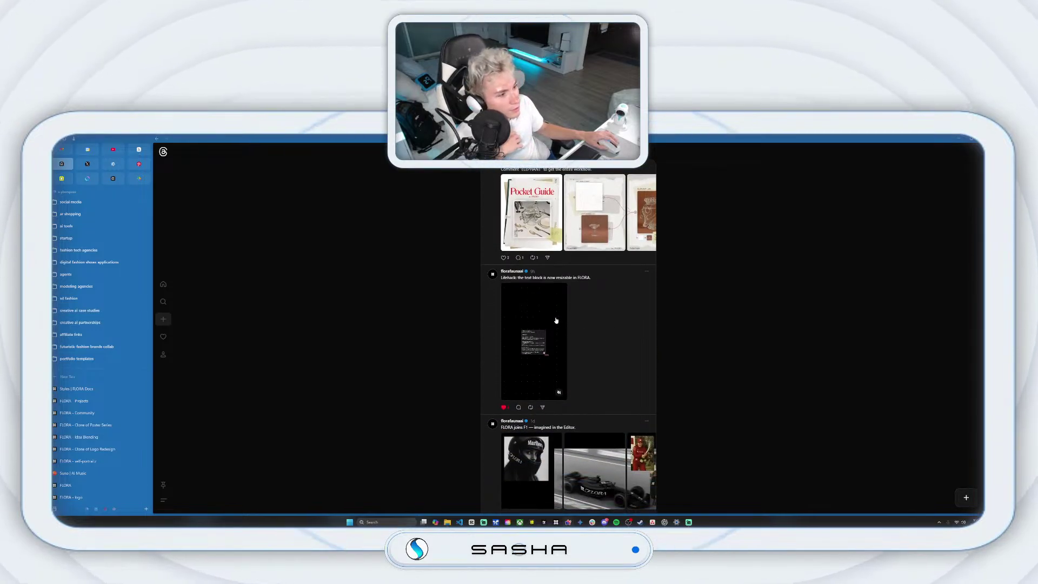
pyautogui.scroll(-3, 591, 271)
pyautogui.scroll(-4, 591, 272)
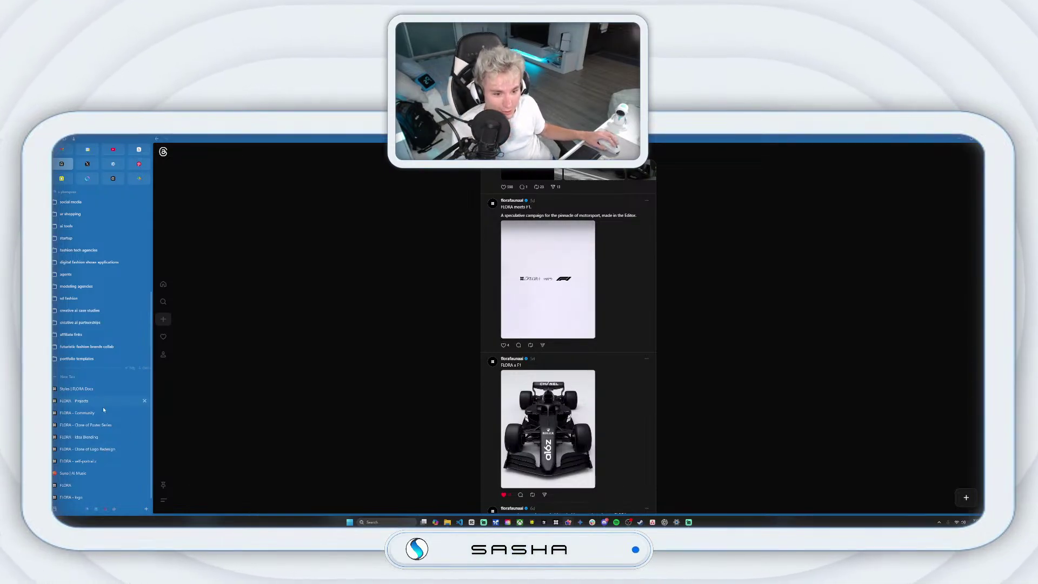
# - Return to FLORA's self-portraitz project and copy the first numbered prompt from the Futuristic Fashion Prompts block
pyautogui.click(108, 466)
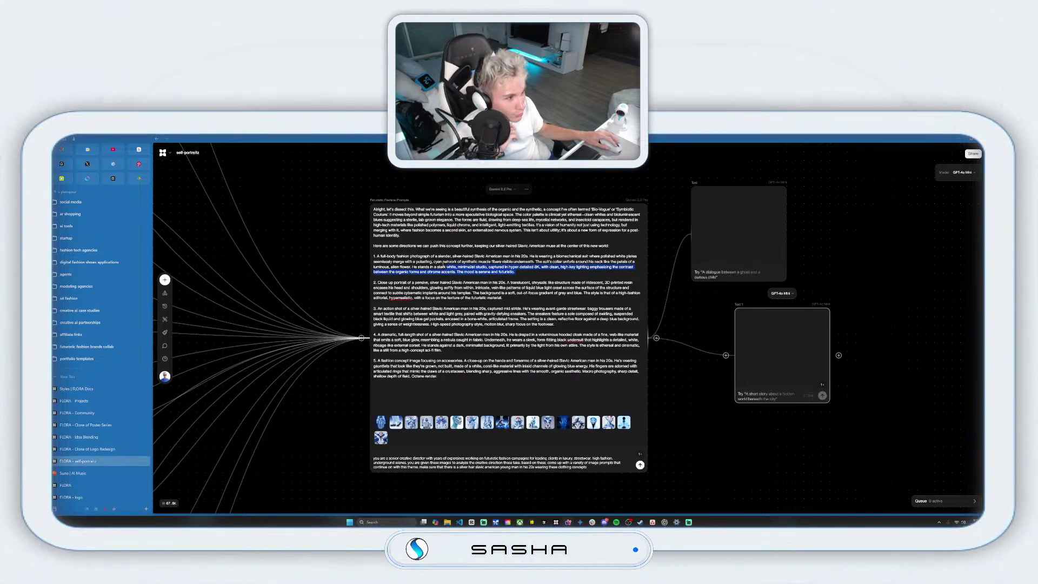
pyautogui.rightClick(411, 267)
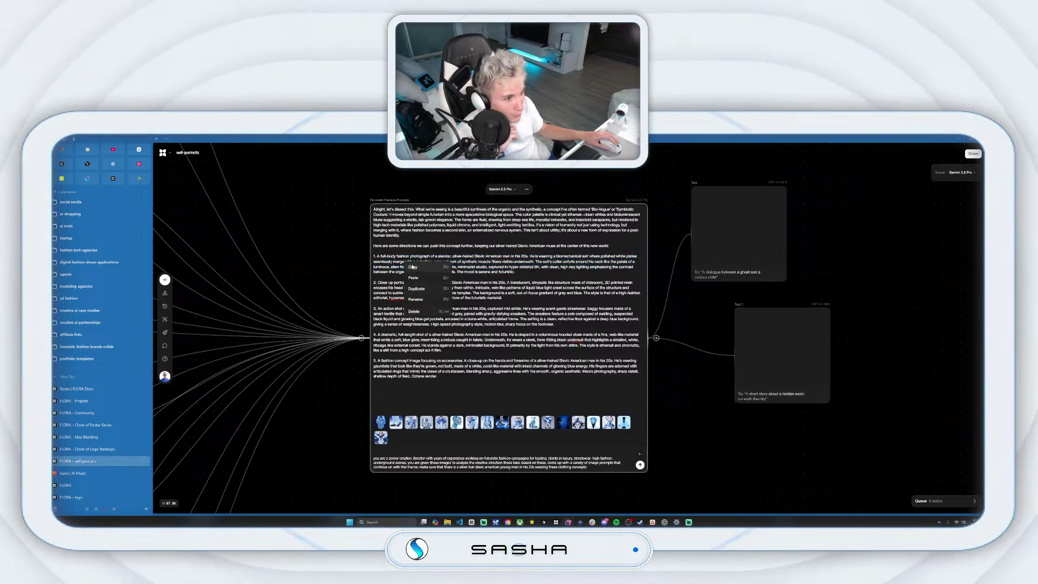
pyautogui.click(413, 267)
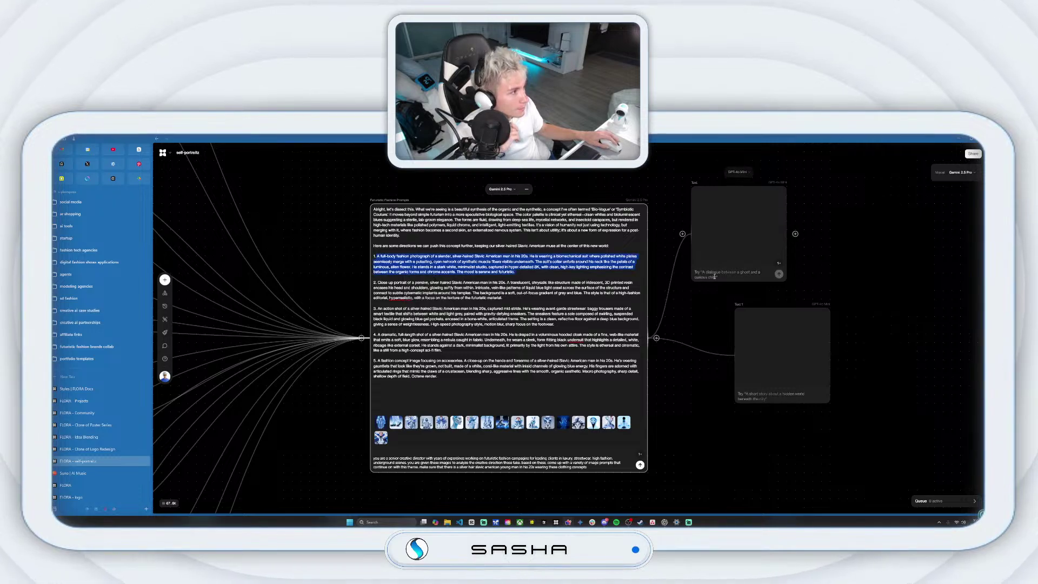
# - Move the lower empty text block beneath the upper one, and run the upper block with "output just the first image prompt"
pyautogui.click(714, 277)
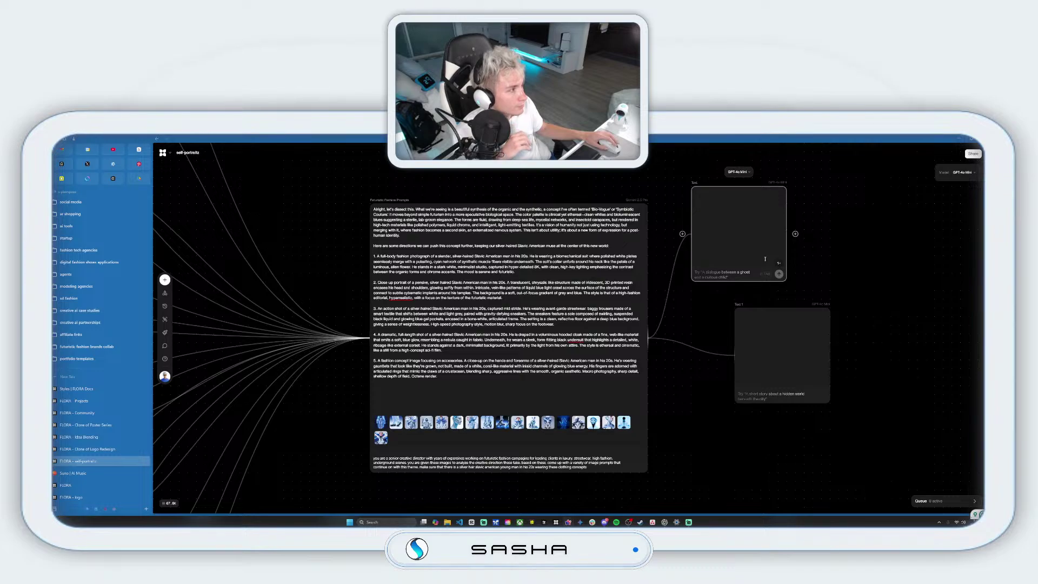
pyautogui.moveTo(730, 317); pyautogui.dragTo(695, 342)
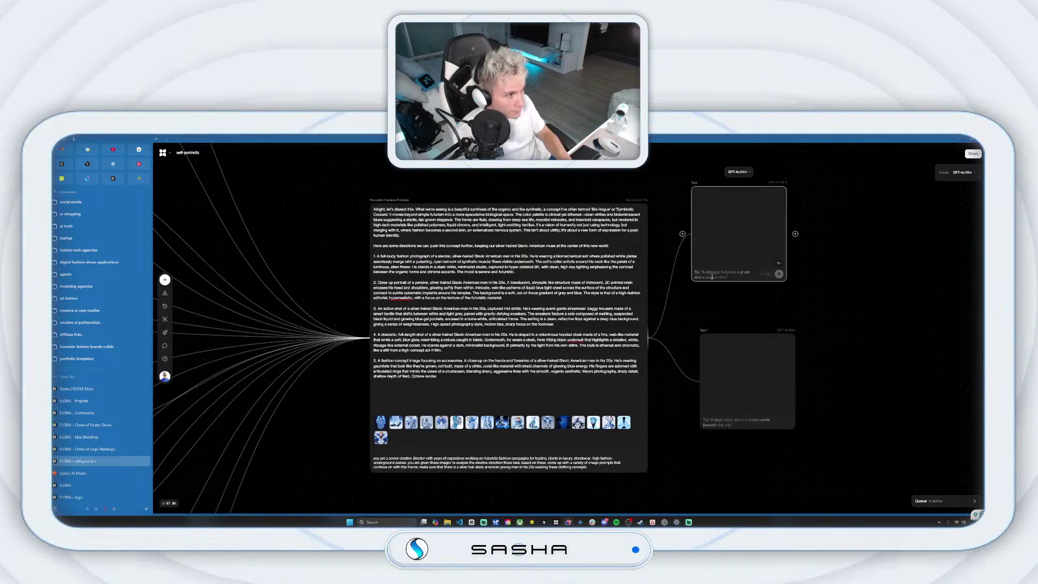
pyautogui.write('I')
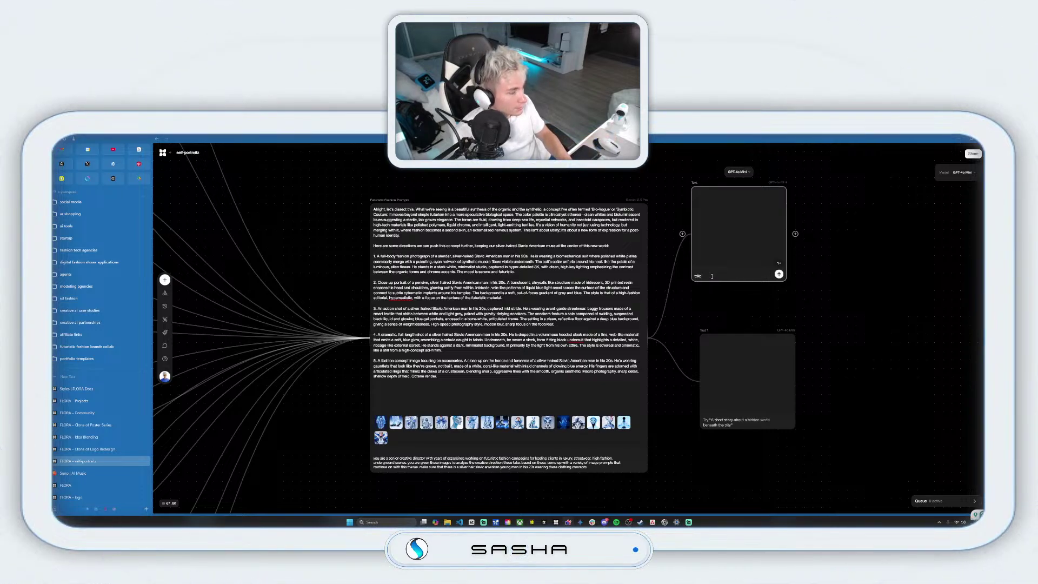
pyautogui.press('BackSpace')
pyautogui.press('BackSpace')
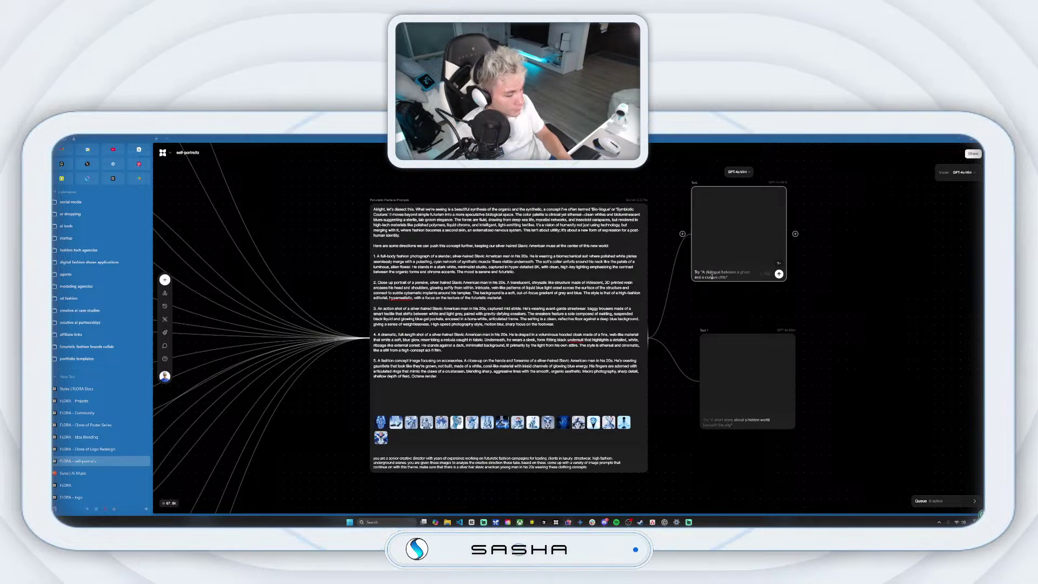
pyautogui.write('u')
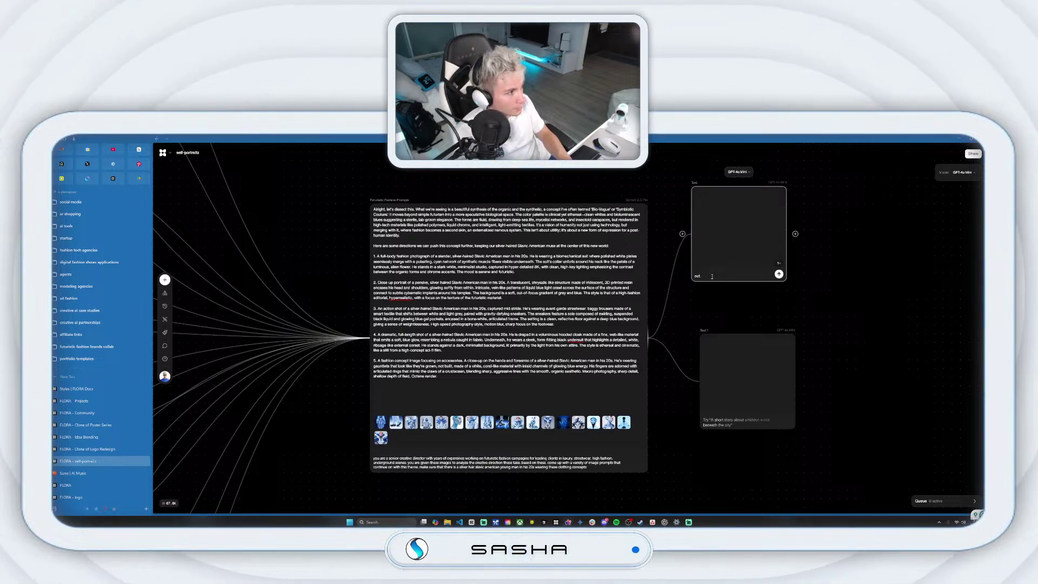
pyautogui.write('tput just the first p')
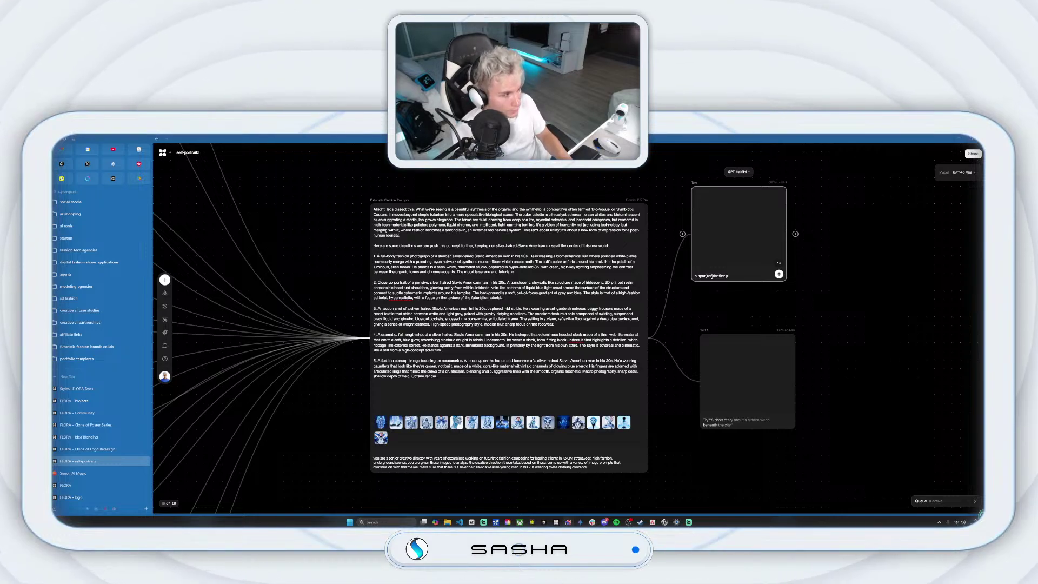
pyautogui.press('BackSpace')
pyautogui.write('image prompt')
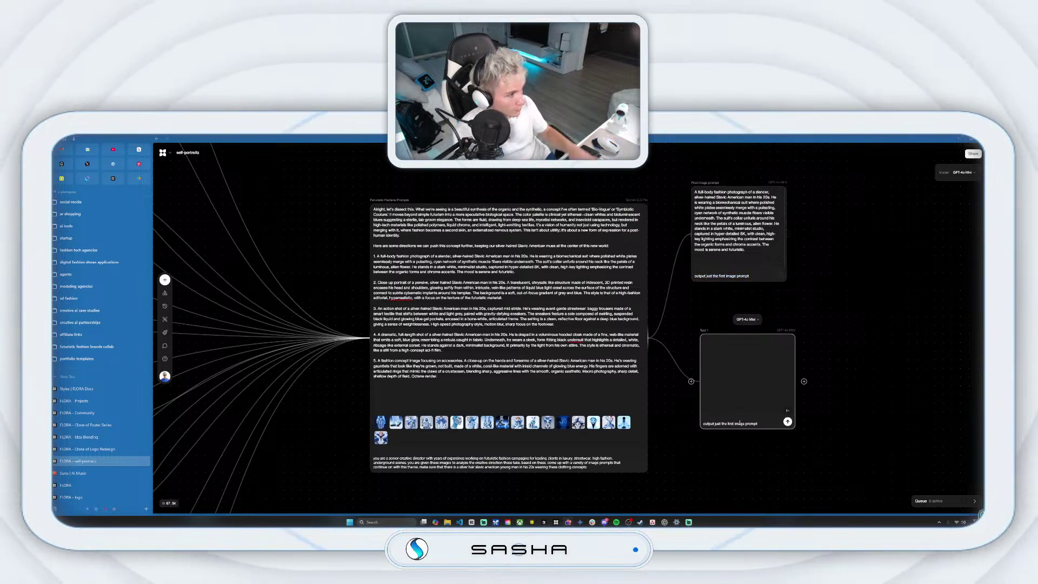
# - Change the lower text block's prompt to "output just the second image prompt" and run it
pyautogui.press('BackSpace')
pyautogui.press('BackSpace')
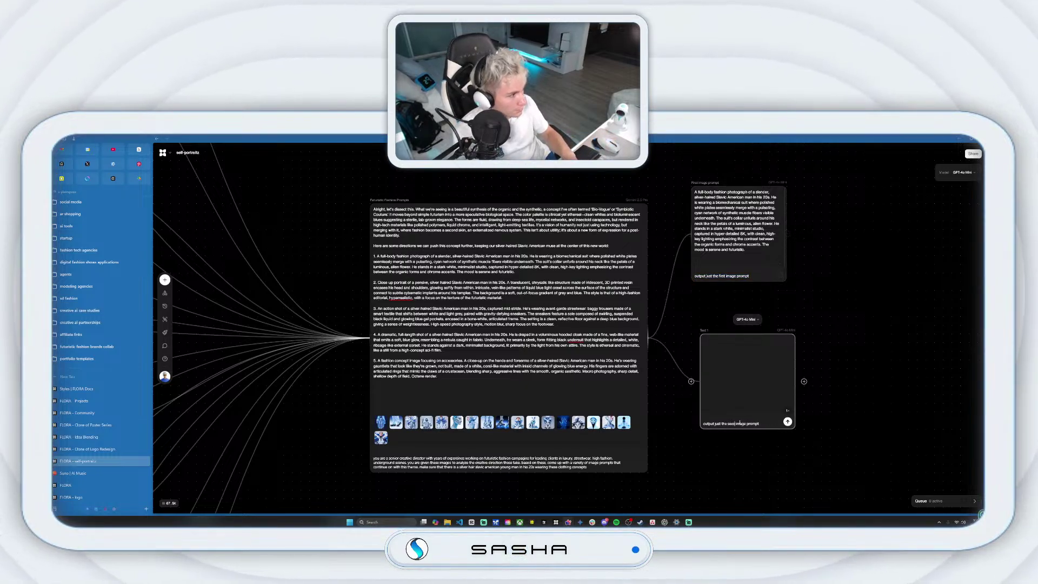
pyautogui.hotkey('ctrl', 'Return')
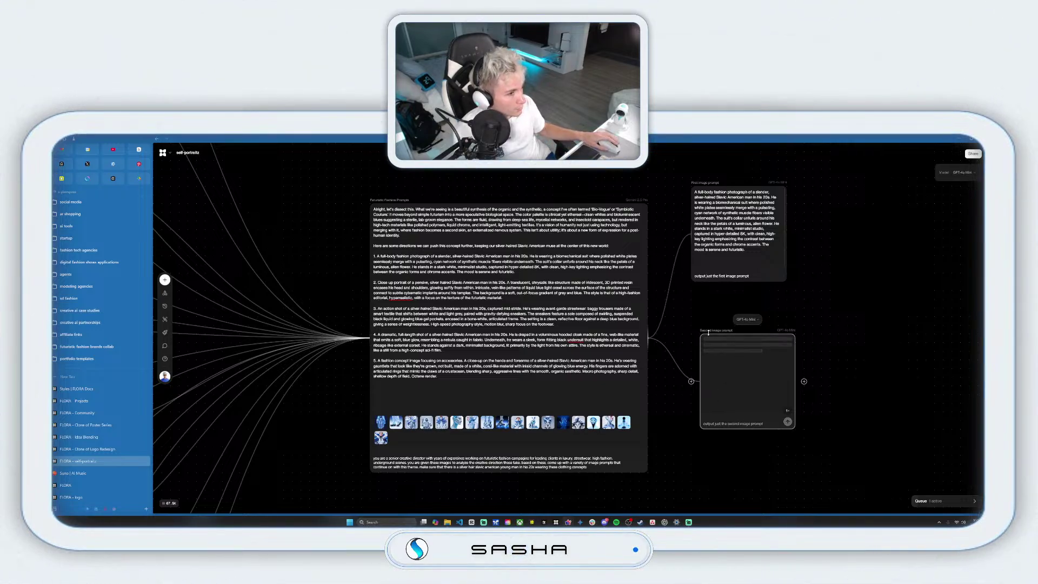
# - Add a third text block connected to Futuristic Fashion Prompts and run it with "output just the third image prompt"
pyautogui.scroll(-2, 695, 297)
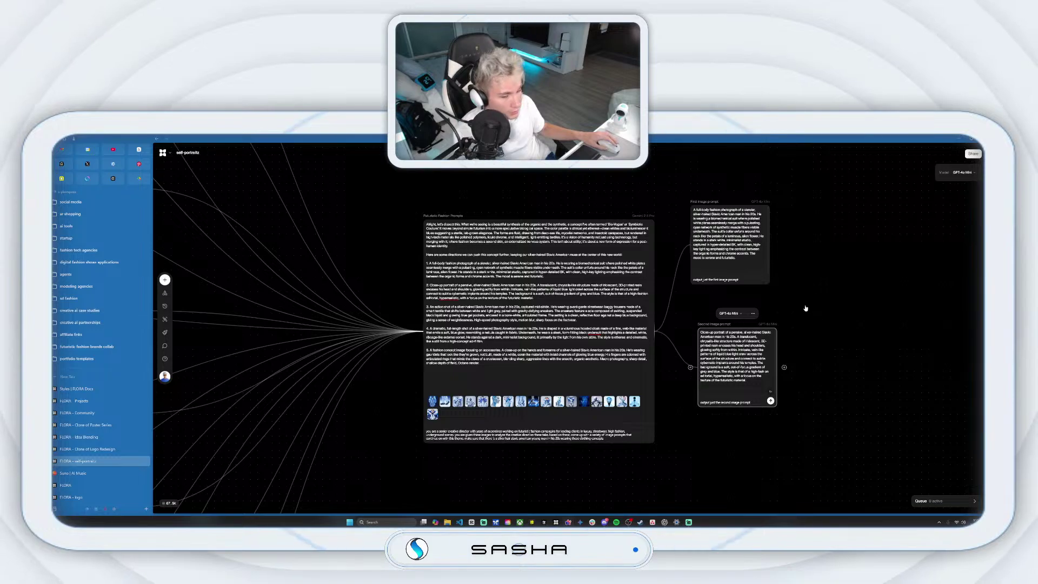
pyautogui.moveTo(710, 327); pyautogui.dragTo(709, 463)
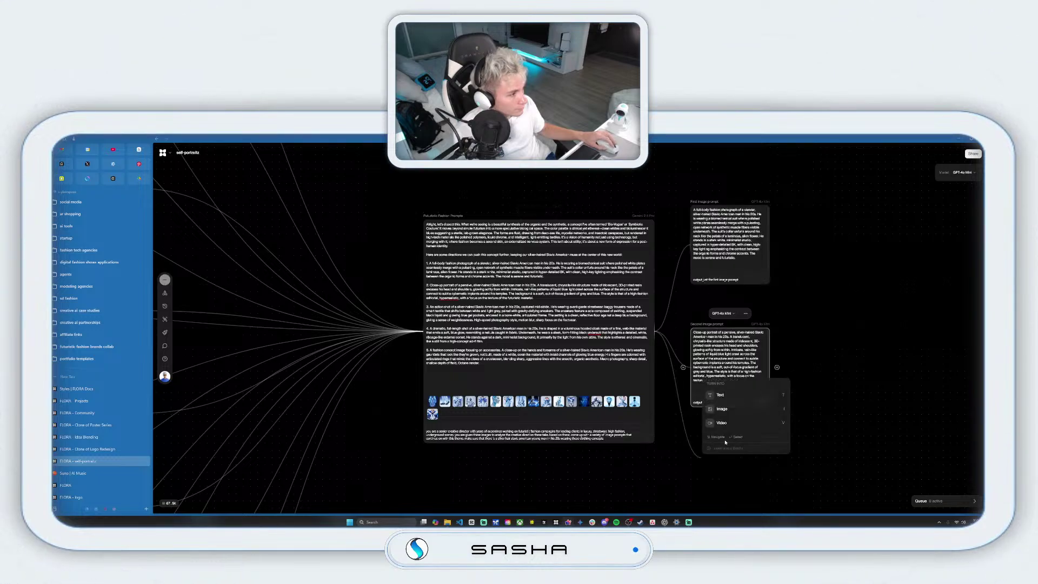
pyautogui.click(730, 396)
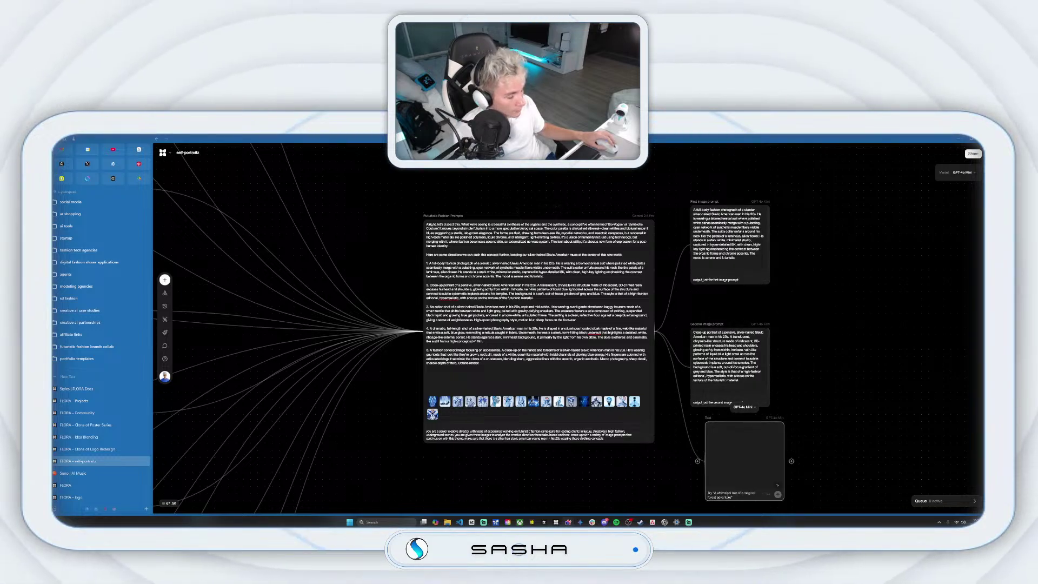
pyautogui.hotkey('ctrl', 'v')
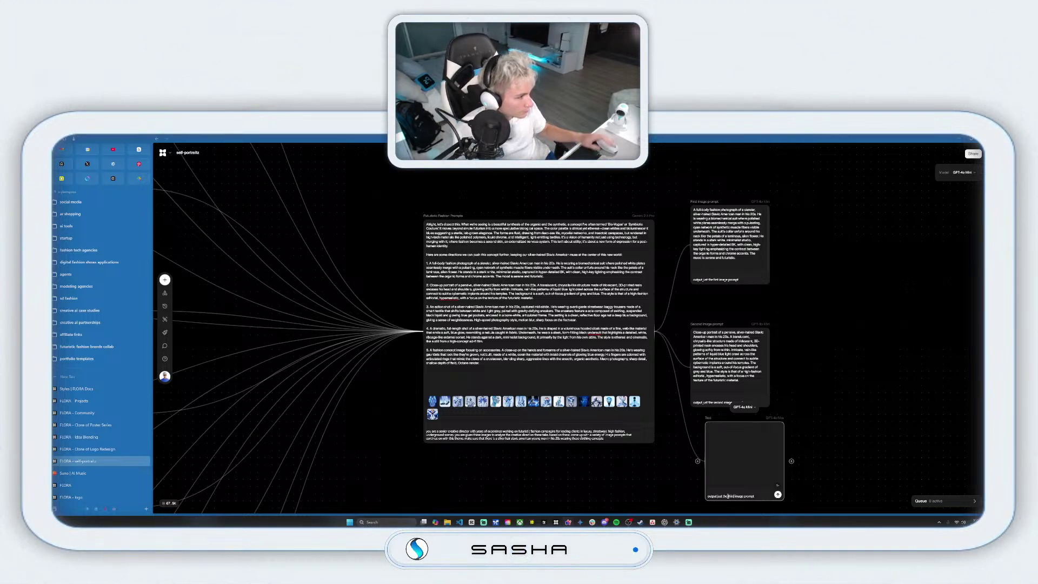
pyautogui.click(778, 495)
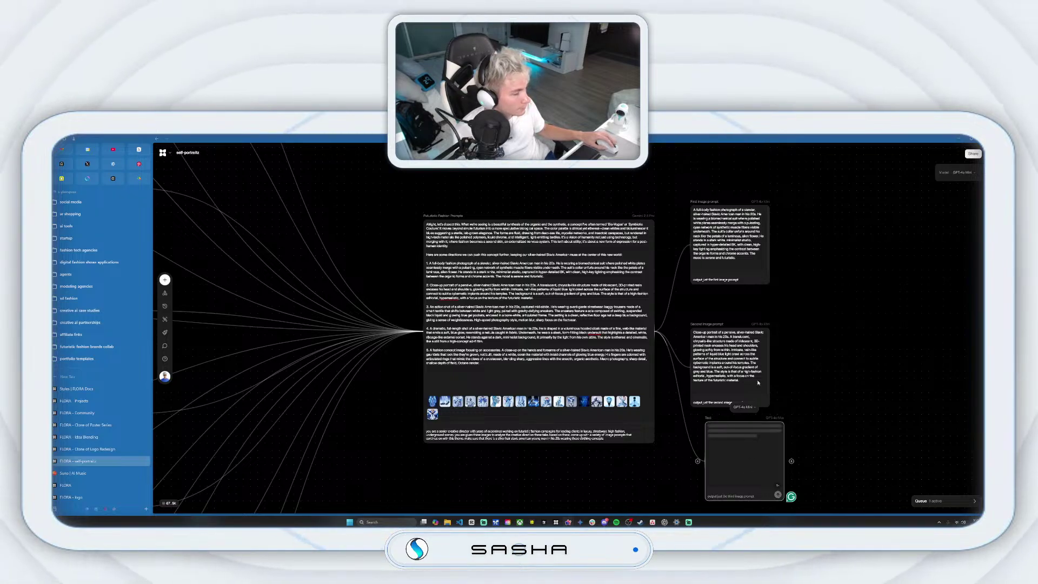
# - Move the first, second and third image prompt blocks upward to space them out in a column
pyautogui.moveTo(698, 204); pyautogui.dragTo(698, 175)
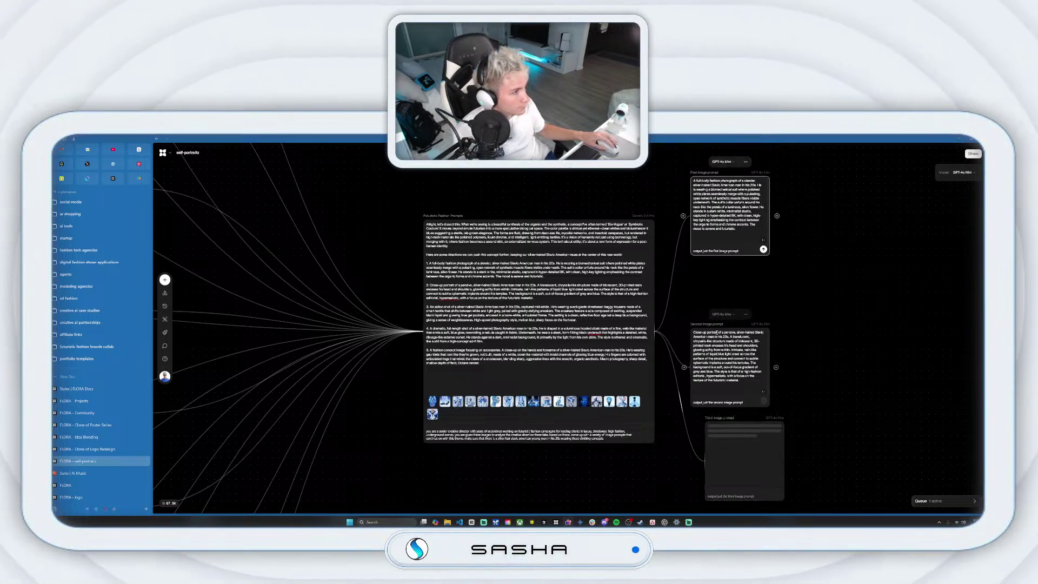
pyautogui.moveTo(699, 326); pyautogui.dragTo(706, 283)
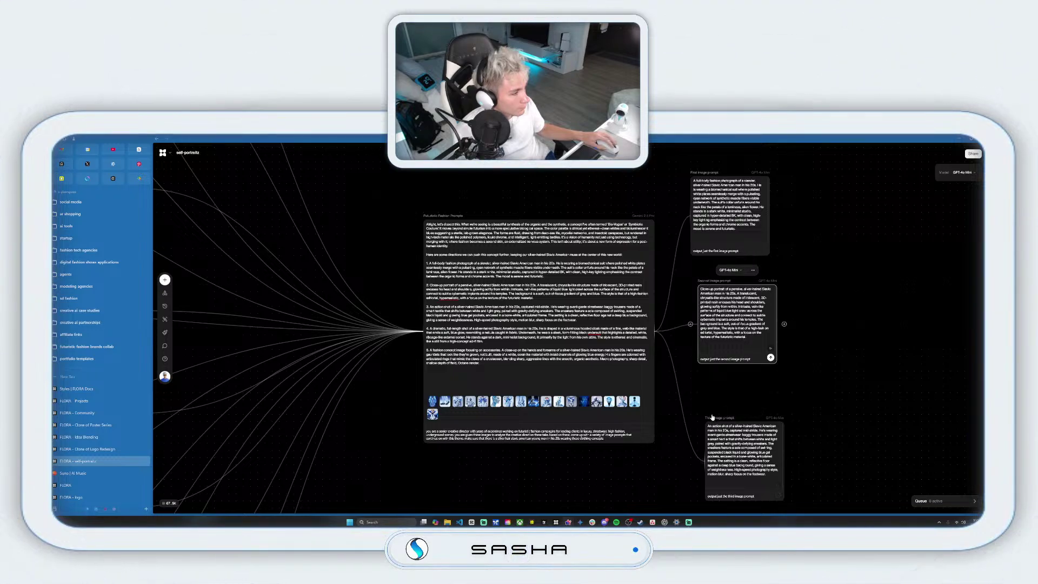
pyautogui.moveTo(713, 418); pyautogui.dragTo(710, 405)
# - Add a fourth text block connected to Futuristic Fashion Prompts with the prompt "output just the forth image prompt" and run it
pyautogui.scroll(-2, 747, 372)
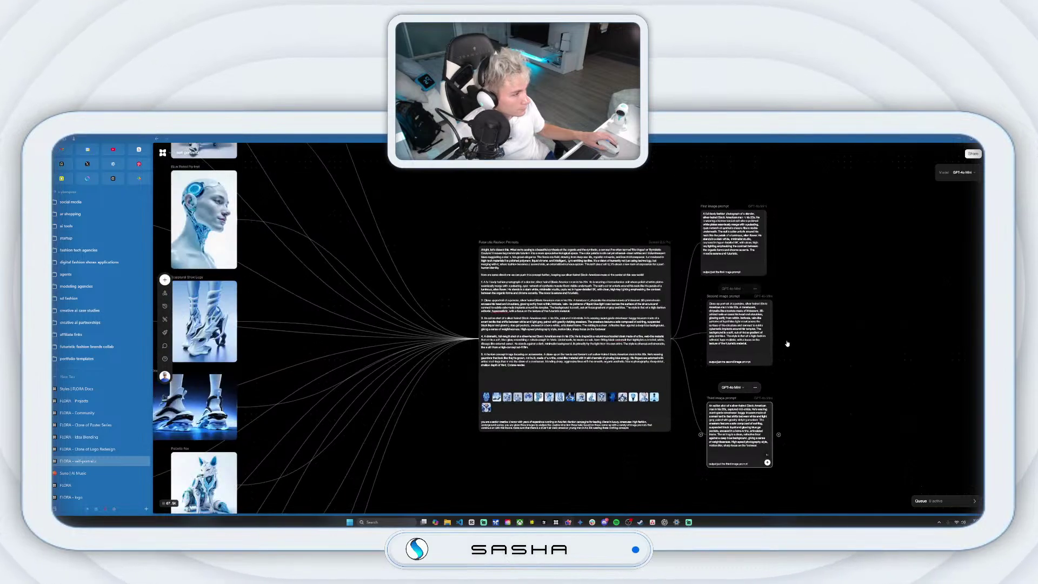
pyautogui.rightClick(823, 331)
pyautogui.hscroll(3, 812, 336)
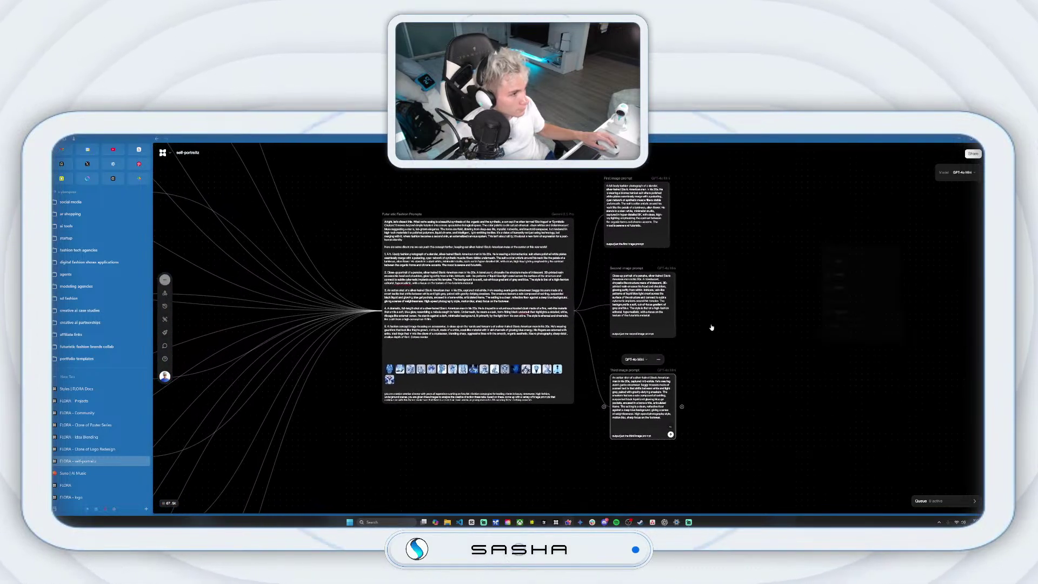
pyautogui.moveTo(580, 311); pyautogui.dragTo(614, 483)
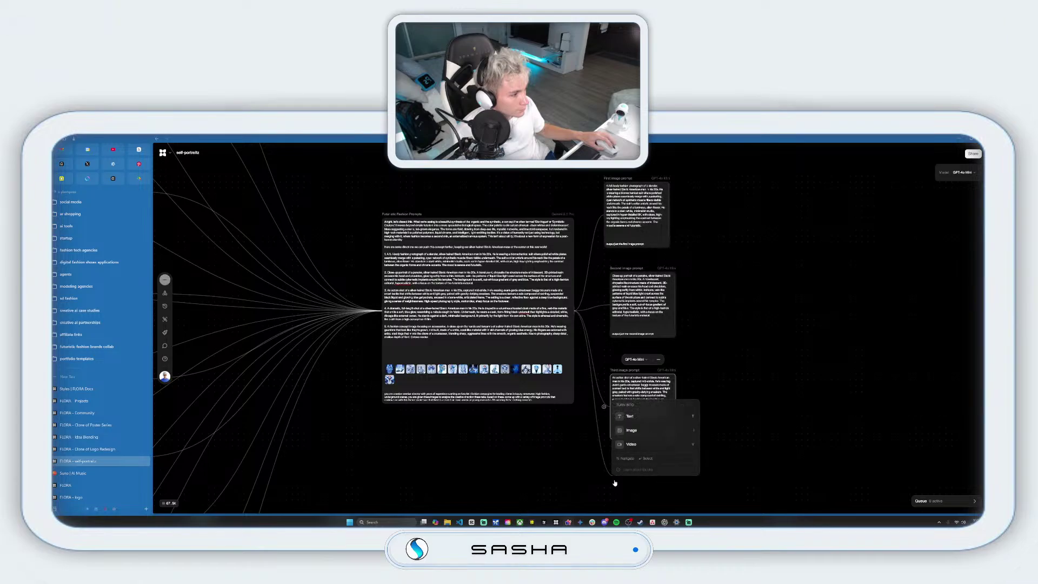
pyautogui.click(626, 417)
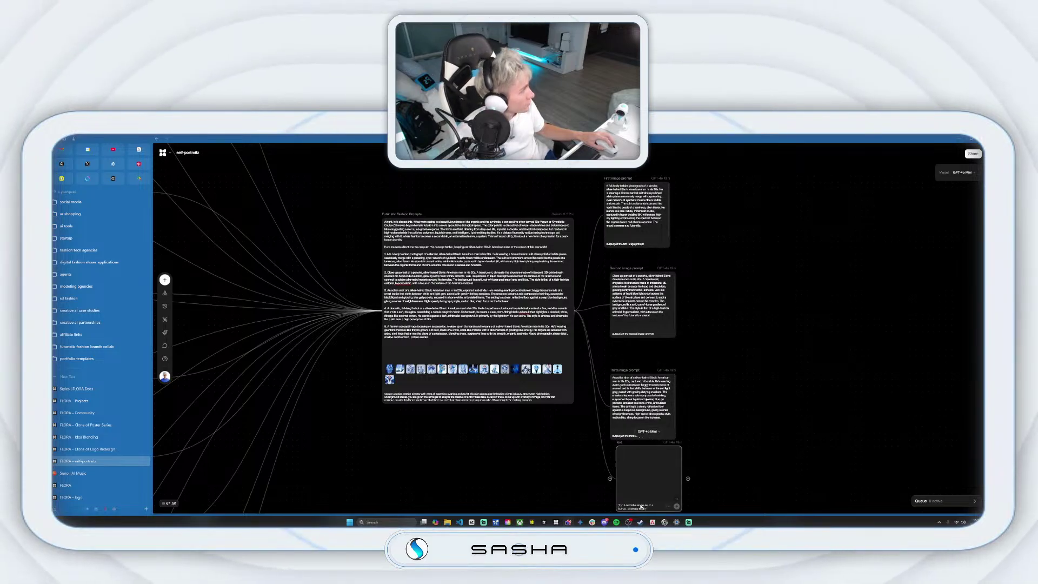
pyautogui.write('output just the first image prompt')
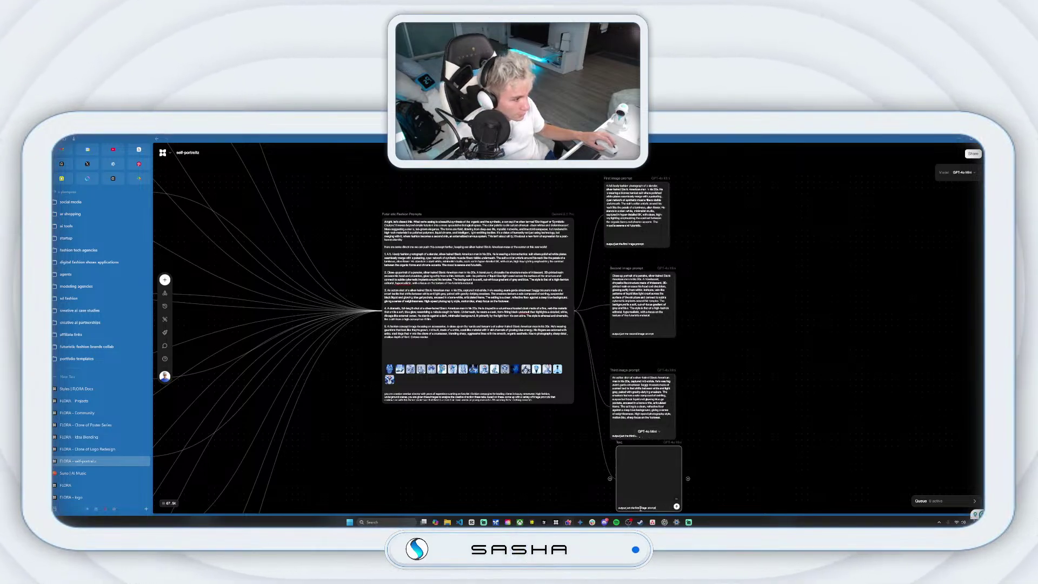
pyautogui.press('BackSpace')
pyautogui.press('BackSpace')
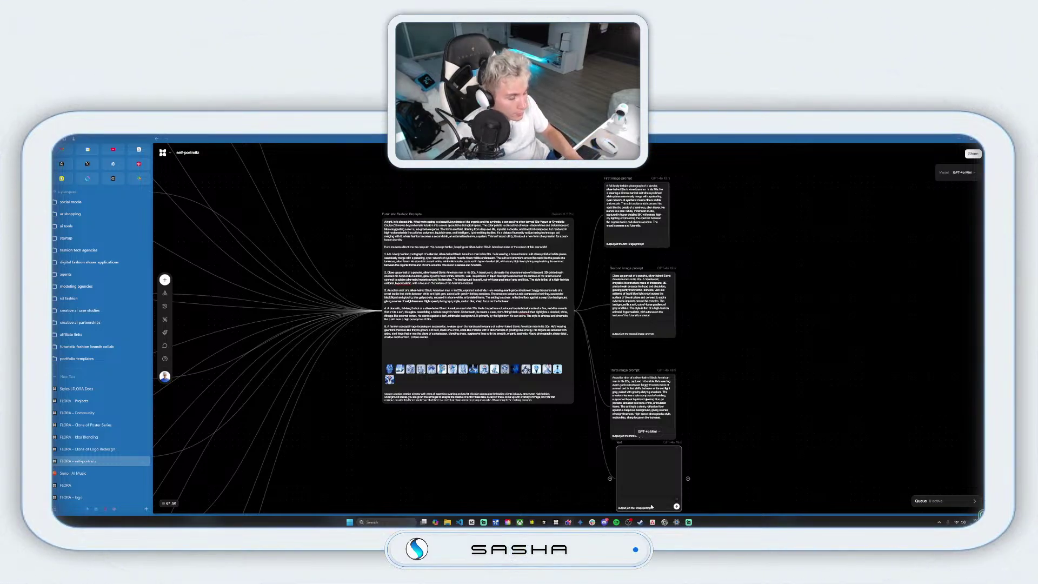
pyautogui.write('forth')
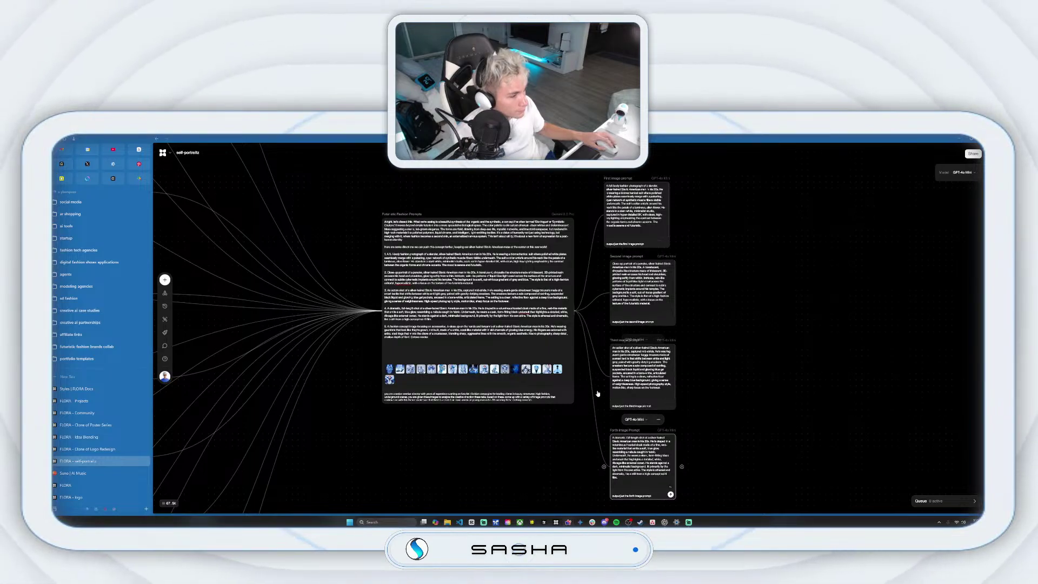
# - Add a fifth text block connected to Futuristic Fashion Prompts and run it with "output just the fifth image prompt"
pyautogui.moveTo(579, 313); pyautogui.dragTo(605, 503)
pyautogui.click(623, 440)
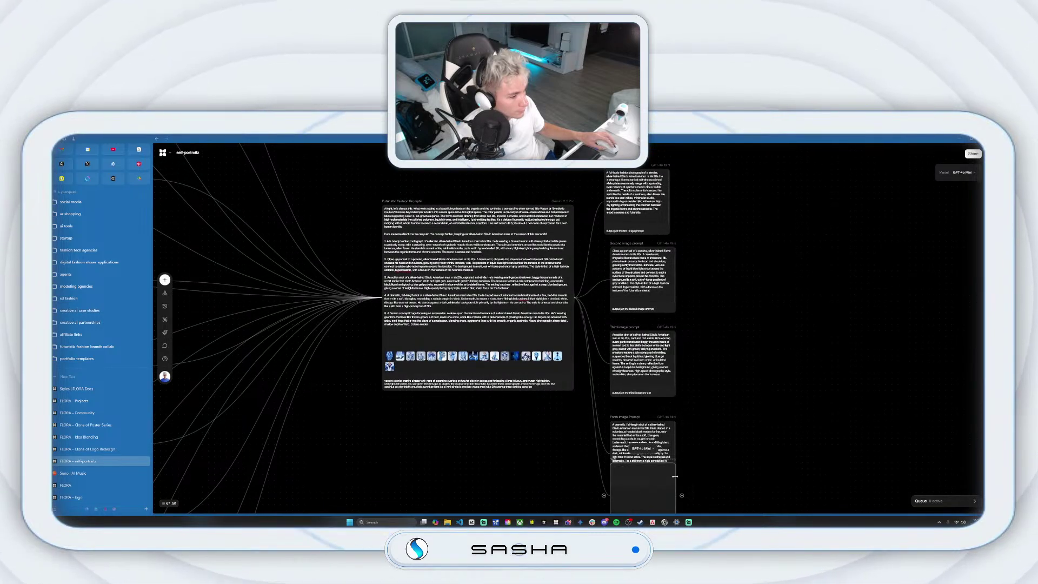
pyautogui.moveTo(710, 455); pyautogui.dragTo(711, 315)
pyautogui.click(633, 375)
pyautogui.write('output just the first image prompt')
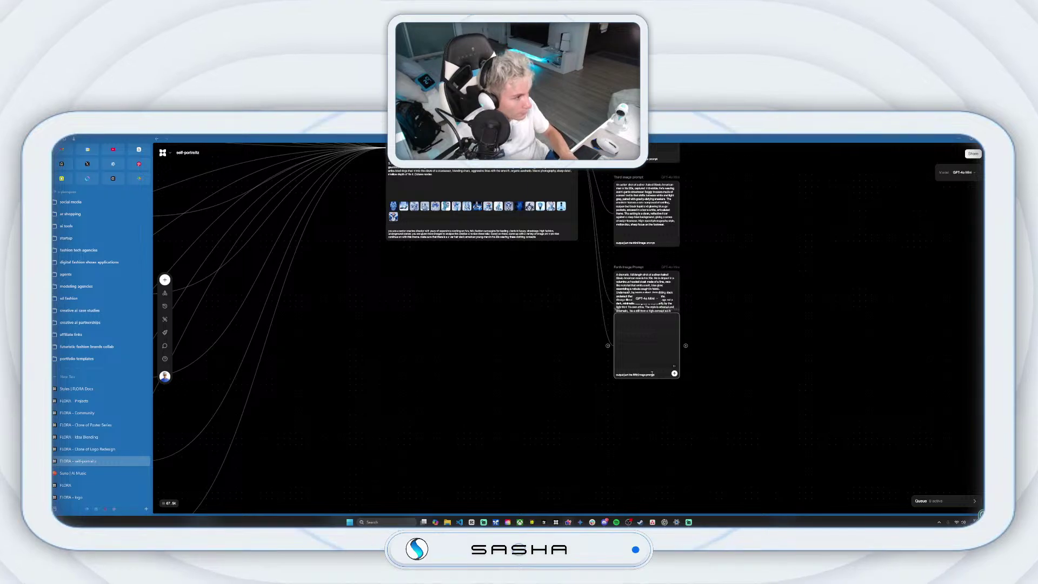
pyautogui.click(675, 373)
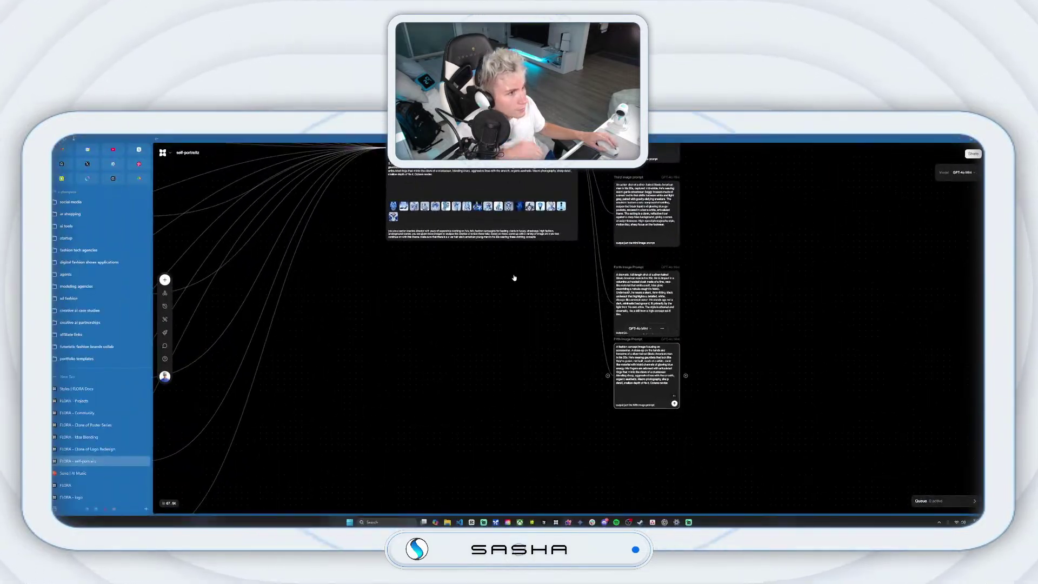
# - Select all five image prompt blocks and auto-arrange them into one aligned, evenly spaced column
pyautogui.hscroll(5, 499, 287)
pyautogui.scroll(3, 447, 332)
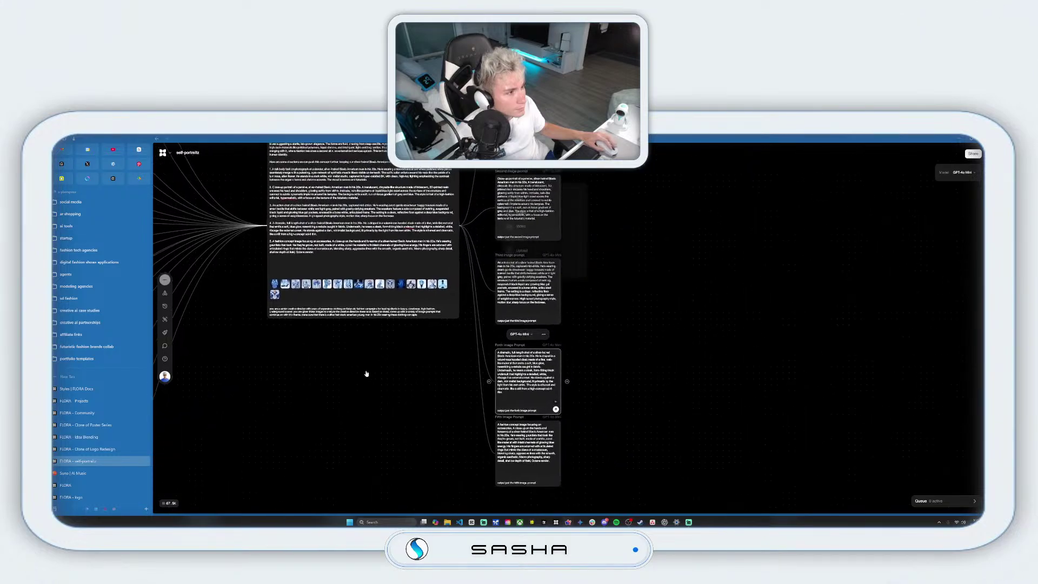
pyautogui.scroll(-3, 544, 291)
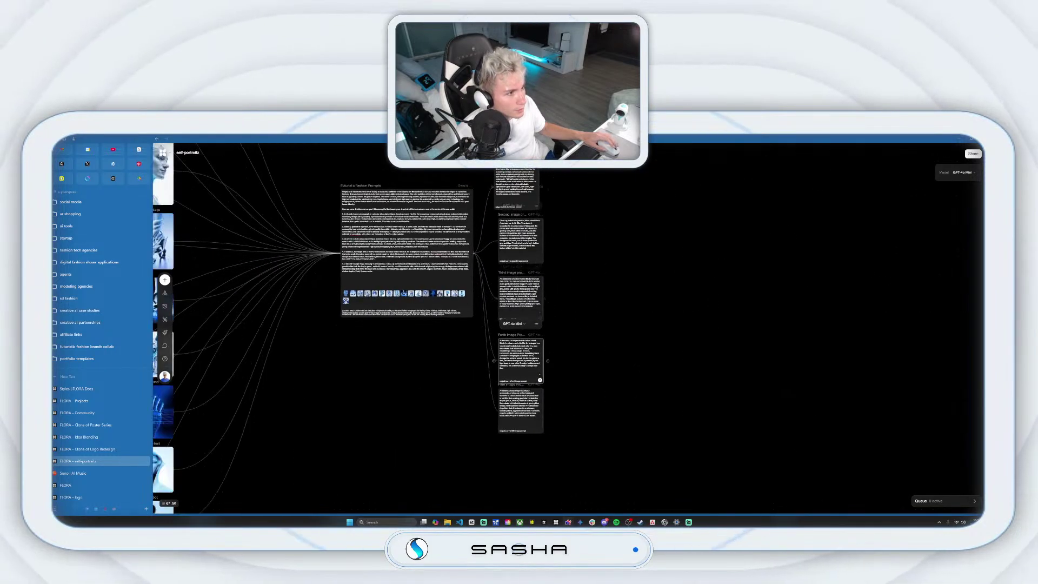
pyautogui.moveTo(484, 162); pyautogui.dragTo(575, 445)
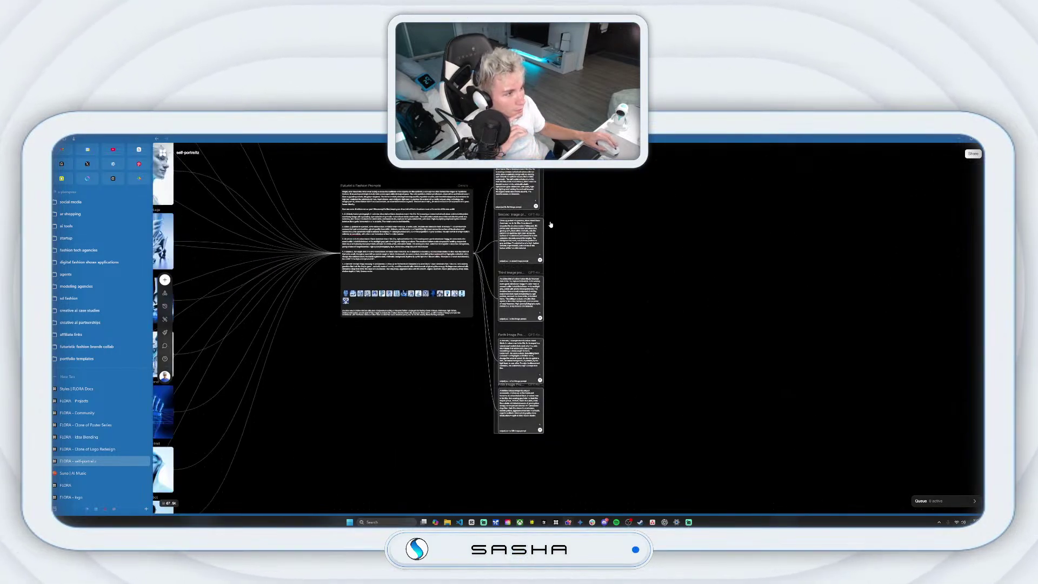
pyautogui.hotkey('shift', 'a')
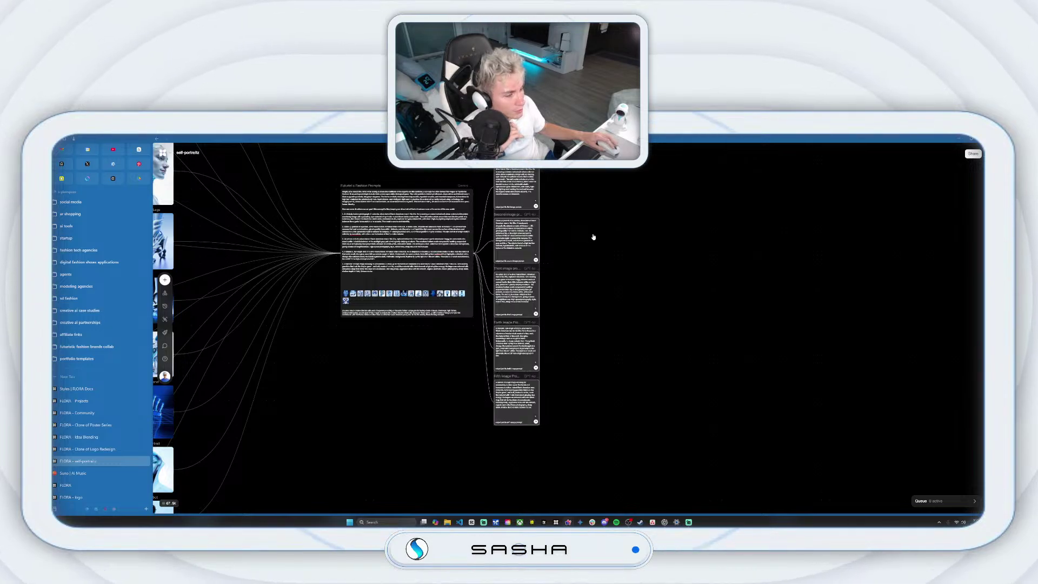
pyautogui.scroll(3, 577, 301)
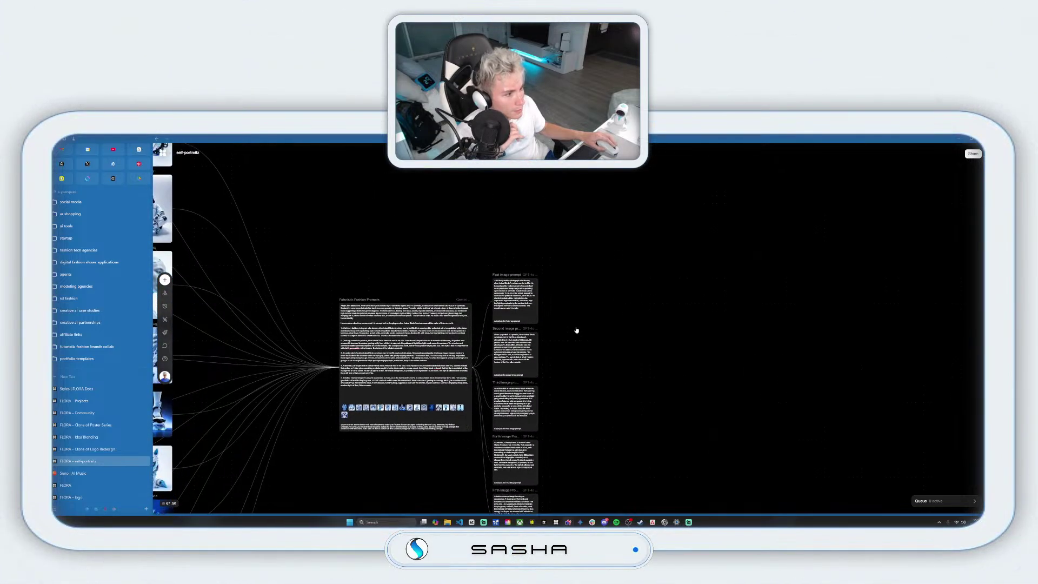
# - Add an image block connected to the output of the first image prompt
pyautogui.hscroll(2, 576, 330)
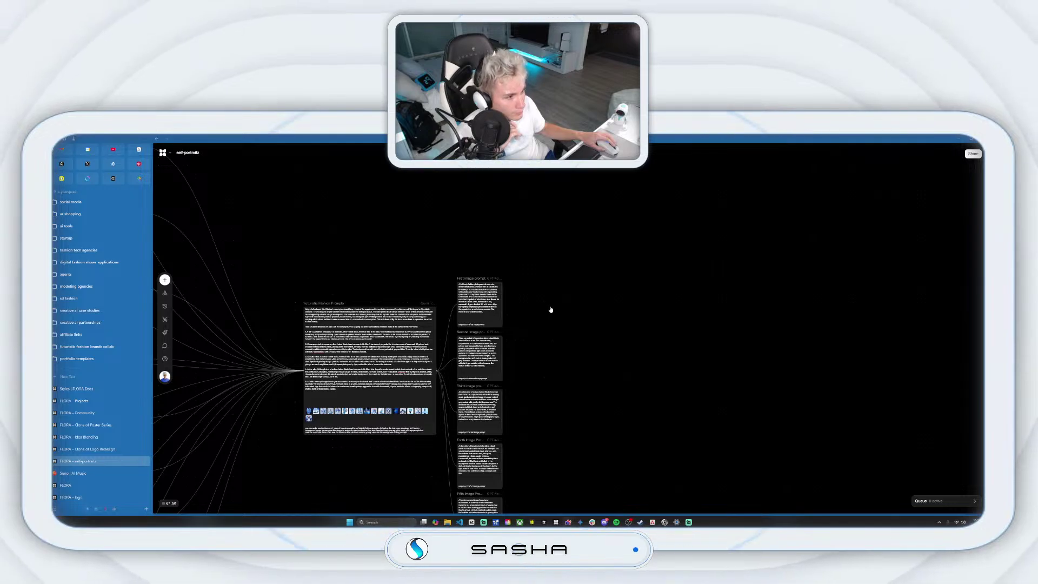
pyautogui.scroll(3, 505, 300)
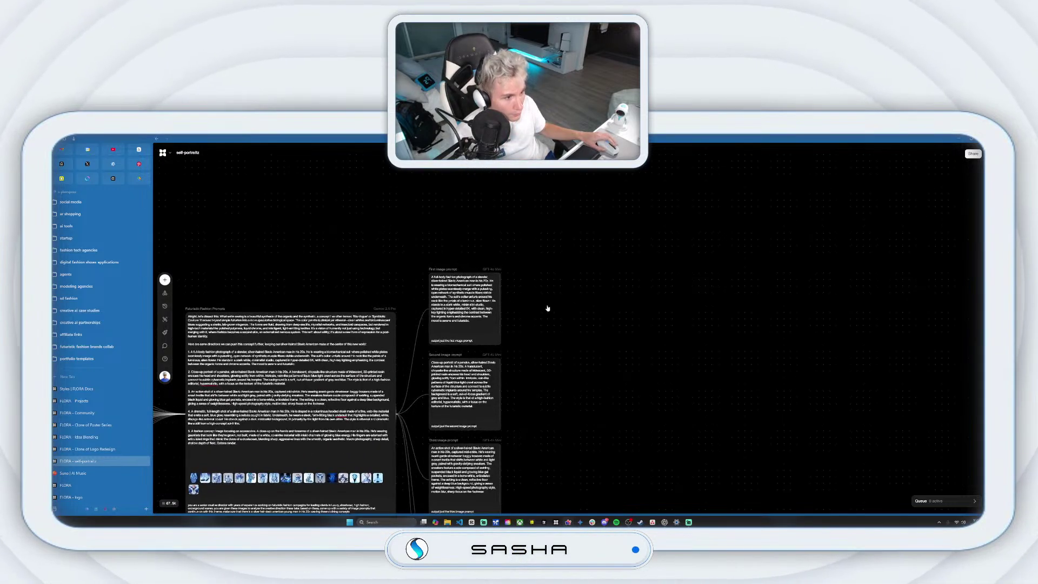
pyautogui.moveTo(552, 361); pyautogui.dragTo(572, 285)
pyautogui.doubleClick(572, 285)
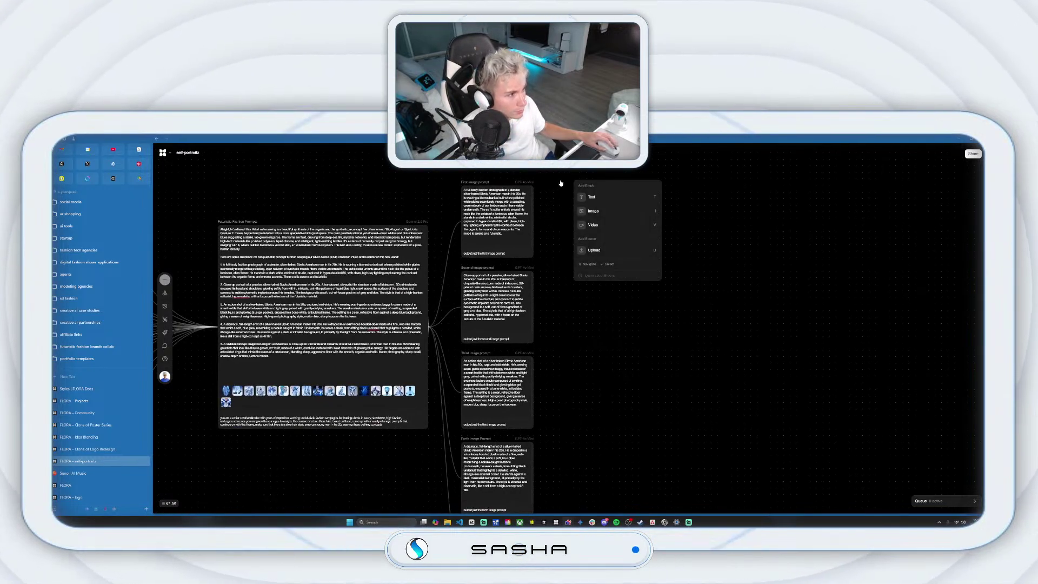
pyautogui.click(774, 243)
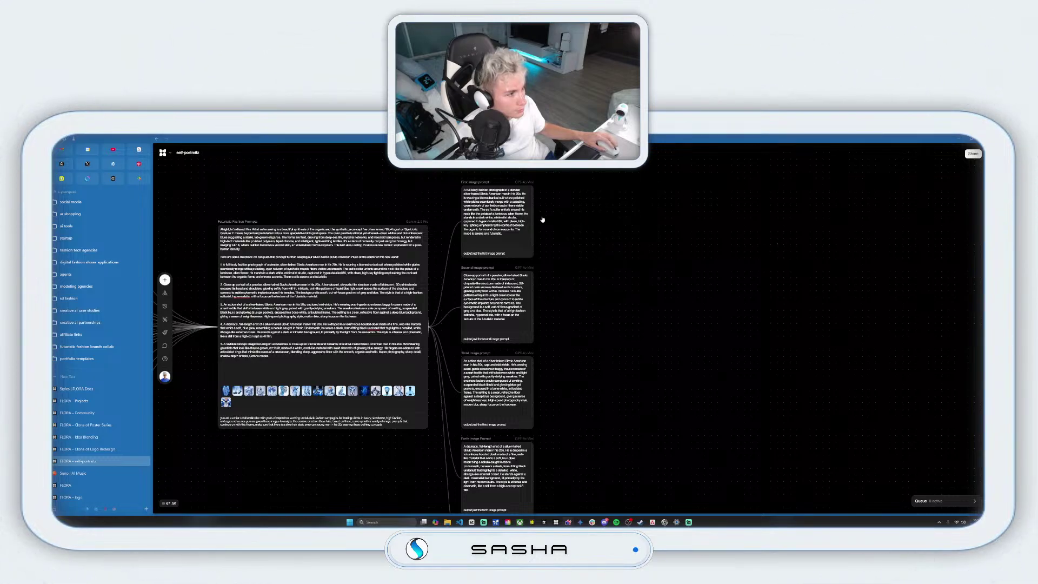
pyautogui.moveTo(613, 210); pyautogui.dragTo(614, 208)
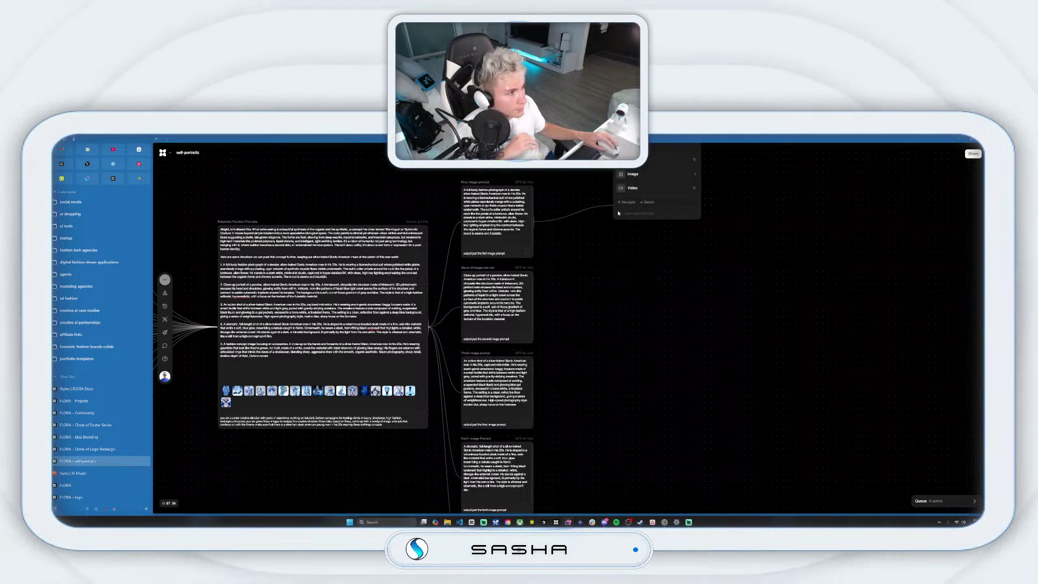
pyautogui.click(642, 178)
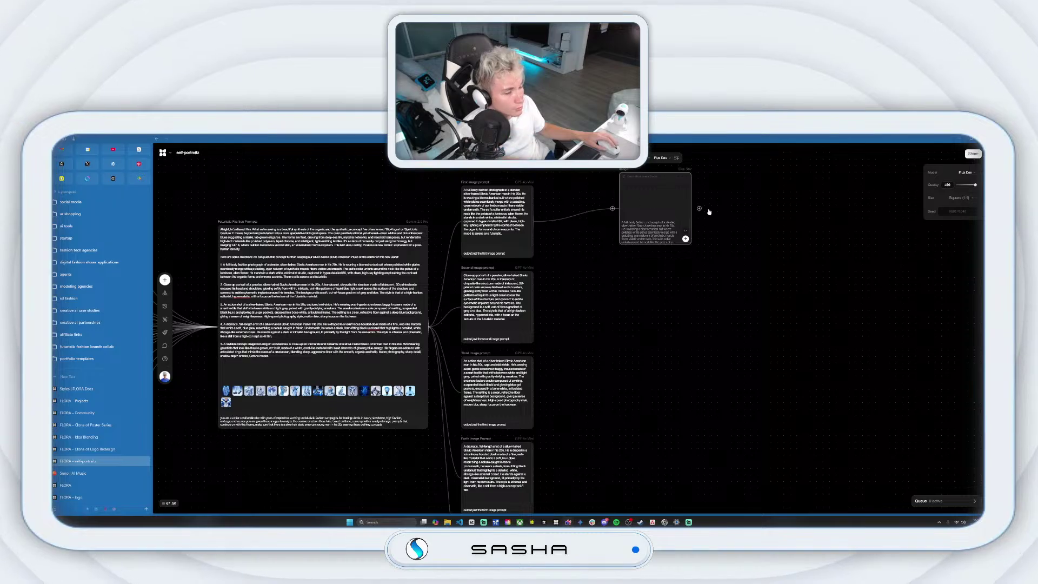
# - Set the size of the first prompt's new image block to 9:16
pyautogui.moveTo(741, 221); pyautogui.dragTo(673, 273)
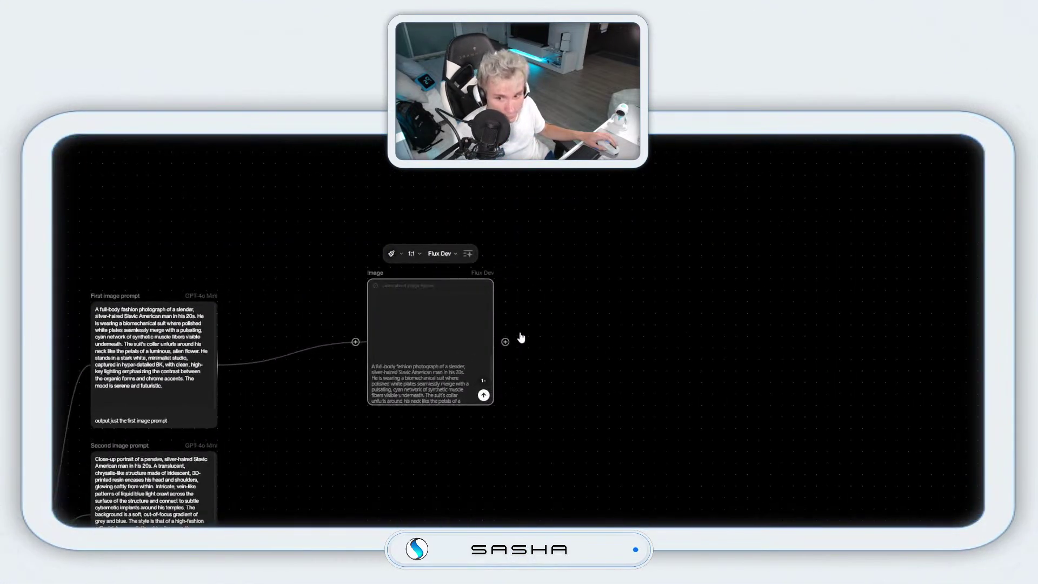
pyautogui.click(439, 253)
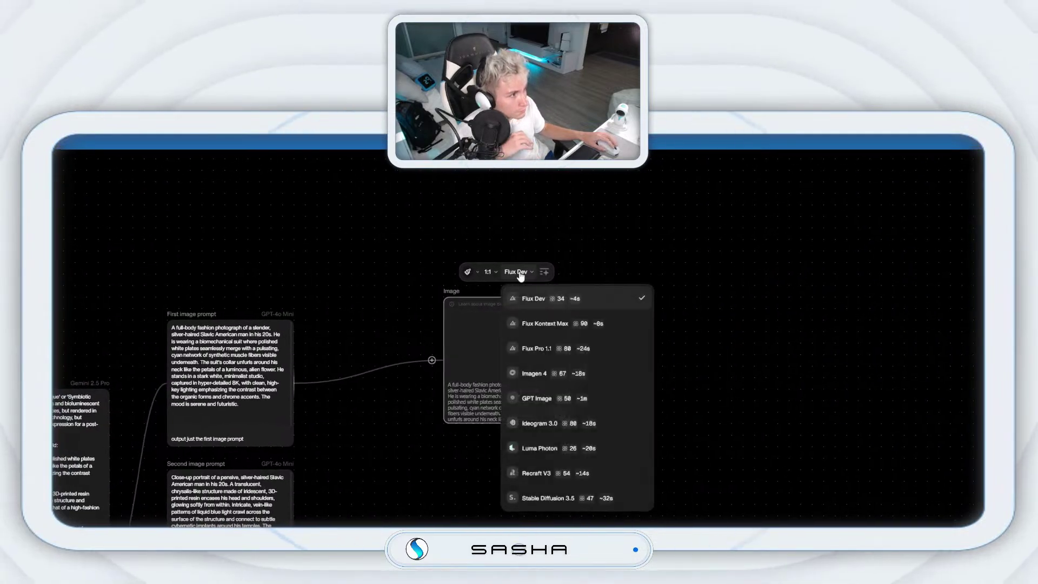
pyautogui.click(449, 283)
pyautogui.click(505, 283)
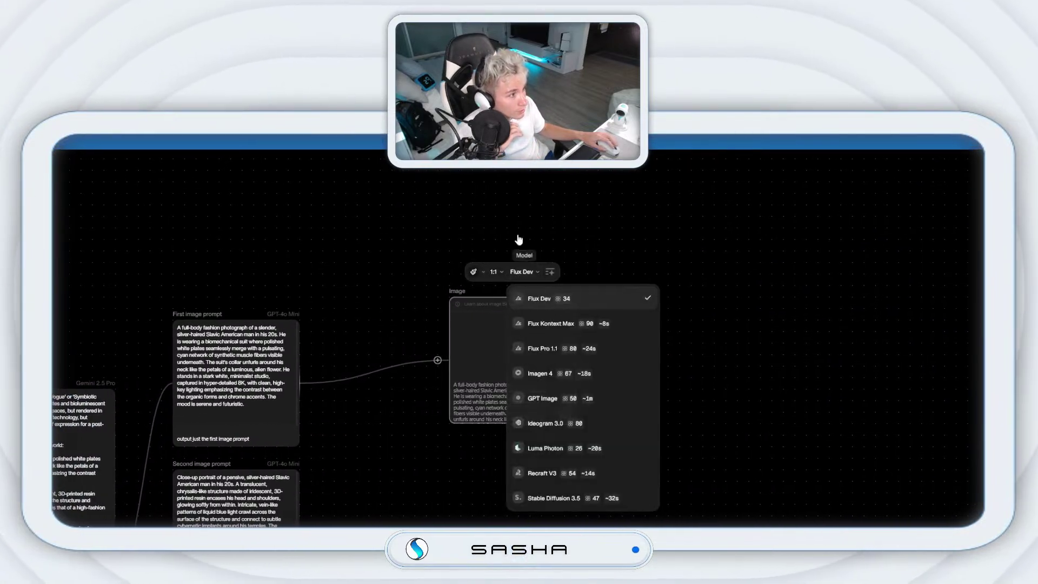
pyautogui.click(498, 241)
pyautogui.click(526, 272)
pyautogui.click(529, 363)
# - Apply the Simulated Sasha style to the first prompt's image block and generate its image
pyautogui.click(512, 272)
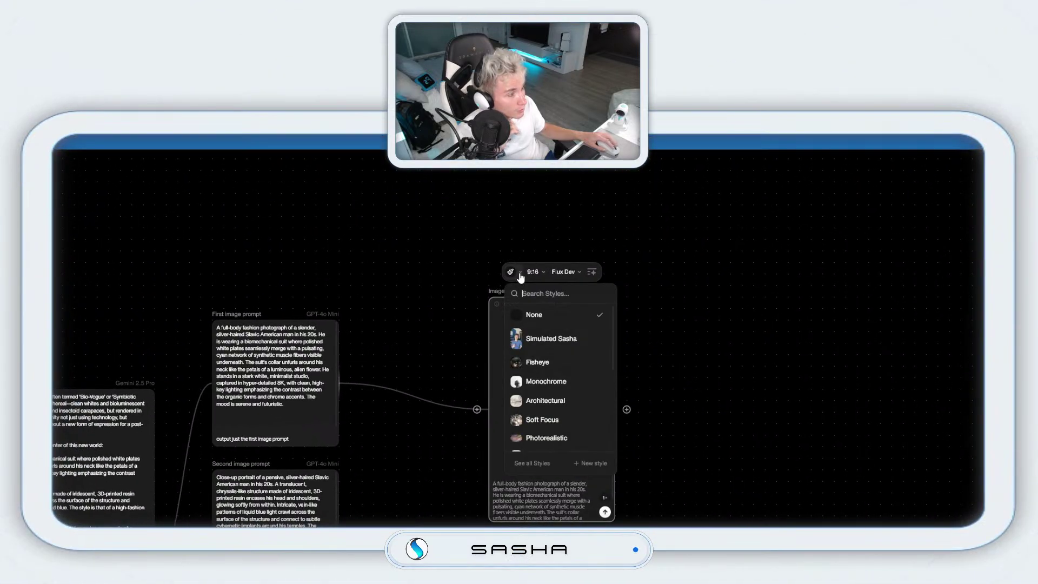
pyautogui.click(521, 337)
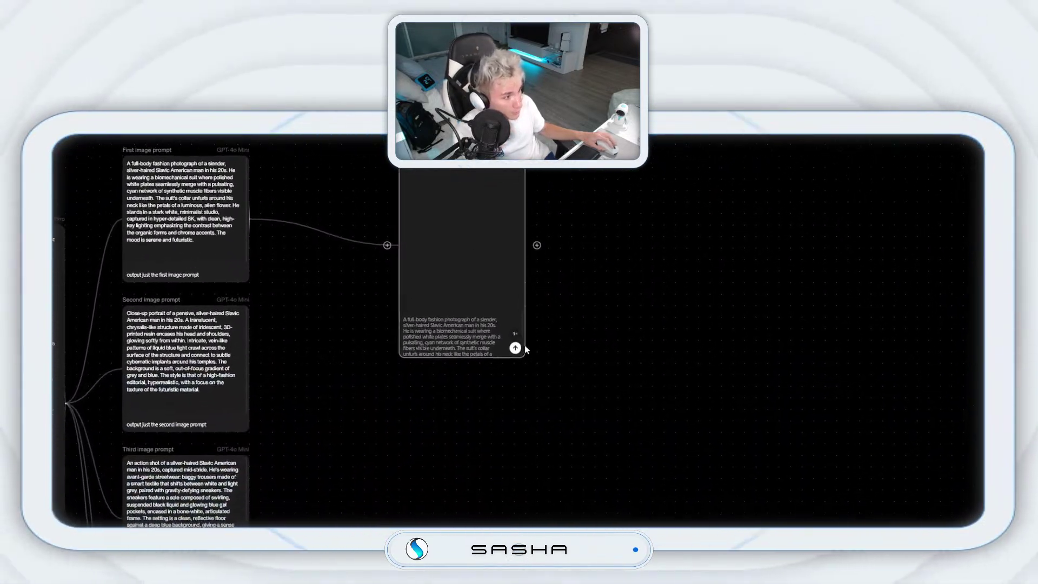
pyautogui.click(519, 331)
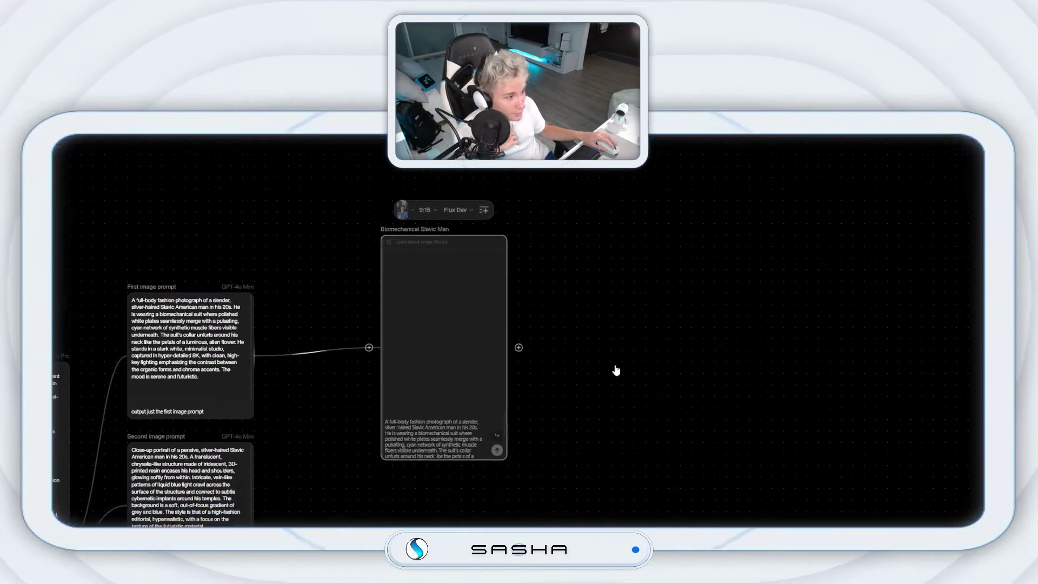
# - Connect a new image block to the output of the second image prompt
pyautogui.scroll(-5, 502, 378)
pyautogui.hscroll(-3, 503, 378)
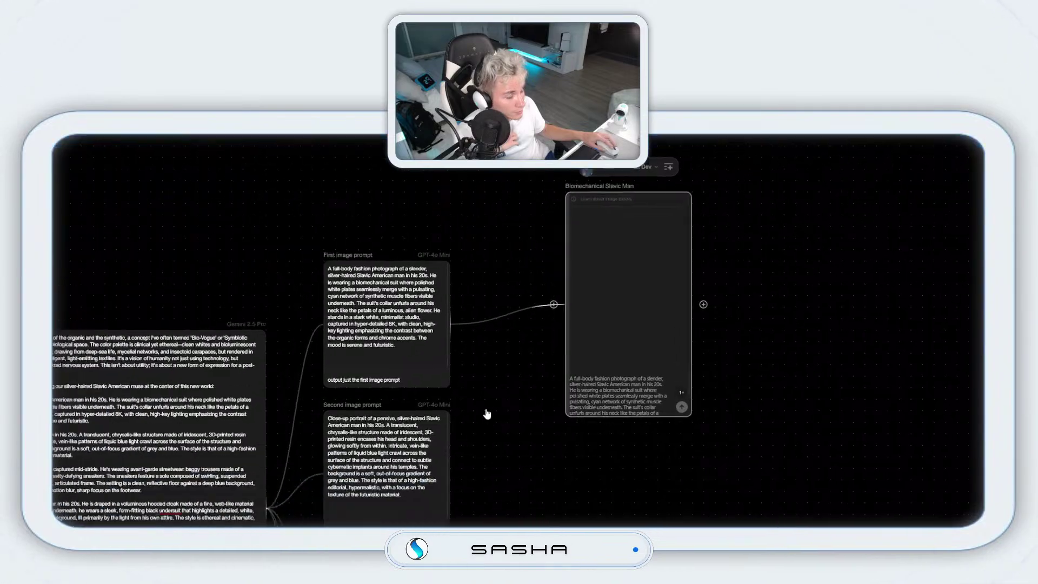
pyautogui.moveTo(522, 331); pyautogui.dragTo(530, 333)
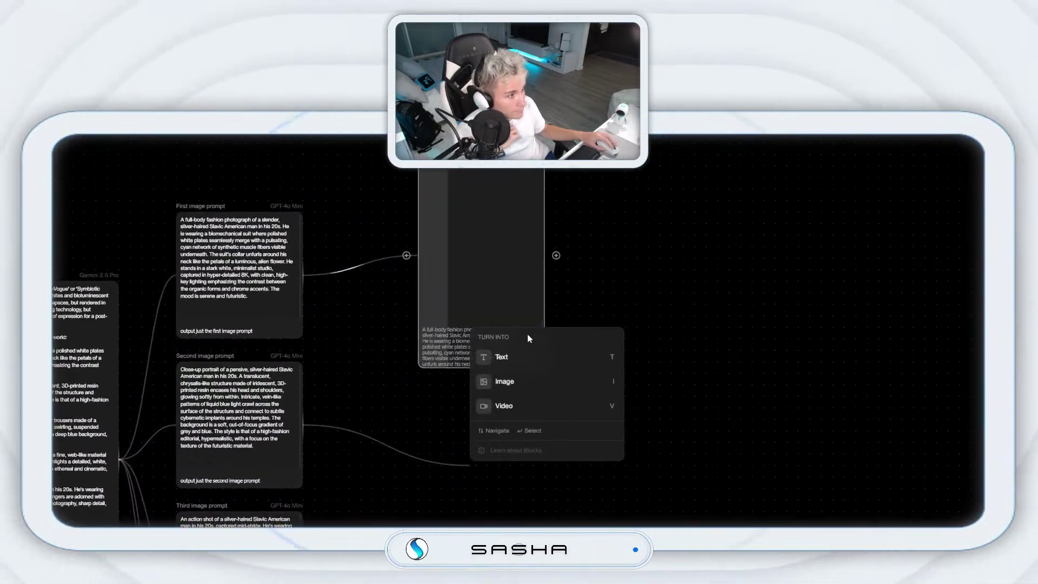
pyautogui.click(521, 333)
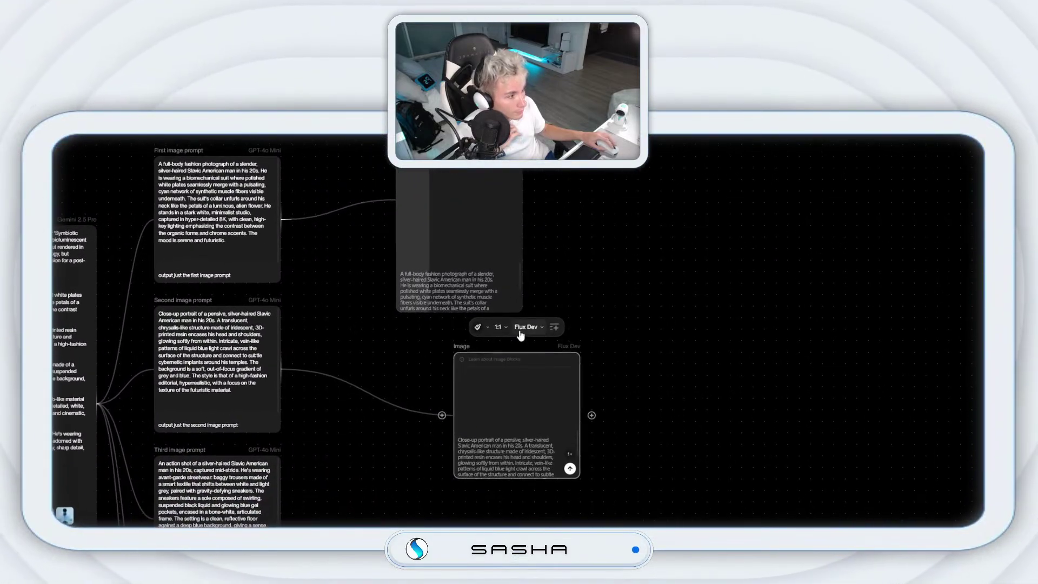
# - Change the size of the second prompt's image block to 9:16
pyautogui.click(513, 326)
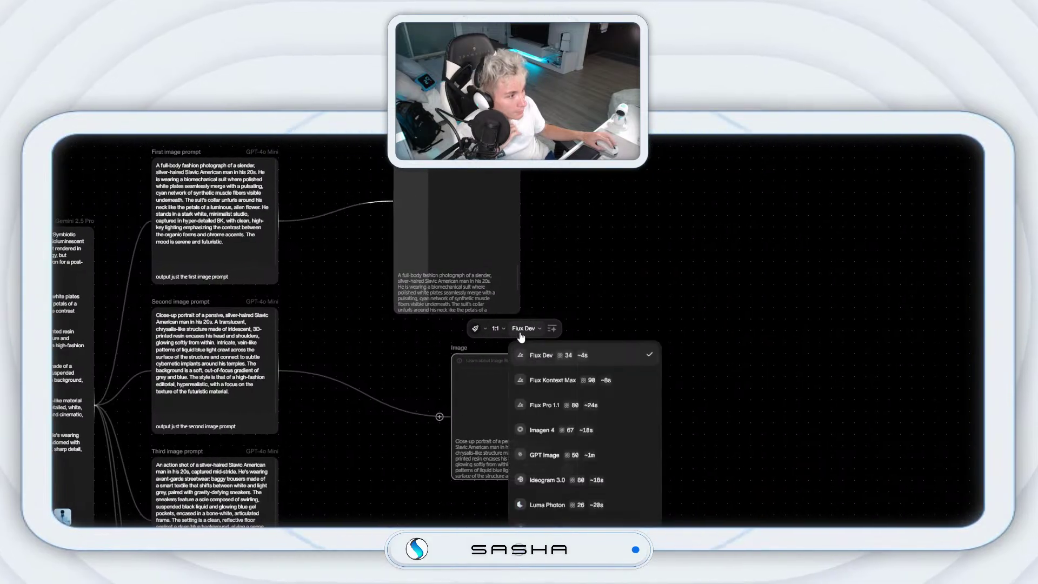
pyautogui.scroll(-2, 522, 347)
pyautogui.click(514, 420)
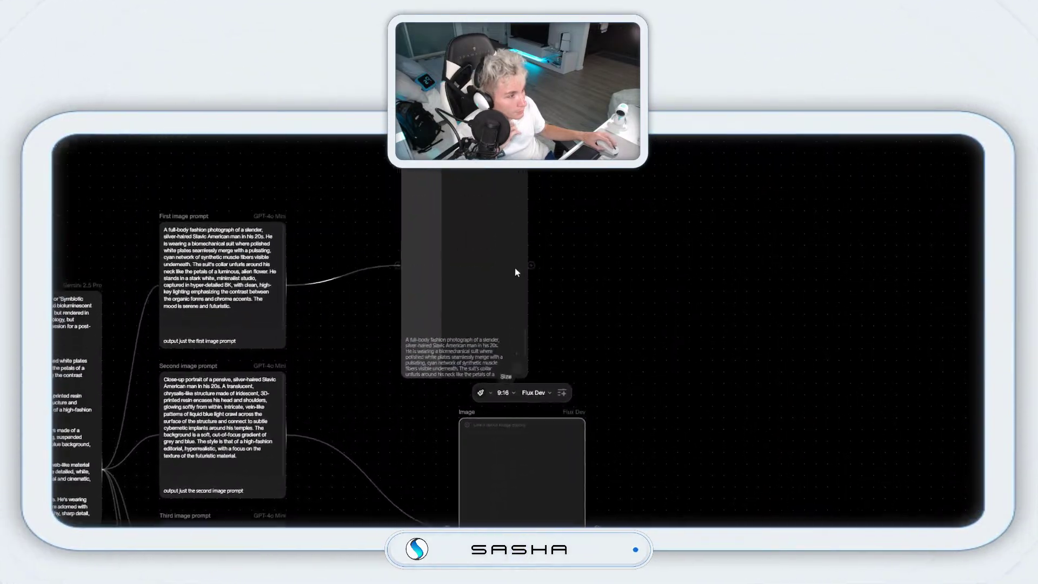
# - Align the second prompt's image block beneath the first image block and give it the Simulated Sasha style
pyautogui.scroll(3, 517, 329)
pyautogui.scroll(3, 510, 305)
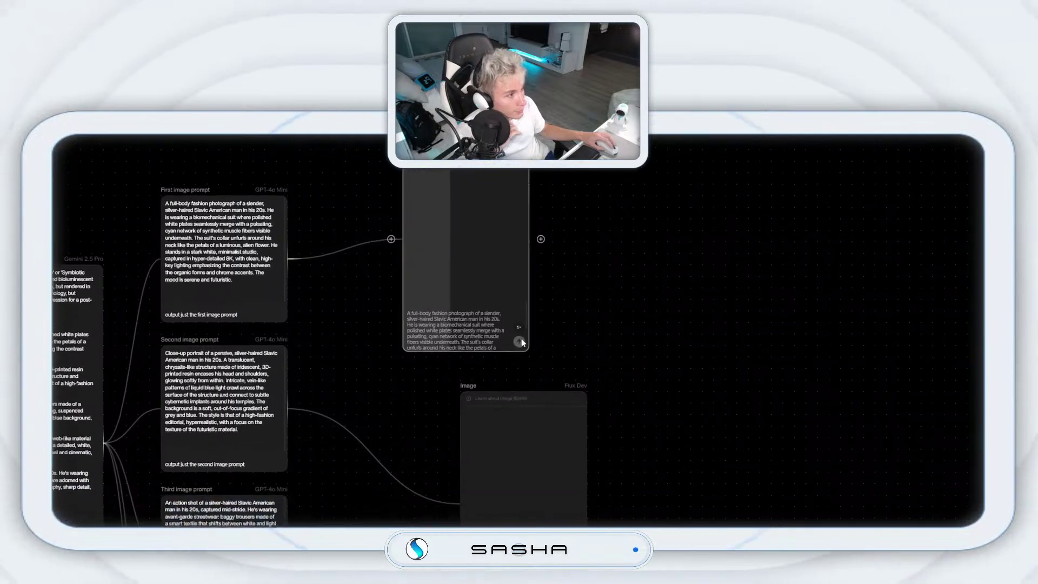
pyautogui.hscroll(-2, 511, 287)
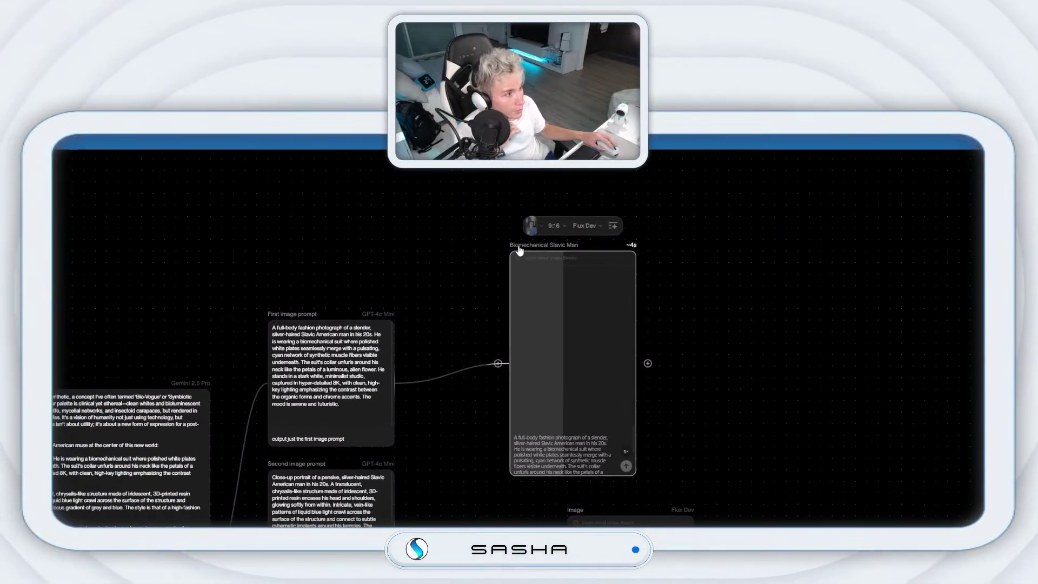
pyautogui.scroll(-2, 510, 287)
pyautogui.scroll(-5, 520, 207)
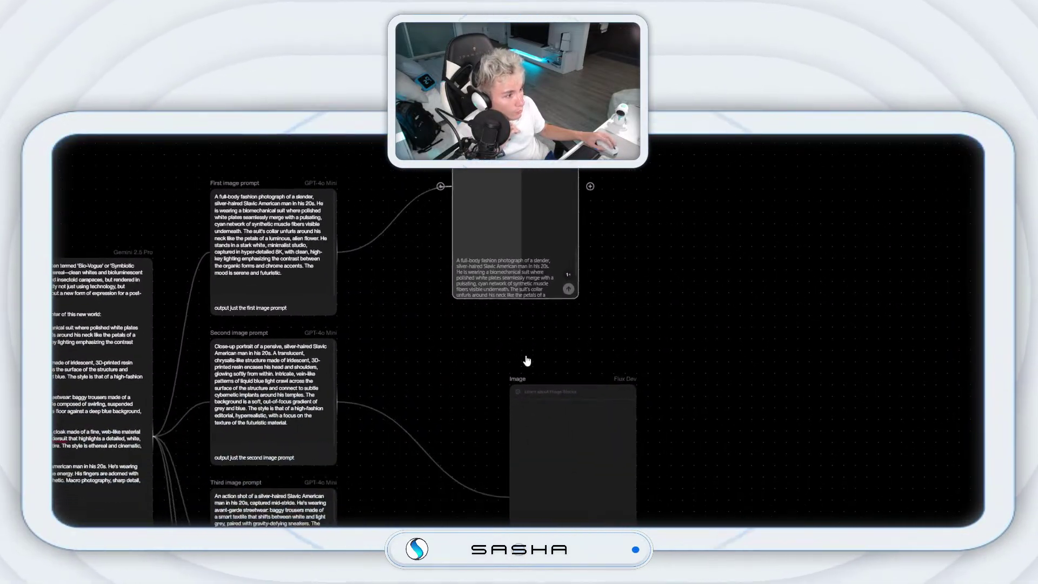
pyautogui.scroll(1, 519, 335)
pyautogui.hscroll(2, 519, 336)
pyautogui.click(517, 333)
pyautogui.scroll(-2, 519, 335)
pyautogui.hscroll(1, 519, 336)
pyautogui.click(522, 335)
pyautogui.scroll(1, 522, 333)
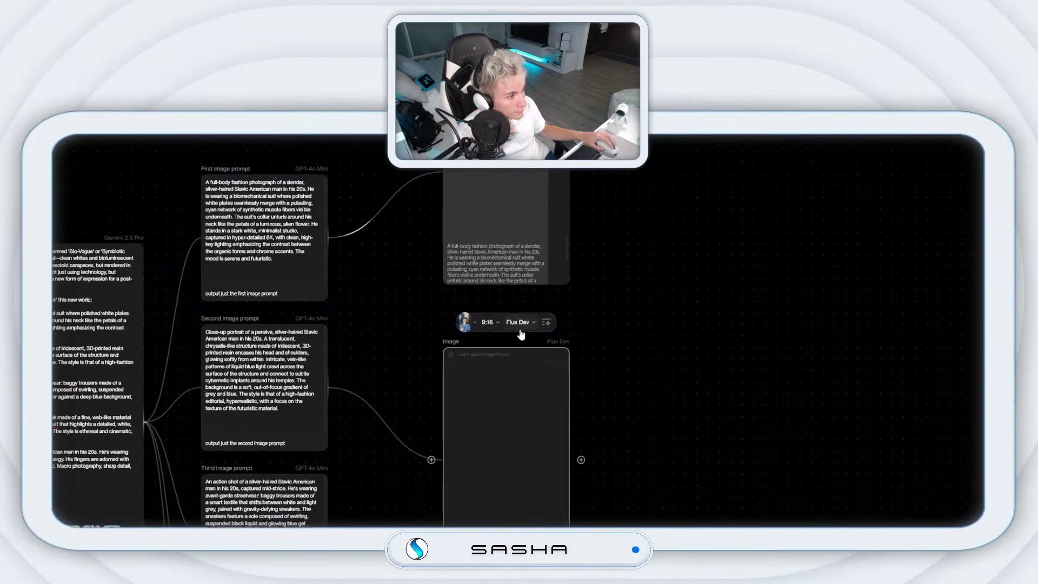
# - Generate four image variations from the second image prompt
pyautogui.scroll(-4, 527, 378)
pyautogui.hscroll(2, 527, 378)
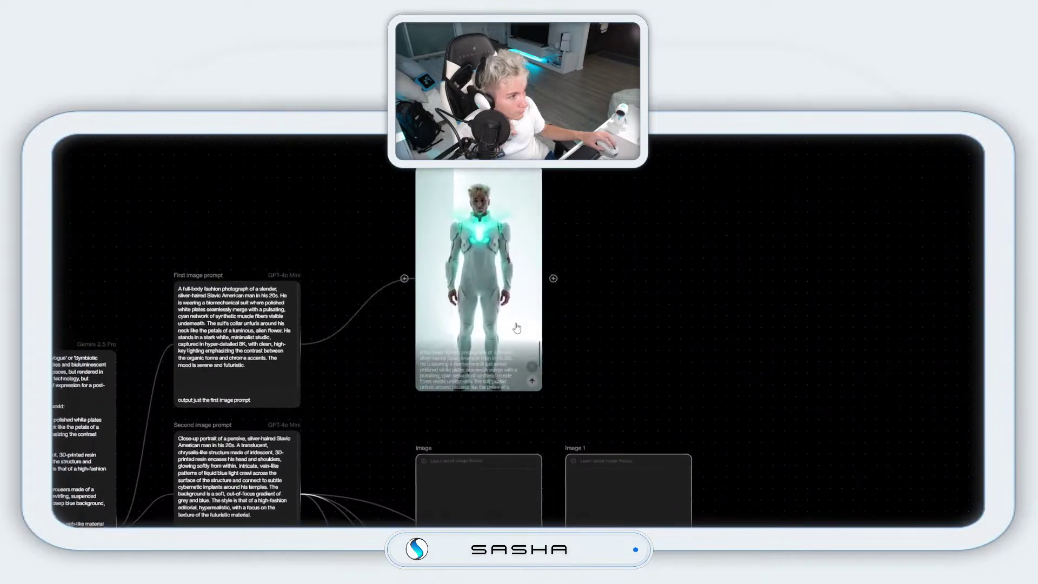
# - Set the first prompt's image block to four variations and run the generation again
pyautogui.scroll(-1, 516, 327)
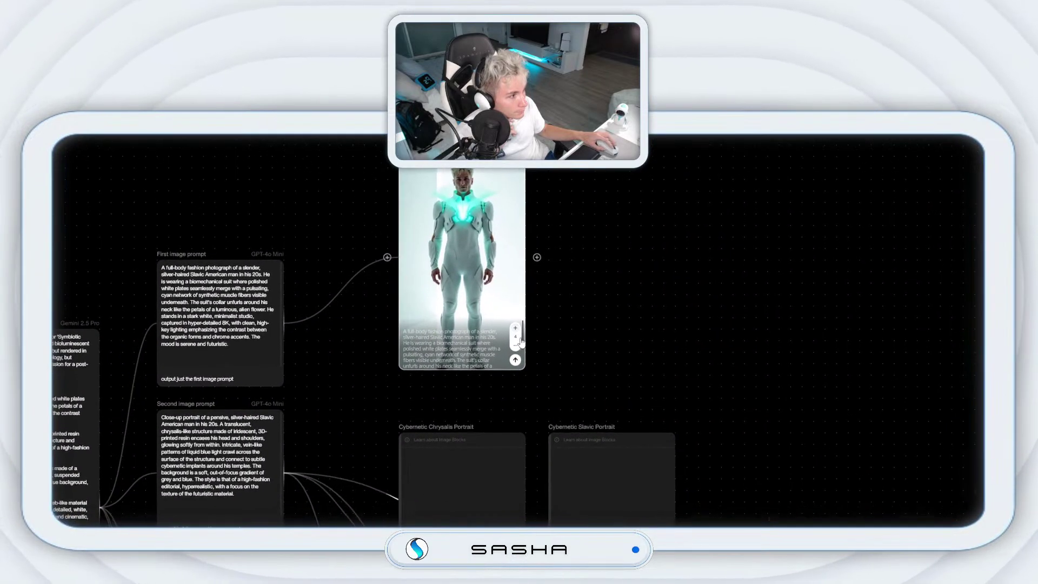
pyautogui.scroll(-4, 521, 336)
pyautogui.hscroll(6, 527, 338)
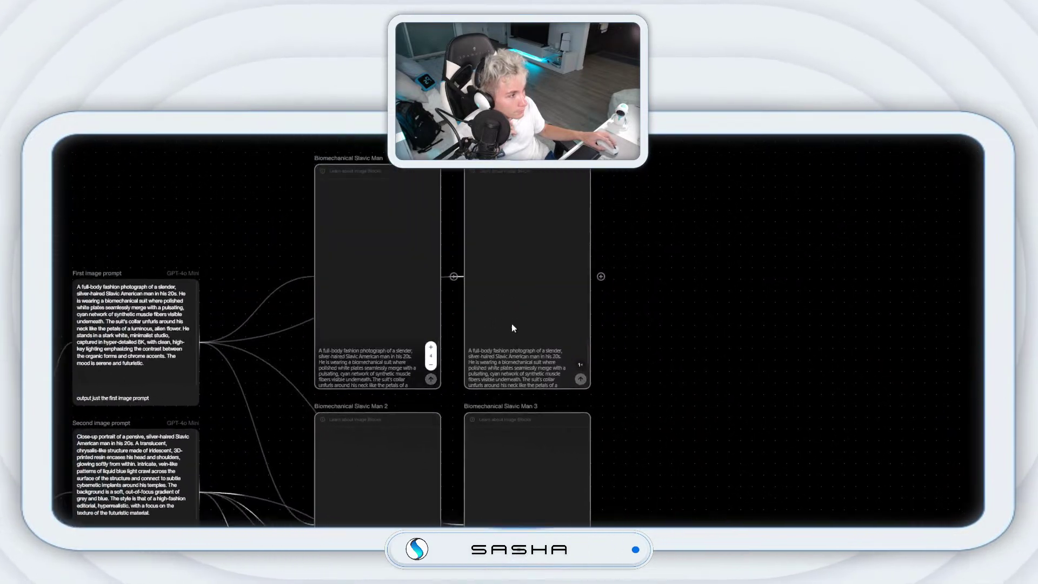
# - Branch a new image block off the third image prompt, below the portrait blocks
pyautogui.scroll(-5, 511, 323)
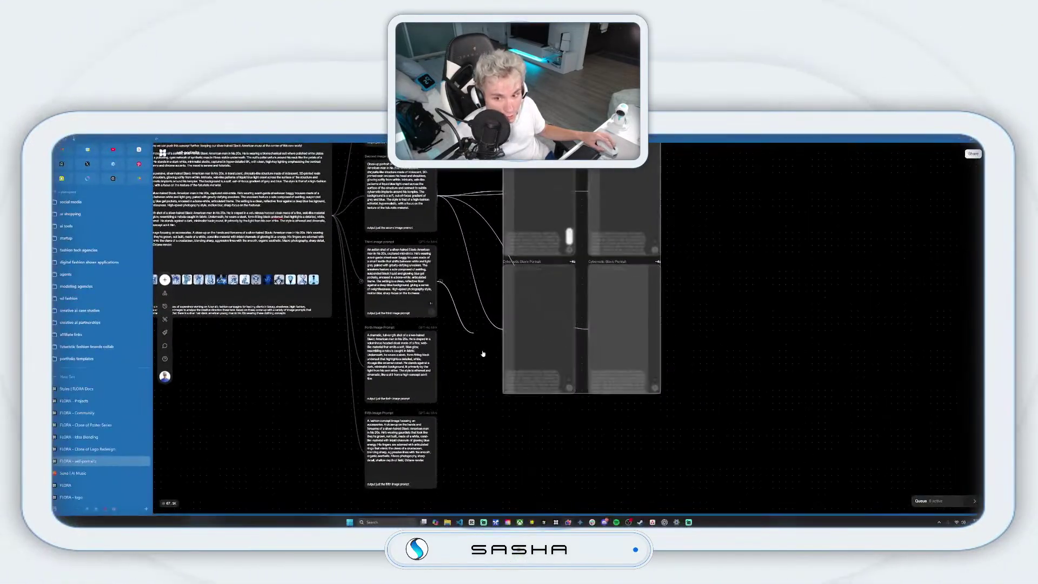
pyautogui.moveTo(483, 353); pyautogui.dragTo(517, 429)
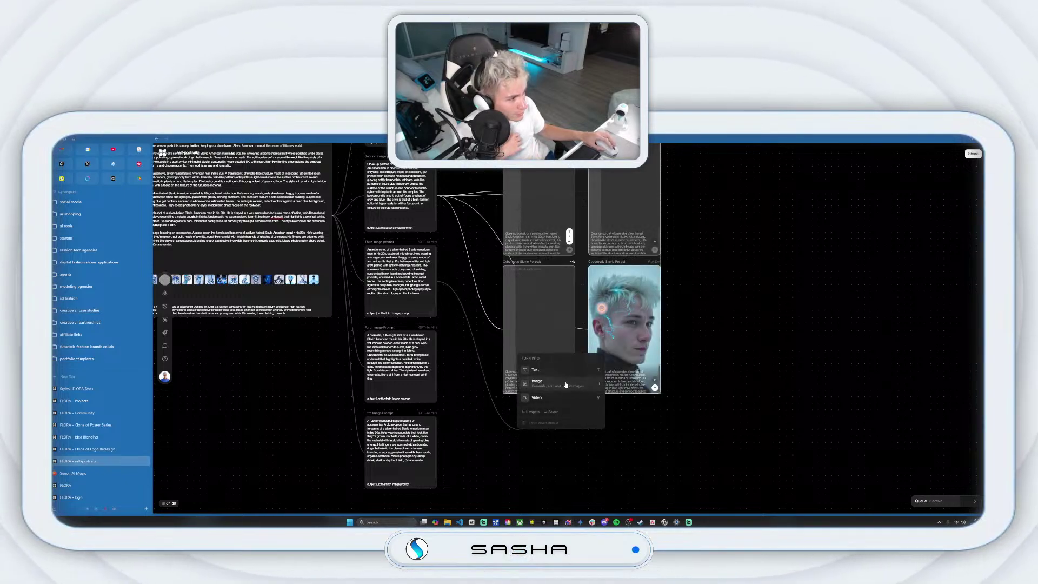
pyautogui.click(566, 384)
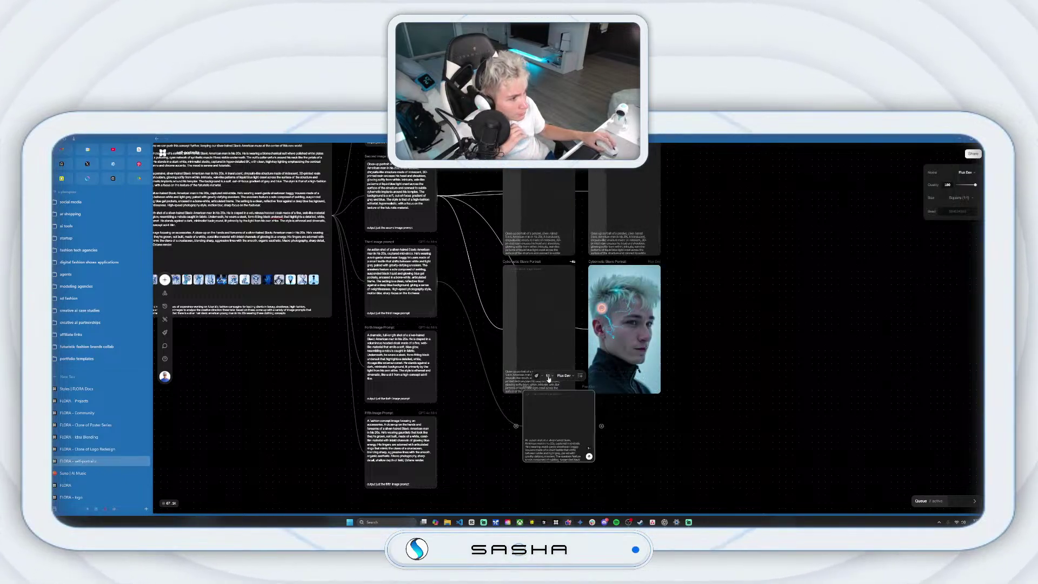
# - Set the third prompt's image block to 9:16 with the Simulated Sasha style and generate four variations
pyautogui.click(559, 460)
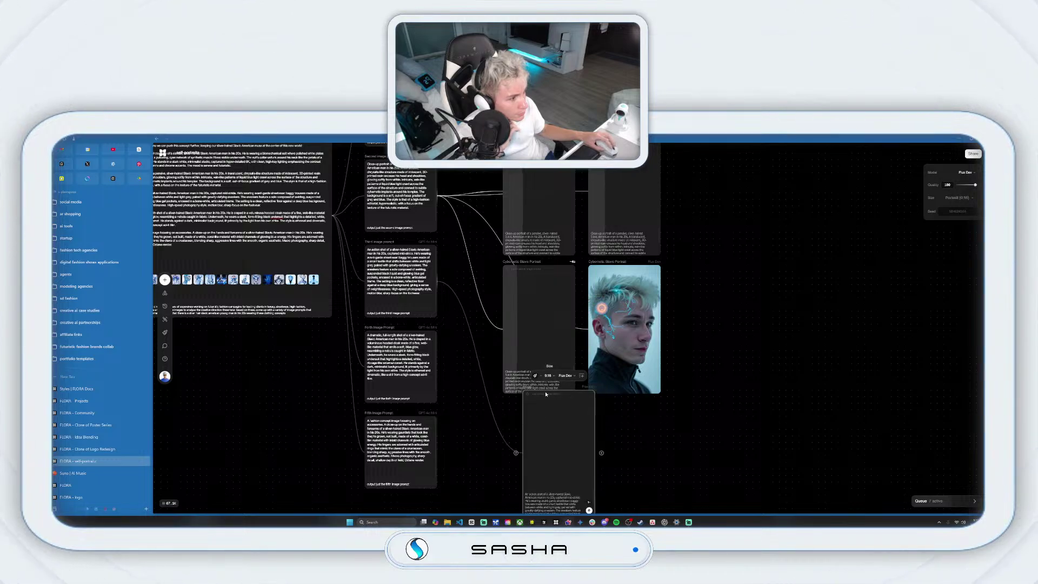
pyautogui.click(563, 414)
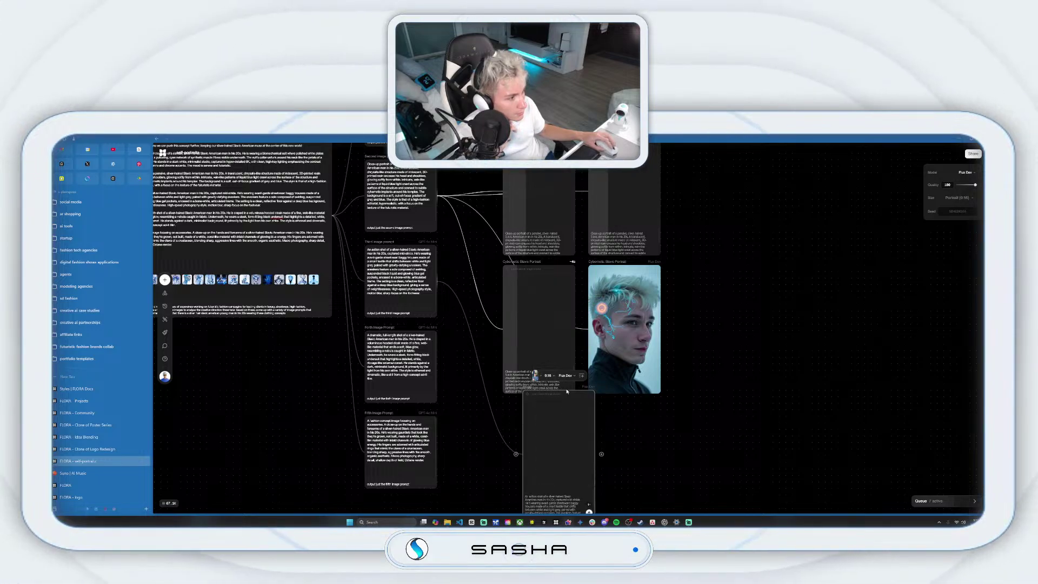
pyautogui.scroll(-1, 570, 445)
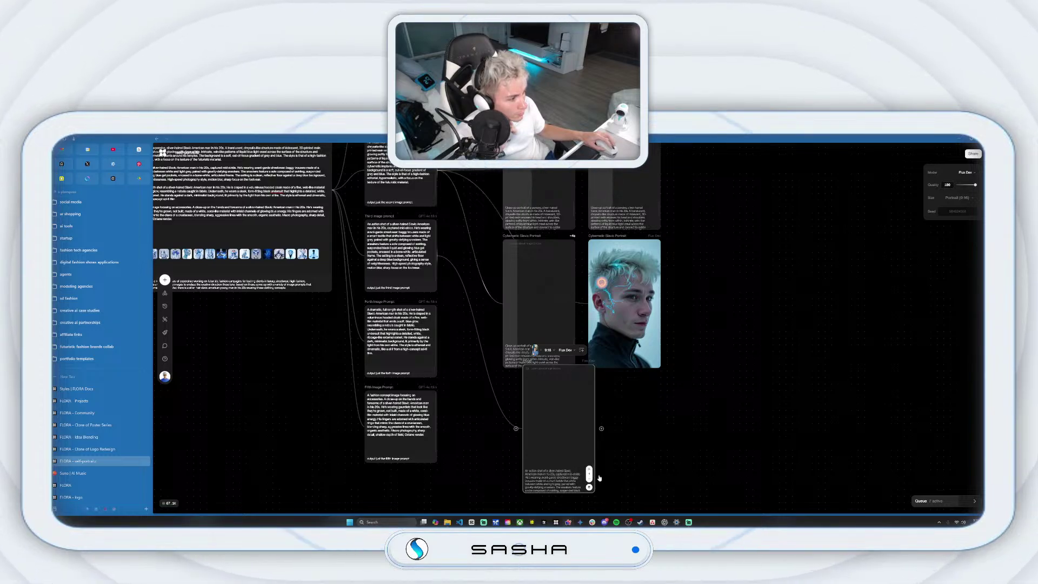
pyautogui.click(590, 487)
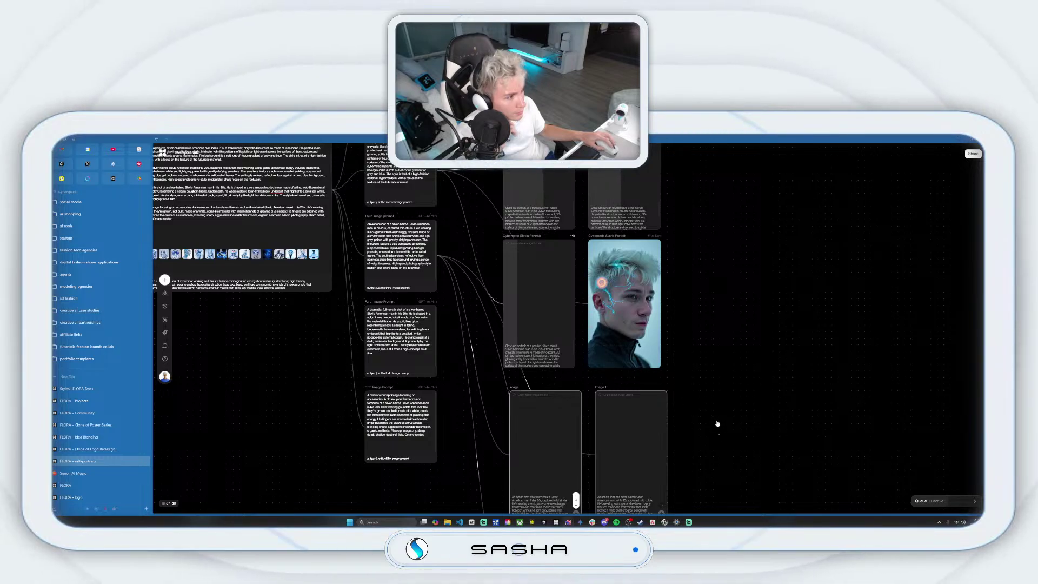
# - Add an image block connected to the fourth image prompt, below the third prompt's image blocks
pyautogui.doubleClick(730, 308)
pyautogui.scroll(-3, 730, 307)
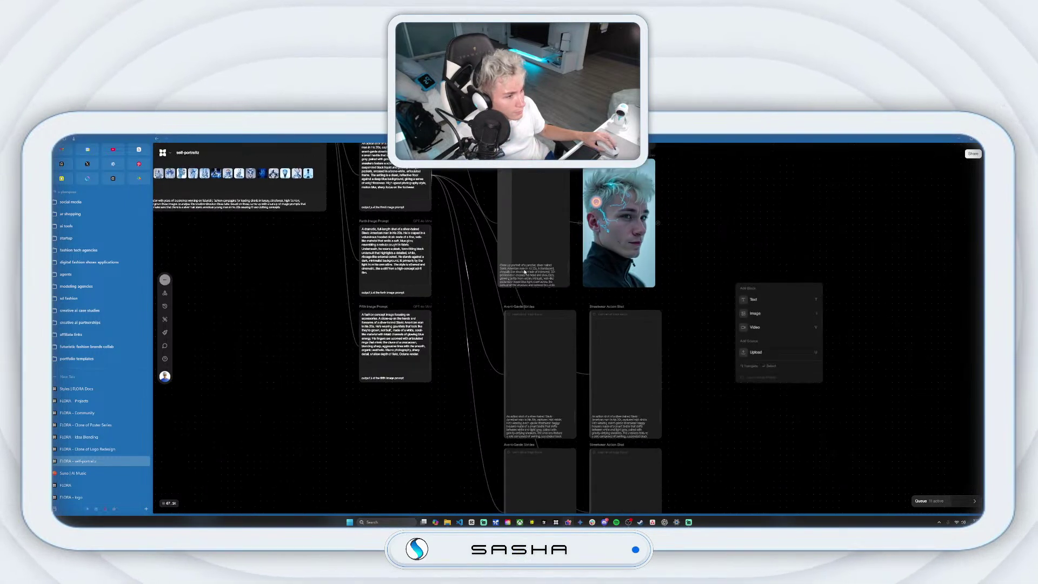
pyautogui.scroll(-6, 465, 281)
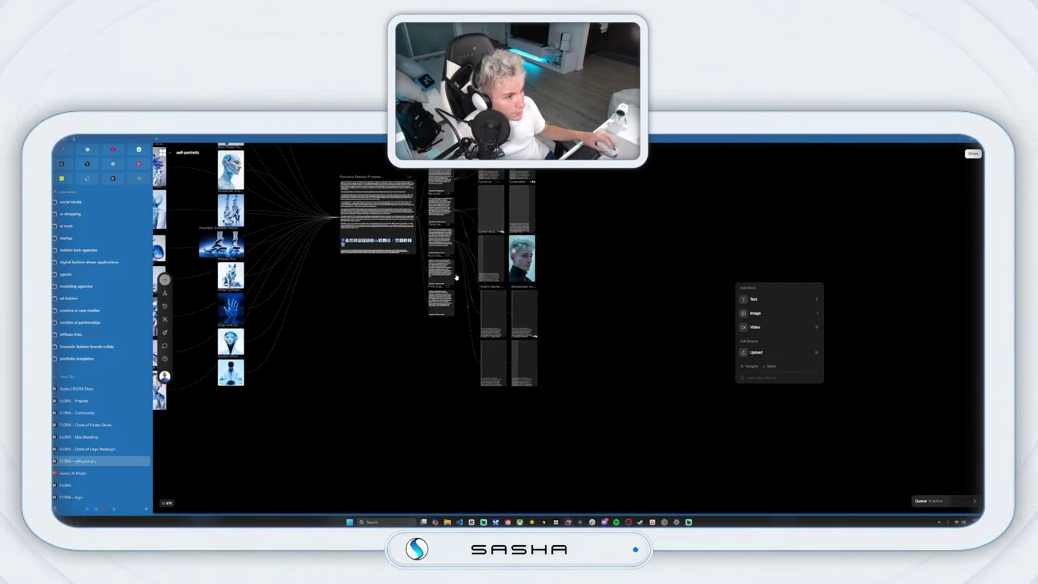
pyautogui.press('Escape')
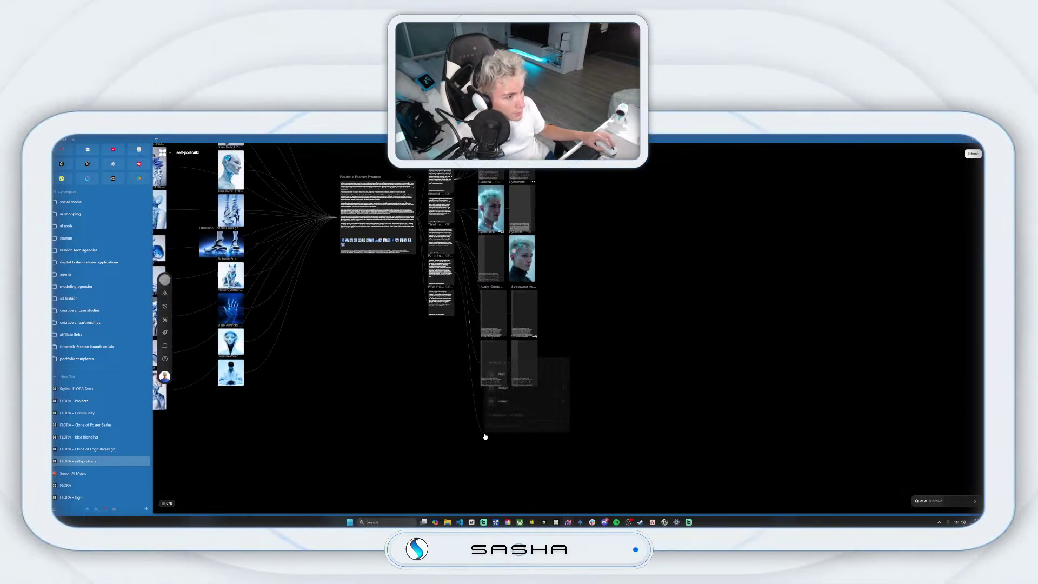
pyautogui.doubleClick(485, 434)
pyautogui.click(506, 390)
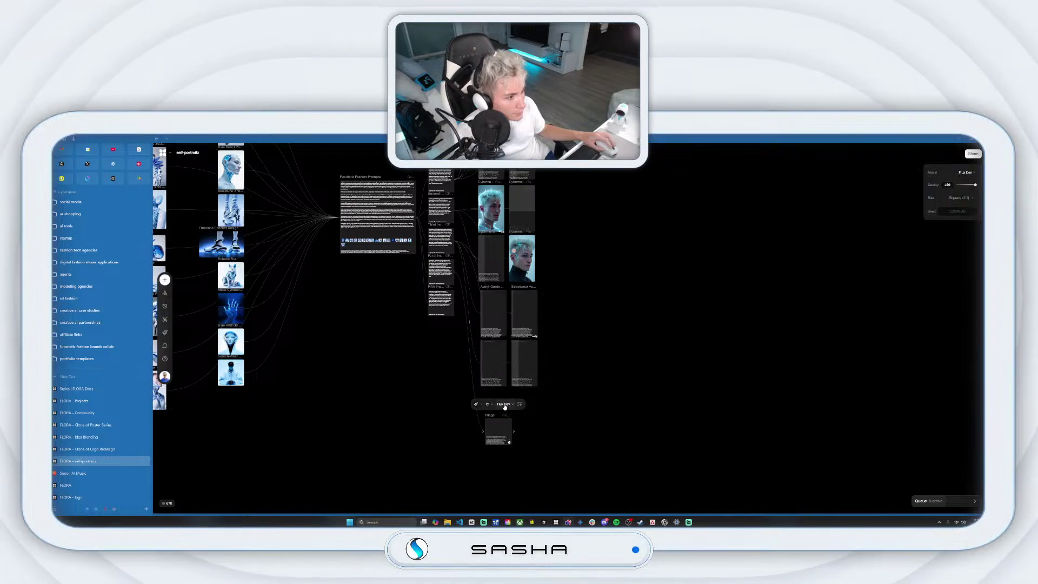
# - Set the fourth prompt's image block to 9:16 with the Simulated Sasha style and generate four variations
pyautogui.click(504, 405)
pyautogui.click(489, 404)
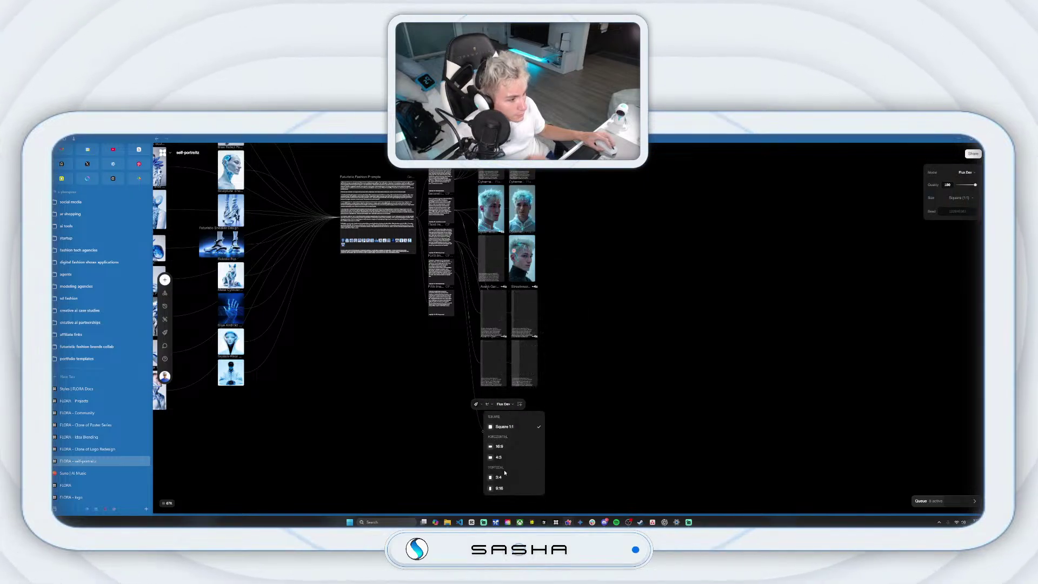
pyautogui.click(500, 488)
pyautogui.click(475, 404)
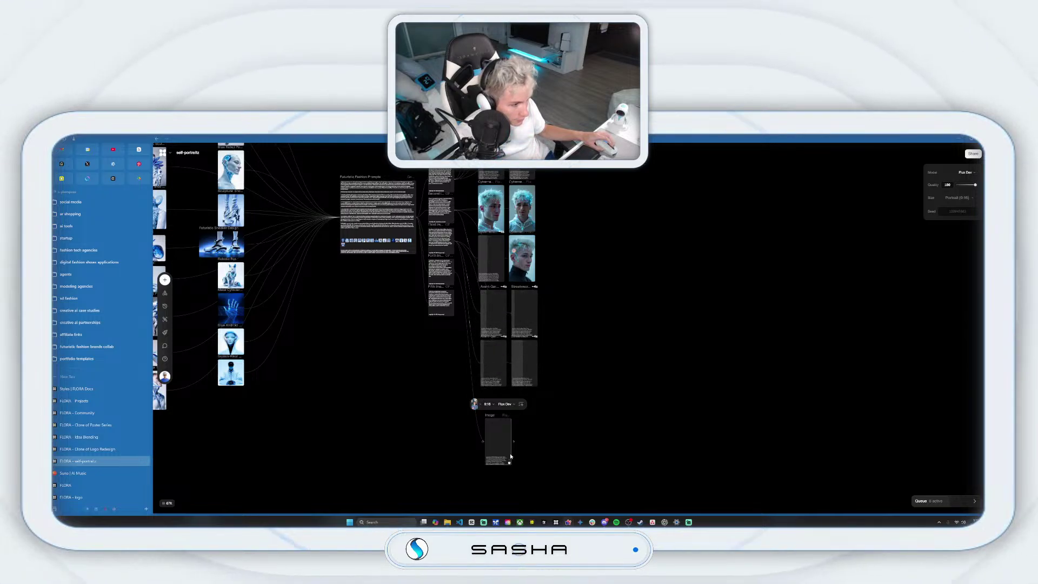
pyautogui.scroll(3, 513, 455)
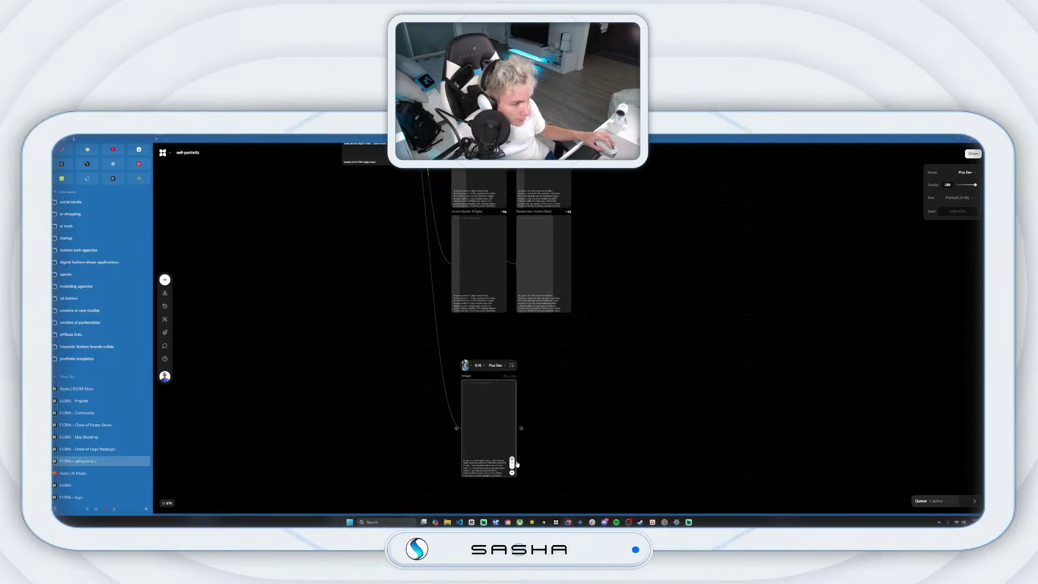
pyautogui.click(513, 474)
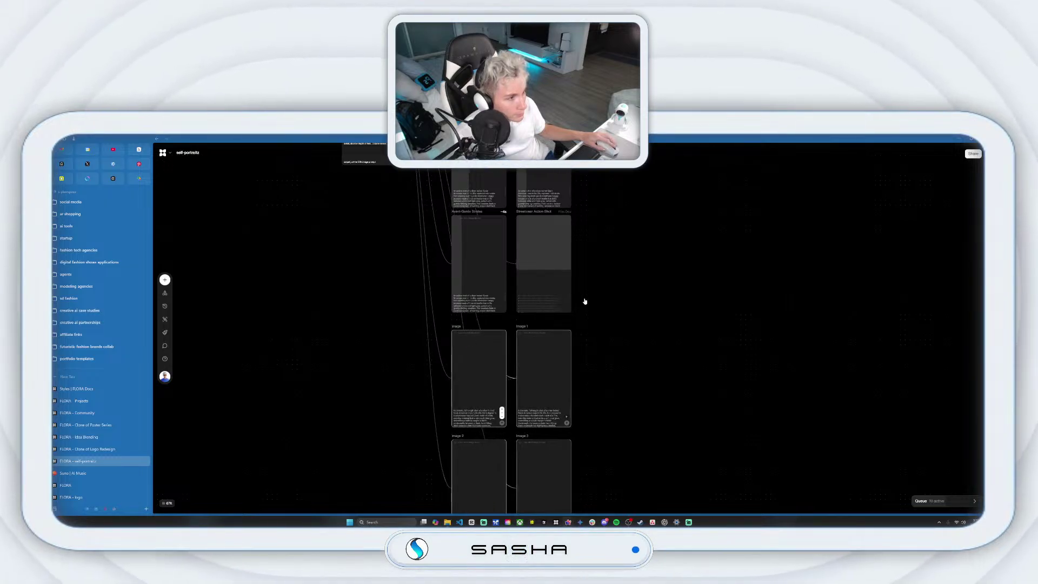
# - Branch a new image block off the fifth image prompt, below the fourth prompt's image blocks
pyautogui.scroll(-5, 584, 302)
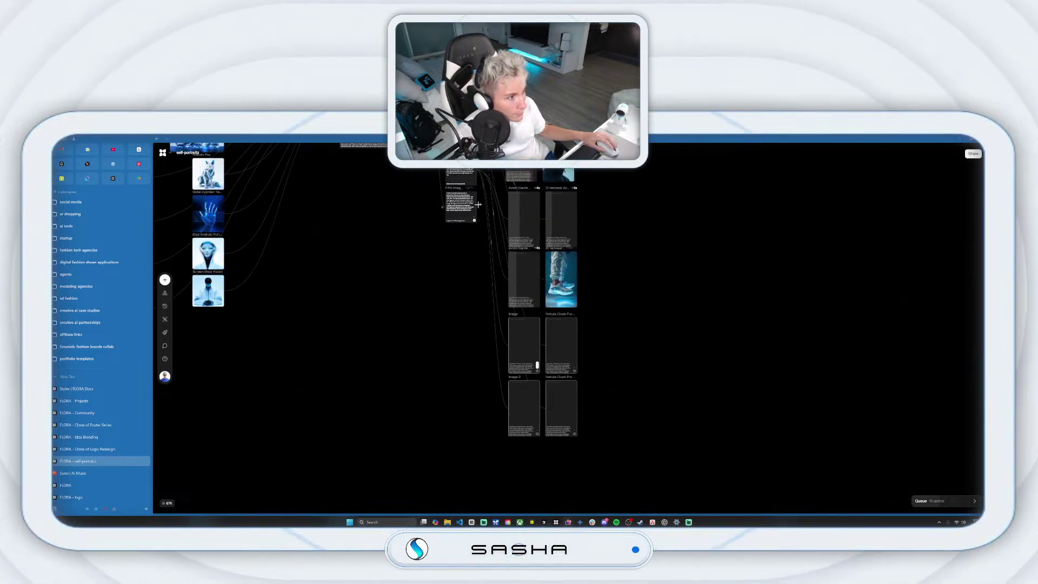
pyautogui.moveTo(509, 451); pyautogui.dragTo(507, 456)
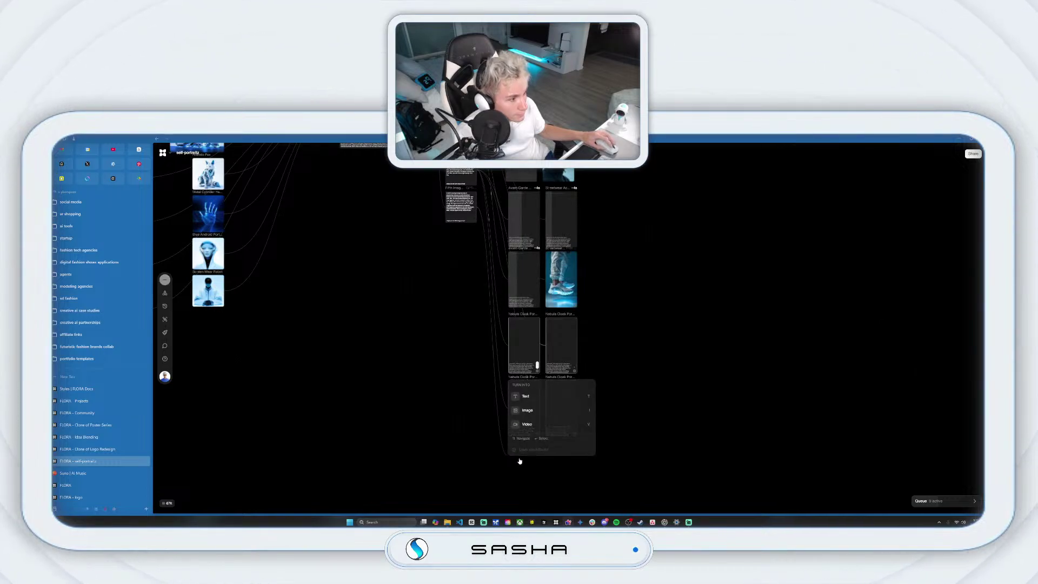
pyautogui.click(541, 414)
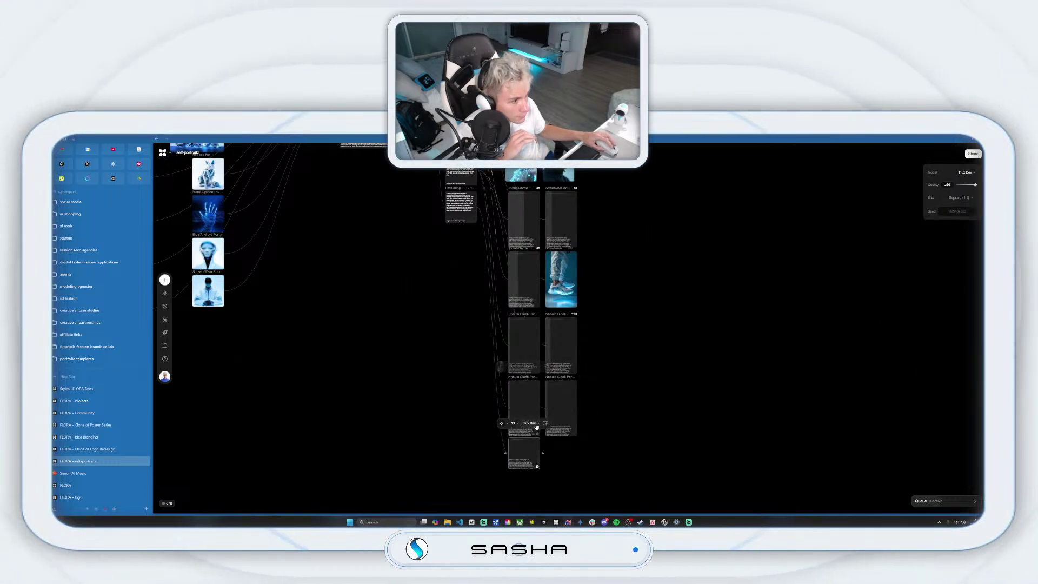
# - Generate four 9:16 variations from the fifth prompt's block in the Simulated Sasha style and shift them slightly down from the row above
pyautogui.click(522, 424)
pyautogui.click(513, 423)
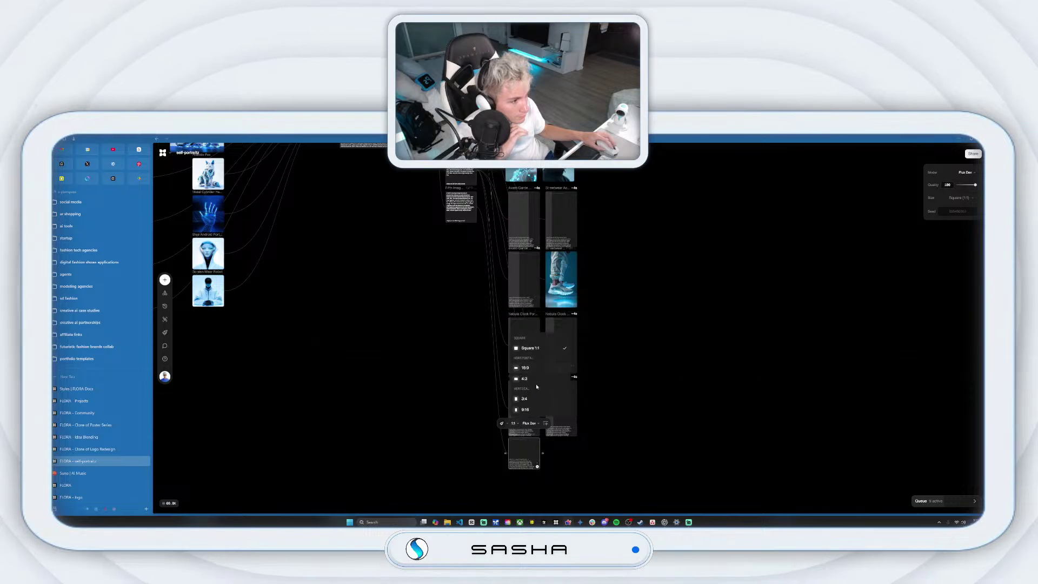
pyautogui.click(501, 424)
pyautogui.click(528, 340)
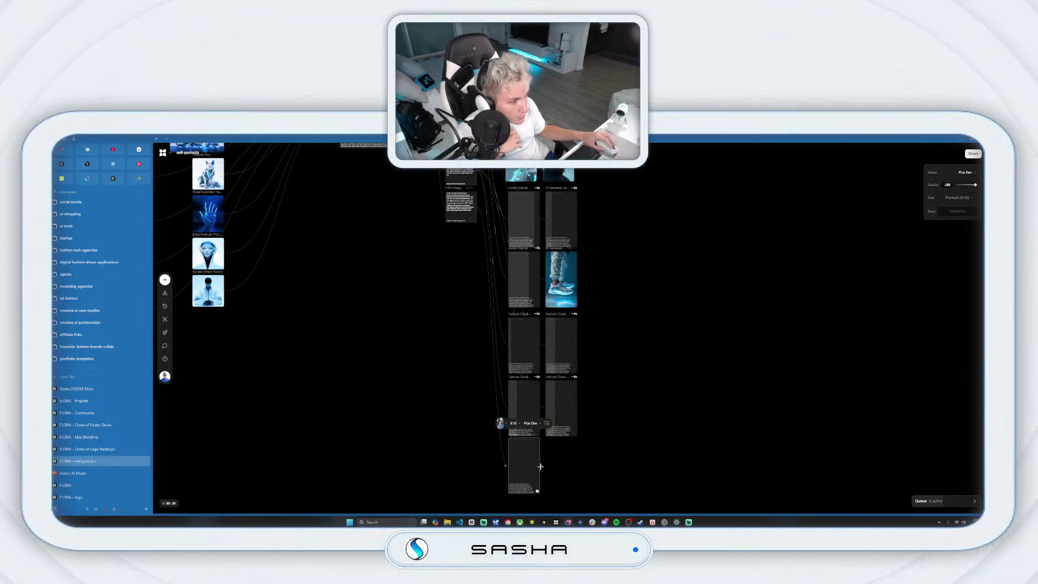
pyautogui.scroll(5, 537, 490)
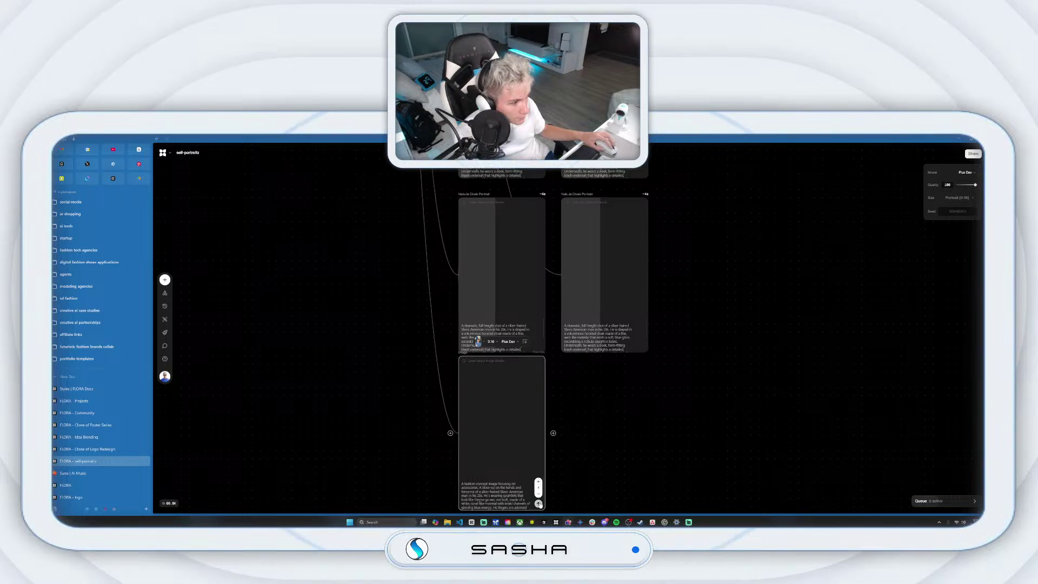
pyautogui.scroll(-5, 676, 384)
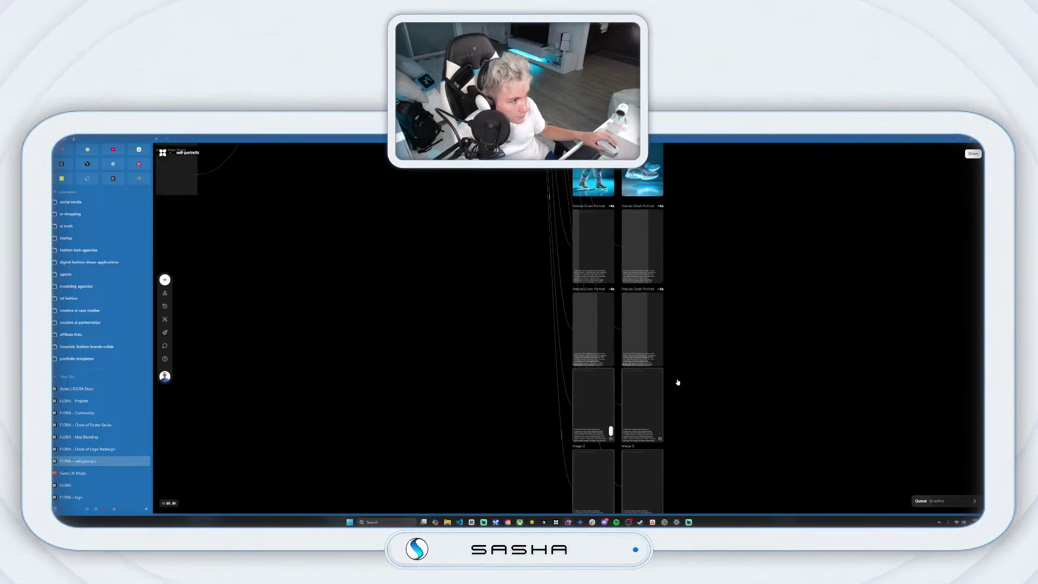
pyautogui.moveTo(590, 373); pyautogui.dragTo(591, 388)
# - Inspect the biomechanical suit images generated from the first prompt up close
pyautogui.scroll(6, 700, 234)
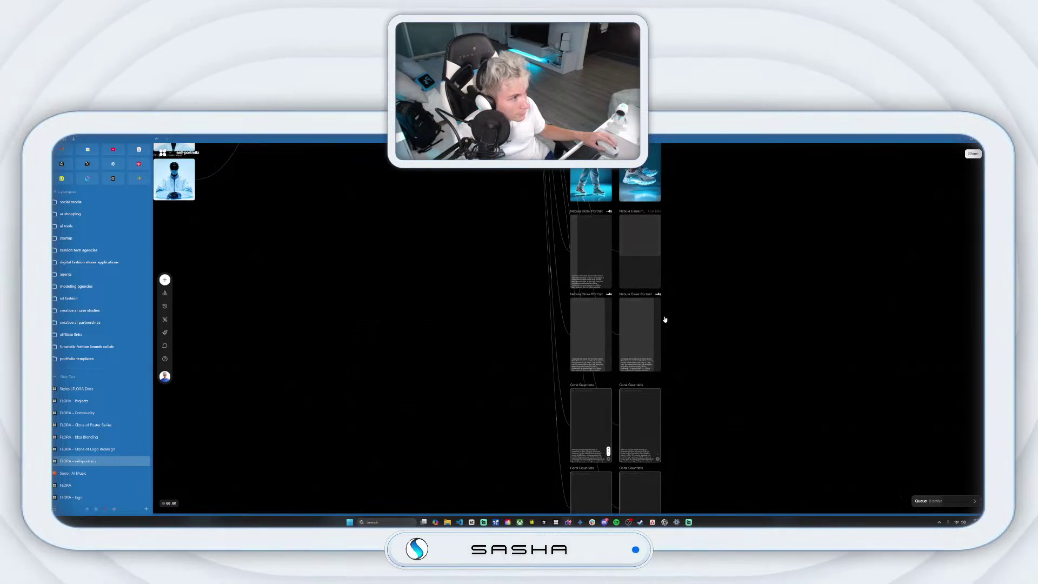
pyautogui.scroll(4, 662, 415)
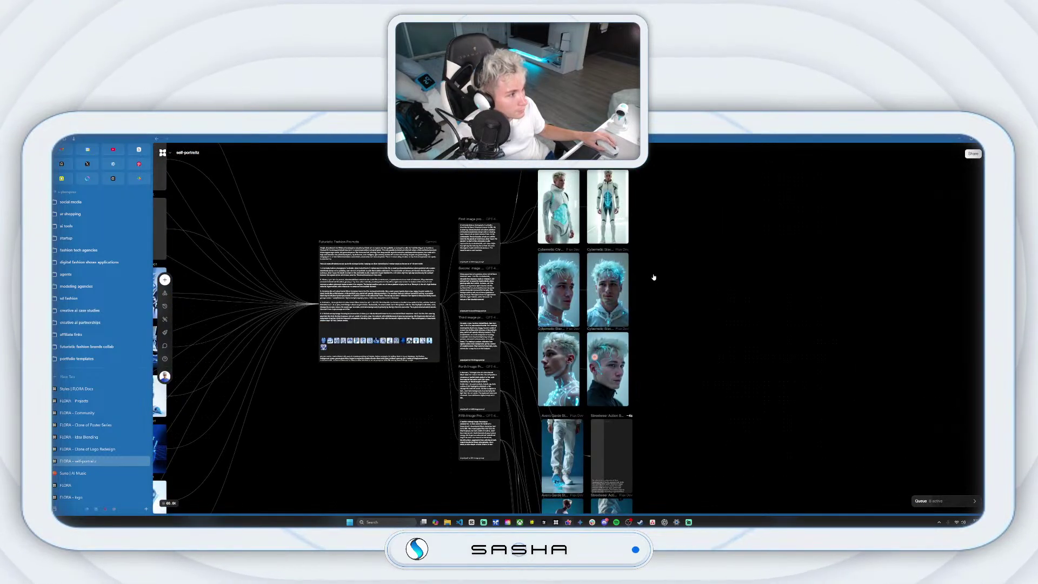
pyautogui.scroll(3, 588, 289)
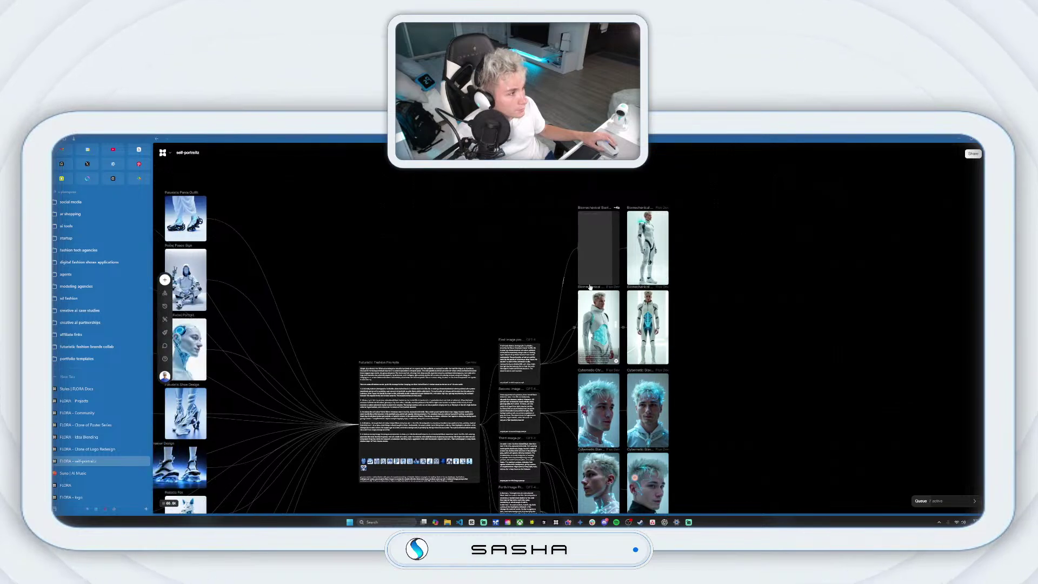
pyautogui.scroll(4, 676, 277)
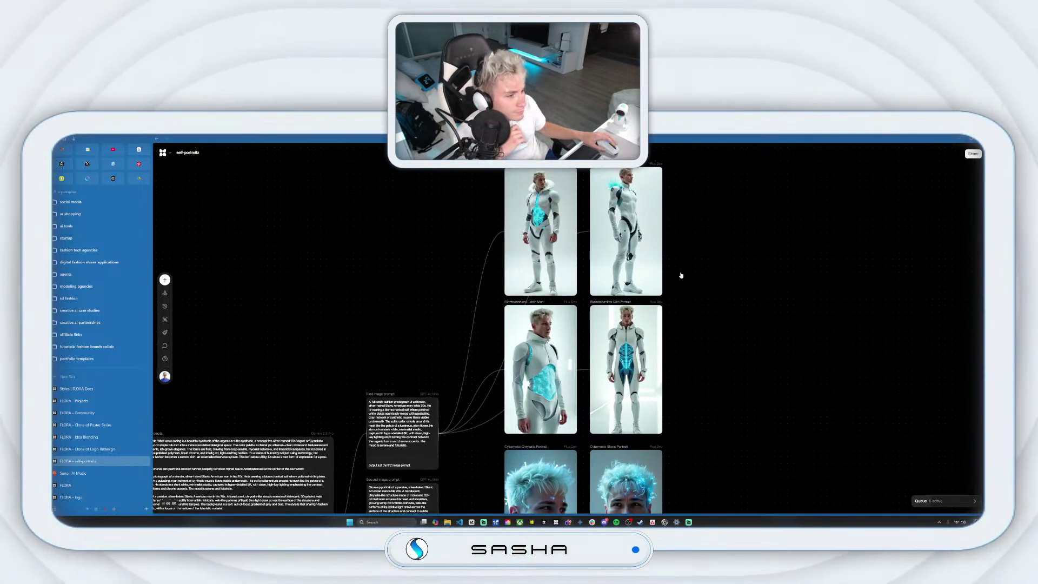
pyautogui.scroll(3, 681, 282)
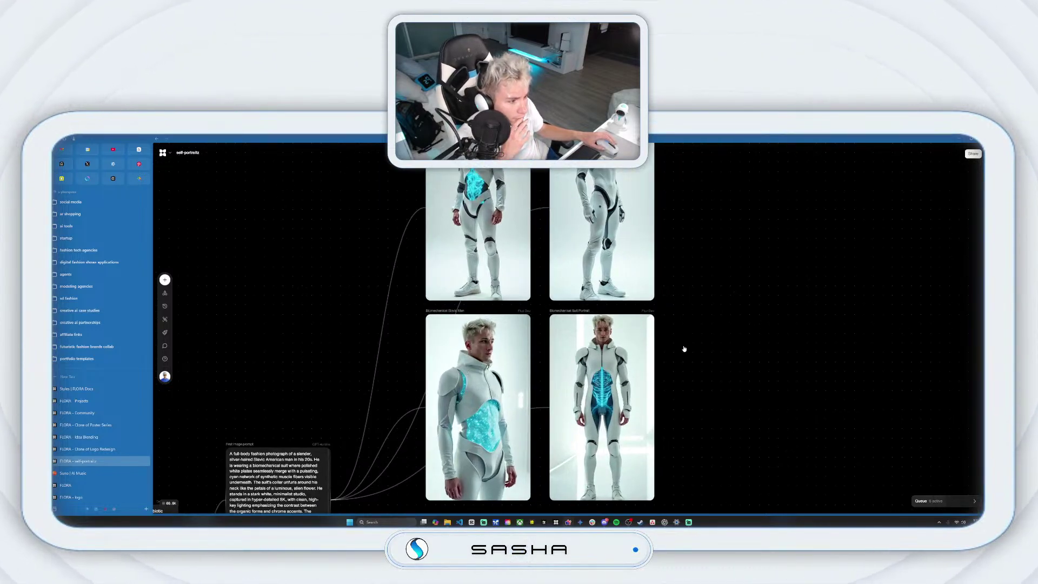
pyautogui.scroll(2, 682, 329)
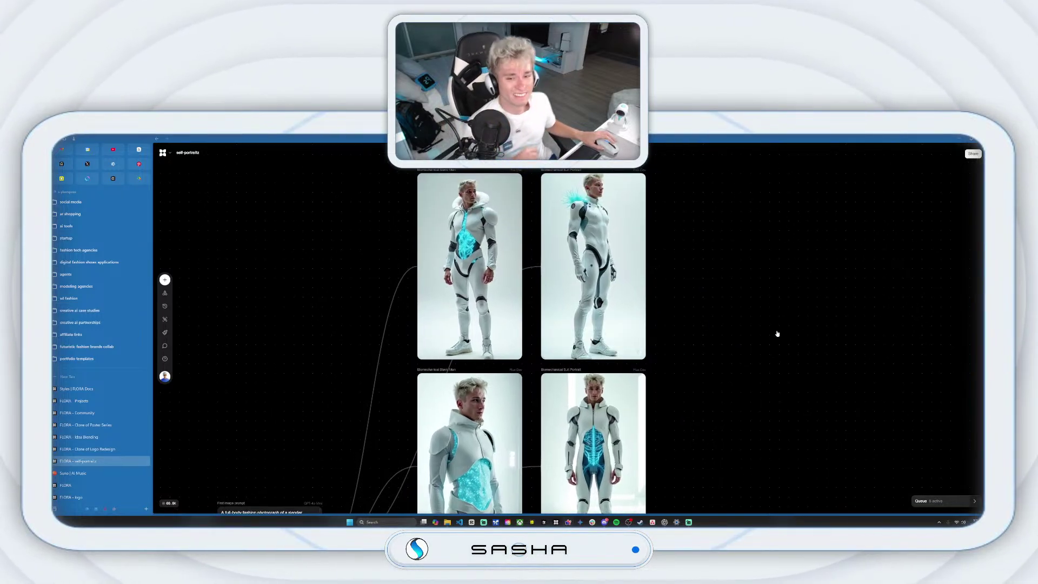
pyautogui.scroll(-2, 698, 322)
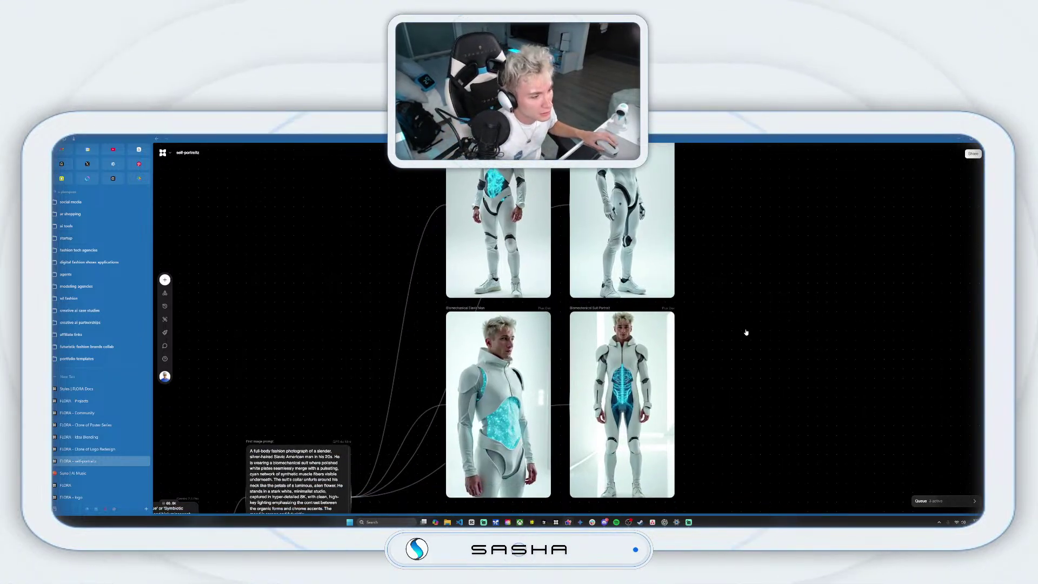
# - Review the generated cybernetic portraits, streetwear shots, nebula cloak portraits and coral gauntlet images down the canvas
pyautogui.scroll(-5, 749, 352)
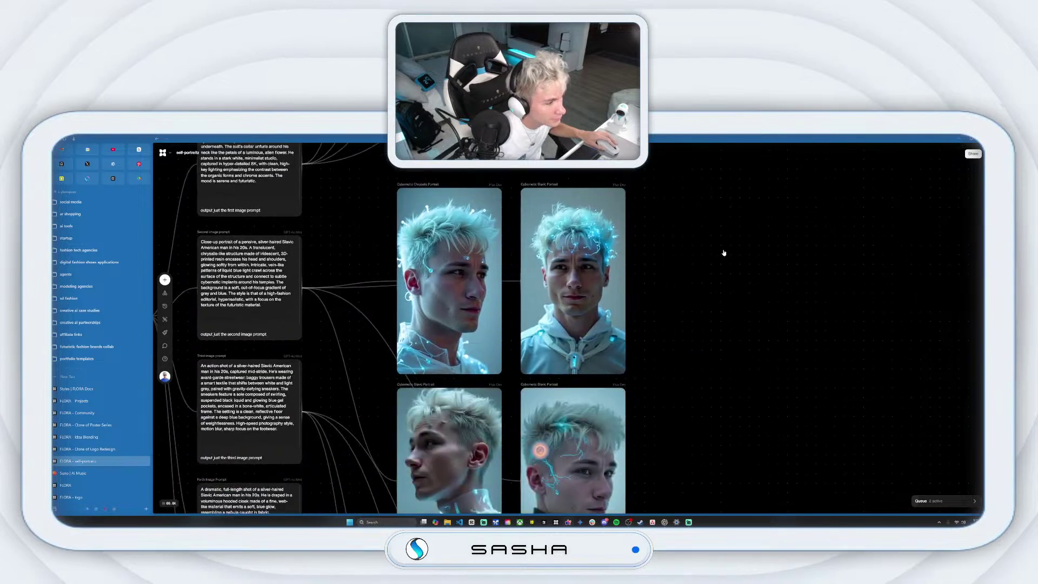
pyautogui.scroll(-5, 695, 357)
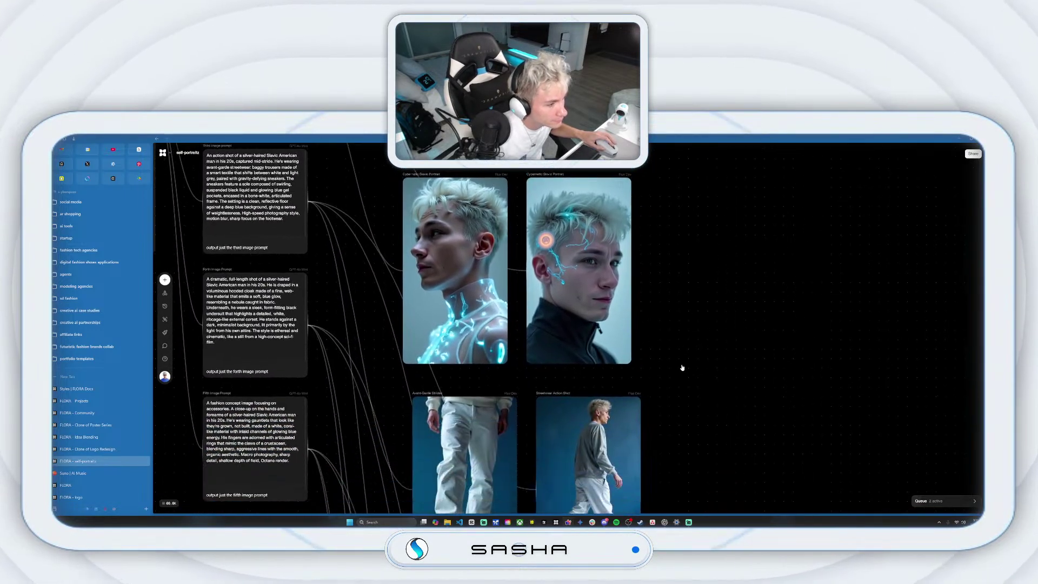
pyautogui.scroll(-5, 682, 370)
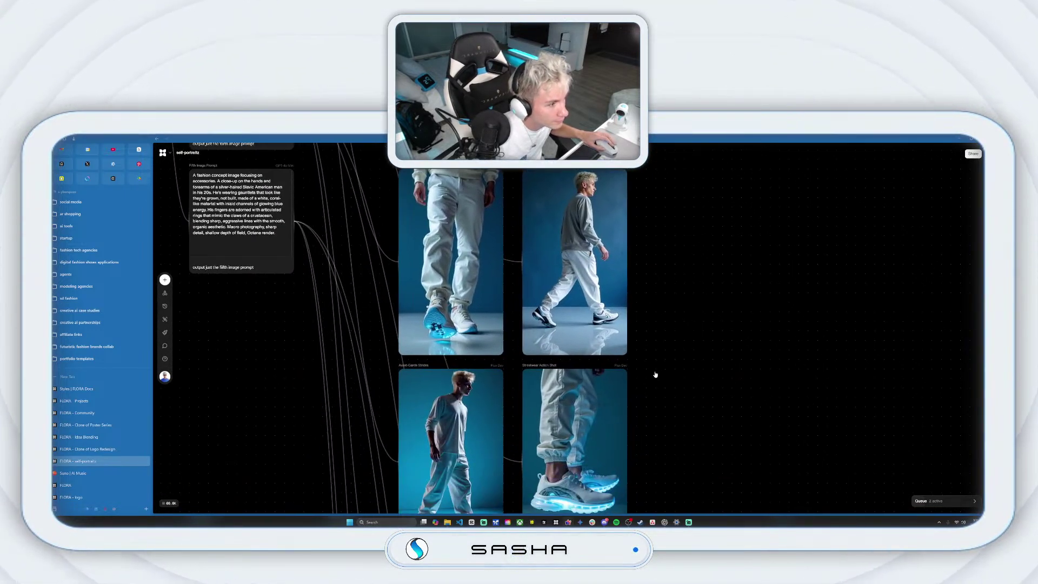
pyautogui.scroll(-6, 670, 335)
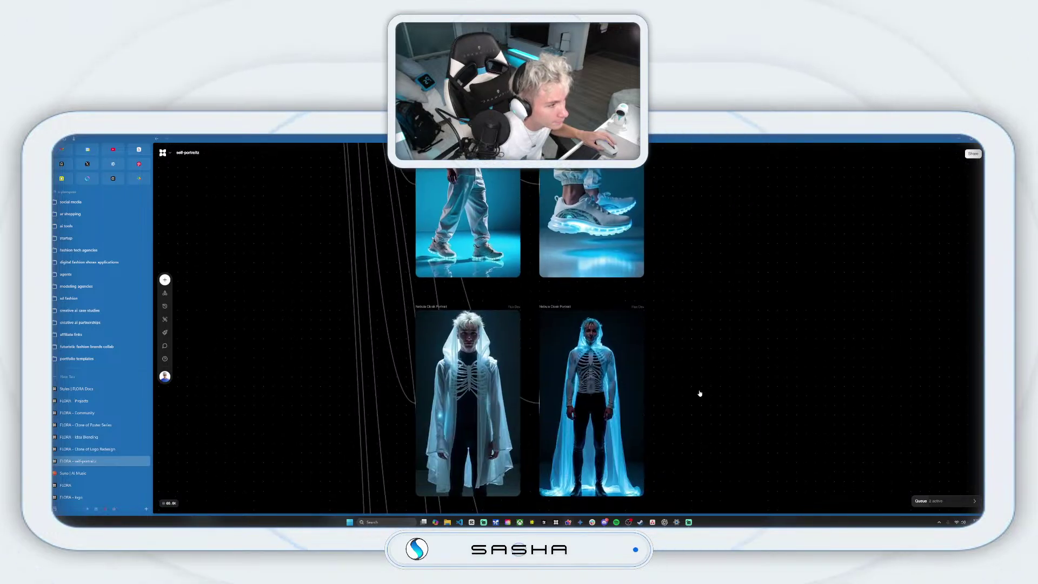
pyautogui.scroll(-5, 698, 379)
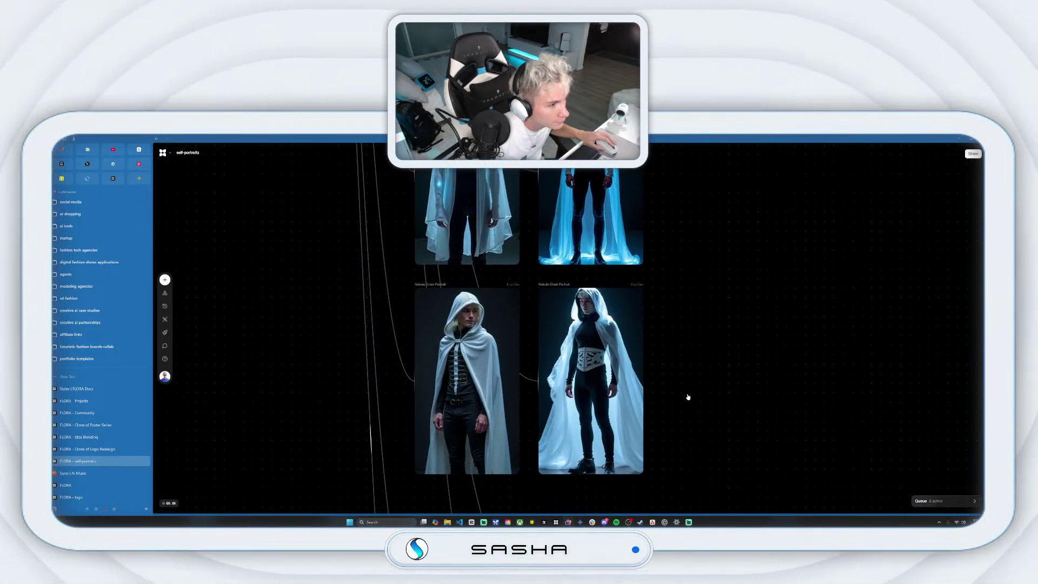
pyautogui.scroll(-4, 689, 397)
pyautogui.scroll(-3, 699, 337)
pyautogui.scroll(-3, 697, 373)
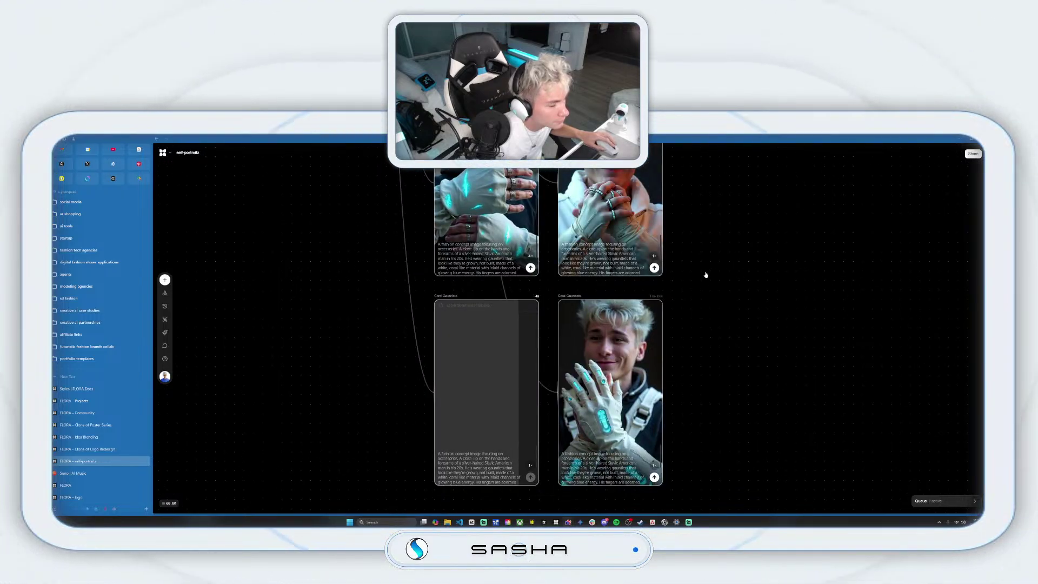
pyautogui.moveTo(684, 232); pyautogui.dragTo(716, 301)
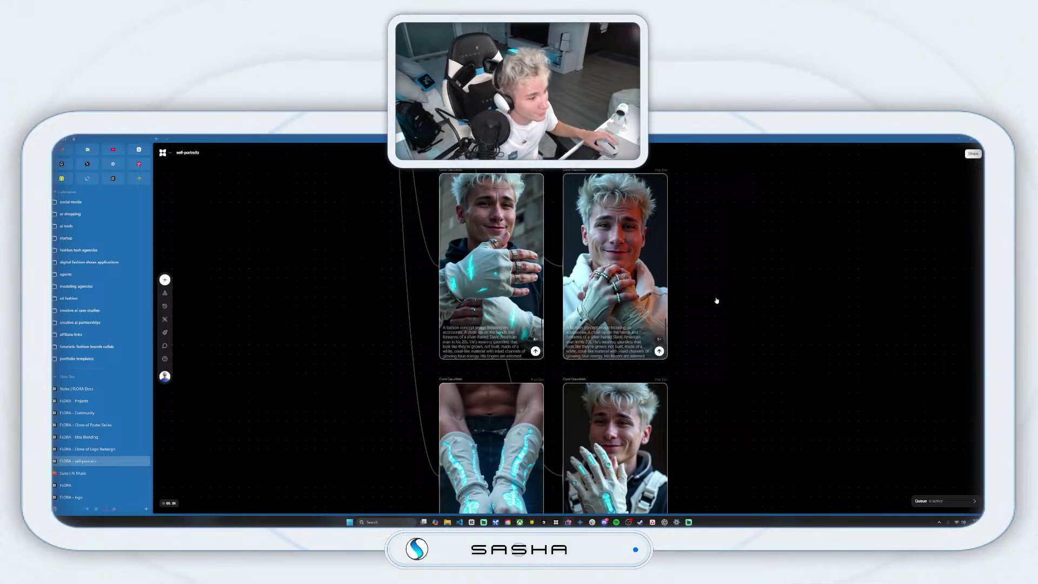
pyautogui.moveTo(745, 359); pyautogui.dragTo(768, 275)
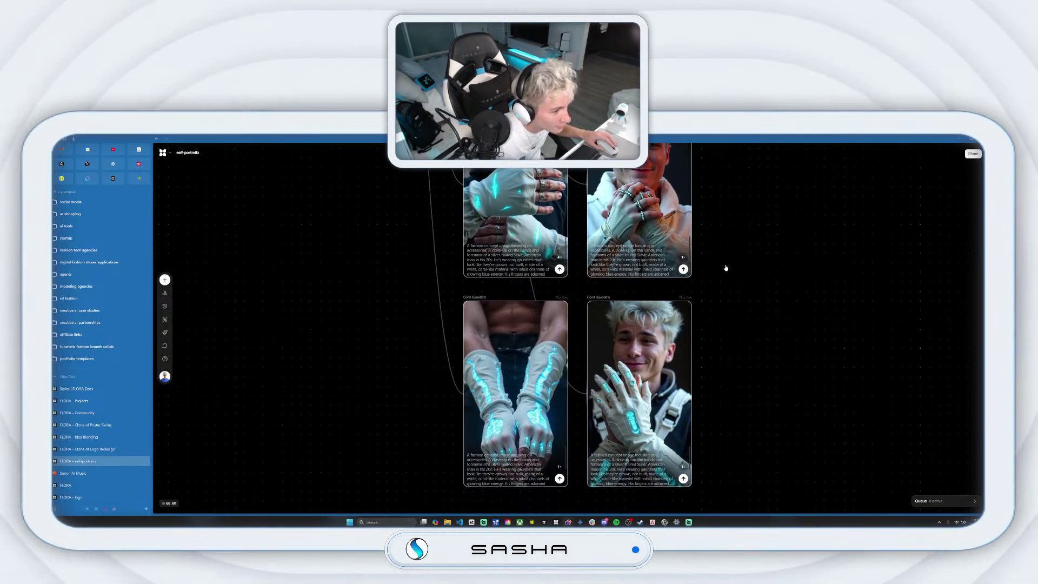
pyautogui.scroll(-3, 726, 268)
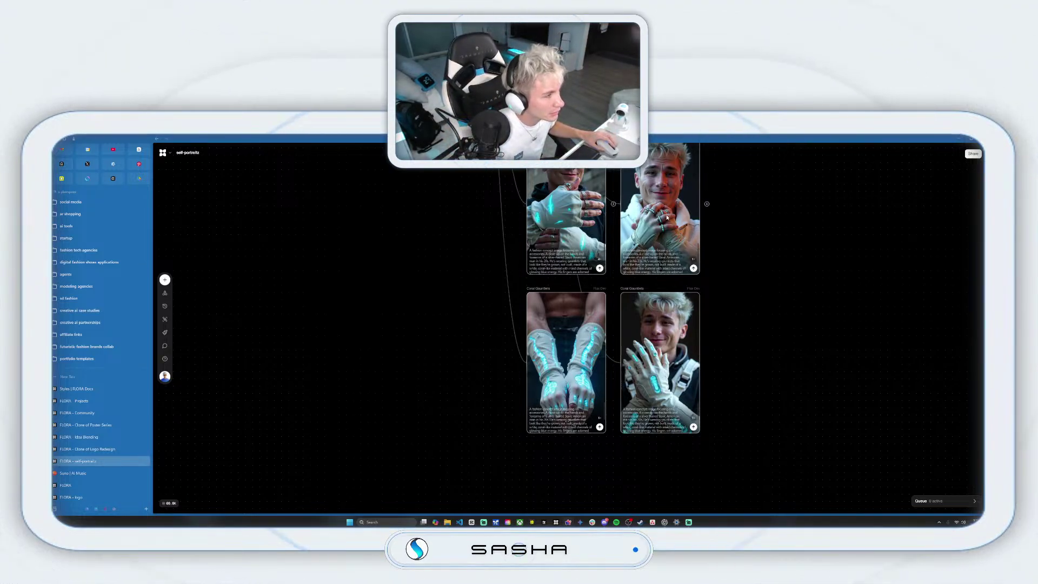
# - Look back over all generated image sets and examine the Futuristic Fashion Prompts text block that feeds them
pyautogui.scroll(4, 671, 243)
pyautogui.scroll(6, 676, 299)
pyautogui.scroll(8, 636, 339)
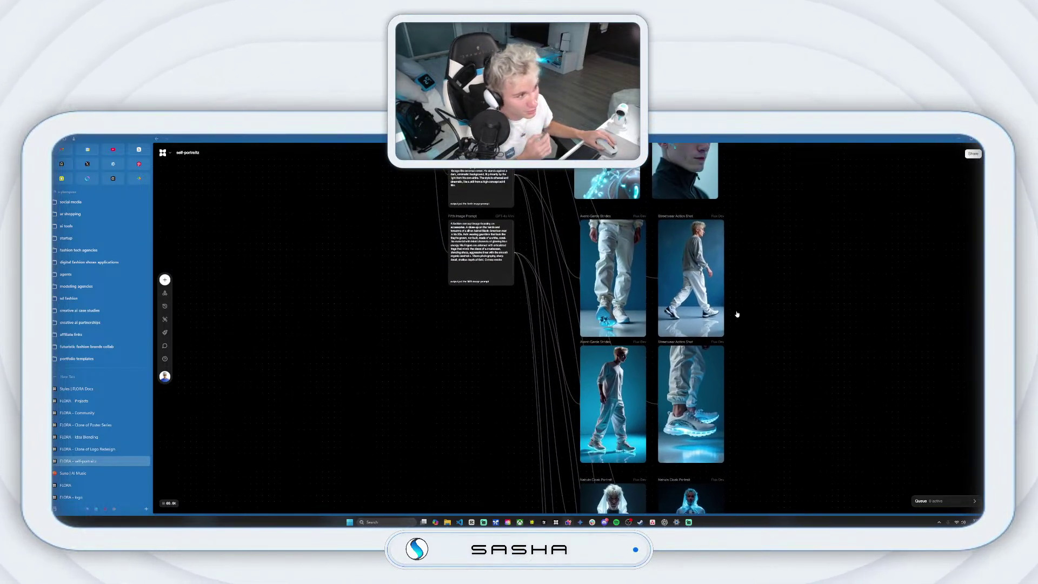
pyautogui.scroll(6, 737, 314)
pyautogui.scroll(3, 745, 357)
pyautogui.scroll(6, 719, 302)
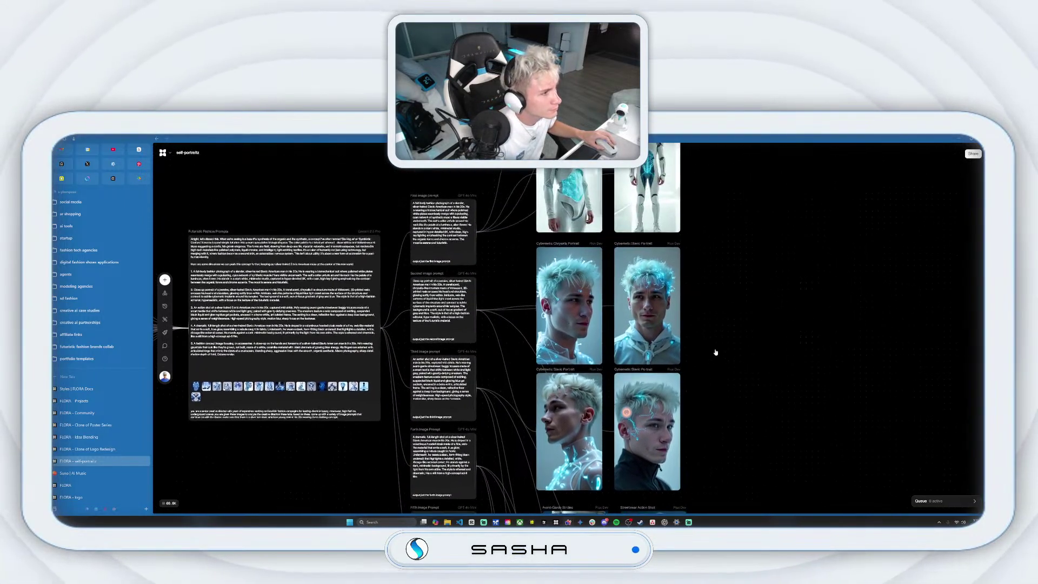
pyautogui.scroll(3, 694, 247)
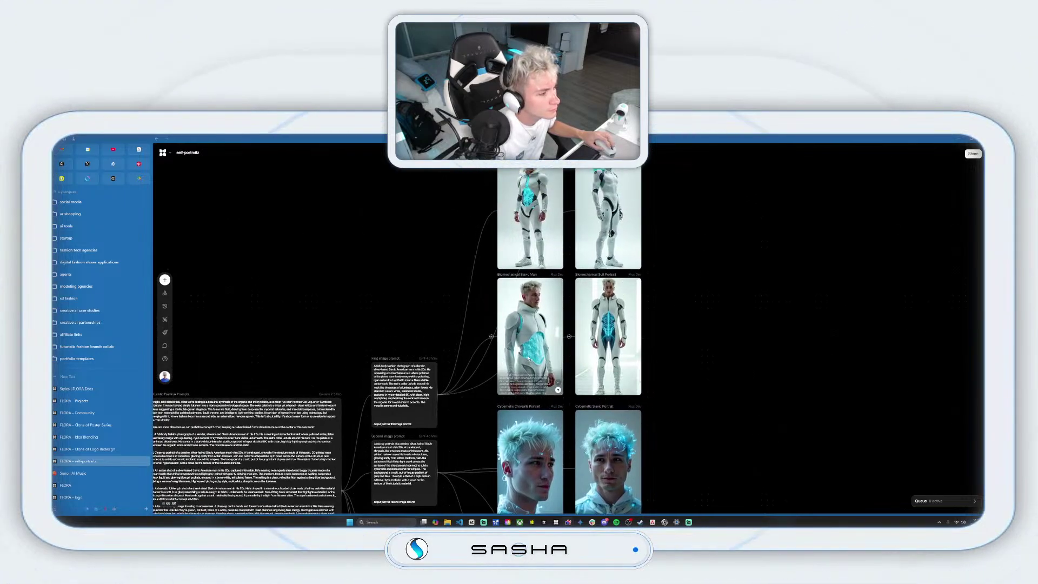
pyautogui.scroll(-12, 642, 247)
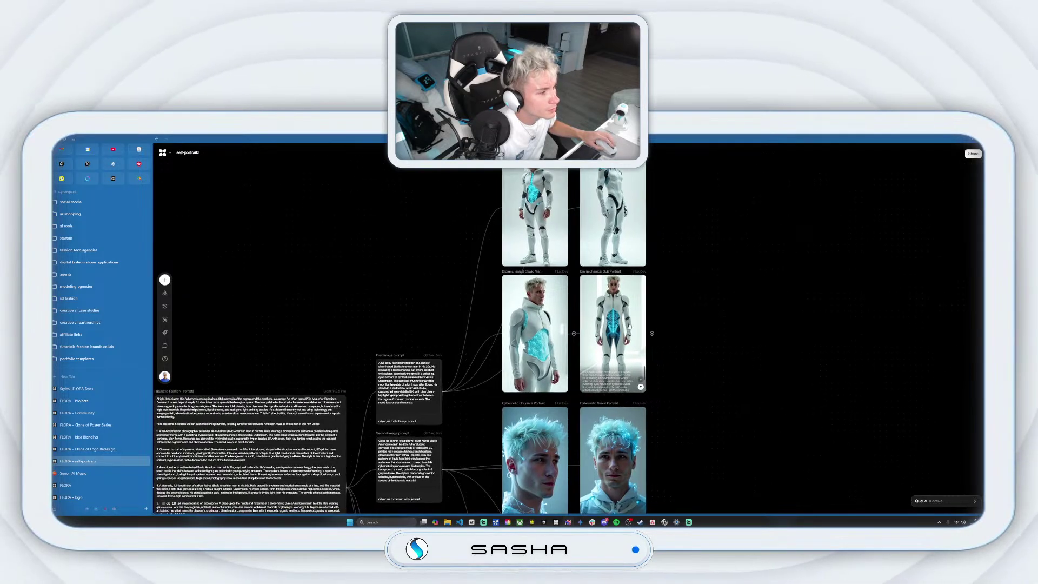
pyautogui.moveTo(754, 269); pyautogui.dragTo(772, 213)
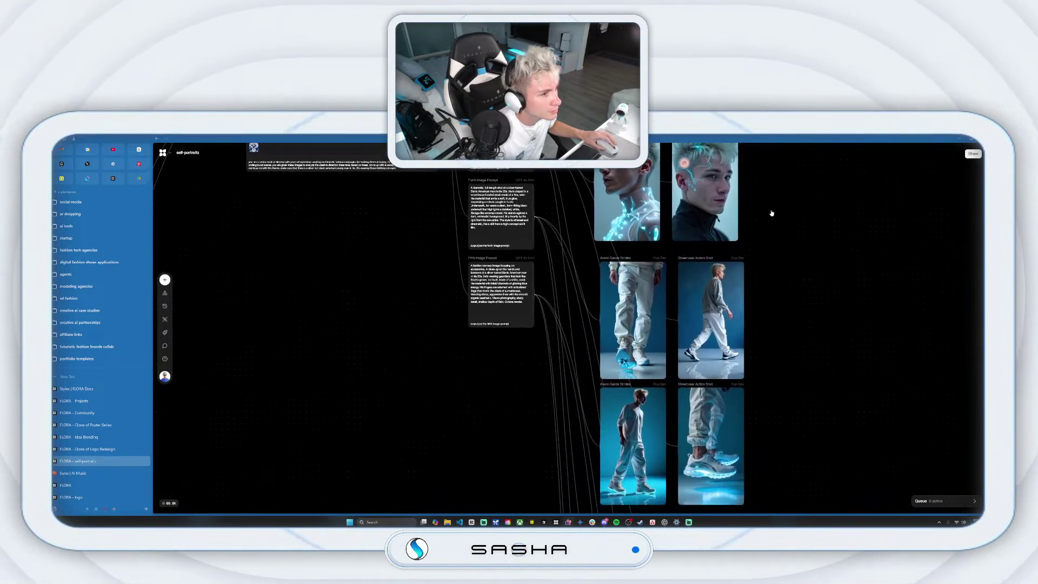
pyautogui.scroll(4, 767, 211)
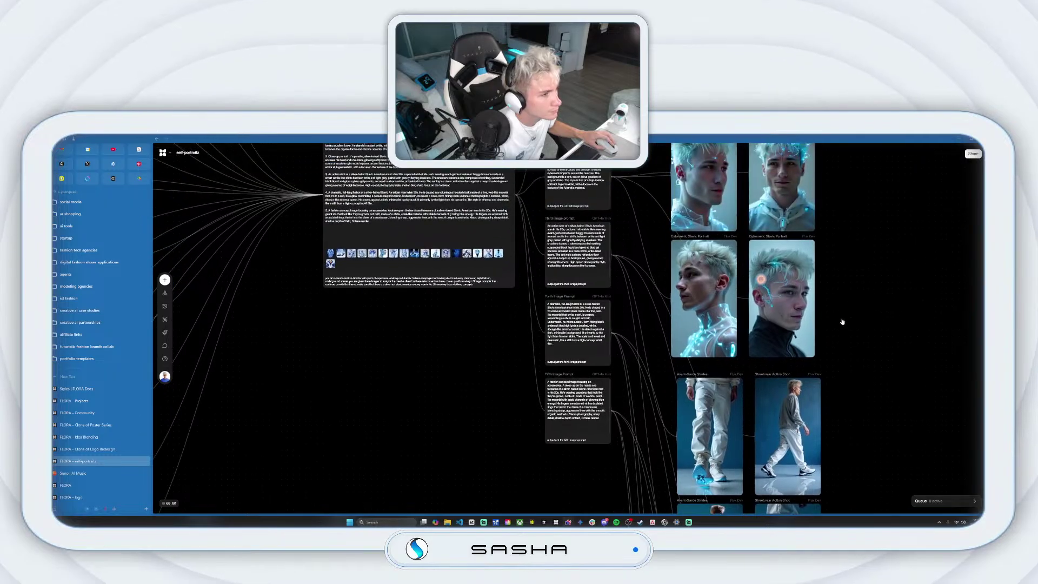
pyautogui.moveTo(405, 241); pyautogui.dragTo(453, 285)
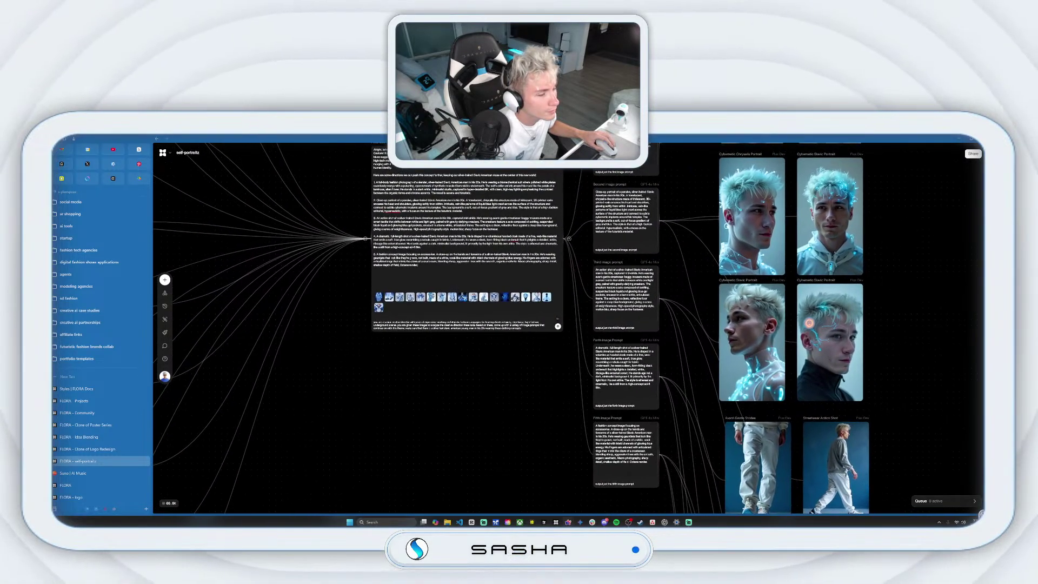
pyautogui.scroll(2, 386, 261)
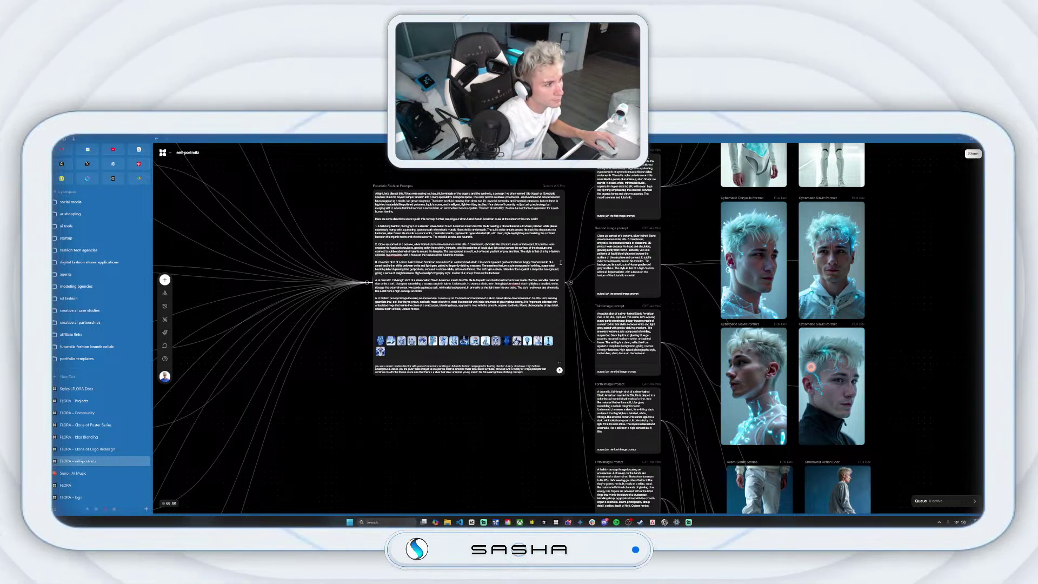
# - Add a new text block in the empty canvas area above the biomechanical suit images
pyautogui.click(573, 274)
pyautogui.moveTo(576, 183); pyautogui.dragTo(749, 284)
pyautogui.scroll(-5, 712, 315)
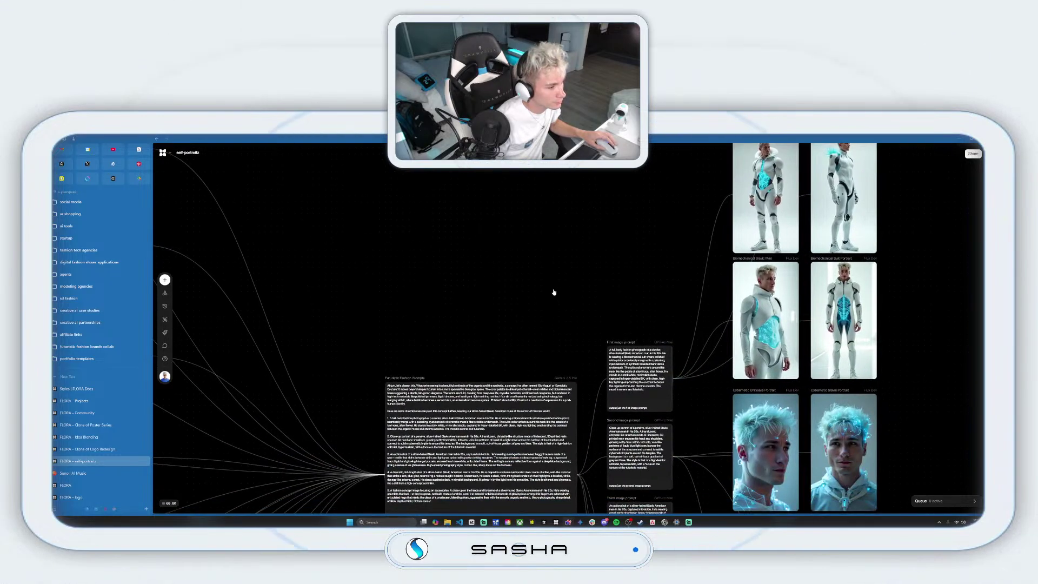
pyautogui.scroll(5, 554, 309)
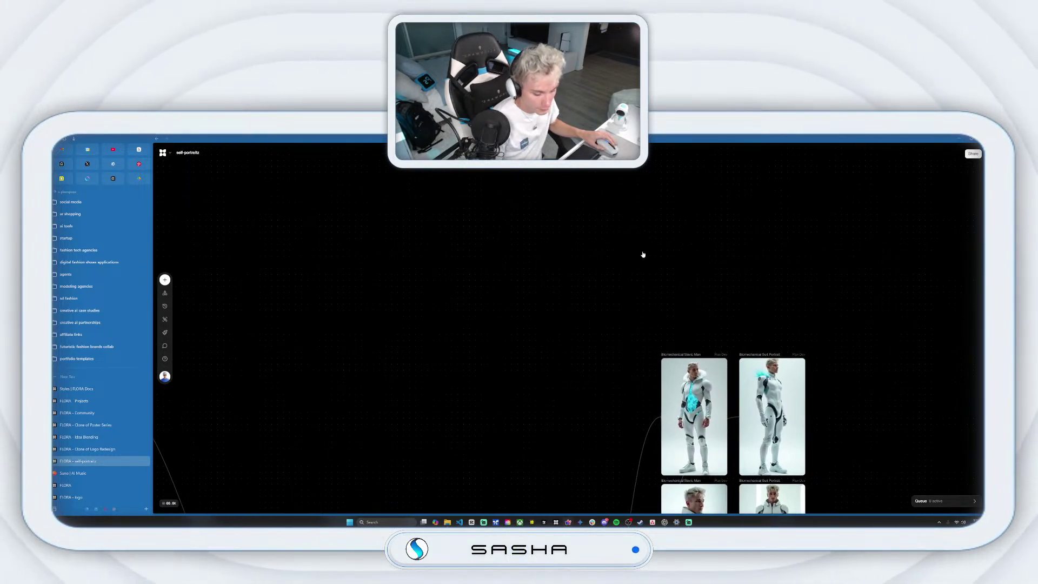
pyautogui.press('t')
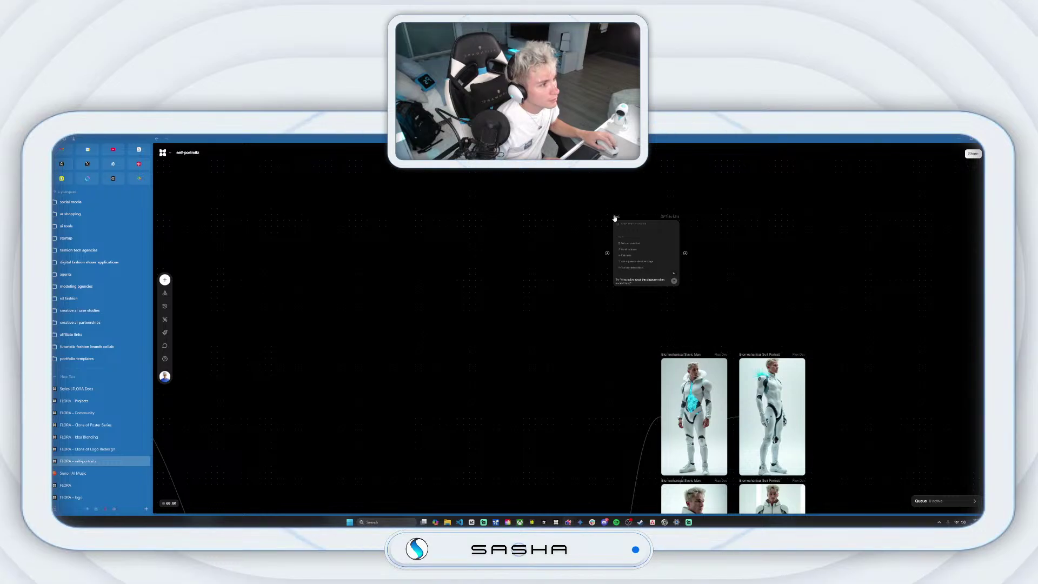
pyautogui.moveTo(615, 218); pyautogui.dragTo(710, 223)
# - Extend the Futuristic Fashion Prompts block's instructions with ". i want everything to feel other wordly. strange, distinct, unique,"
pyautogui.scroll(-5, 496, 425)
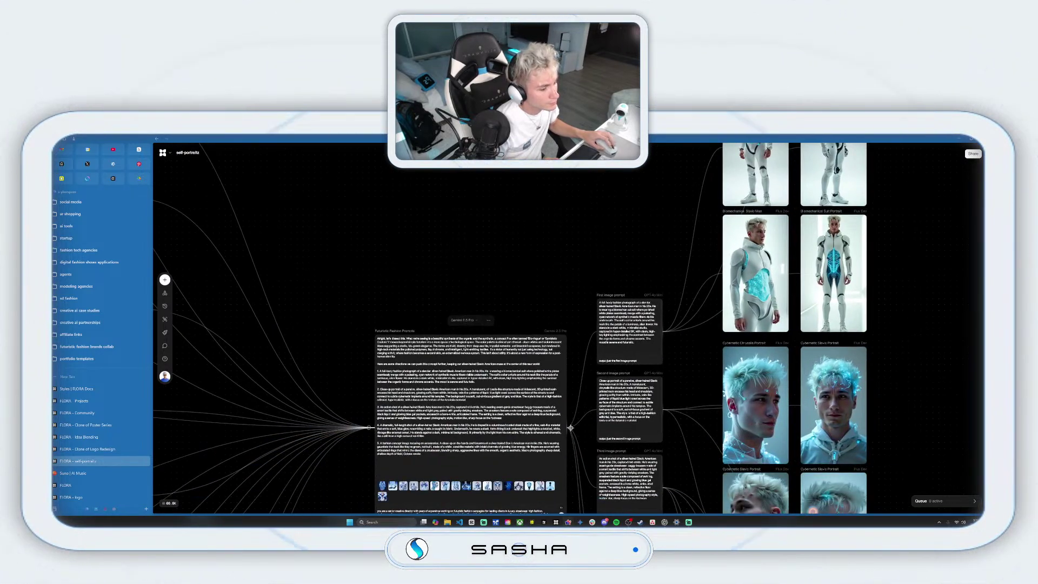
pyautogui.scroll(-2, 571, 428)
pyautogui.scroll(-1, 518, 438)
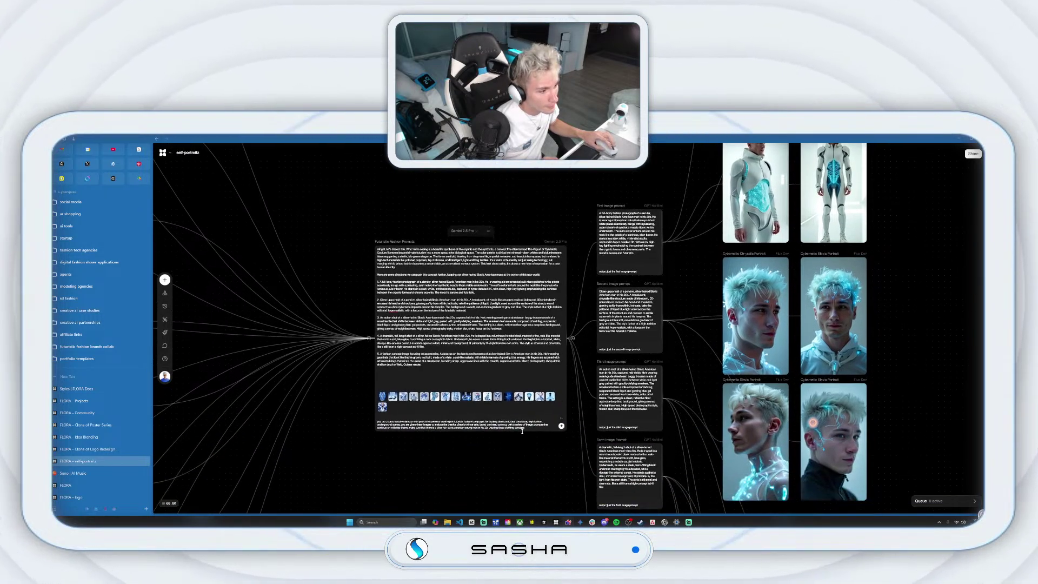
pyautogui.click(528, 430)
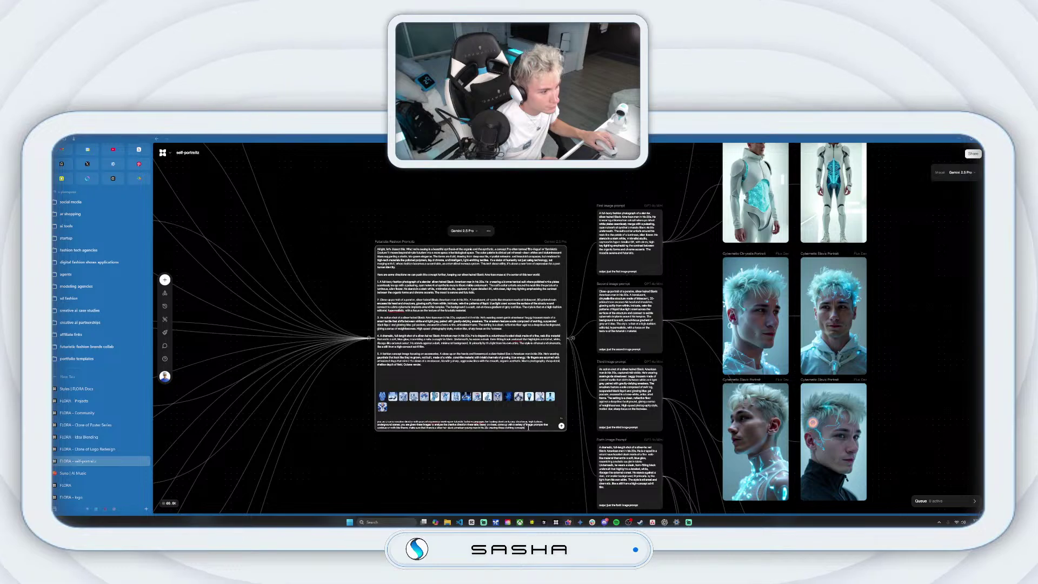
pyautogui.scroll(5, 529, 429)
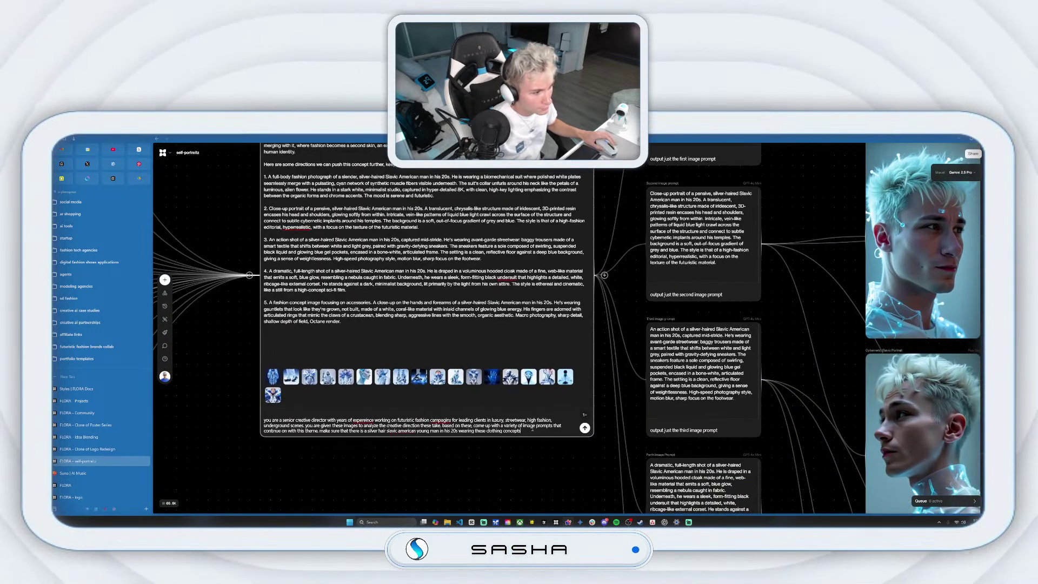
pyautogui.write('.')
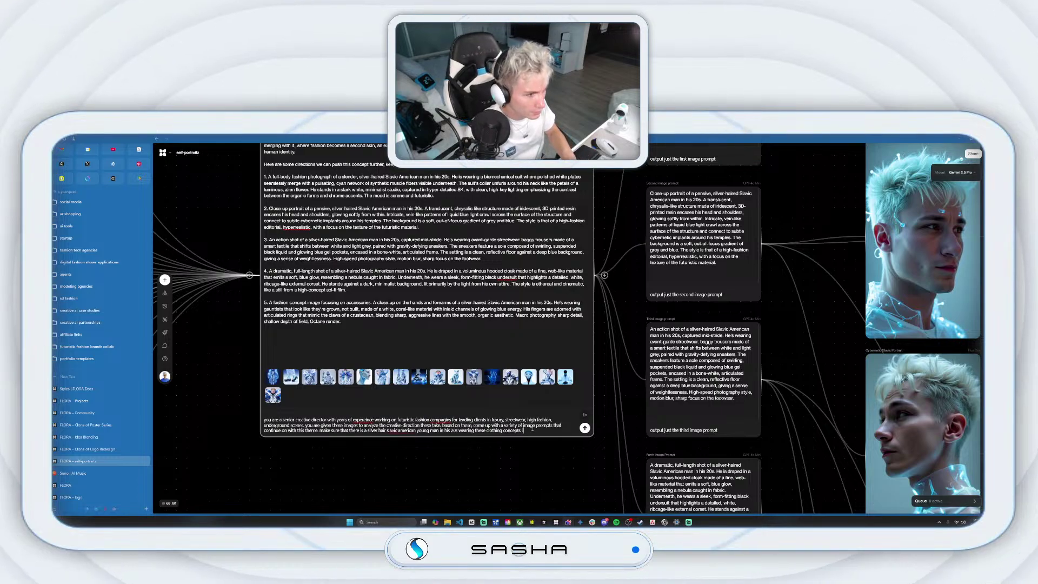
pyautogui.write(' I want')
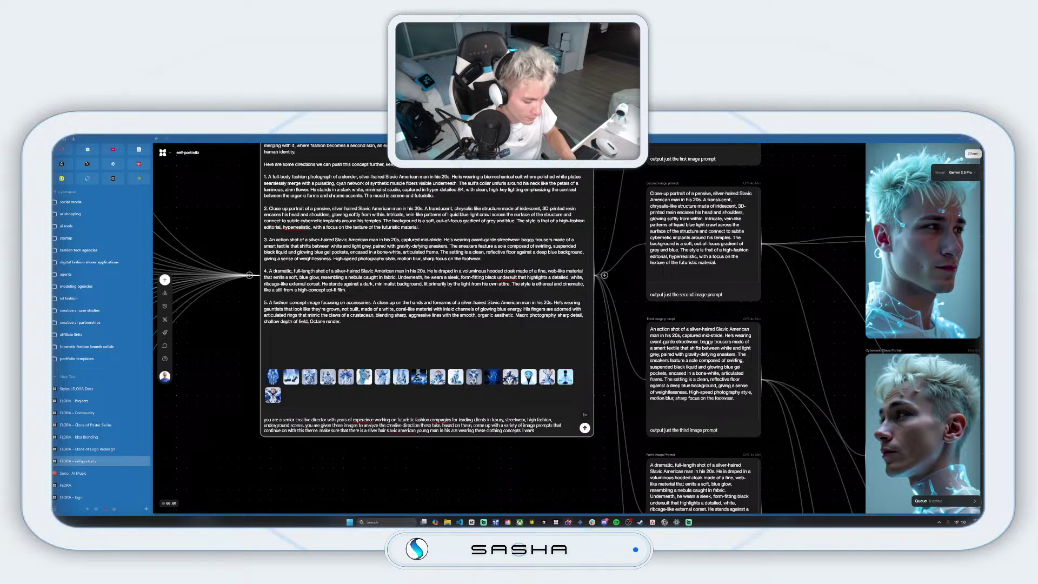
pyautogui.write(' everyth')
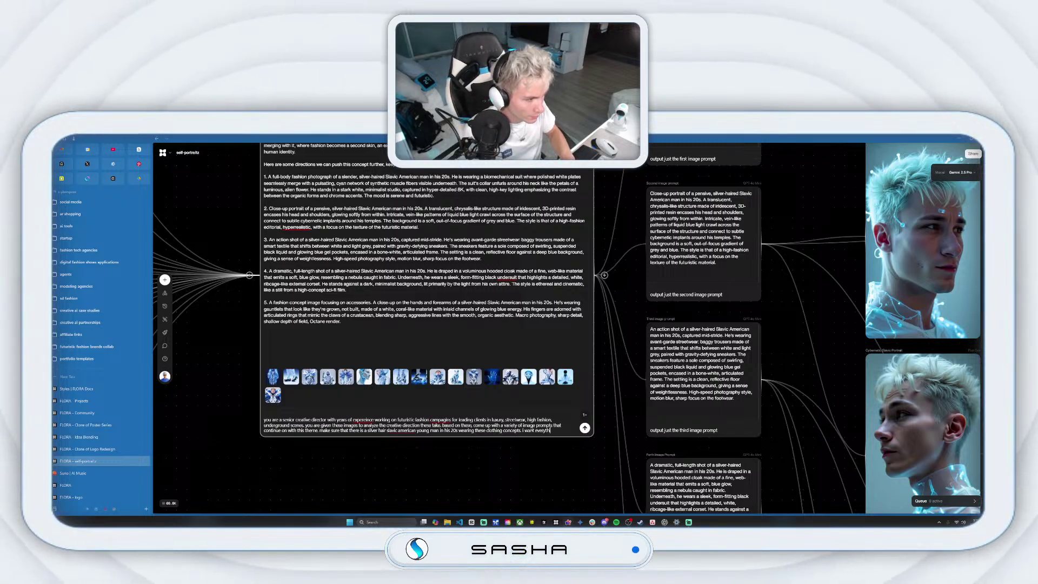
pyautogui.write('ing to feel')
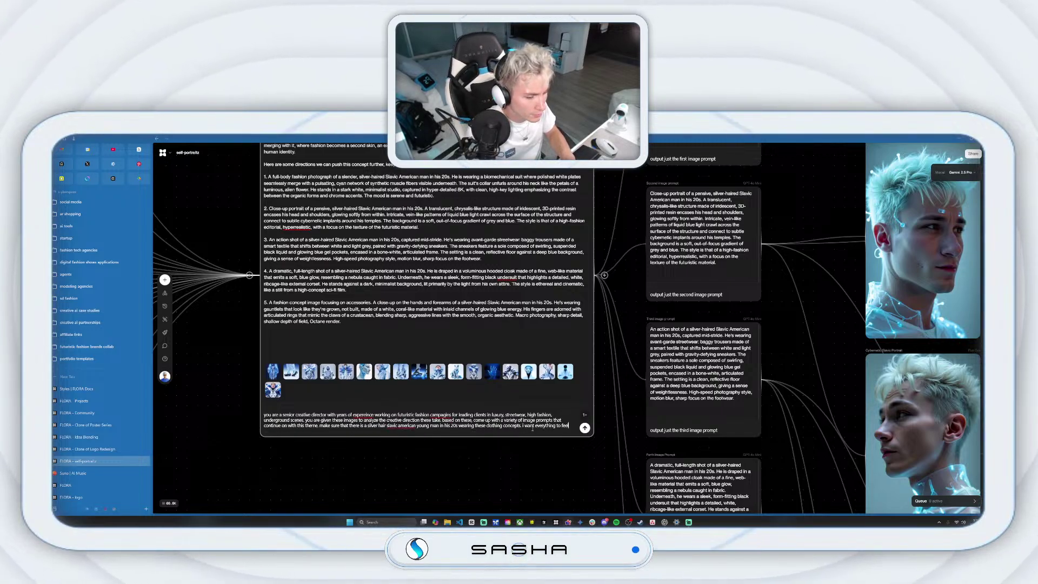
pyautogui.write(' other')
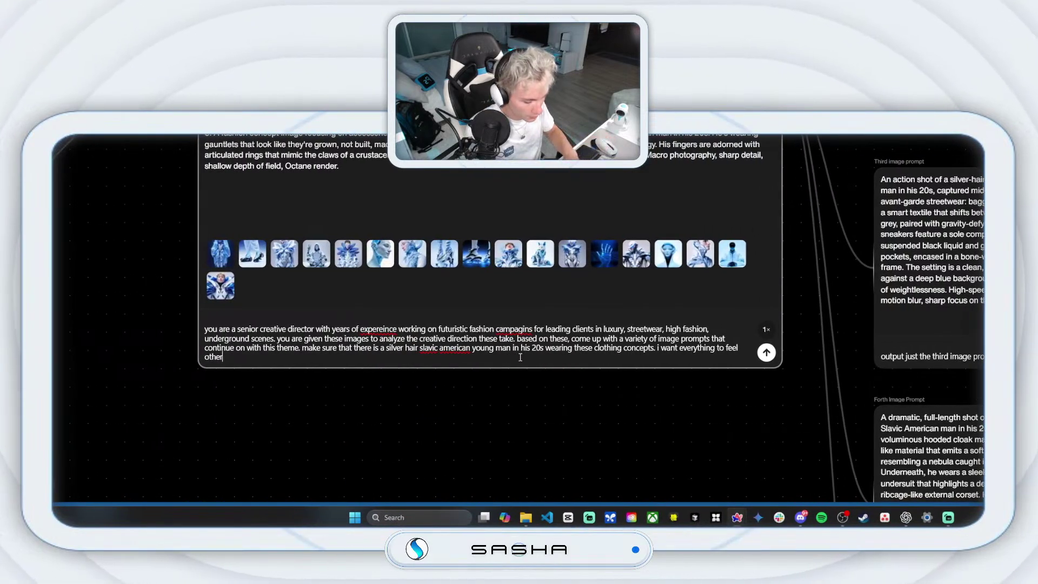
pyautogui.write('wordly. strange, distinct. ')
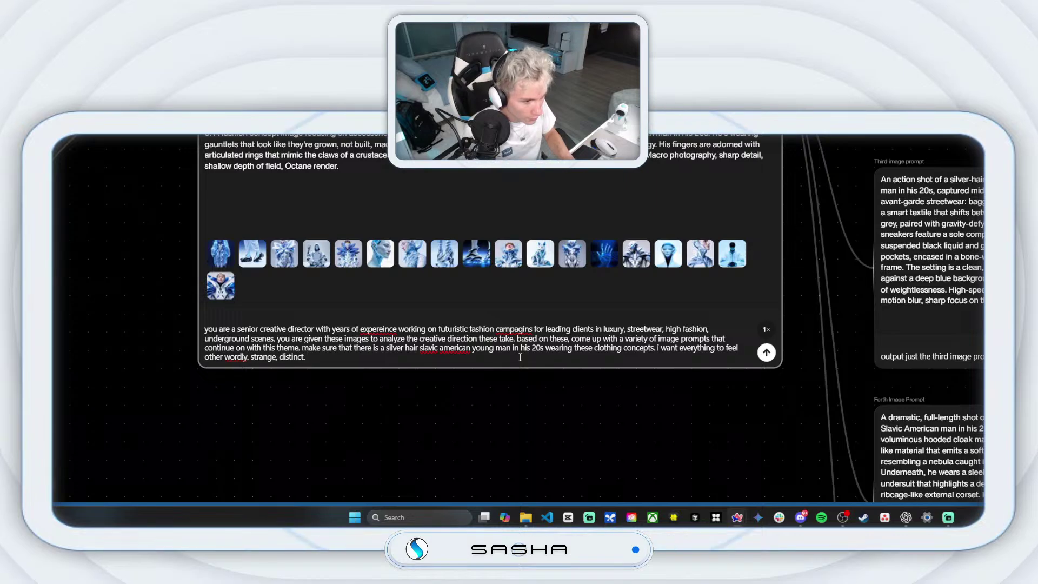
pyautogui.write('unique.')
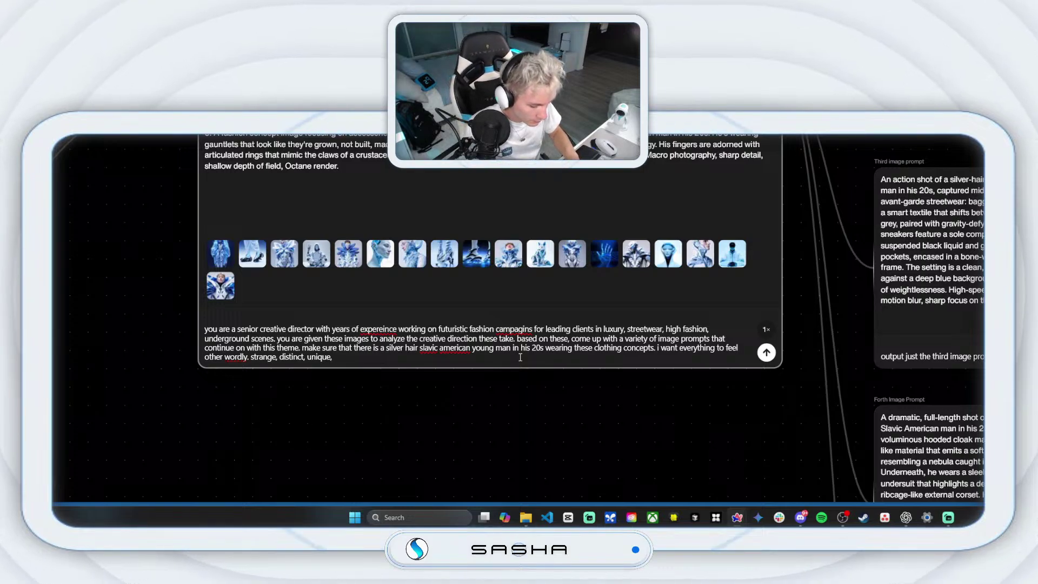
# - Continue the style description in the instructions with "robotic, with lots of chrome, chic minimalism"
pyautogui.write('robotic, with lots of from')
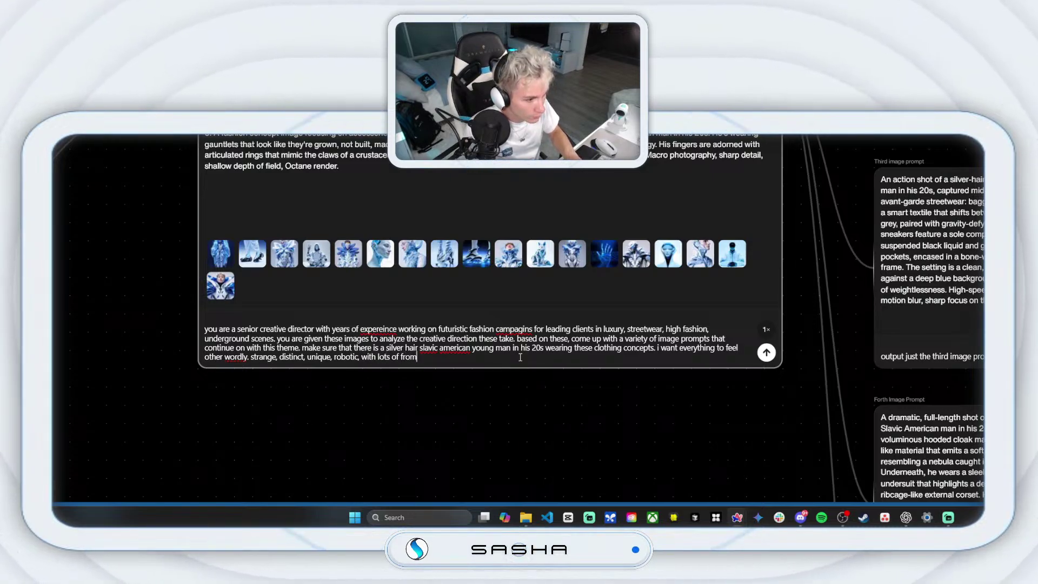
pyautogui.press('BackSpace')
pyautogui.press('BackSpace')
pyautogui.press('BackSpace')
pyautogui.press('BackSpace')
pyautogui.write('chrome')
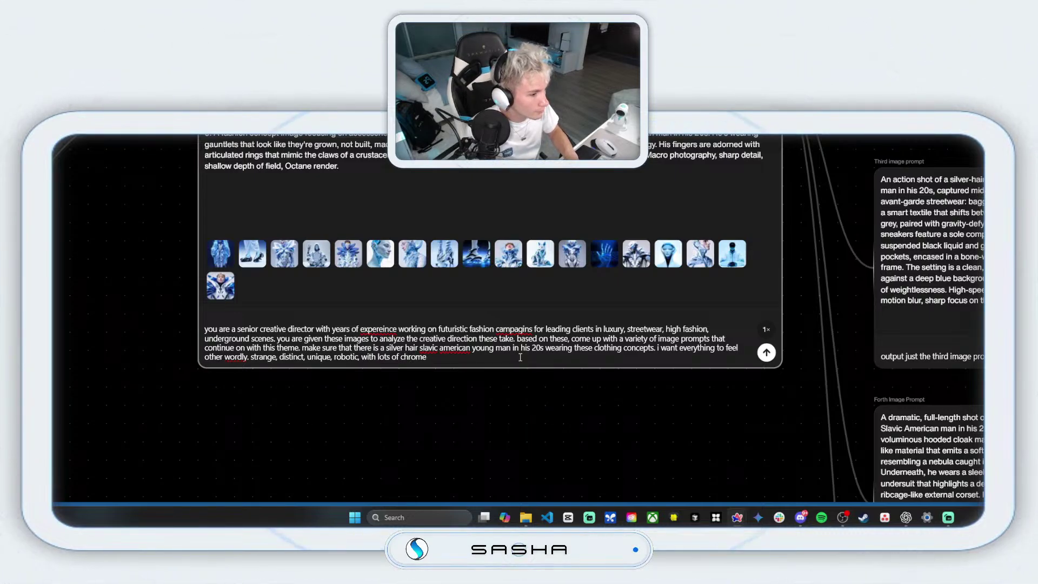
pyautogui.write(',')
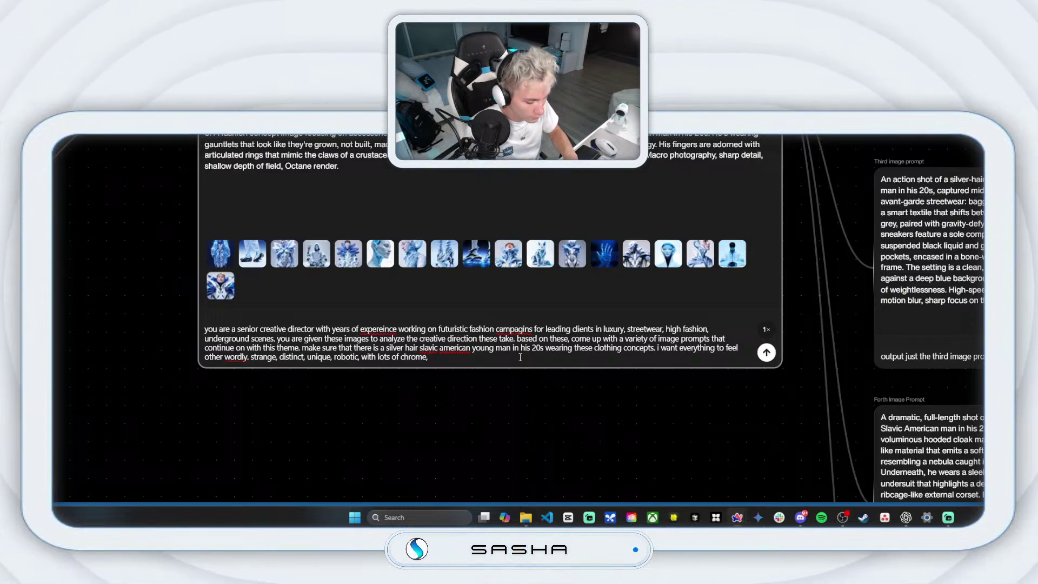
pyautogui.write('chic minimalism')
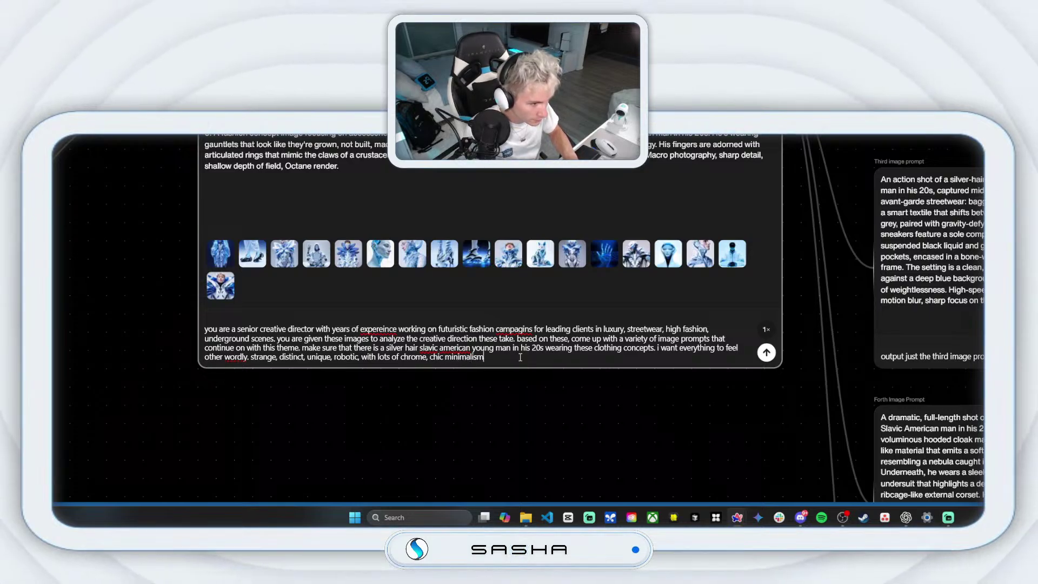
# - Finish the instructions with "meets techy alien future" and regenerate the Futuristic Fashion Prompts text
pyautogui.write(', ')
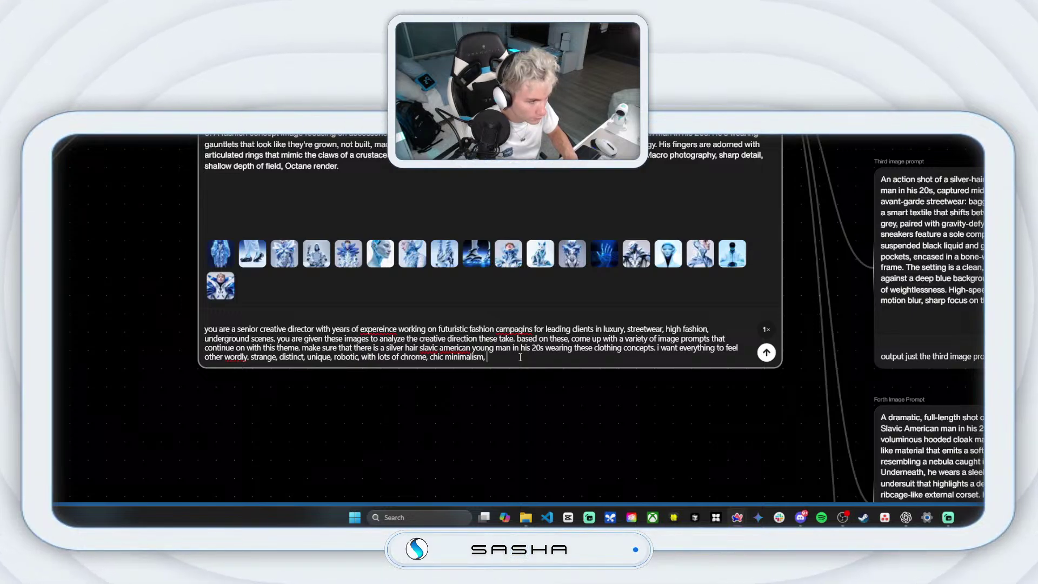
pyautogui.write('ne')
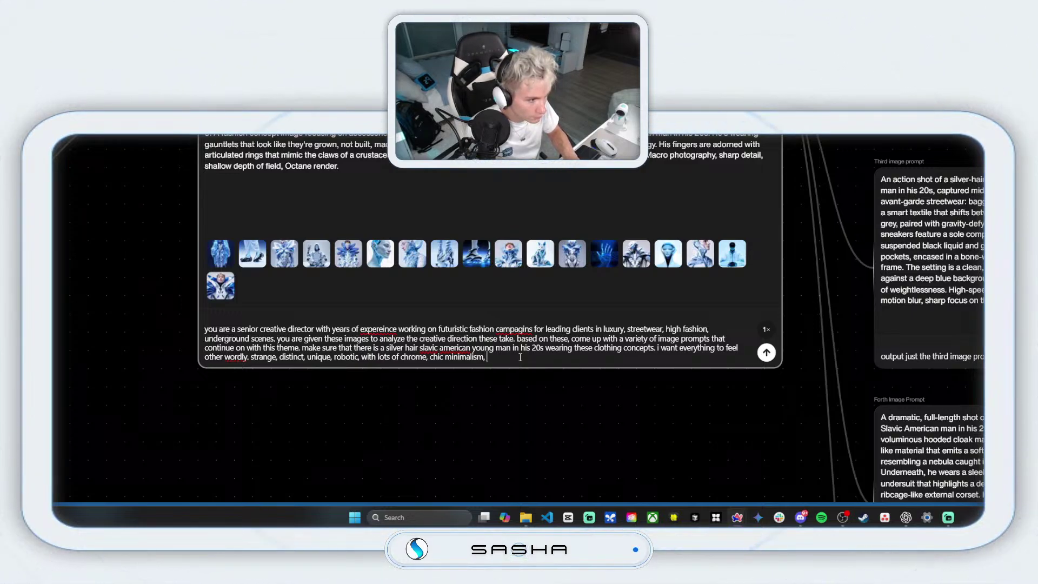
pyautogui.press('BackSpace')
pyautogui.press('BackSpace')
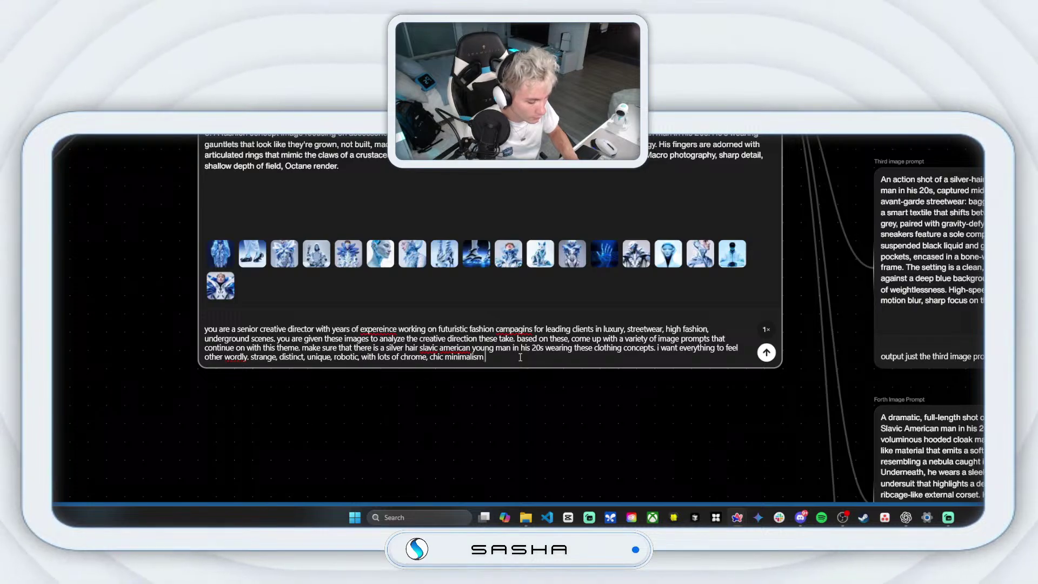
pyautogui.write('ts')
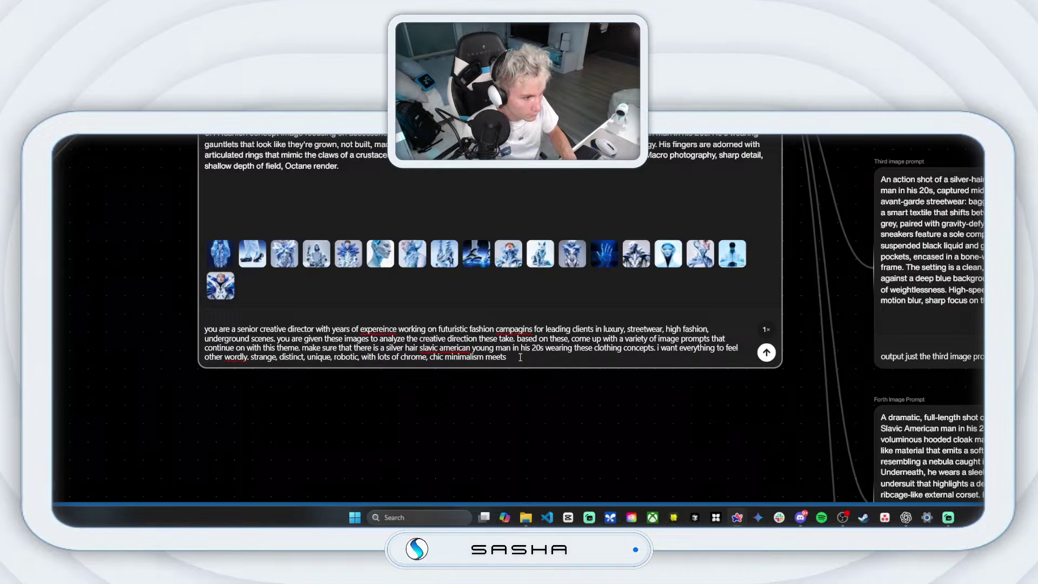
pyautogui.write(' techy future')
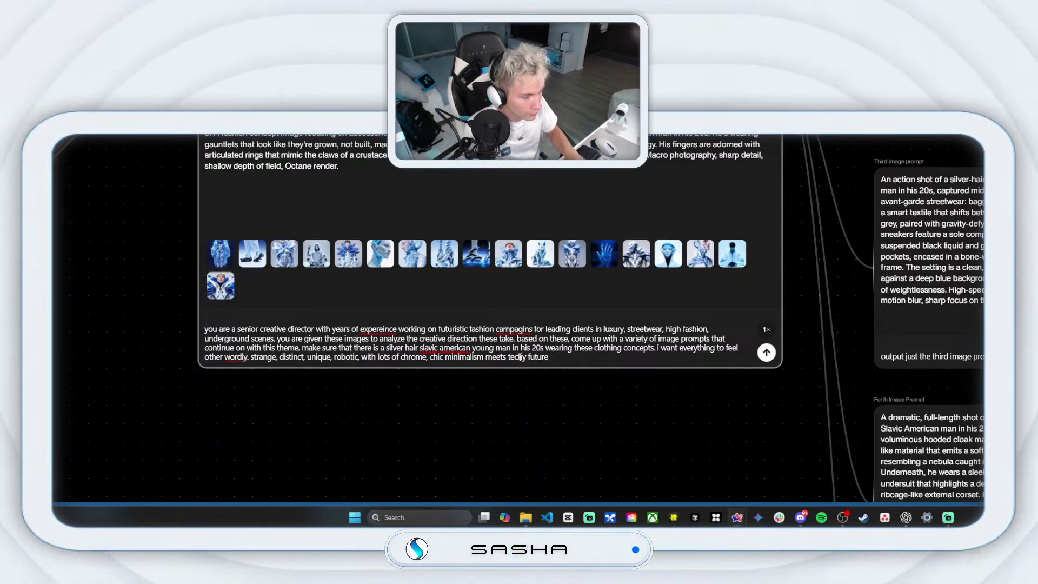
pyautogui.hotkey('ctrl', 'Left')
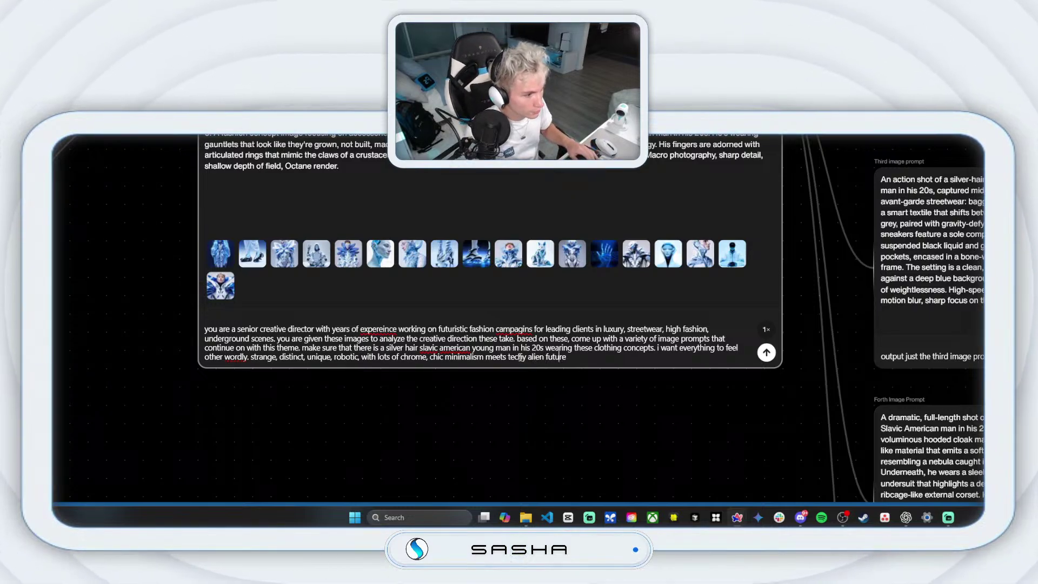
pyautogui.click(508, 354)
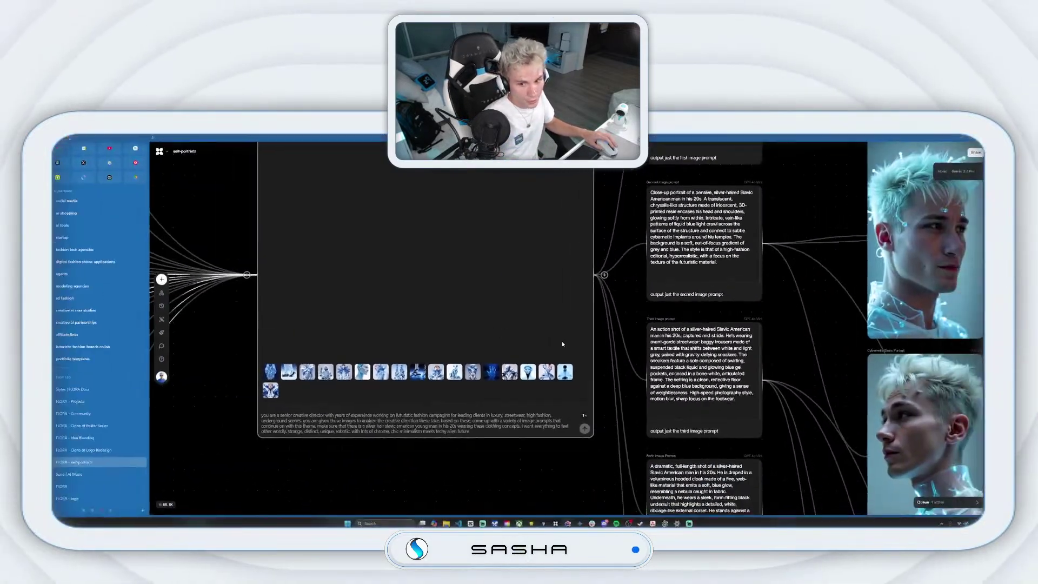
# - Read through the regenerated campaign prompts in the Futuristic Fashion Prompts block
pyautogui.scroll(-2, 565, 311)
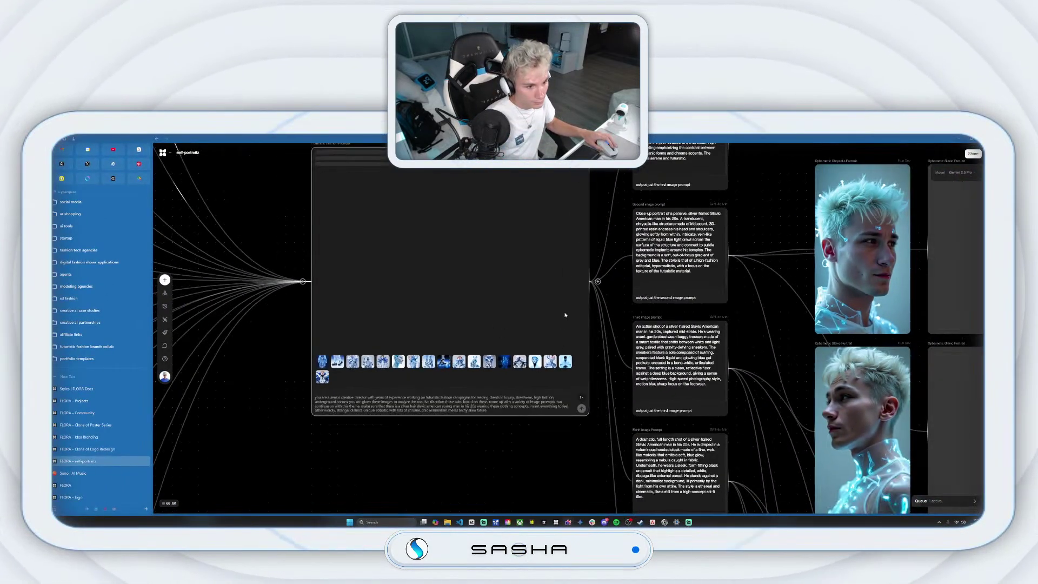
pyautogui.scroll(-3, 565, 314)
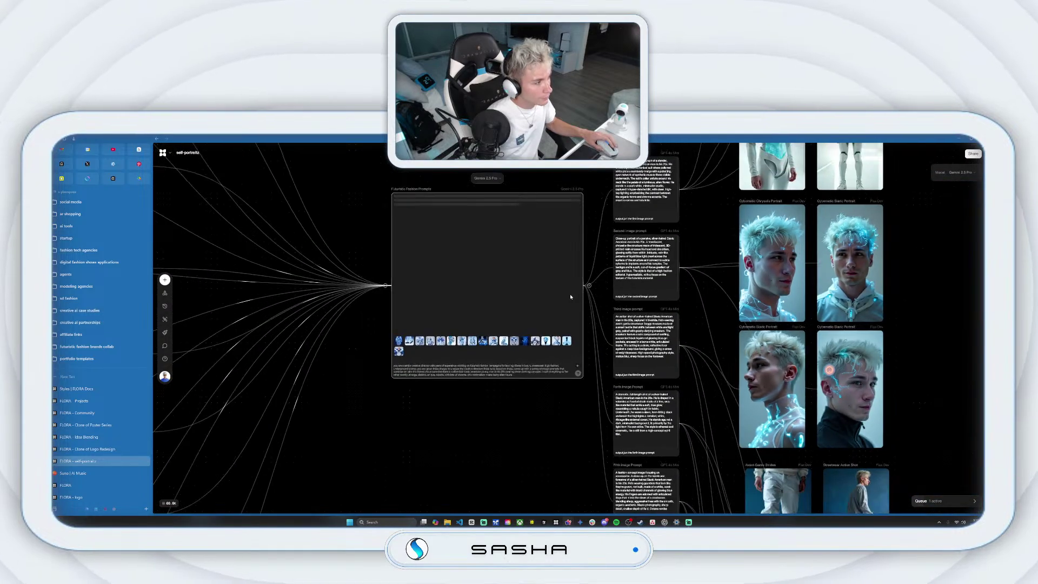
pyautogui.scroll(-2, 571, 296)
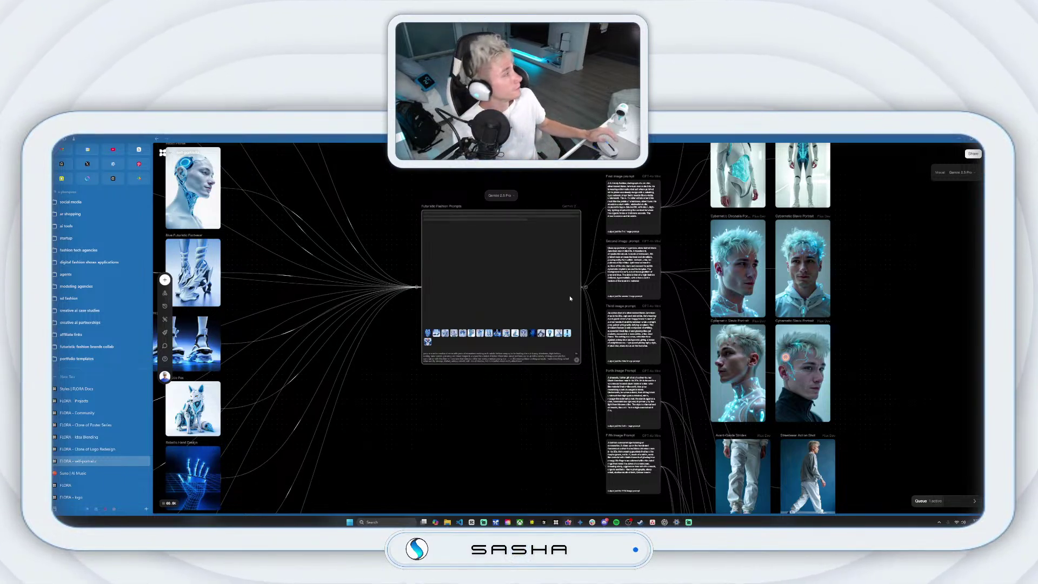
pyautogui.scroll(-3, 391, 238)
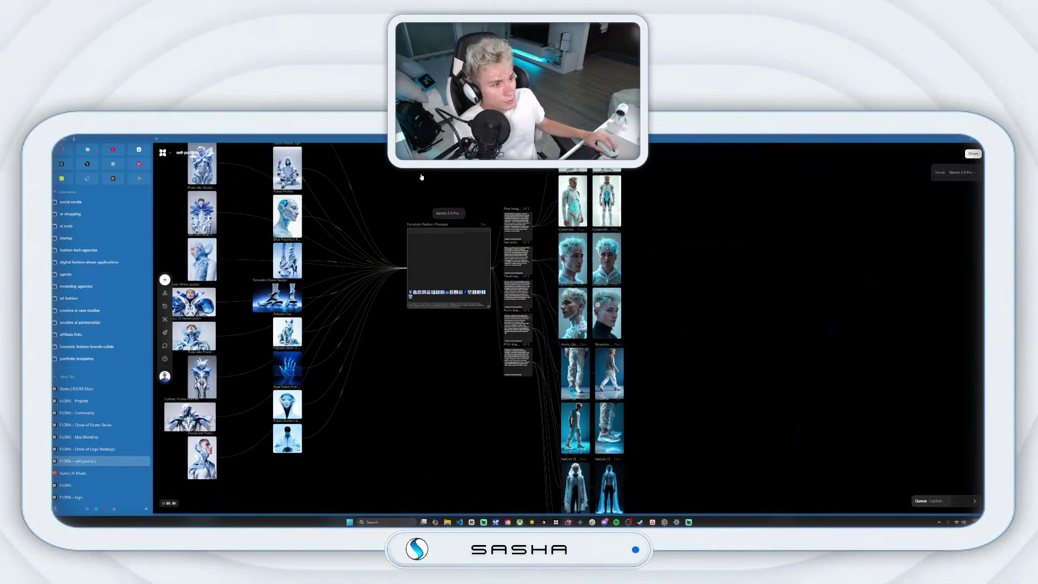
pyautogui.click(403, 185)
pyautogui.moveTo(403, 185); pyautogui.dragTo(448, 209)
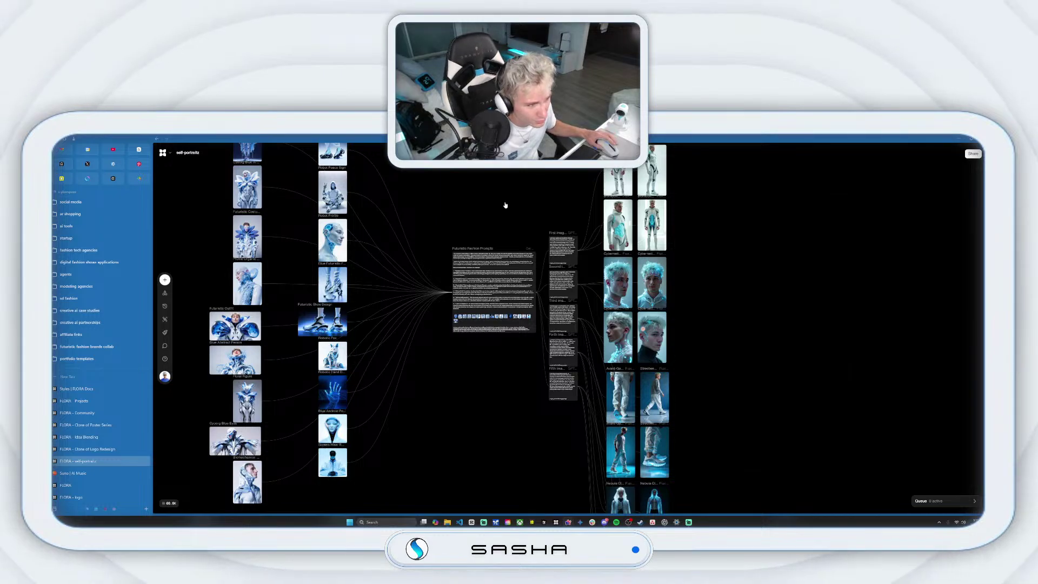
pyautogui.scroll(3, 531, 217)
pyautogui.scroll(3, 494, 270)
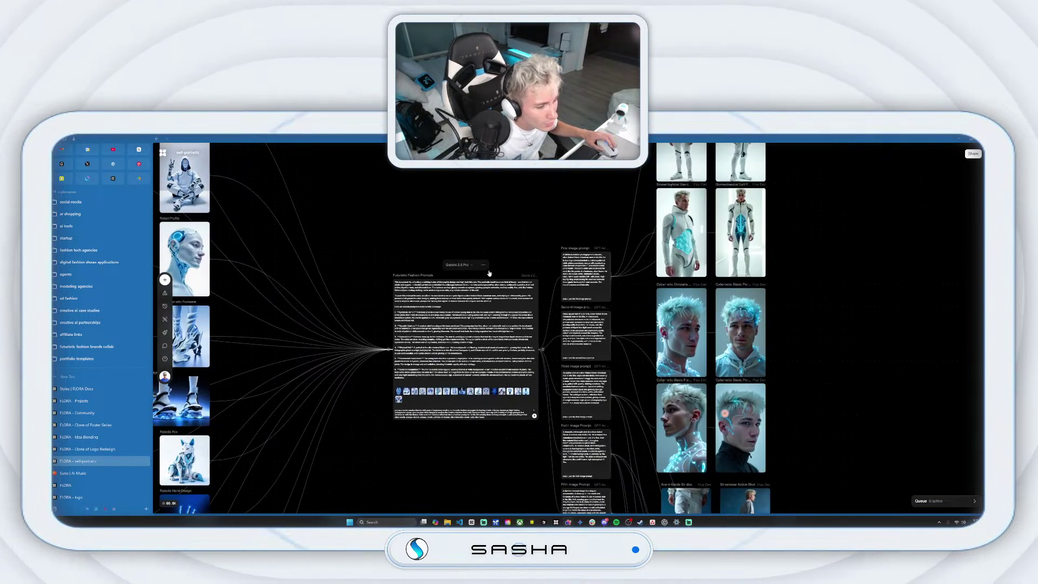
pyautogui.scroll(1, 503, 263)
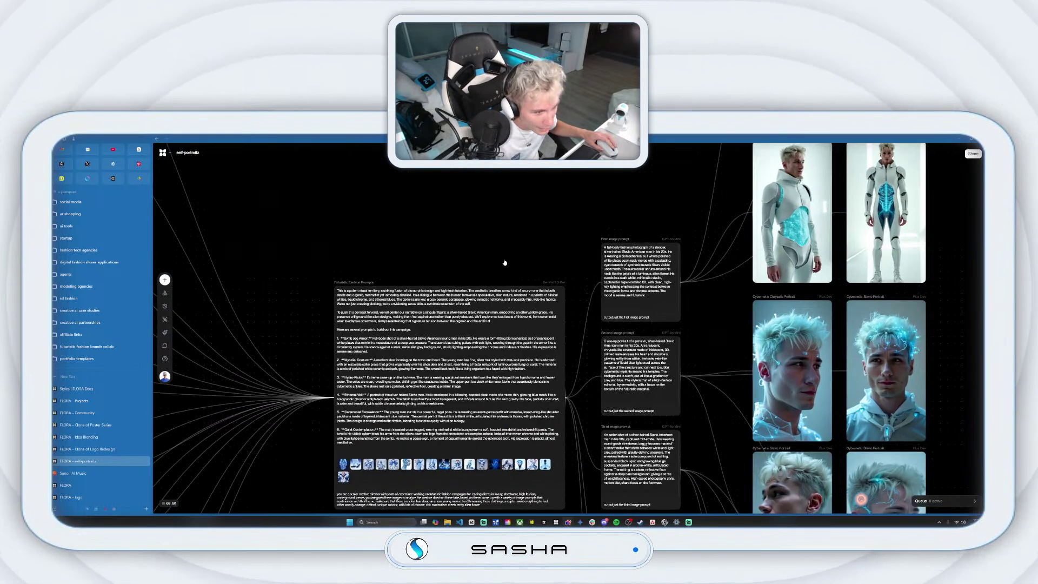
pyautogui.moveTo(526, 243); pyautogui.dragTo(478, 213)
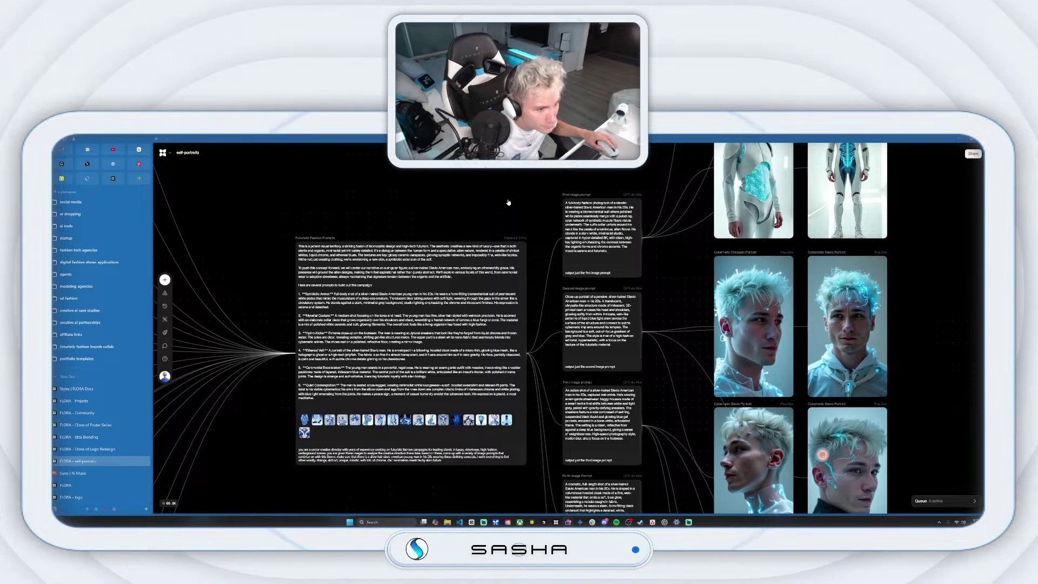
# - Select all five image prompt blocks and rerun them together from the regenerated Futuristic Fashion Prompts text
pyautogui.scroll(-1, 507, 224)
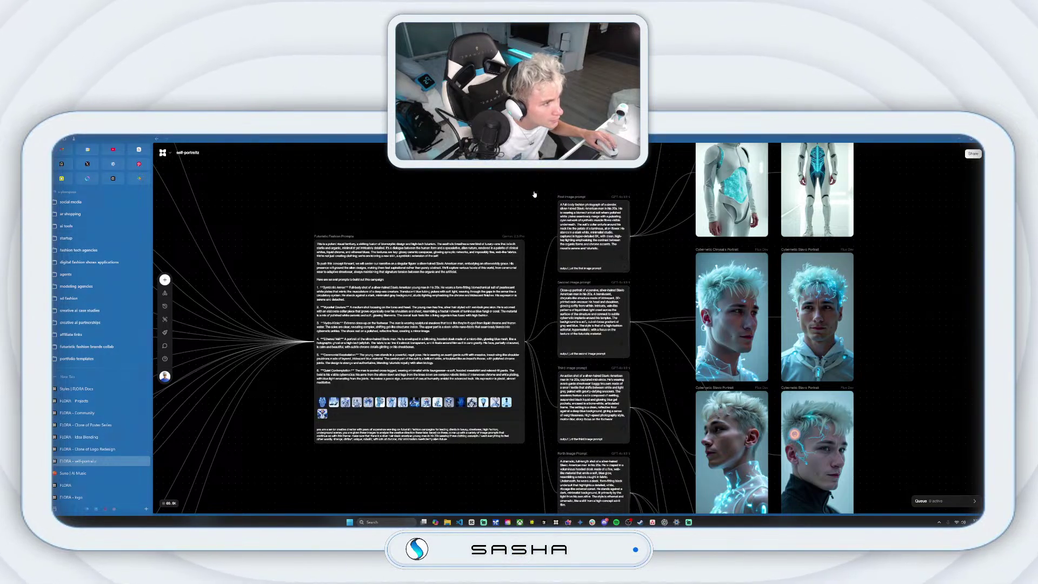
pyautogui.scroll(-2, 543, 228)
pyautogui.scroll(-1, 540, 220)
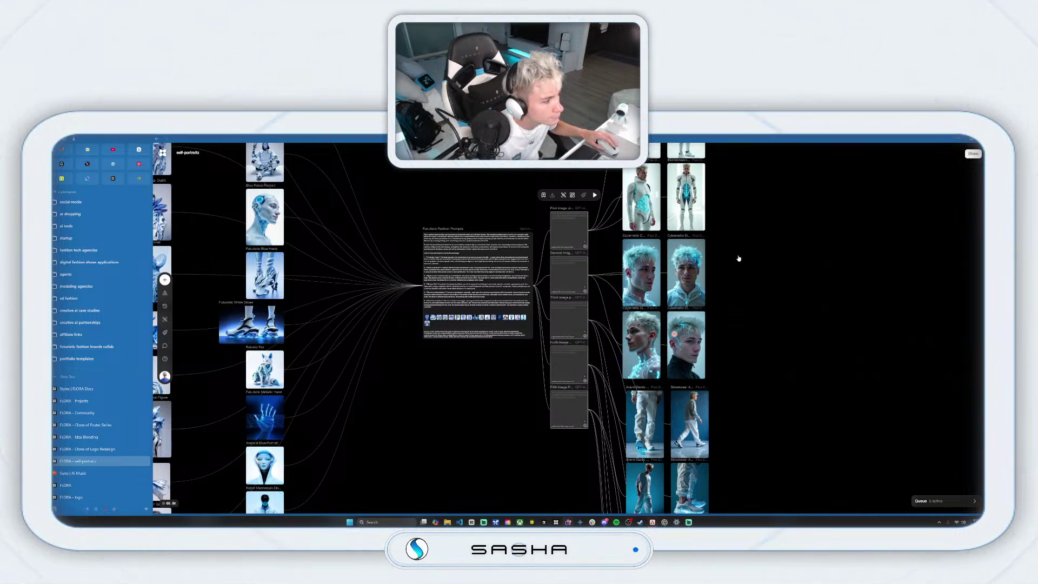
# - Select all the generated self-portrait image blocks and rerun them together from the updated image prompts
pyautogui.scroll(-3, 751, 259)
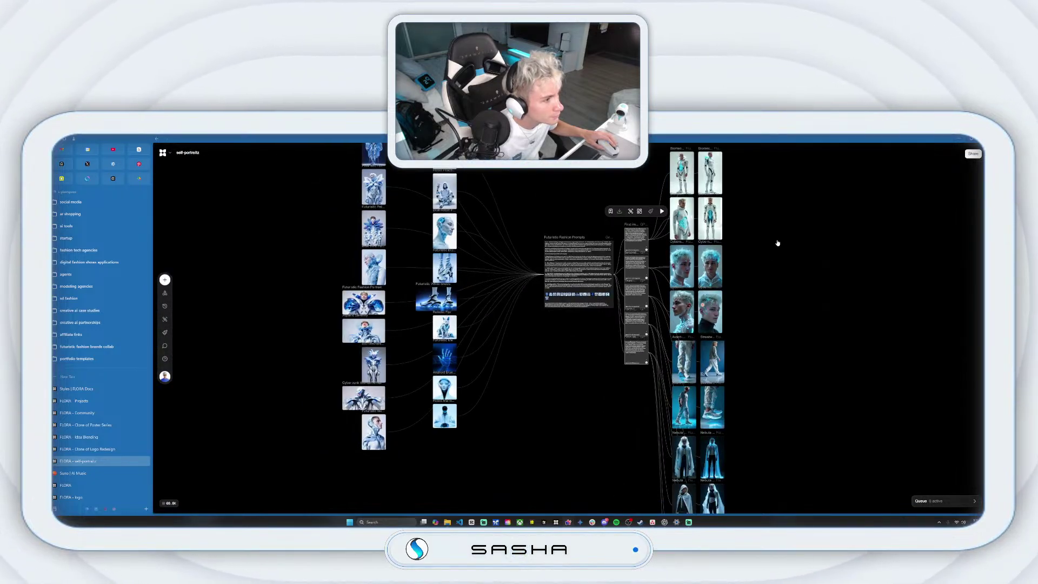
pyautogui.scroll(-5, 782, 235)
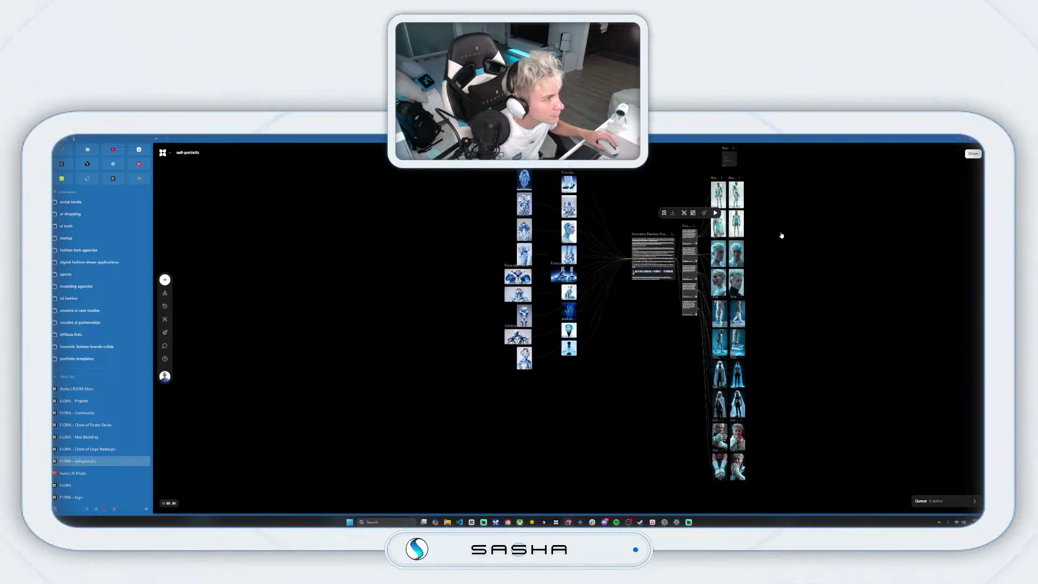
pyautogui.moveTo(699, 173); pyautogui.dragTo(812, 495)
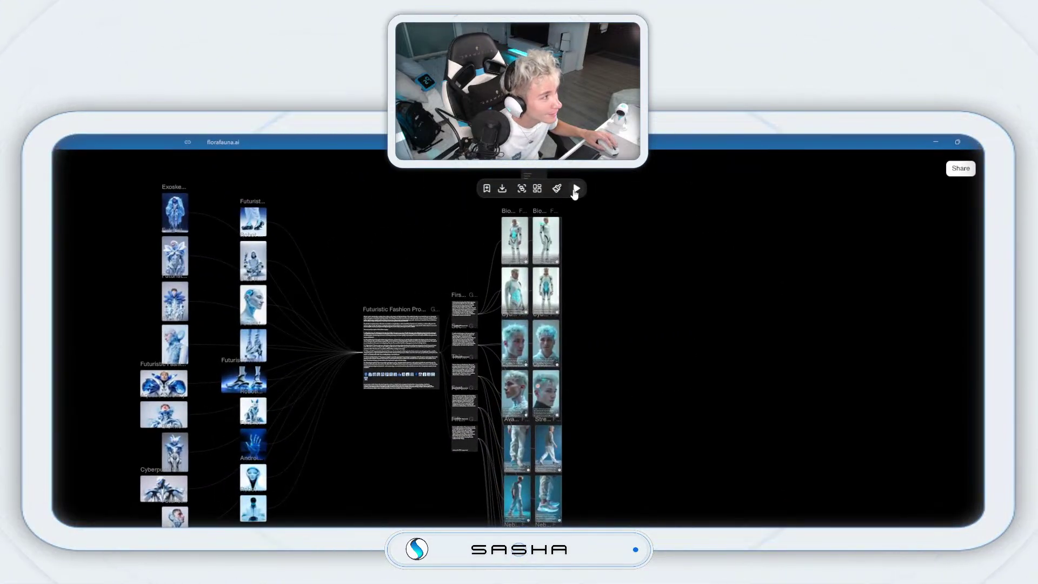
pyautogui.click(576, 188)
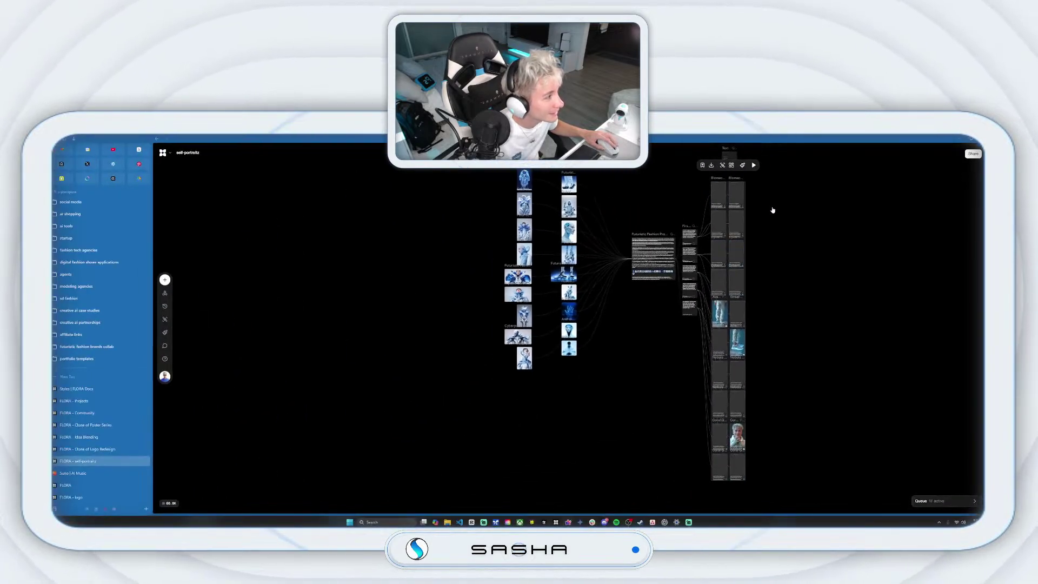
# - Delete the leftover text block above the two columns of self-portrait images
pyautogui.scroll(4, 772, 210)
pyautogui.scroll(3, 755, 213)
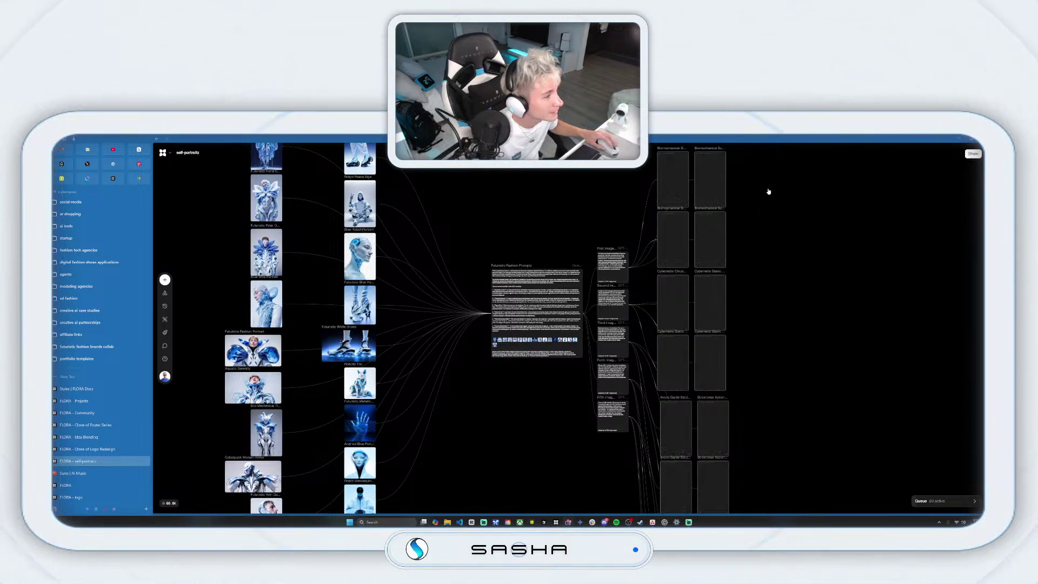
pyautogui.rightClick(767, 190)
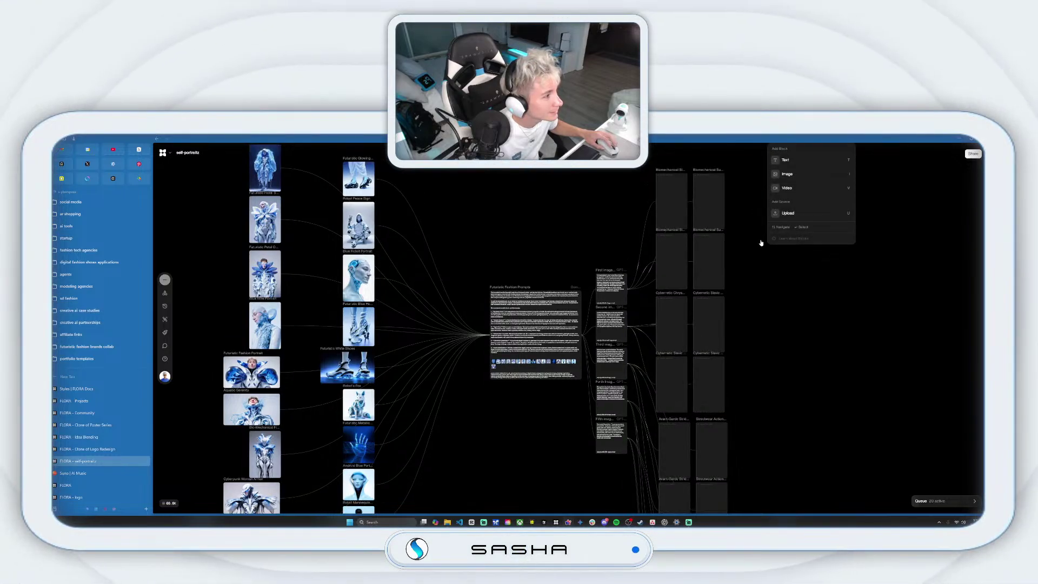
pyautogui.click(758, 216)
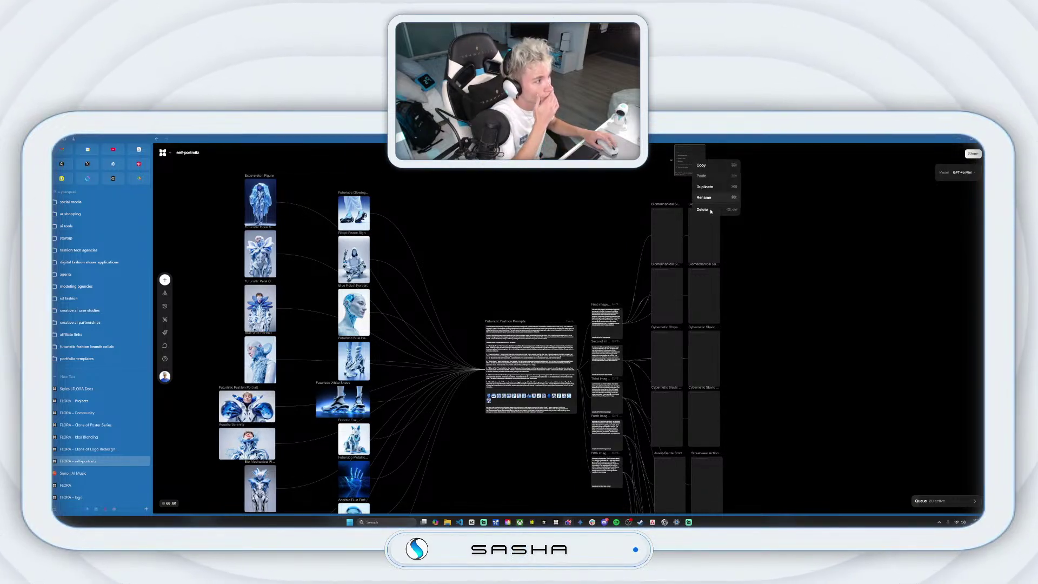
pyautogui.click(703, 210)
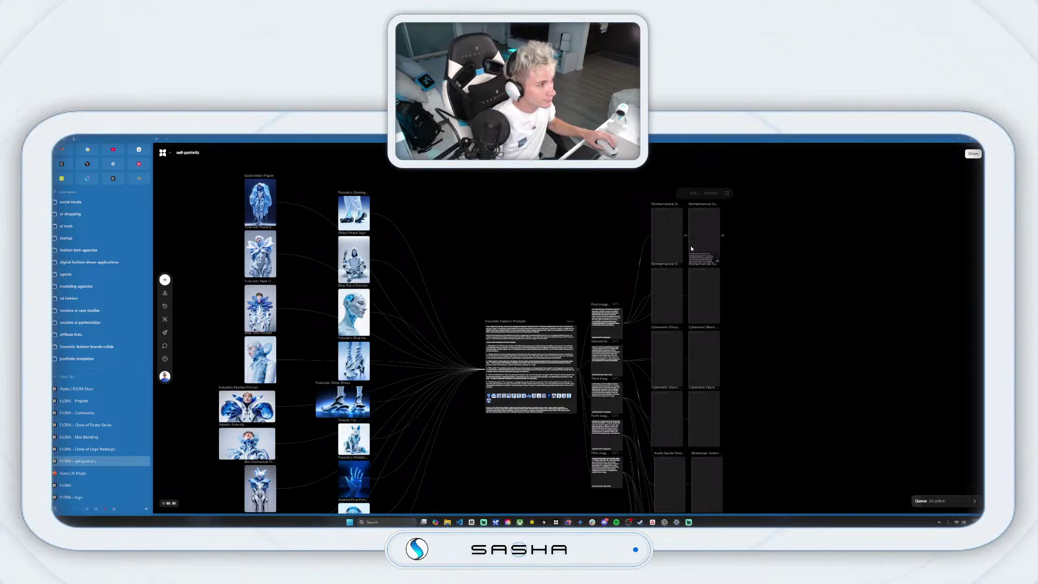
# - Examine the regenerated self-portraits alongside the reference images and prompt blocks that feed them
pyautogui.scroll(4, 690, 247)
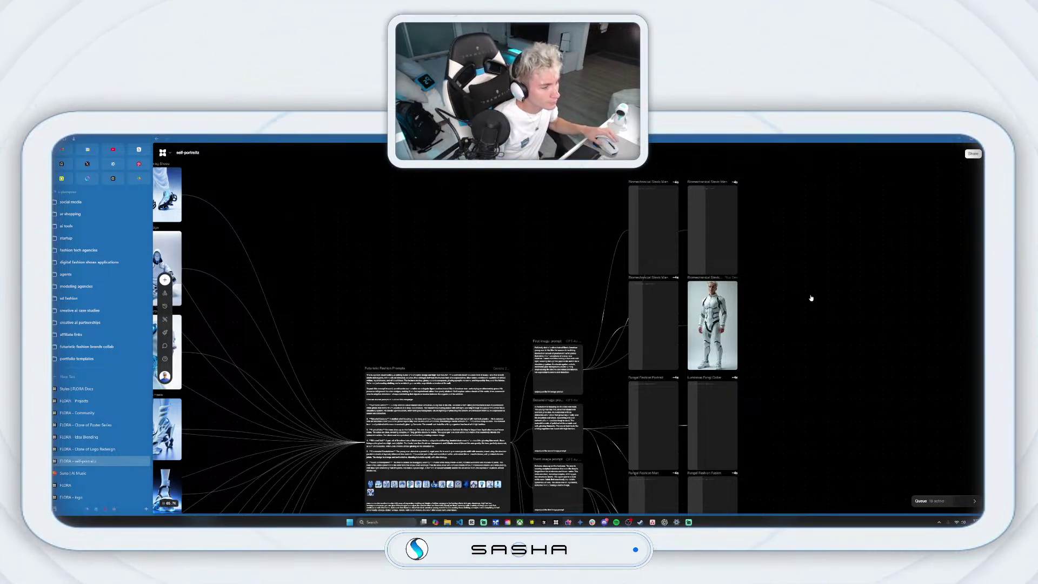
pyautogui.scroll(-5, 813, 296)
pyautogui.rightClick(814, 398)
pyautogui.scroll(-5, 783, 347)
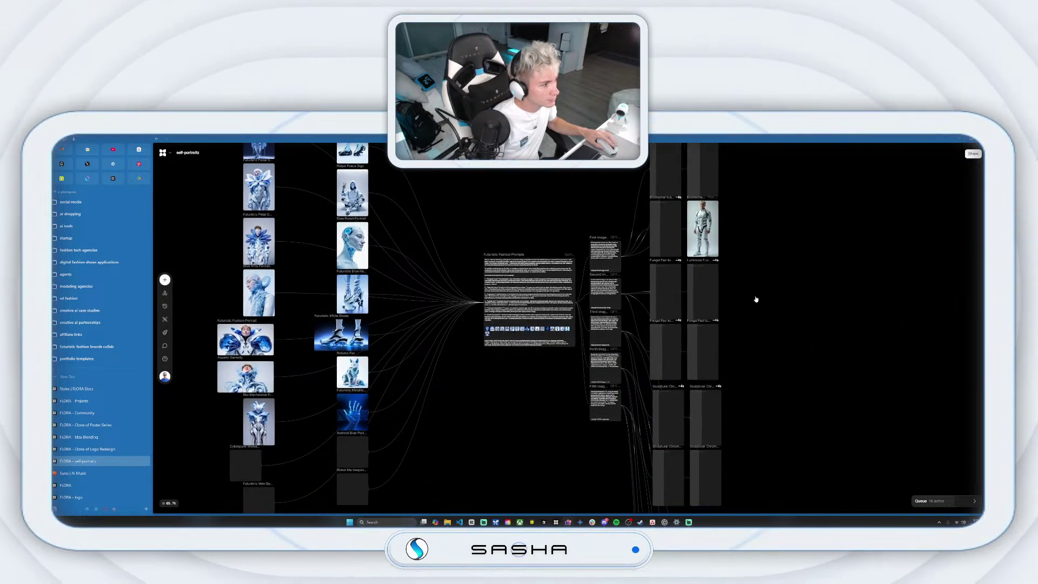
pyautogui.scroll(-2, 758, 296)
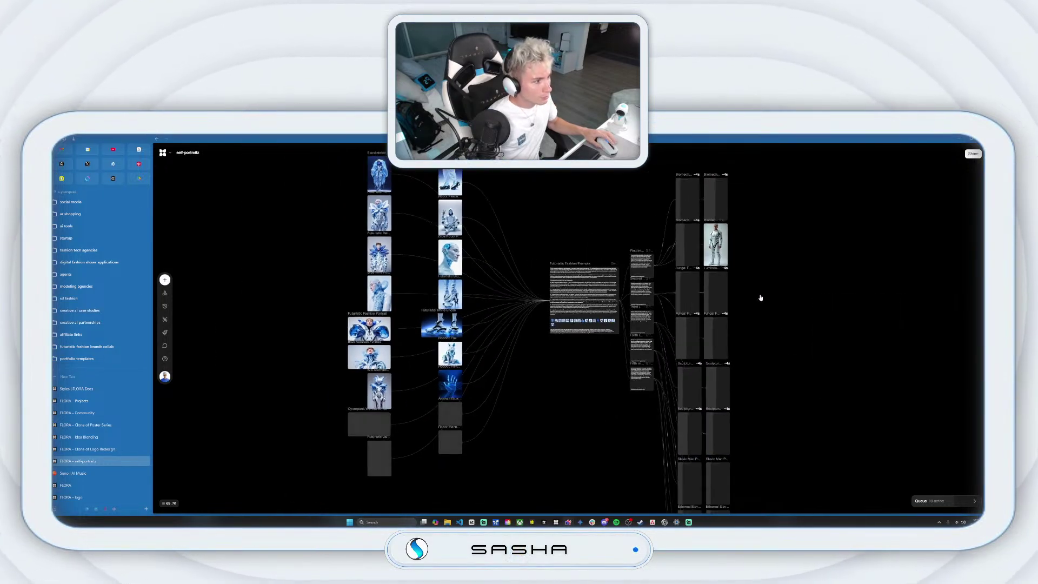
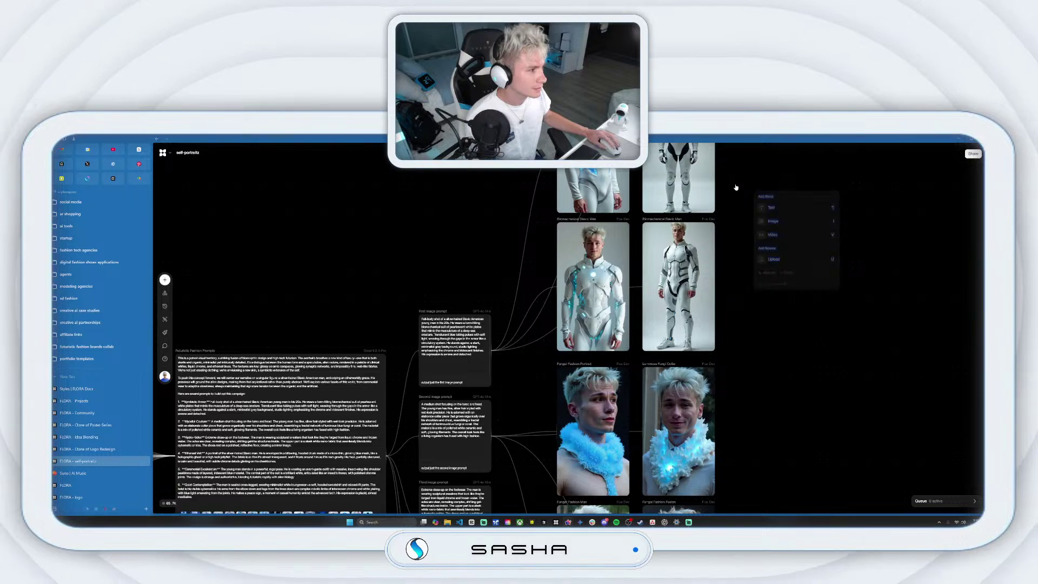
pyautogui.scroll(-5, 758, 321)
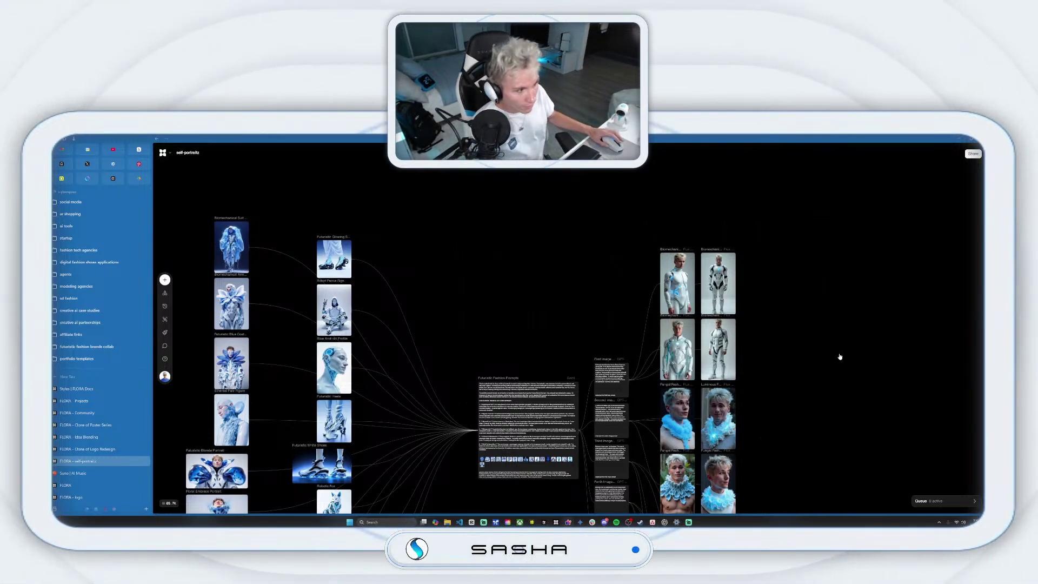
pyautogui.scroll(-1, 497, 316)
pyautogui.scroll(3, 503, 314)
pyautogui.scroll(-3, 545, 333)
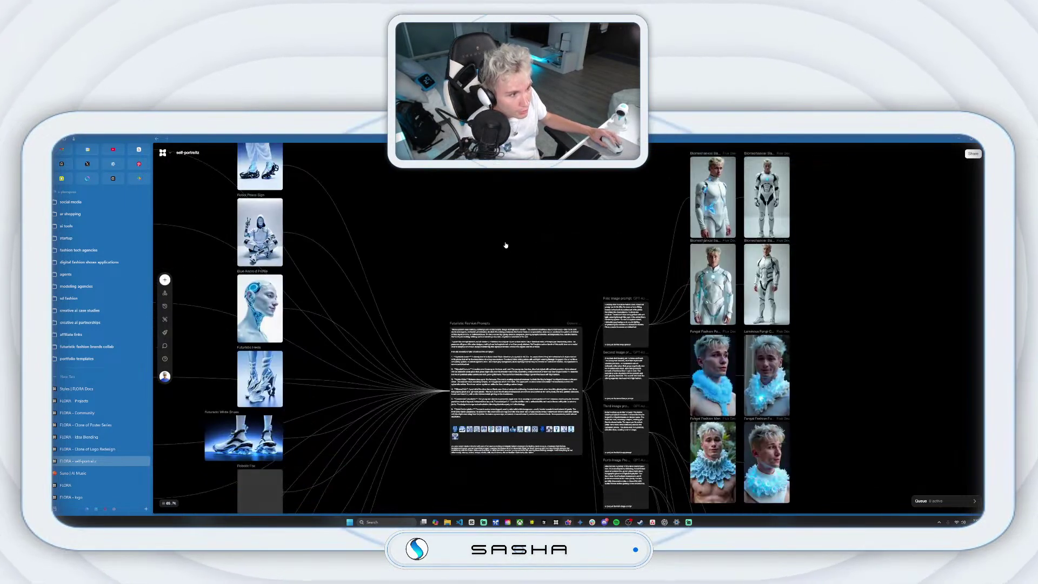
pyautogui.hscroll(-1, 318, 229)
pyautogui.scroll(-1, 318, 230)
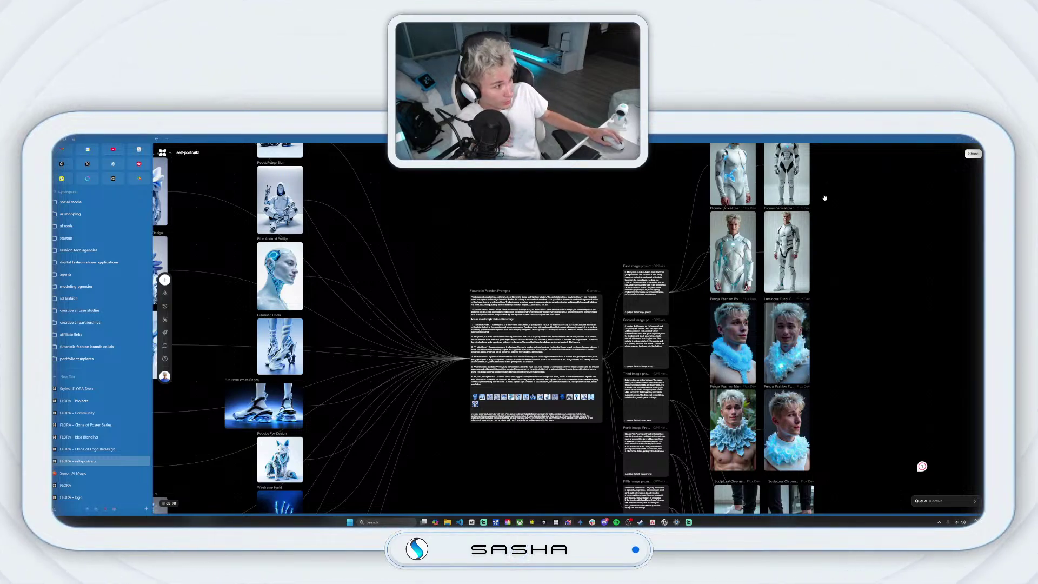
# - Shrink the browser window, switch to ChatGPT and open the existing Fashion AI Prompts conversation
pyautogui.click(962, 140)
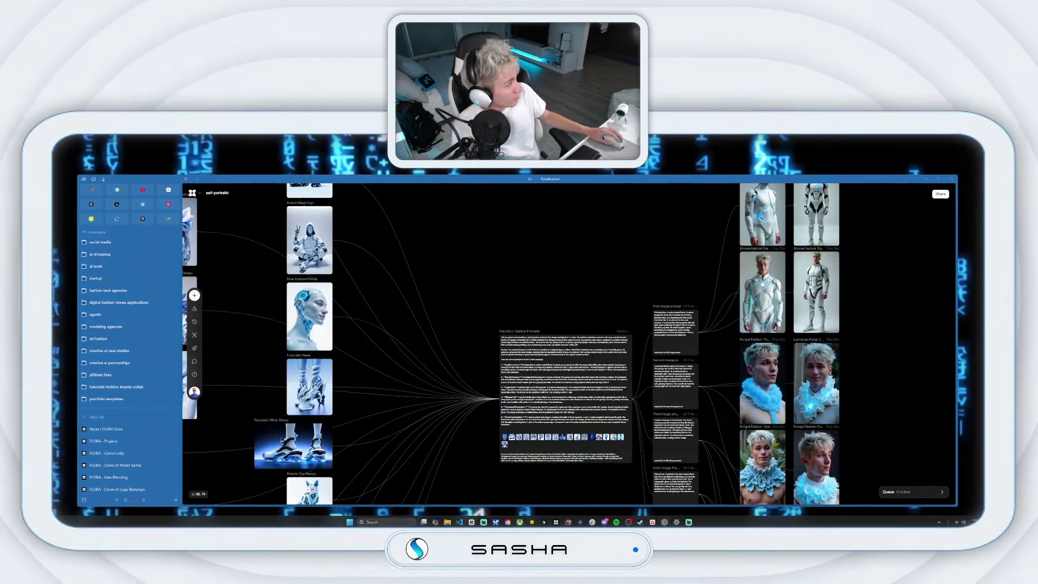
pyautogui.hotkey('alt', 'Tab')
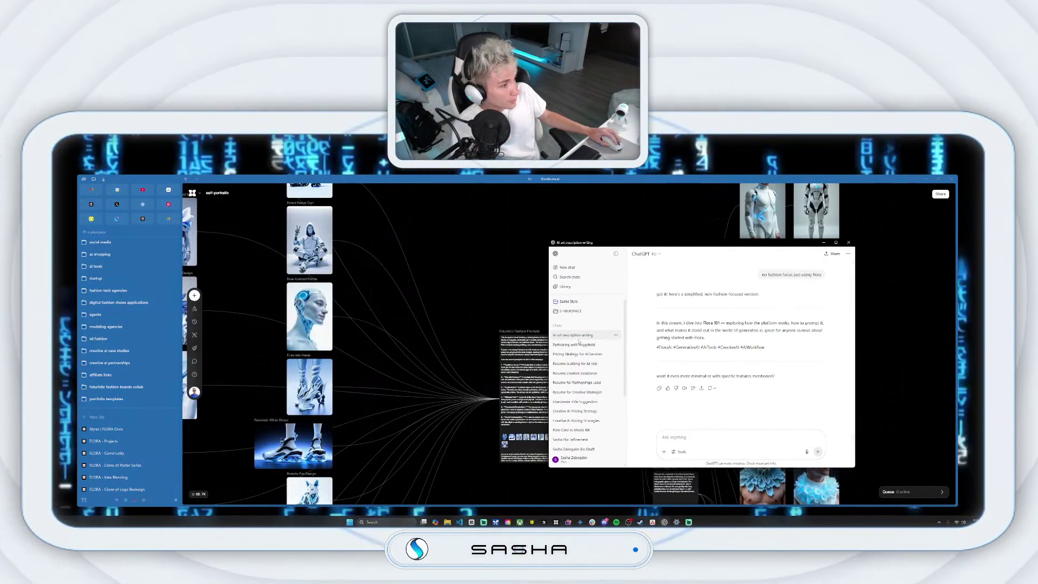
pyautogui.click(567, 267)
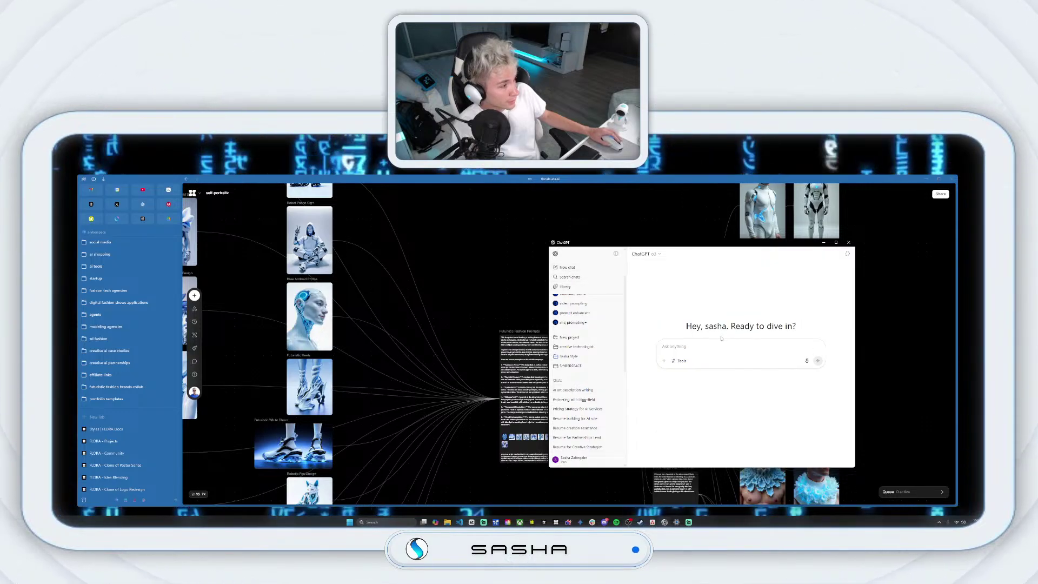
pyautogui.scroll(-3, 577, 419)
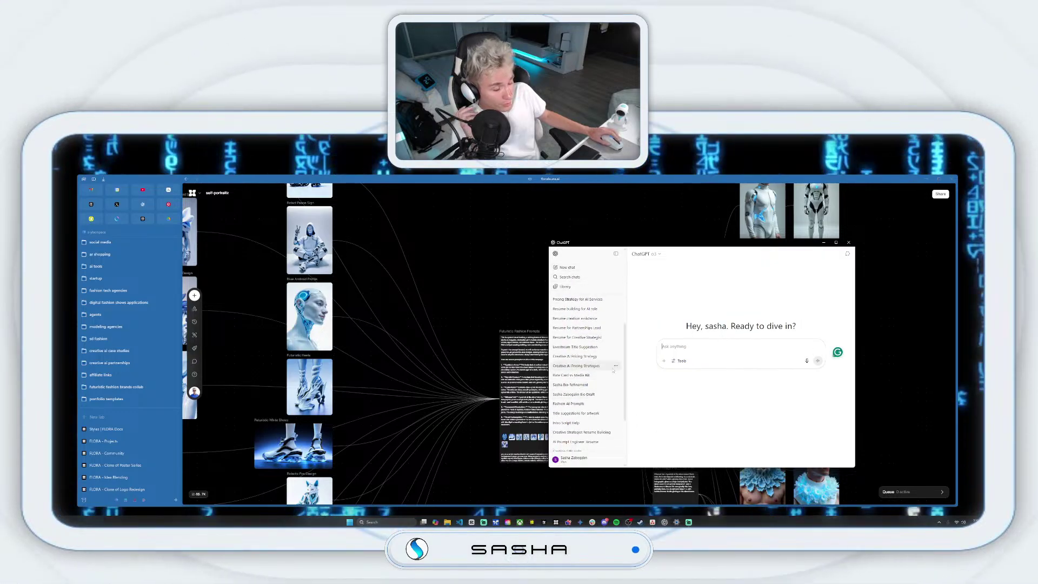
pyautogui.click(588, 404)
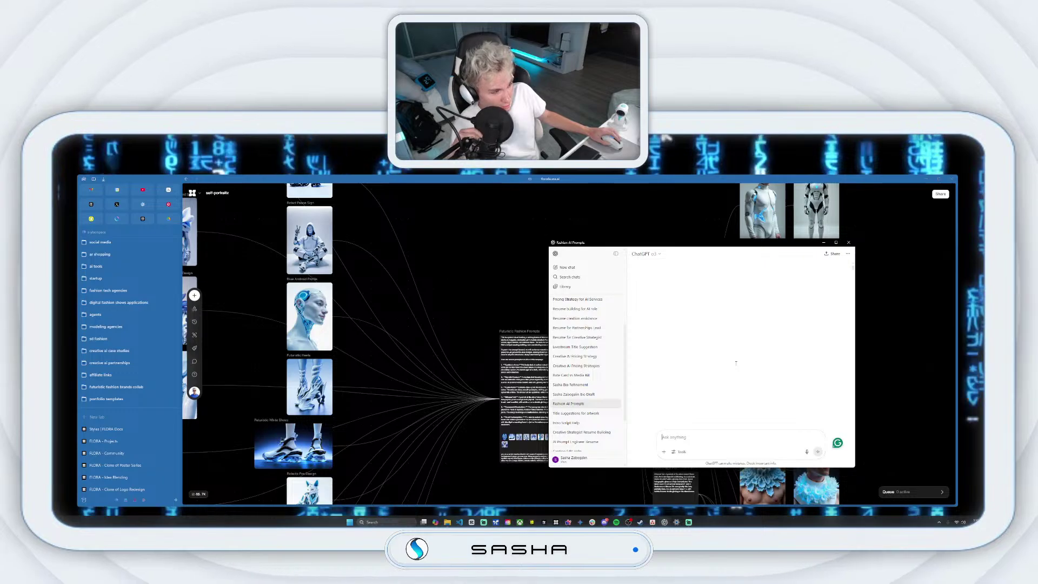
# - Read back through the earlier fashion prompts in the Fashion AI Prompts conversation, up to its first message
pyautogui.scroll(10, 731, 355)
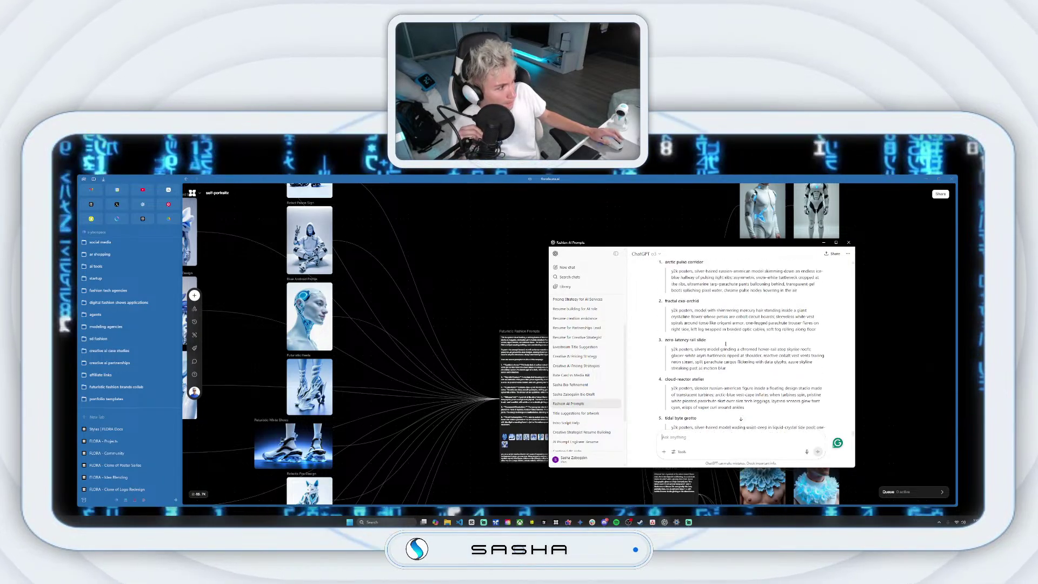
pyautogui.scroll(10, 741, 418)
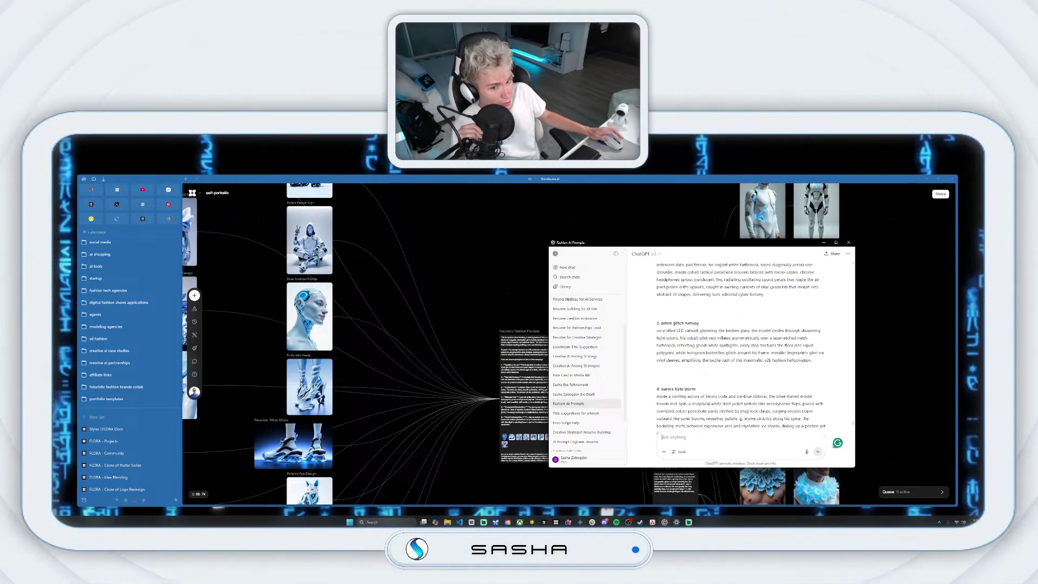
pyautogui.scroll(10, 729, 334)
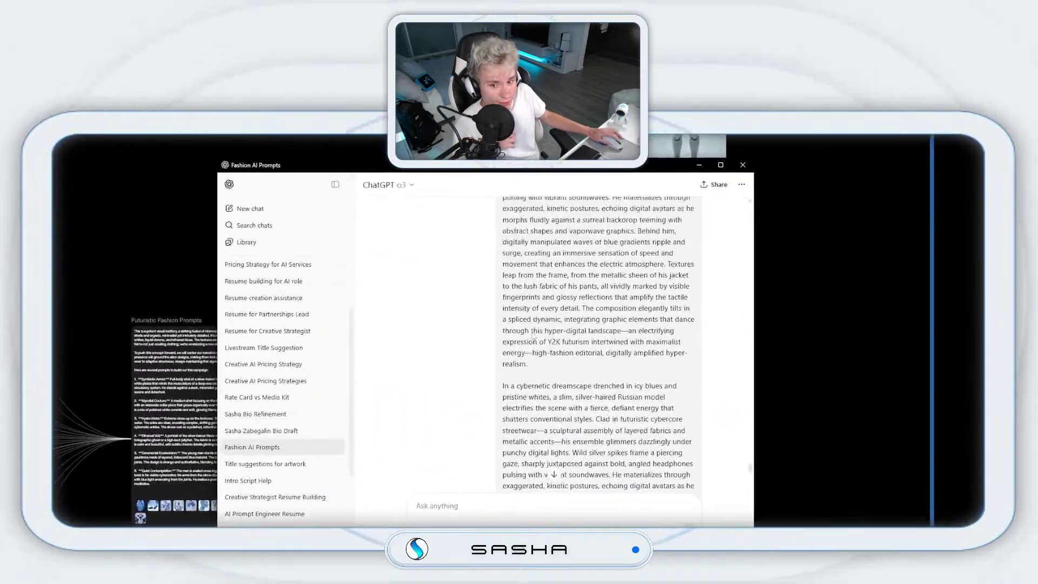
pyautogui.scroll(-10, 533, 332)
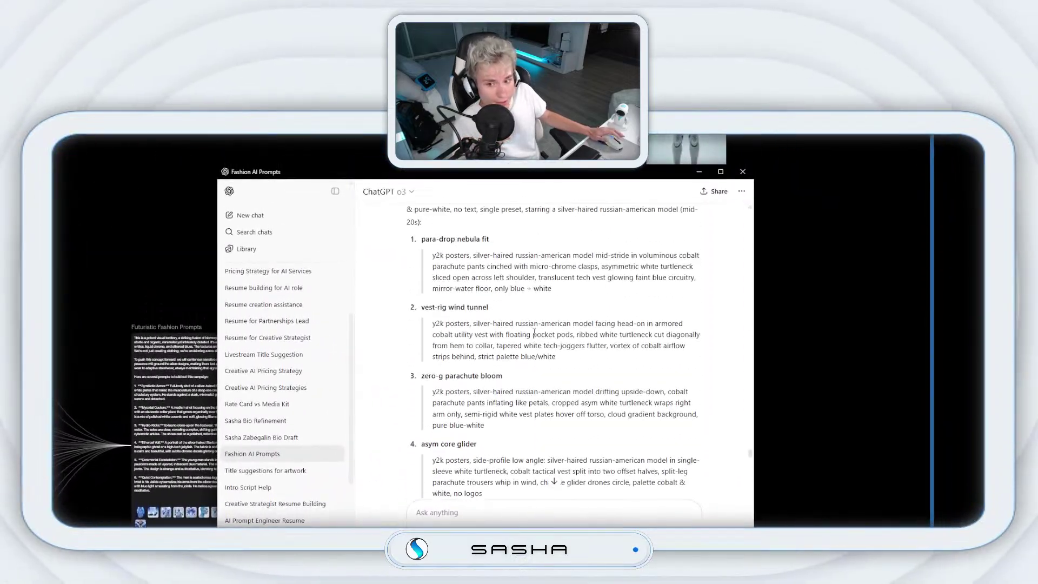
pyautogui.scroll(10, 534, 332)
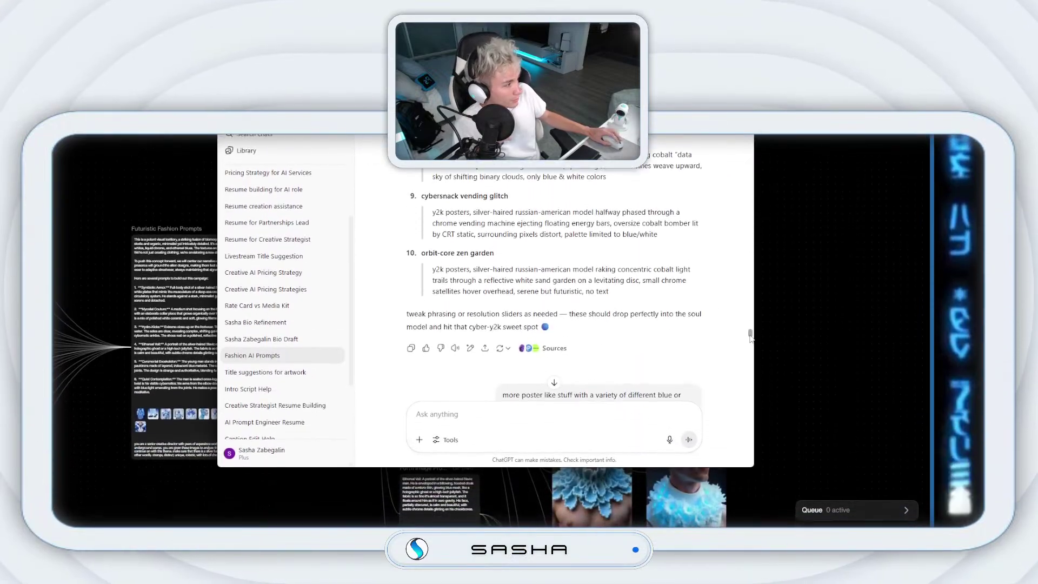
pyautogui.moveTo(751, 336); pyautogui.dragTo(747, 95)
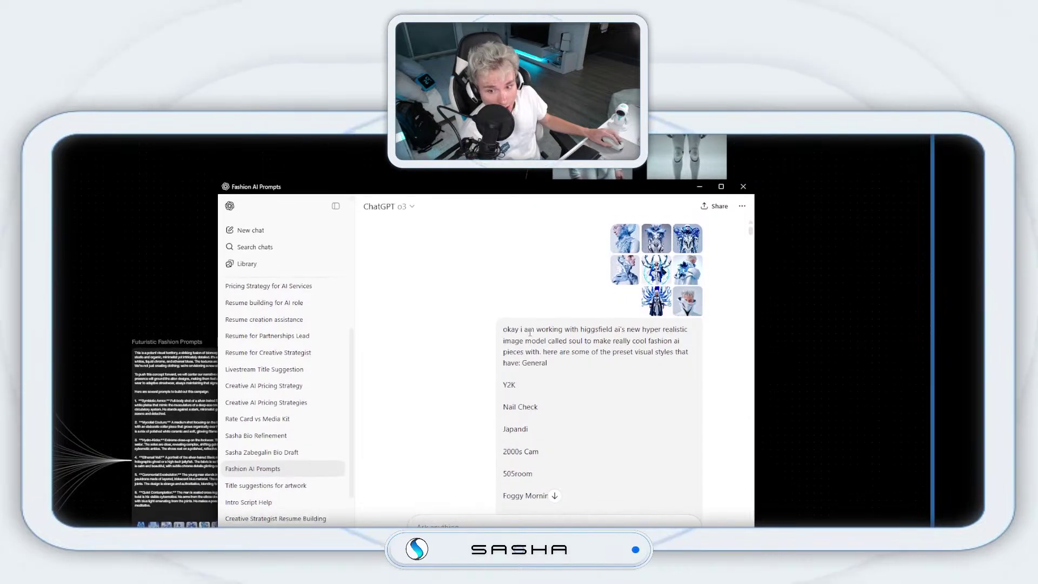
# - Highlight the first message's introduction about the soul image model and review its preset style list and the resulting prompts
pyautogui.moveTo(547, 392); pyautogui.dragTo(596, 406)
pyautogui.moveTo(596, 338); pyautogui.dragTo(598, 357)
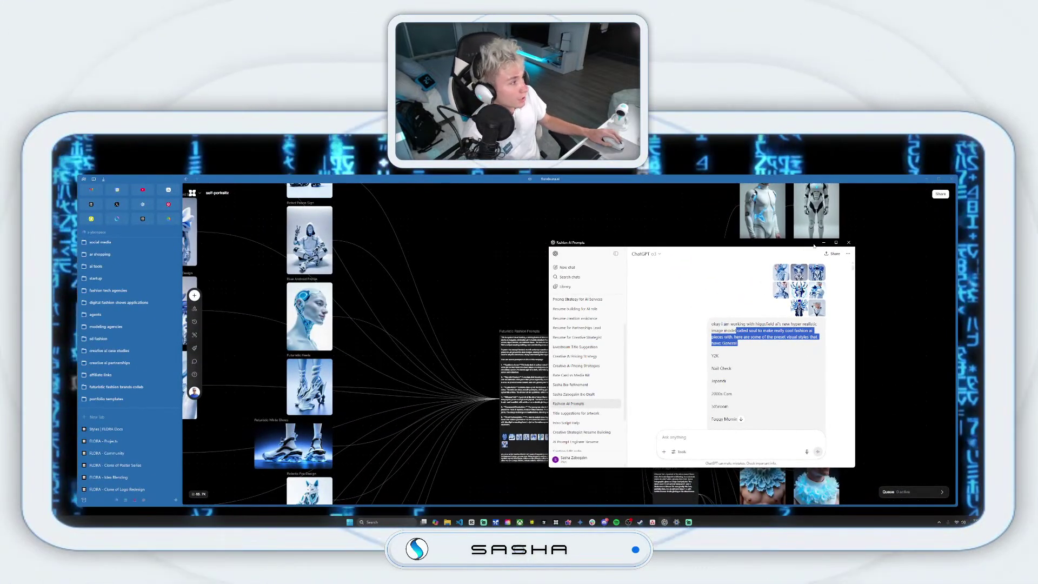
pyautogui.scroll(-3, 785, 361)
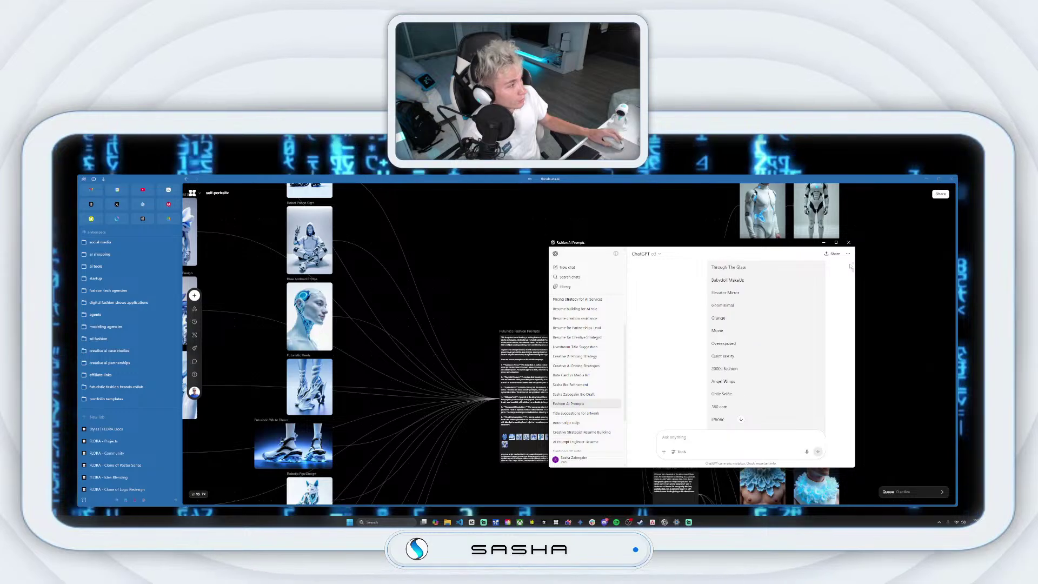
pyautogui.moveTo(853, 265); pyautogui.dragTo(862, 306)
pyautogui.scroll(5, 857, 307)
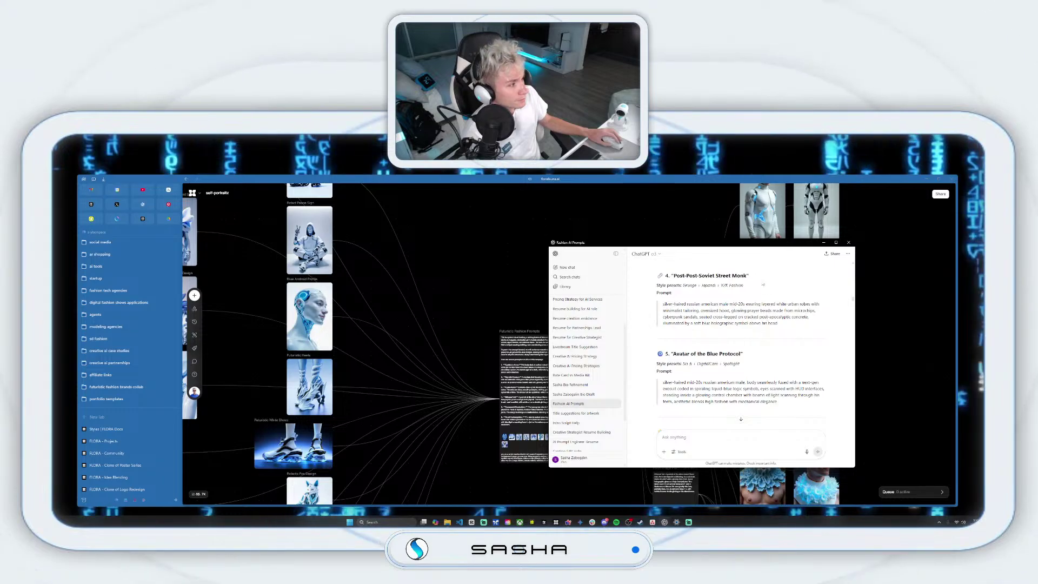
# - Move the ChatGPT window aside and examine how the reference images, Futuristic Fashion Prompts and image prompt blocks connect in FLORA
pyautogui.moveTo(594, 242); pyautogui.dragTo(985, 286)
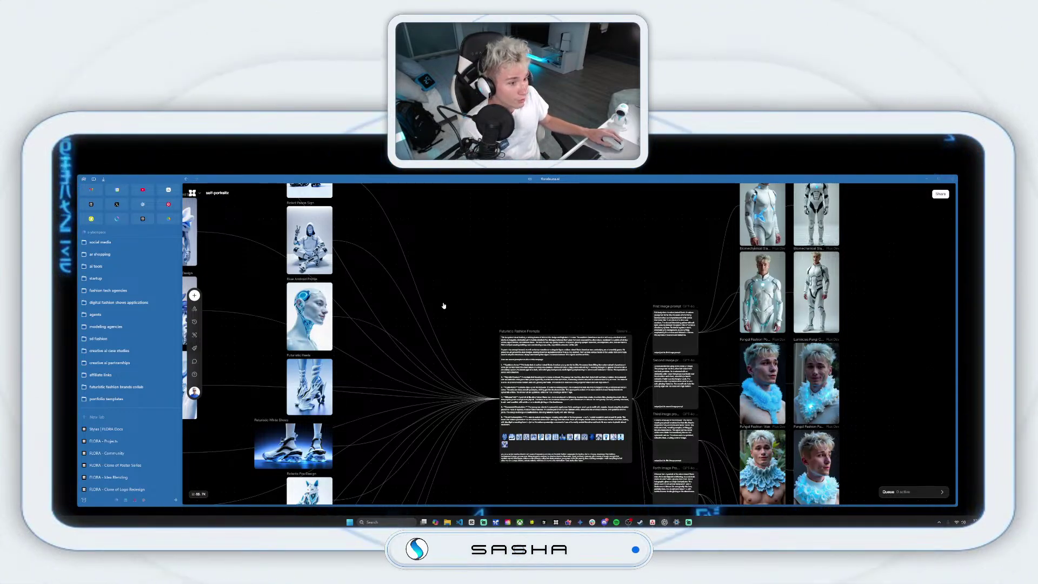
pyautogui.scroll(-3, 443, 306)
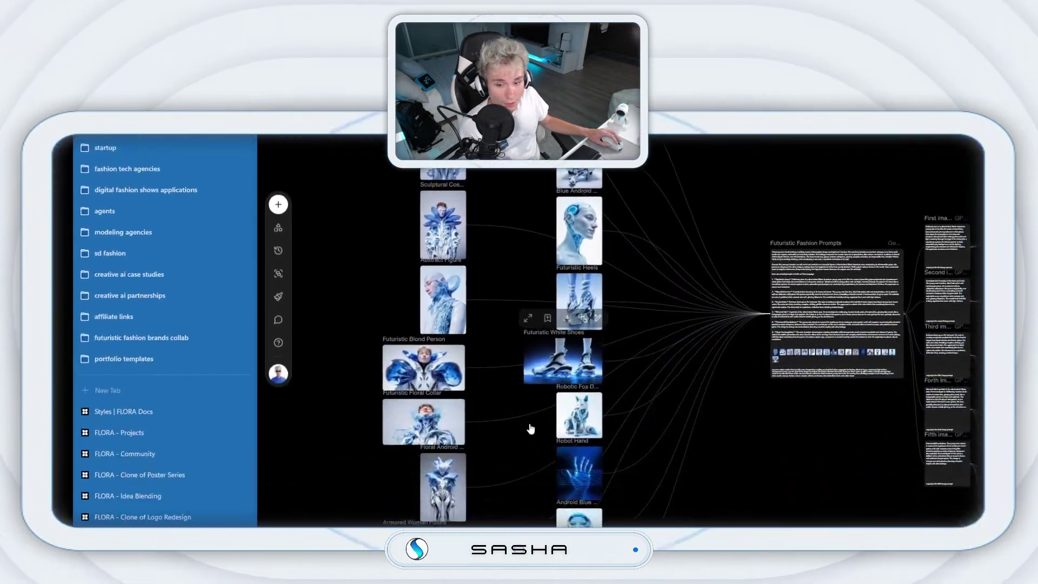
pyautogui.scroll(-5, 532, 424)
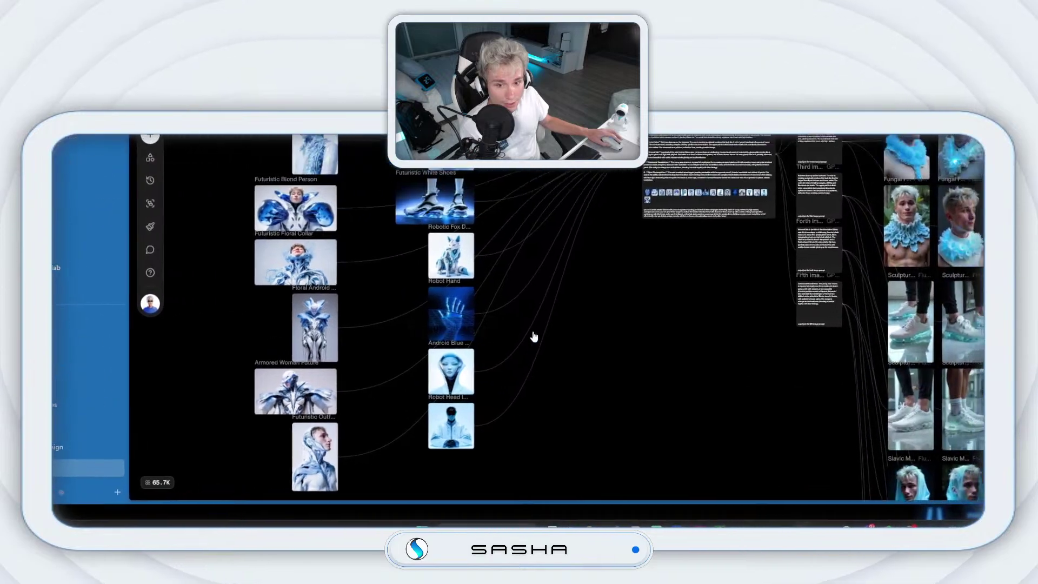
pyautogui.scroll(5, 536, 336)
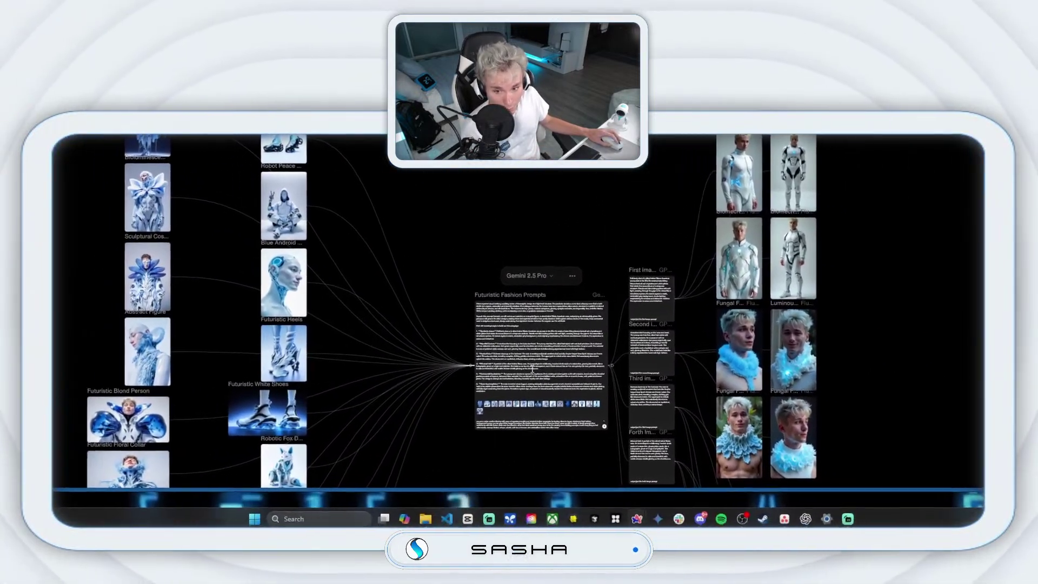
pyautogui.scroll(-3, 659, 373)
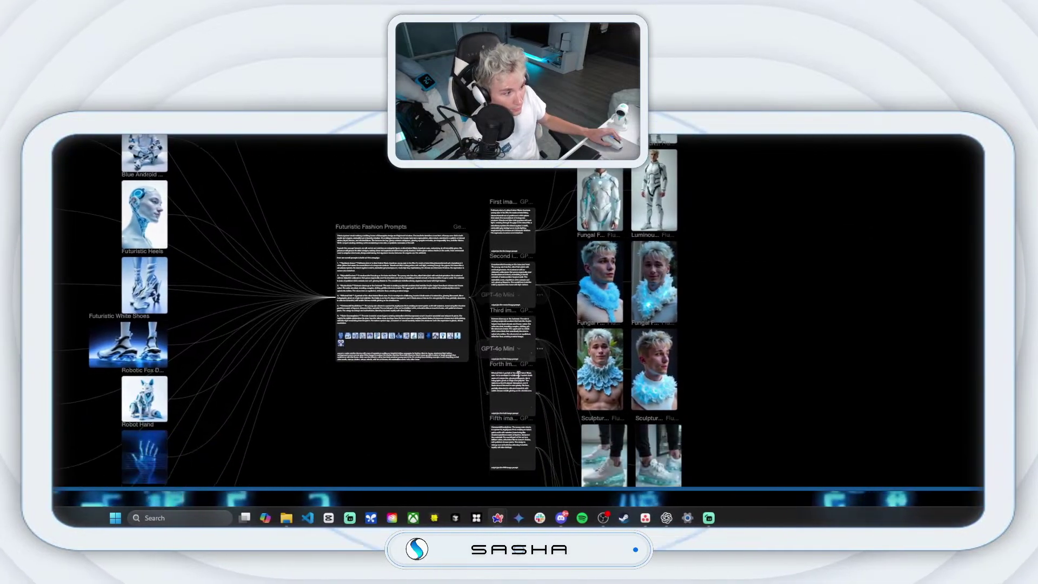
pyautogui.scroll(-3, 519, 375)
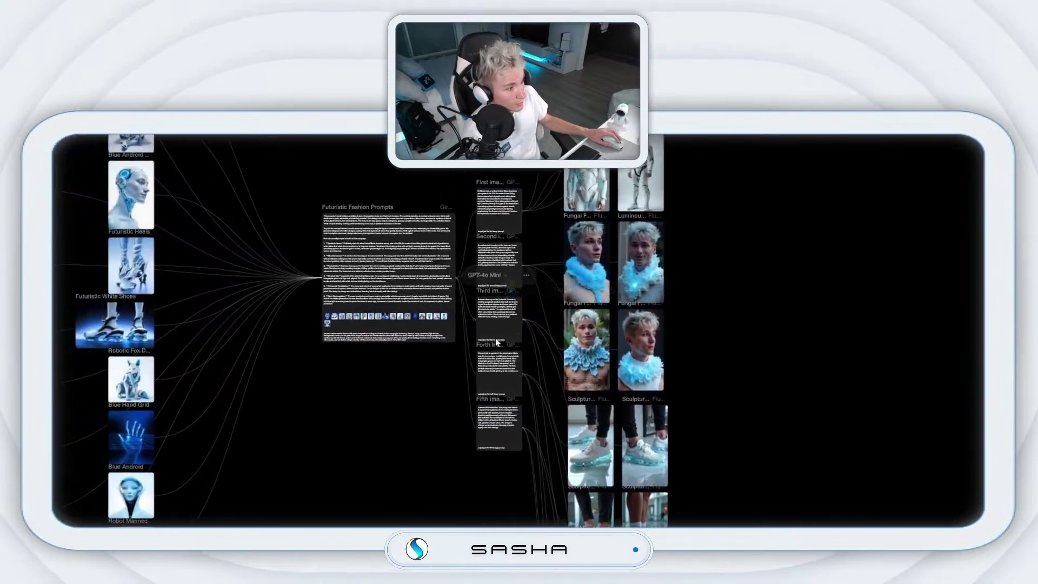
# - Look over the generated fashion portraits and the prompt blocks feeding them in the self-portraits project
pyautogui.scroll(-5, 521, 343)
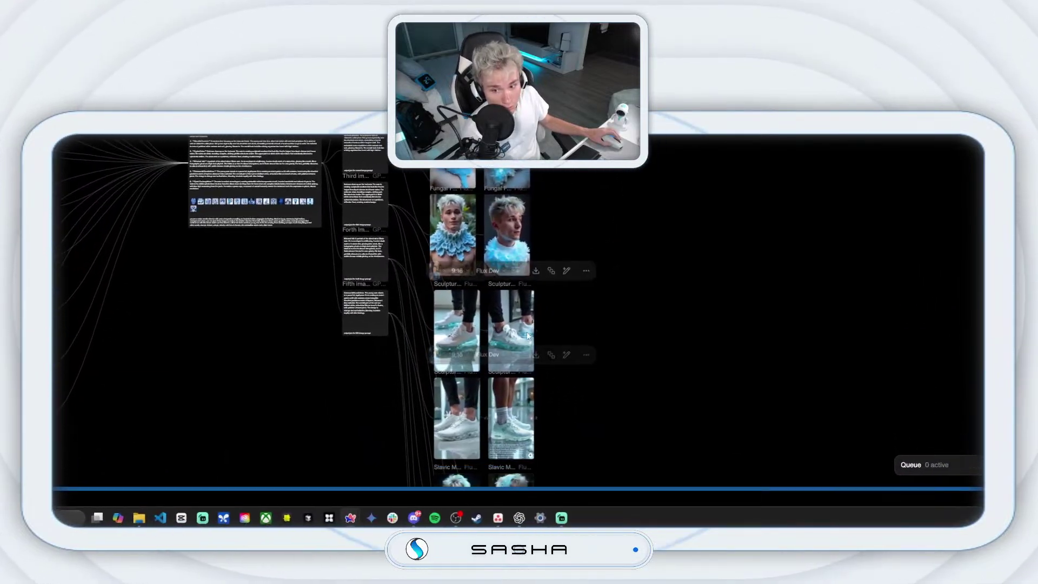
pyautogui.scroll(-5, 520, 332)
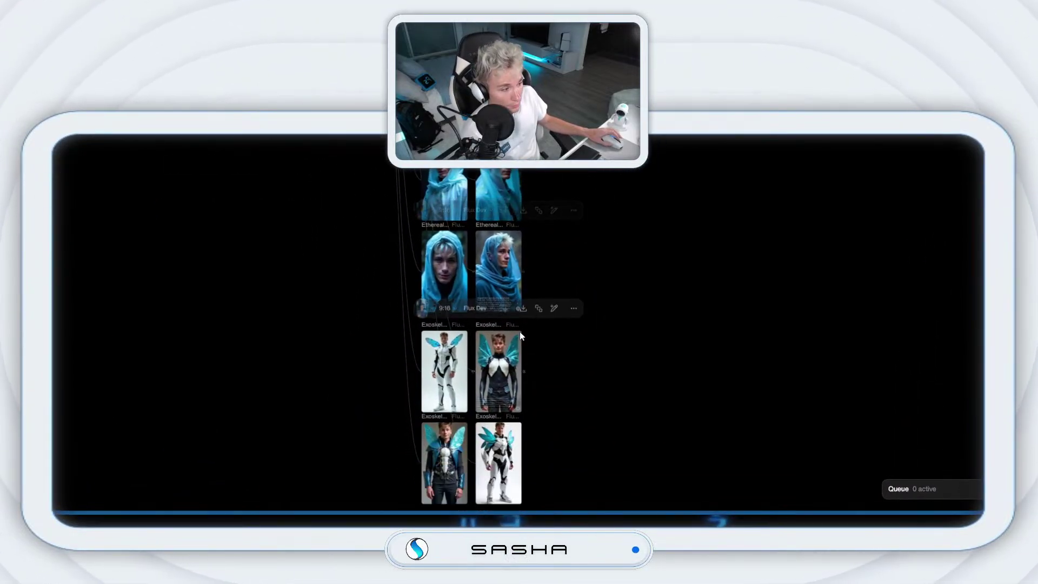
pyautogui.scroll(2, 520, 337)
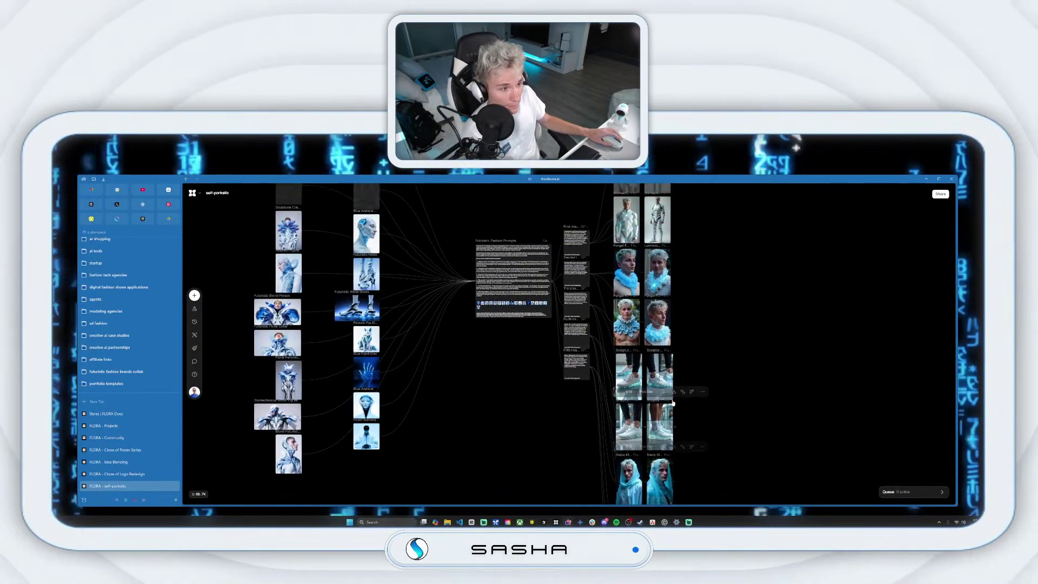
pyautogui.scroll(2, 673, 403)
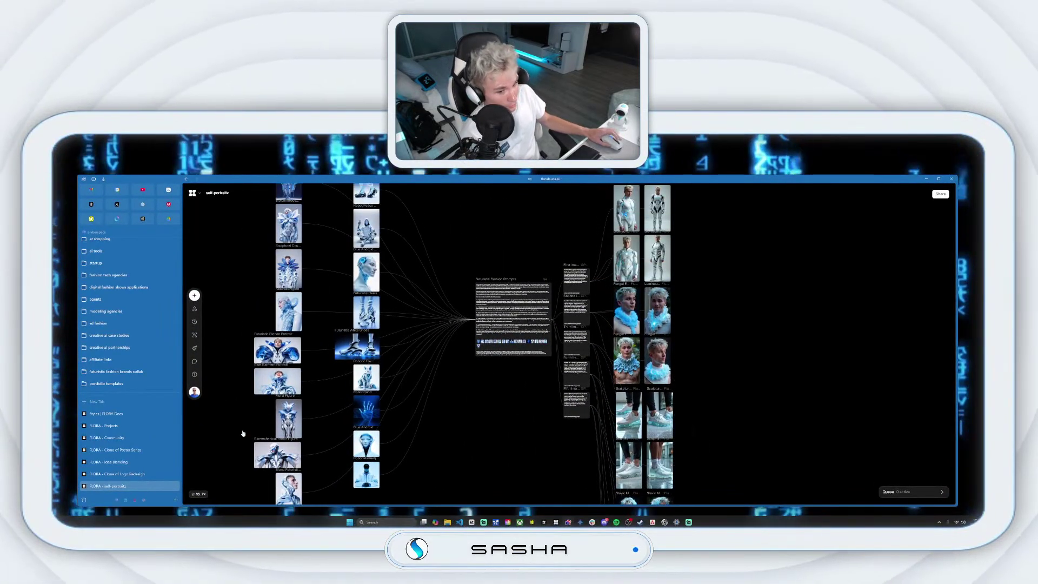
# - Switch to the FLORA projects overview, refresh the workspace's full project list and open the logo project
pyautogui.scroll(-1, 124, 462)
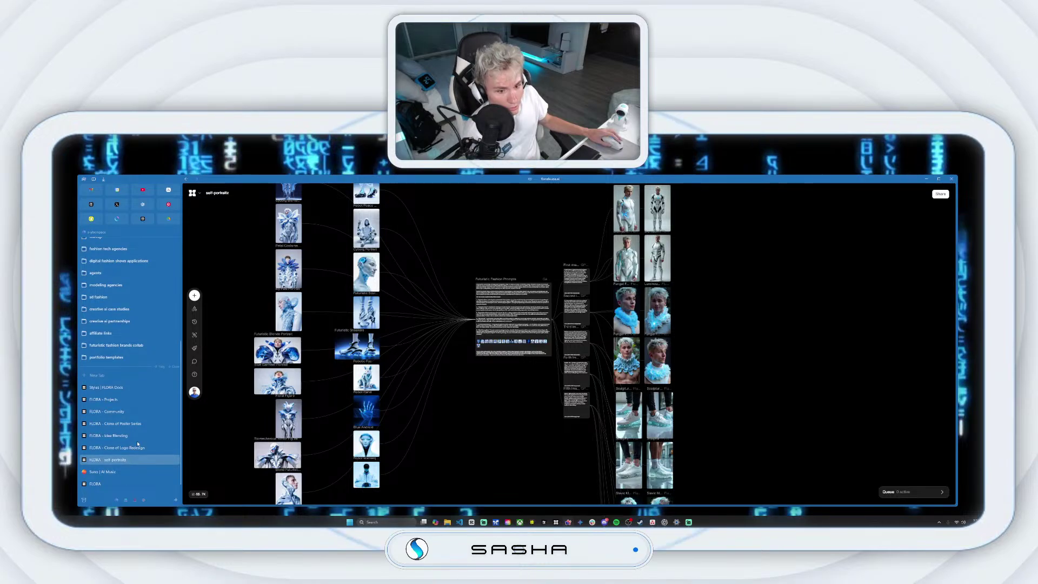
pyautogui.click(109, 398)
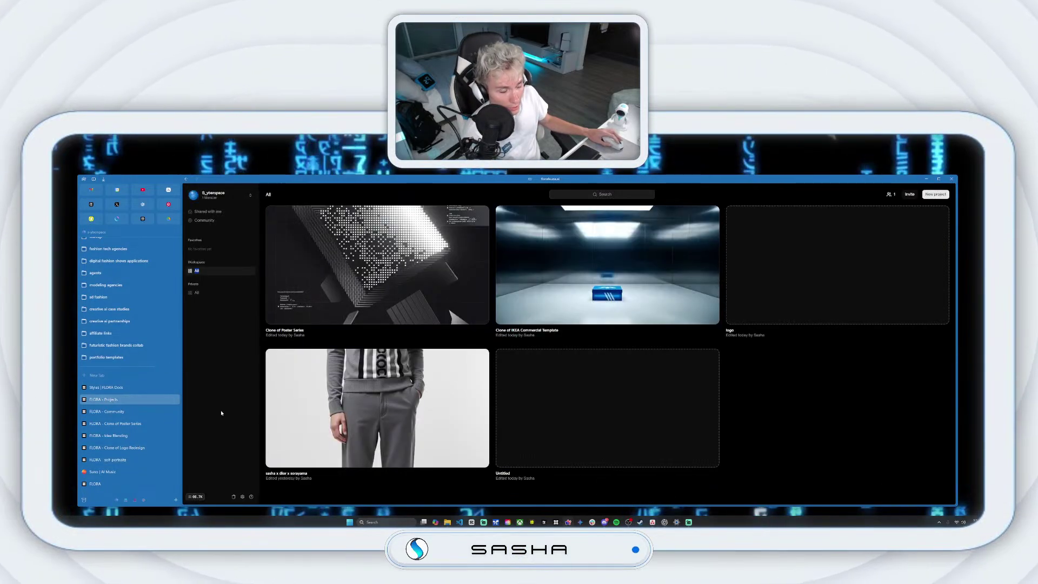
pyautogui.click(204, 272)
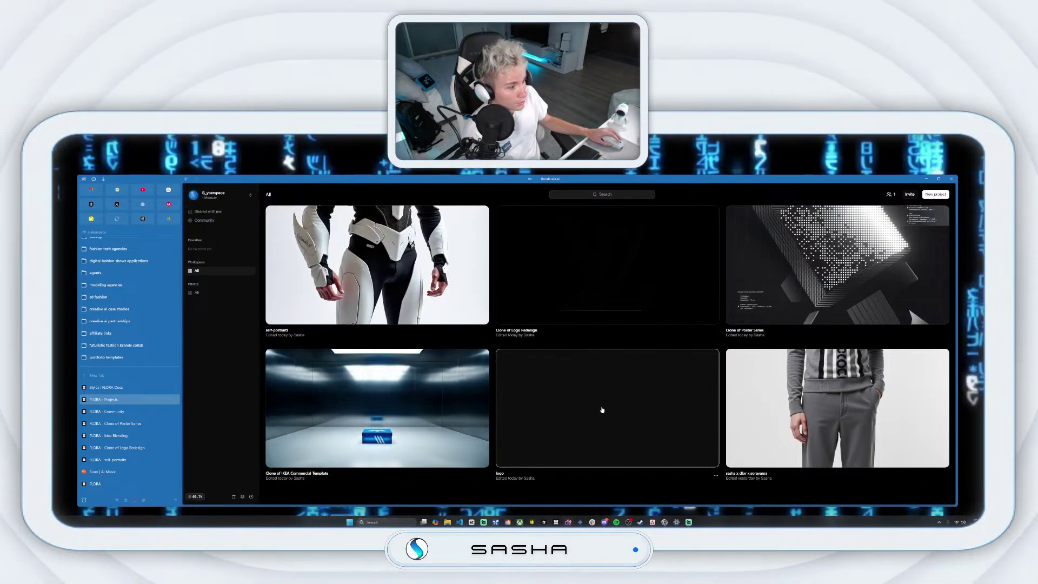
pyautogui.click(613, 408)
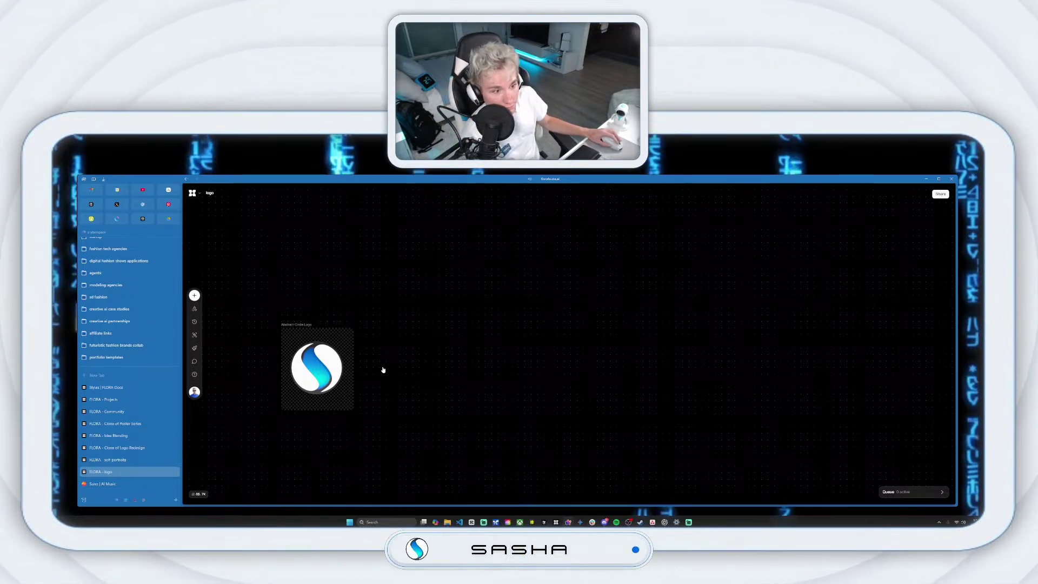
pyautogui.moveTo(357, 368)
pyautogui.moveTo(384, 364); pyautogui.dragTo(414, 335)
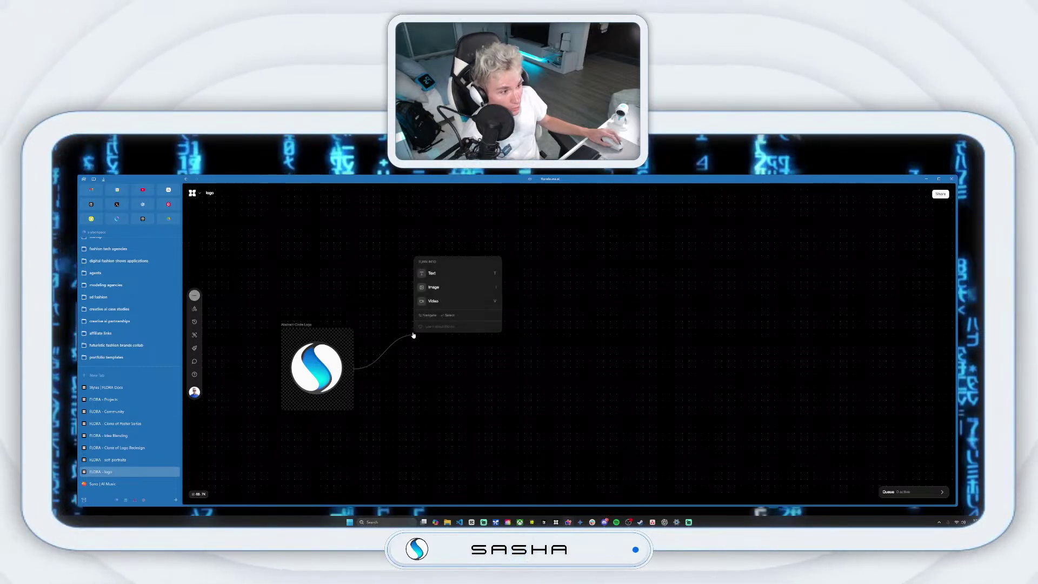
pyautogui.click(444, 291)
pyautogui.click(457, 281)
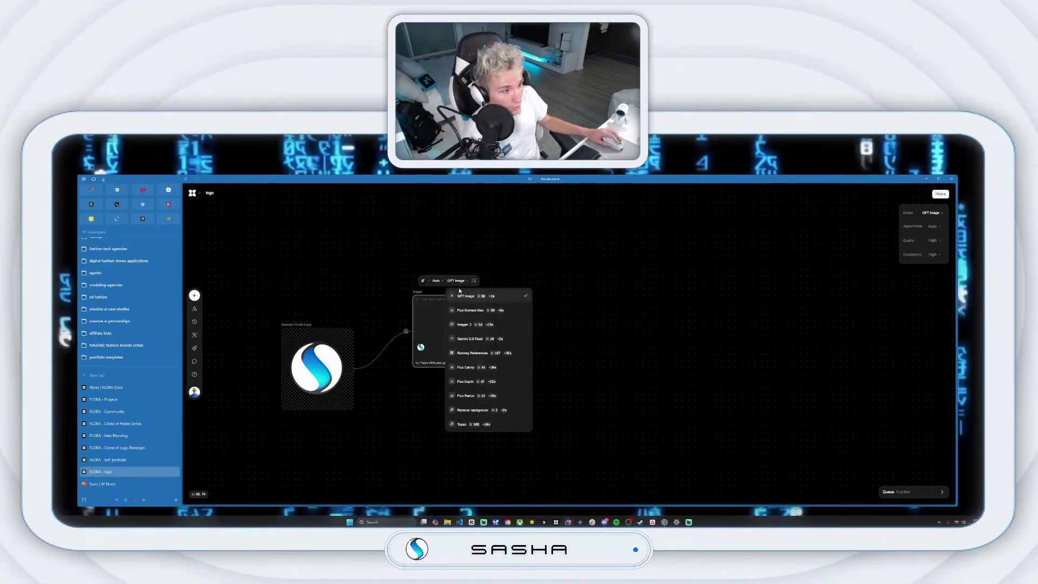
pyautogui.click(509, 314)
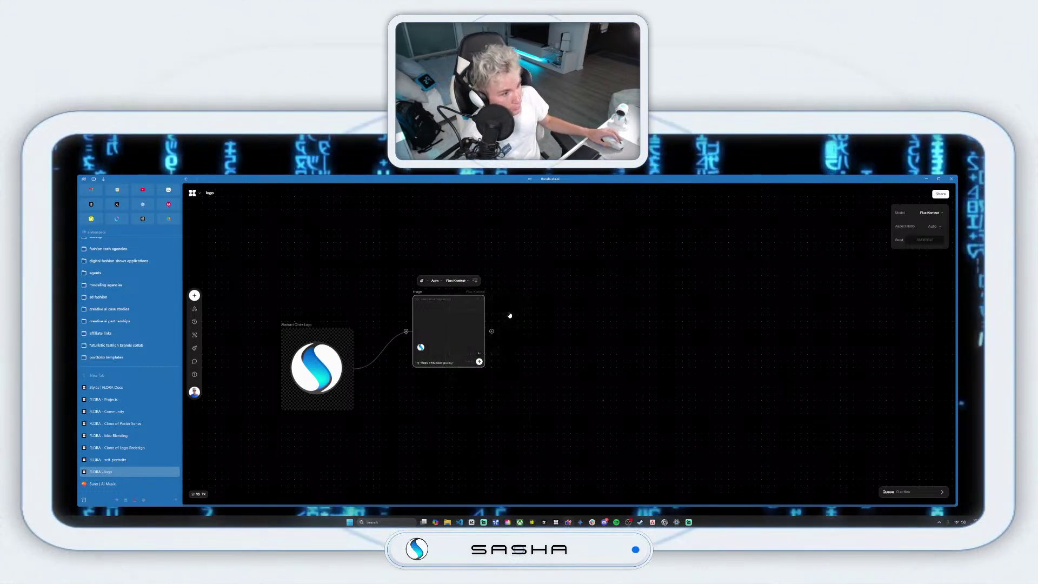
pyautogui.moveTo(417, 292); pyautogui.dragTo(483, 284)
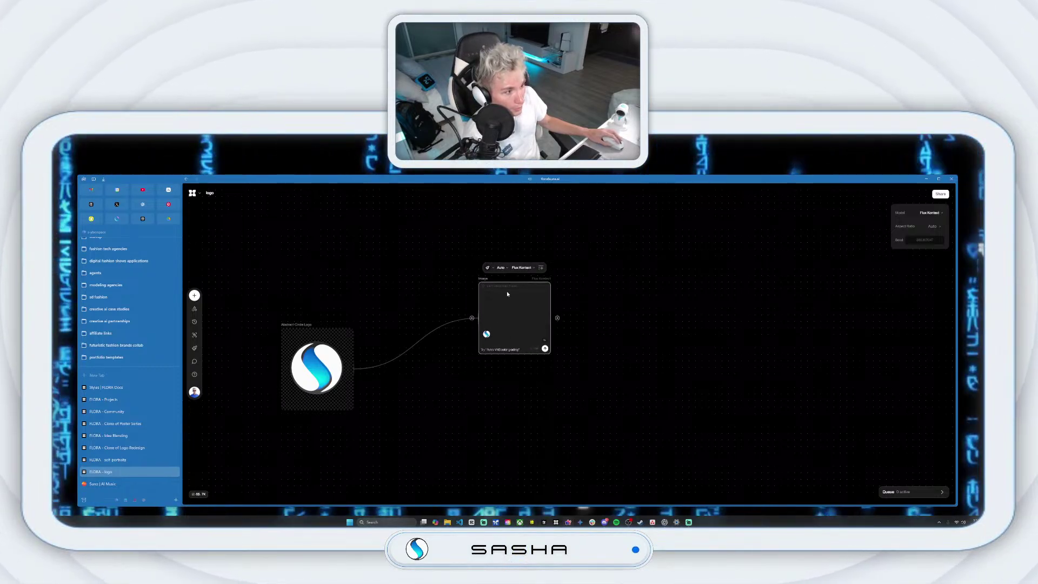
pyautogui.press('Delete')
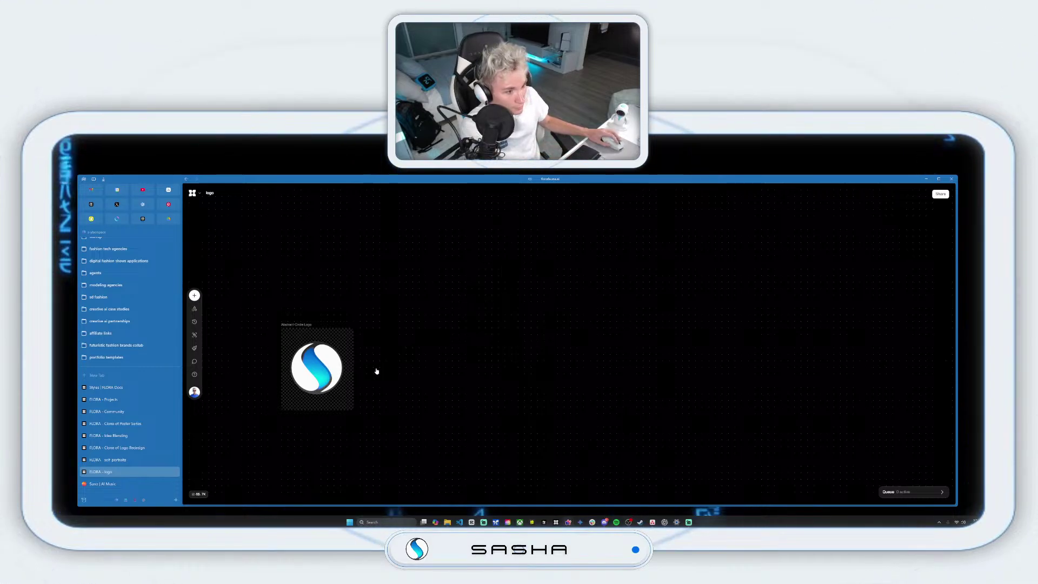
# - Connect a text block to the logo and run "based on this image, help me create an image prompt that turns this into a hyperrealistic looking 3d model"
pyautogui.moveTo(359, 370); pyautogui.dragTo(404, 301)
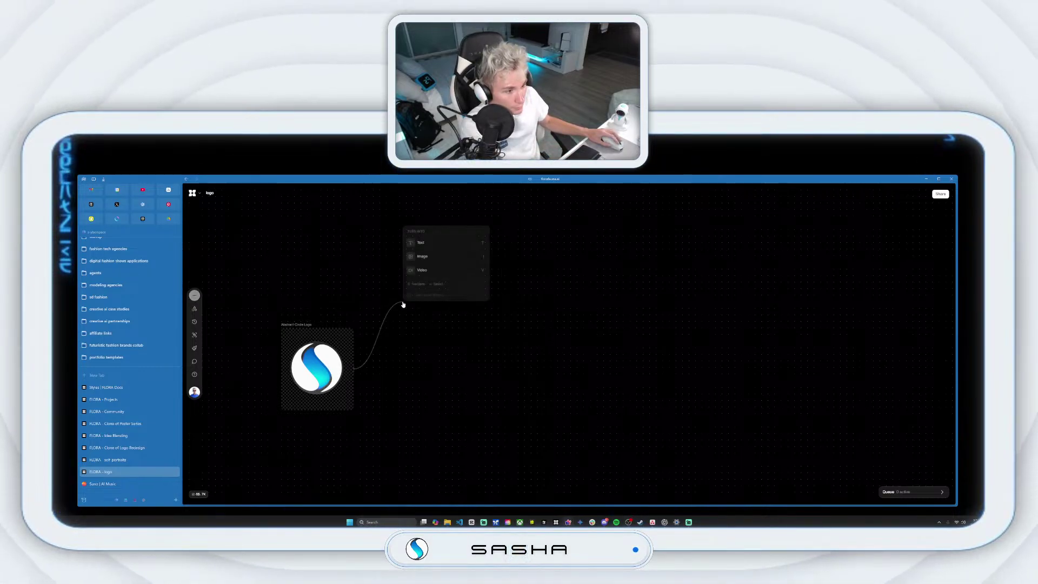
pyautogui.click(433, 243)
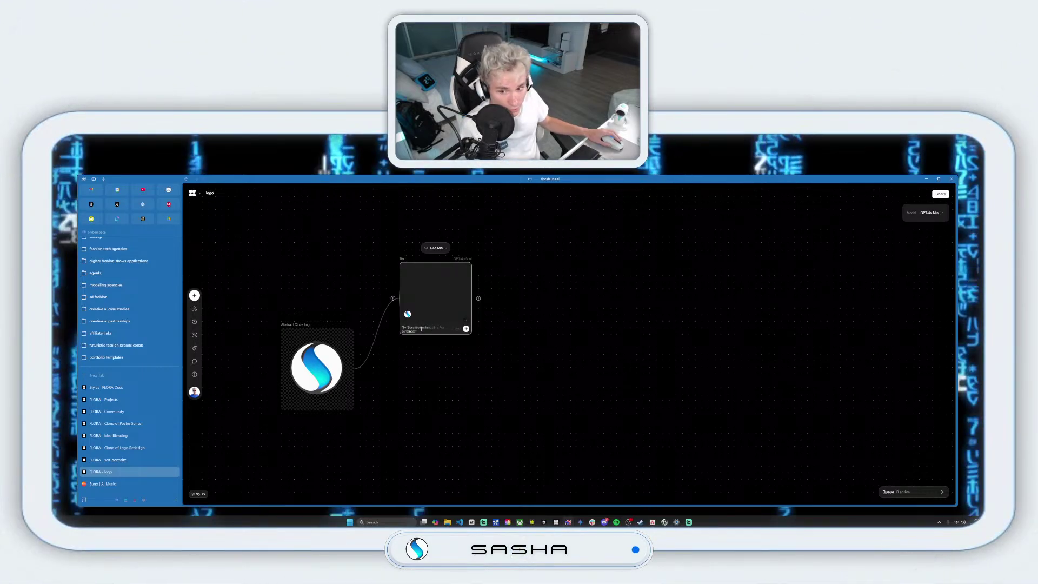
pyautogui.click(421, 329)
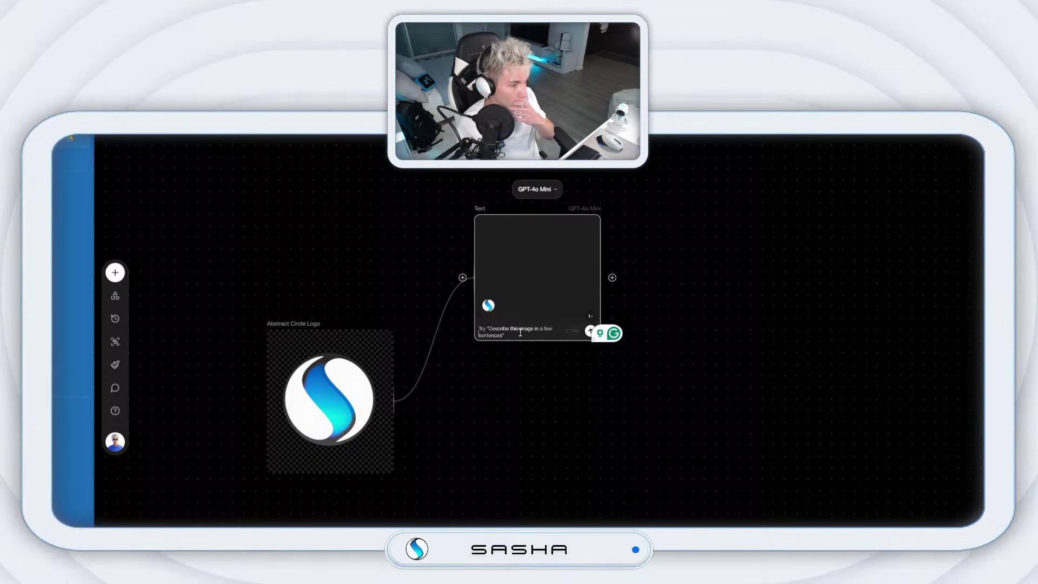
pyautogui.write('create an image')
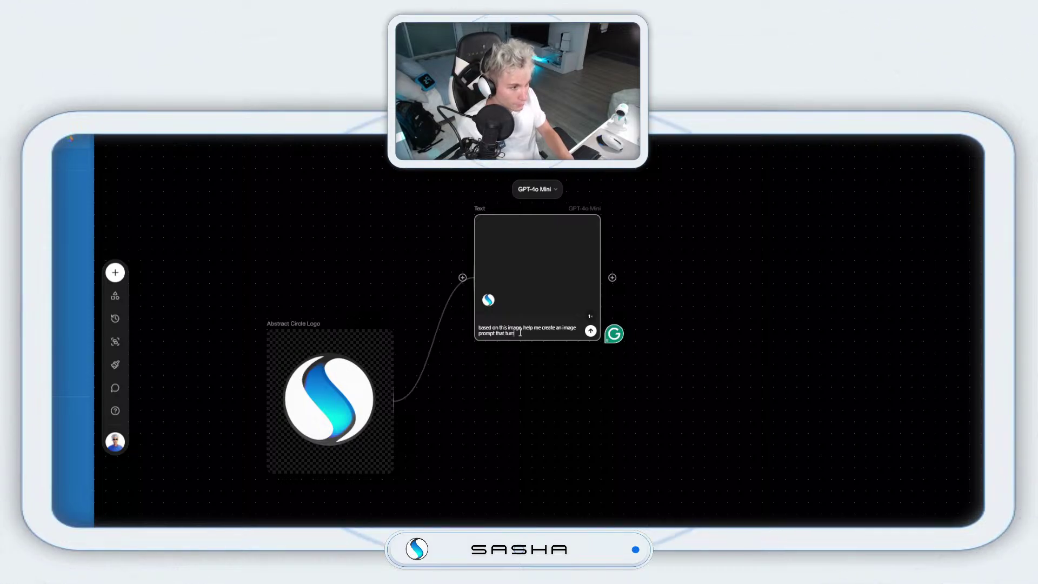
pyautogui.write('s')
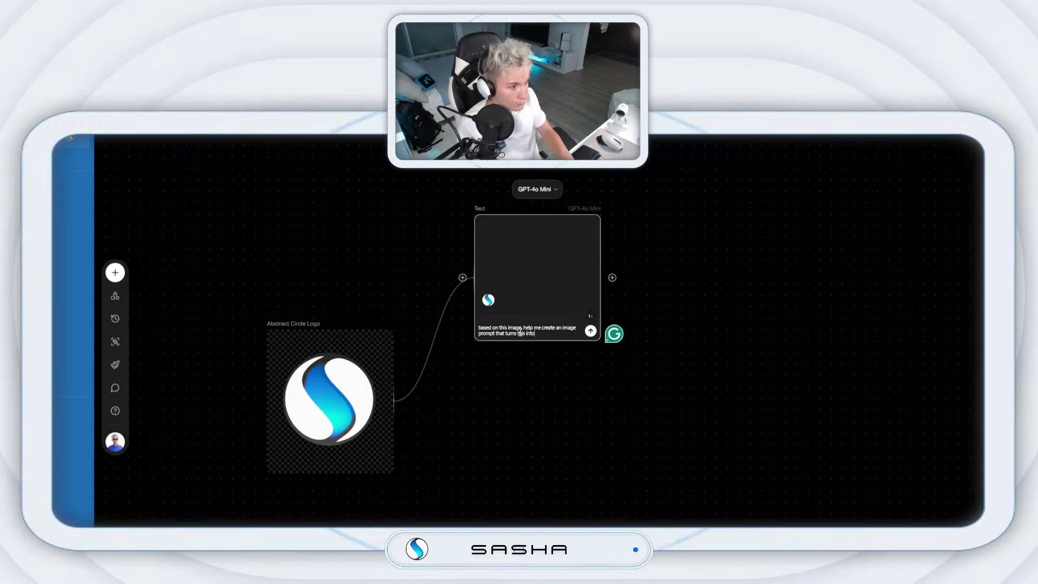
pyautogui.write('this into a hyperrealstic looking 3d model')
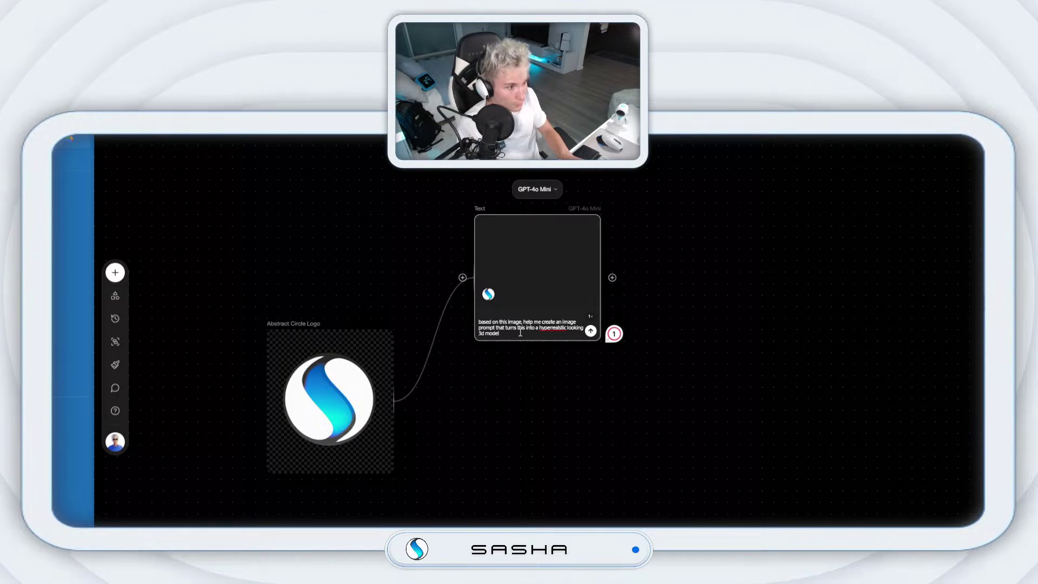
pyautogui.press('Return')
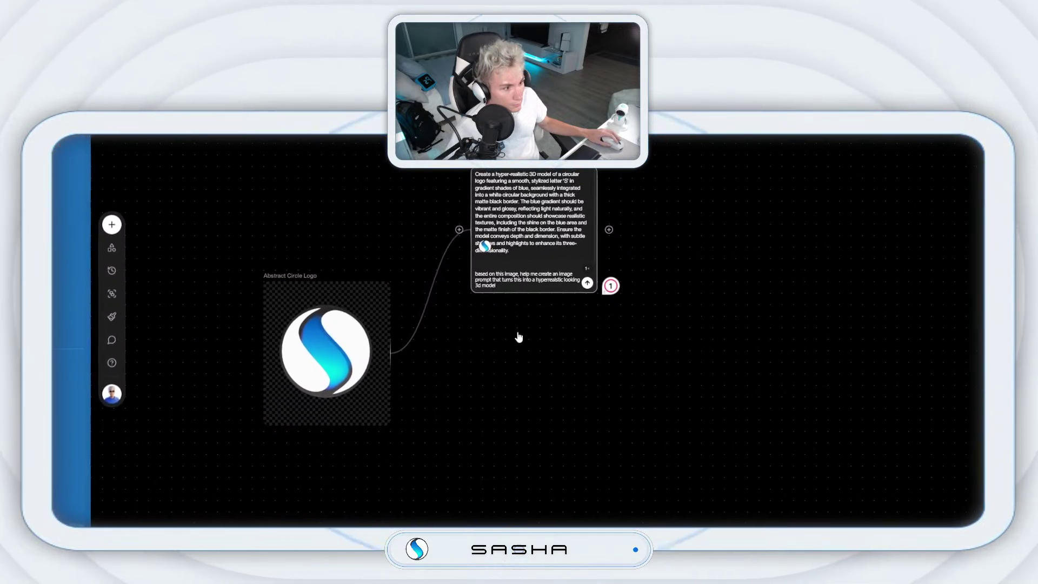
# - Branch a new image block off the Abstract Circle Logo and set its model to Flux Kontext
pyautogui.moveTo(445, 341); pyautogui.dragTo(698, 359)
pyautogui.click(579, 254)
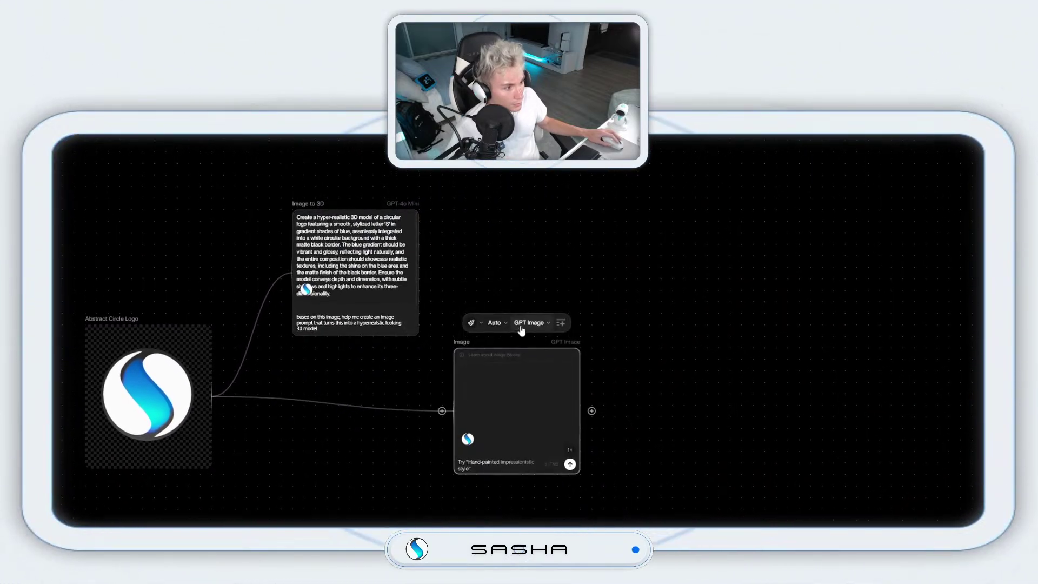
pyautogui.click(546, 382)
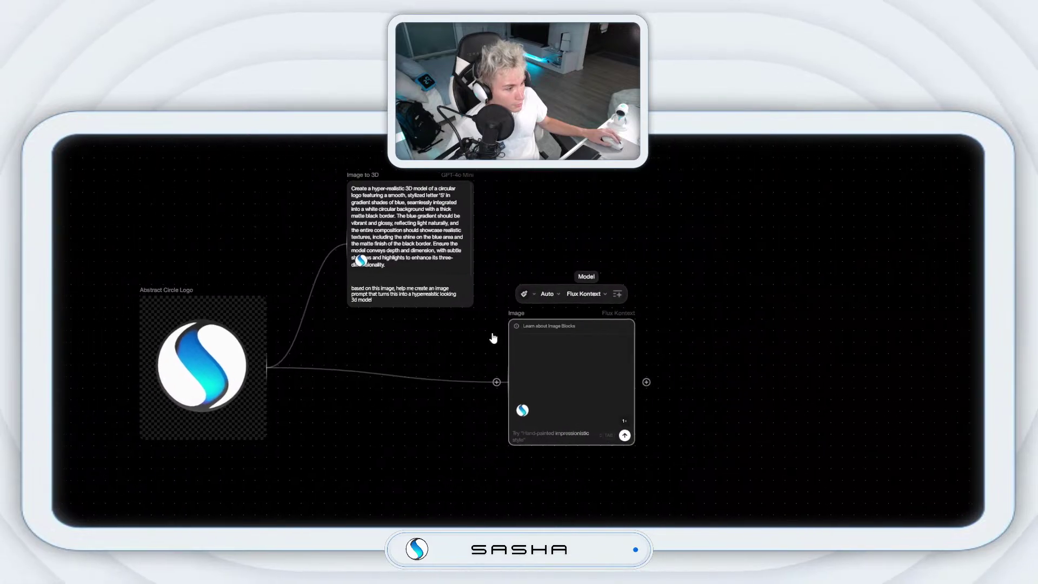
# - Link the 3D prompt text block to the Flux Kontext image block, tidy their layout and generate the 3D logo image
pyautogui.moveTo(353, 168); pyautogui.dragTo(331, 145)
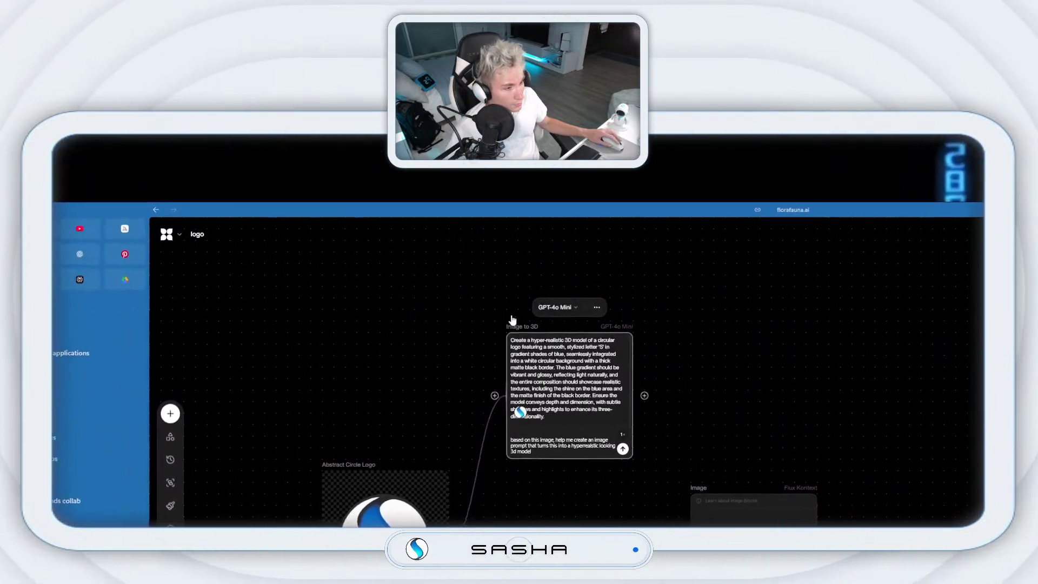
pyautogui.moveTo(450, 541); pyautogui.dragTo(688, 556)
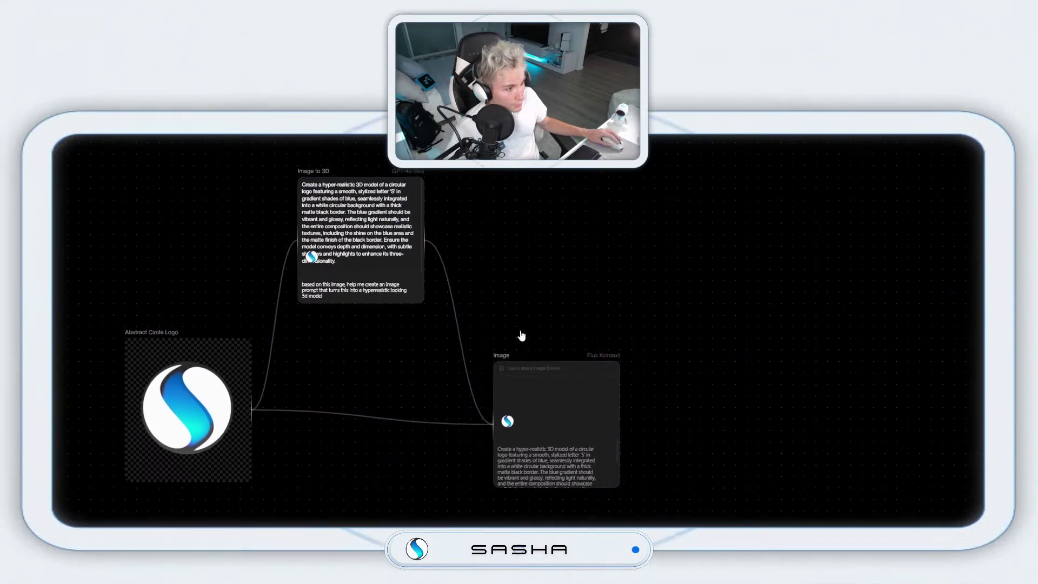
pyautogui.moveTo(517, 338); pyautogui.dragTo(551, 326)
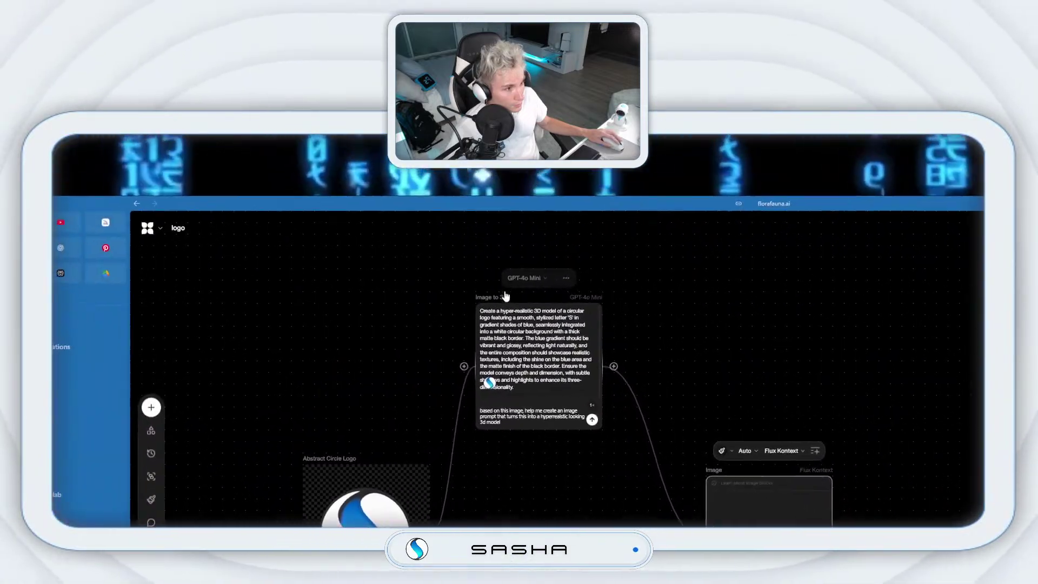
pyautogui.moveTo(506, 296); pyautogui.dragTo(526, 355)
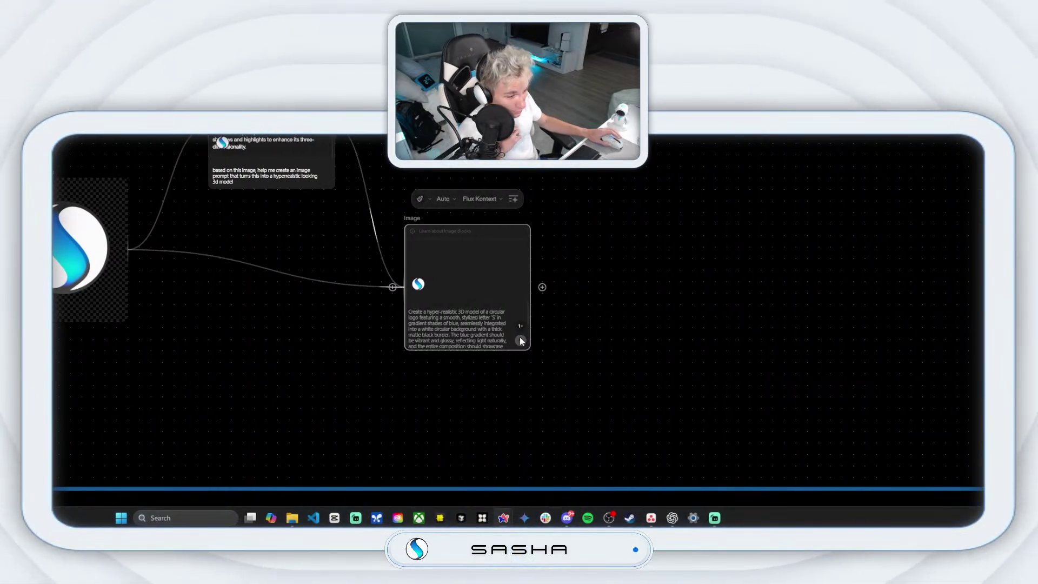
pyautogui.click(520, 338)
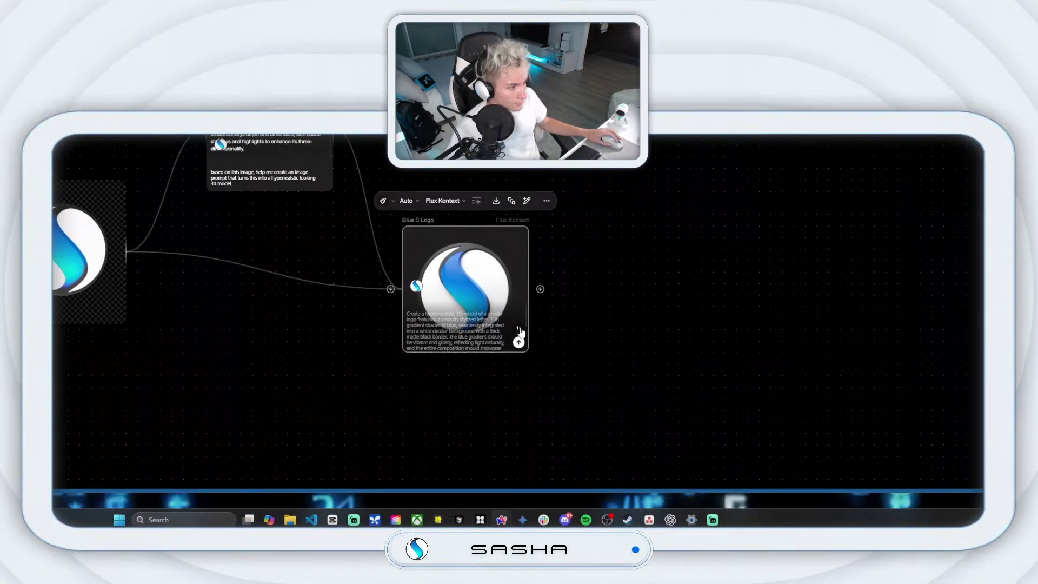
pyautogui.click(520, 327)
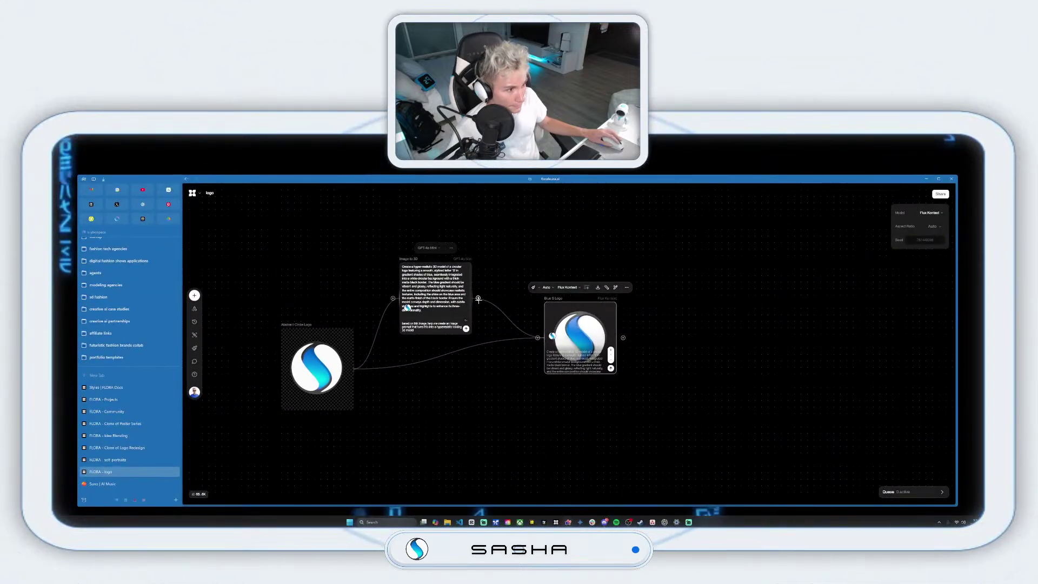
# - Add a second image block fed by both the 3D prompt and the original logo, and space the two image blocks apart
pyautogui.moveTo(502, 397); pyautogui.dragTo(512, 400)
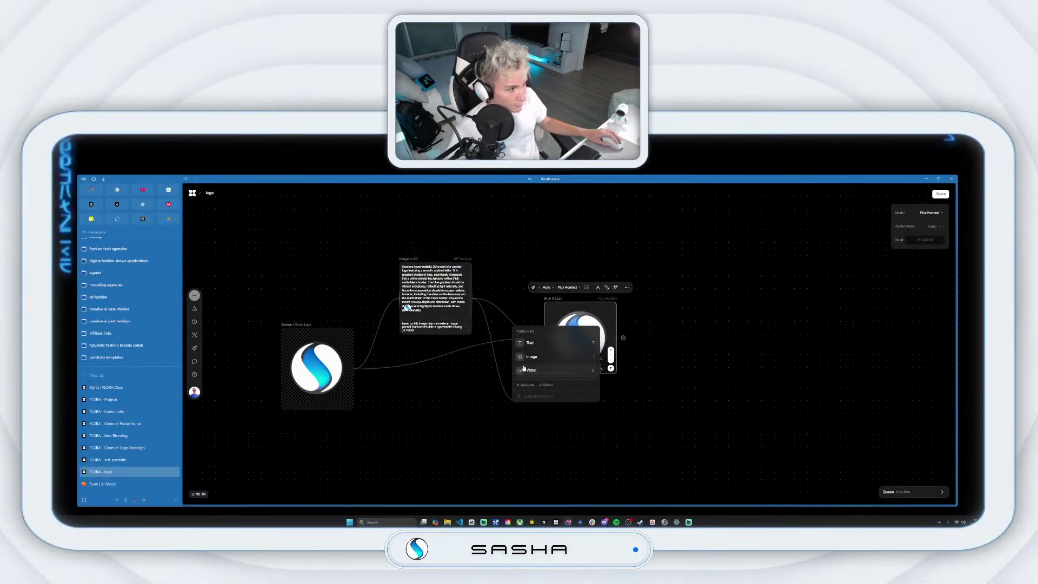
pyautogui.click(544, 358)
pyautogui.moveTo(515, 361); pyautogui.dragTo(556, 391)
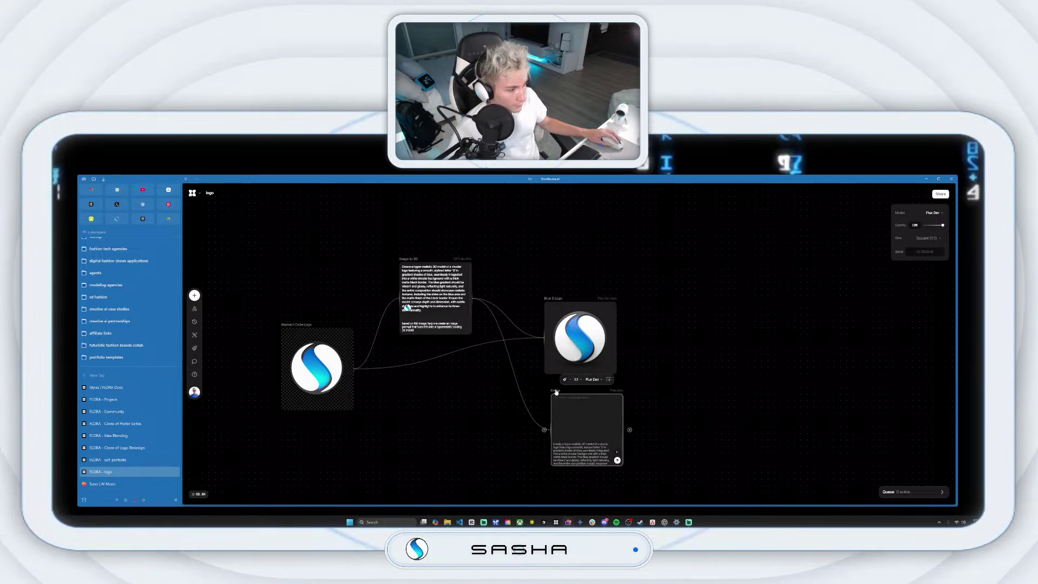
pyautogui.moveTo(358, 373); pyautogui.dragTo(412, 396)
pyautogui.moveTo(542, 429); pyautogui.dragTo(550, 429)
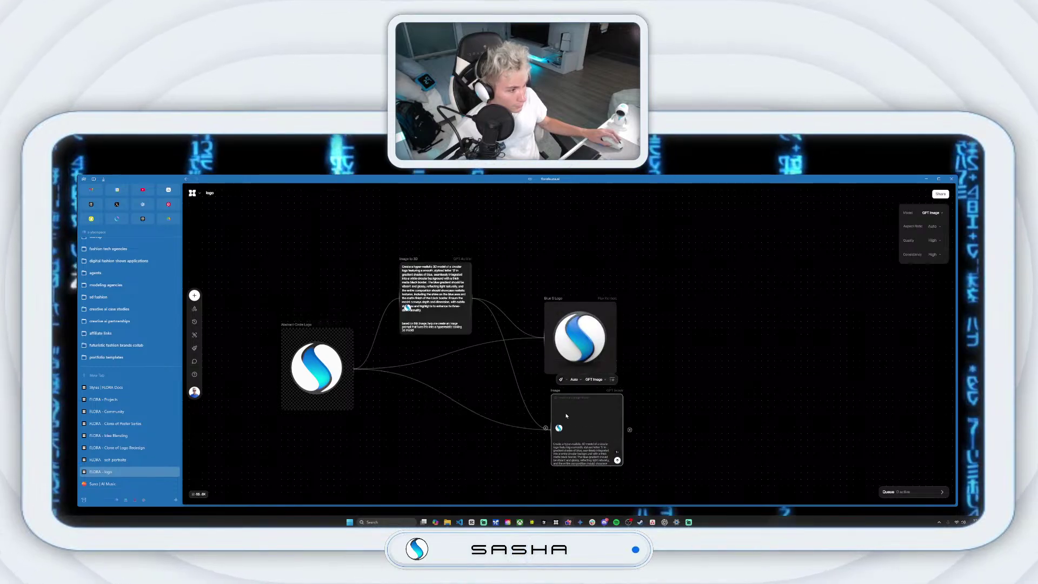
pyautogui.moveTo(548, 298); pyautogui.dragTo(535, 233)
pyautogui.moveTo(554, 392); pyautogui.dragTo(533, 373)
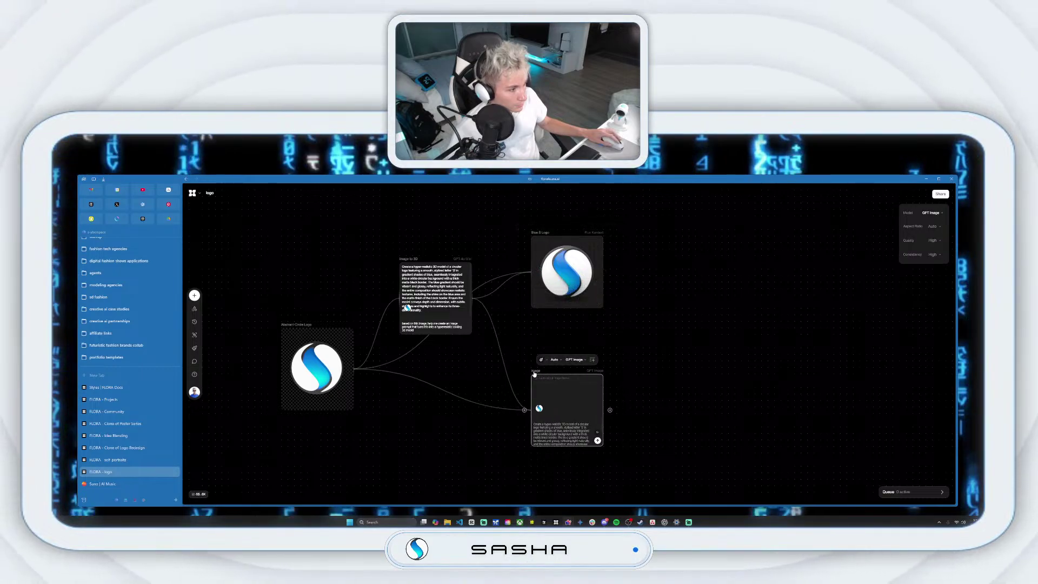
# - Set the second image block's model to Flux Kontext and generate four variations of the 3D logo
pyautogui.click(575, 360)
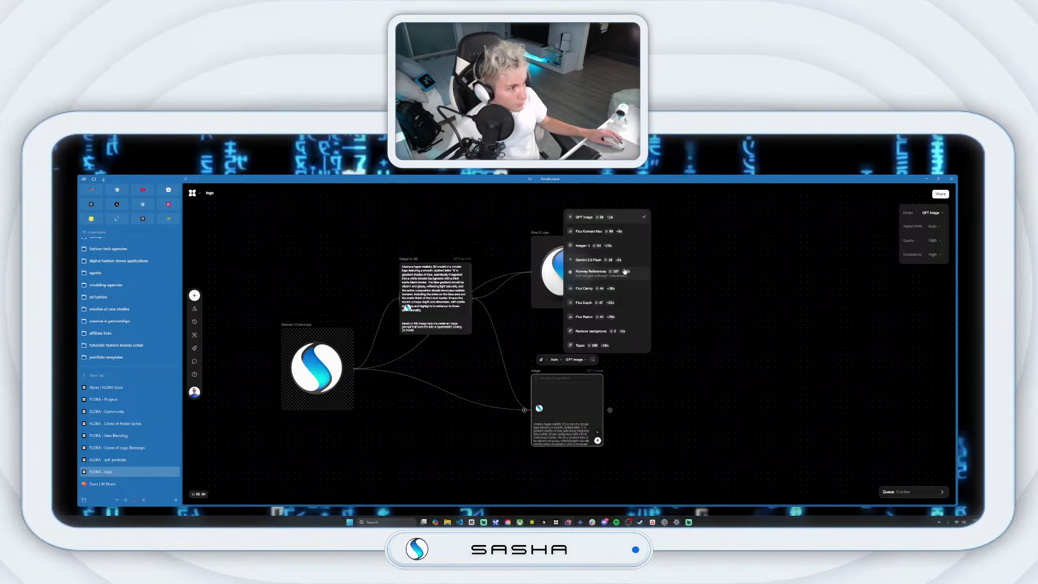
pyautogui.click(625, 235)
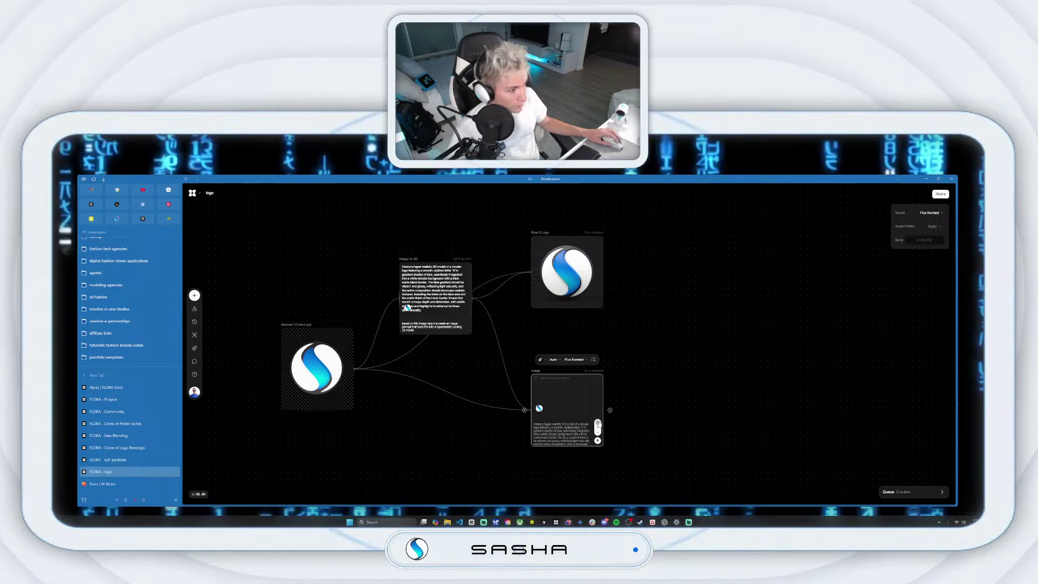
pyautogui.click(598, 425)
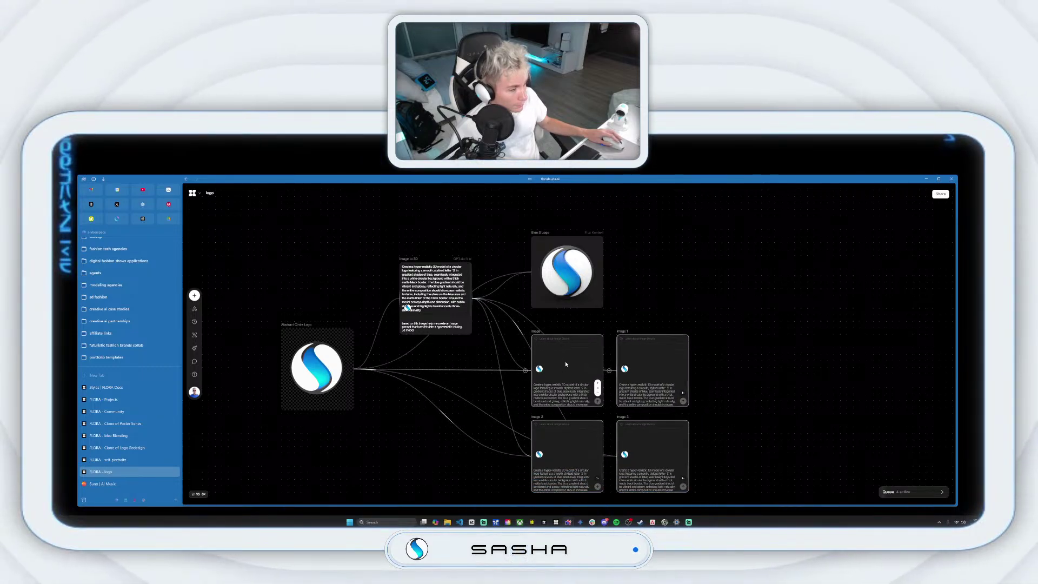
# - Append "a sphere floating in empty white space" to the 3D text block's instruction and regenerate the image prompt
pyautogui.click(425, 328)
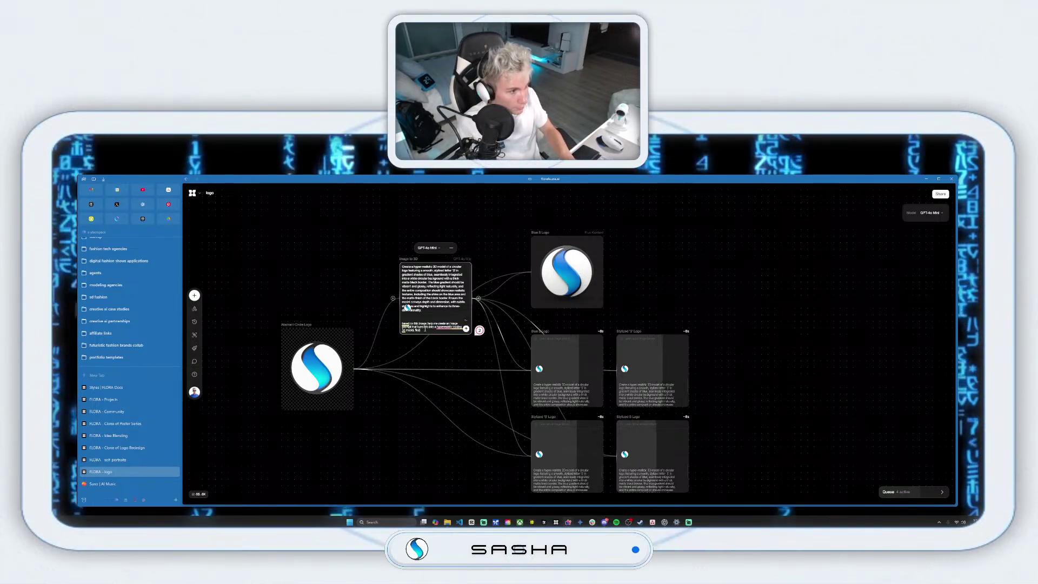
pyautogui.write('oating, in')
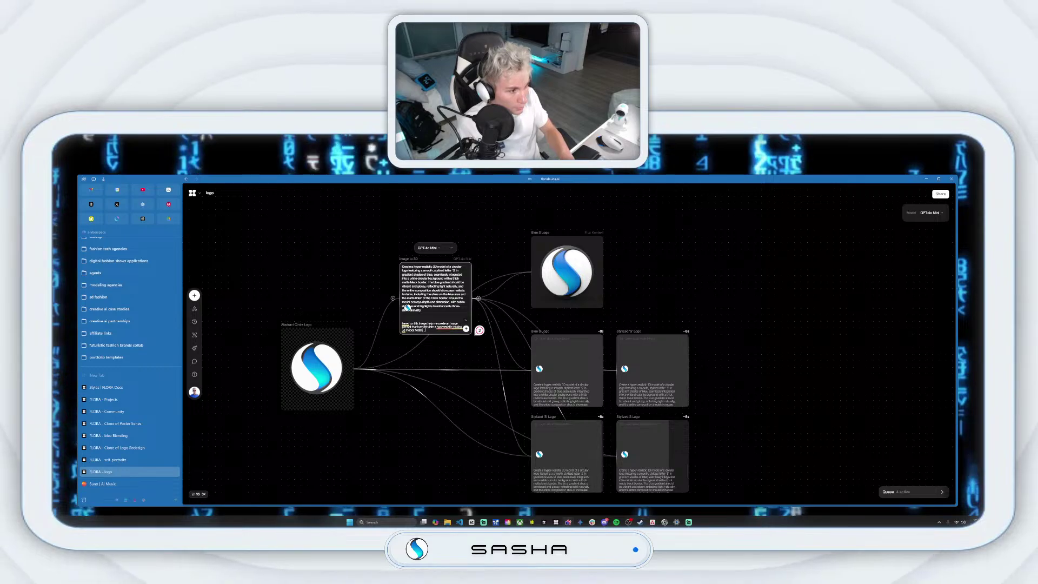
pyautogui.write(' an')
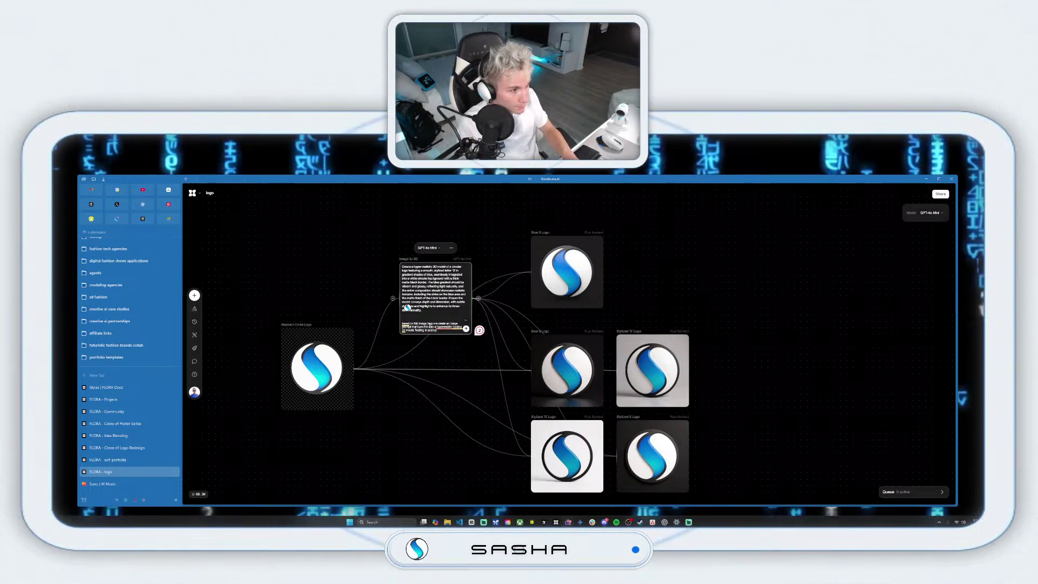
pyautogui.press('BackSpace')
pyautogui.press('BackSpace')
pyautogui.press('BackSpace')
pyautogui.press('BackSpace')
pyautogui.press('BackSpace')
pyautogui.press('BackSpace')
pyautogui.press('BackSpace')
pyautogui.press('BackSpace')
pyautogui.press('BackSpace')
pyautogui.press('BackSpace')
pyautogui.press('BackSpace')
pyautogui.press('BackSpace')
pyautogui.press('BackSpace')
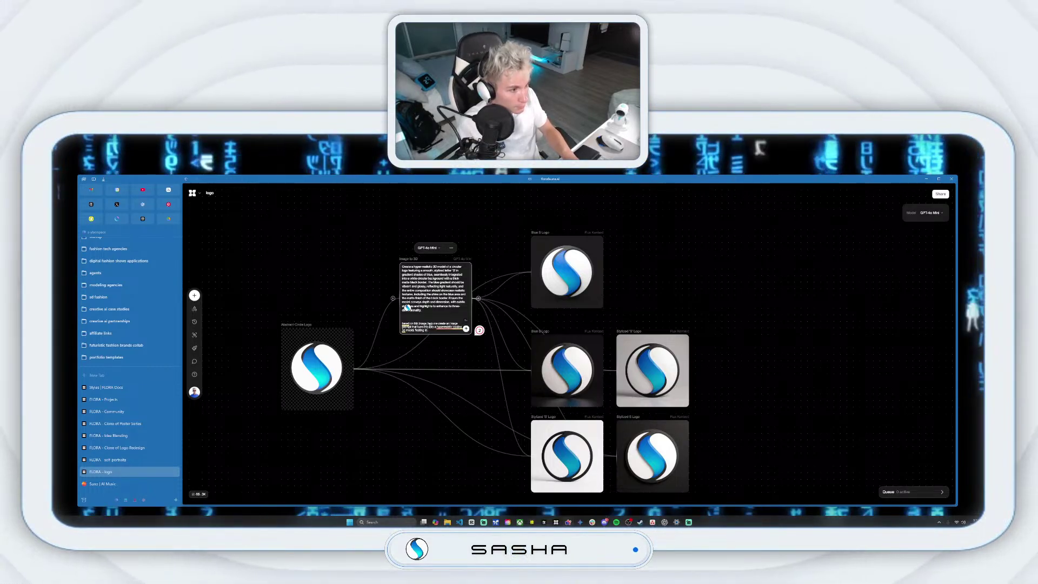
pyautogui.write(', a sphere')
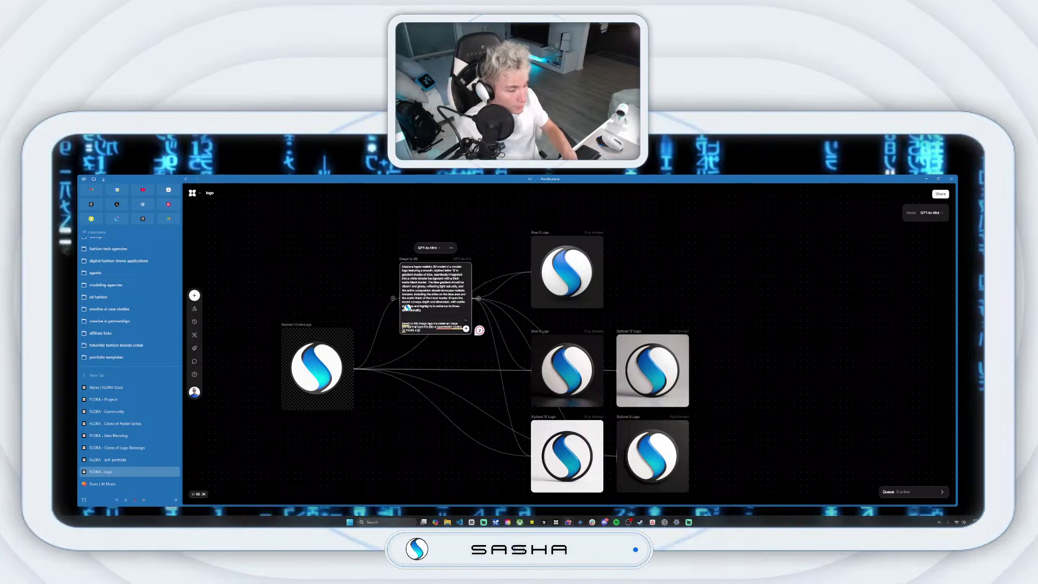
pyautogui.write(' float')
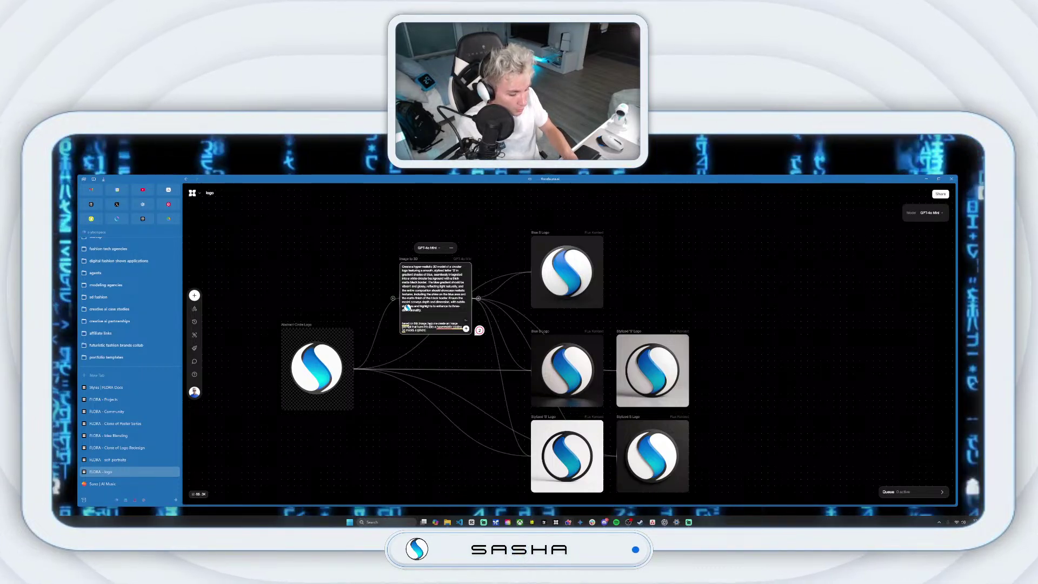
pyautogui.write('ing in')
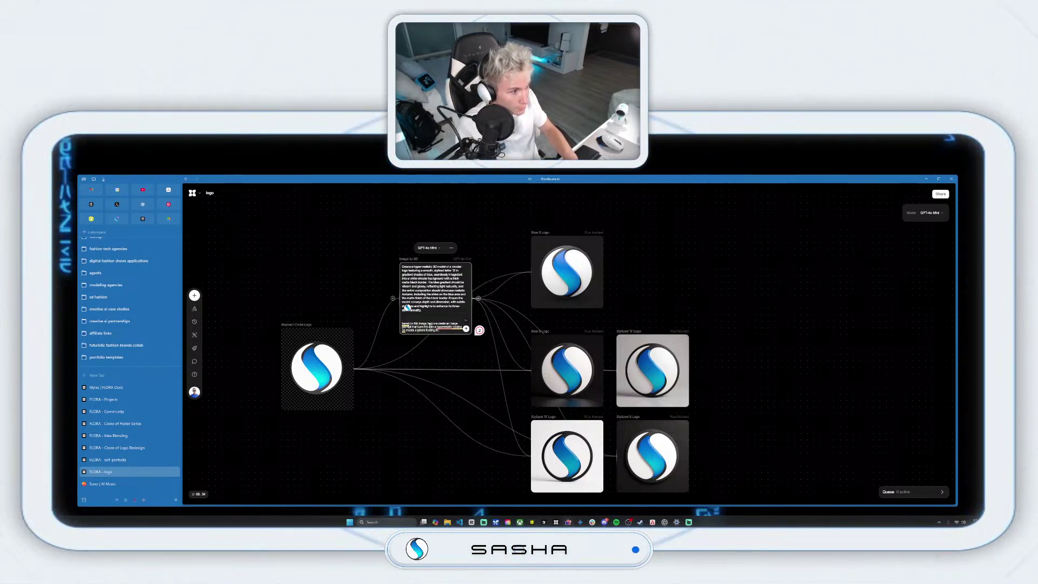
pyautogui.write(' empty whitespace')
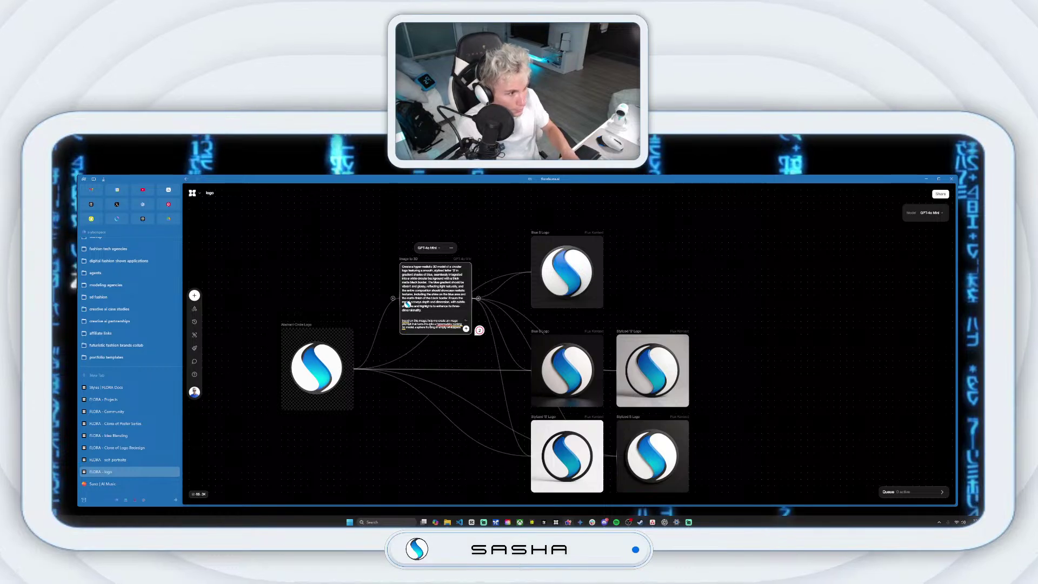
pyautogui.press('Return')
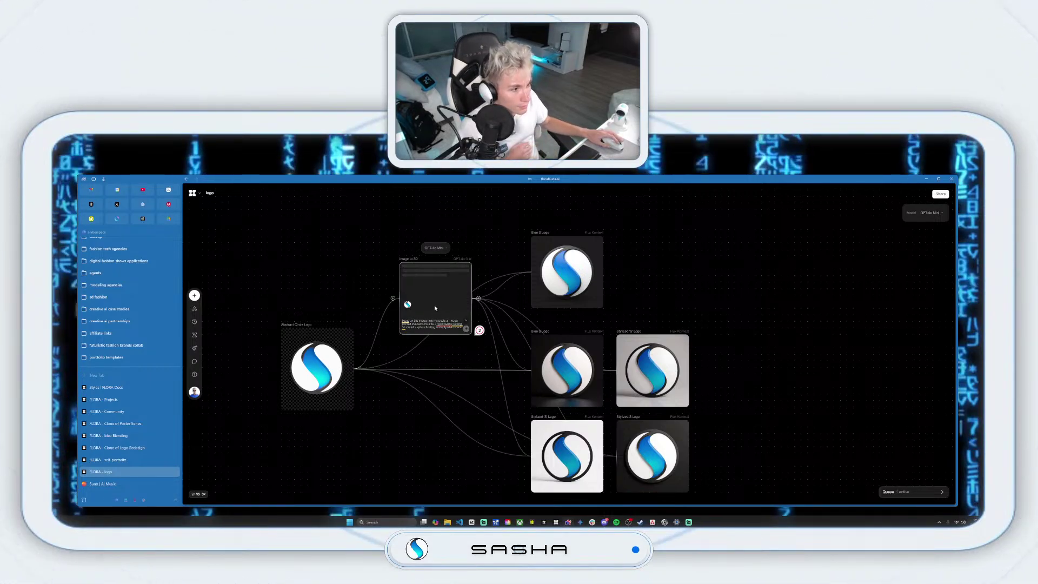
# - Move the prompt text block slightly up and to the left, and run the four linked image variations twice with the sphere prompt
pyautogui.moveTo(408, 259); pyautogui.dragTo(396, 245)
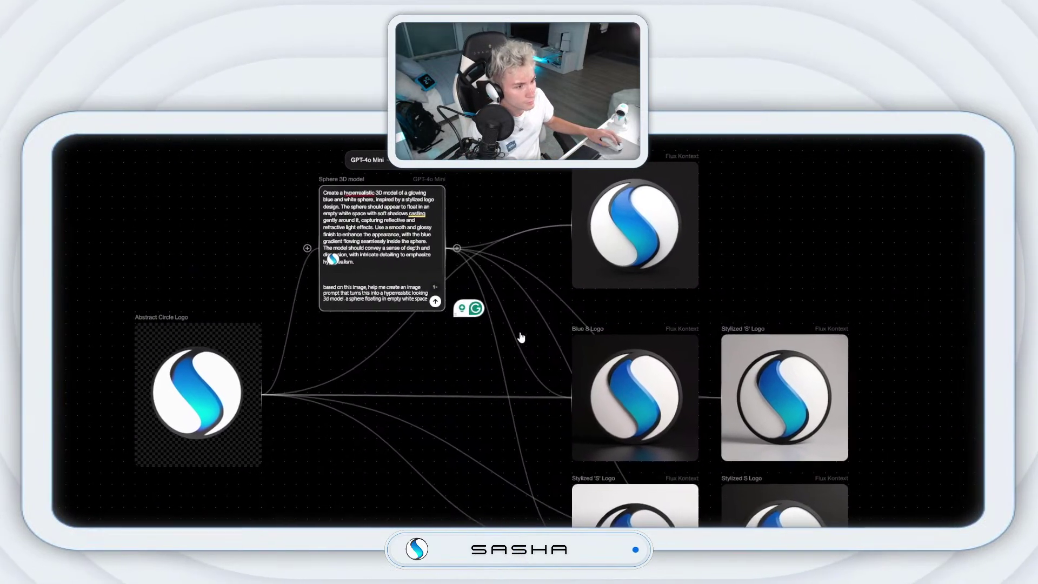
pyautogui.moveTo(549, 313); pyautogui.dragTo(886, 577)
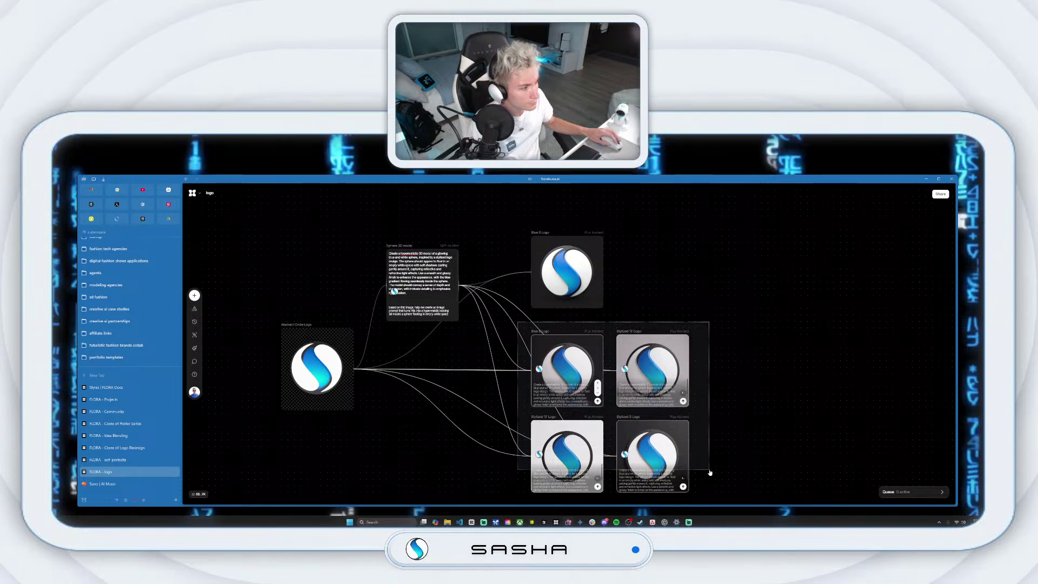
pyautogui.moveTo(710, 473); pyautogui.dragTo(710, 473)
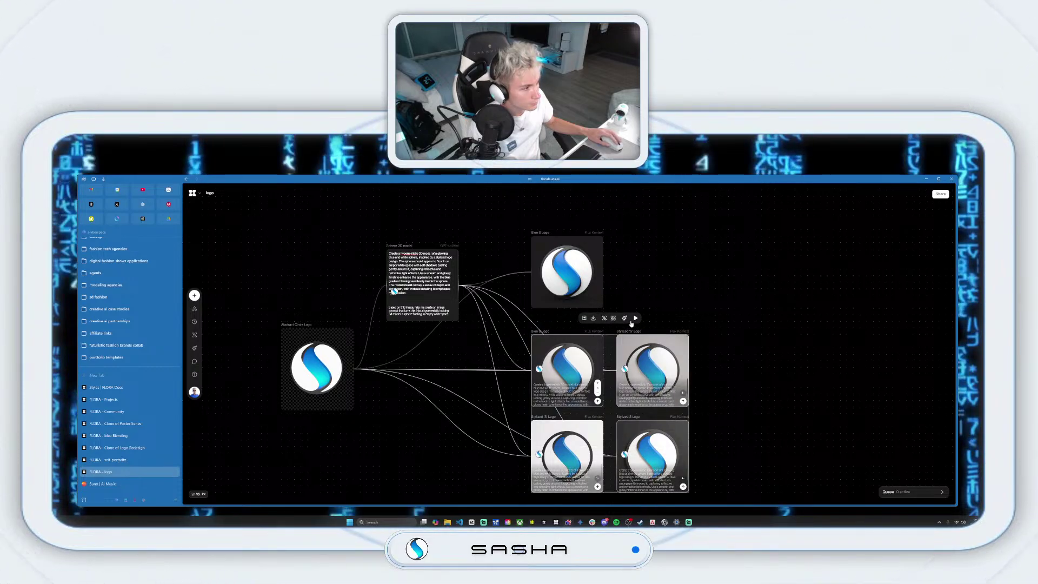
pyautogui.click(635, 318)
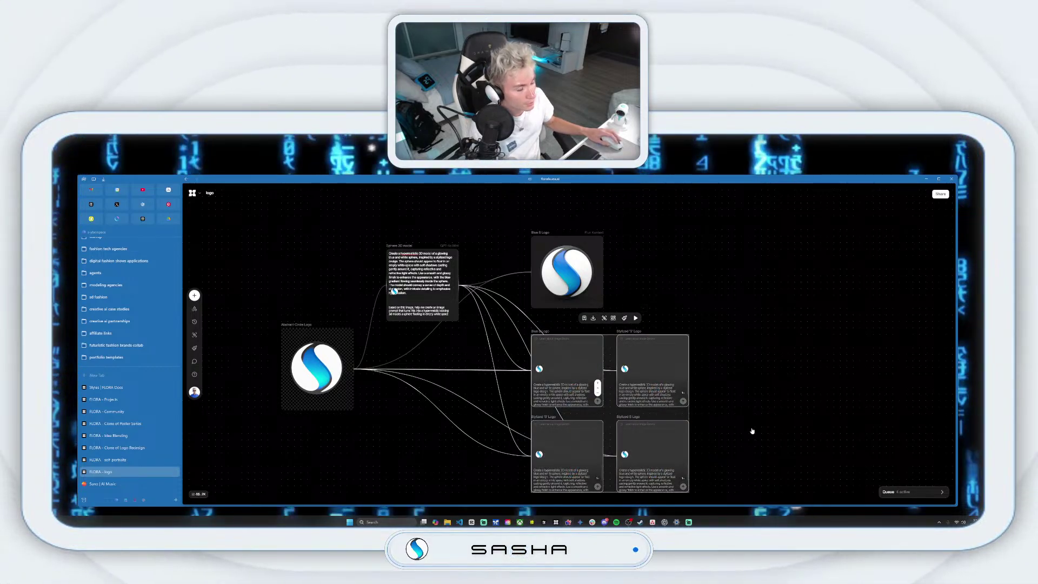
pyautogui.scroll(-2, 724, 346)
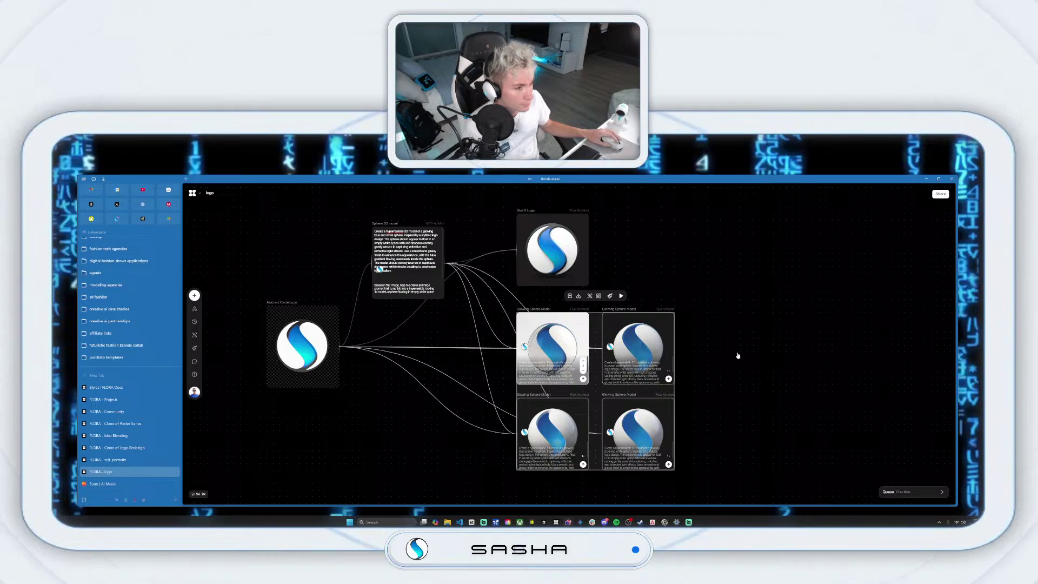
pyautogui.click(622, 296)
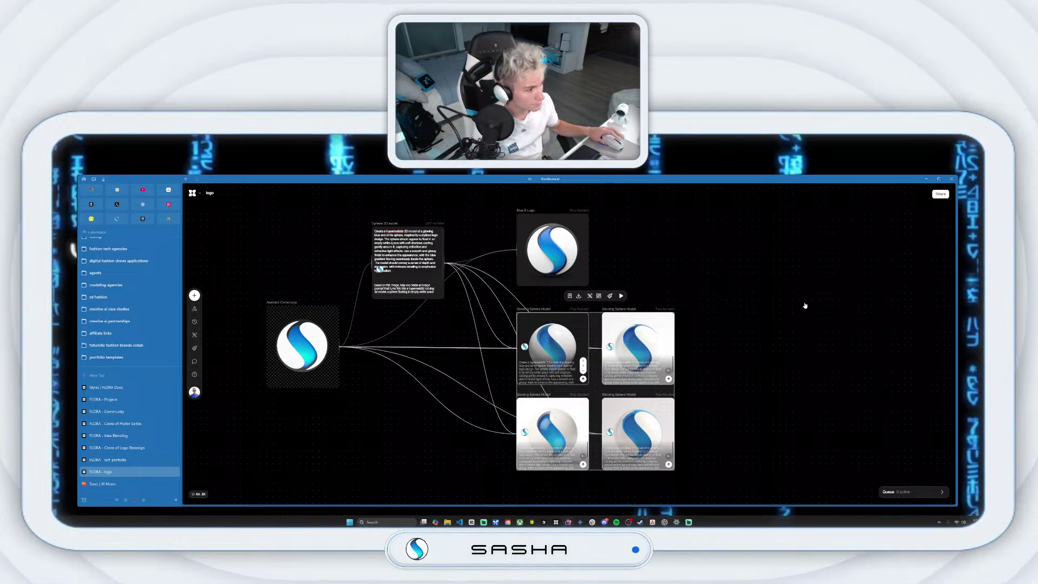
# - View the white-background sphere render in the upper row of variations at full screen and return to the canvas
pyautogui.click(657, 343)
pyautogui.rightClick(650, 344)
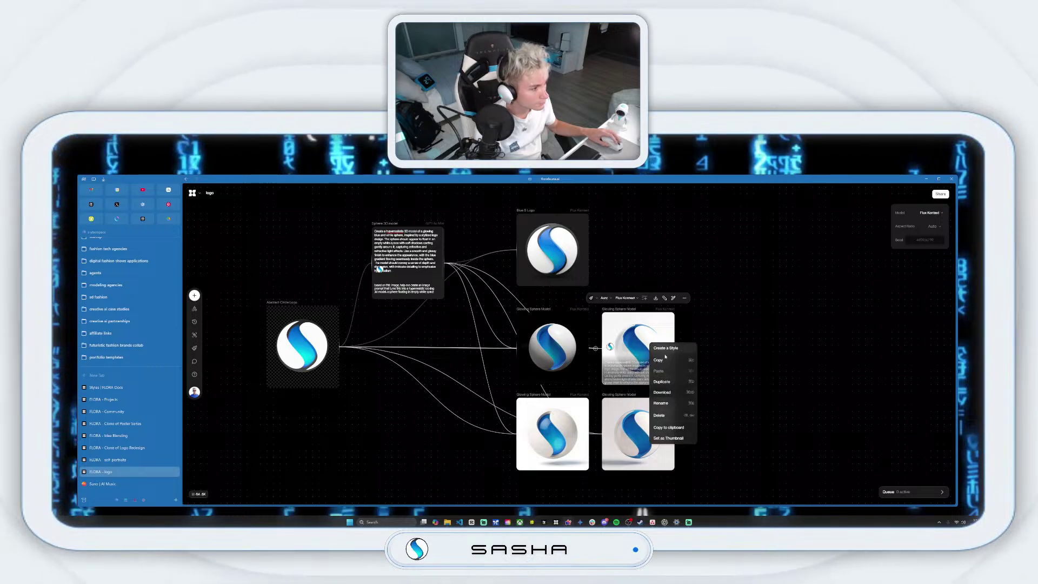
pyautogui.click(728, 335)
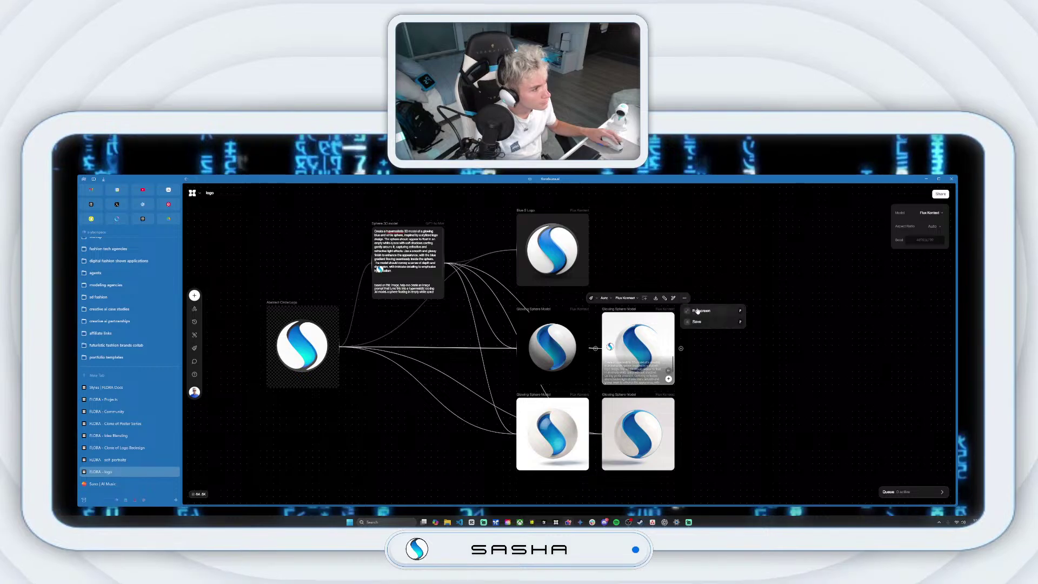
pyautogui.click(698, 311)
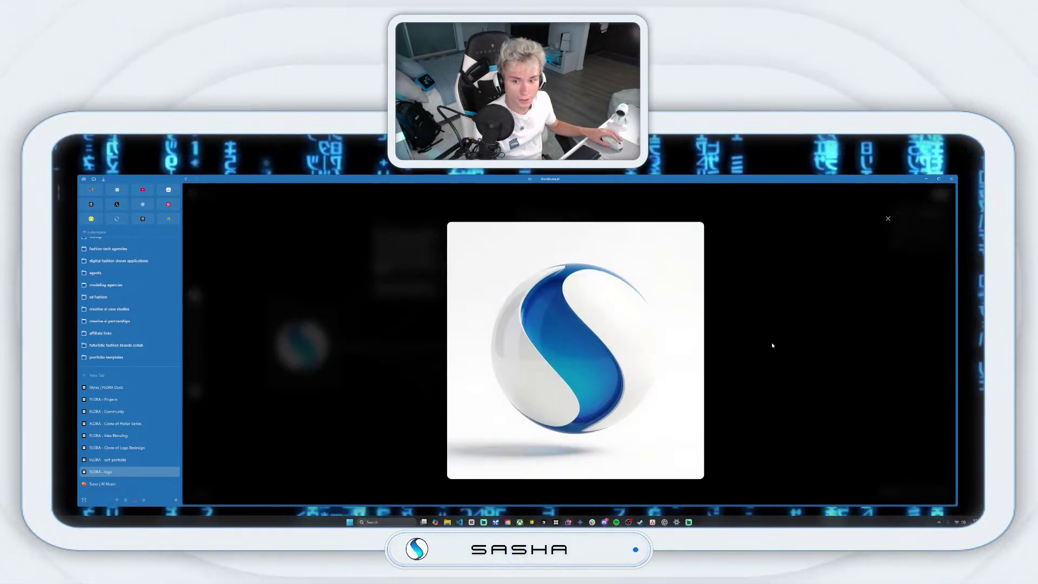
pyautogui.press('Escape')
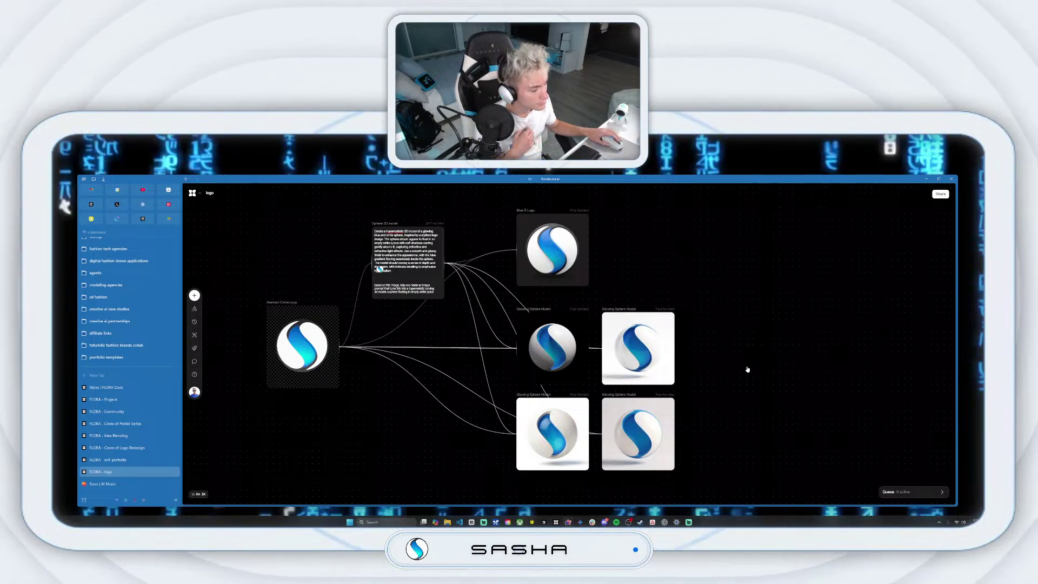
# - Branch a video block off the white-background sphere image in the upper row of variations
pyautogui.scroll(-3, 744, 346)
pyautogui.moveTo(669, 309); pyautogui.dragTo(725, 254)
pyautogui.click(748, 274)
pyautogui.scroll(3, 719, 317)
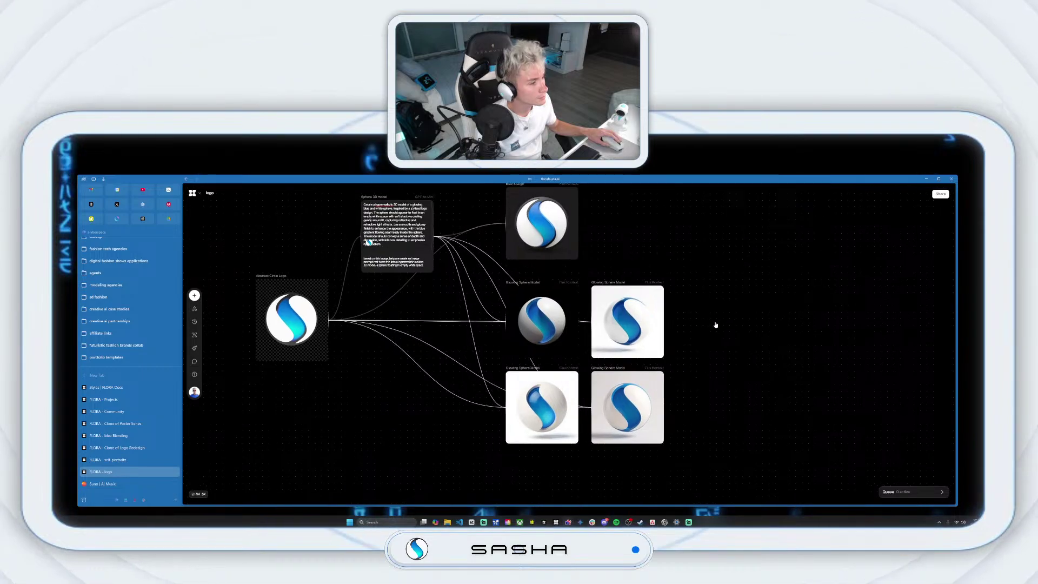
pyautogui.moveTo(657, 352); pyautogui.dragTo(700, 307)
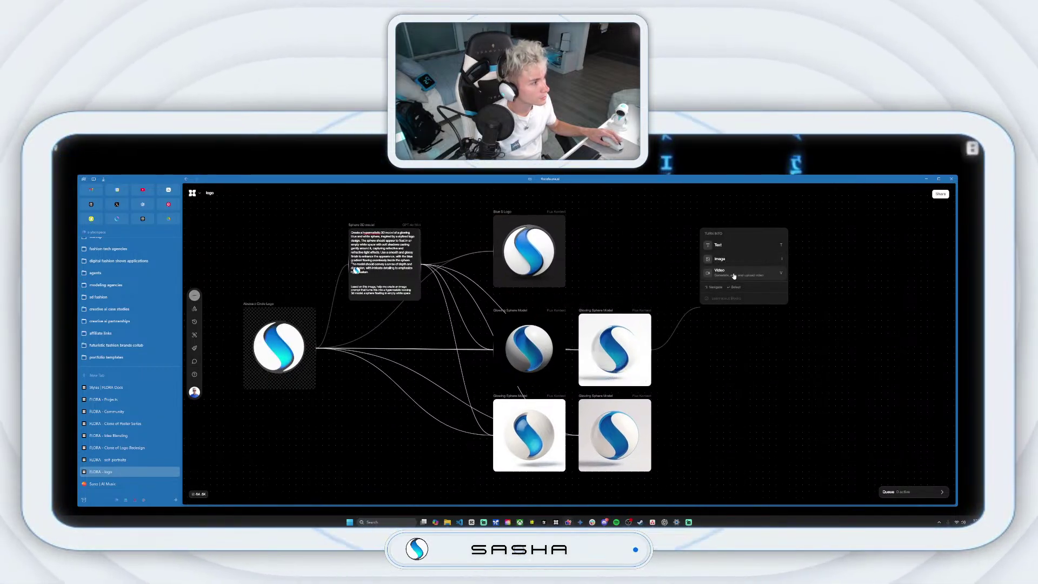
pyautogui.click(734, 275)
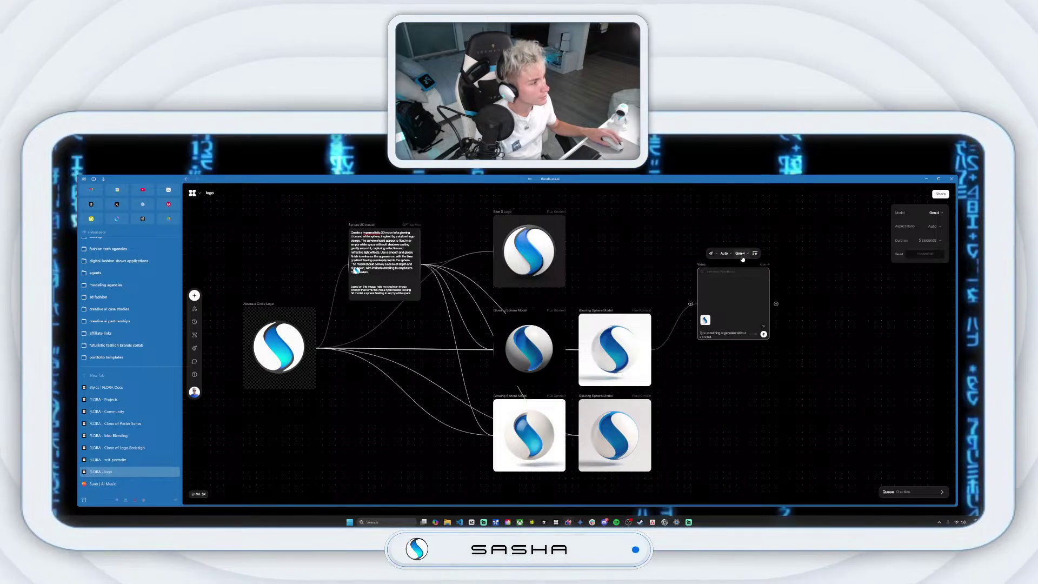
# - Set the video block's model to Kling Pro 1.6 and generate the video without a prompt
pyautogui.click(741, 254)
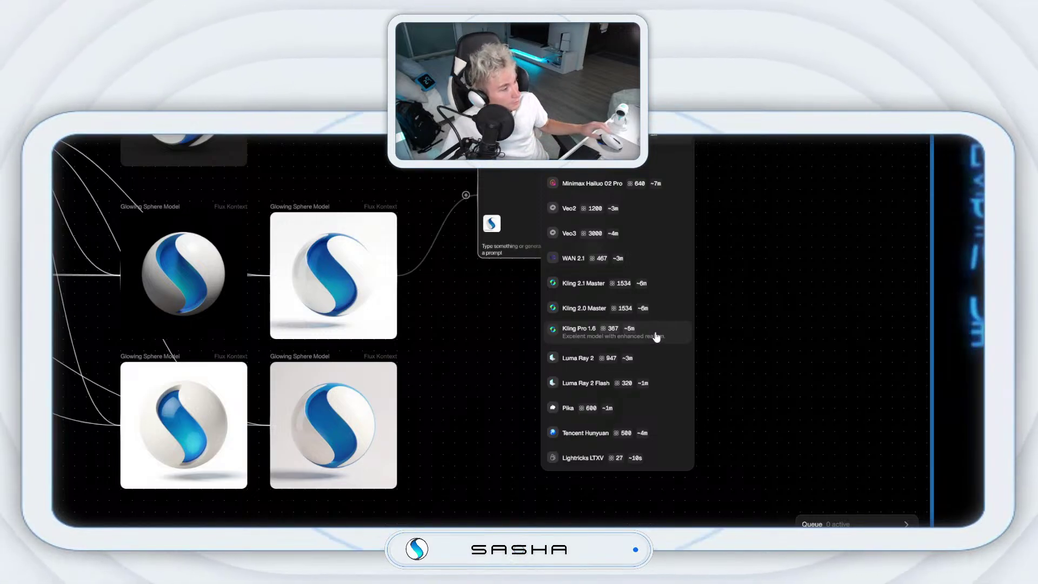
pyautogui.click(657, 336)
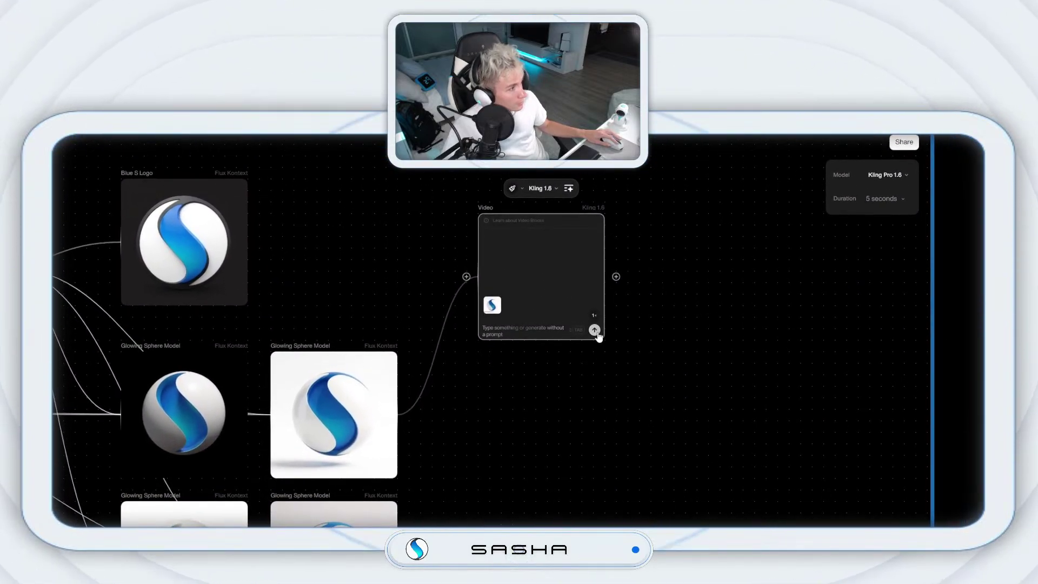
pyautogui.click(621, 427)
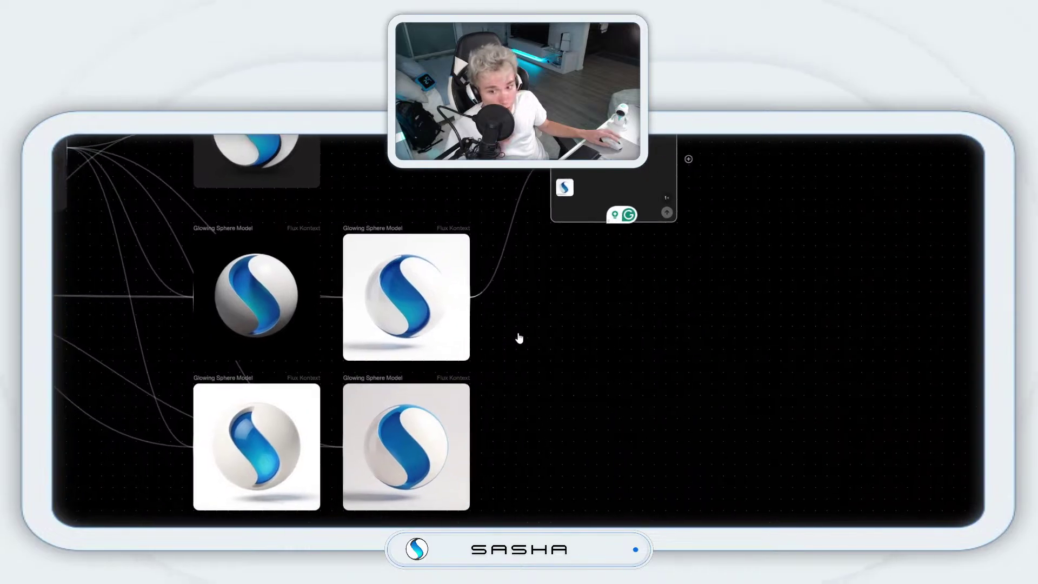
# - Branch a text block off the white-background sphere image in the upper row of variations
pyautogui.moveTo(475, 309); pyautogui.dragTo(524, 336)
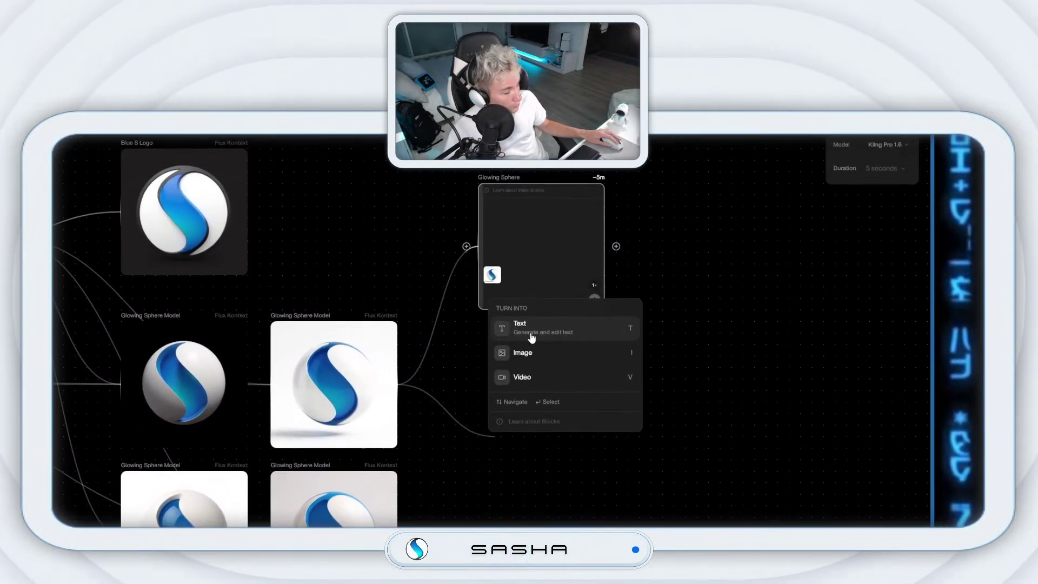
pyautogui.click(527, 328)
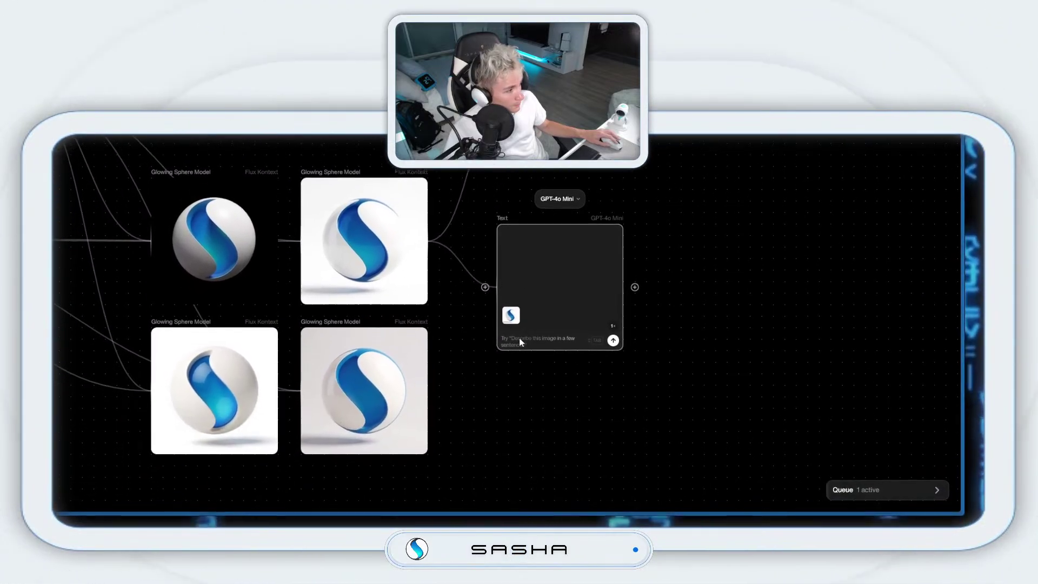
pyautogui.click(521, 331)
# - Run the text block with the prompt "based on this image, create a video prompt where this sphere bops up and down floating in air. minalism"
pyautogui.write('based on')
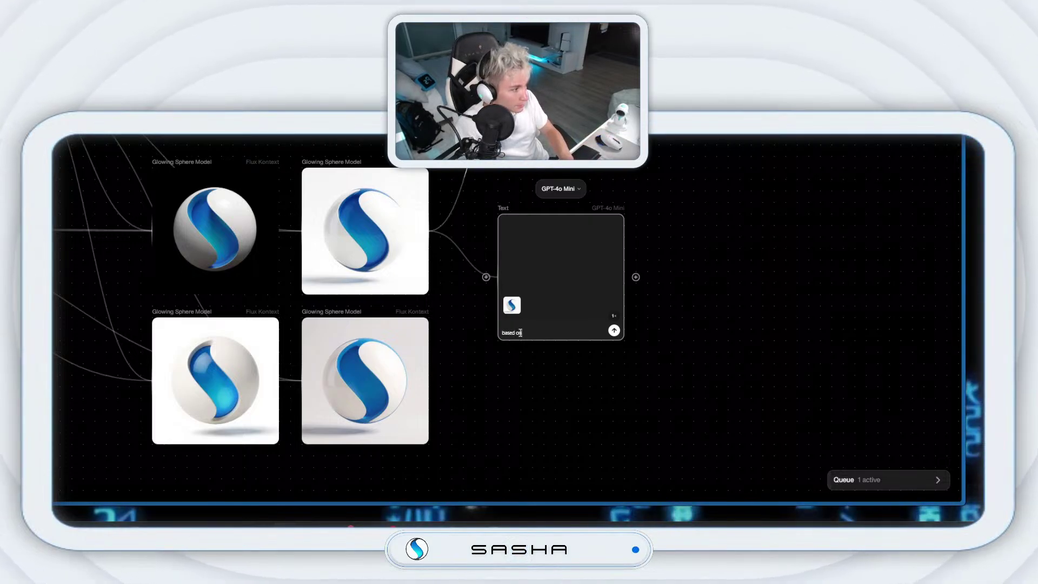
pyautogui.write(' this image,')
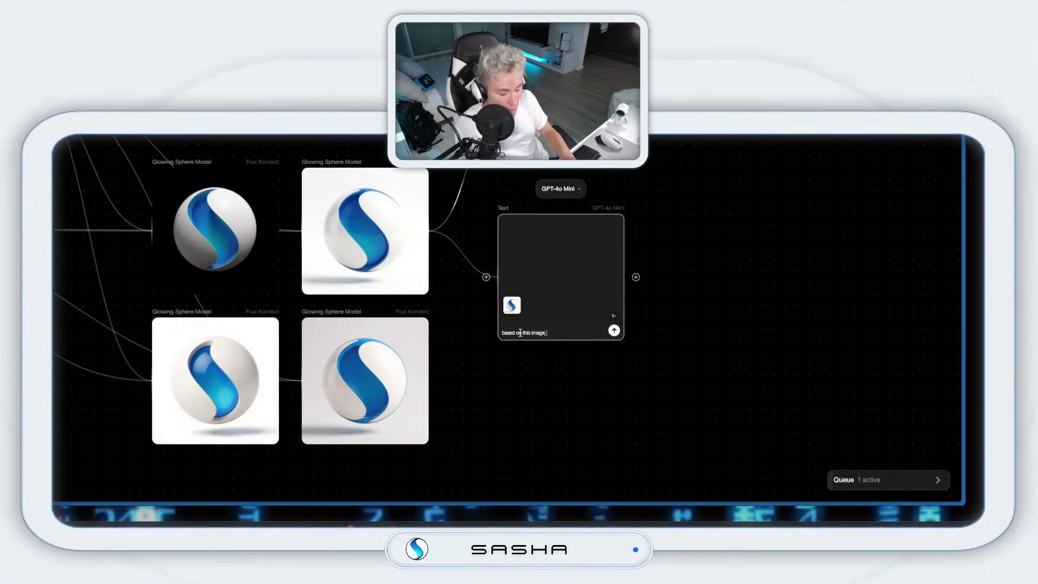
pyautogui.write(' cre')
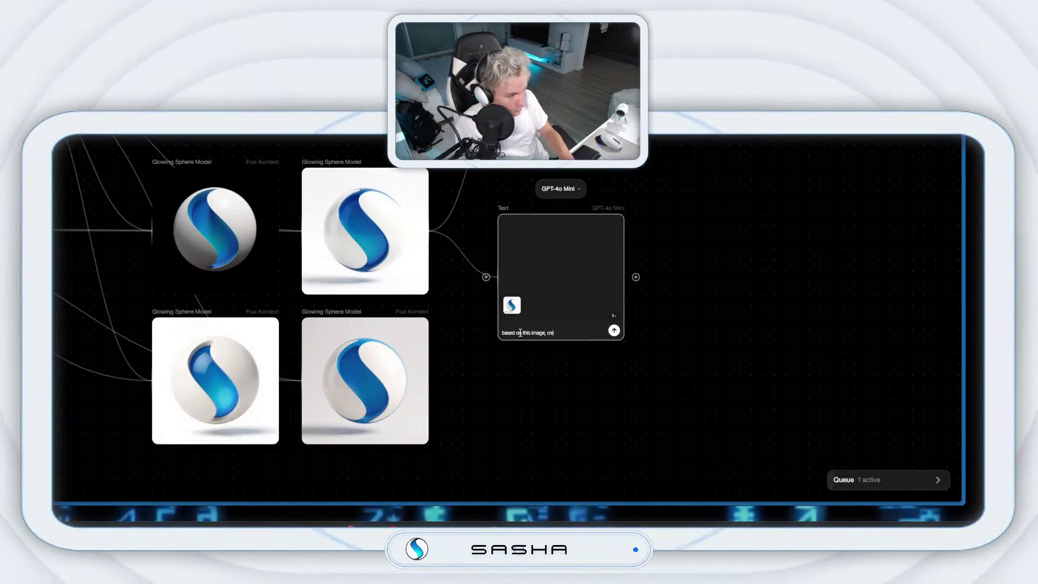
pyautogui.write('ate a vide')
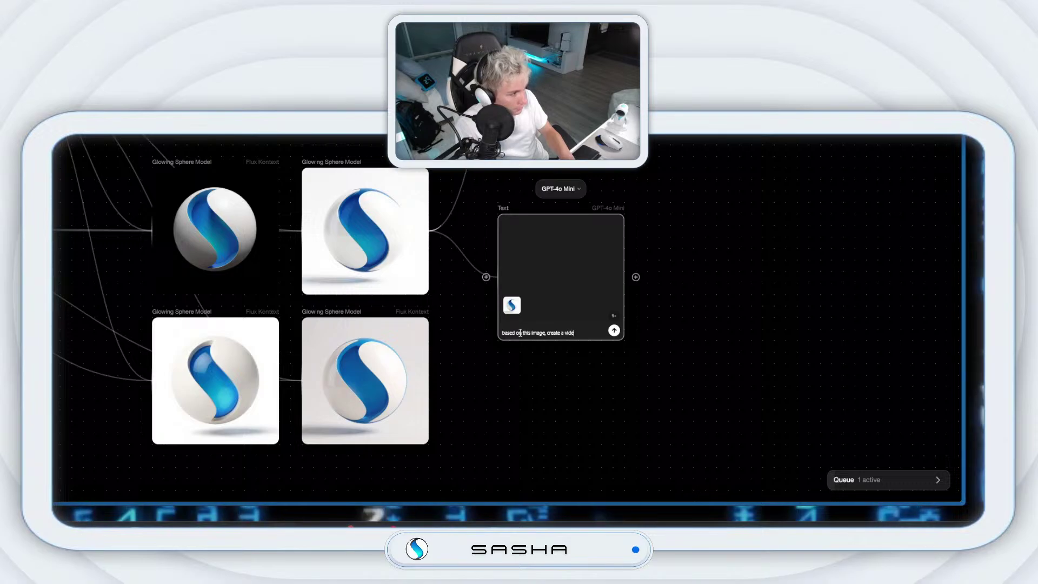
pyautogui.write('o prompt wher')
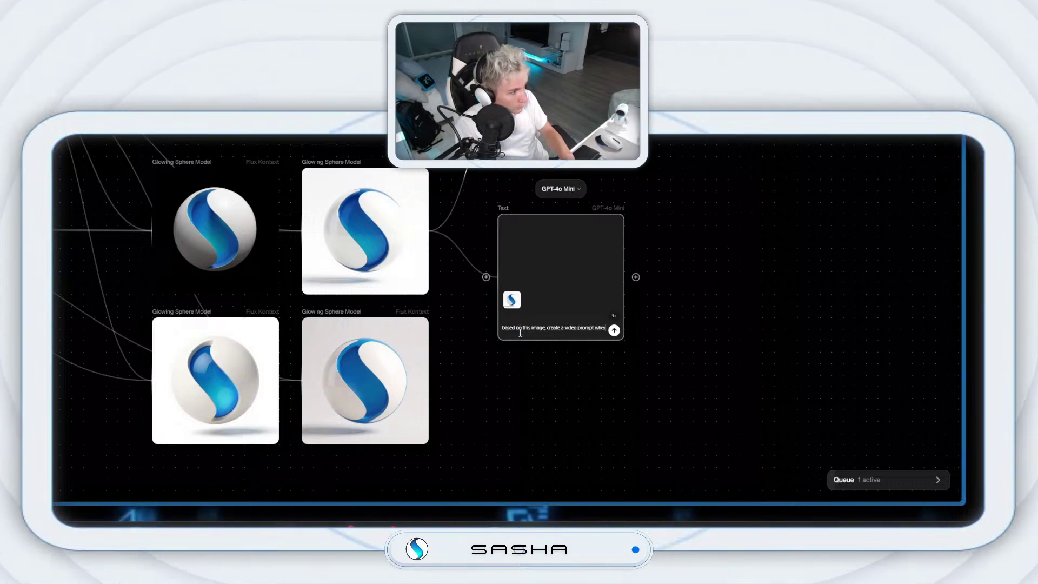
pyautogui.write('e this')
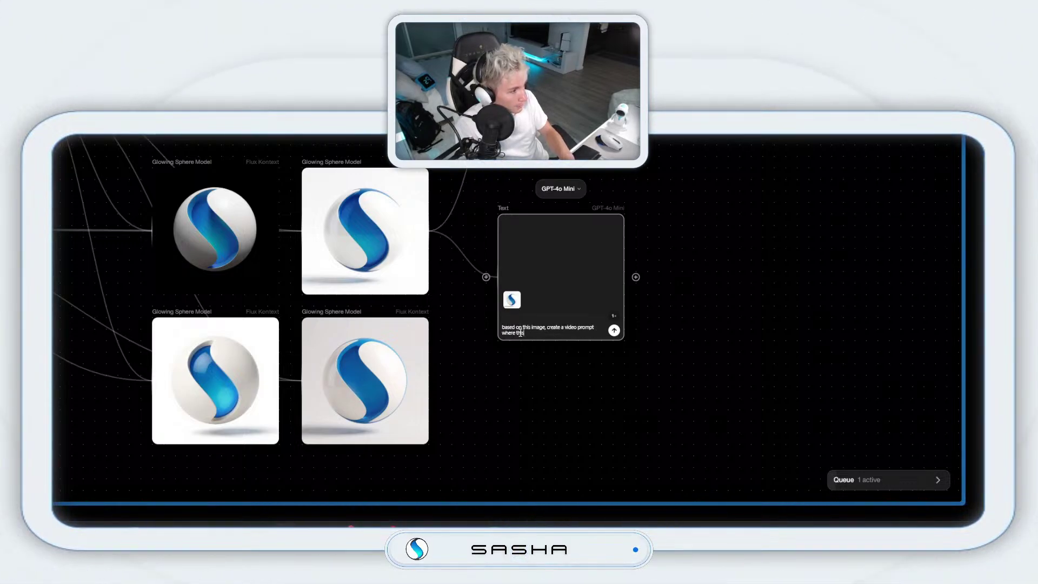
pyautogui.write(' sphere bops')
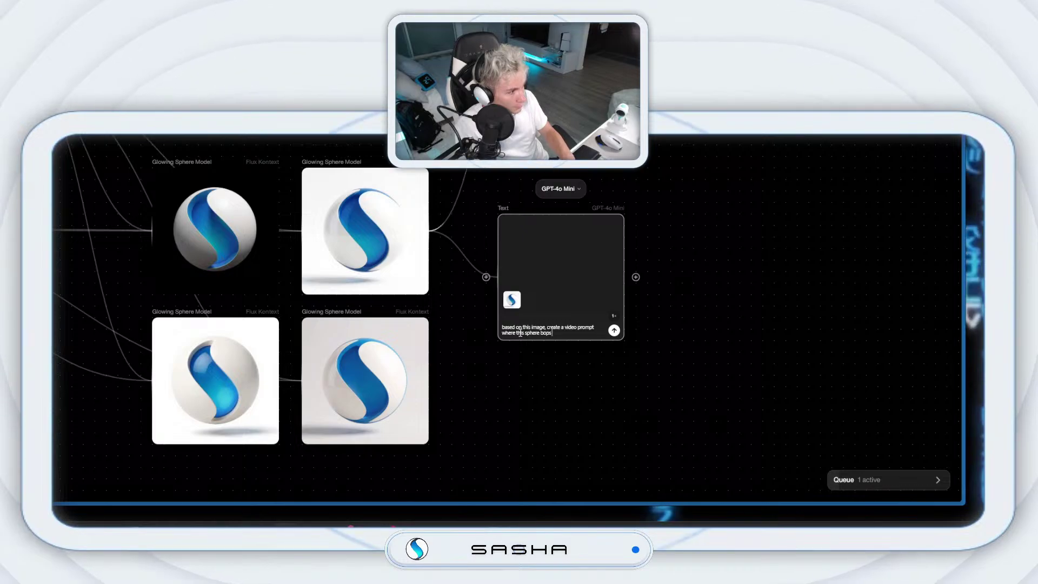
pyautogui.write(' up and down')
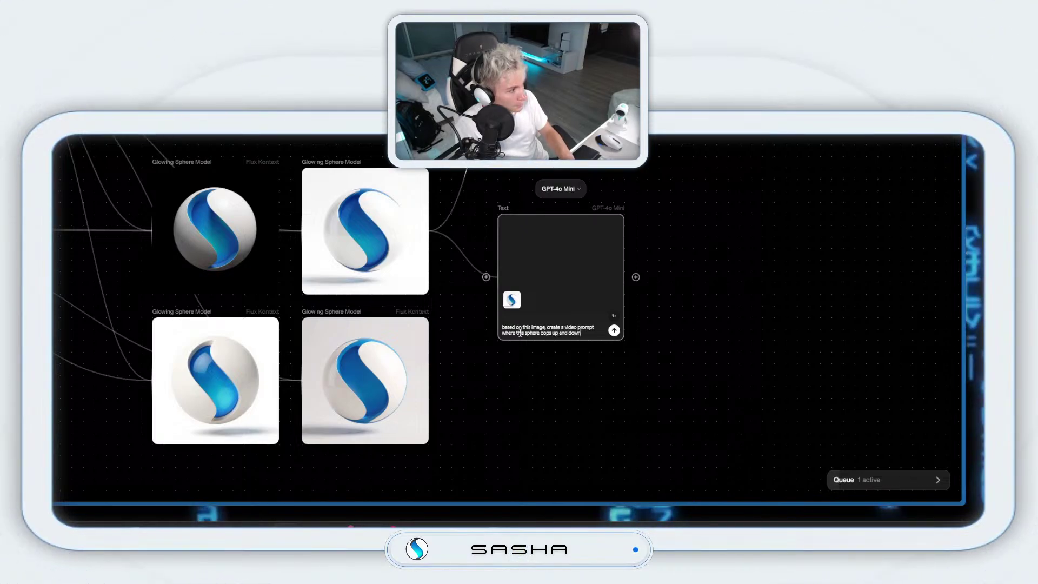
pyautogui.write(' floatr')
pyautogui.press('BackSpace')
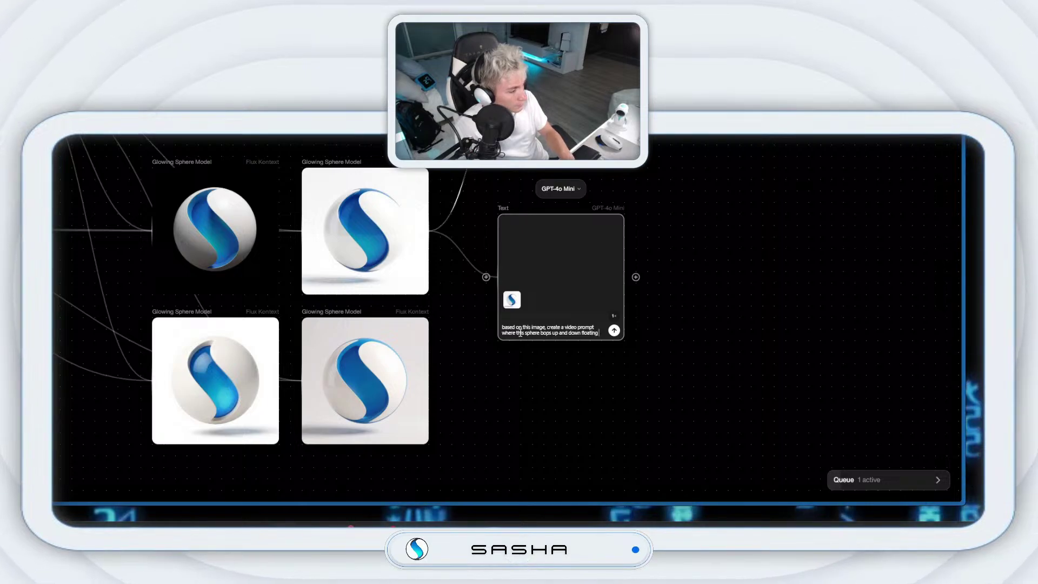
pyautogui.write('ing in air')
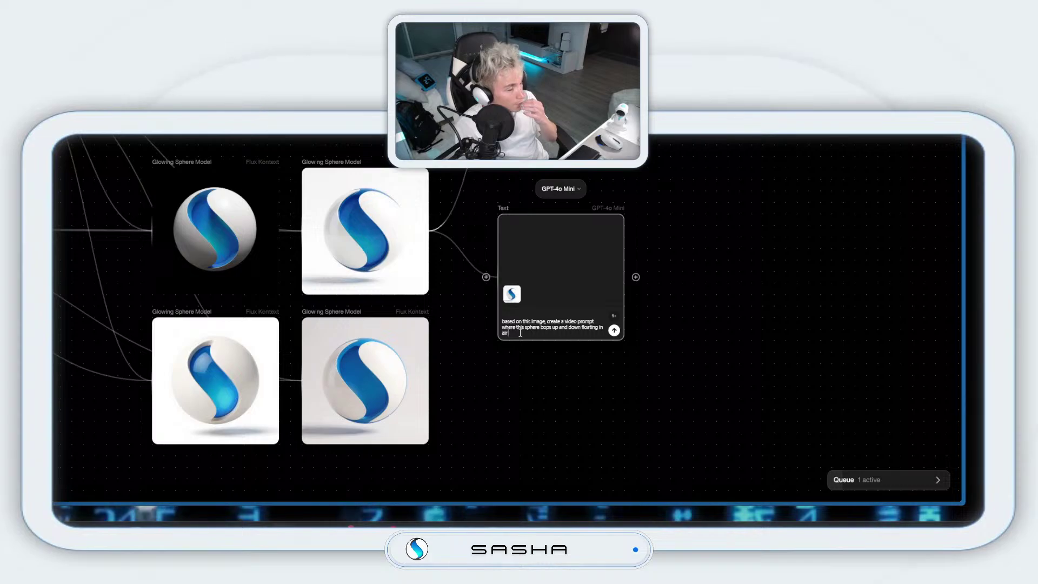
pyautogui.write('. minalism')
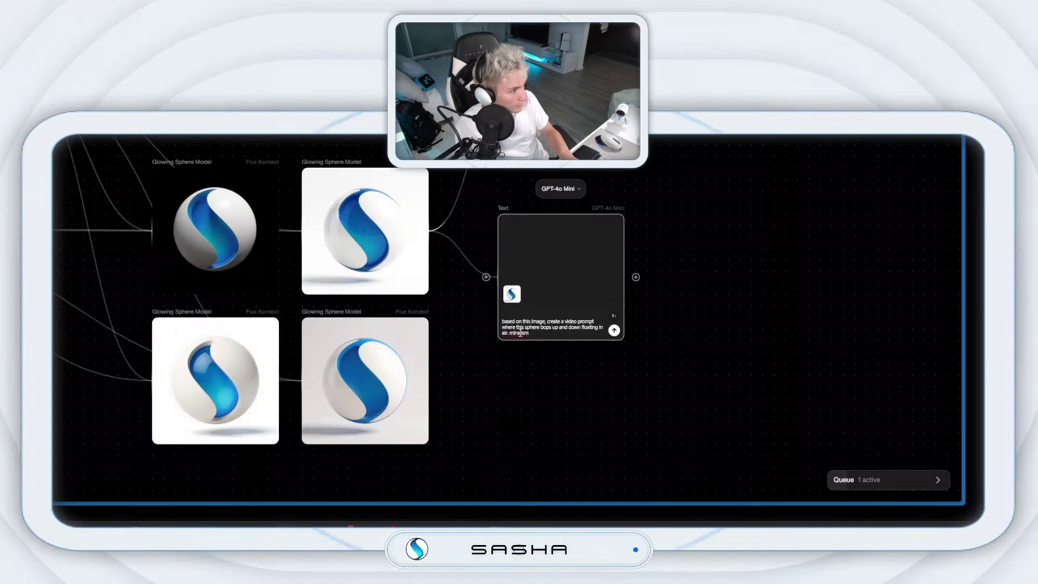
pyautogui.press('Return')
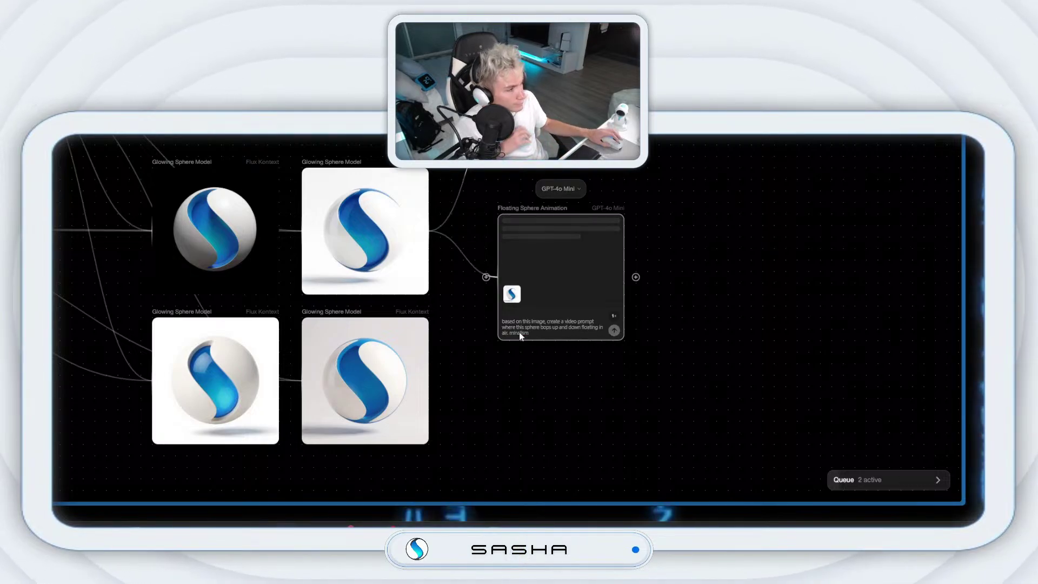
# - Move the floating sphere text block so it lines up directly beneath the generating video block
pyautogui.scroll(3, 520, 332)
pyautogui.hscroll(-2, 519, 335)
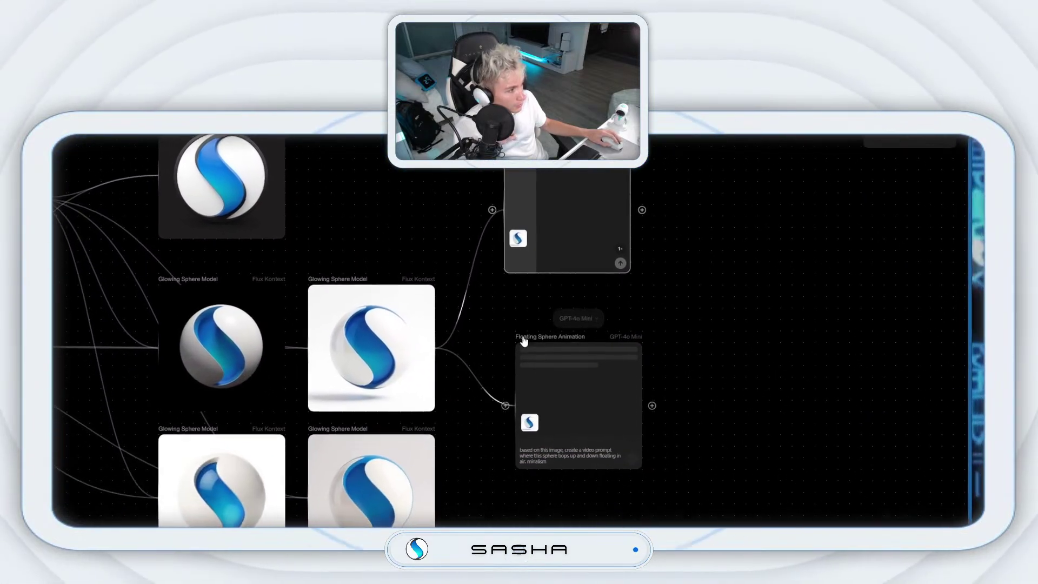
pyautogui.moveTo(519, 337); pyautogui.dragTo(510, 335)
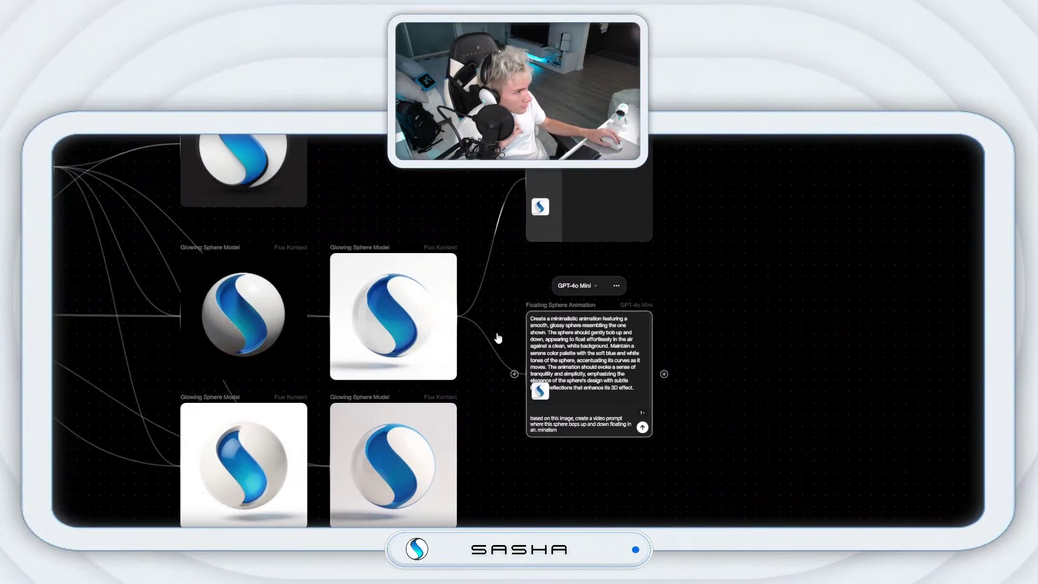
# - Branch a second video block off the white-background sphere image, link the floating sphere text block to it, and shift that text block slightly down
pyautogui.moveTo(398, 314); pyautogui.dragTo(651, 295)
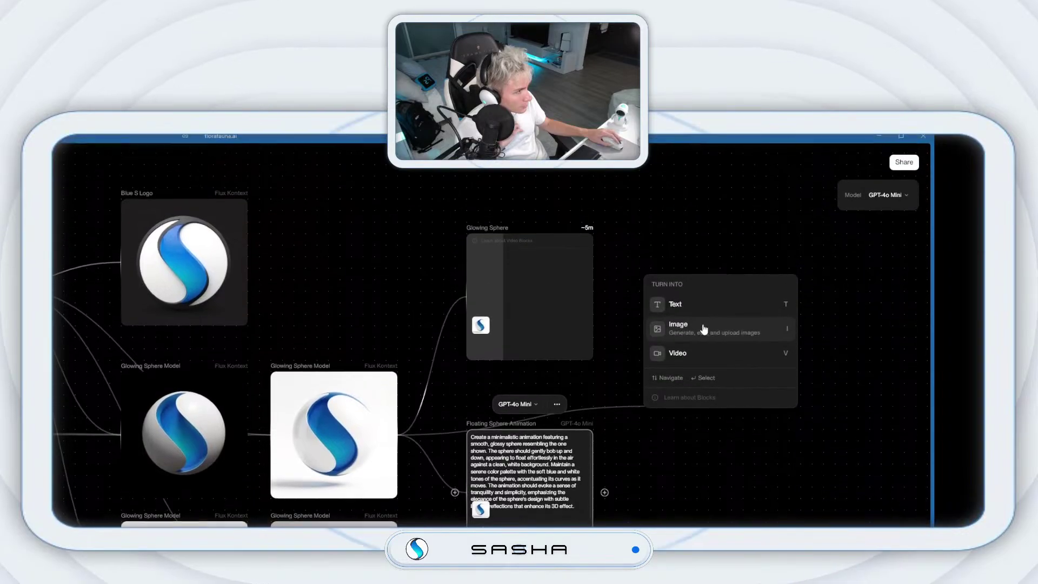
pyautogui.click(714, 276)
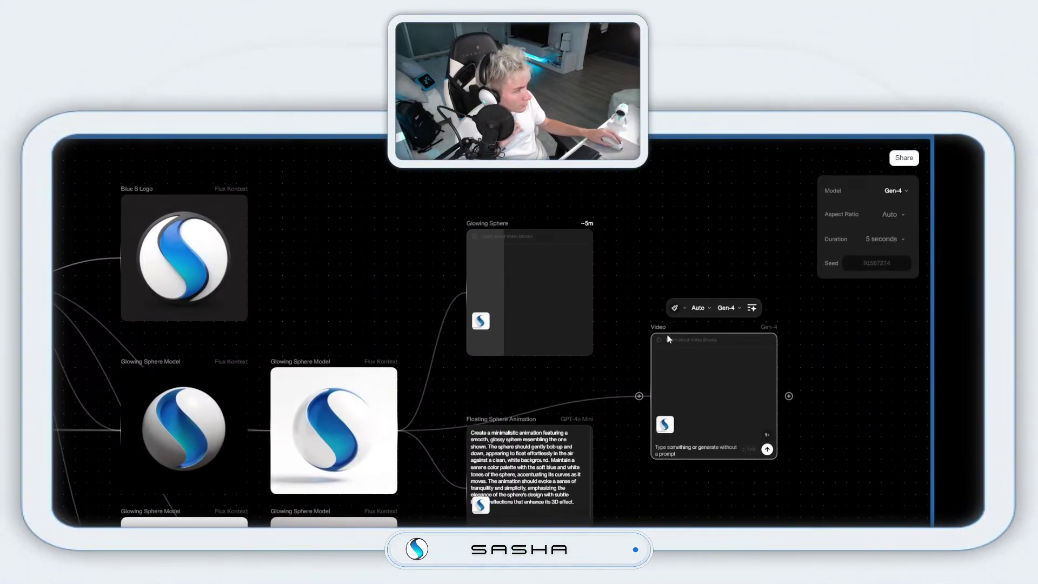
pyautogui.moveTo(603, 324); pyautogui.dragTo(670, 254)
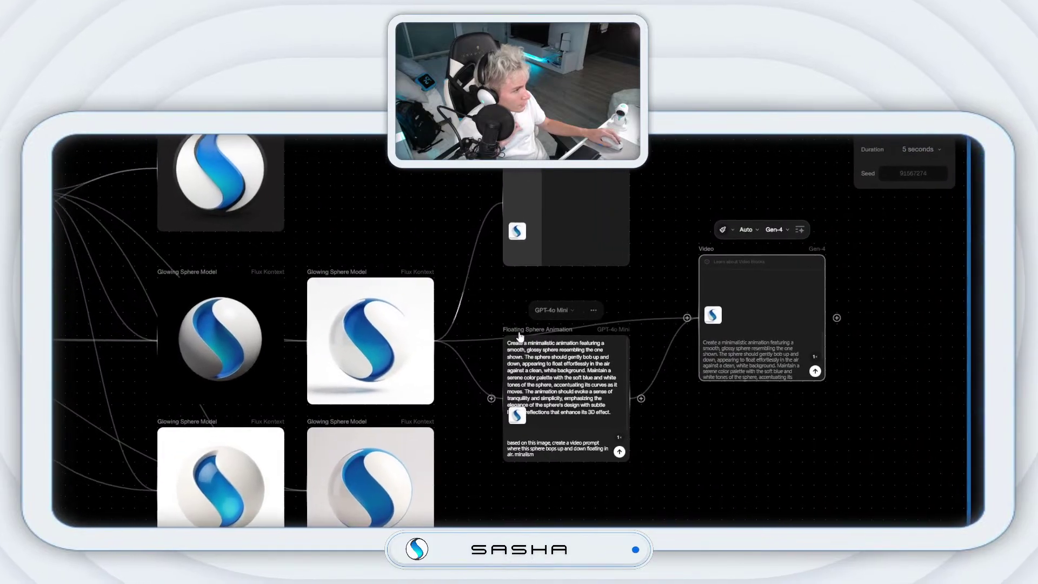
pyautogui.moveTo(512, 327); pyautogui.dragTo(524, 362)
# - Set the second video block's model to Kling Pro 1.6 and generate its video from the linked image and animation prompt
pyautogui.click(754, 224)
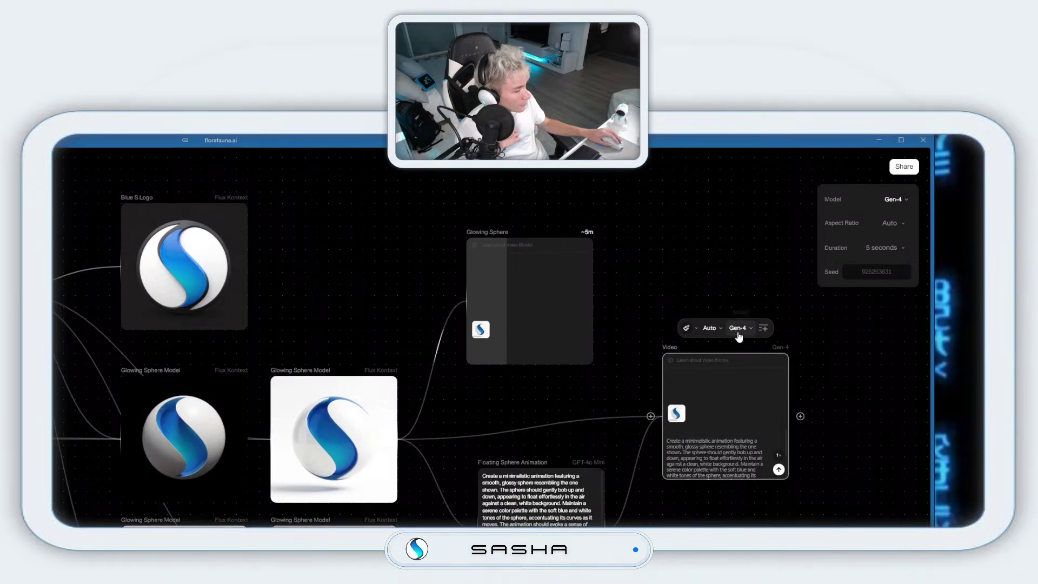
pyautogui.click(738, 314)
pyautogui.click(790, 334)
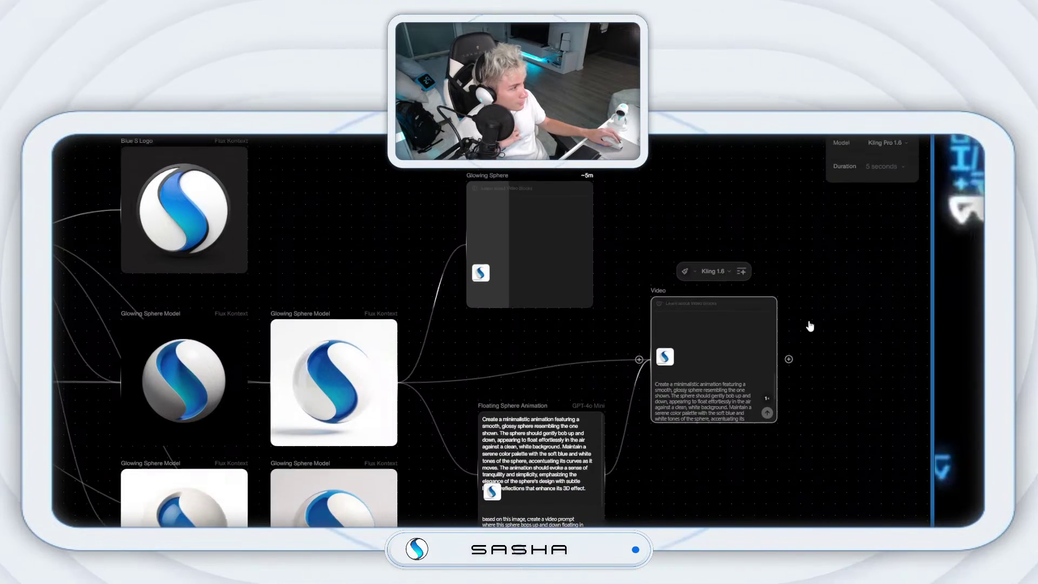
pyautogui.click(513, 216)
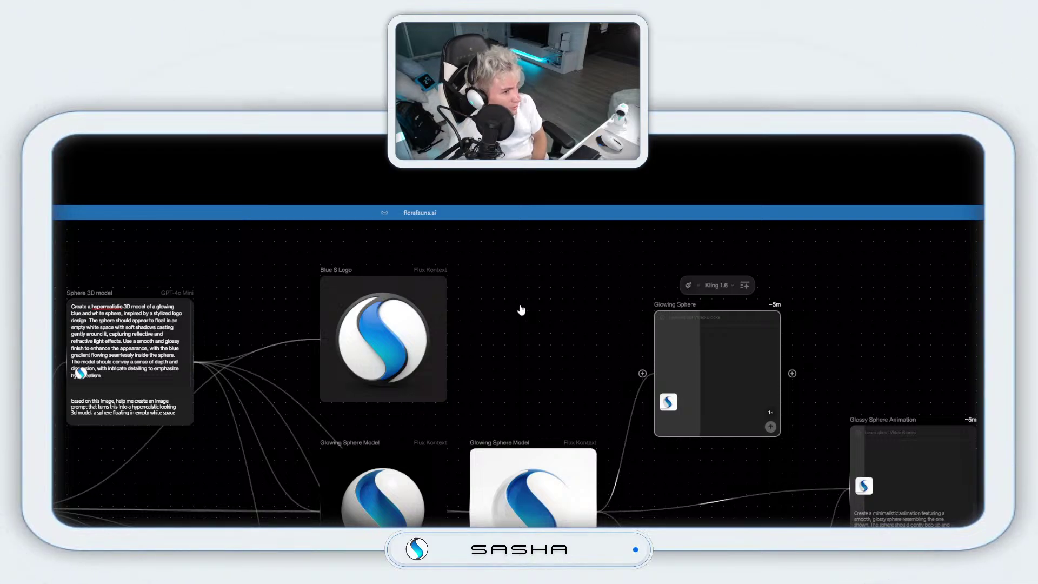
# - Add an image block below the sphere variations, set its model to GPT Image, and link the original circular logo to it
pyautogui.scroll(-3, 518, 308)
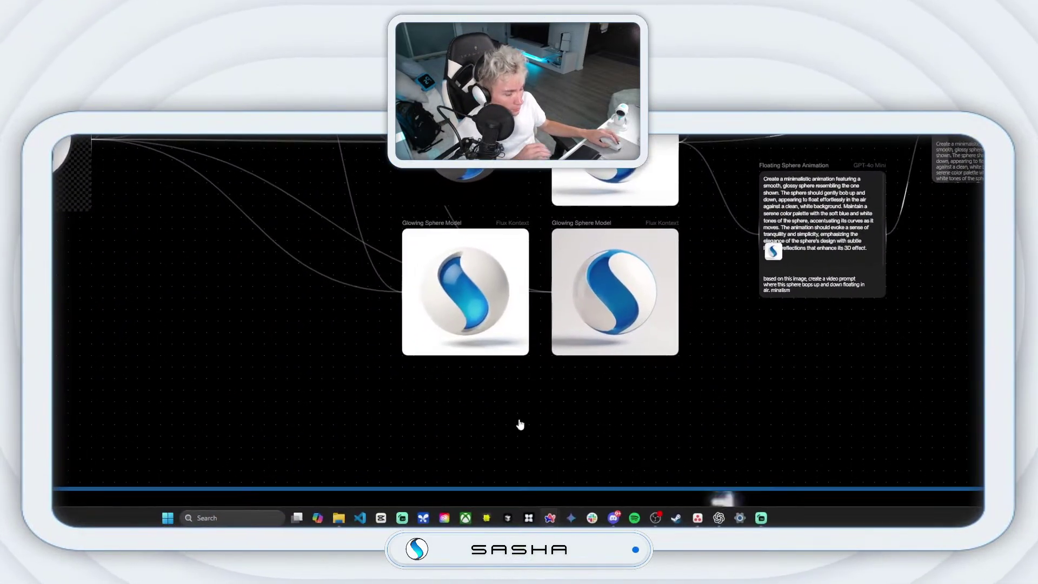
pyautogui.scroll(-2, 520, 425)
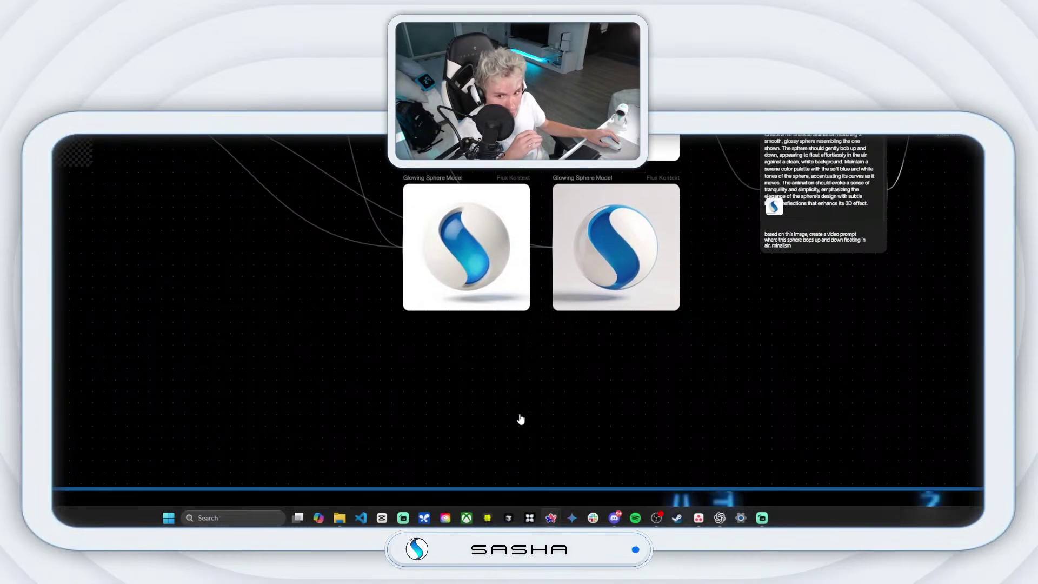
pyautogui.press('i')
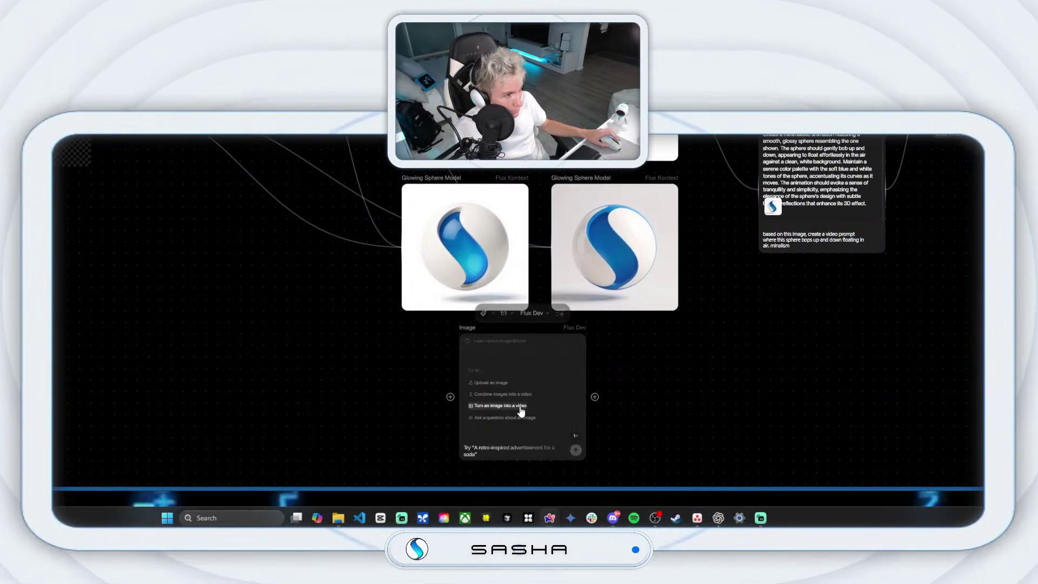
pyautogui.click(532, 309)
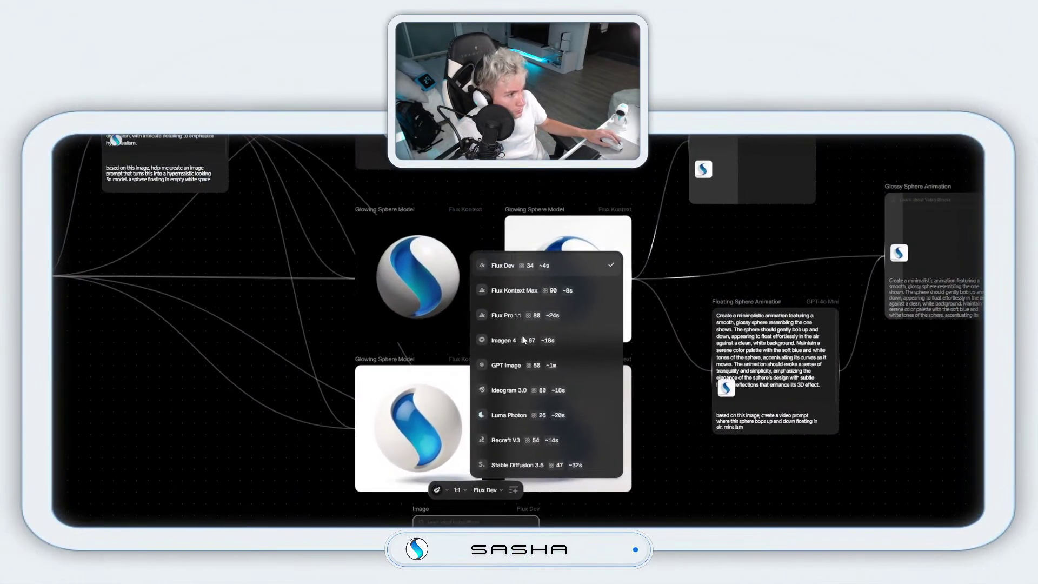
pyautogui.click(530, 228)
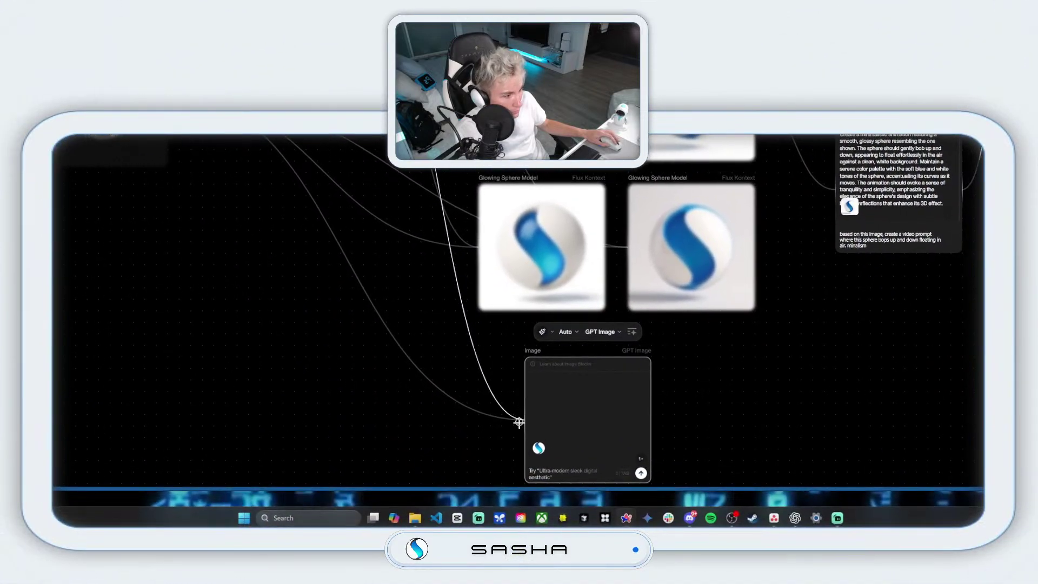
# - Link the hyperrealistic sphere prompt text block to the new image block and generate four variations
pyautogui.moveTo(519, 423); pyautogui.dragTo(518, 422)
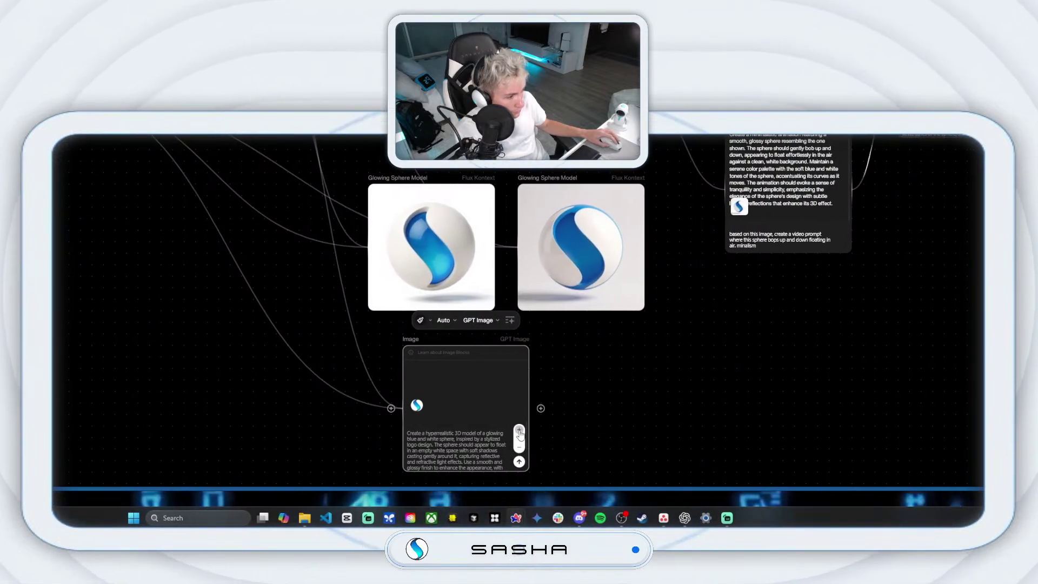
pyautogui.click(519, 431)
pyautogui.click(519, 461)
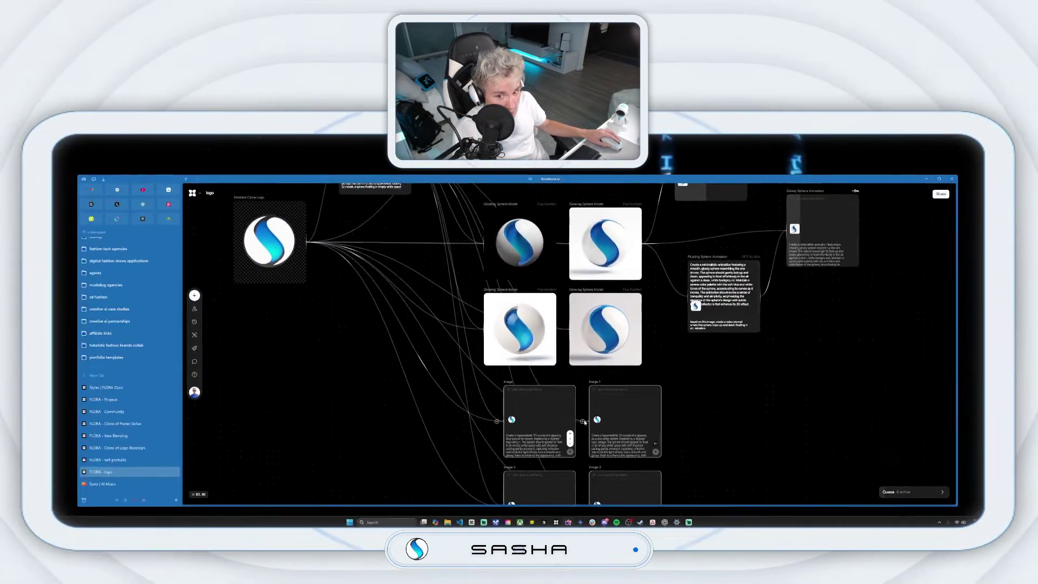
# - Select the four new image blocks together and move them to line up beneath the Flux Kontext variations
pyautogui.scroll(-3, 694, 409)
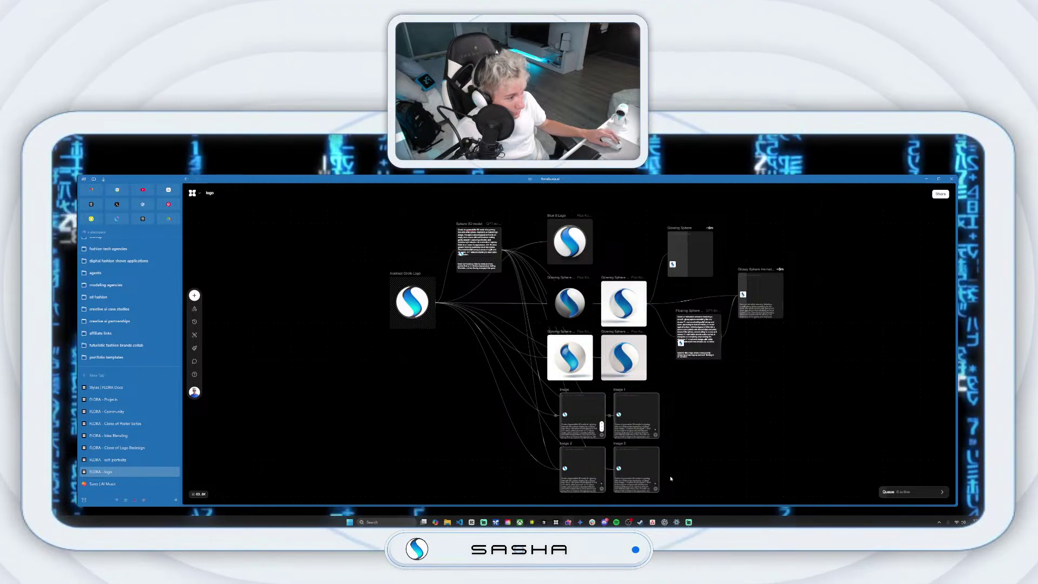
pyautogui.moveTo(671, 478); pyautogui.dragTo(552, 385)
pyautogui.moveTo(631, 423); pyautogui.dragTo(620, 423)
pyautogui.click(697, 423)
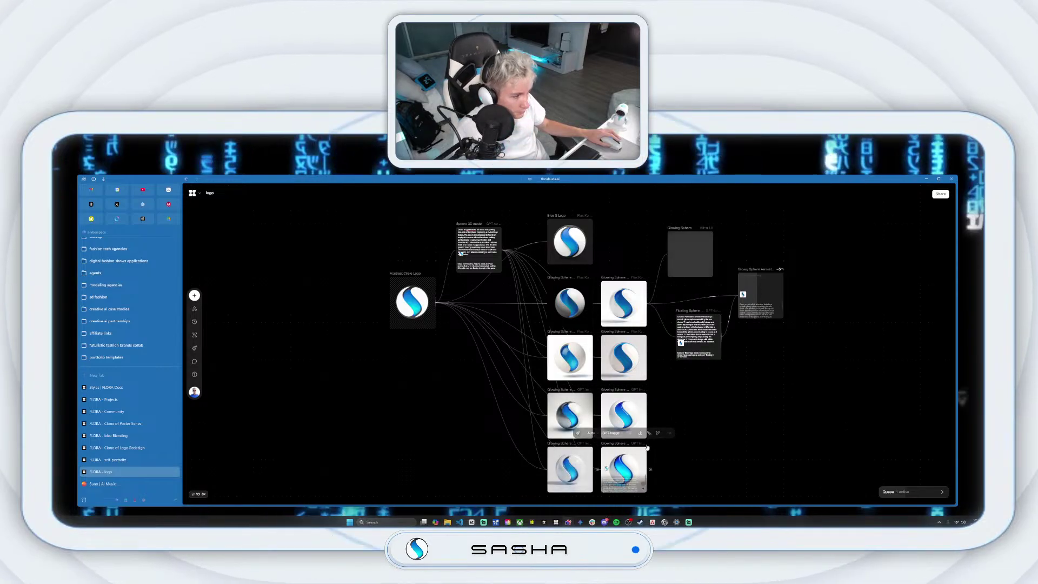
# - Examine the four GPT Image sphere renders up close and compare them with the Flux Kontext versions
pyautogui.scroll(-3, 666, 419)
pyautogui.scroll(4, 664, 416)
pyautogui.scroll(4, 664, 417)
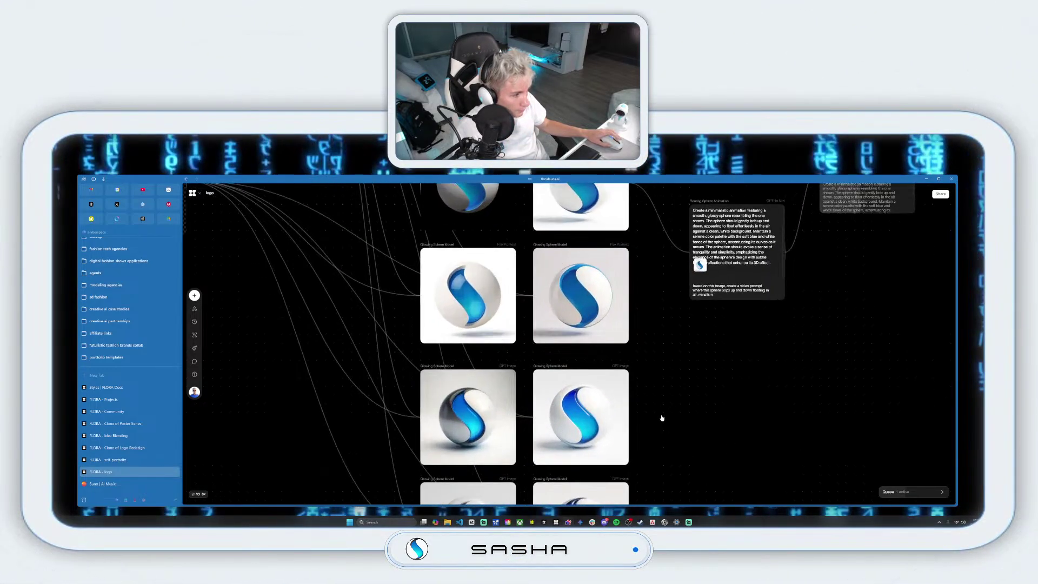
pyautogui.doubleClick(687, 347)
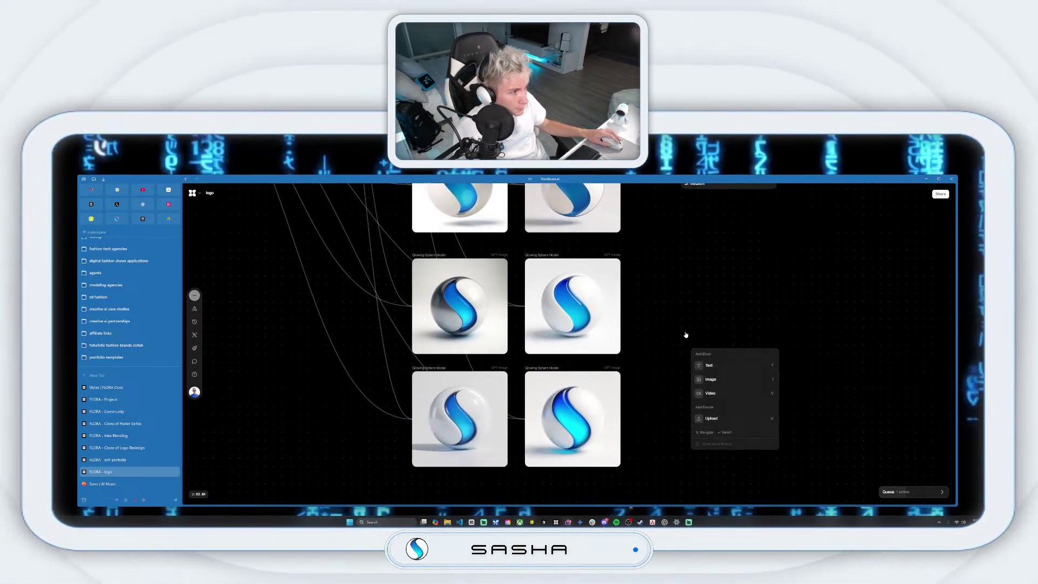
pyautogui.click(627, 285)
pyautogui.click(569, 306)
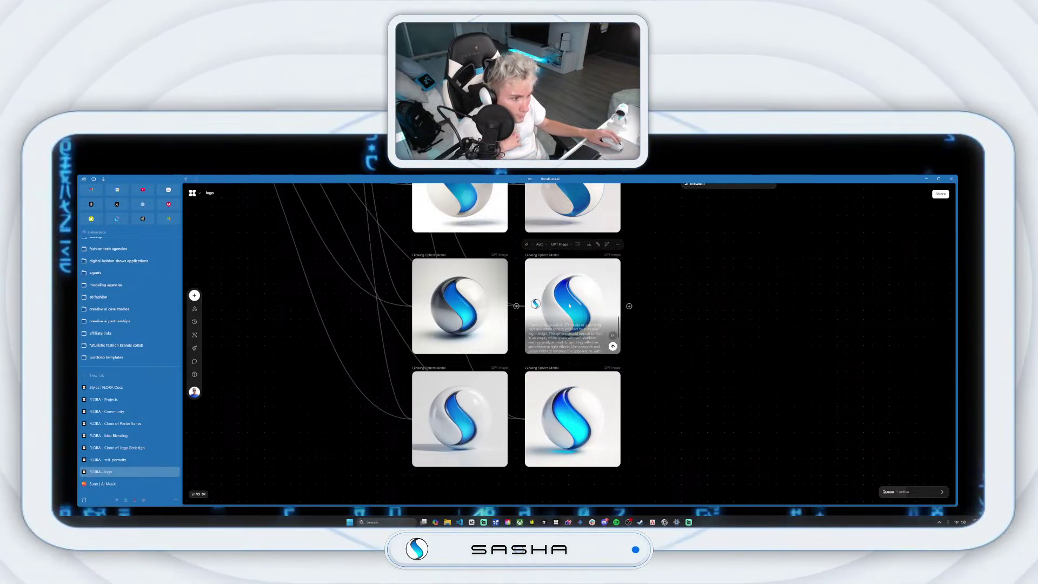
pyautogui.click(491, 433)
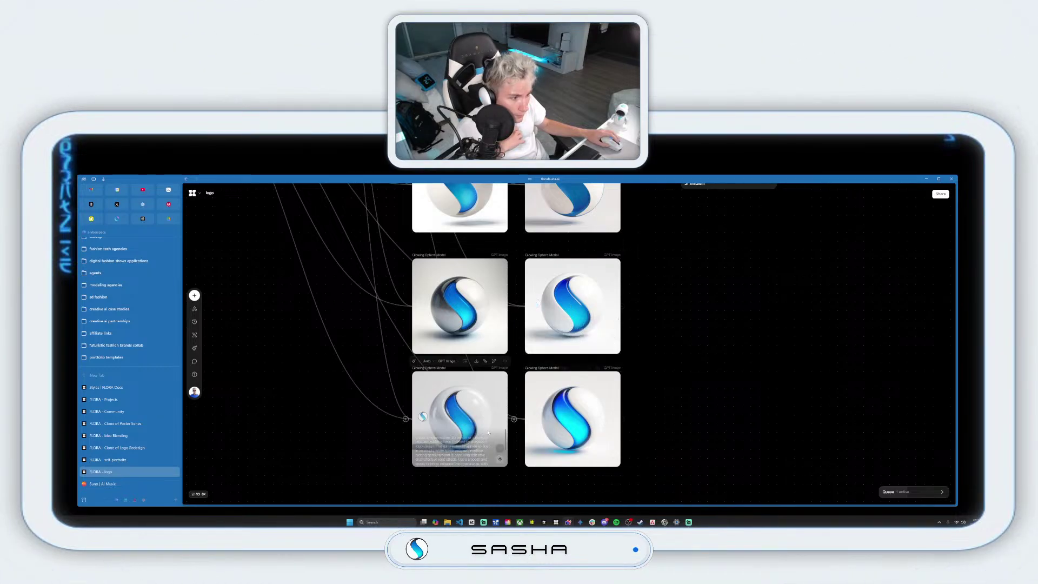
# - Move the blue S logo image block away from the sphere renders to above the sphere prompt text block
pyautogui.click(572, 300)
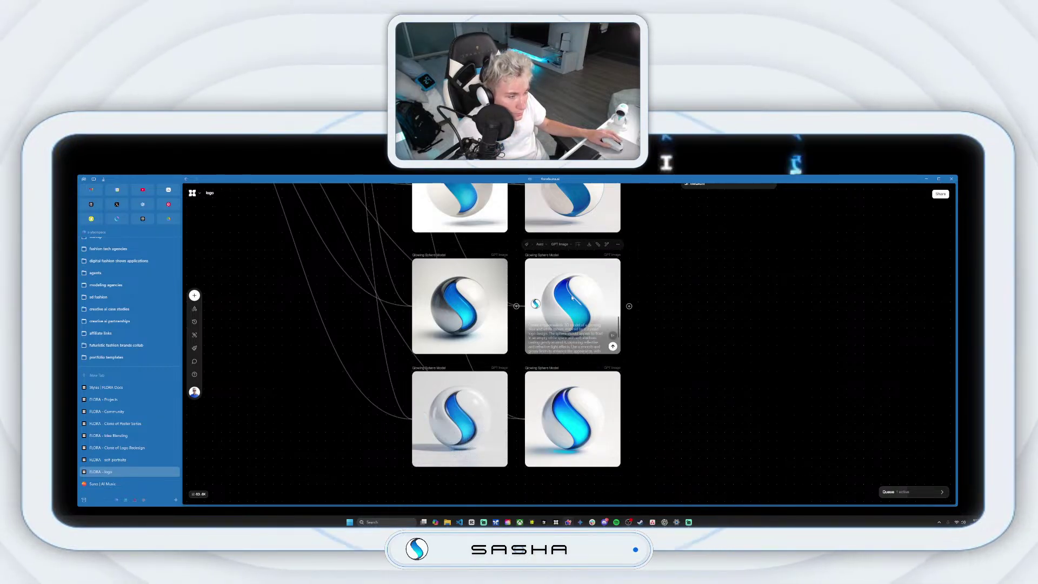
pyautogui.scroll(-2, 572, 298)
pyautogui.scroll(-2, 670, 424)
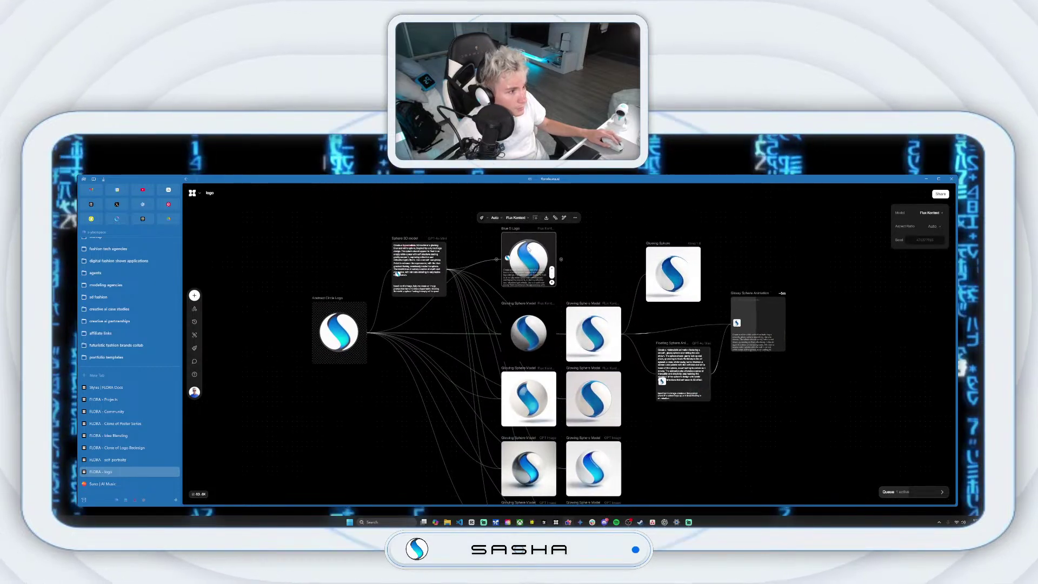
pyautogui.moveTo(520, 250); pyautogui.dragTo(429, 217)
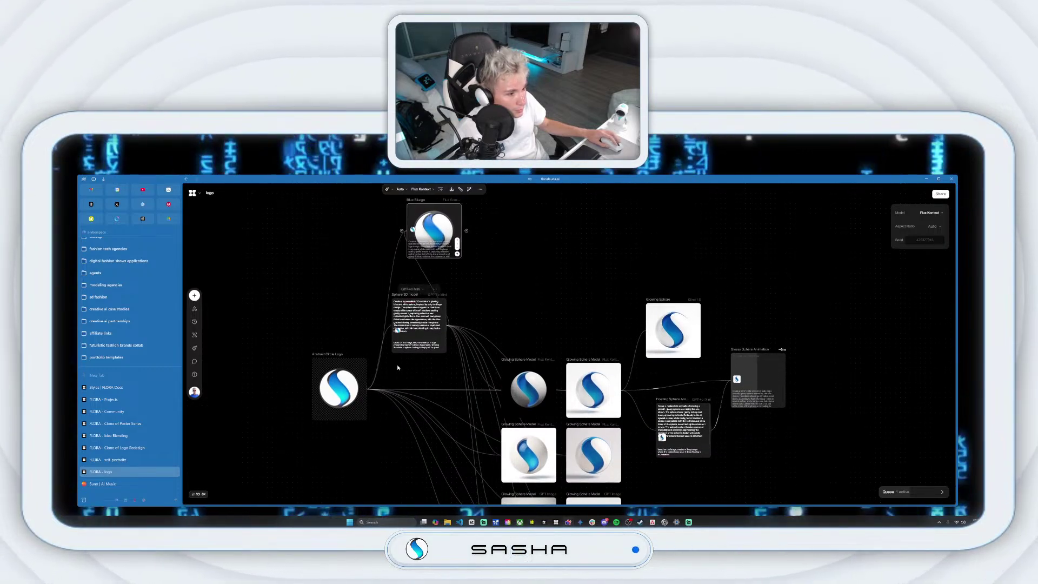
# - Add an image block above the sphere variations and link the original circular logo to it
pyautogui.press('i')
pyautogui.click(556, 219)
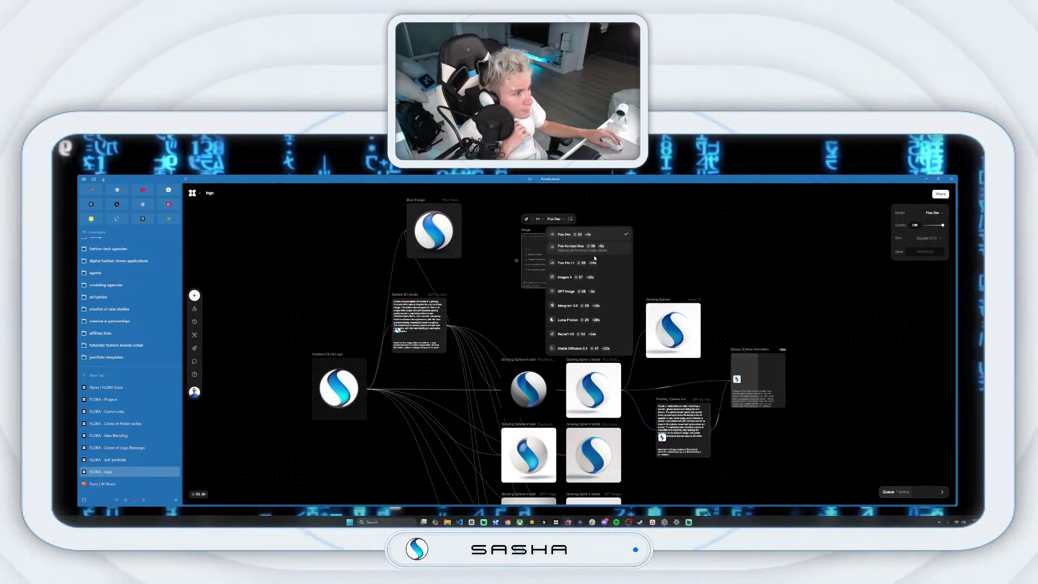
pyautogui.click(368, 388)
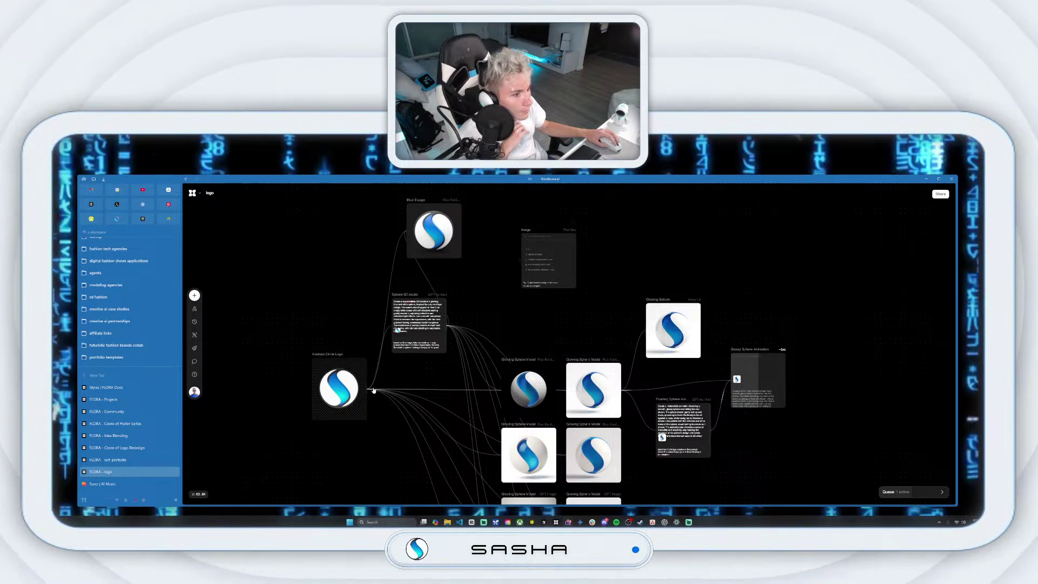
pyautogui.moveTo(368, 388); pyautogui.dragTo(549, 255)
# - Set the new image block's model to Imagen, link the sphere prompt text block to it and generate four variations
pyautogui.click(561, 218)
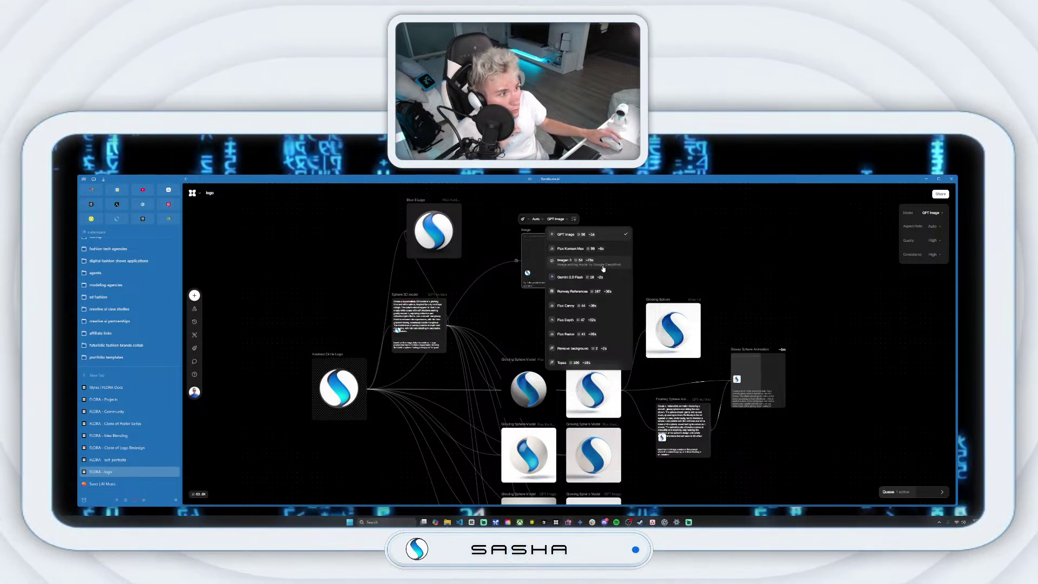
pyautogui.click(604, 269)
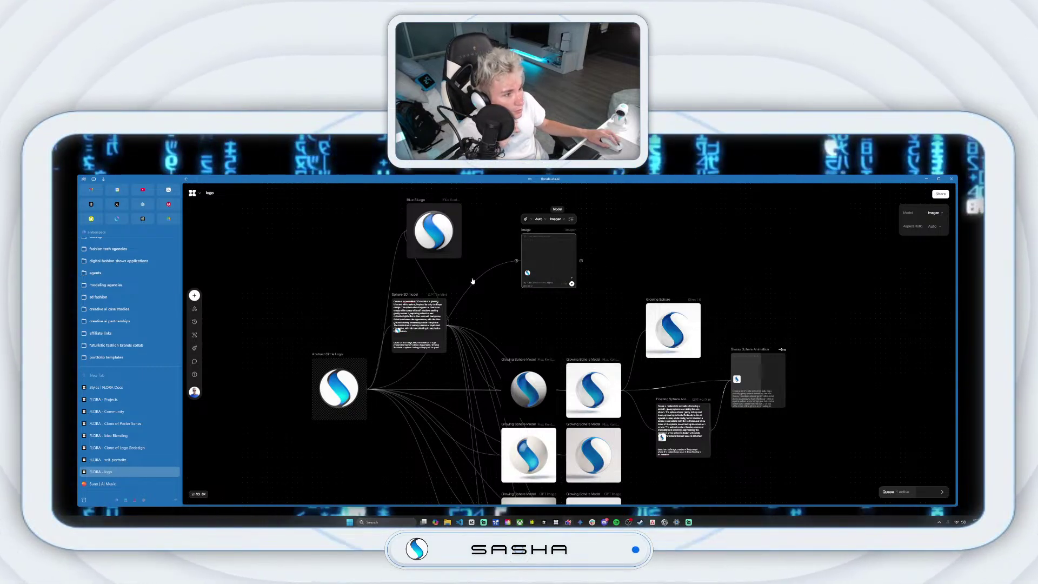
pyautogui.moveTo(450, 325); pyautogui.dragTo(540, 253)
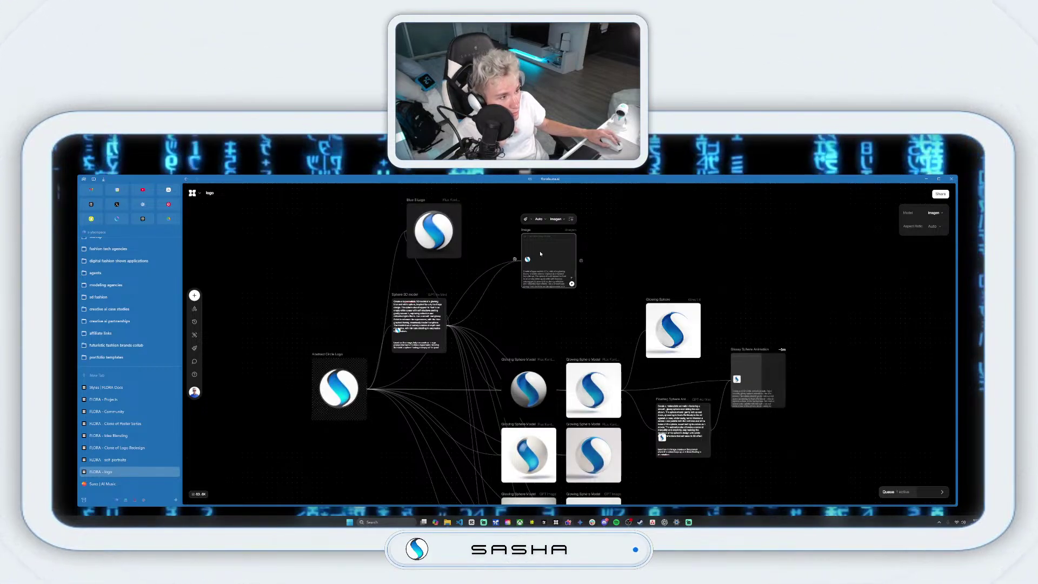
pyautogui.click(572, 271)
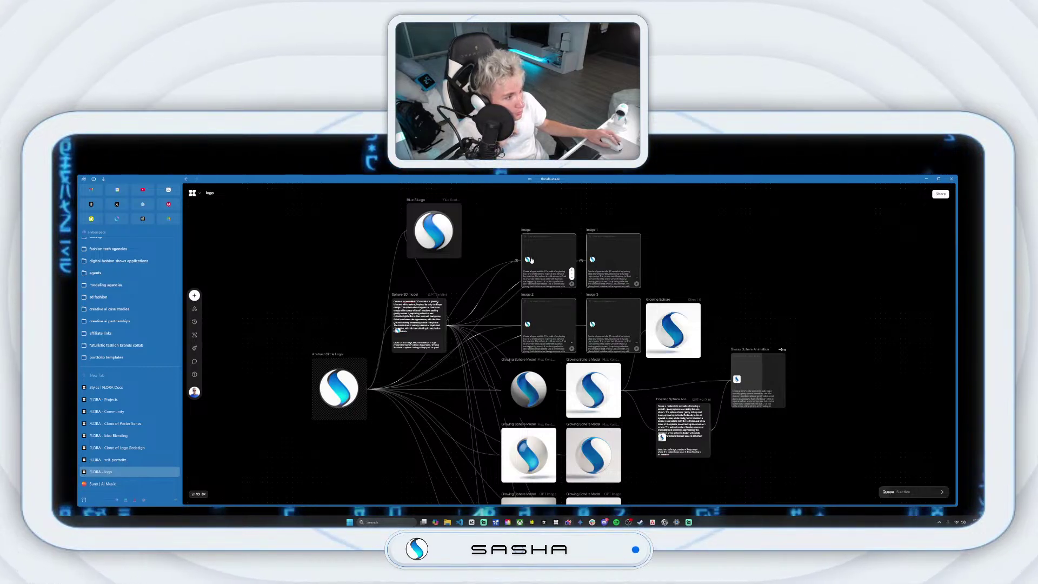
# - Select the four Imagen blocks together and line them up directly above the Flux Kontext sphere variations
pyautogui.click(528, 236)
pyautogui.moveTo(524, 234); pyautogui.dragTo(516, 234)
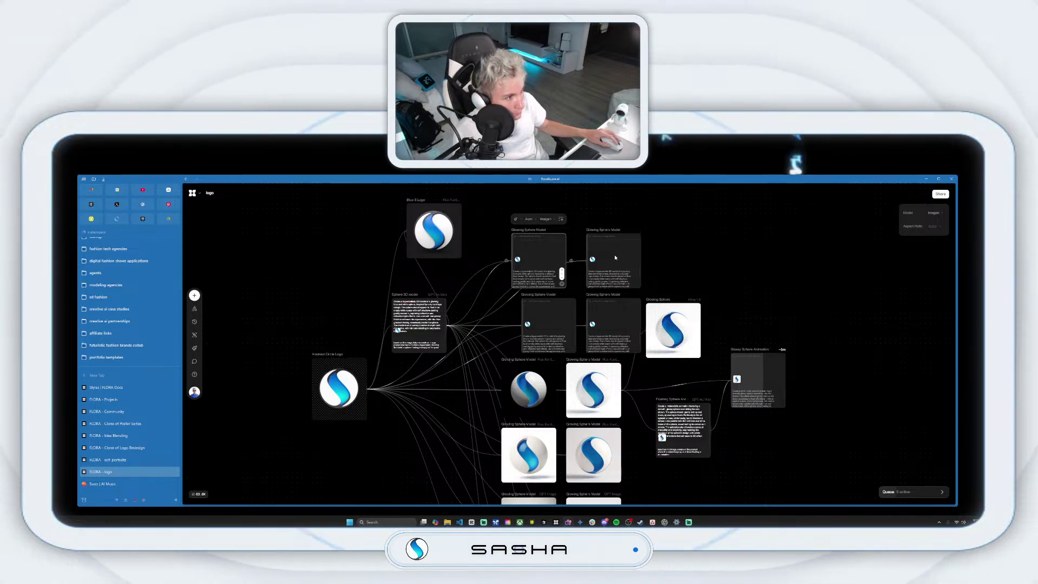
pyautogui.moveTo(497, 224); pyautogui.dragTo(646, 353)
pyautogui.click(578, 217)
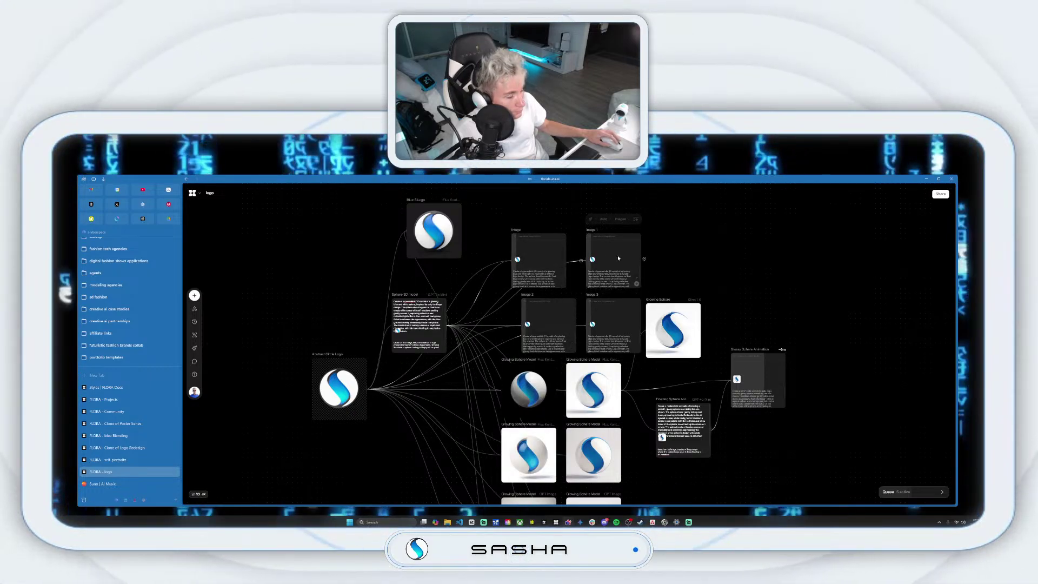
pyautogui.moveTo(497, 229); pyautogui.dragTo(597, 316)
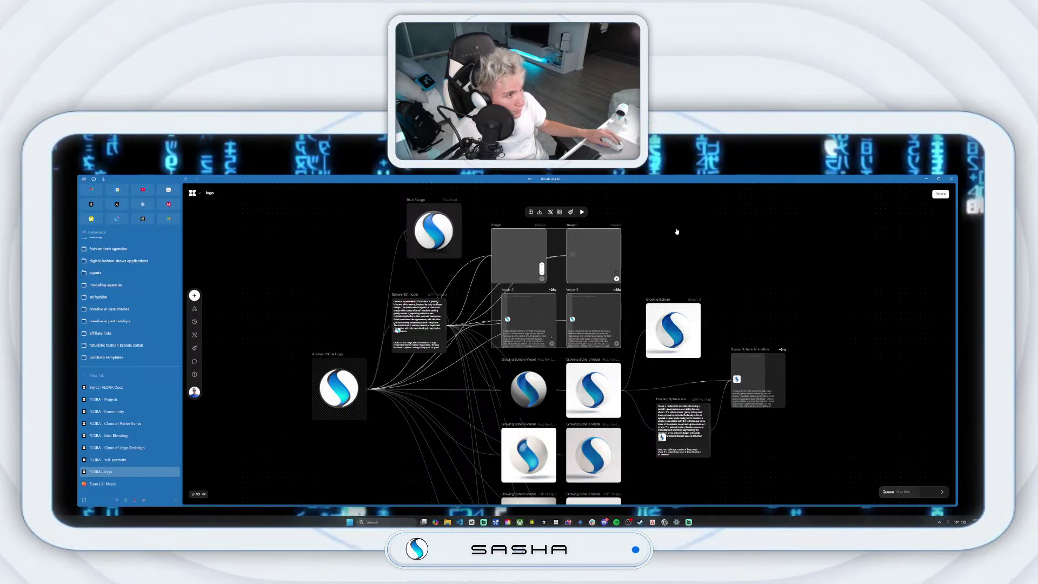
pyautogui.click(498, 229)
pyautogui.moveTo(499, 228); pyautogui.dragTo(507, 230)
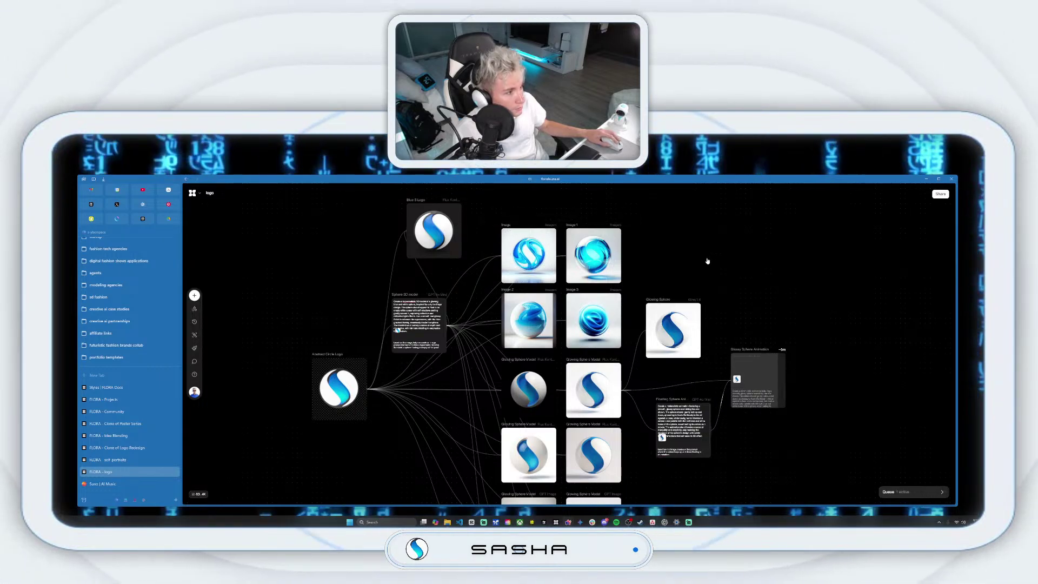
pyautogui.click(714, 271)
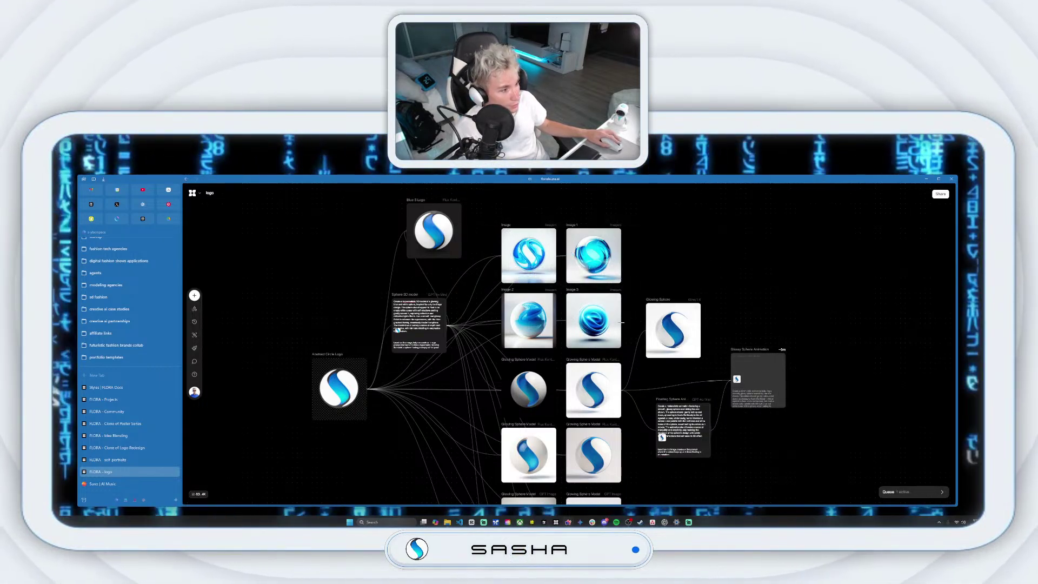
# - Preview the two sphere animations and reposition their video blocks beside the Flux Kontext sphere and the animation prompt
pyautogui.scroll(-3, 723, 345)
pyautogui.scroll(-2, 624, 376)
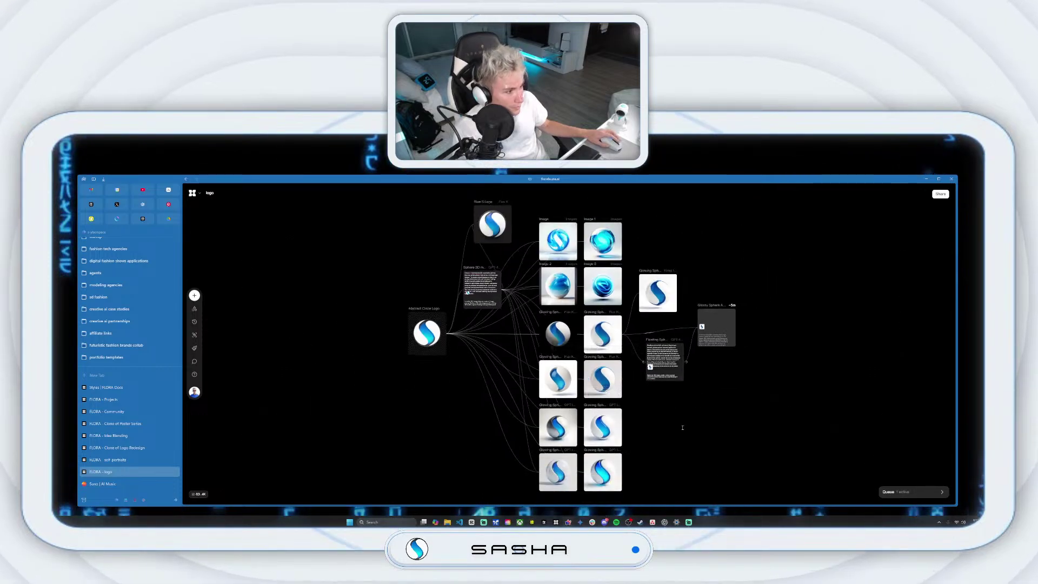
pyautogui.scroll(5, 671, 409)
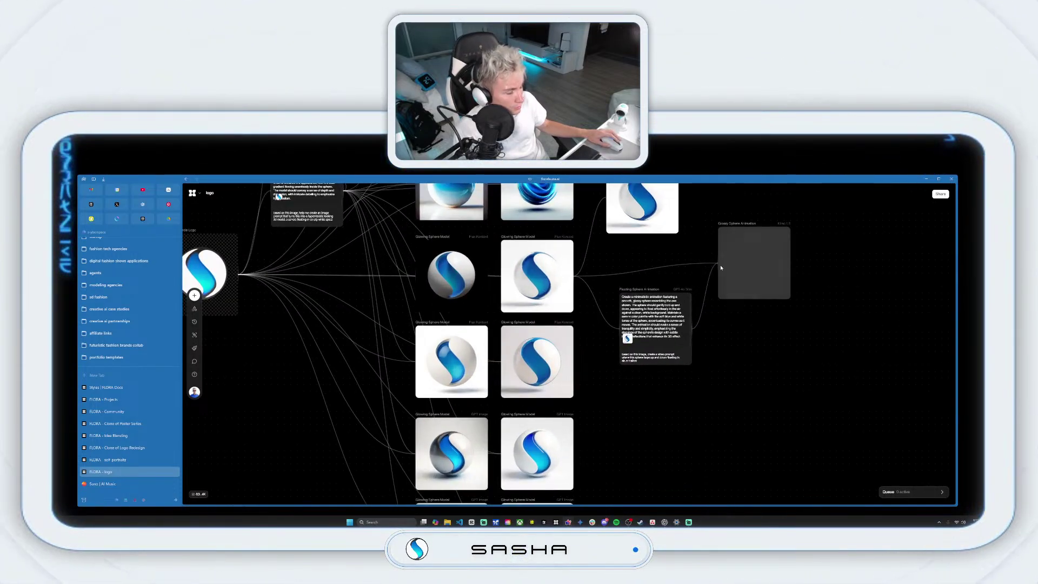
pyautogui.scroll(5, 697, 241)
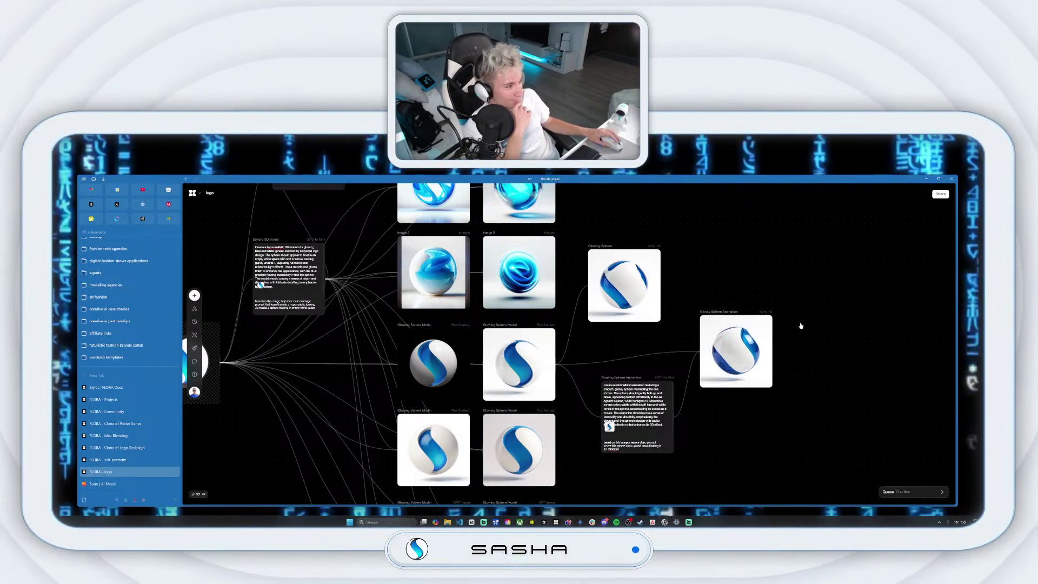
pyautogui.moveTo(746, 338)
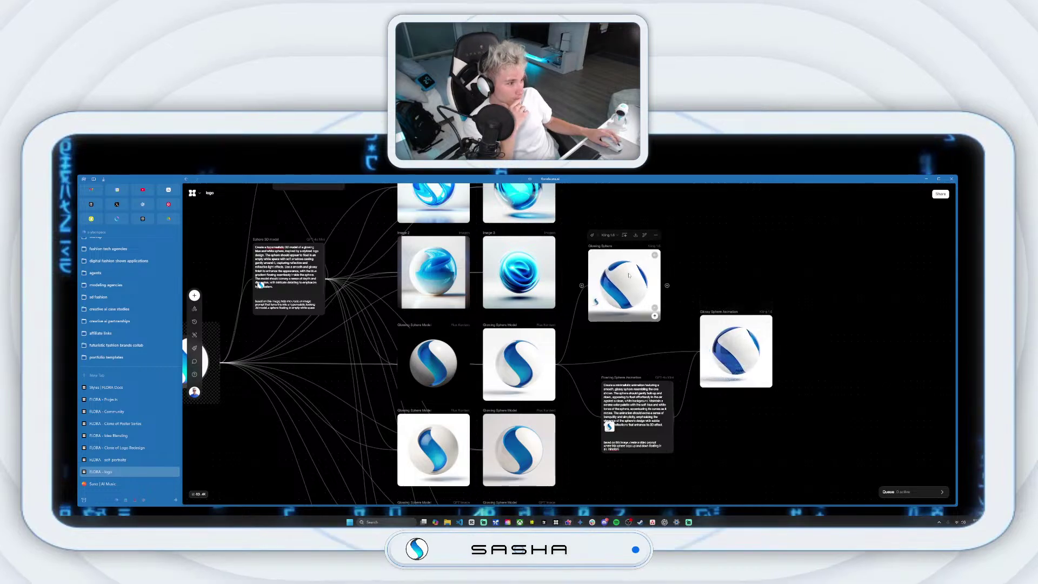
pyautogui.moveTo(613, 261)
pyautogui.moveTo(592, 249); pyautogui.dragTo(601, 253)
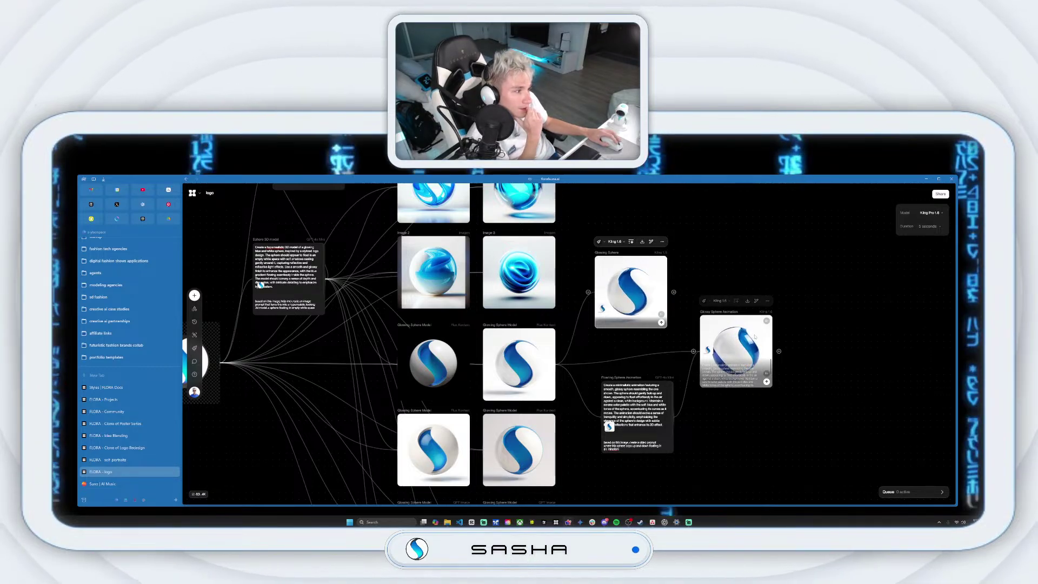
pyautogui.moveTo(714, 315); pyautogui.dragTo(708, 301)
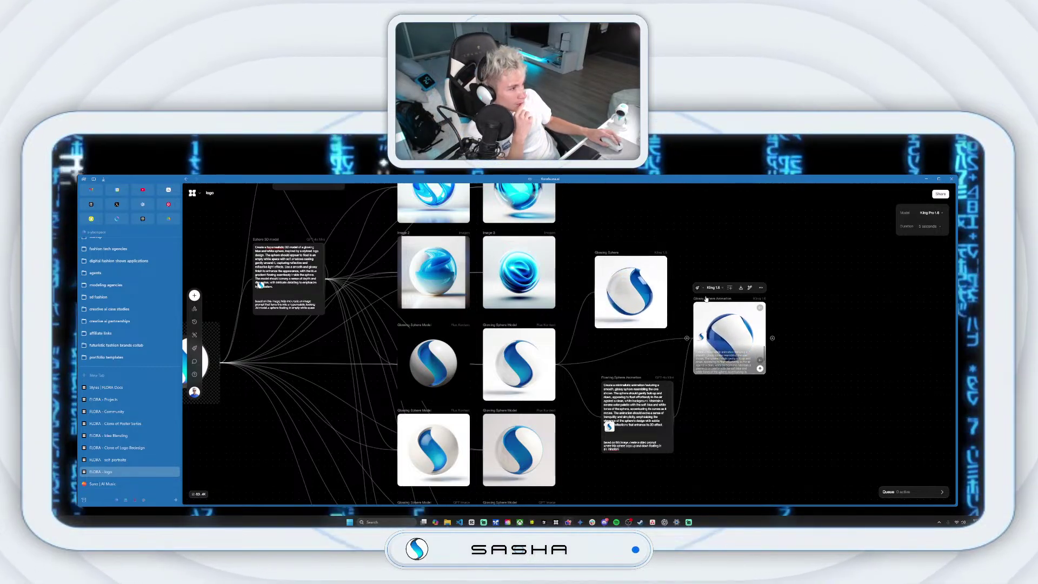
pyautogui.click(798, 317)
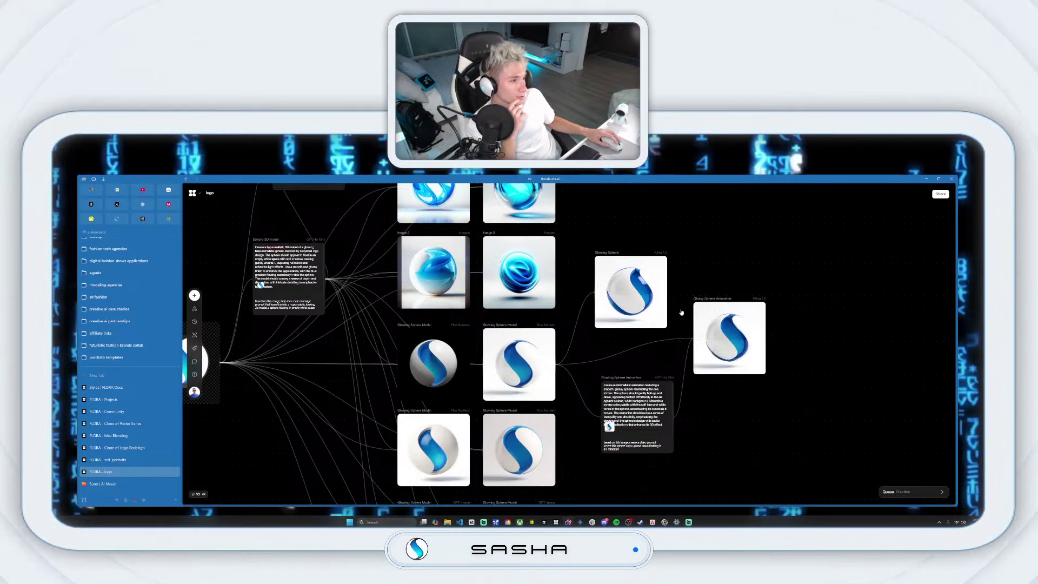
# - Open the featured groups library and the styles library to view the available presets
pyautogui.scroll(-10, 572, 308)
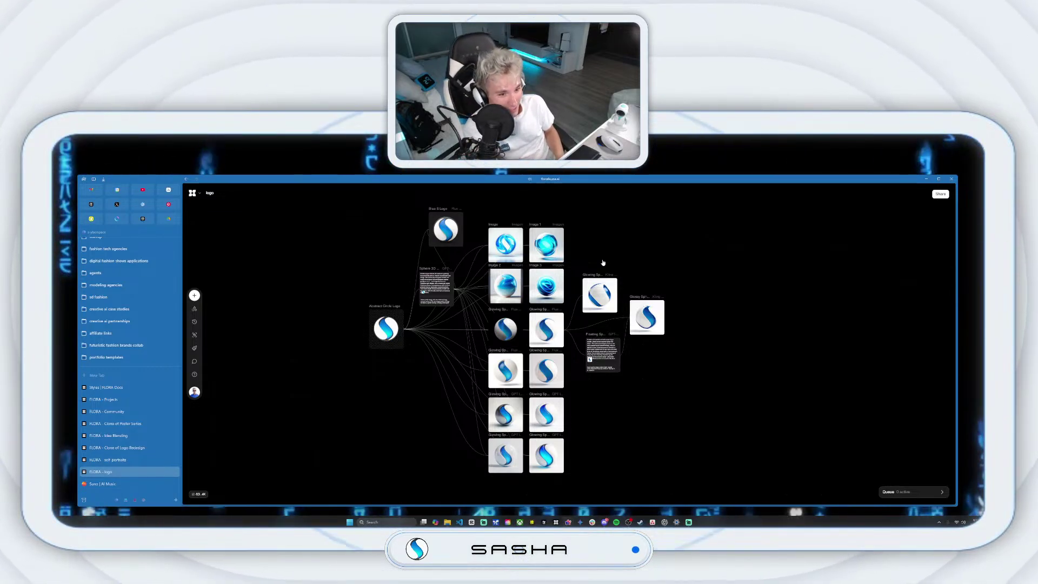
pyautogui.click(195, 336)
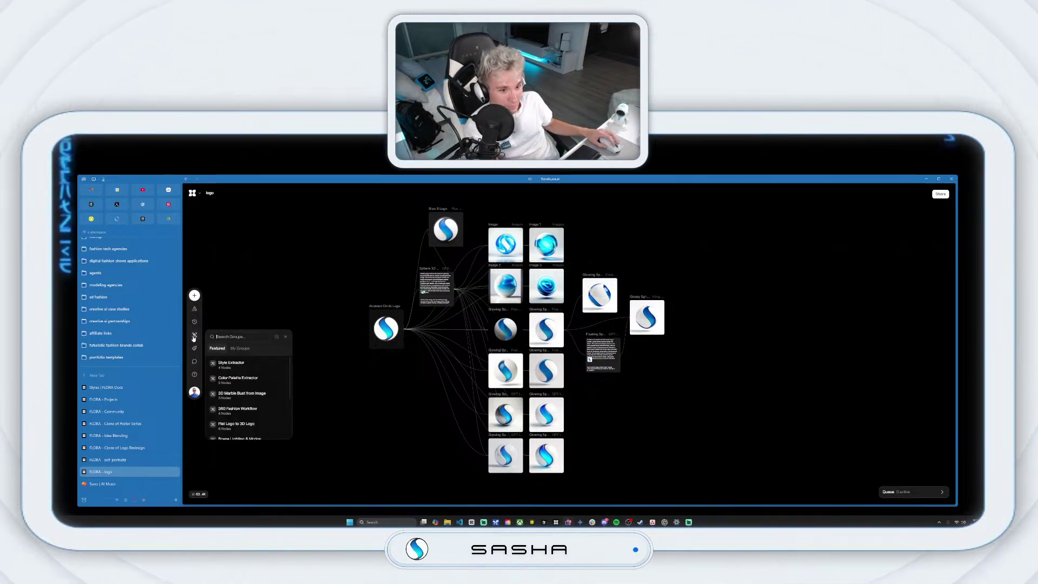
pyautogui.click(194, 347)
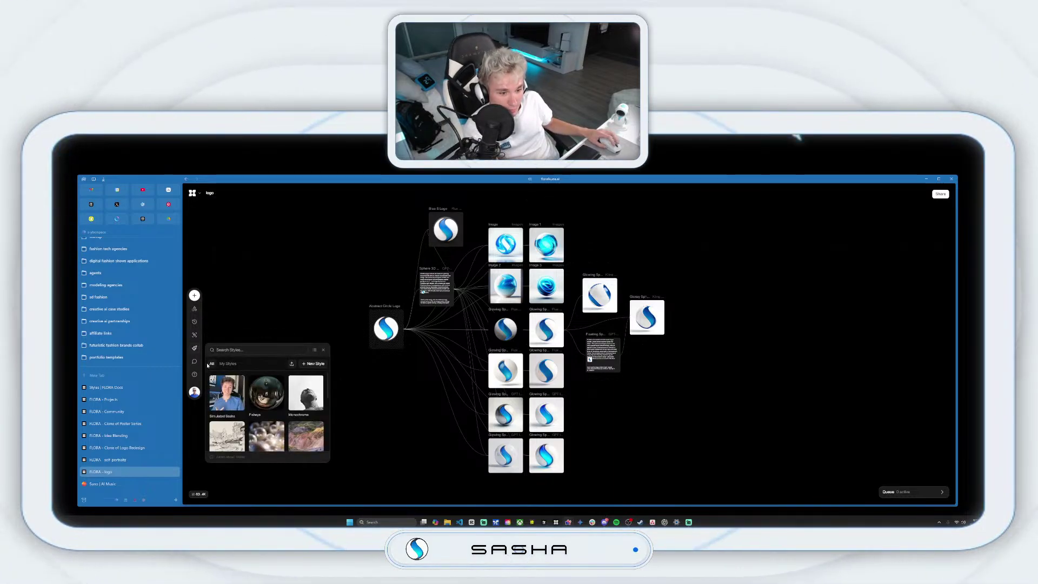
# - Add a comment reading "hiiii" to the empty area of the canvas
pyautogui.click(196, 363)
pyautogui.click(197, 364)
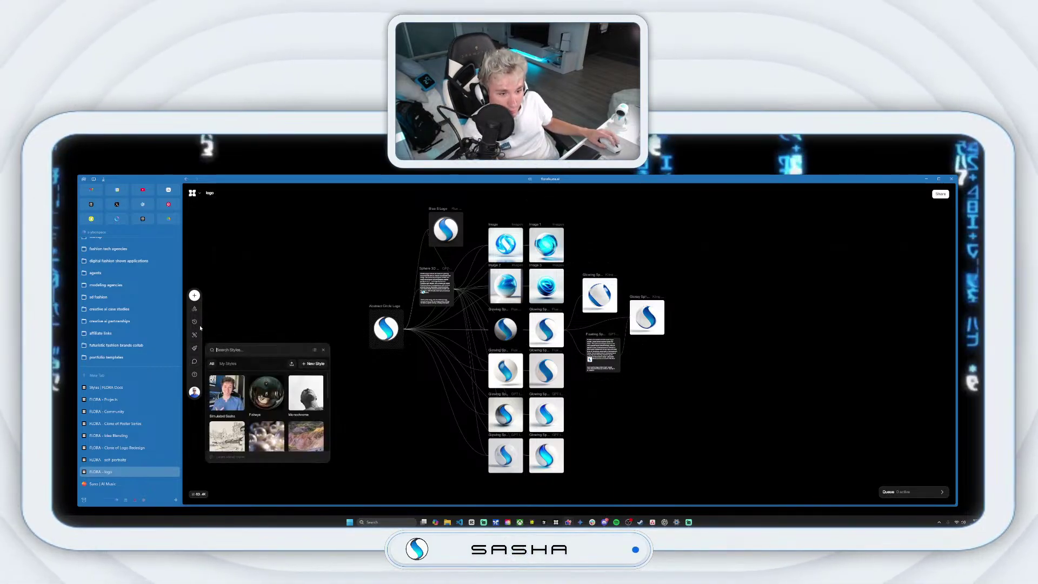
pyautogui.click(194, 367)
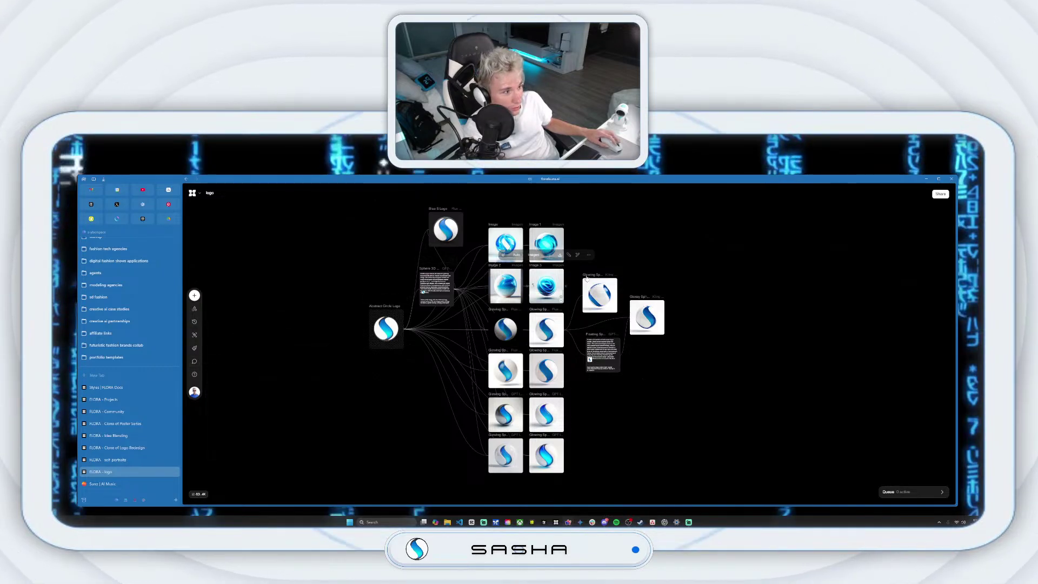
pyautogui.click(195, 362)
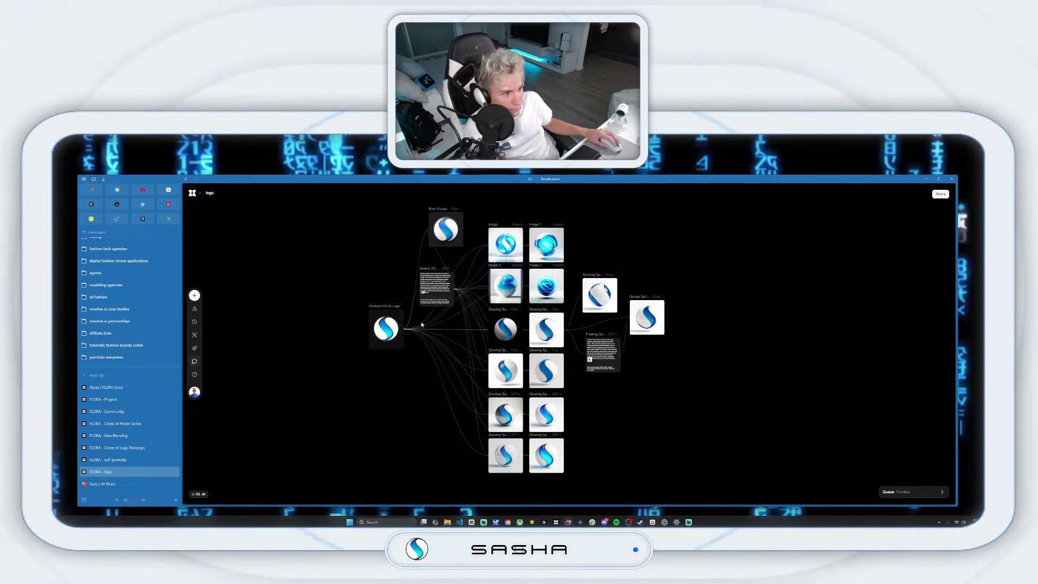
pyautogui.click(631, 249)
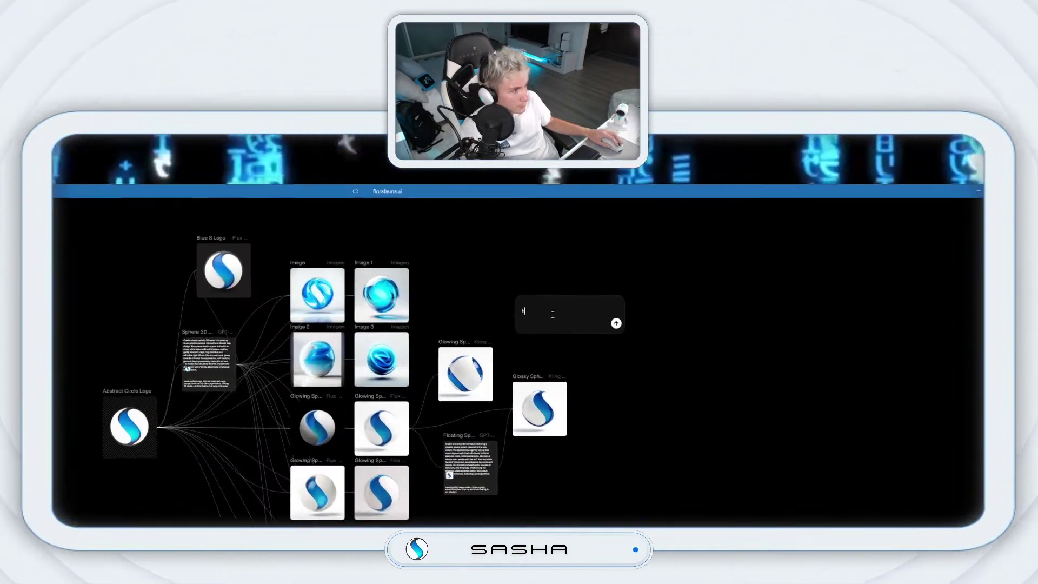
pyautogui.write('hiiiii')
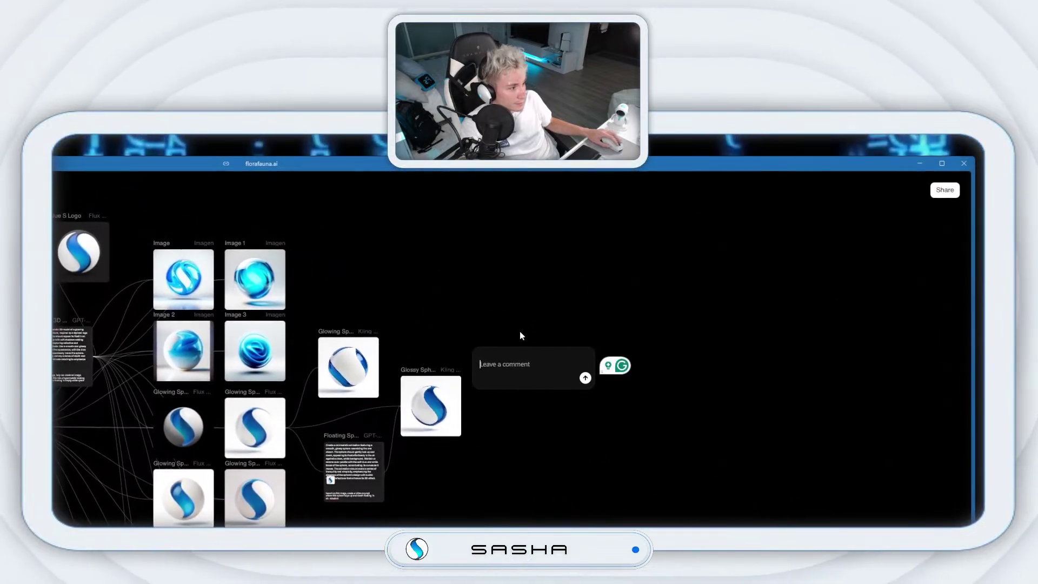
pyautogui.write('hi')
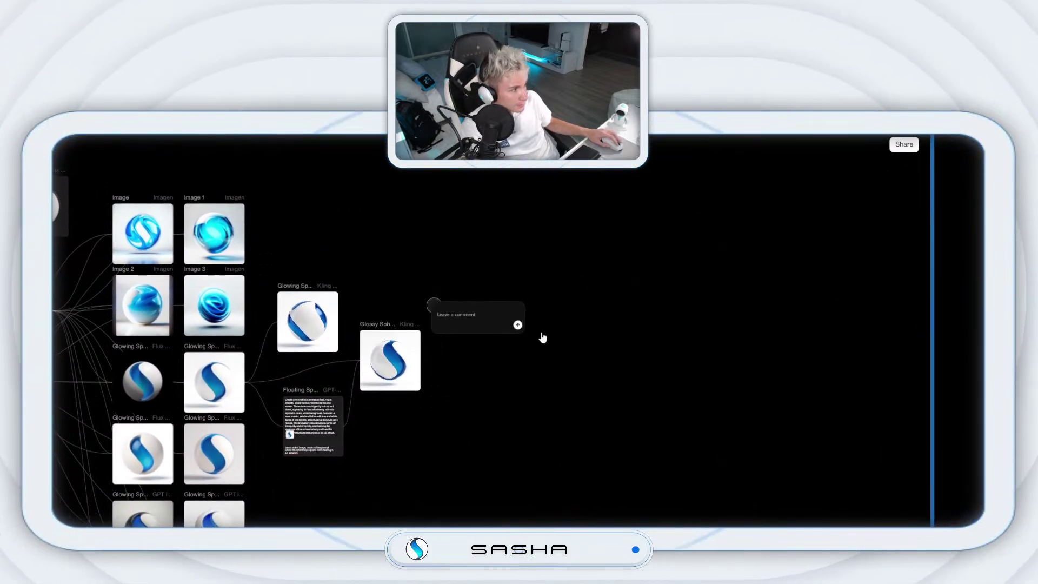
# - Move the comment to just below the original circular logo block
pyautogui.moveTo(520, 336)
pyautogui.hscroll(-10, 520, 336)
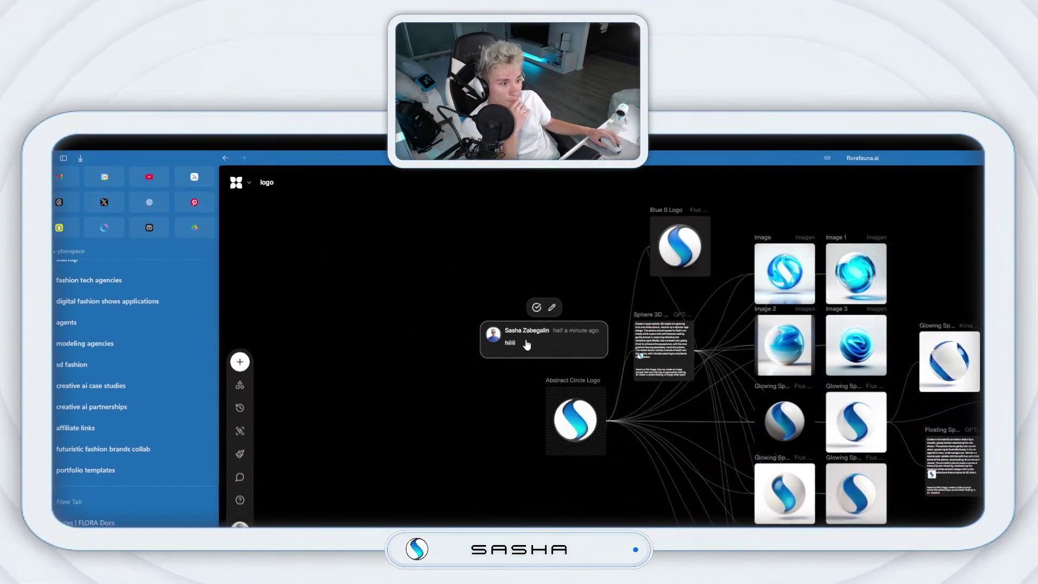
pyautogui.moveTo(501, 355); pyautogui.dragTo(551, 509)
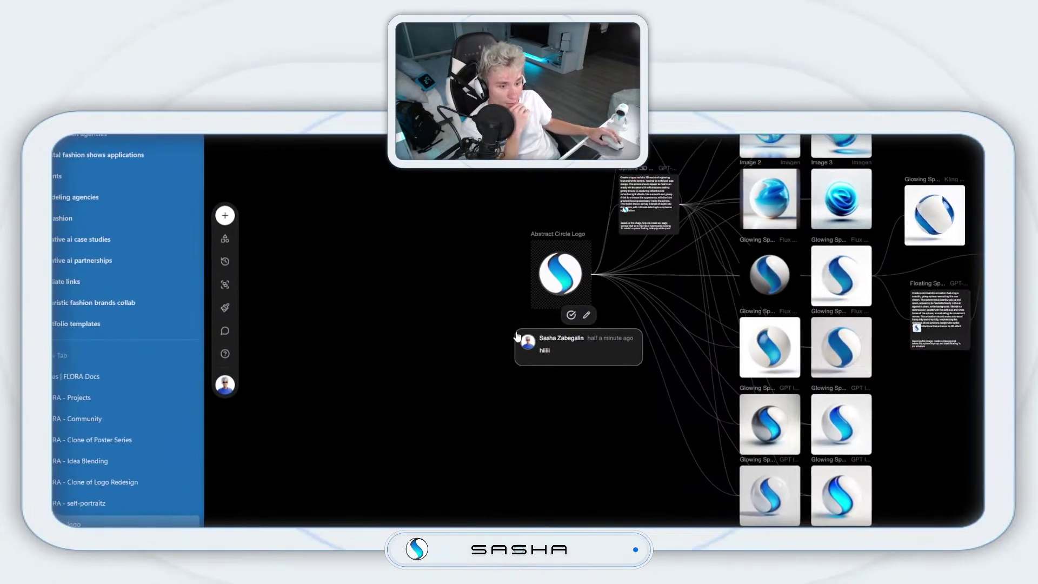
# - Open the generation history and the assets library with the uploaded files
pyautogui.click(194, 322)
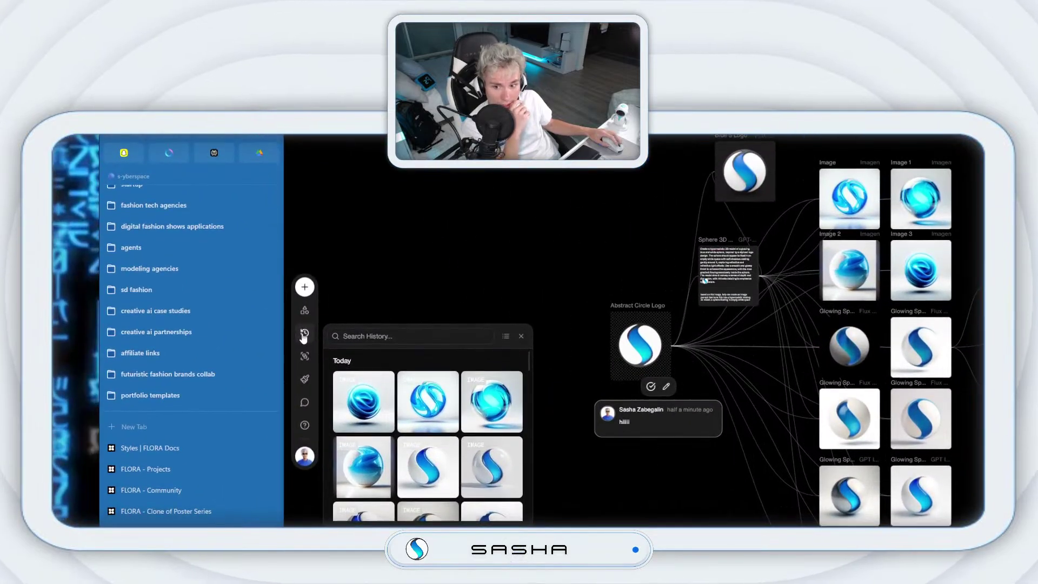
pyautogui.click(194, 309)
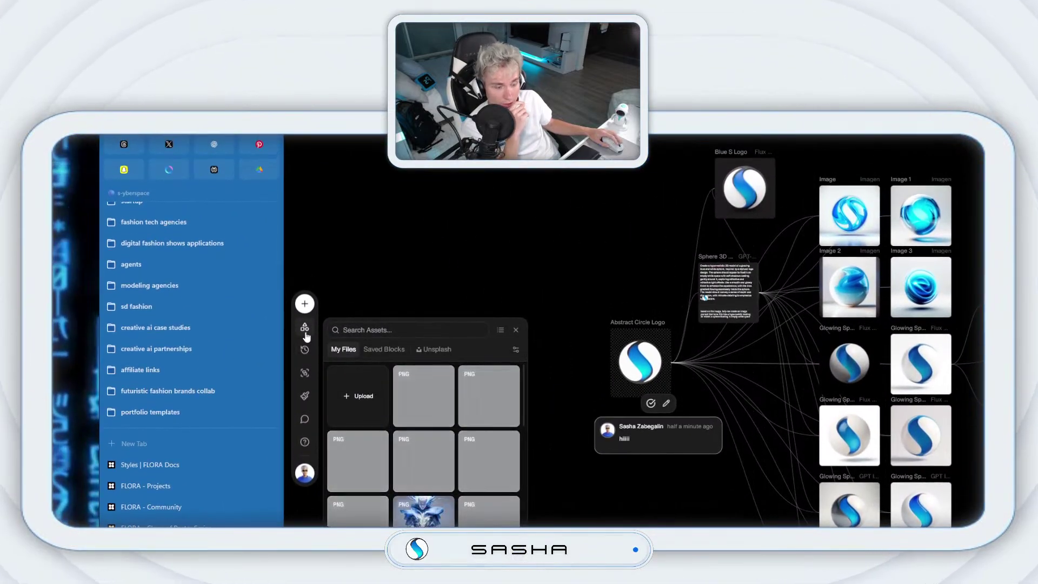